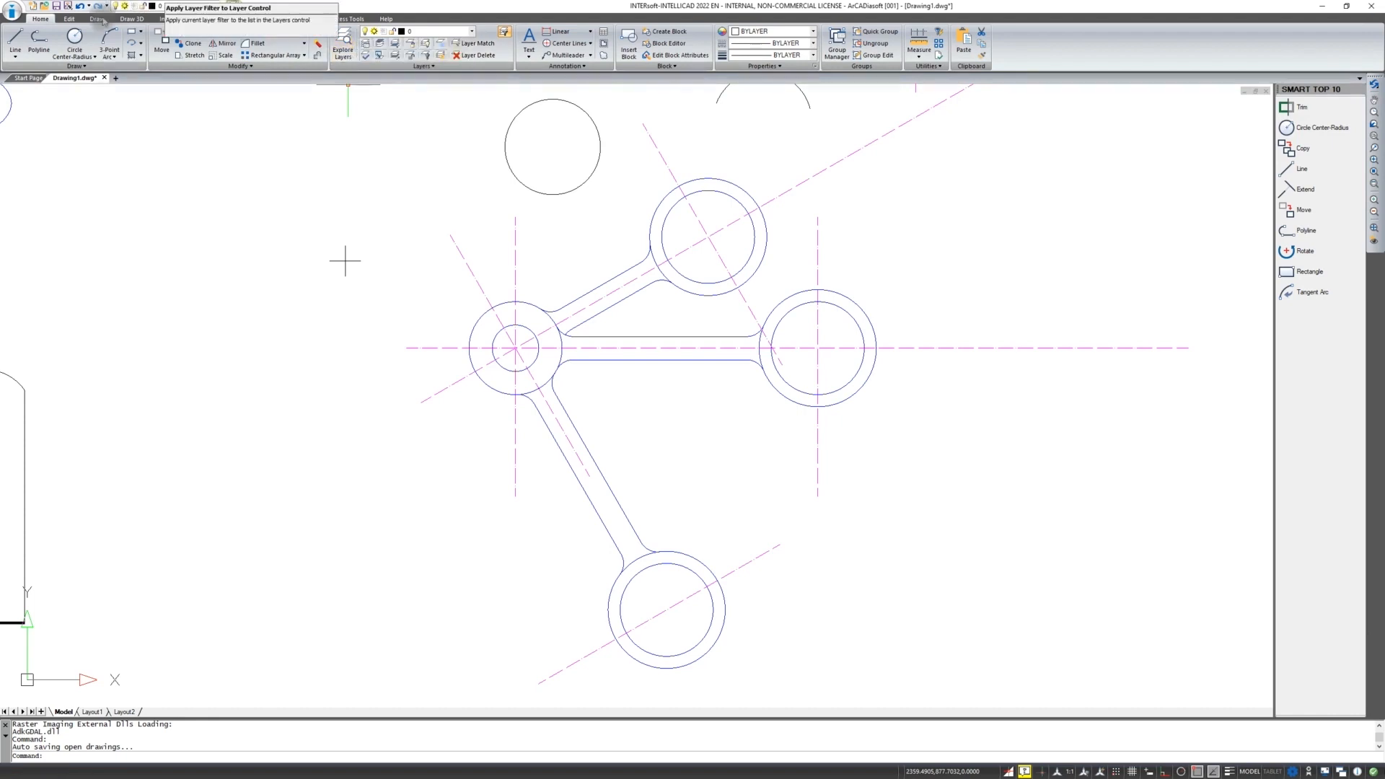
pyautogui.click(16, 39)
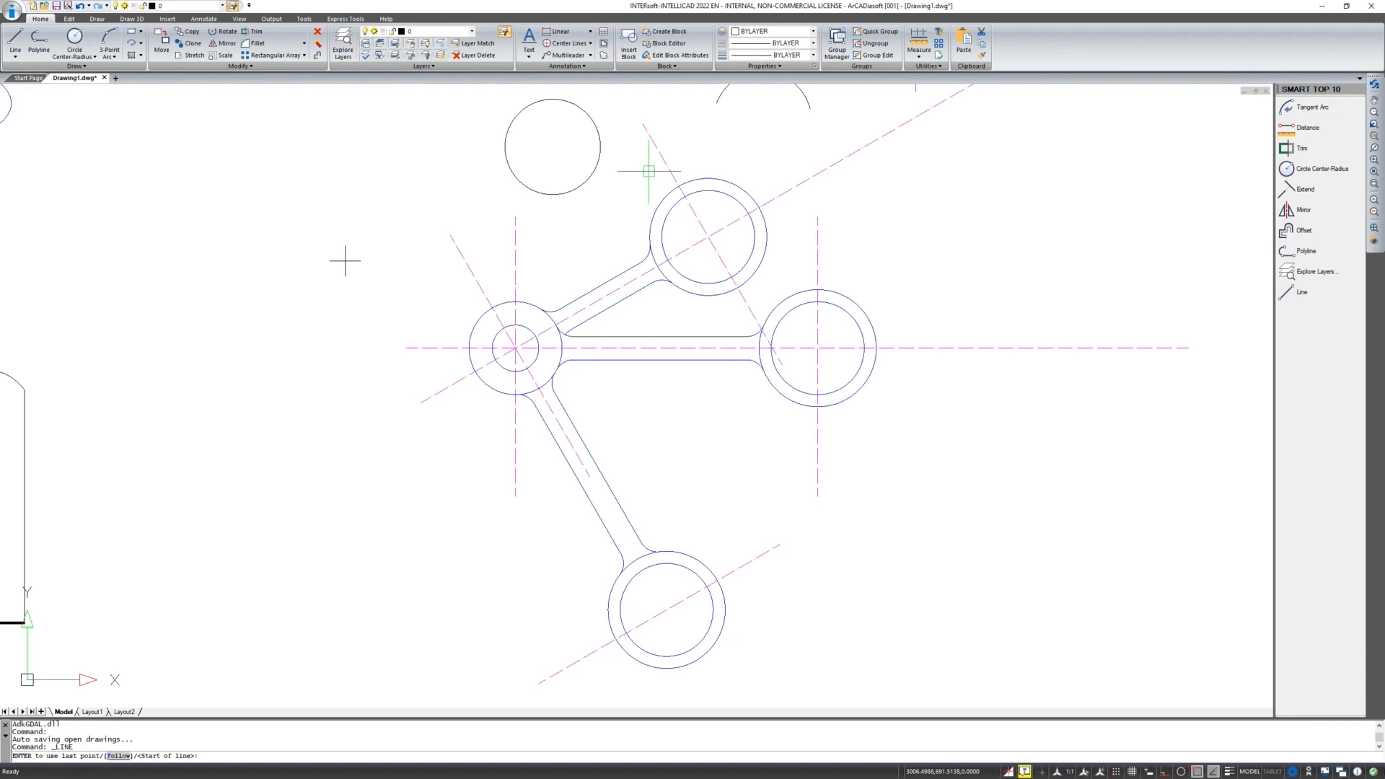
pyautogui.press('Escape')
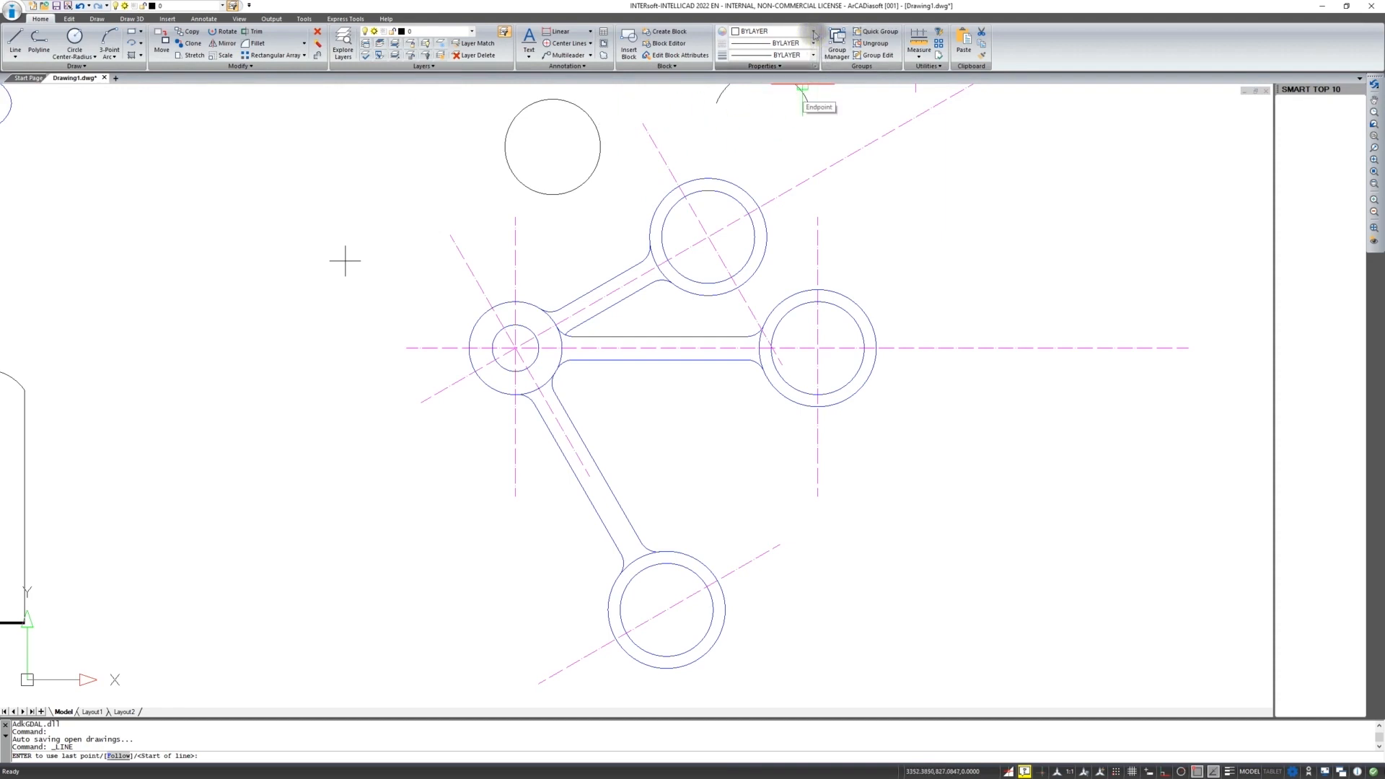
pyautogui.press('Escape')
pyautogui.press('Escape')
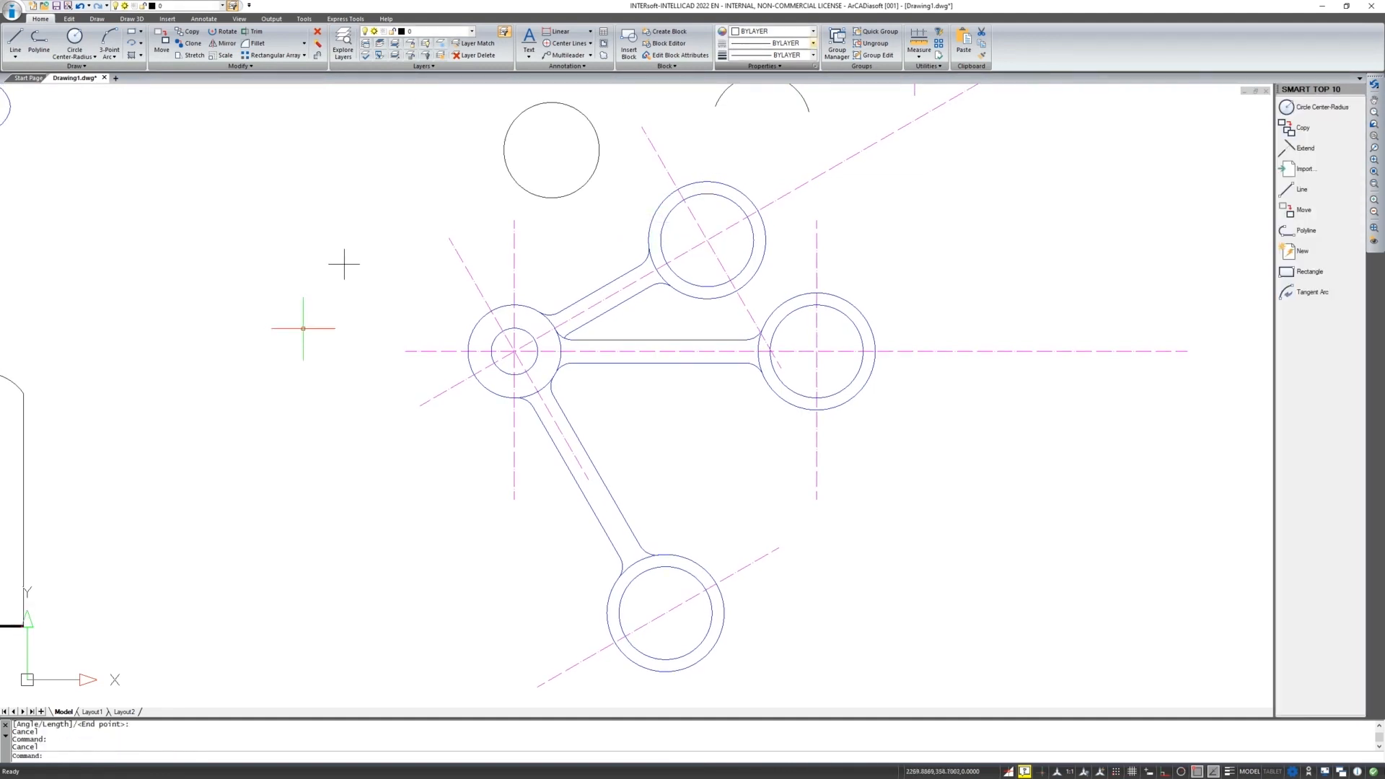
# Set the current colour to Red, then load the ZIGZAG linetype and make it current for new objects
pyautogui.click(814, 31)
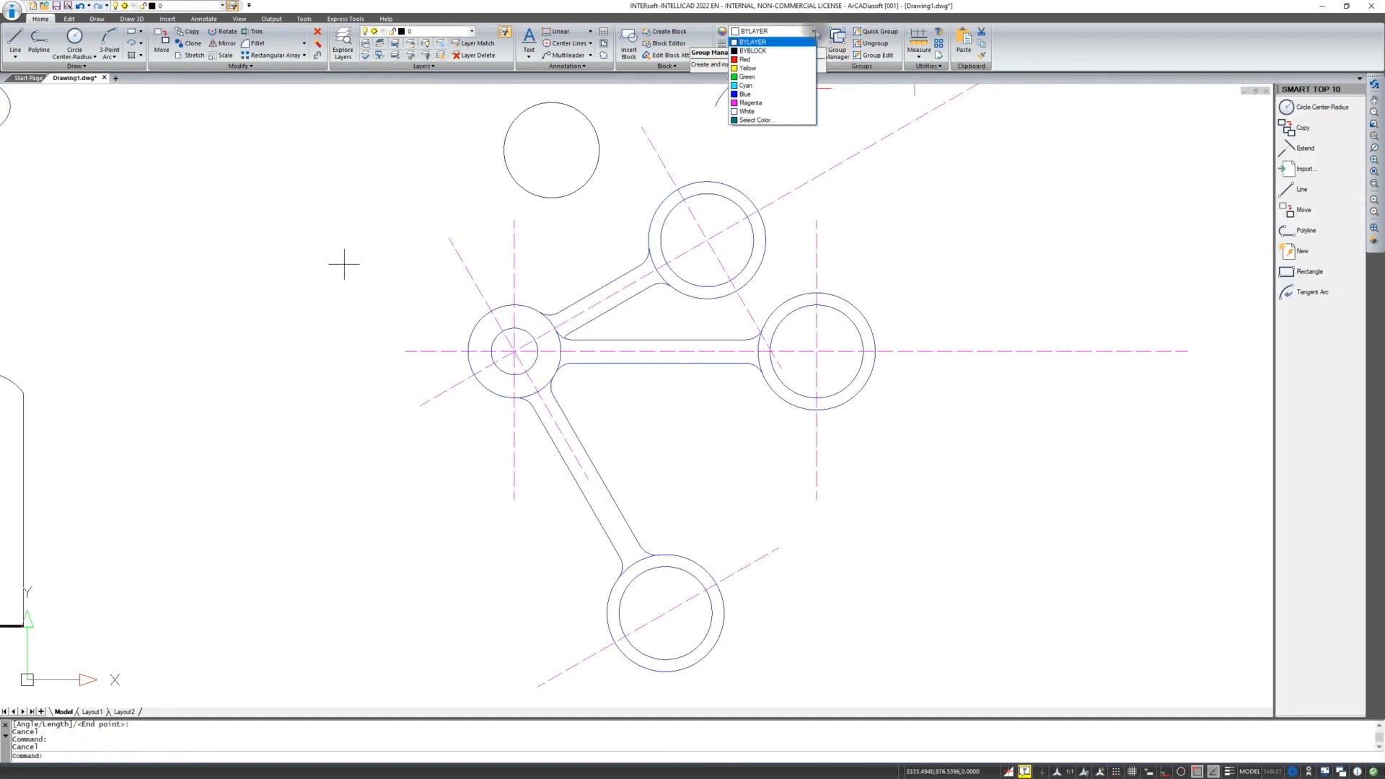
pyautogui.click(771, 60)
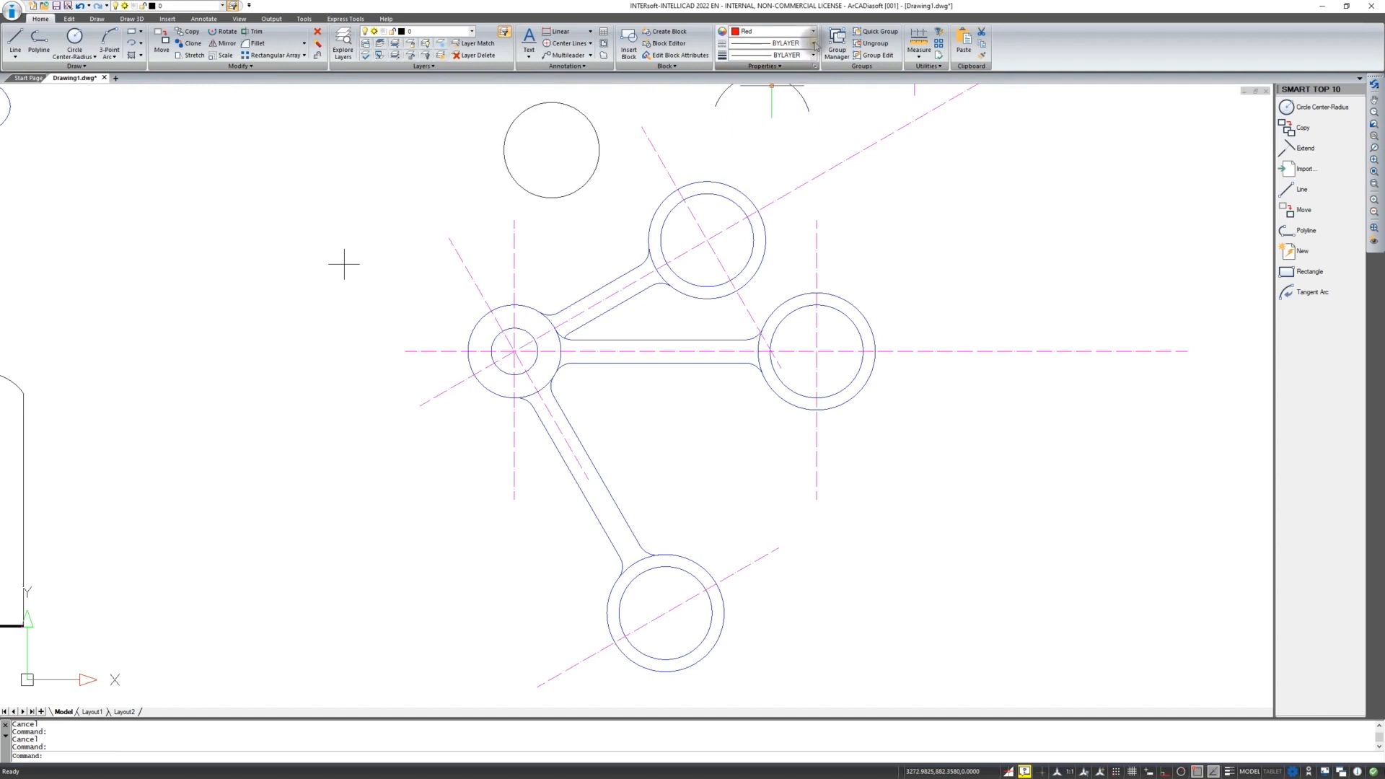
pyautogui.click(813, 43)
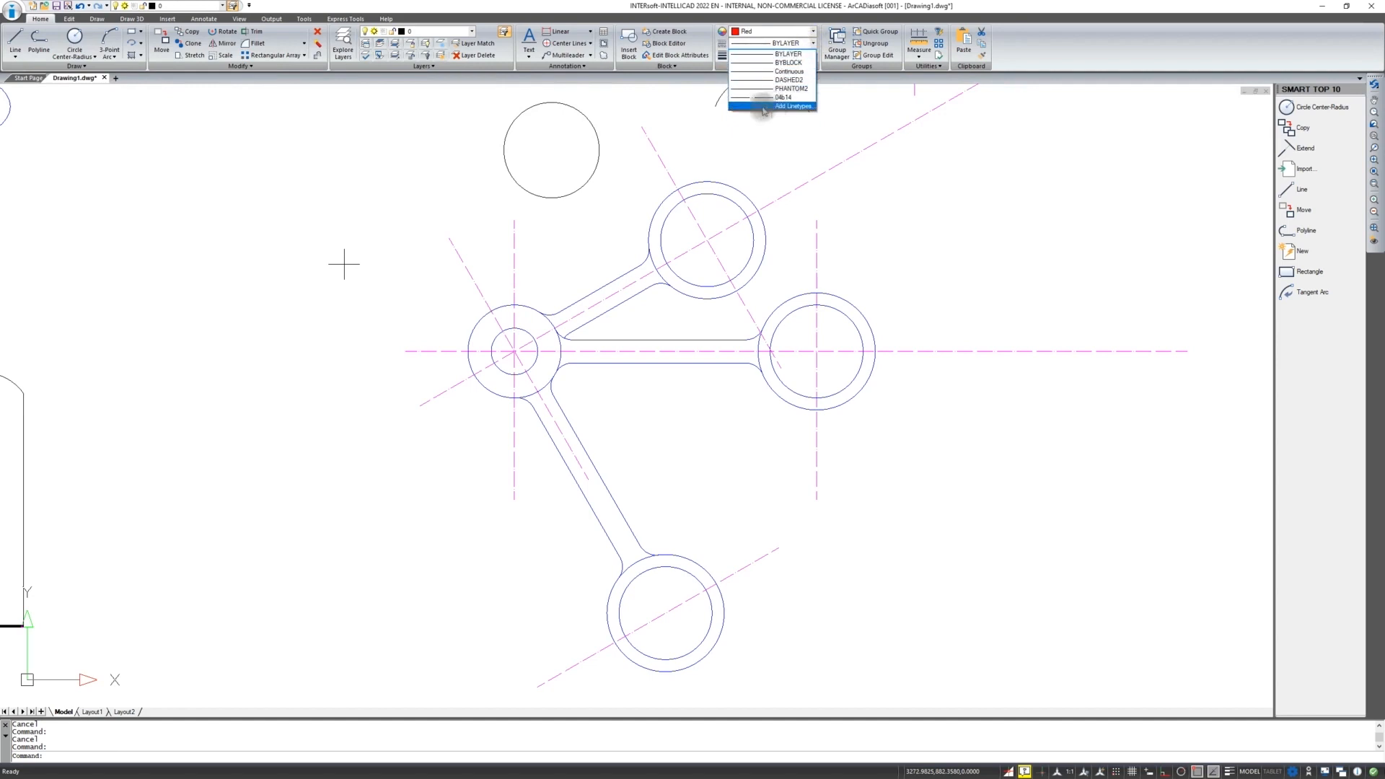
pyautogui.click(801, 107)
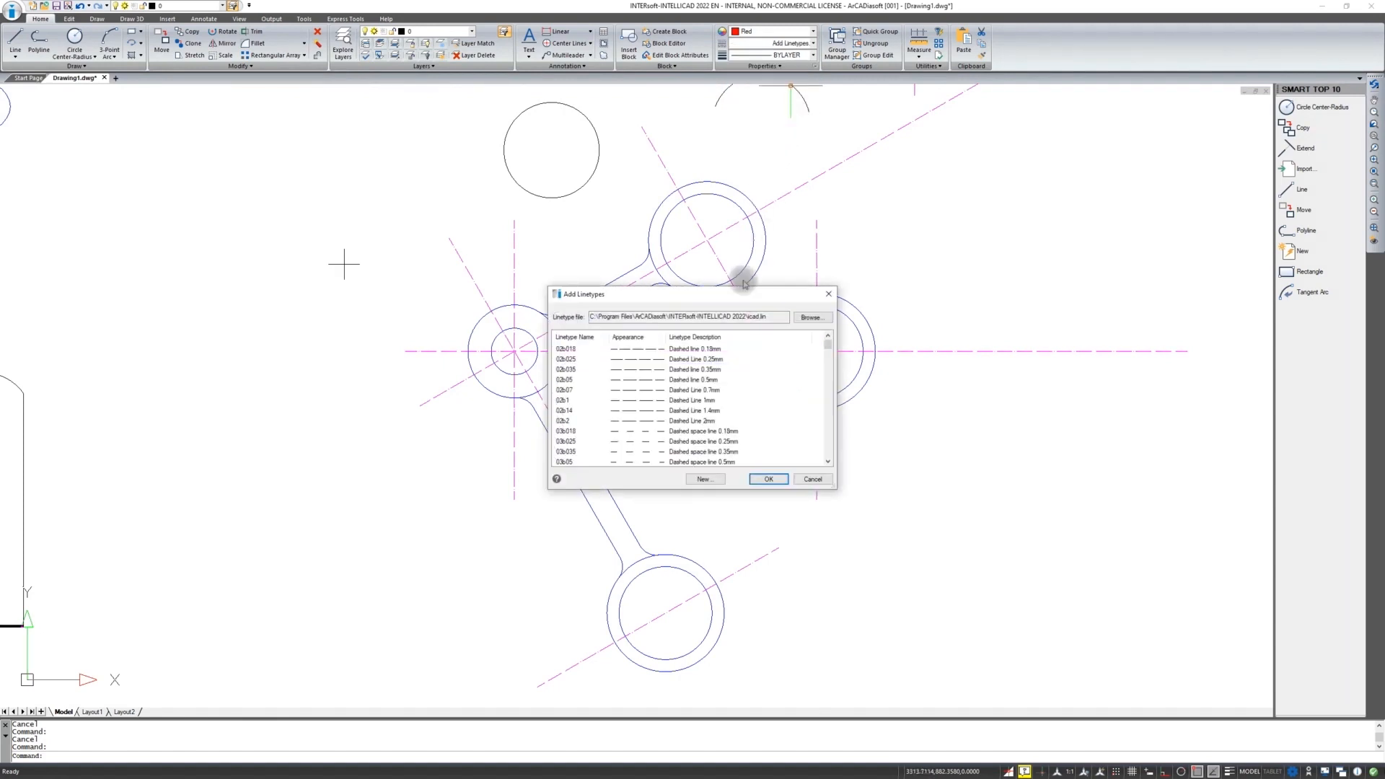
pyautogui.scroll(-5, 673, 401)
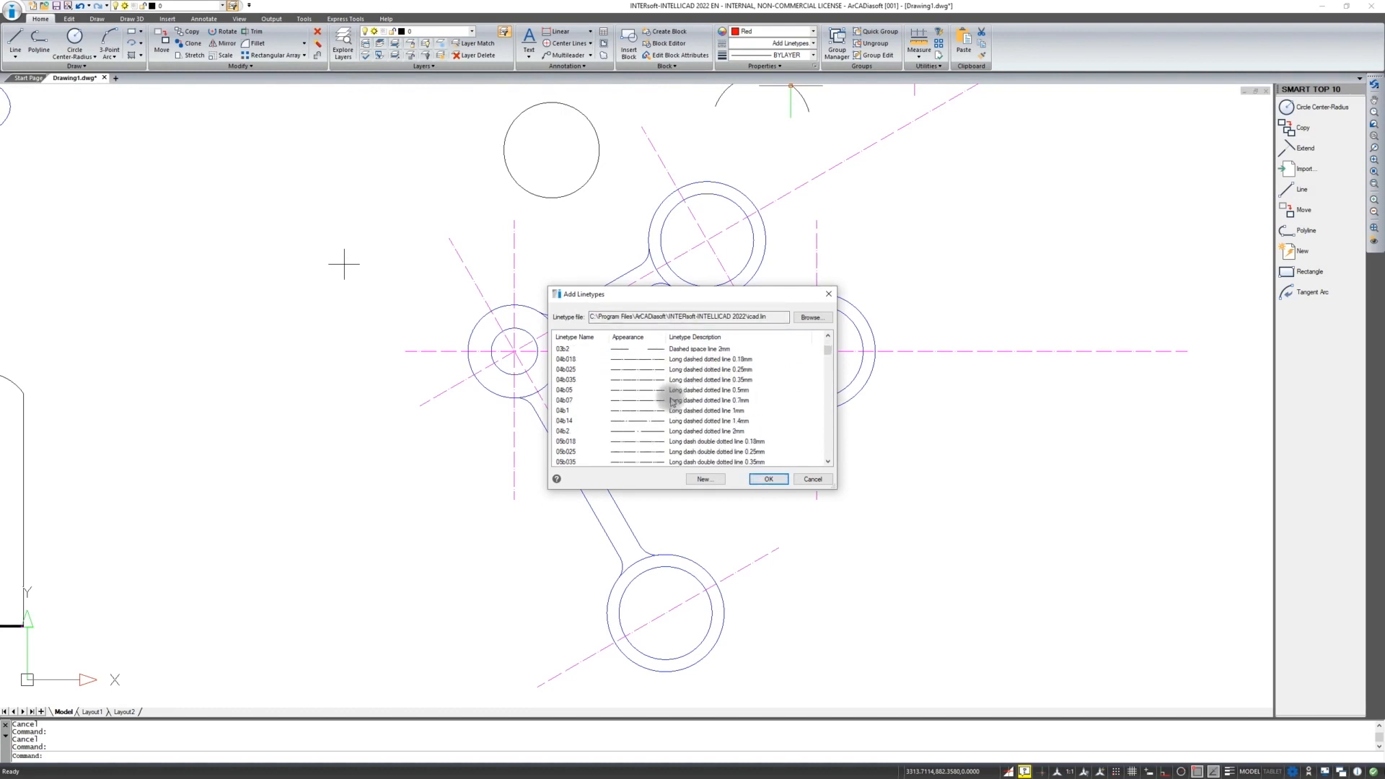
pyautogui.scroll(-7, 672, 401)
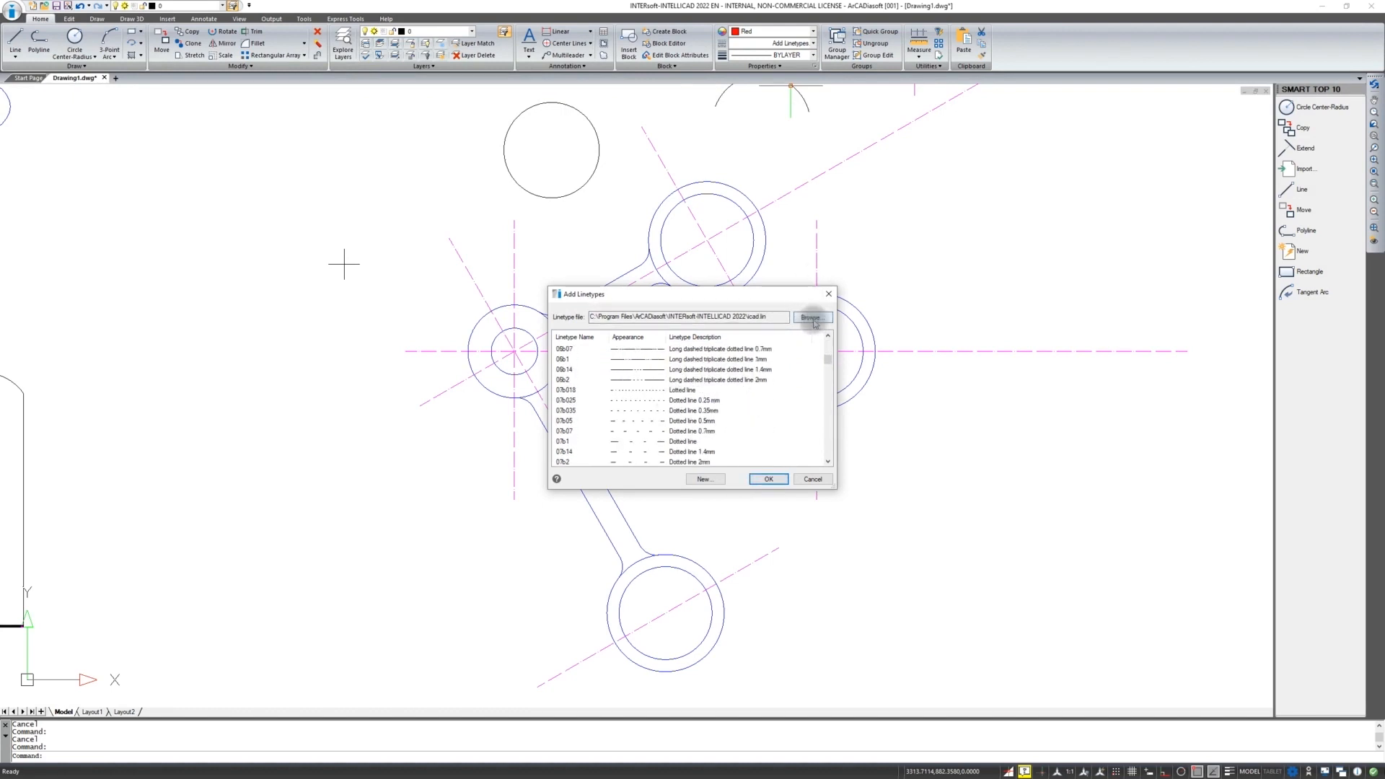
pyautogui.scroll(-6, 734, 398)
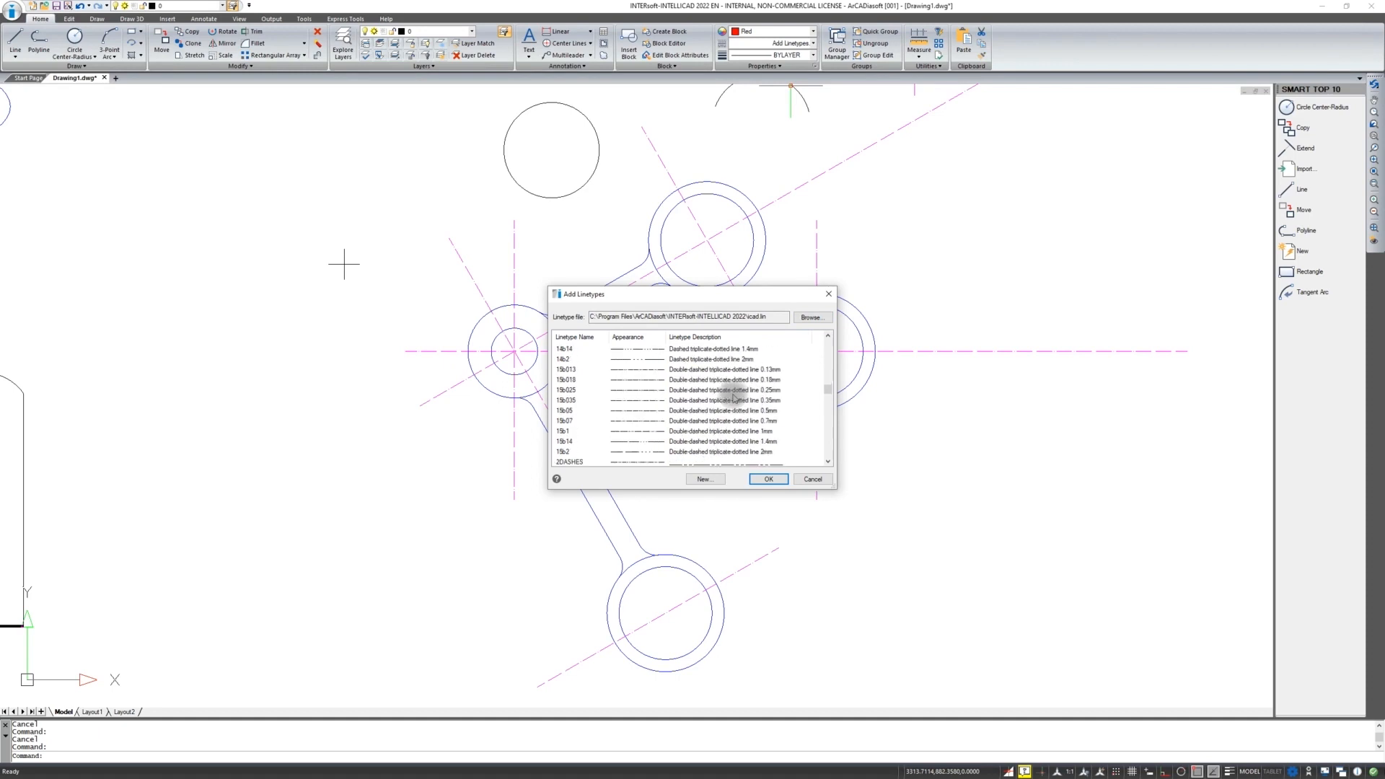
pyautogui.moveTo(829, 389); pyautogui.dragTo(829, 465)
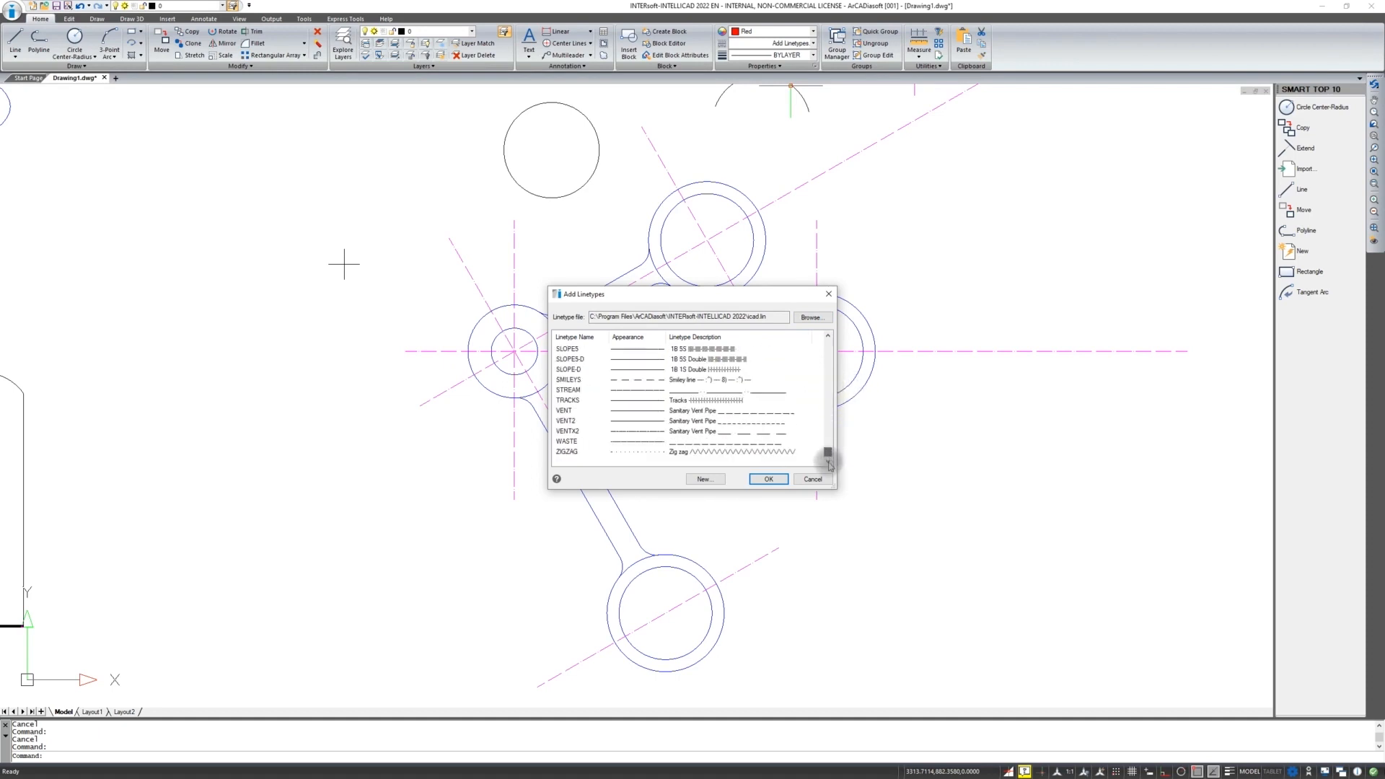
pyautogui.click(675, 451)
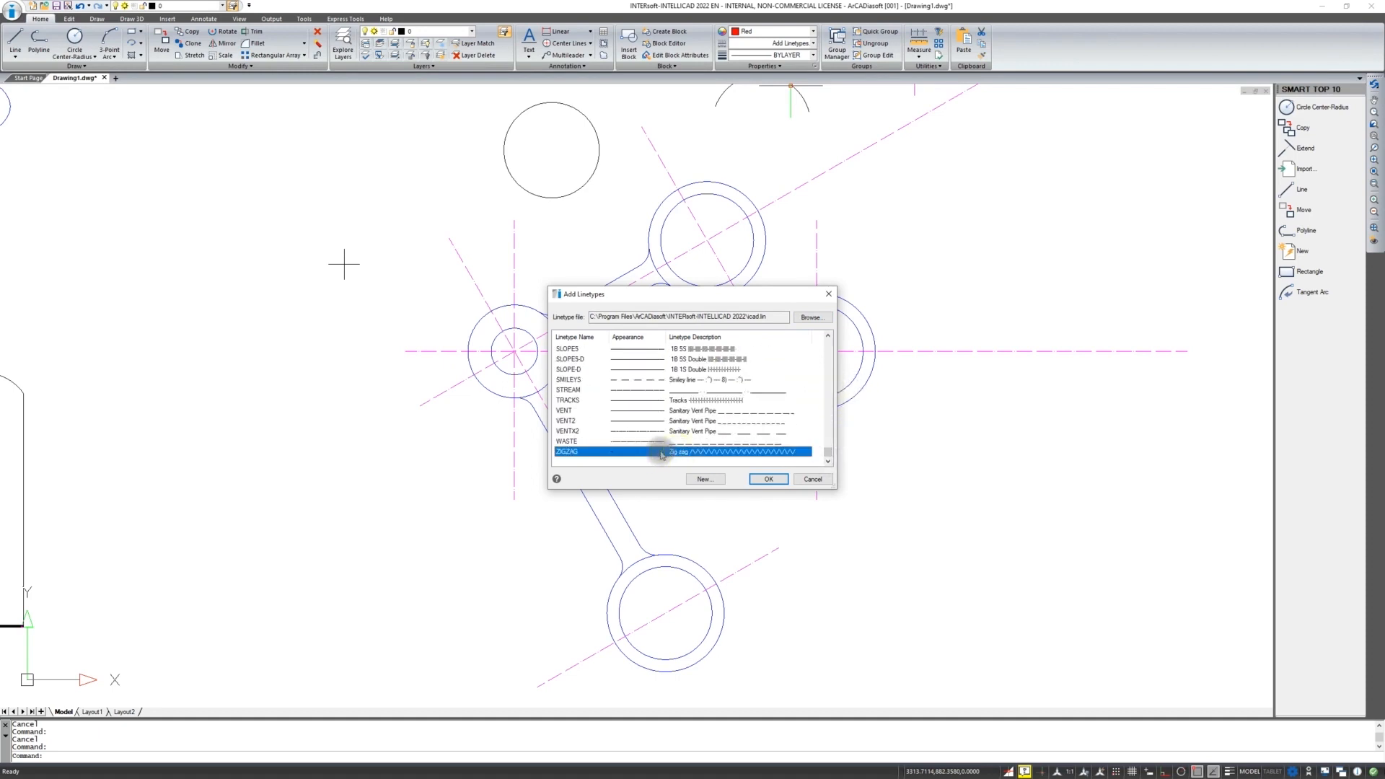
pyautogui.click(769, 480)
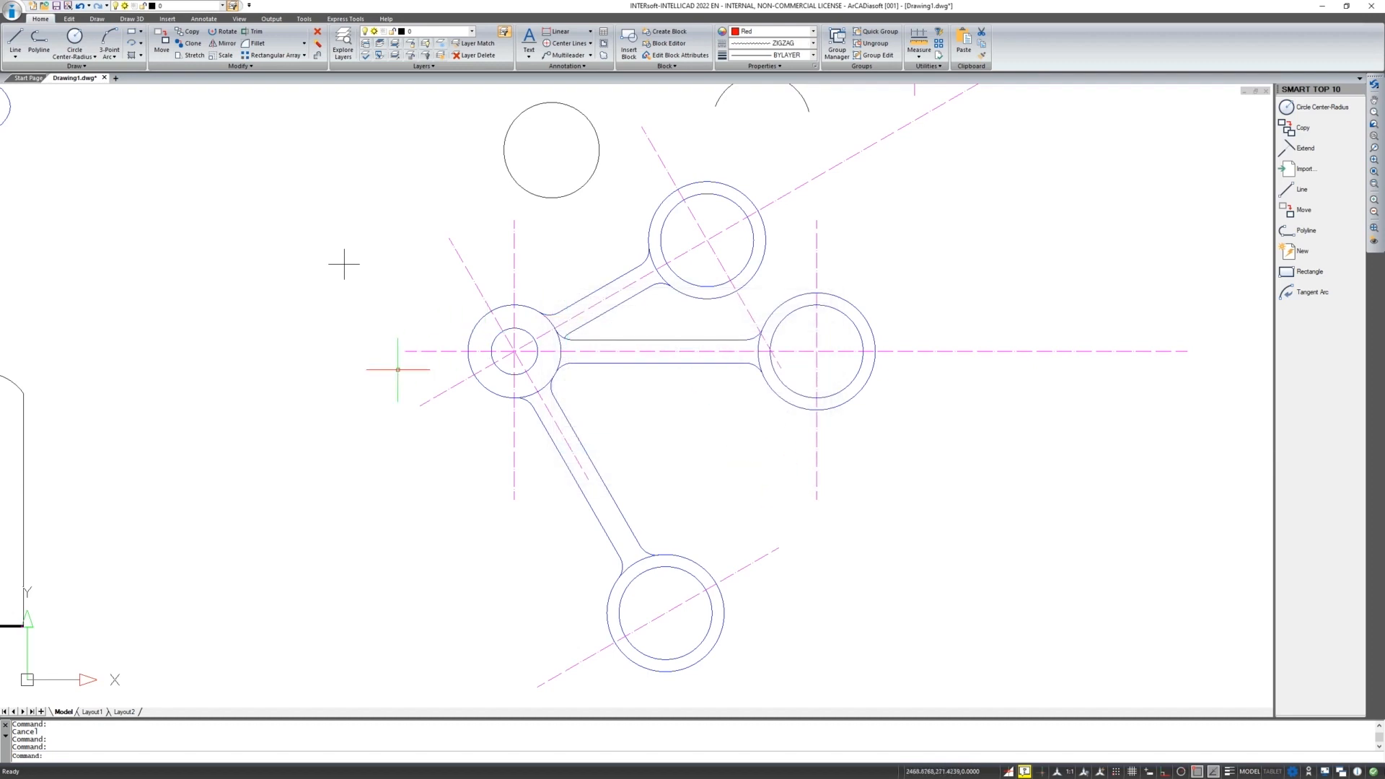
# Set the current lineweight for new objects to 0.50 mm
pyautogui.click(811, 55)
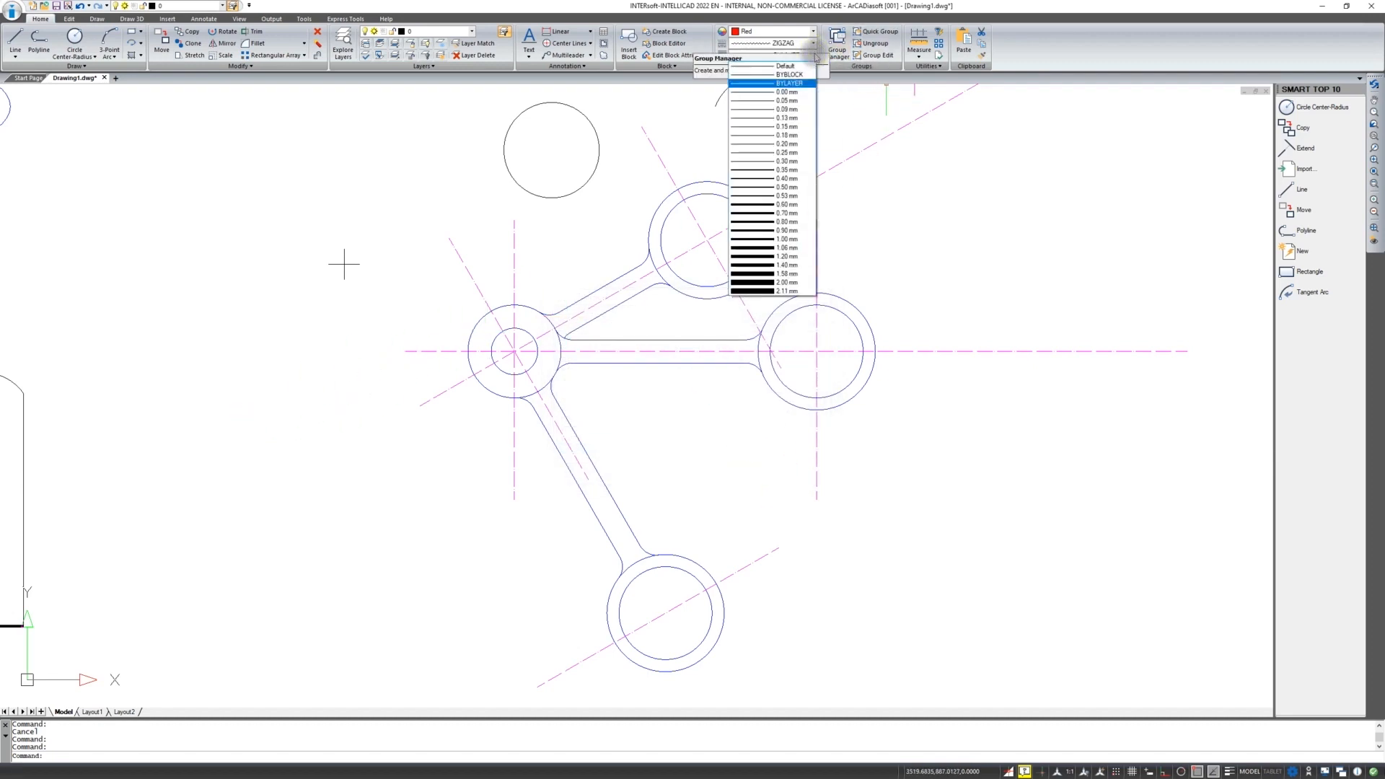
pyautogui.click(790, 187)
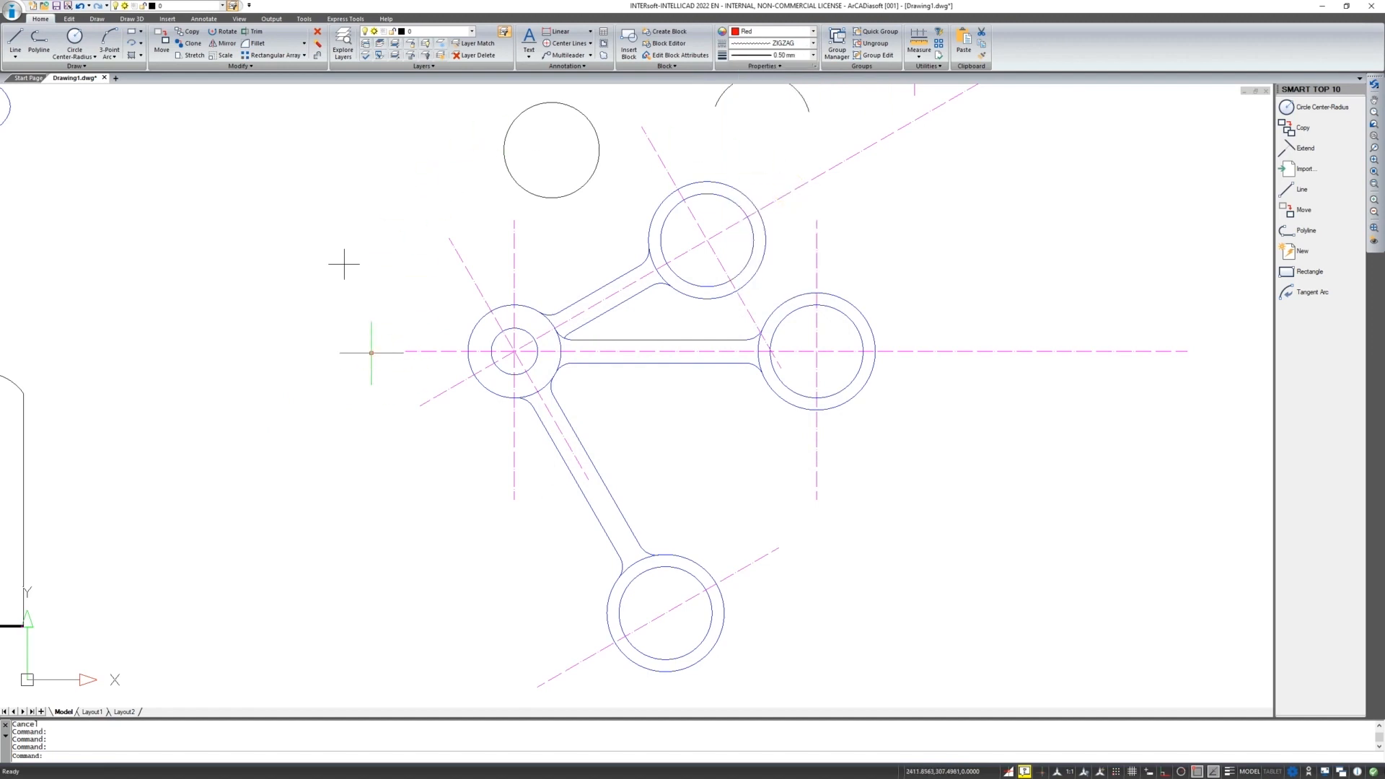
pyautogui.click(212, 370)
pyautogui.click(216, 340)
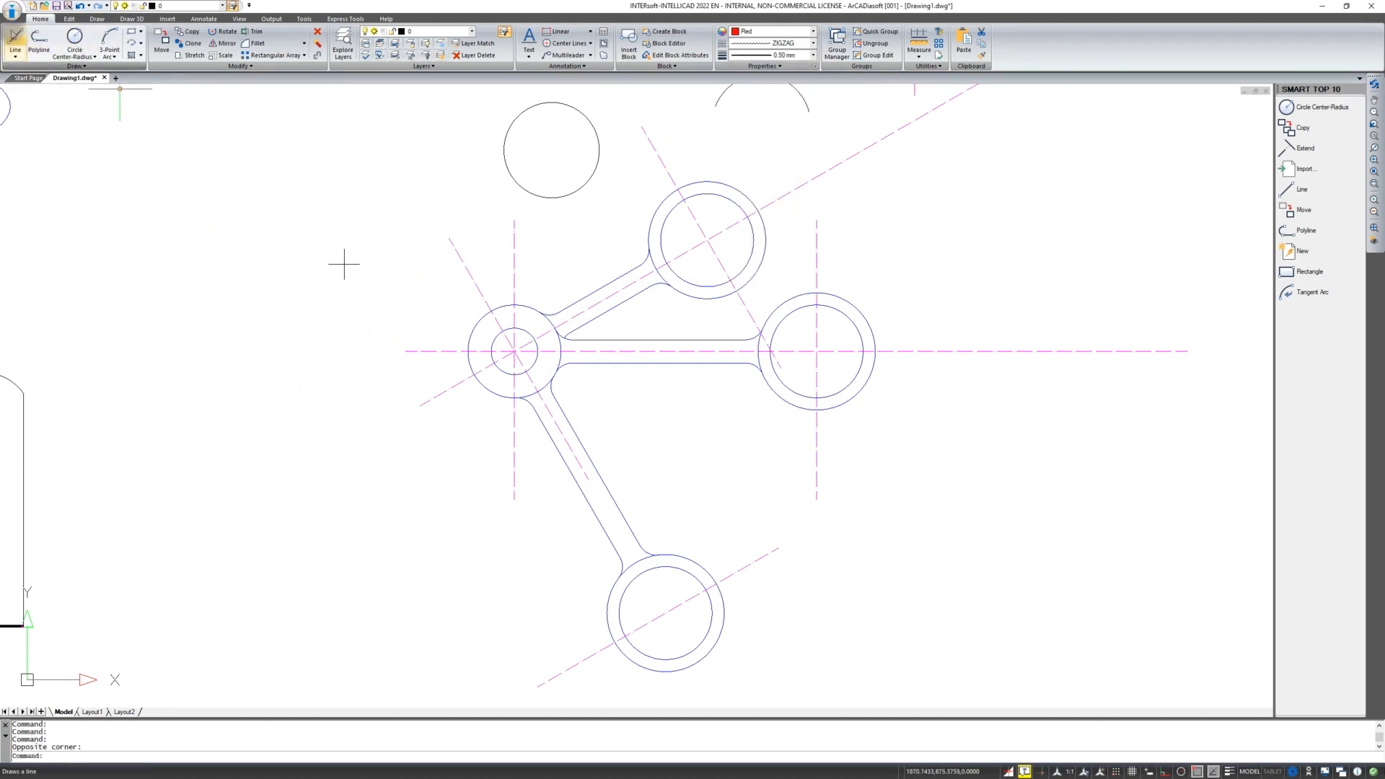
# Draw three connected lines beside the arm part, from about 2072,240 through 2108,473 and 2236,288 to 2298,410
pyautogui.click(16, 39)
pyautogui.click(214, 383)
pyautogui.click(230, 276)
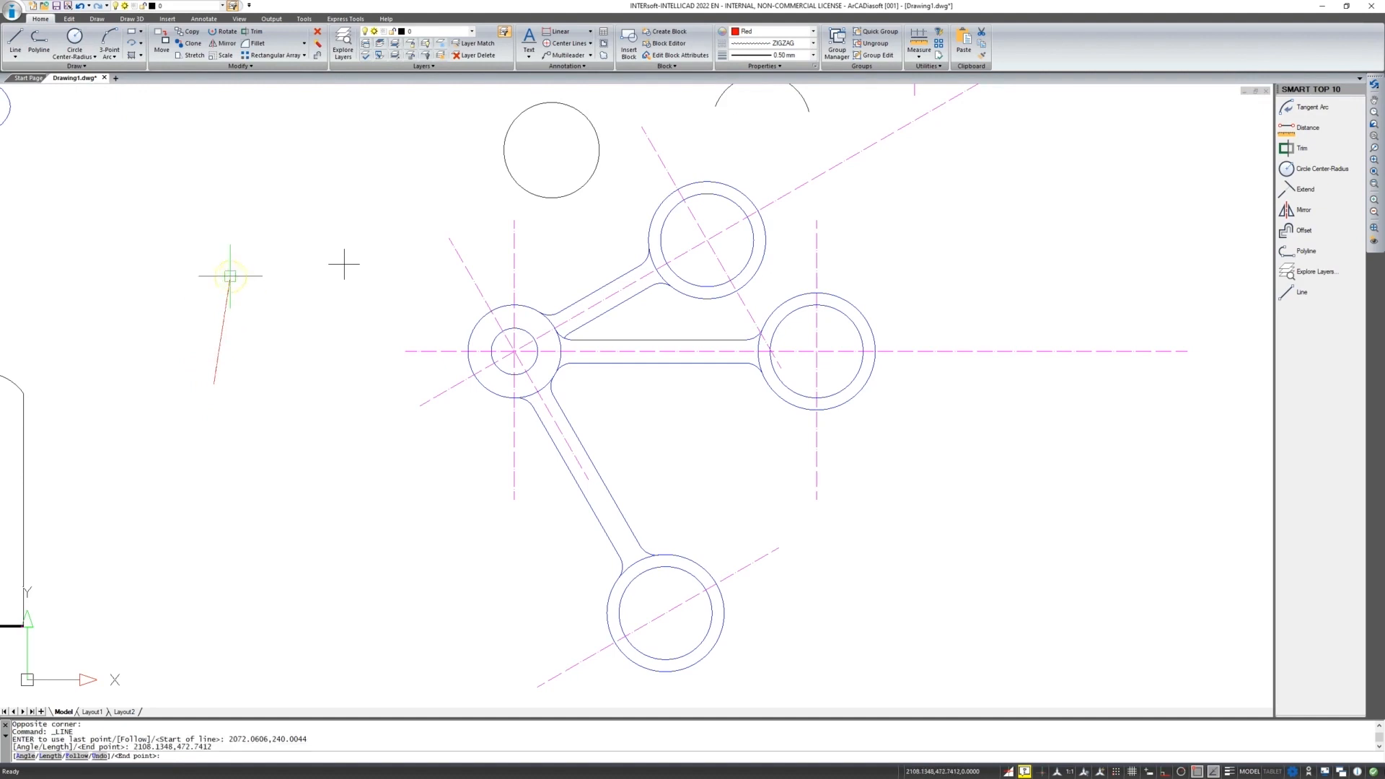
pyautogui.click(290, 362)
pyautogui.click(318, 306)
pyautogui.press('Return')
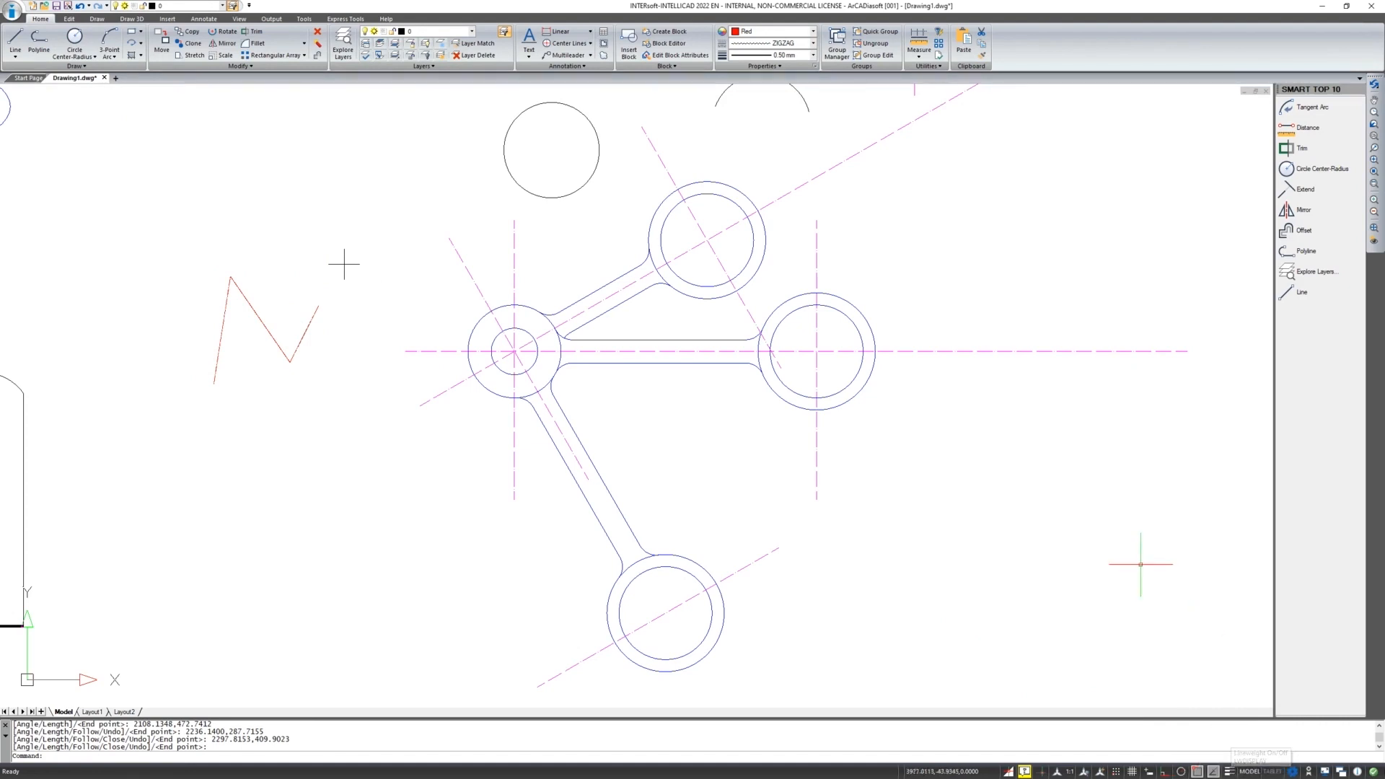
# Examine the linetype pattern along the three red lines up close
pyautogui.scroll(2, 226, 388)
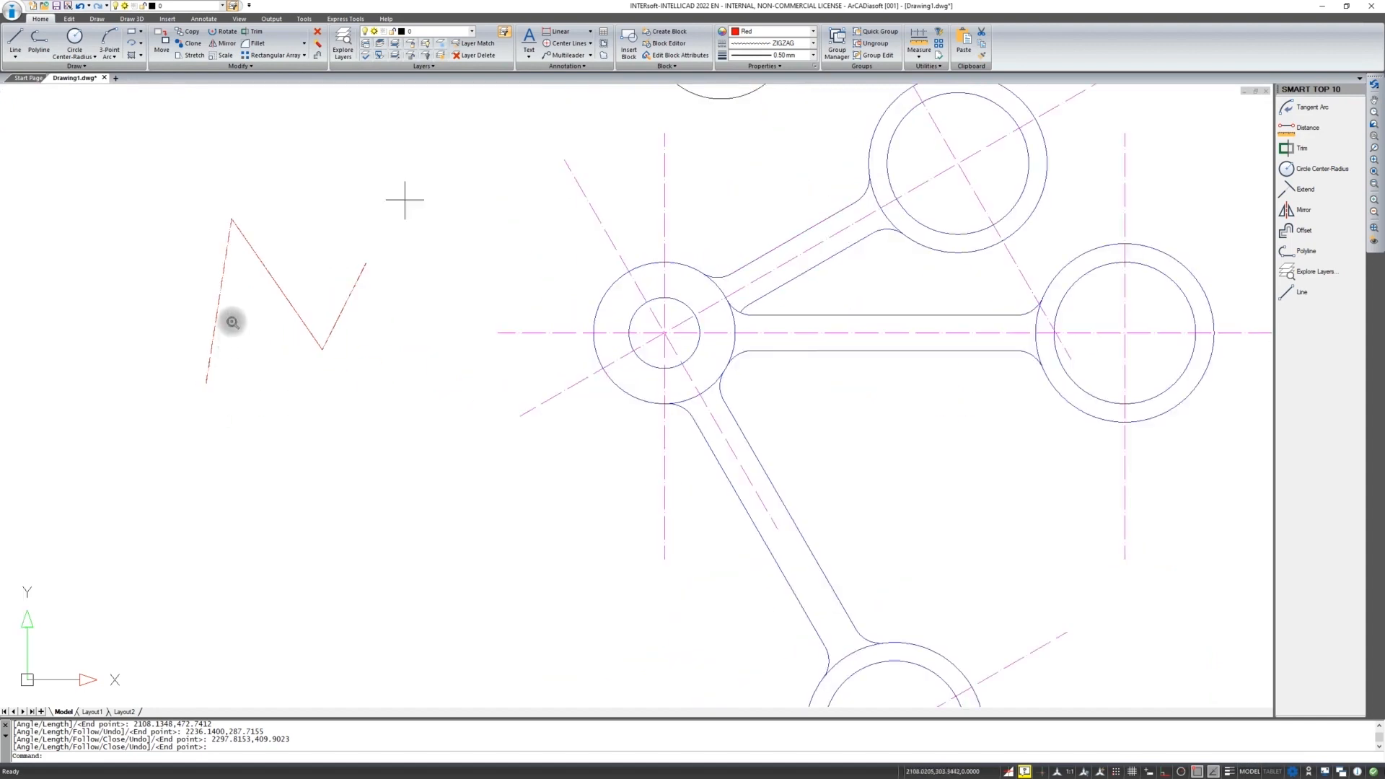
pyautogui.scroll(4, 233, 322)
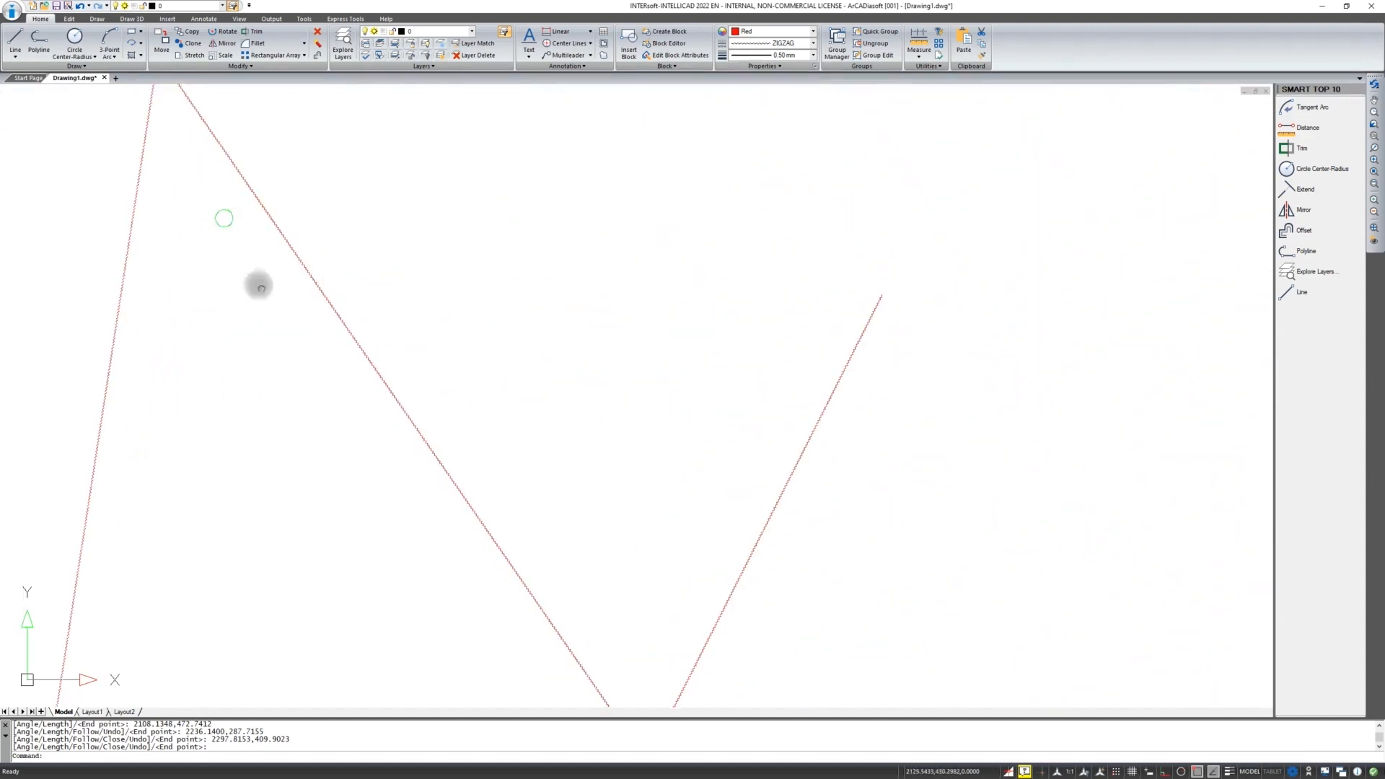
pyautogui.moveTo(260, 288); pyautogui.dragTo(415, 547, button='middle')
pyautogui.scroll(4, 413, 479)
pyautogui.scroll(3, 302, 315)
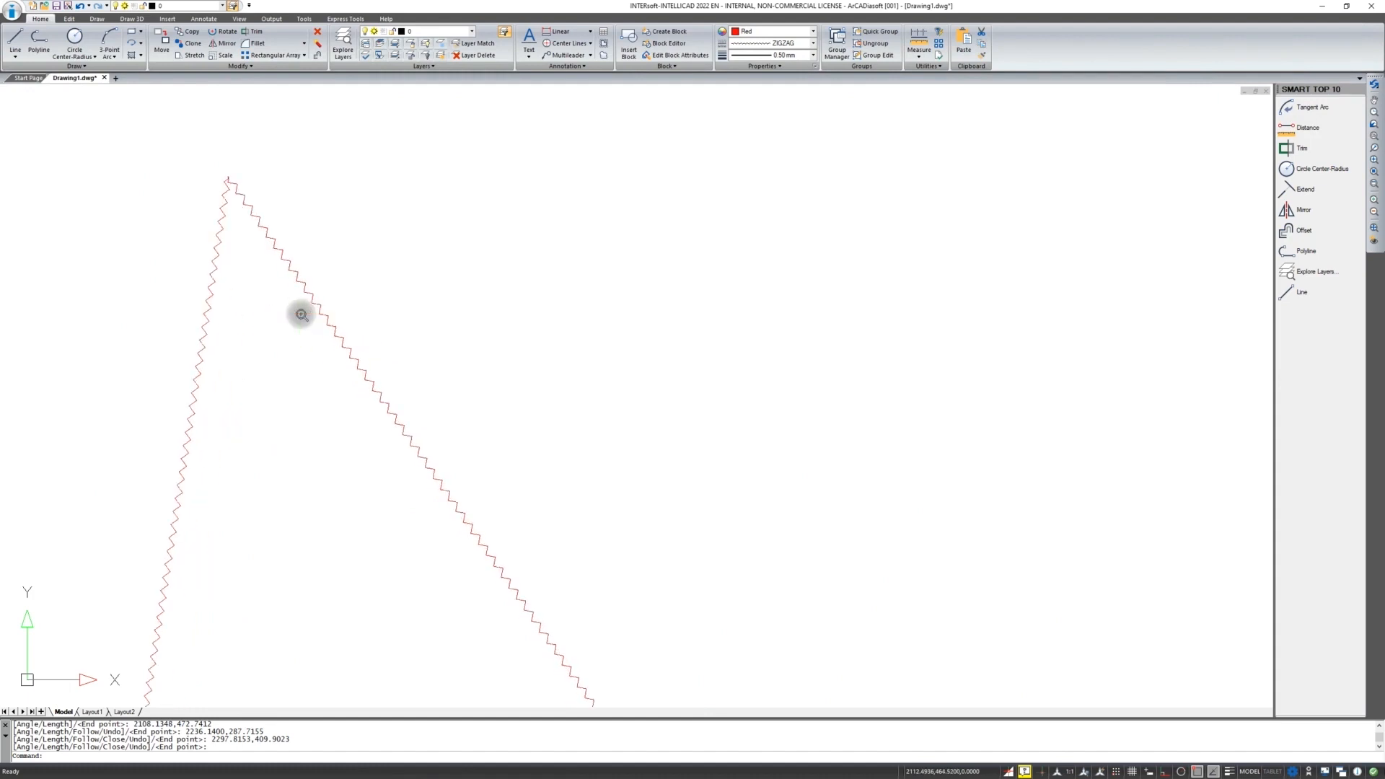
pyautogui.scroll(-6, 396, 317)
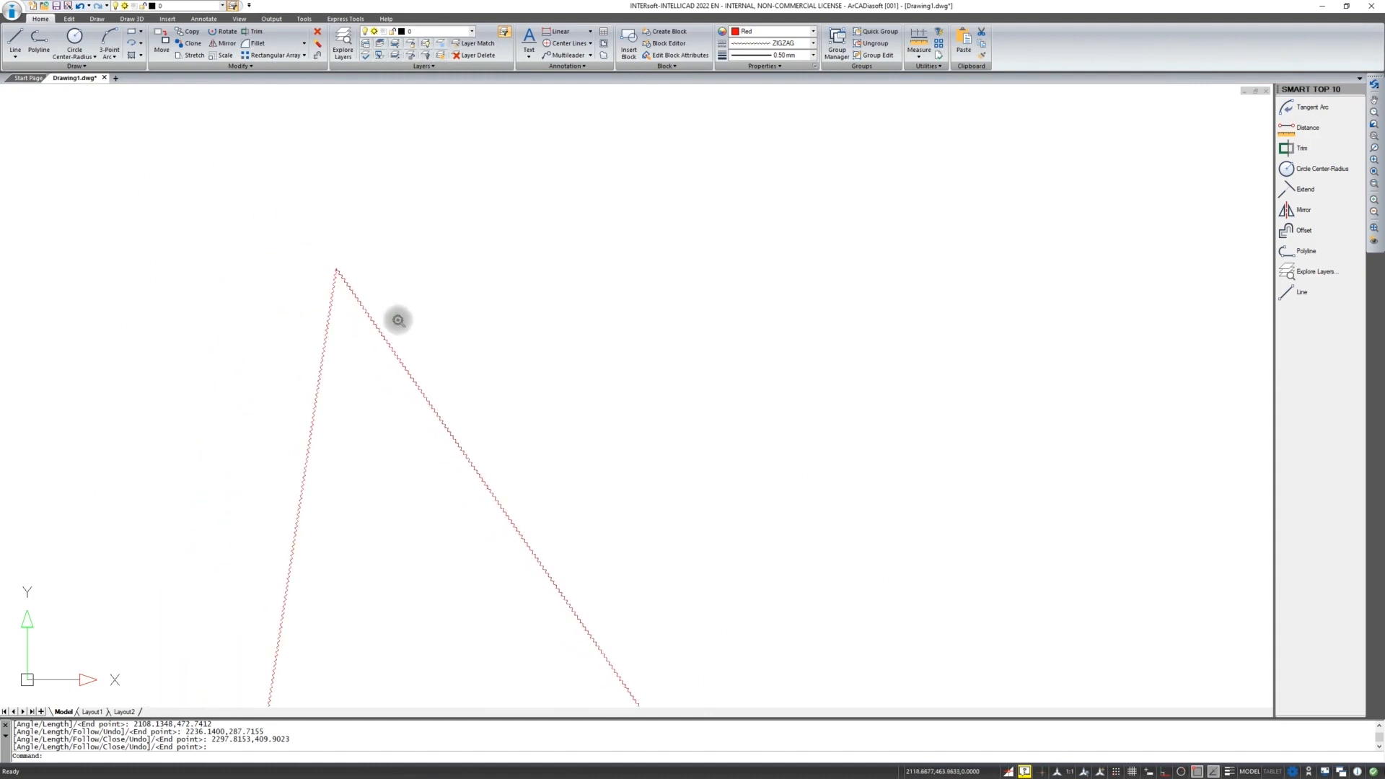
# Set the linetype scale of the three connected red lines to 50
pyautogui.click(713, 325)
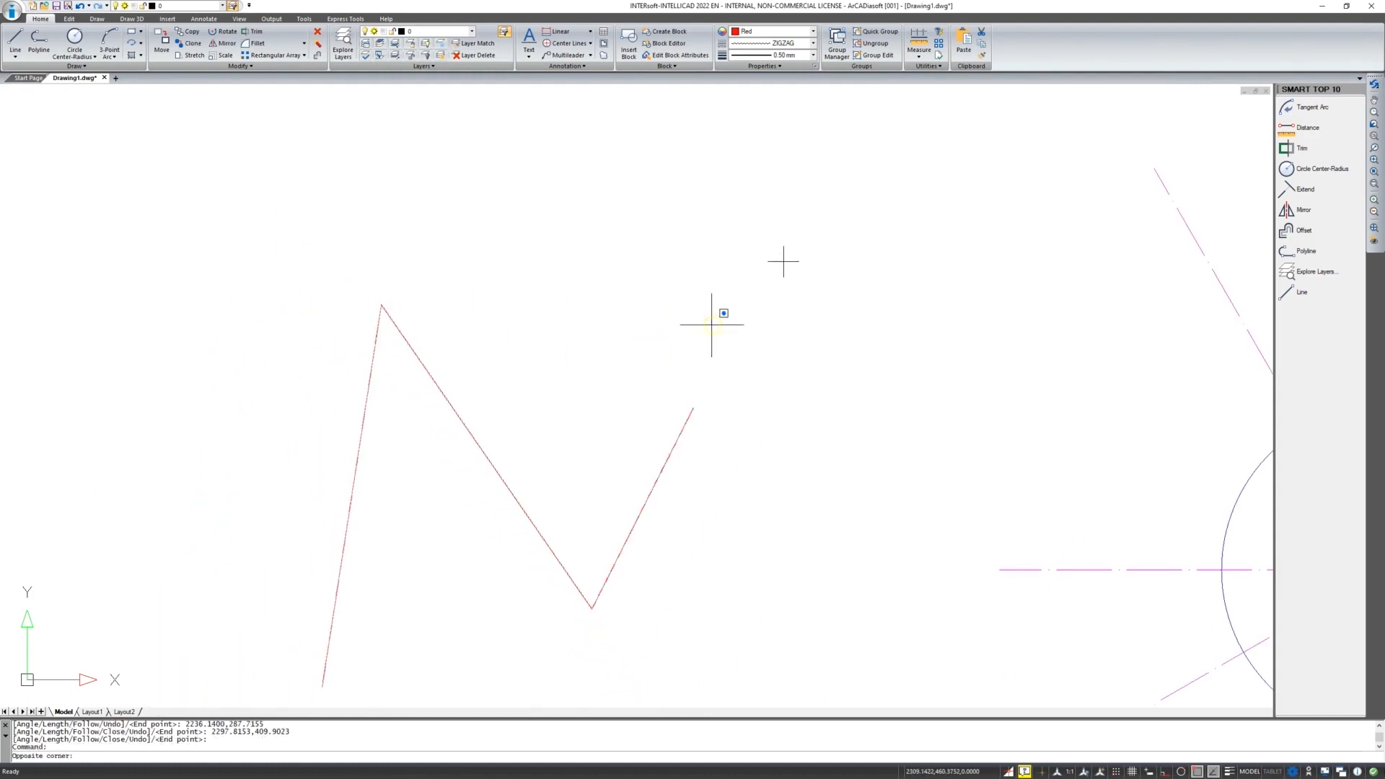
pyautogui.click(715, 334)
pyautogui.click(679, 300)
pyautogui.click(377, 457)
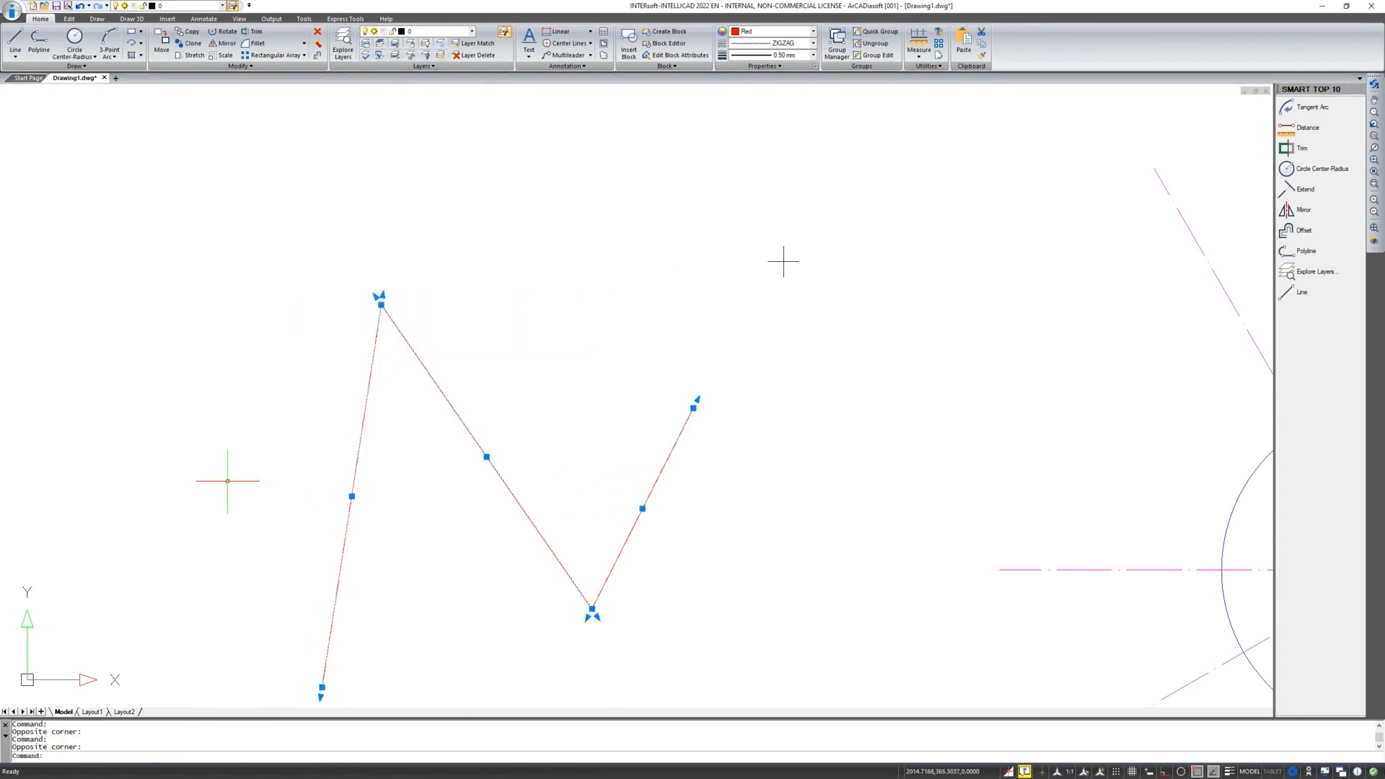
pyautogui.rightClick(301, 358)
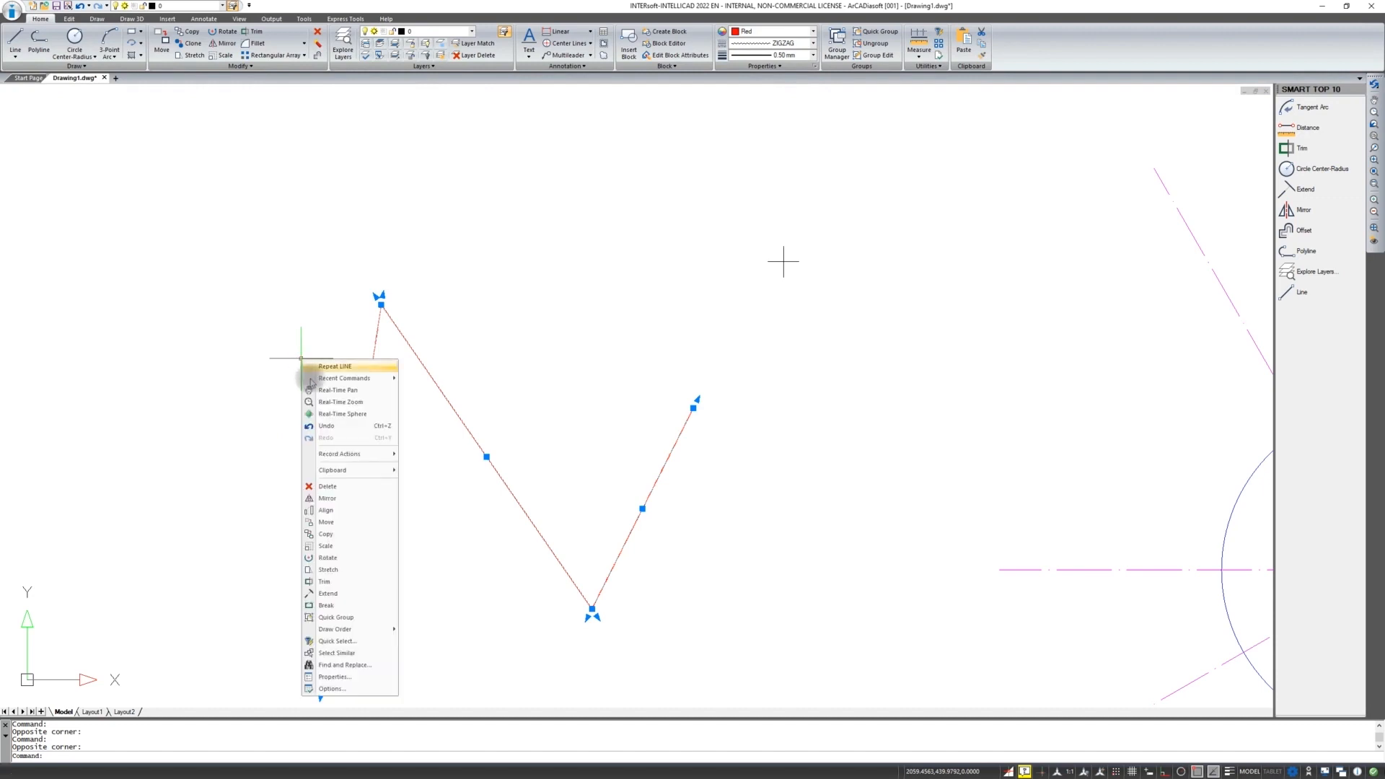
pyautogui.click(332, 677)
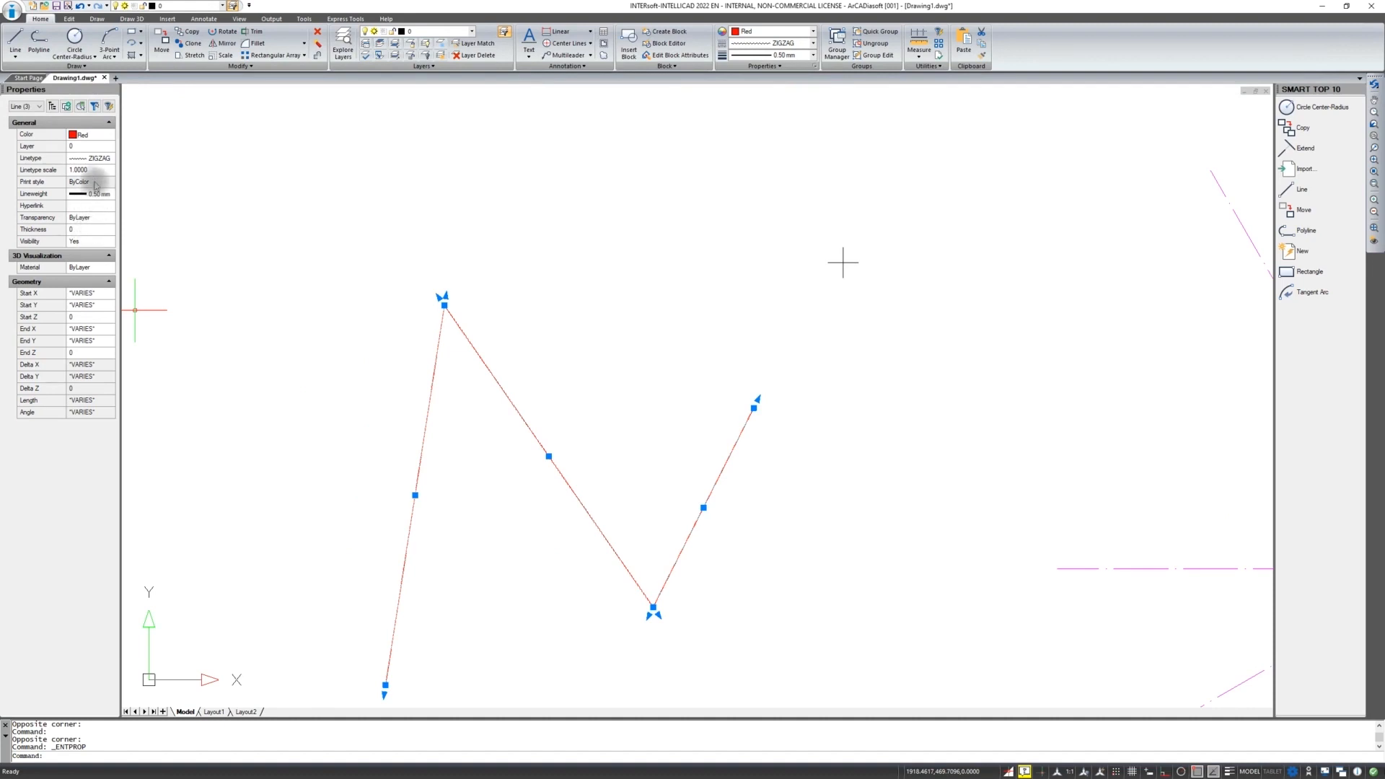
pyautogui.click(99, 170)
pyautogui.write('50')
pyautogui.press('Return')
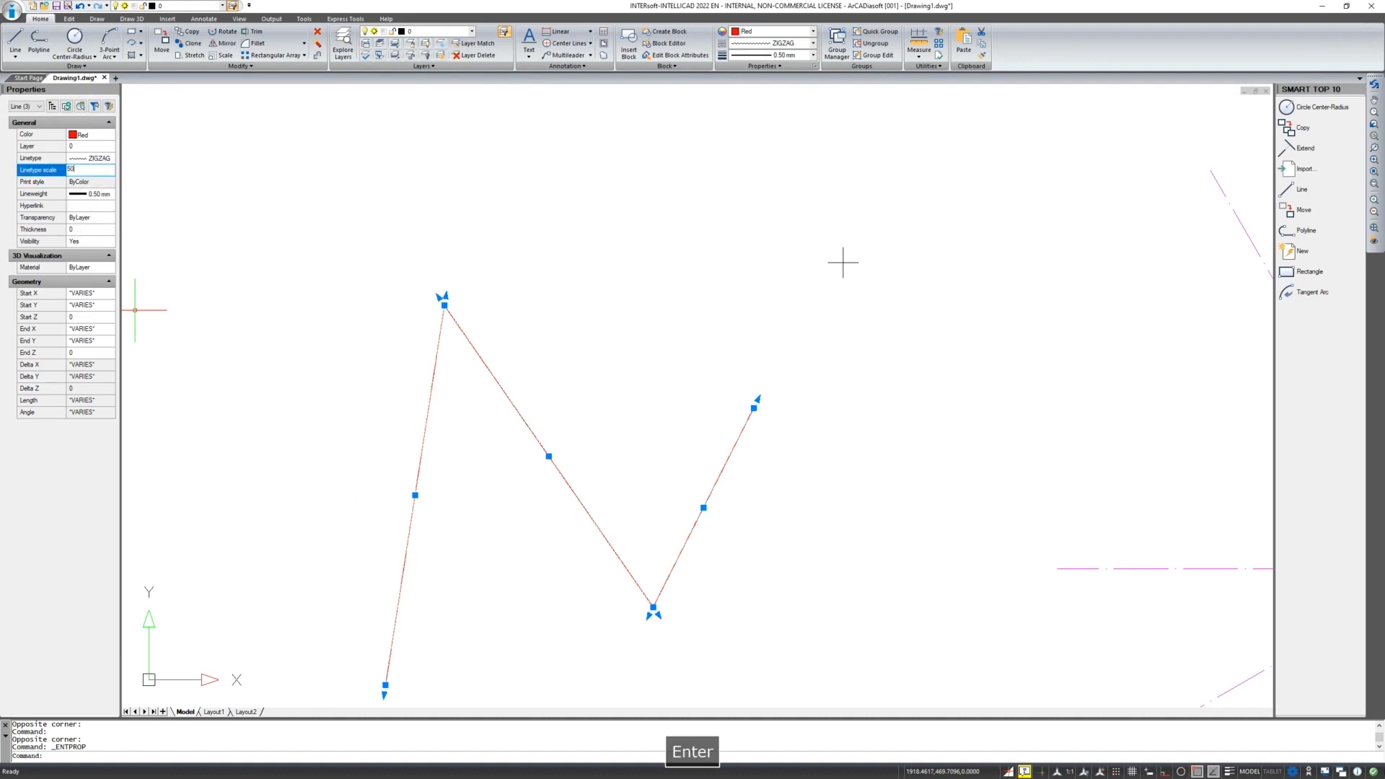
pyautogui.press('Escape')
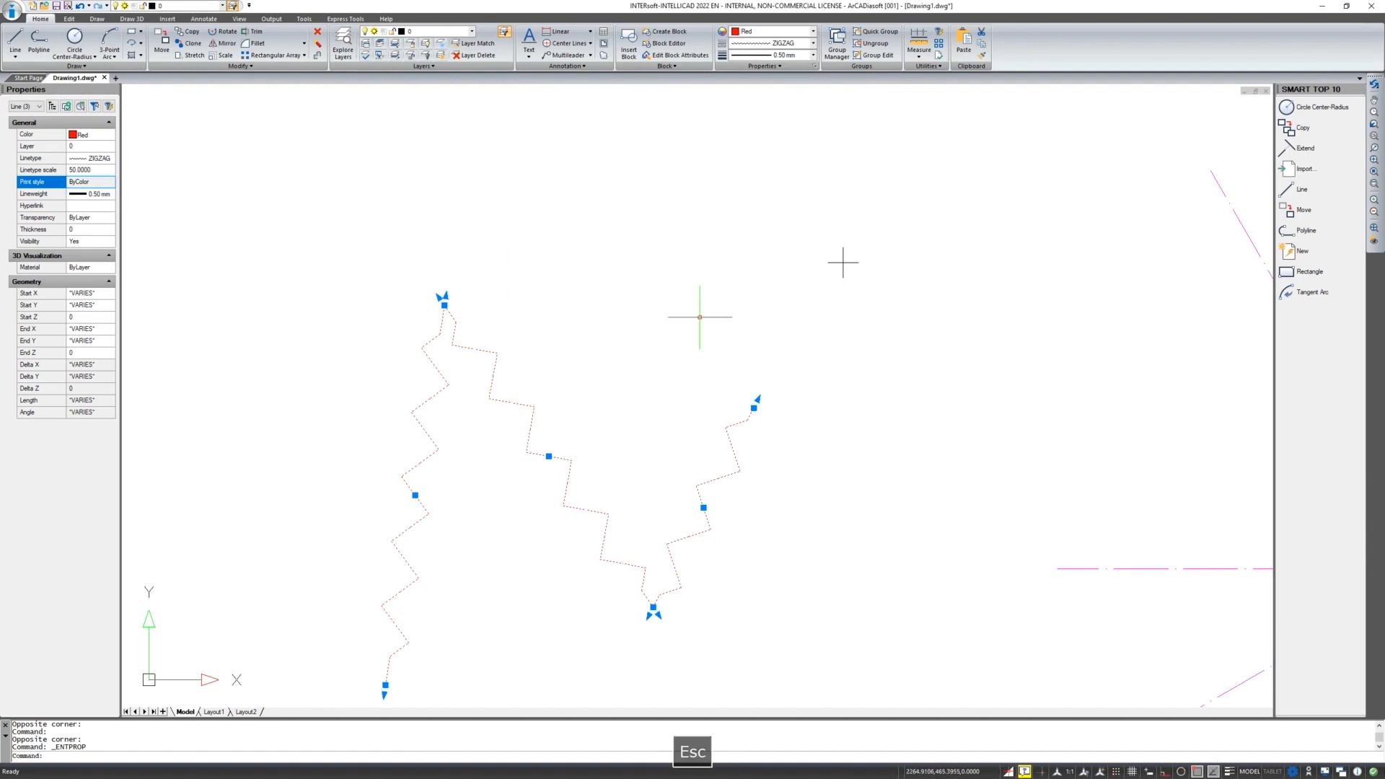
# Set the lineweight of the standalone black circle above the arm part to 0.50 mm
pyautogui.scroll(-3, 557, 311)
pyautogui.scroll(-2, 711, 288)
pyautogui.scroll(-3, 581, 319)
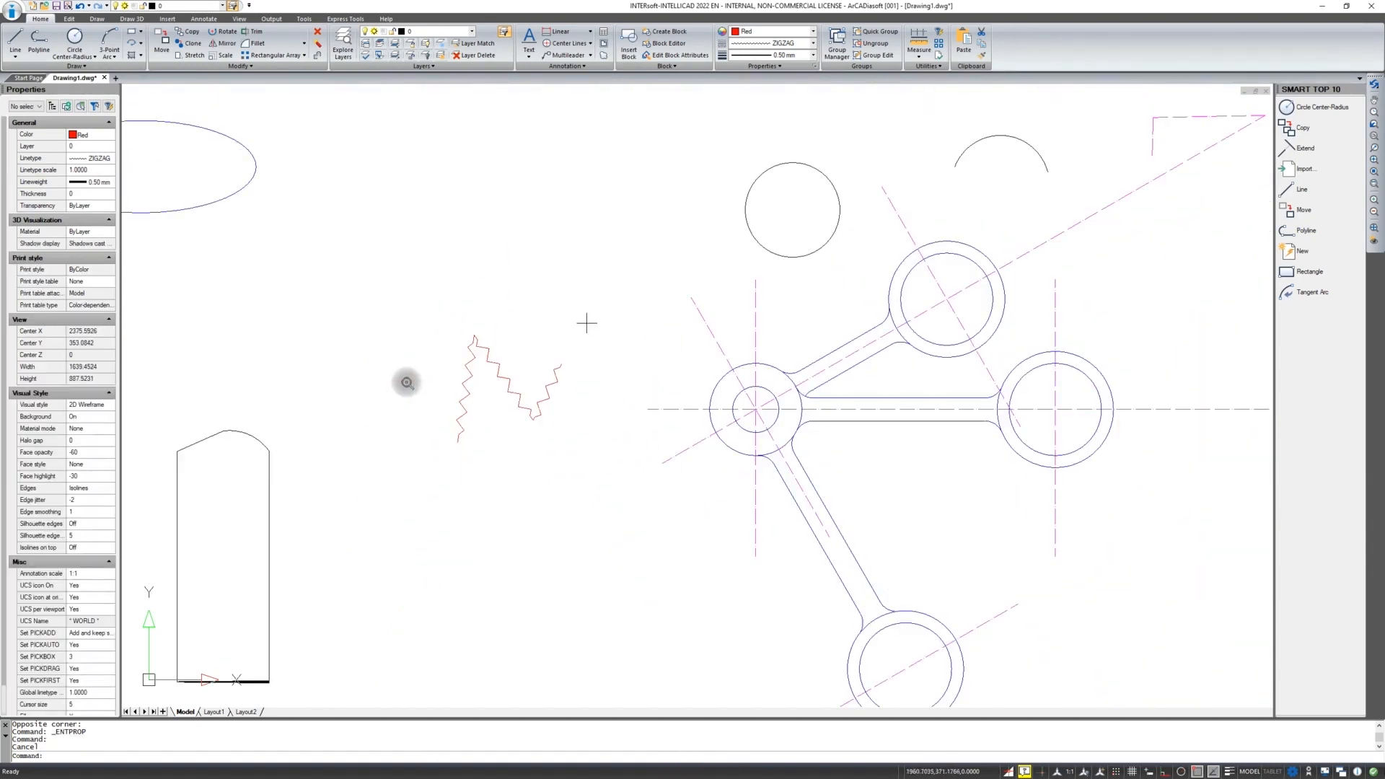
pyautogui.click(746, 192)
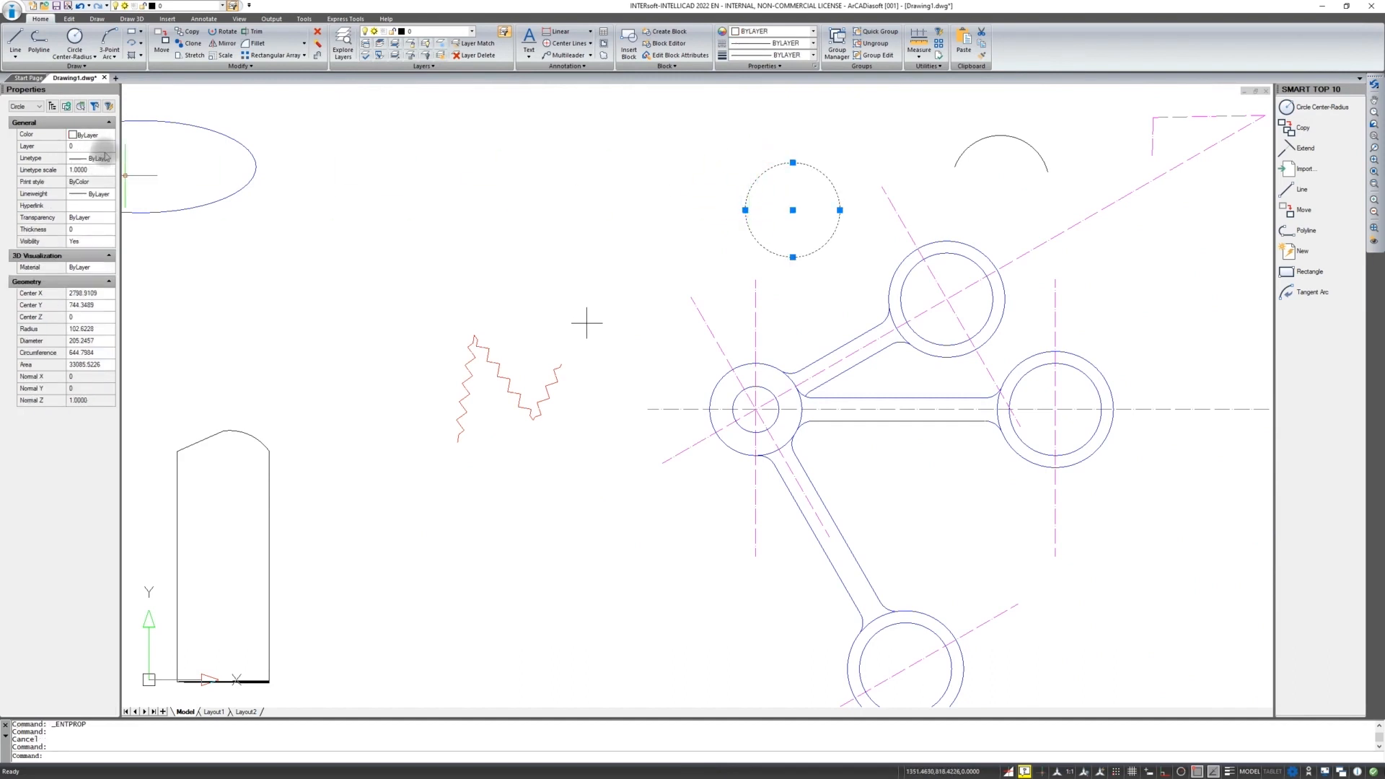
pyautogui.click(109, 194)
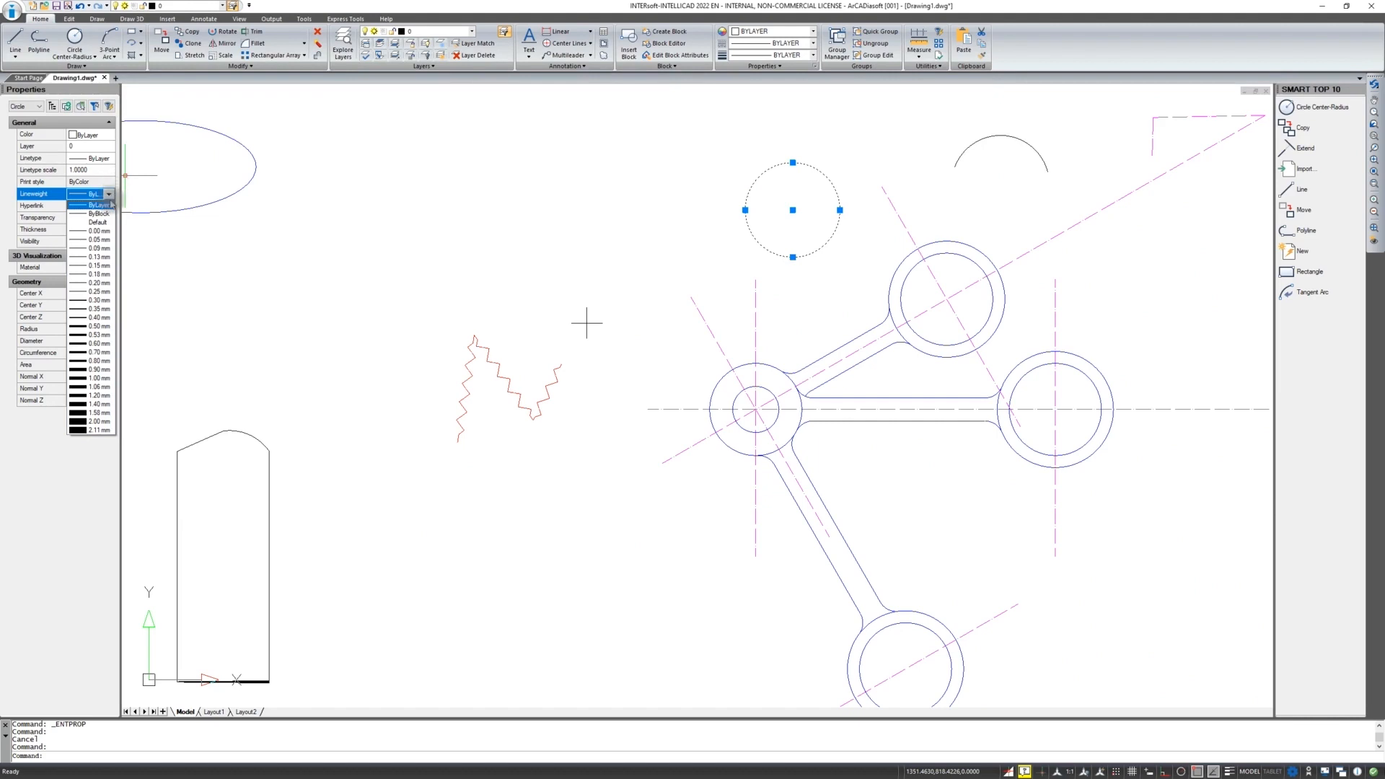
pyautogui.click(97, 326)
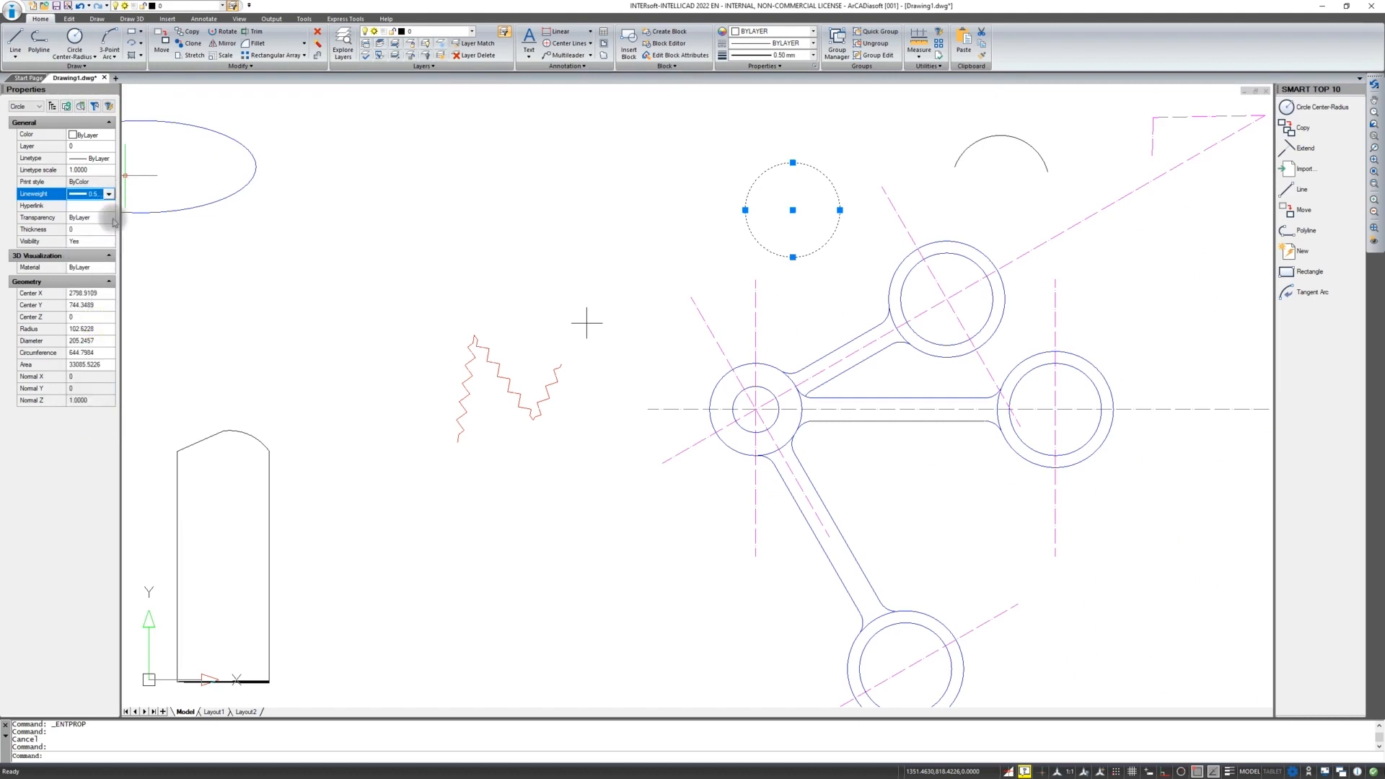
# Assign the ZIGZAG linetype to the standalone black circle and enlarge its linetype scale
pyautogui.click(107, 159)
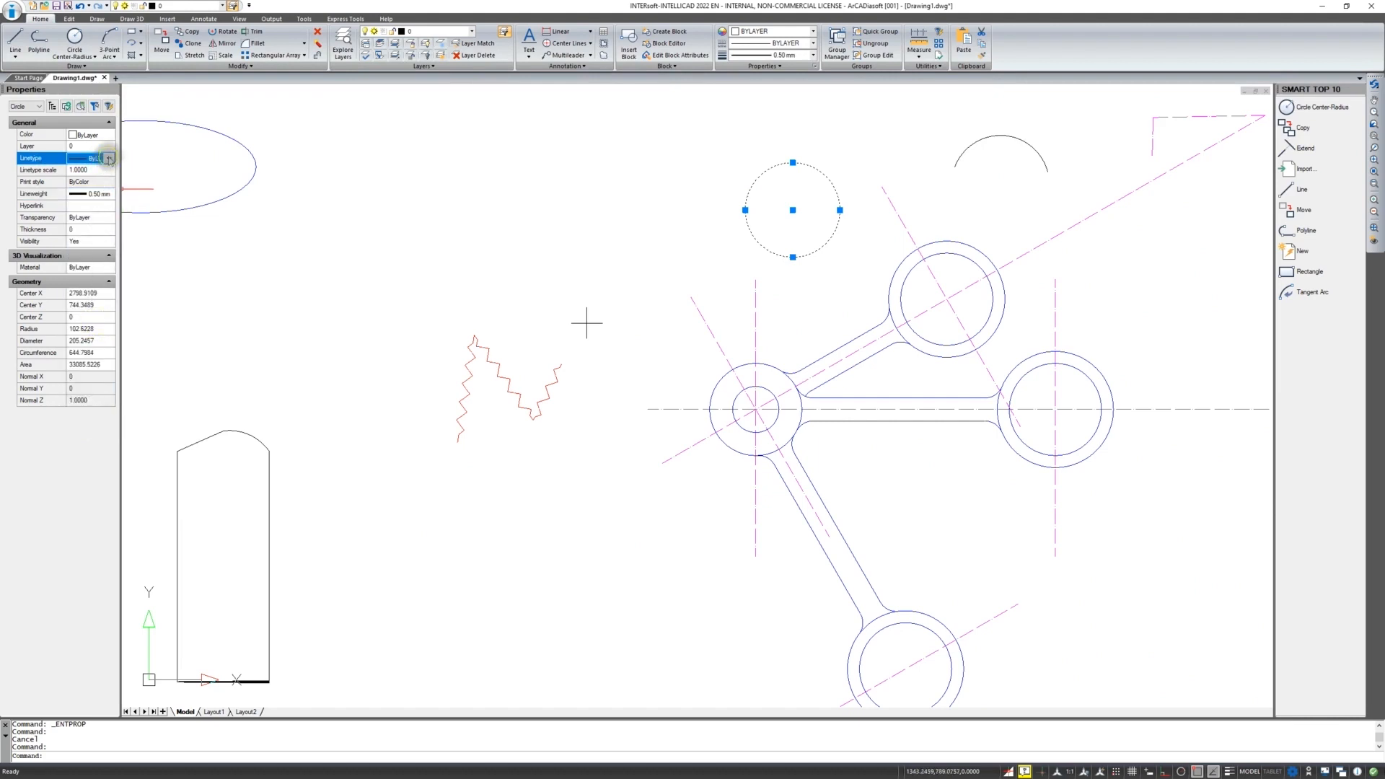
pyautogui.click(108, 158)
pyautogui.click(90, 214)
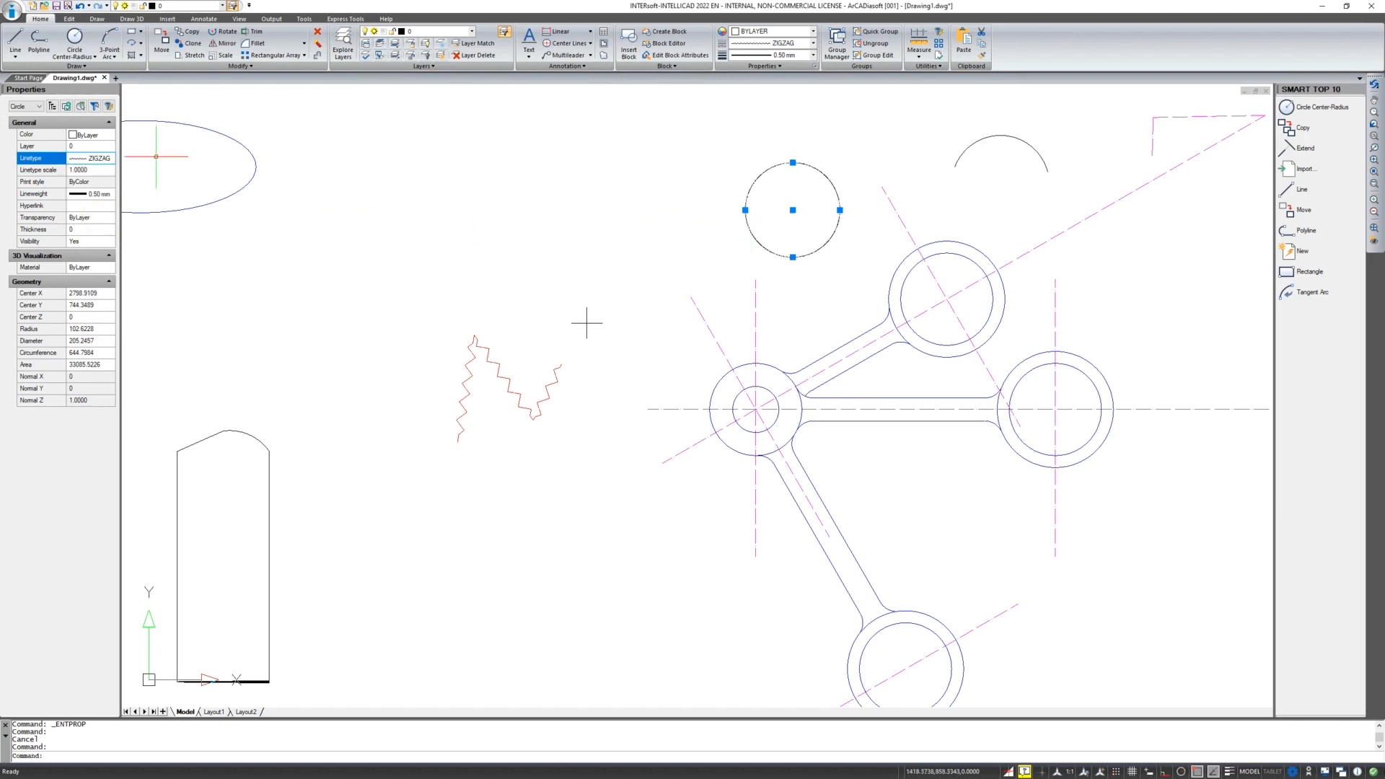
pyautogui.click(94, 171)
pyautogui.press('Escape')
pyautogui.press('Escape')
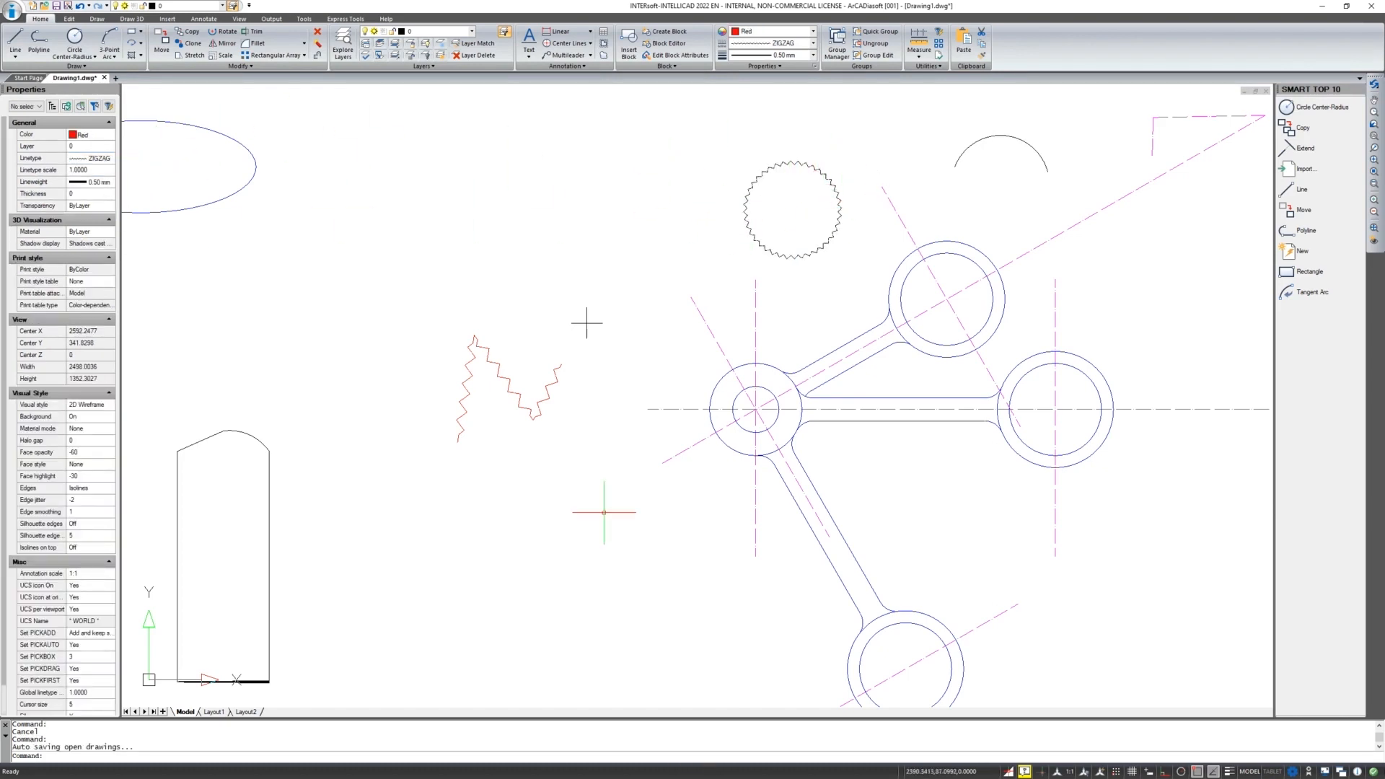
pyautogui.click(963, 147)
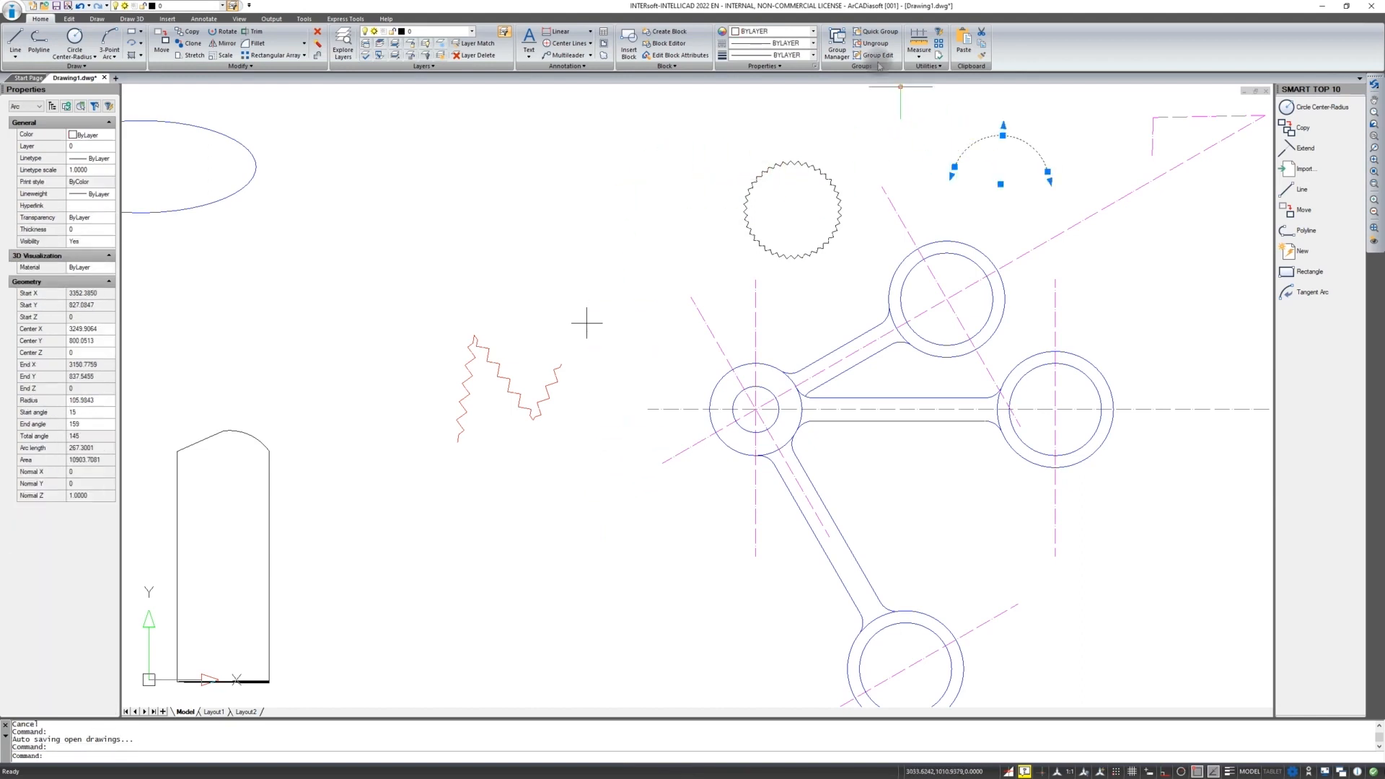
pyautogui.click(813, 55)
pyautogui.click(814, 53)
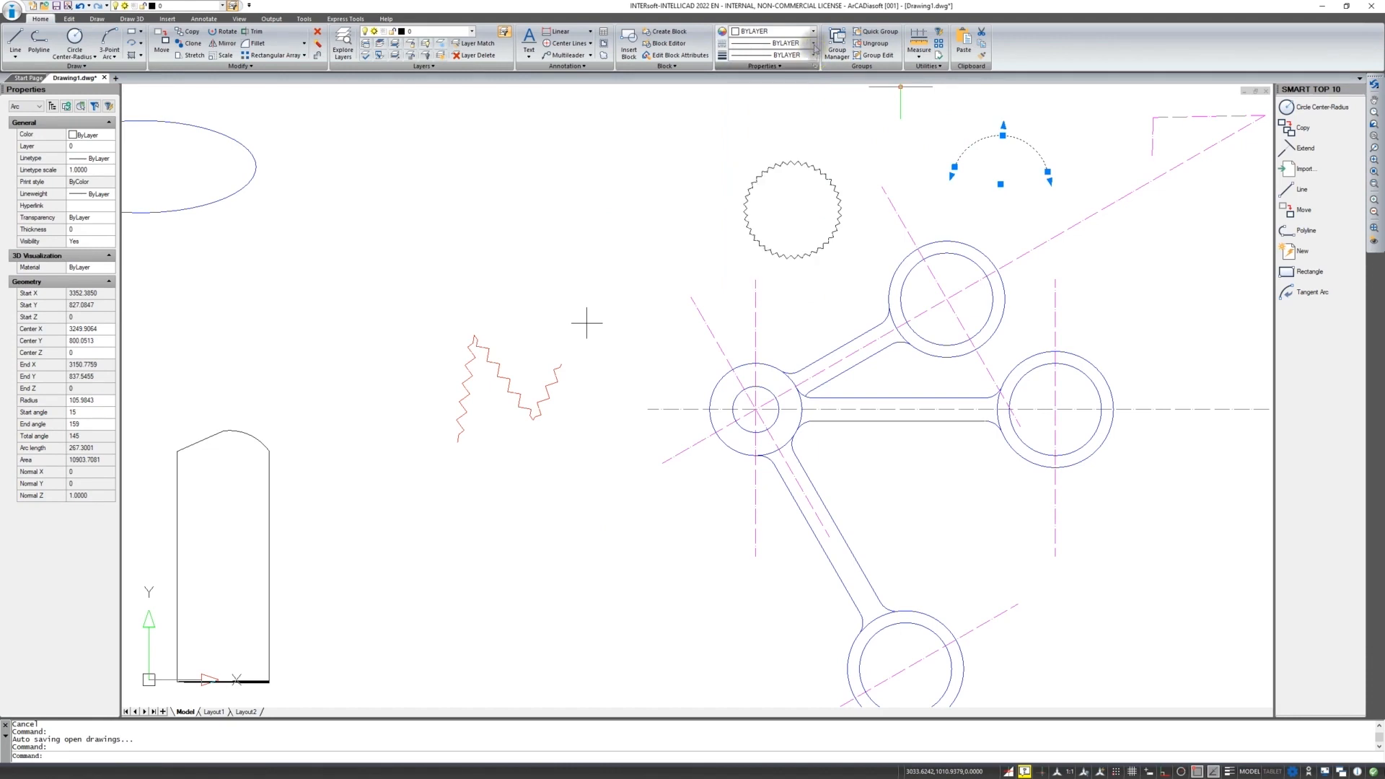
pyautogui.click(814, 44)
pyautogui.click(814, 43)
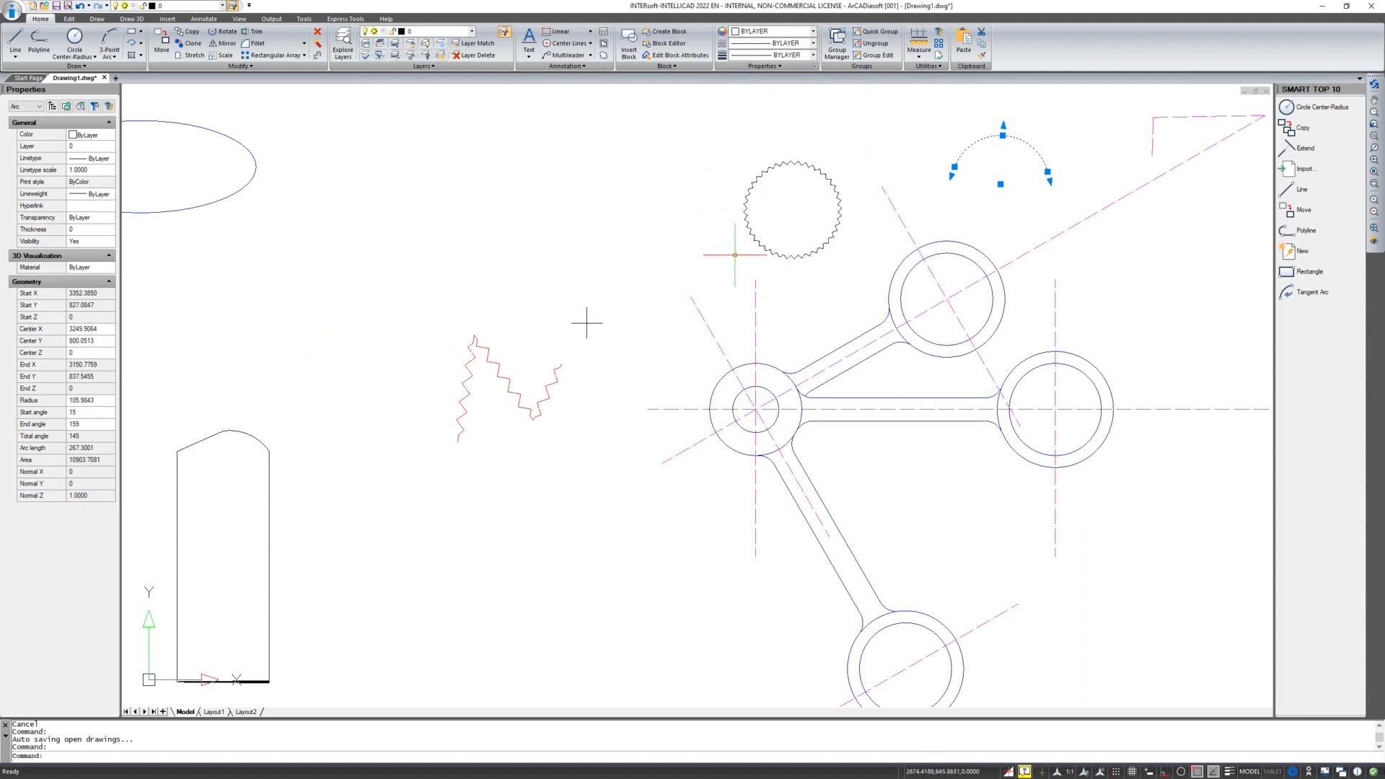
pyautogui.press('Escape')
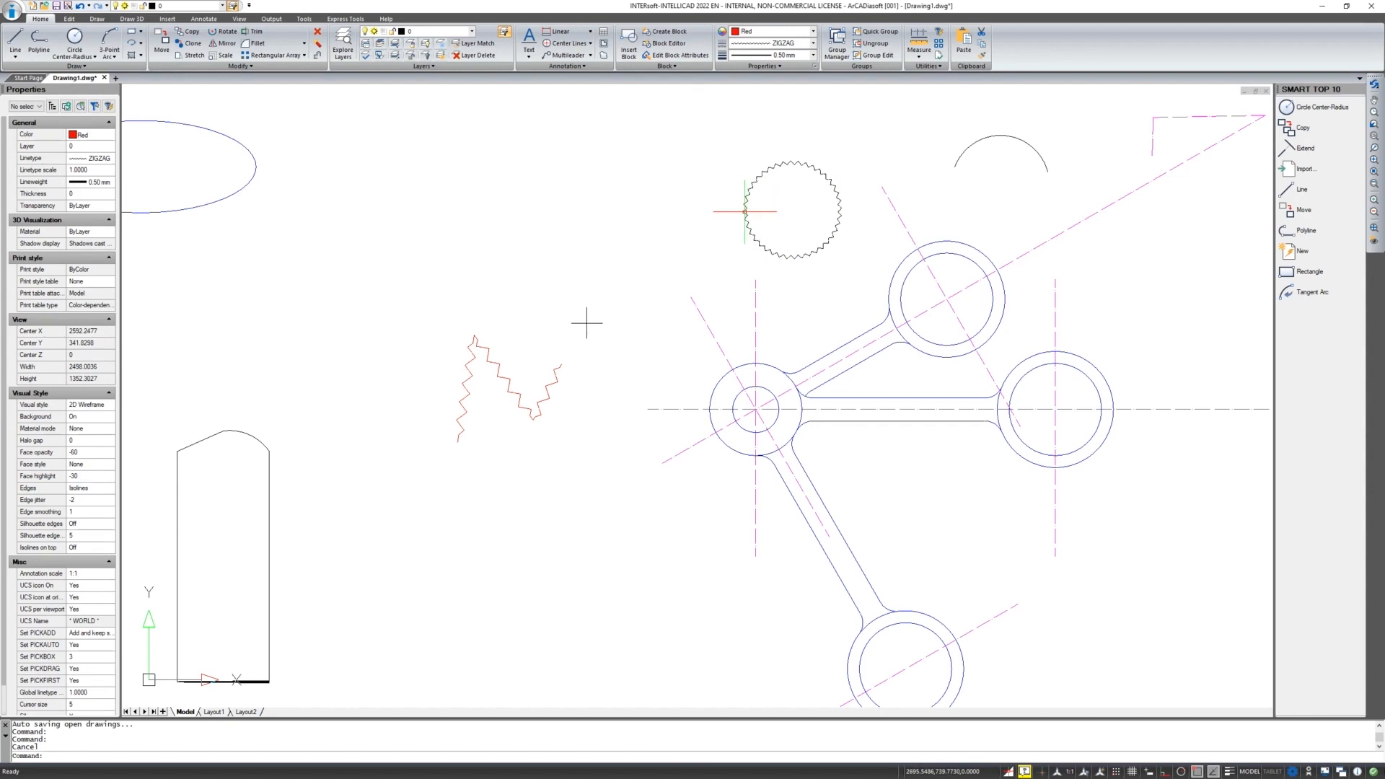
# Set the thickness of the standalone zigzag circle above the arm part to 50
pyautogui.click(744, 211)
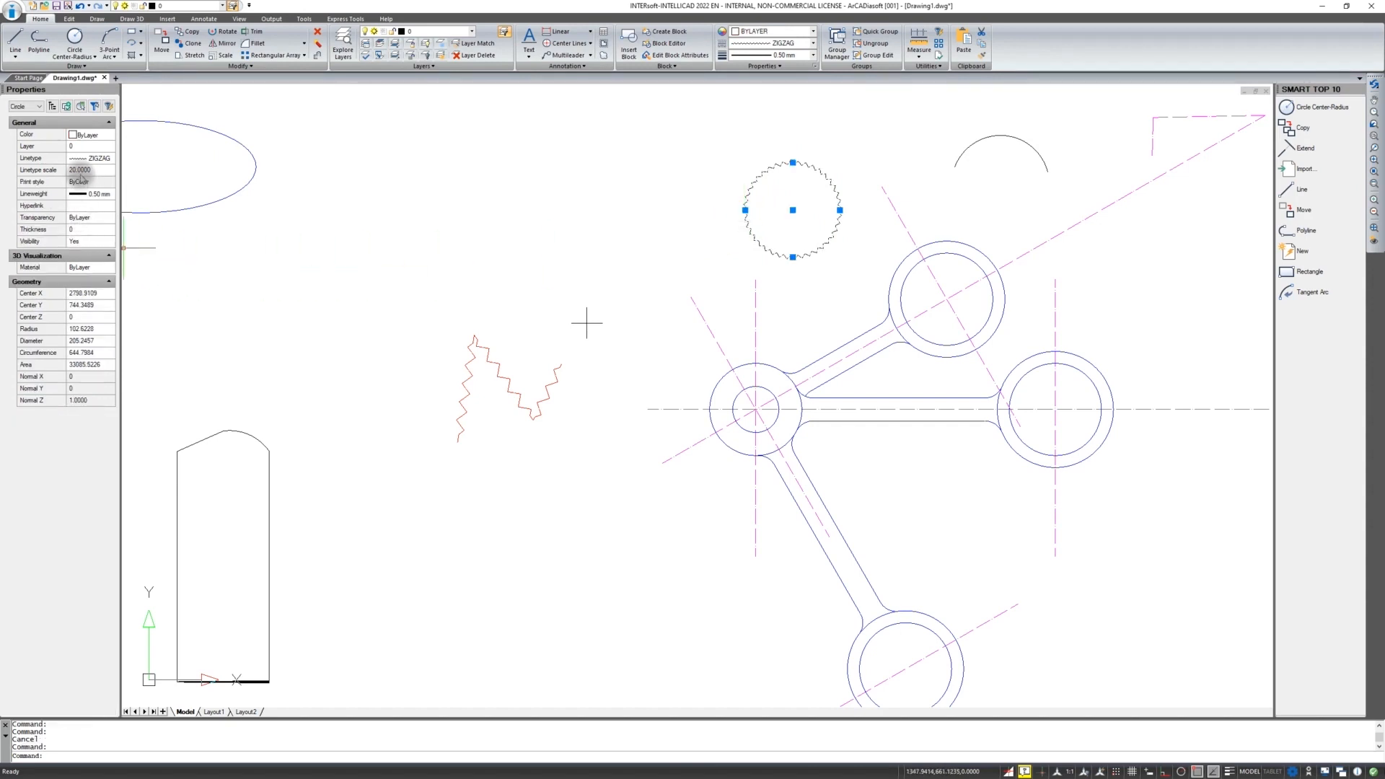
pyautogui.click(81, 229)
pyautogui.write('50')
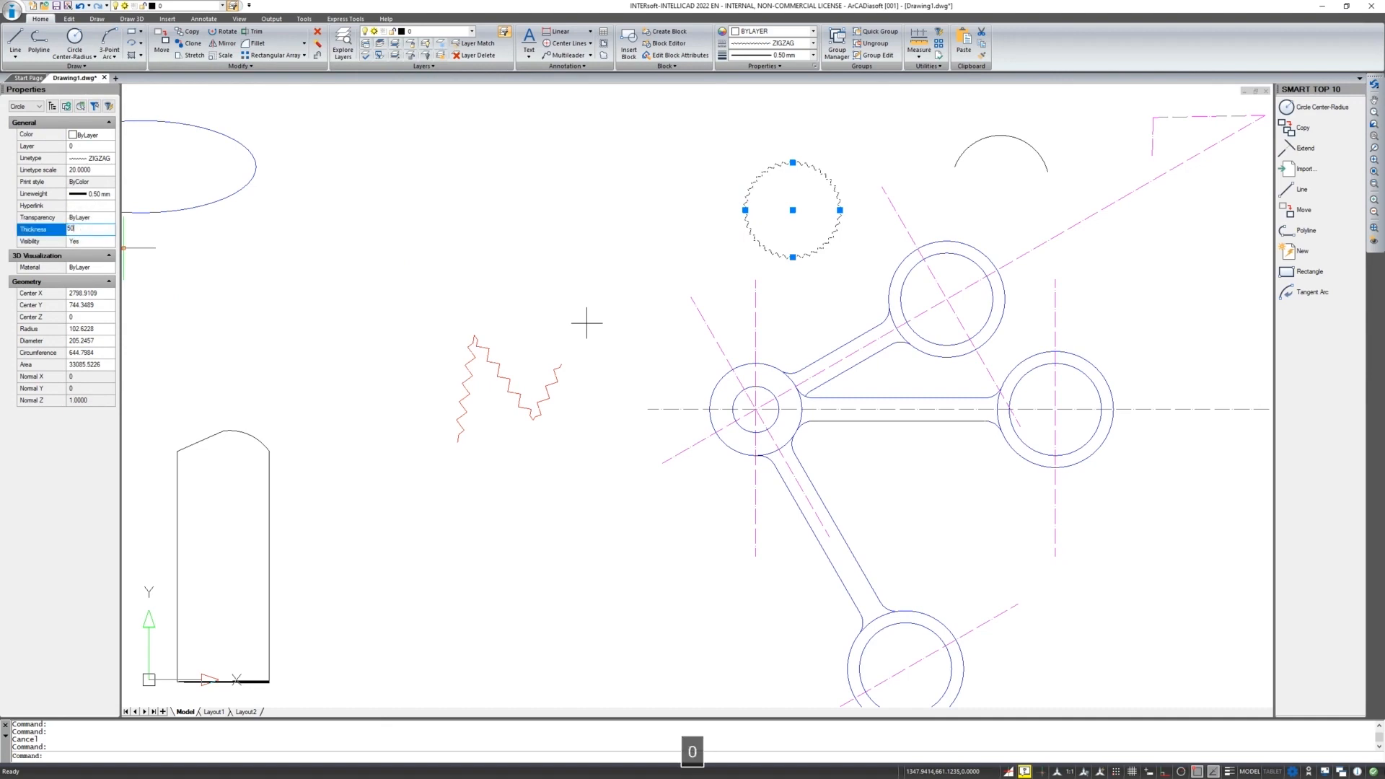
pyautogui.press('Return')
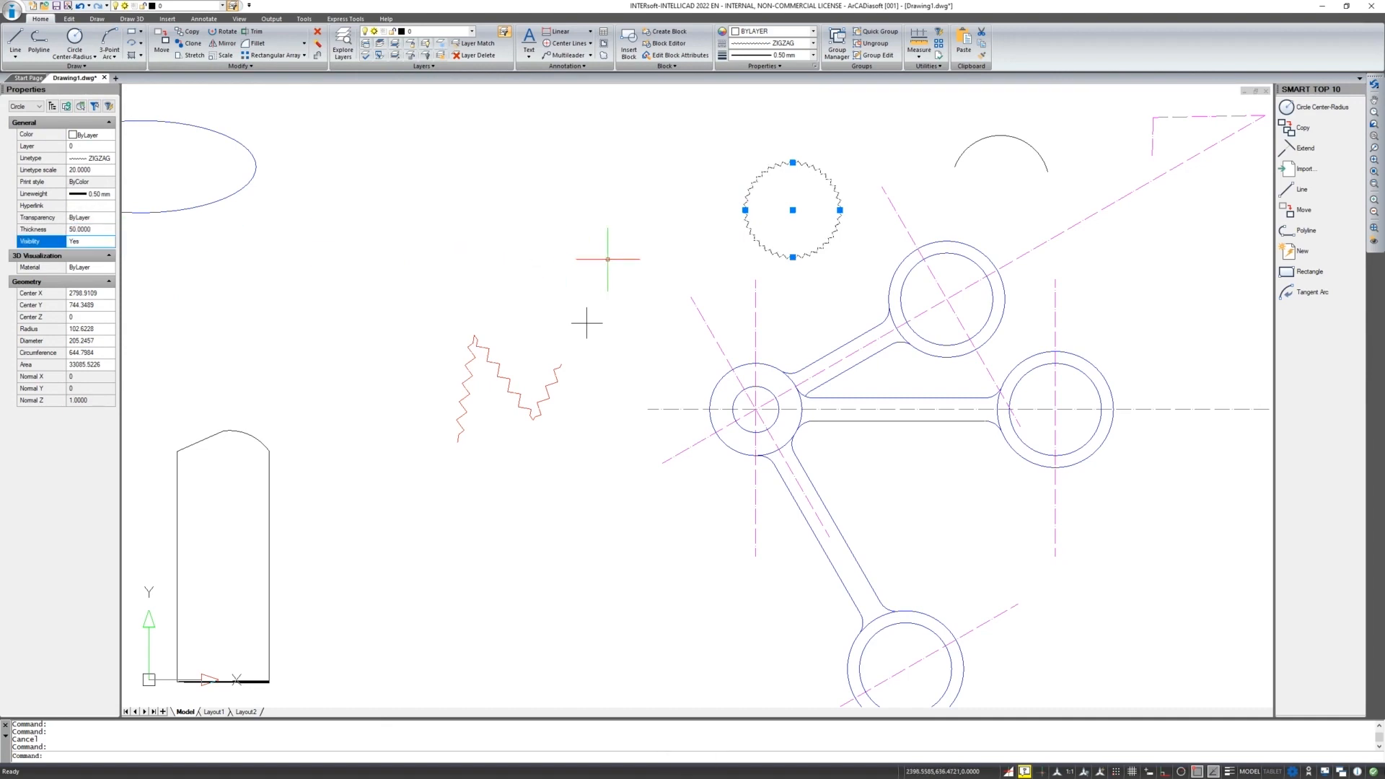
pyautogui.press('Escape')
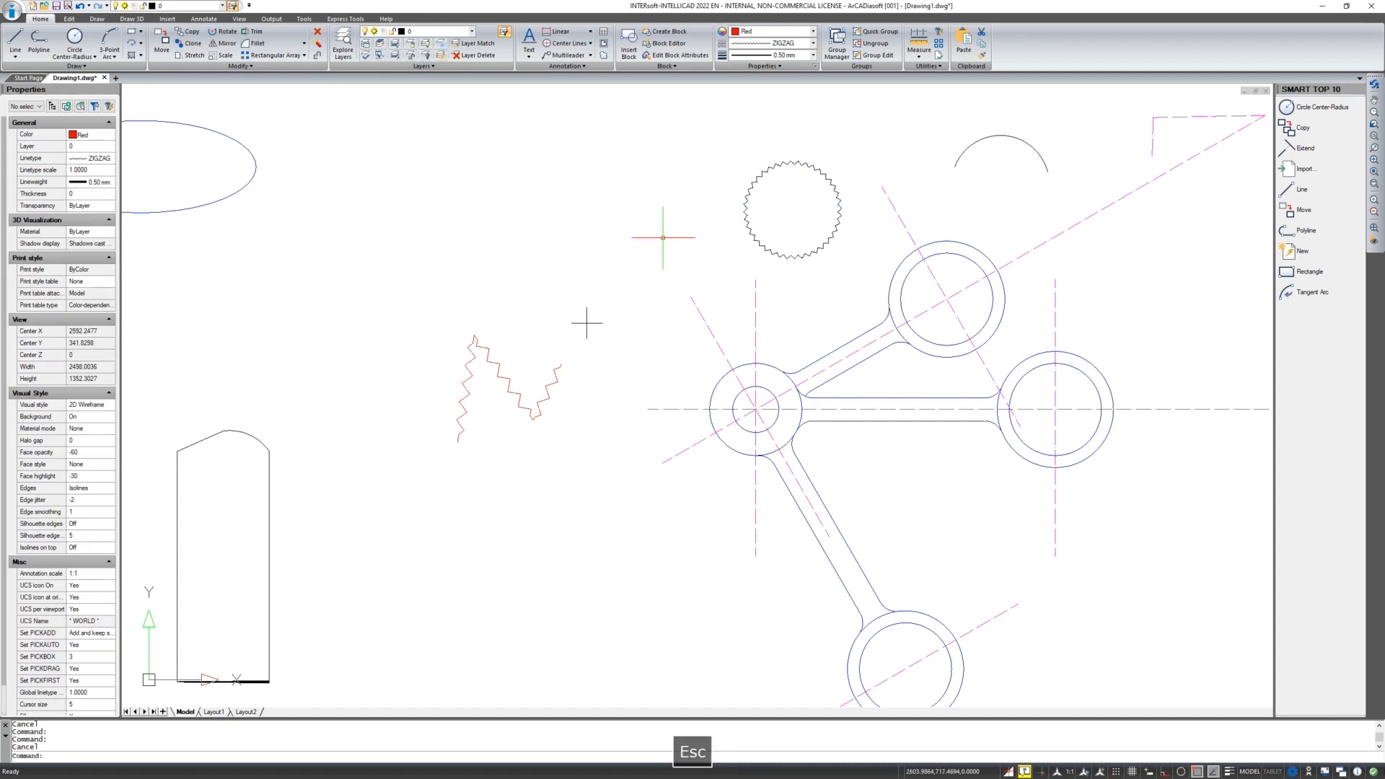
# Set the thickness of the standalone black arc beside the zigzag circle to 20
pyautogui.click(965, 151)
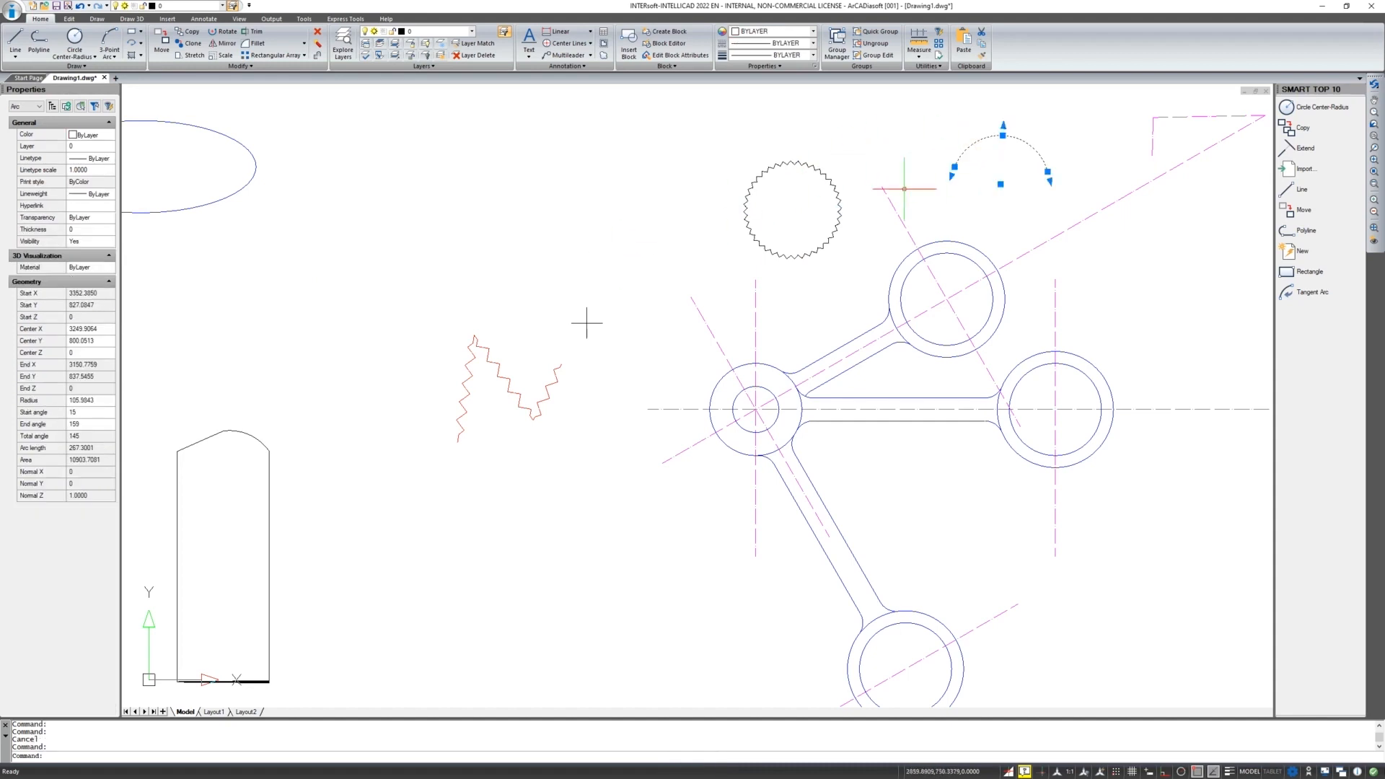
pyautogui.click(83, 231)
pyautogui.write('2')
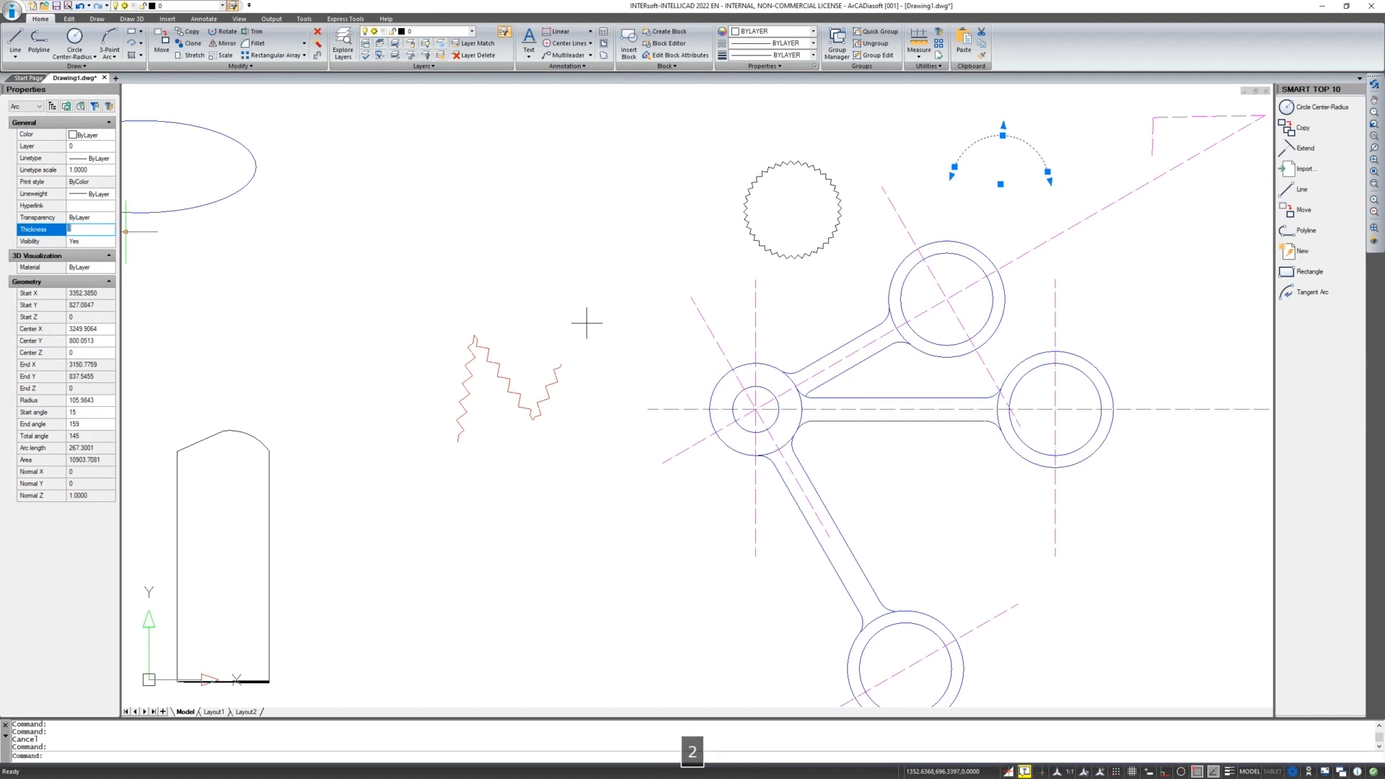
pyautogui.write('0')
pyautogui.press('Return')
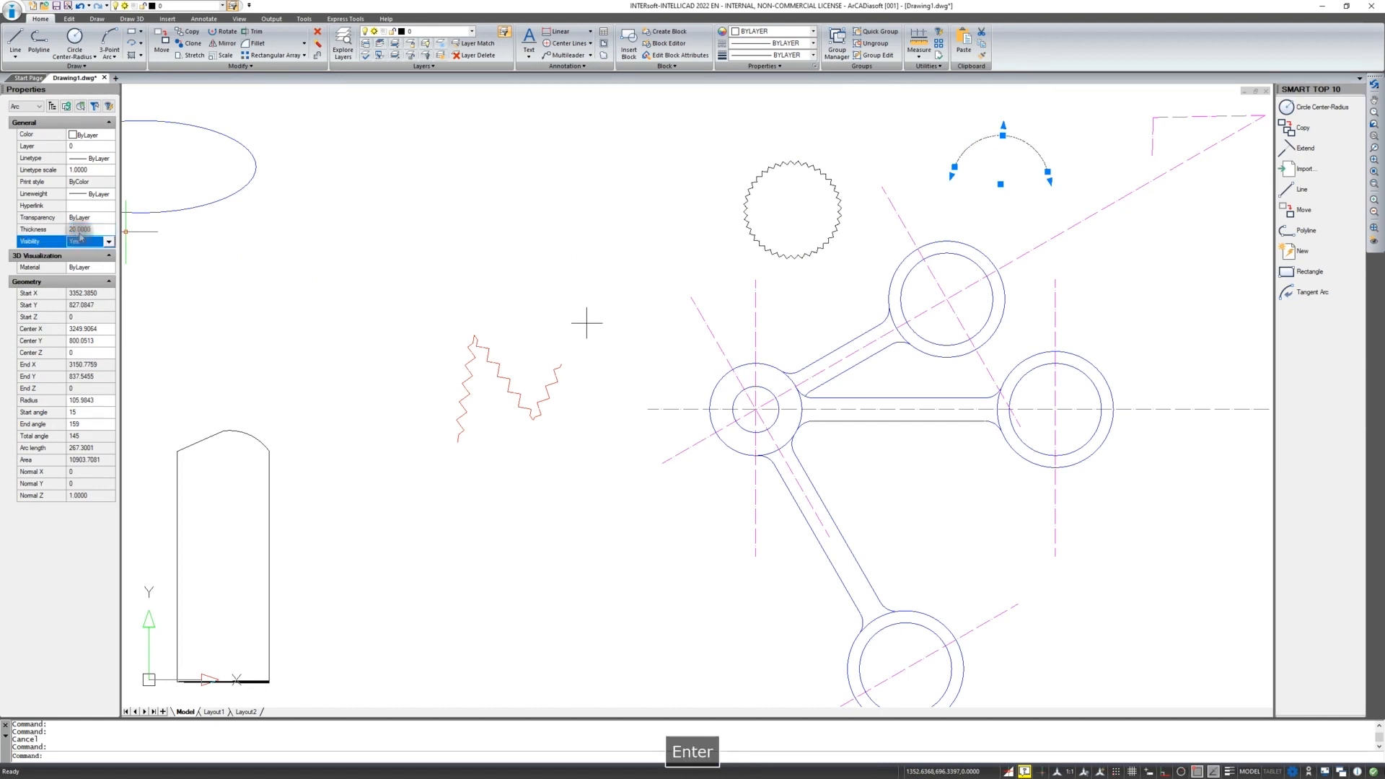
pyautogui.moveTo(520, 284); pyautogui.dragTo(524, 272)
pyautogui.press('Escape')
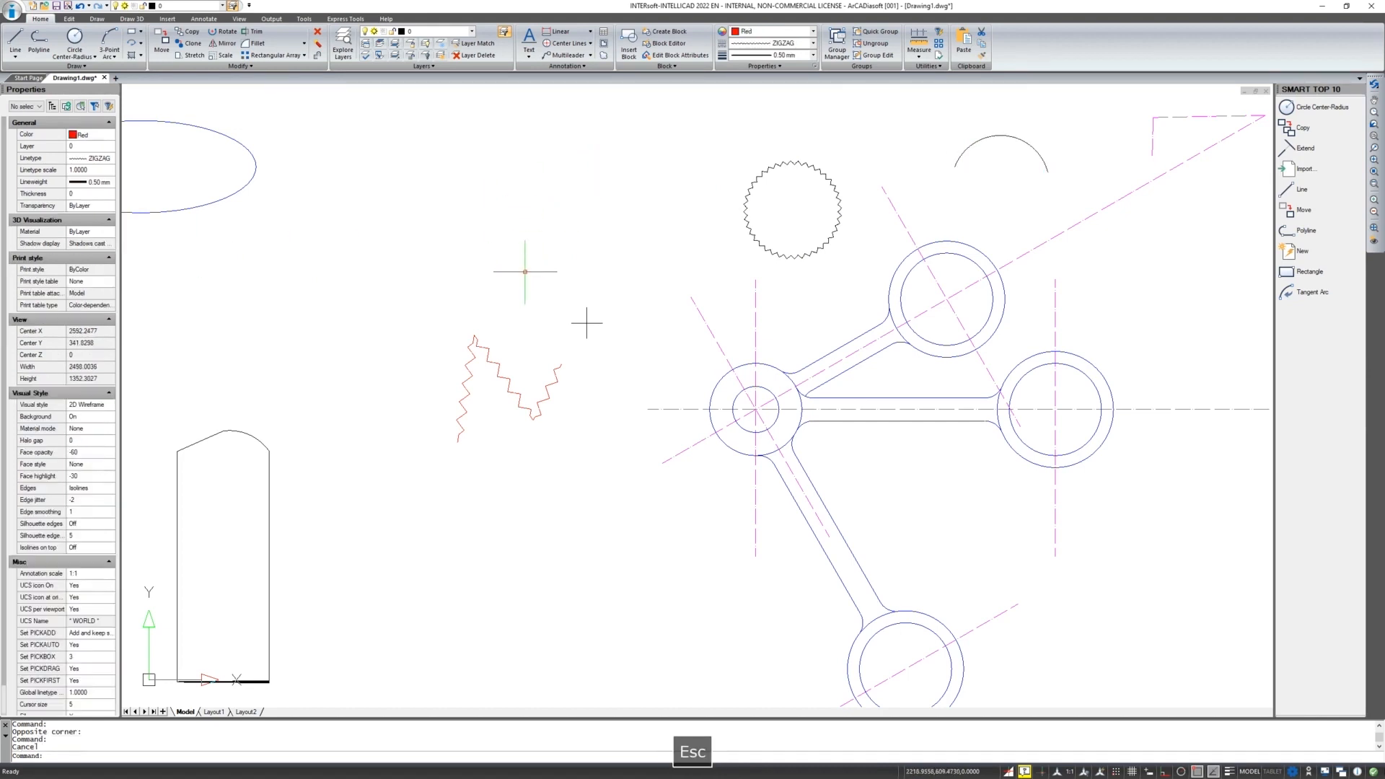
# Examine the thickness of the zigzag circle and the arc from an oblique 3D angle, and restore the Top view
pyautogui.moveTo(951, 252); pyautogui.dragTo(827, 386, button='middle')
pyautogui.scroll(3, 884, 341)
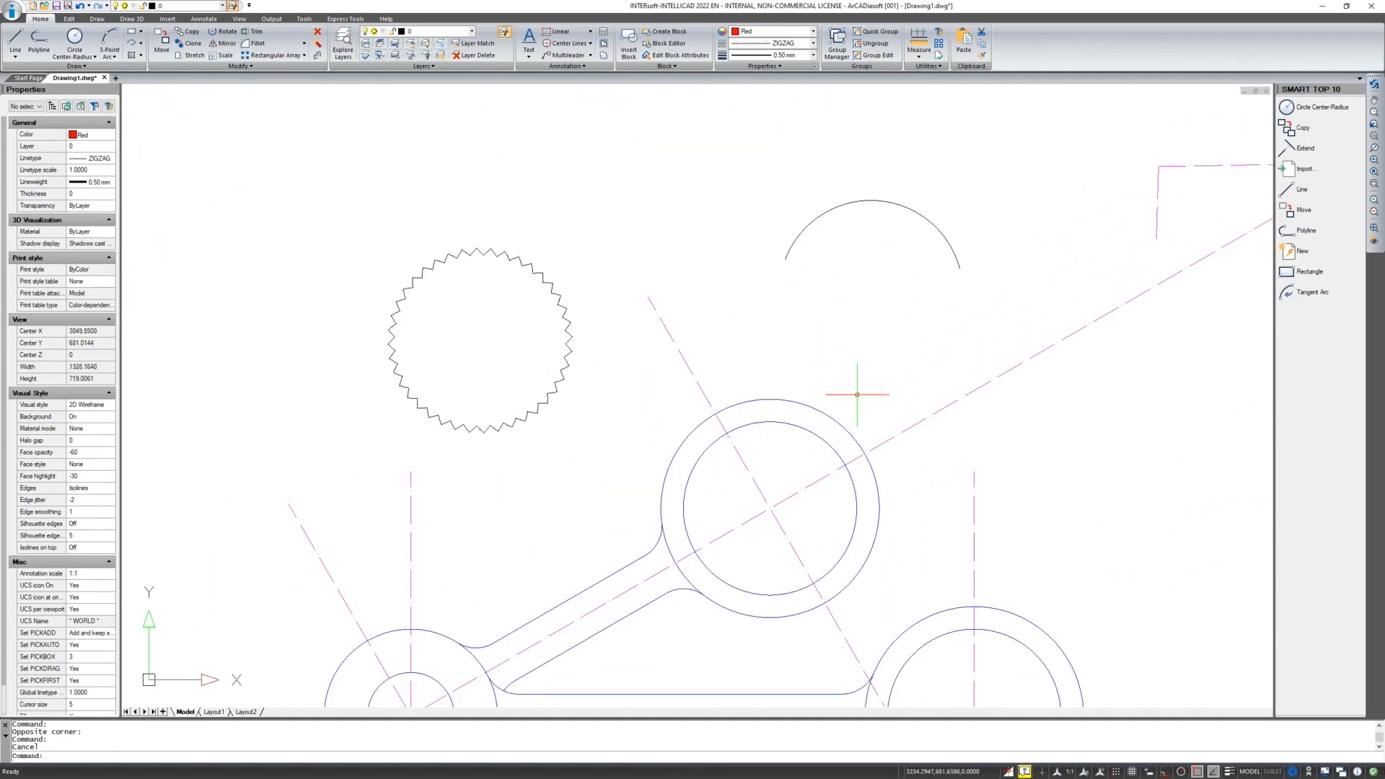
pyautogui.keyDown('shift'); pyautogui.moveTo(858, 395); pyautogui.dragTo(858, 262, button='middle'); pyautogui.keyUp('shift')
pyautogui.keyDown('shift'); pyautogui.moveTo(745, 455); pyautogui.dragTo(710, 481, button='middle'); pyautogui.keyUp('shift')
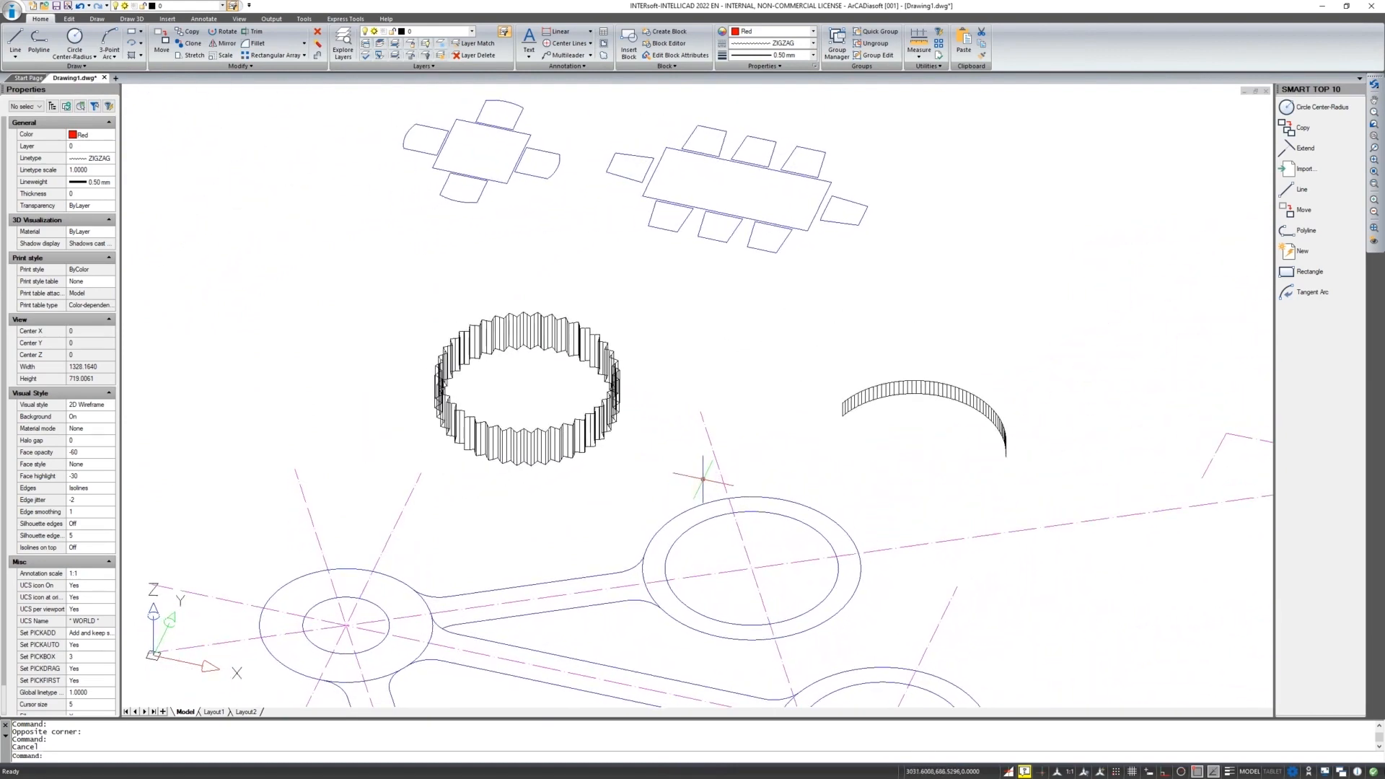
pyautogui.press('Escape')
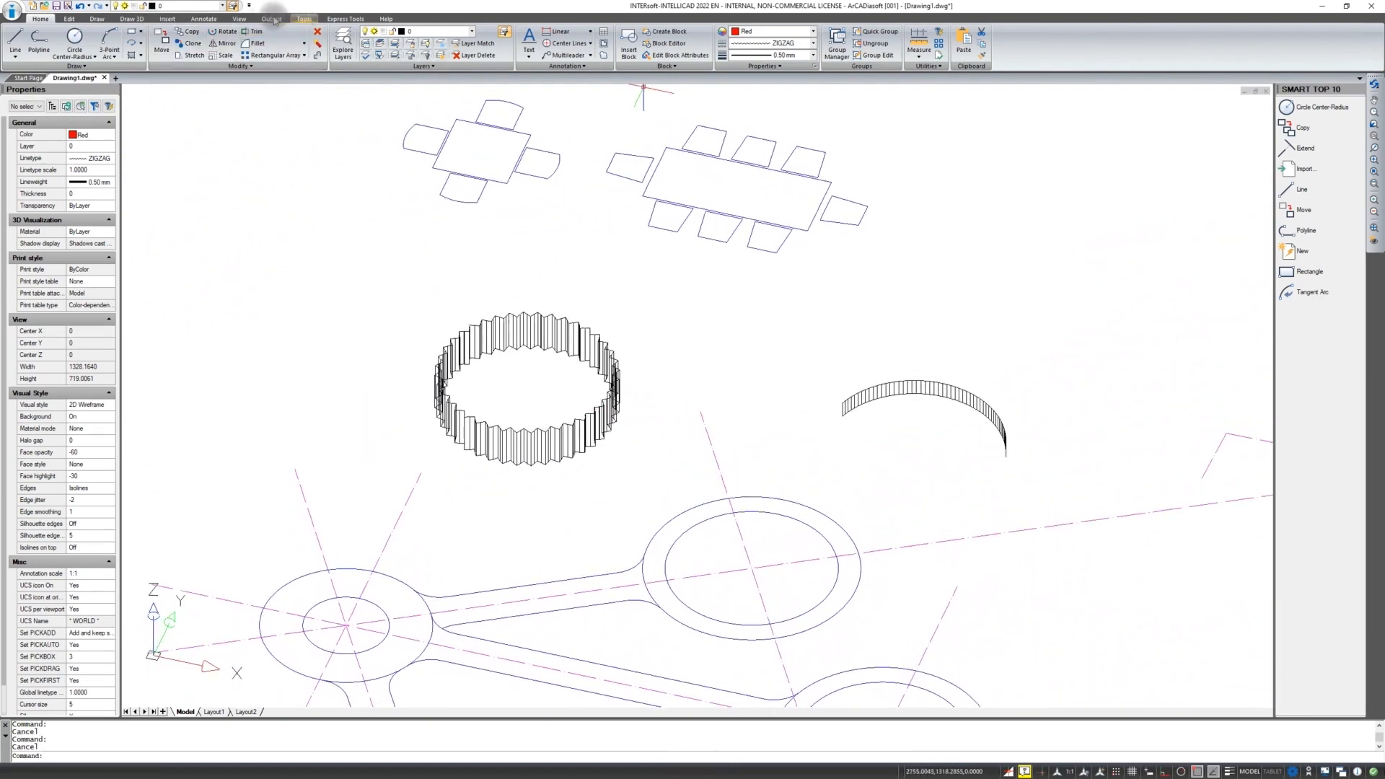
pyautogui.click(271, 18)
pyautogui.click(241, 20)
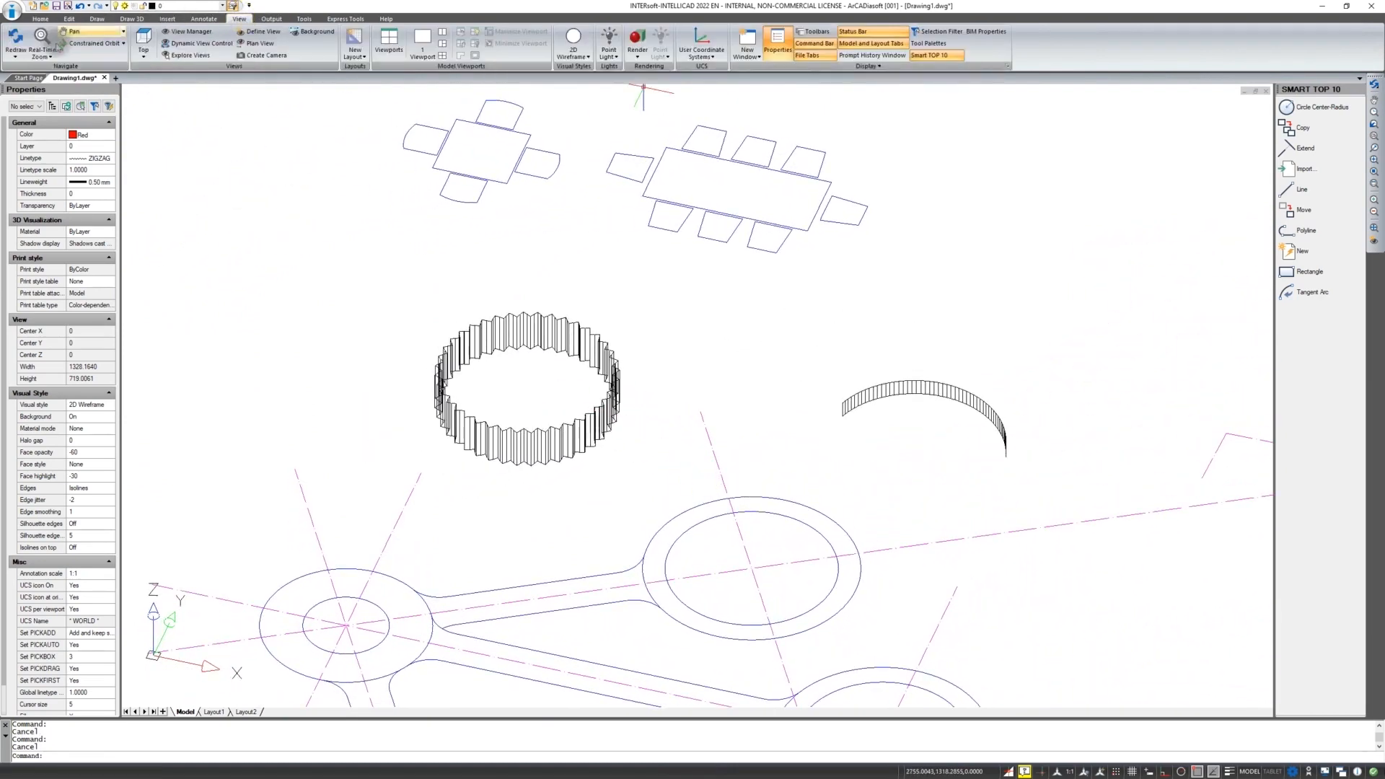
pyautogui.click(144, 40)
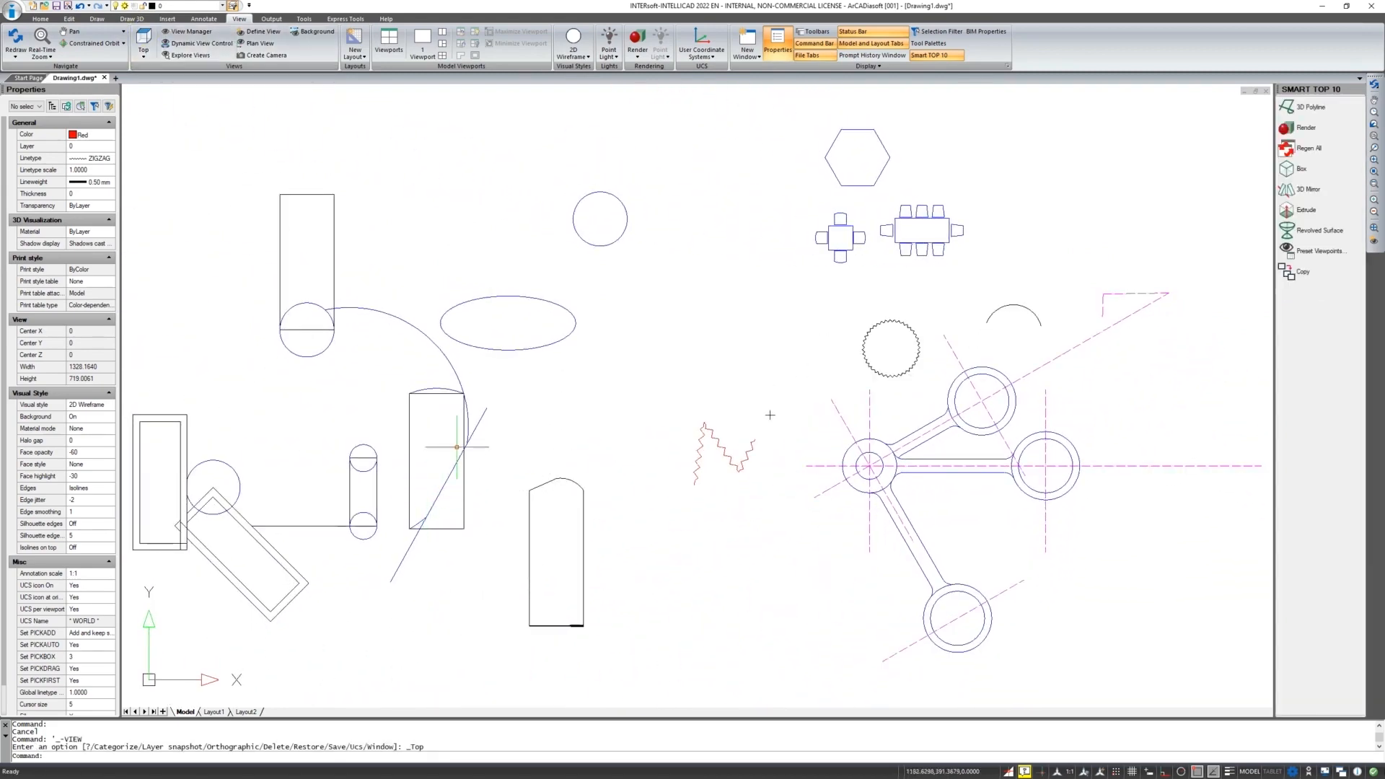
# Set the global width of the inner polyline of the tilted double rectangle to 6
pyautogui.click(271, 553)
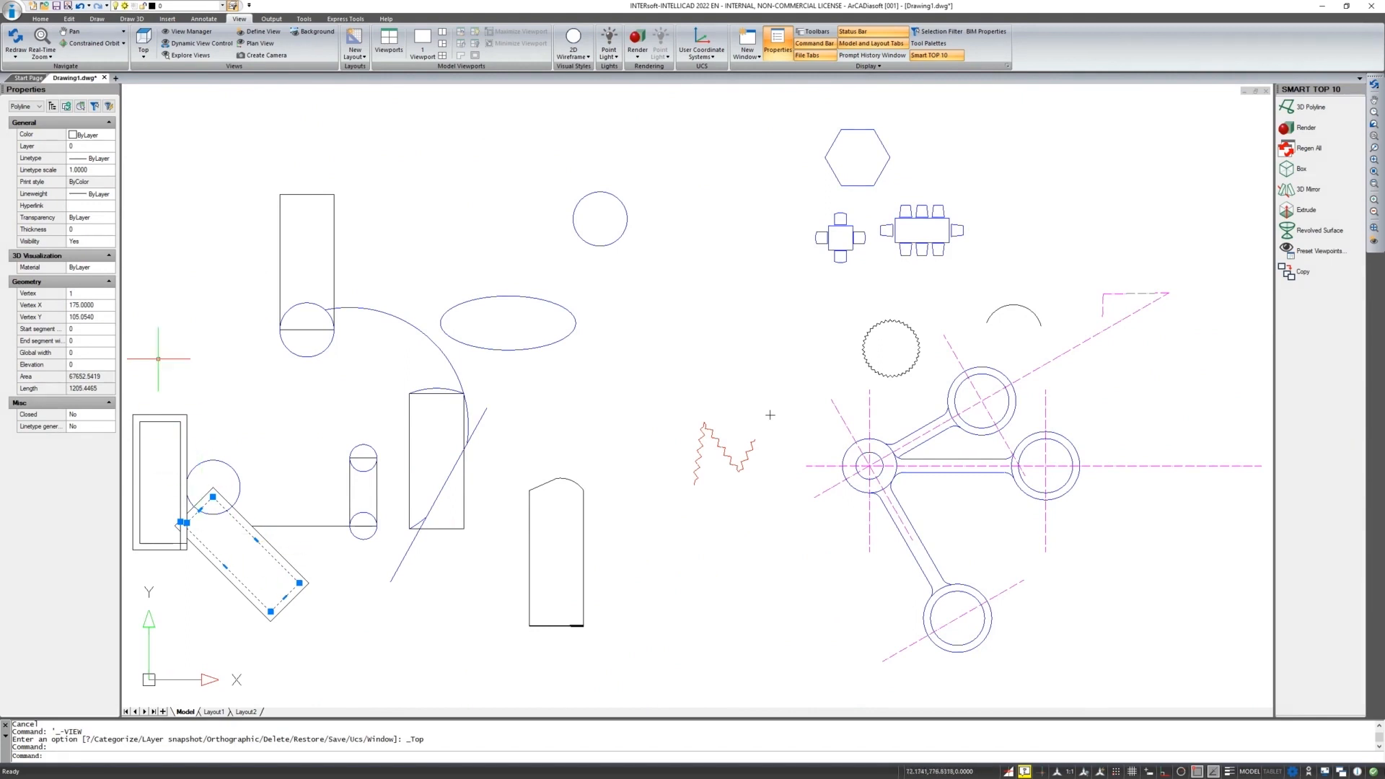
pyautogui.click(40, 19)
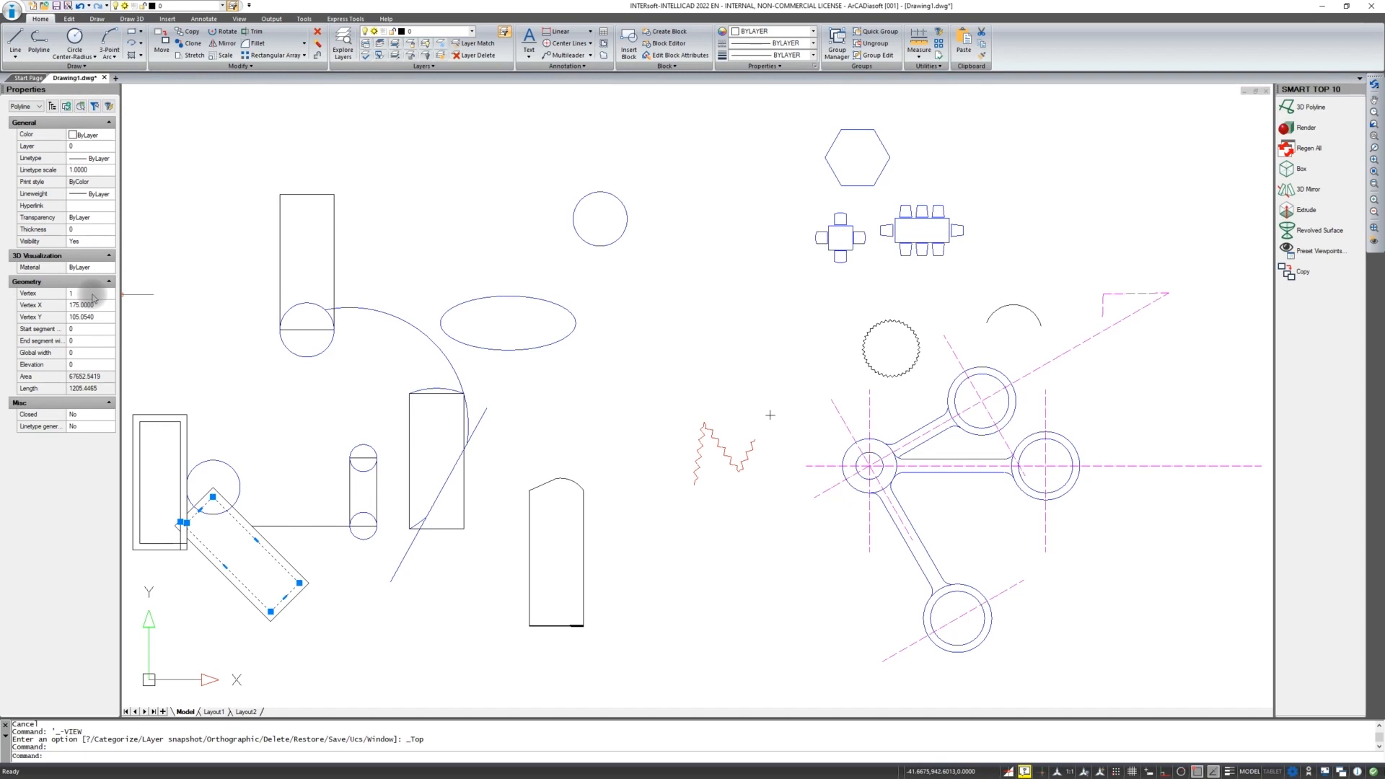
pyautogui.click(80, 331)
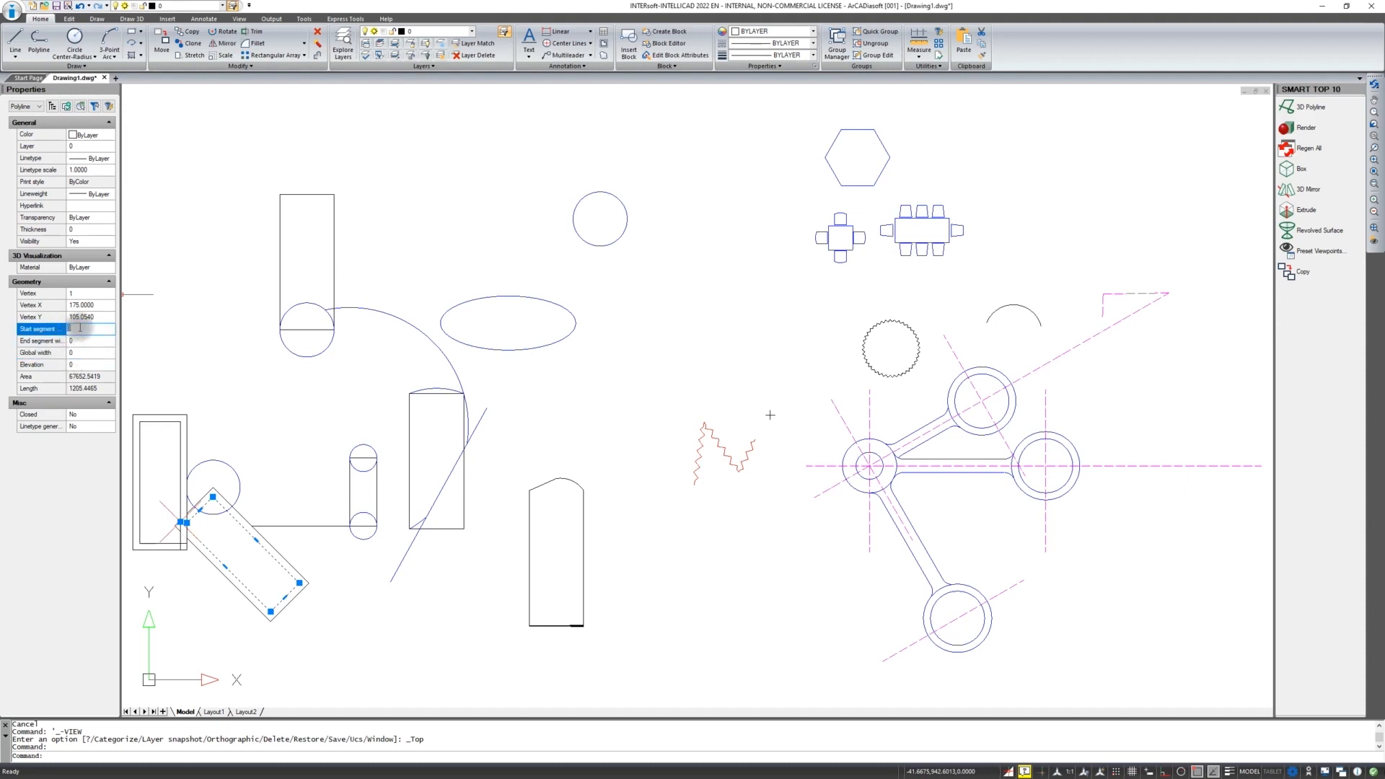
pyautogui.click(78, 353)
pyautogui.write('6')
pyautogui.press('Return')
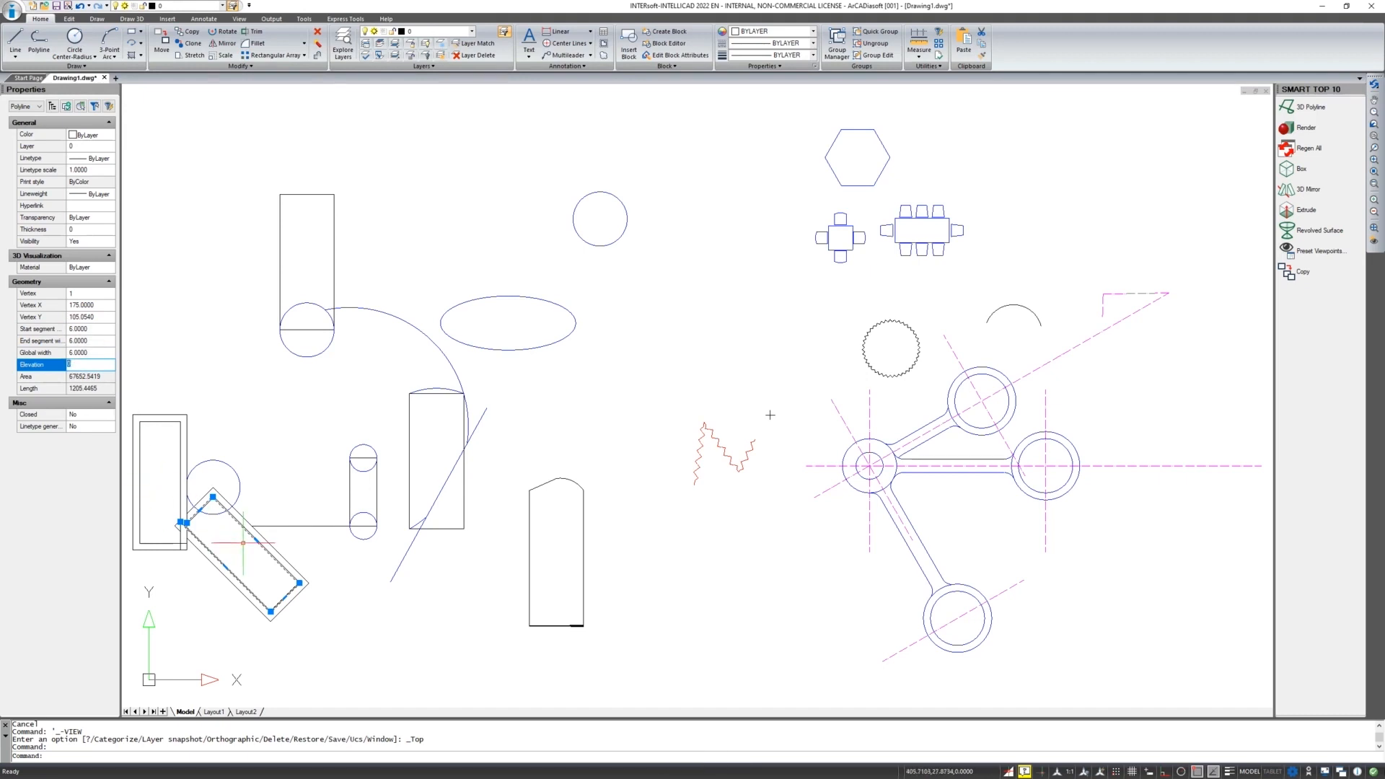
pyautogui.press('Escape')
pyautogui.scroll(3, 248, 572)
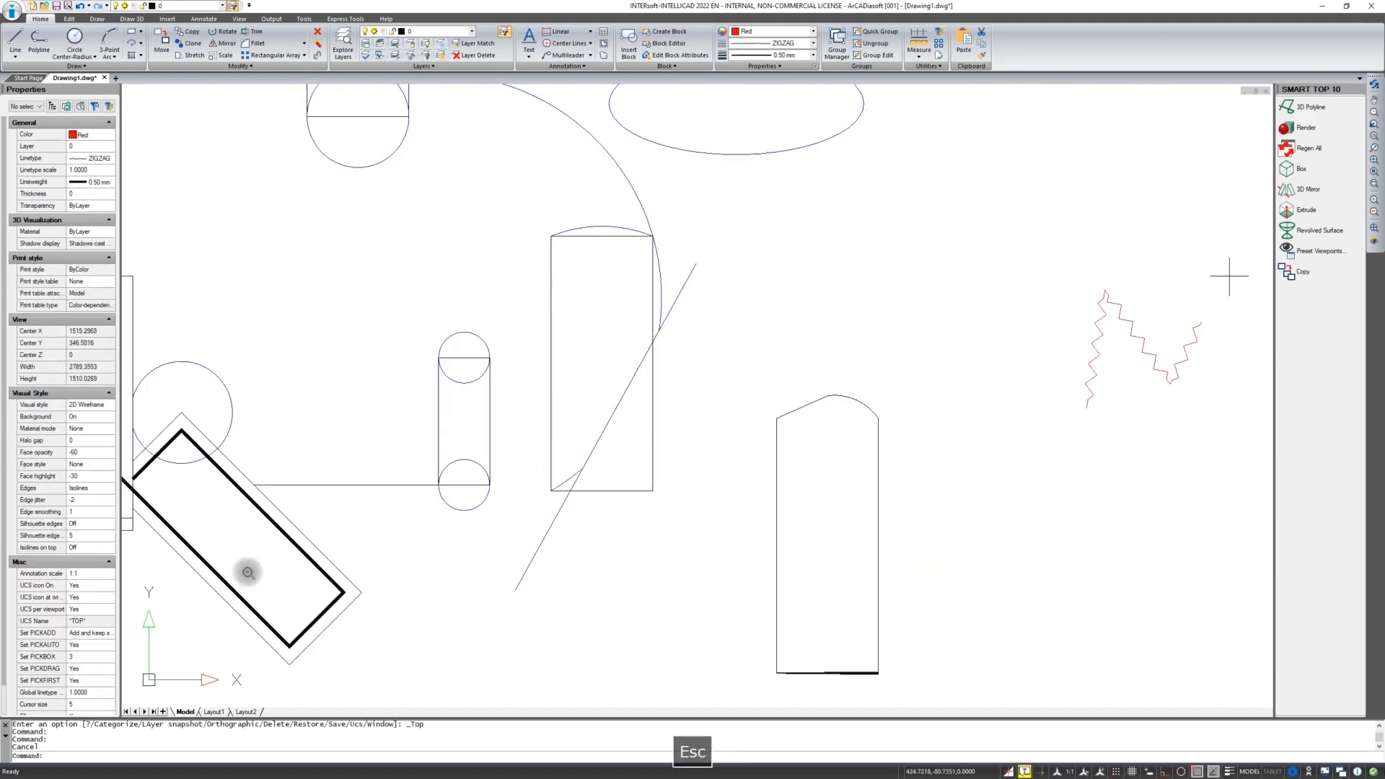
# Reset the global width of the tilted inner rectangle polyline to 0
pyautogui.click(217, 466)
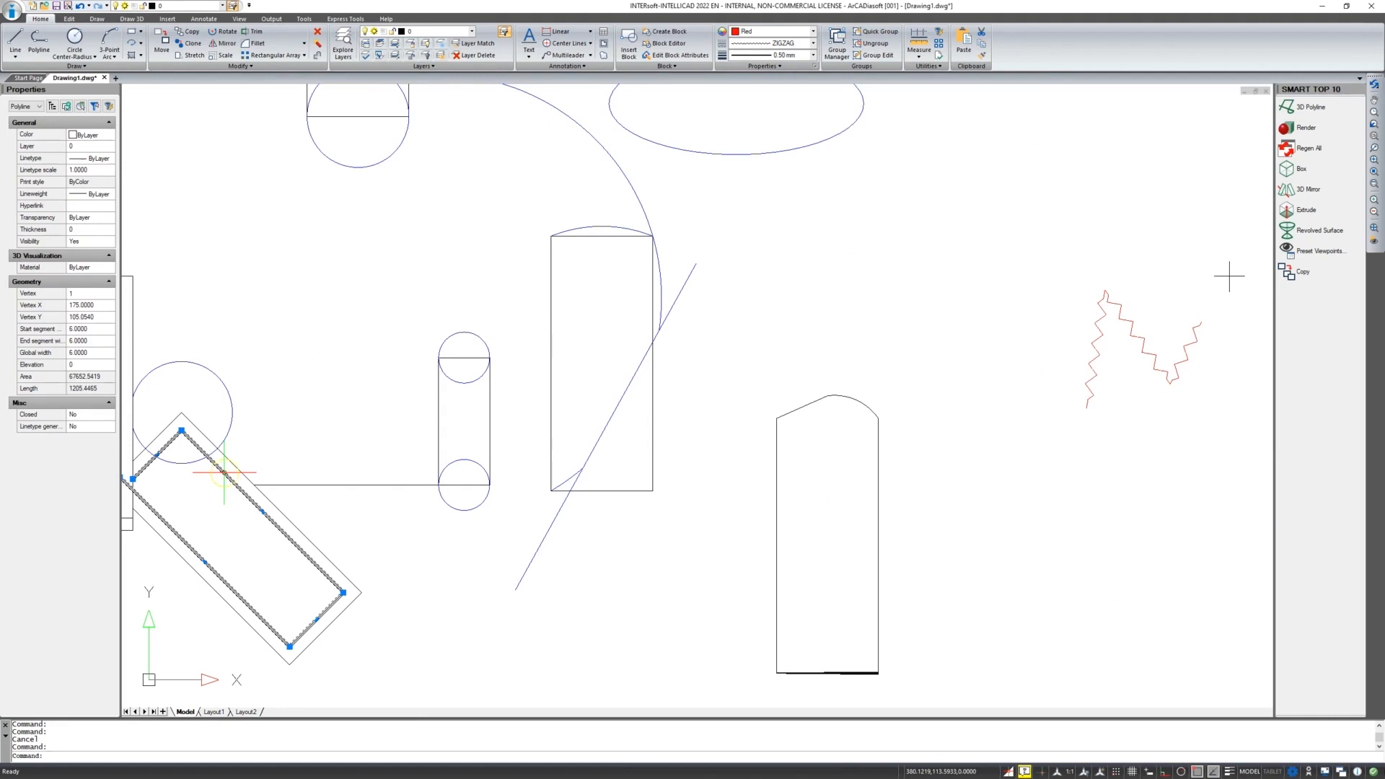
pyautogui.click(95, 352)
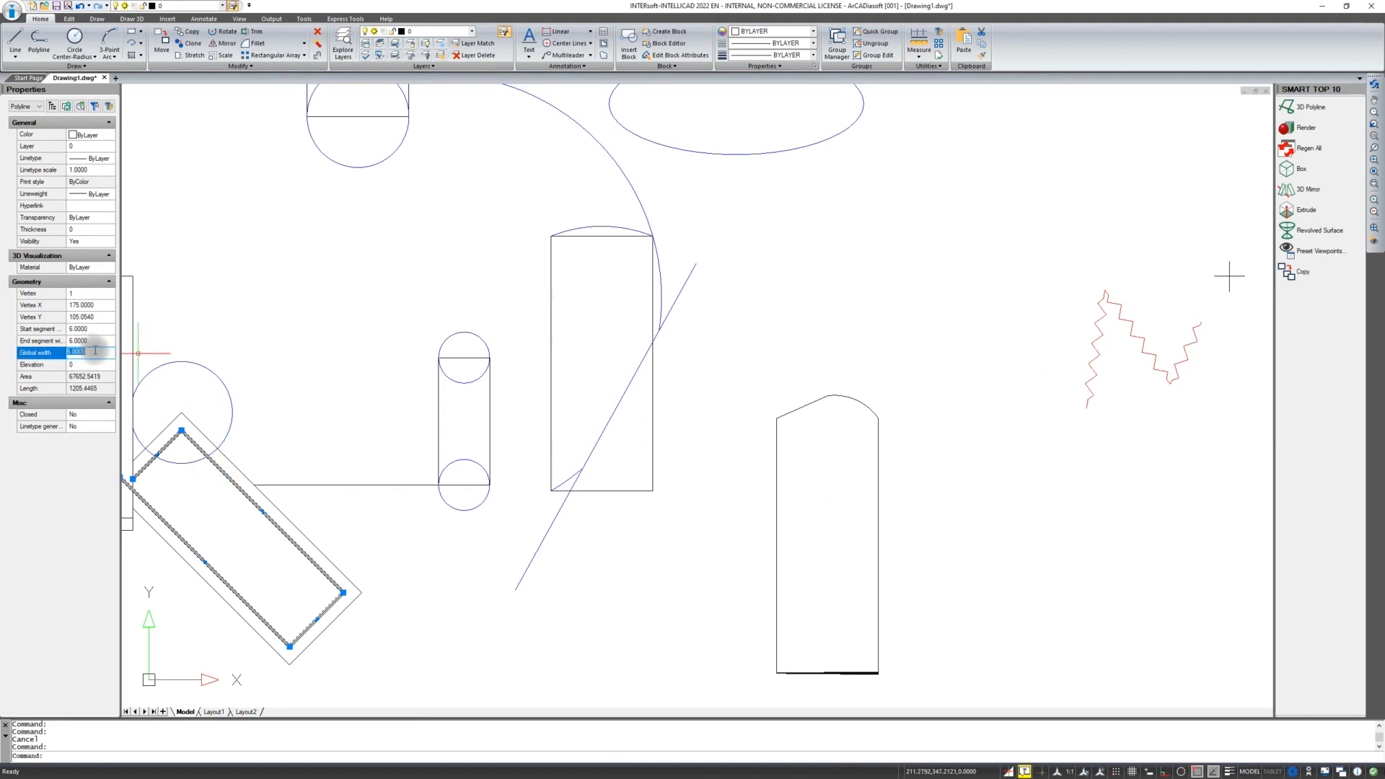
pyautogui.write('0')
pyautogui.press('Return')
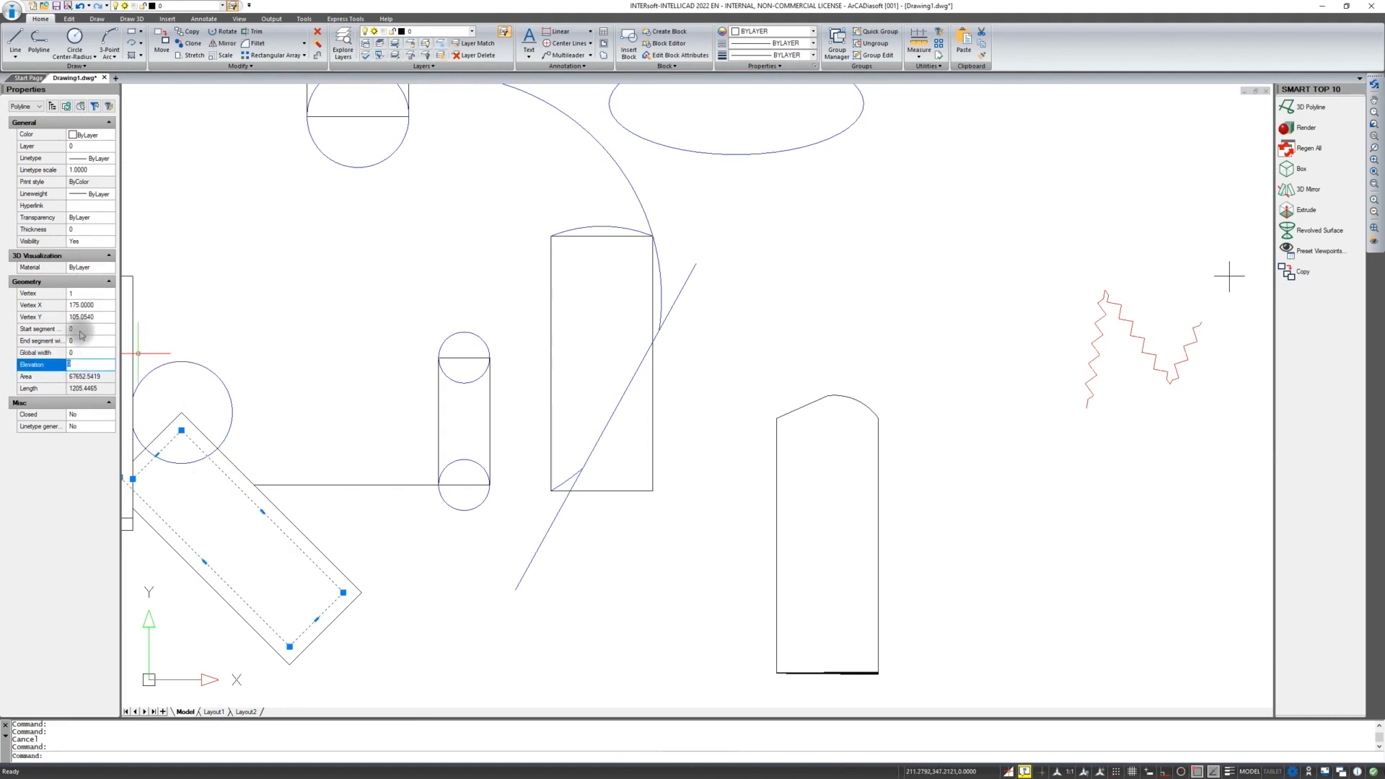
# Set the end segment width at vertex 1 of the tilted inner rectangle polyline to 50, tapering its first segment
pyautogui.click(80, 329)
pyautogui.click(79, 340)
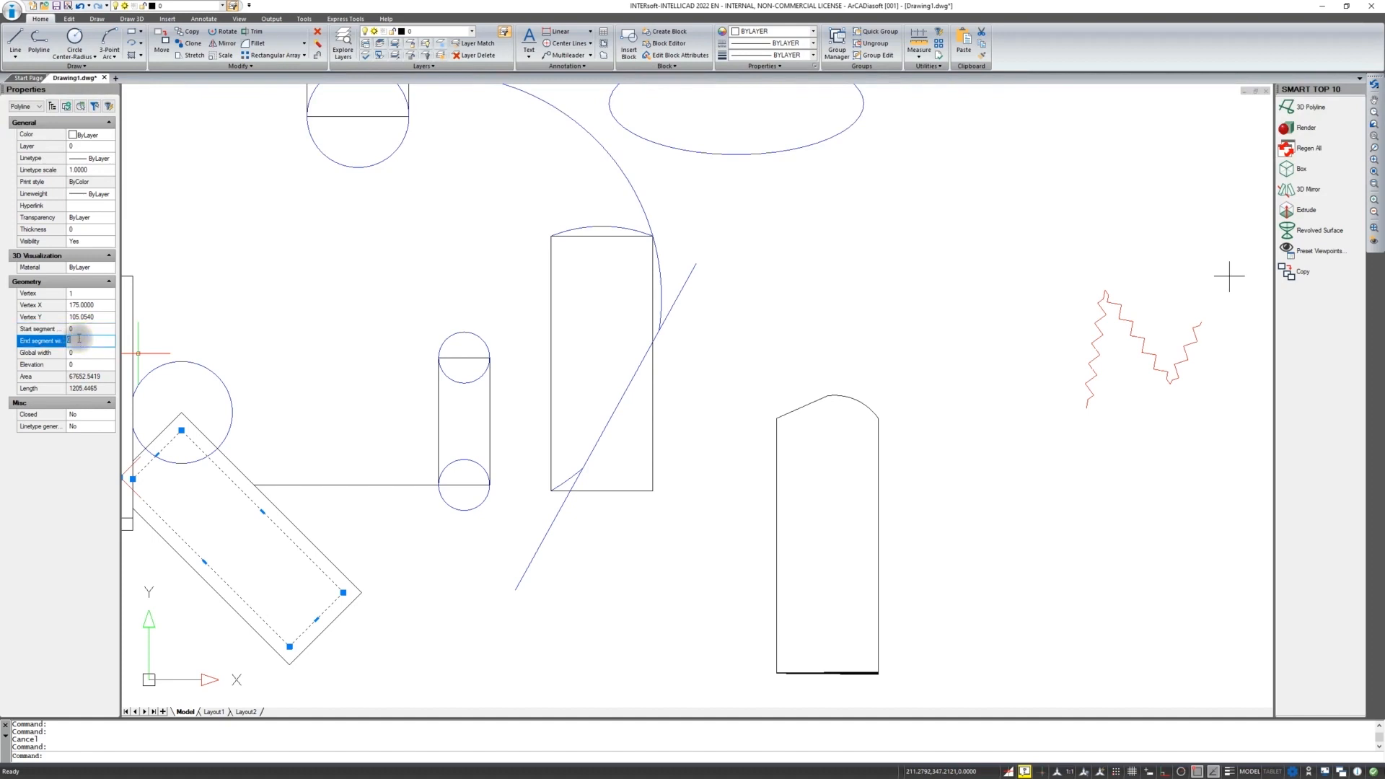
pyautogui.write('50')
pyautogui.press('Return')
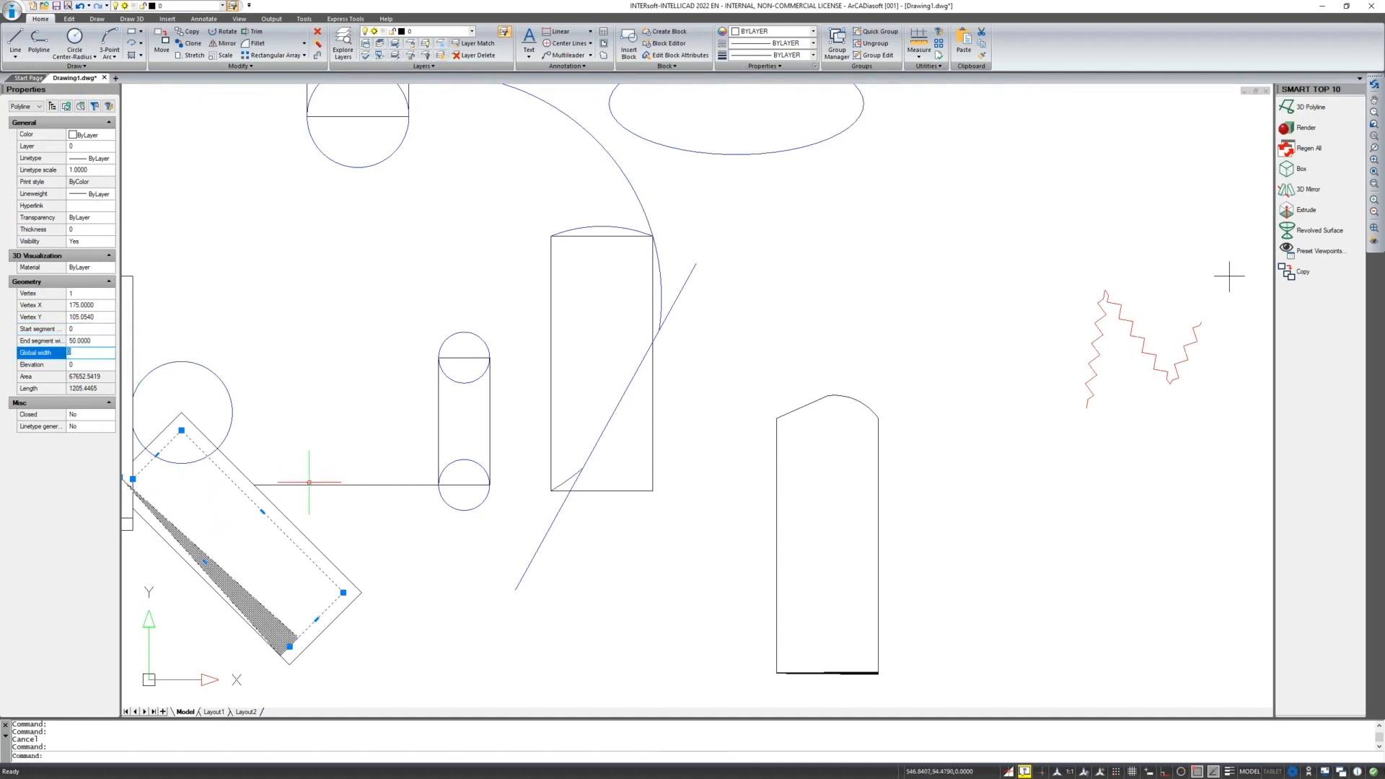
pyautogui.moveTo(322, 479); pyautogui.dragTo(368, 458, button='middle')
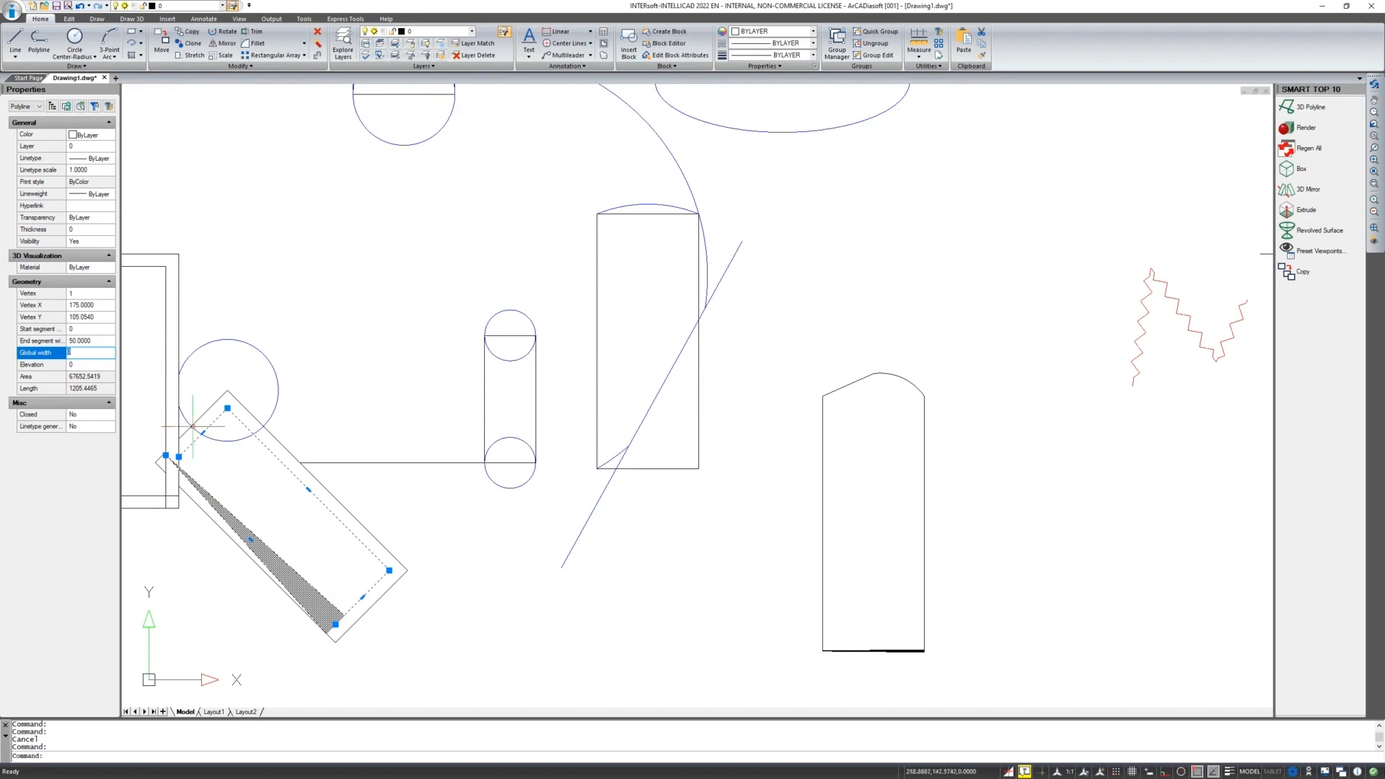
pyautogui.moveTo(262, 409); pyautogui.dragTo(259, 412, button='middle')
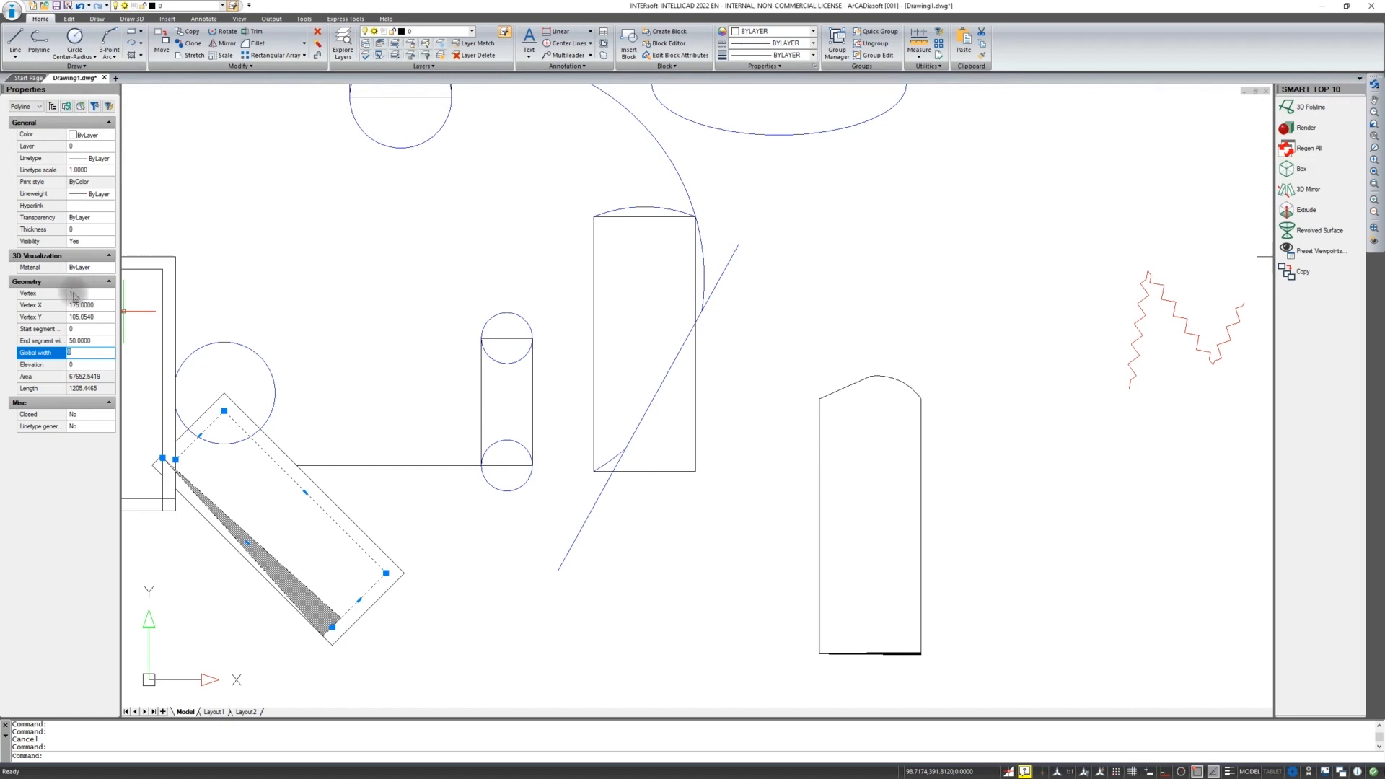
pyautogui.click(86, 293)
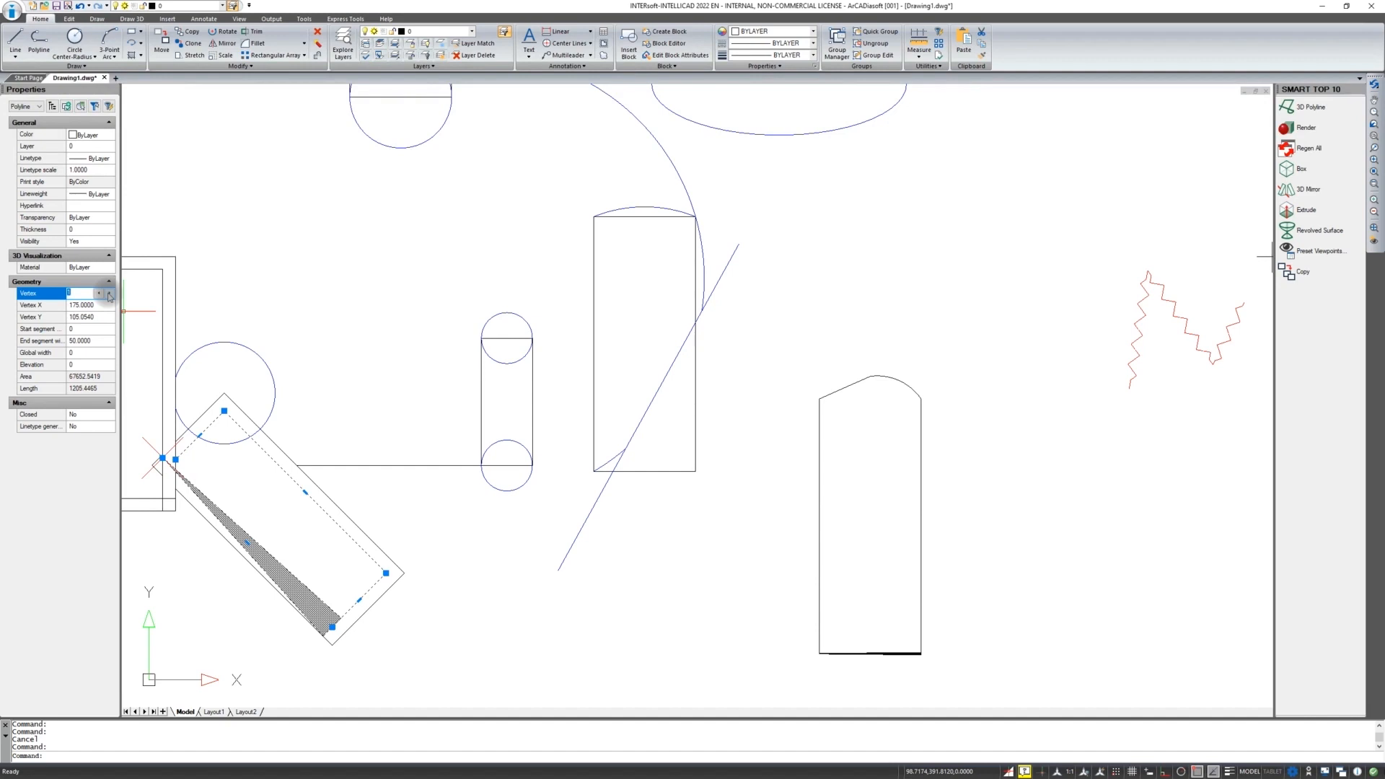
pyautogui.moveTo(408, 421); pyautogui.dragTo(404, 406, button='middle')
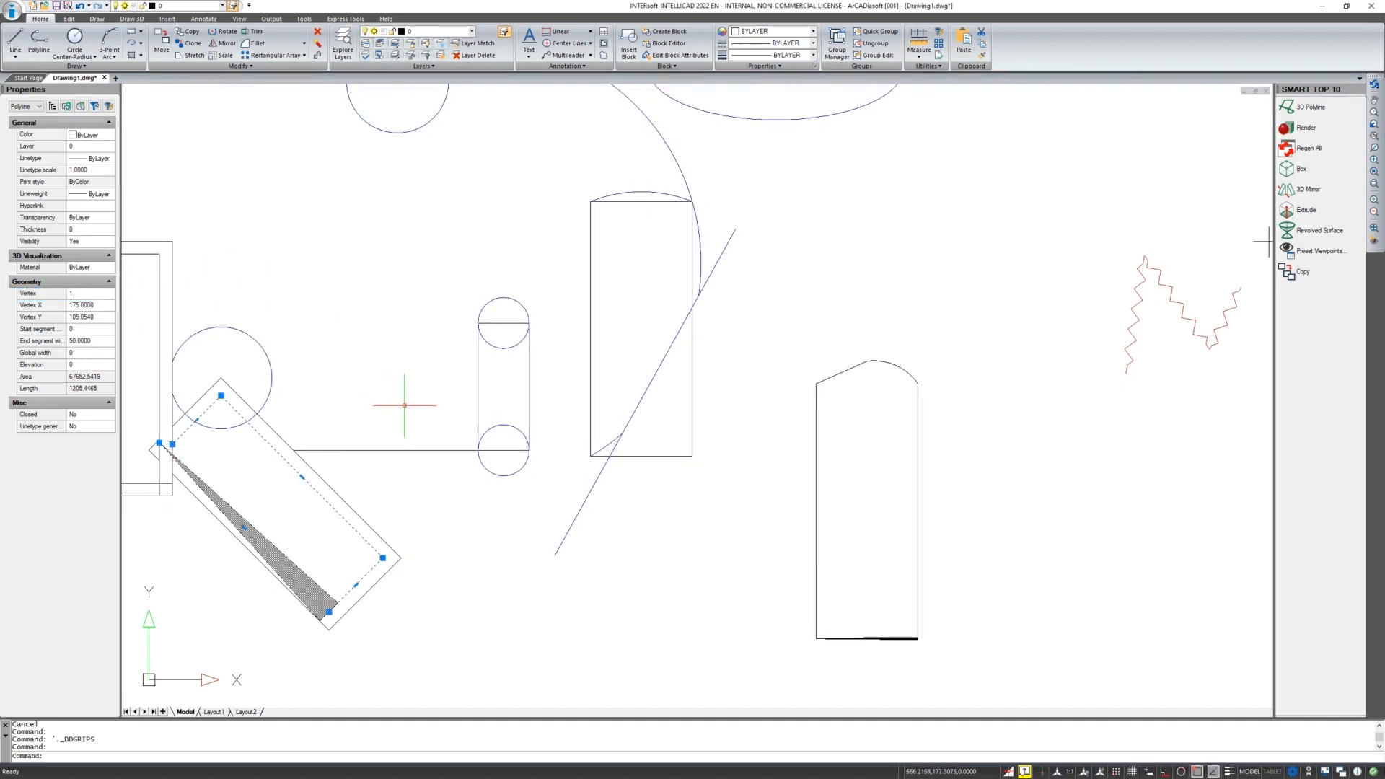
pyautogui.press('Escape')
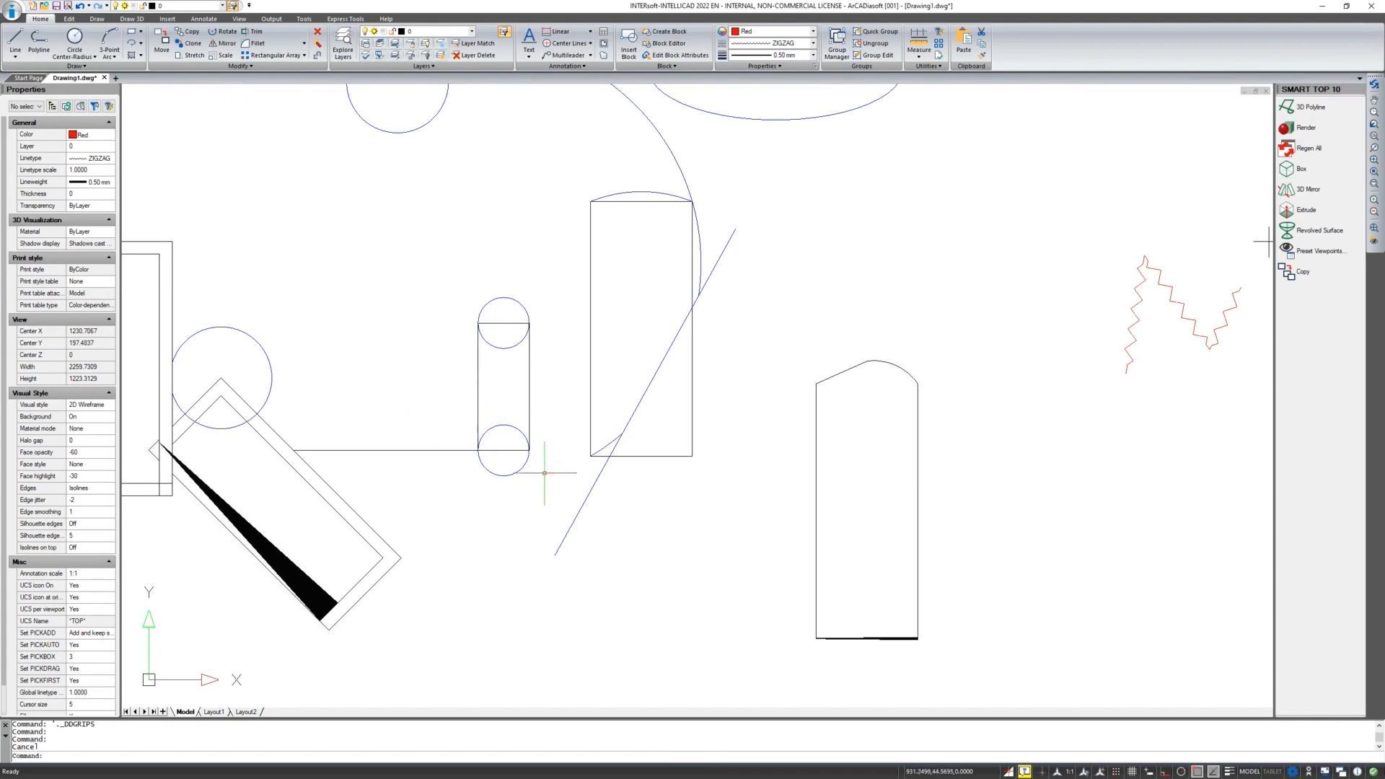
# Increase the lineweight display scale towards its maximum in the drawing settings and apply the change
pyautogui.doubleClick(943, 773)
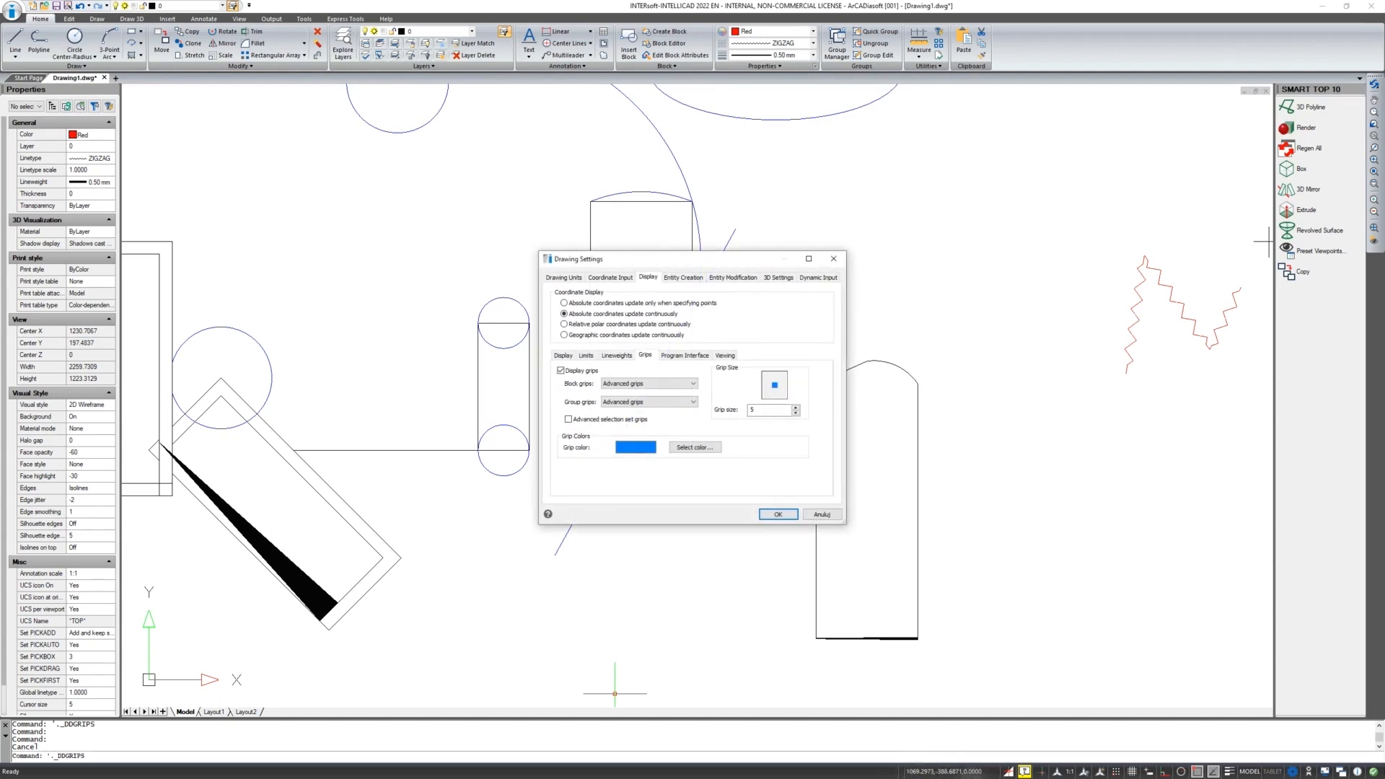
pyautogui.click(615, 357)
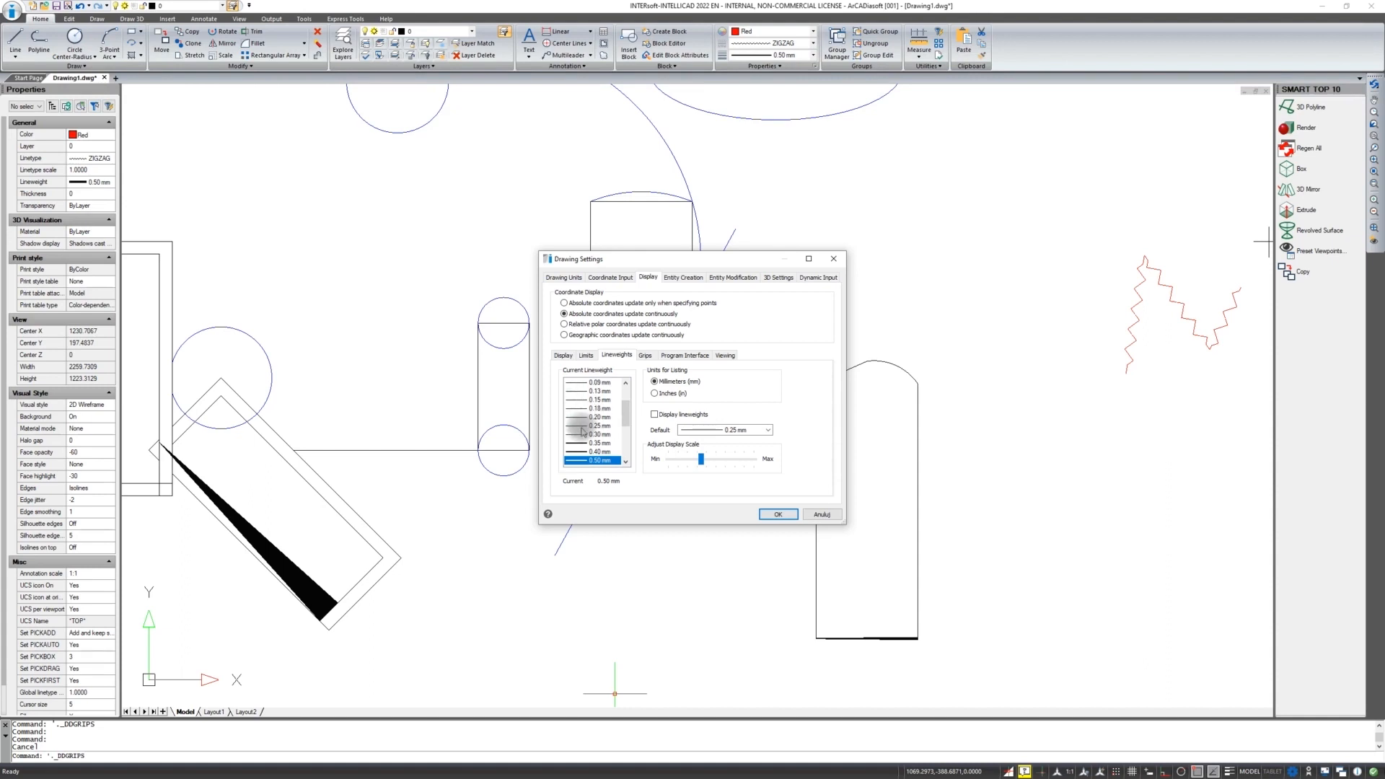
pyautogui.click(702, 460)
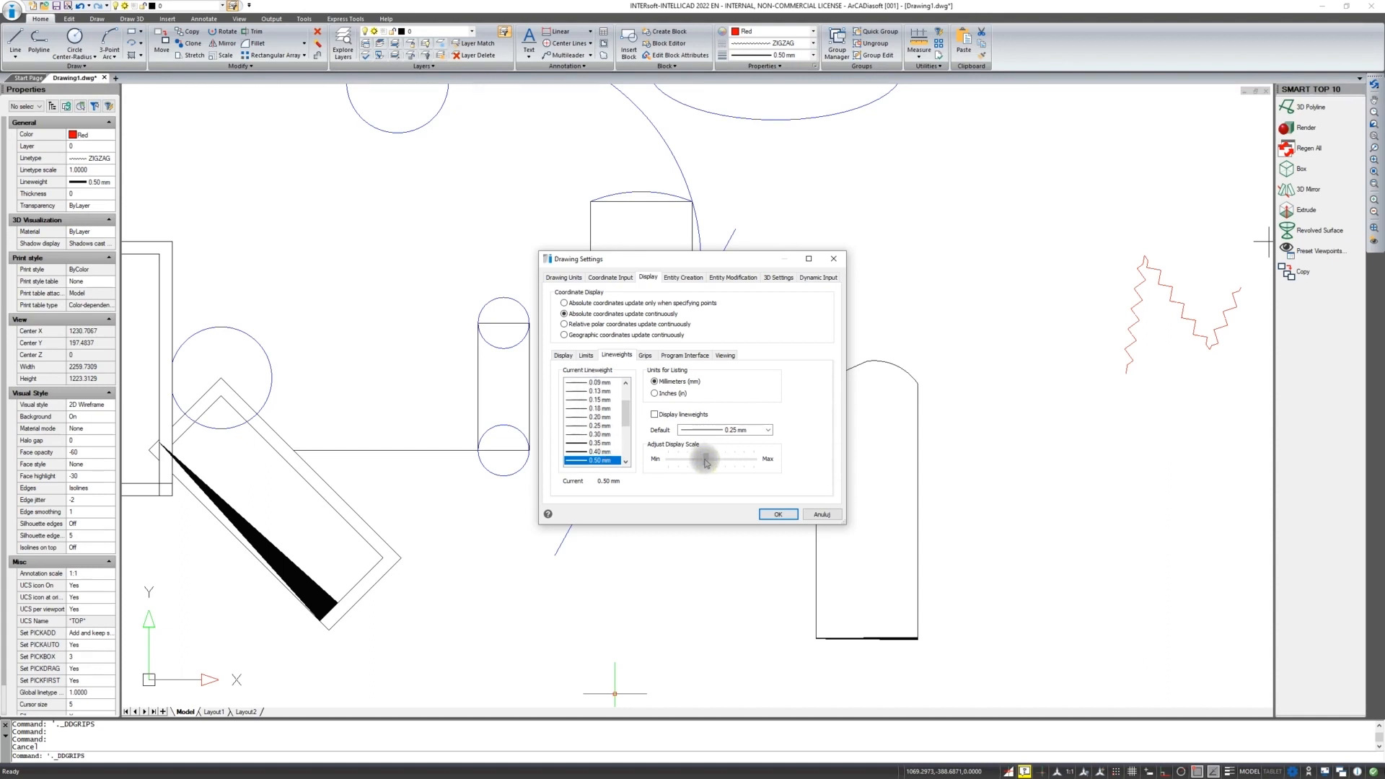
pyautogui.moveTo(705, 462); pyautogui.dragTo(736, 472)
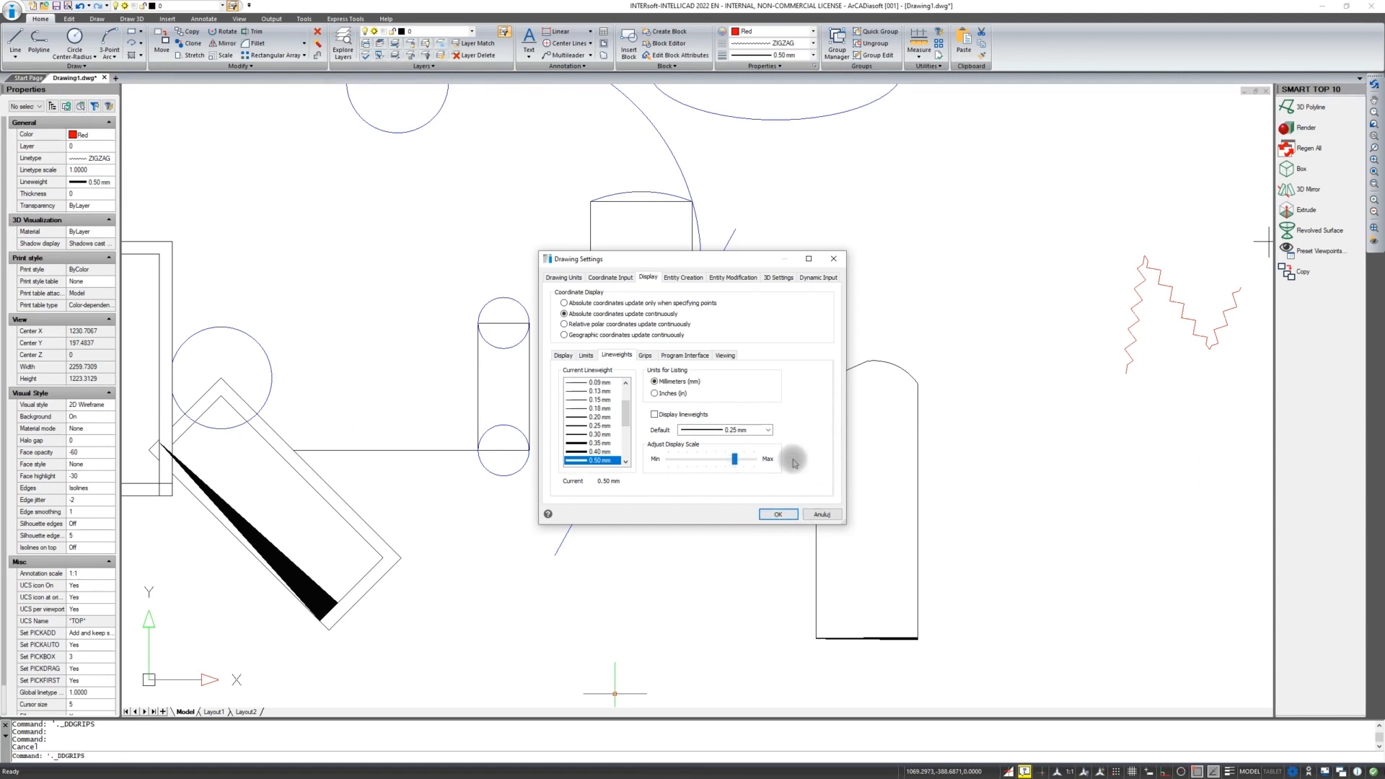
pyautogui.click(779, 514)
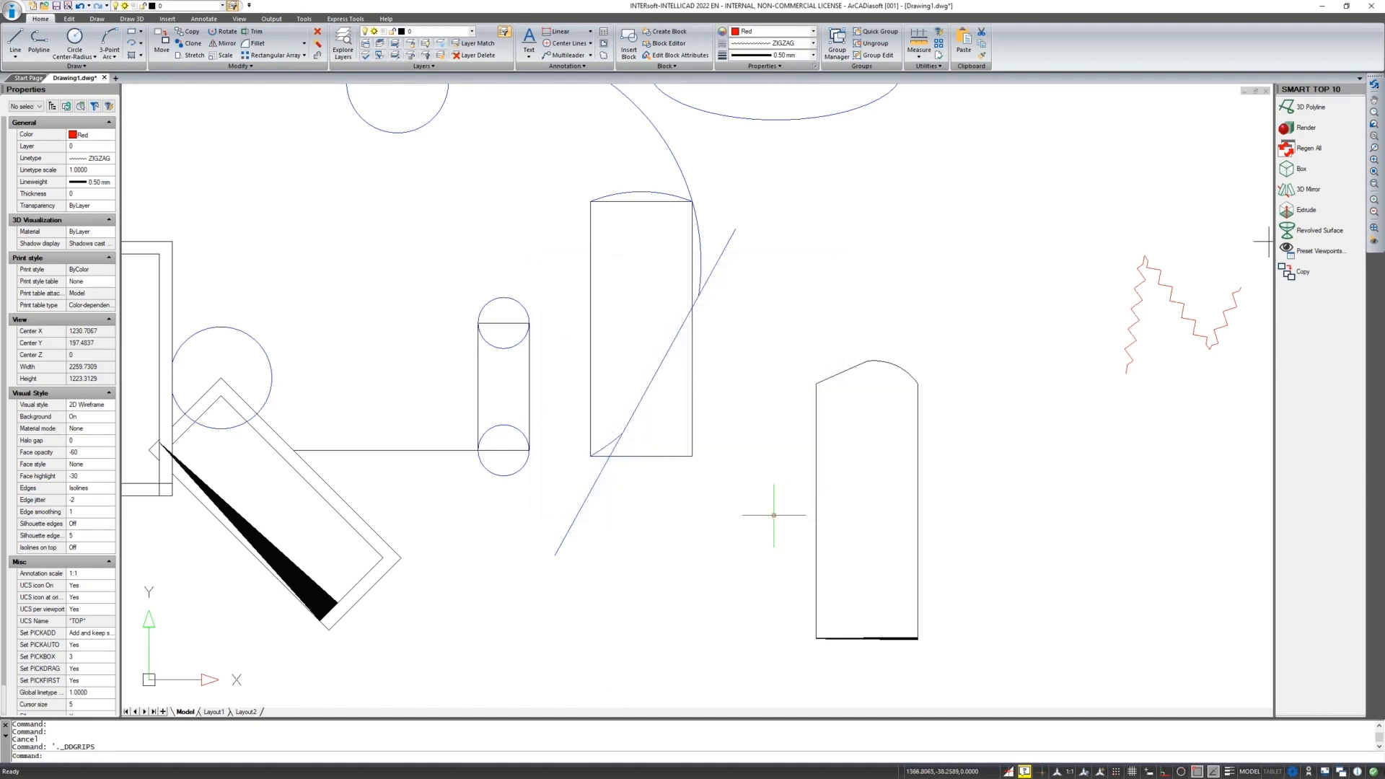
# Explode the polar array of four chairs around the square table into separate polylines
pyautogui.scroll(-2, 766, 518)
pyautogui.scroll(-3, 766, 518)
pyautogui.moveTo(928, 426)
pyautogui.mouseDown(button='middle')
pyautogui.moveTo(912, 462)
pyautogui.moveTo(654, 457)
pyautogui.moveTo(613, 422)
pyautogui.mouseUp(button='middle')
pyautogui.scroll(3, 695, 331)
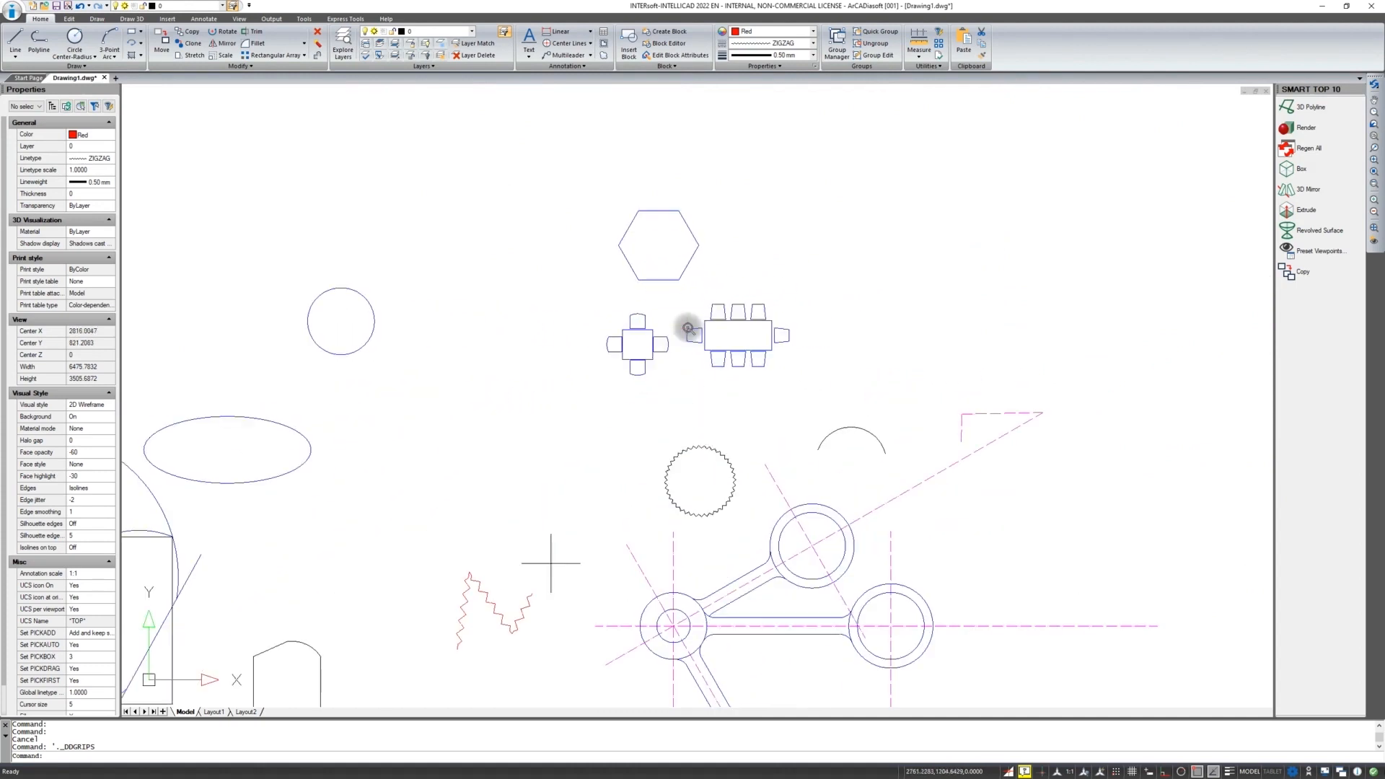
pyautogui.scroll(4, 705, 352)
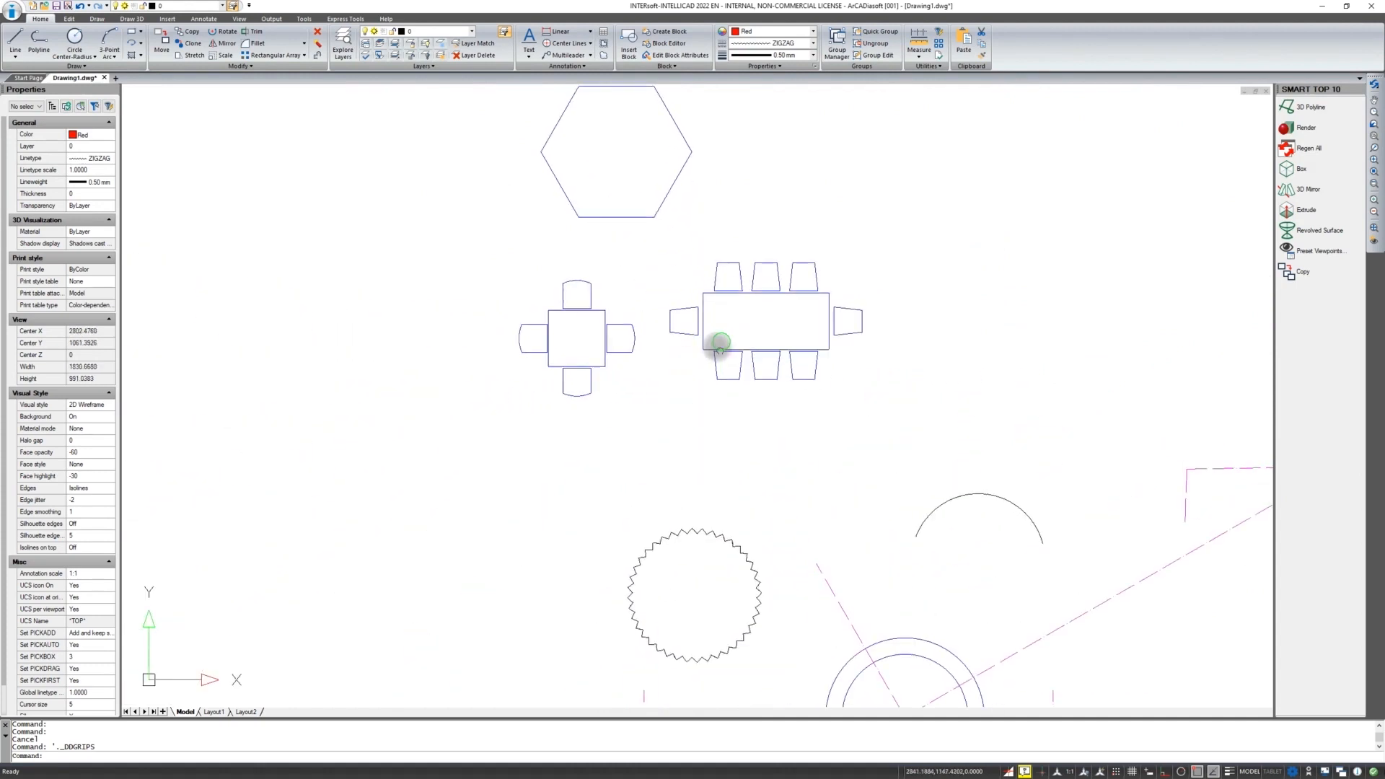
pyautogui.moveTo(717, 346); pyautogui.dragTo(589, 342, button='middle')
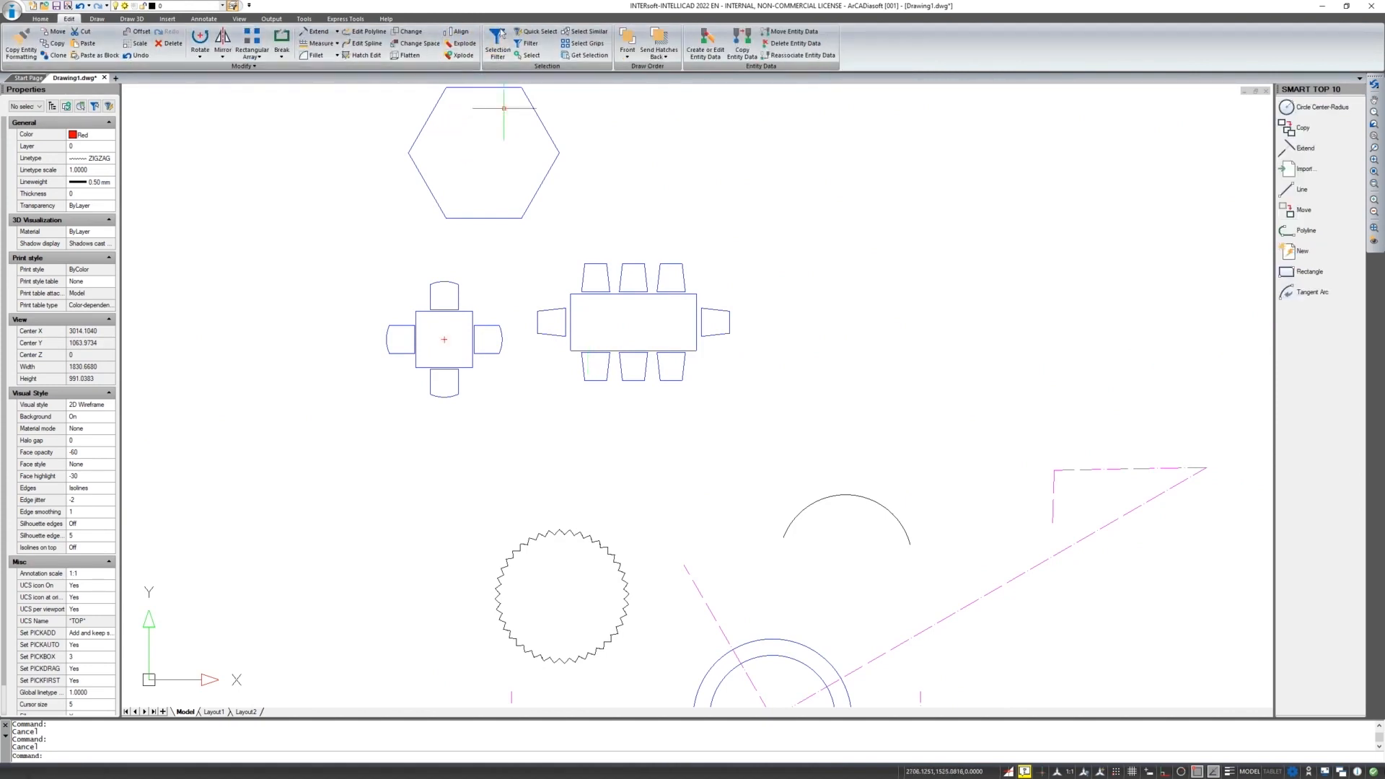
pyautogui.moveTo(605, 398); pyautogui.dragTo(665, 373, button='middle')
pyautogui.scroll(2, 544, 347)
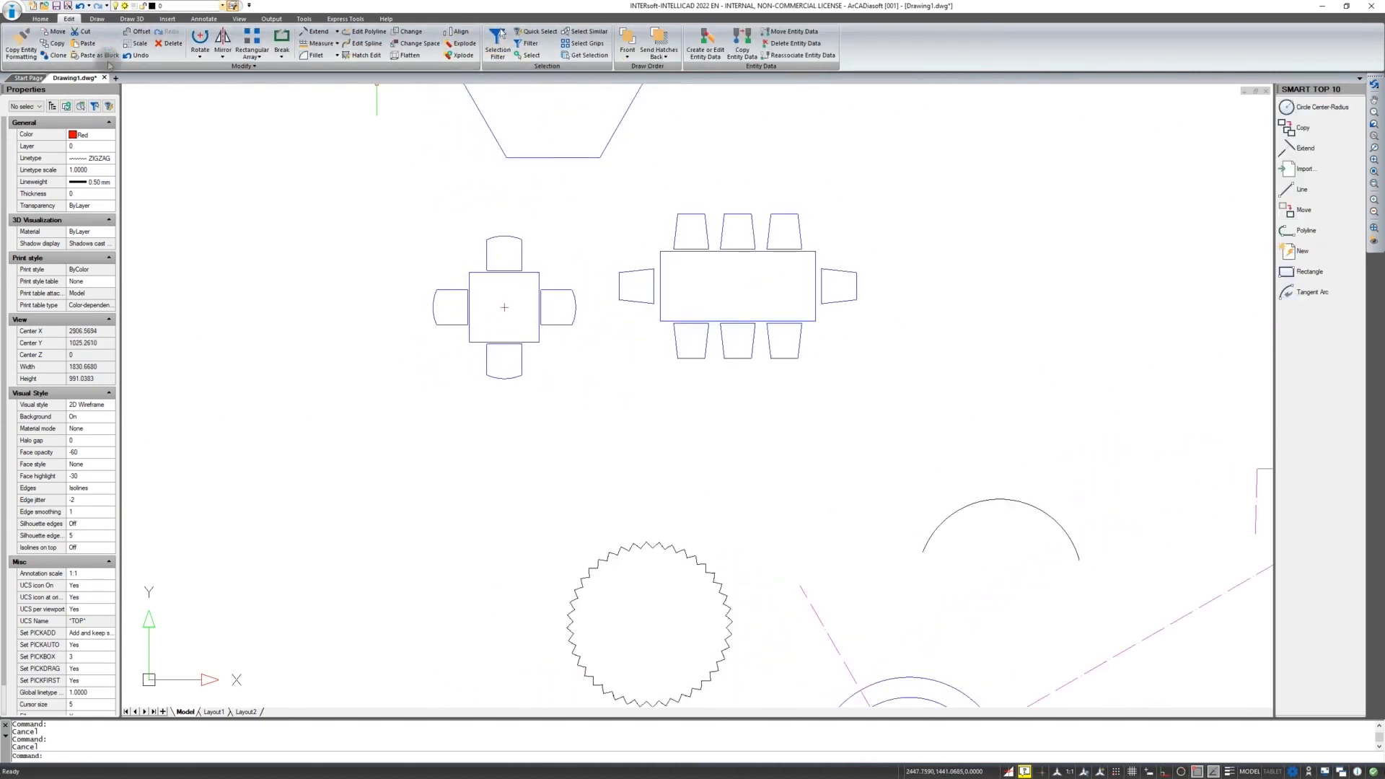
pyautogui.click(36, 20)
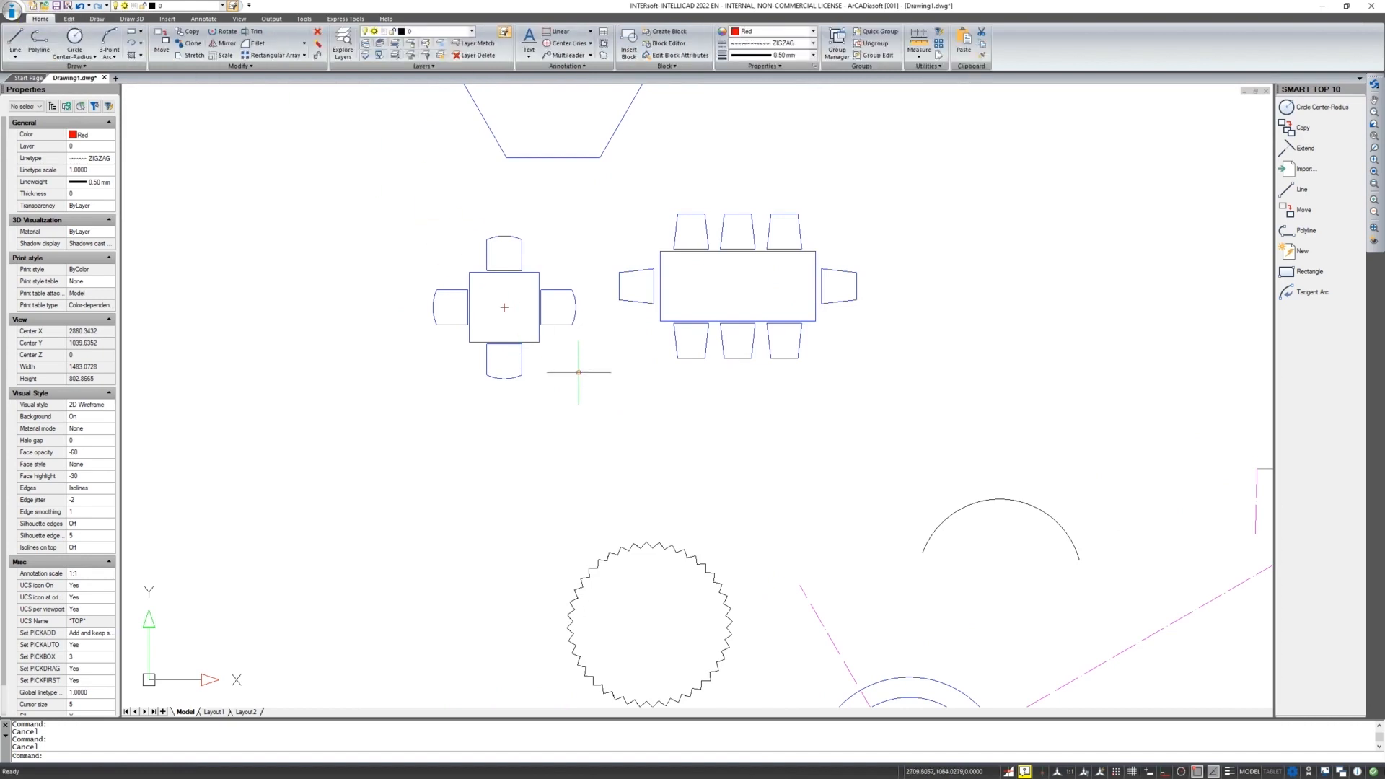
pyautogui.scroll(2, 578, 371)
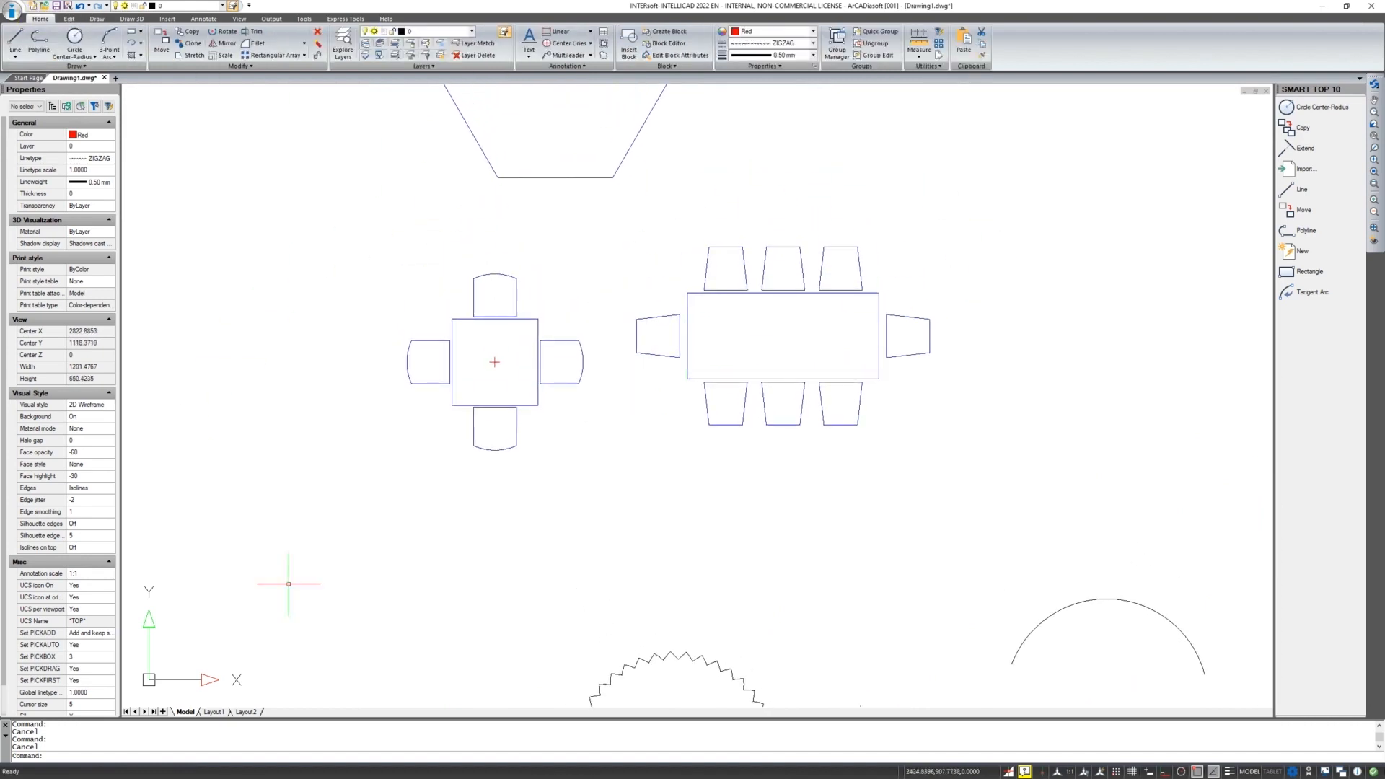
pyautogui.click(516, 303)
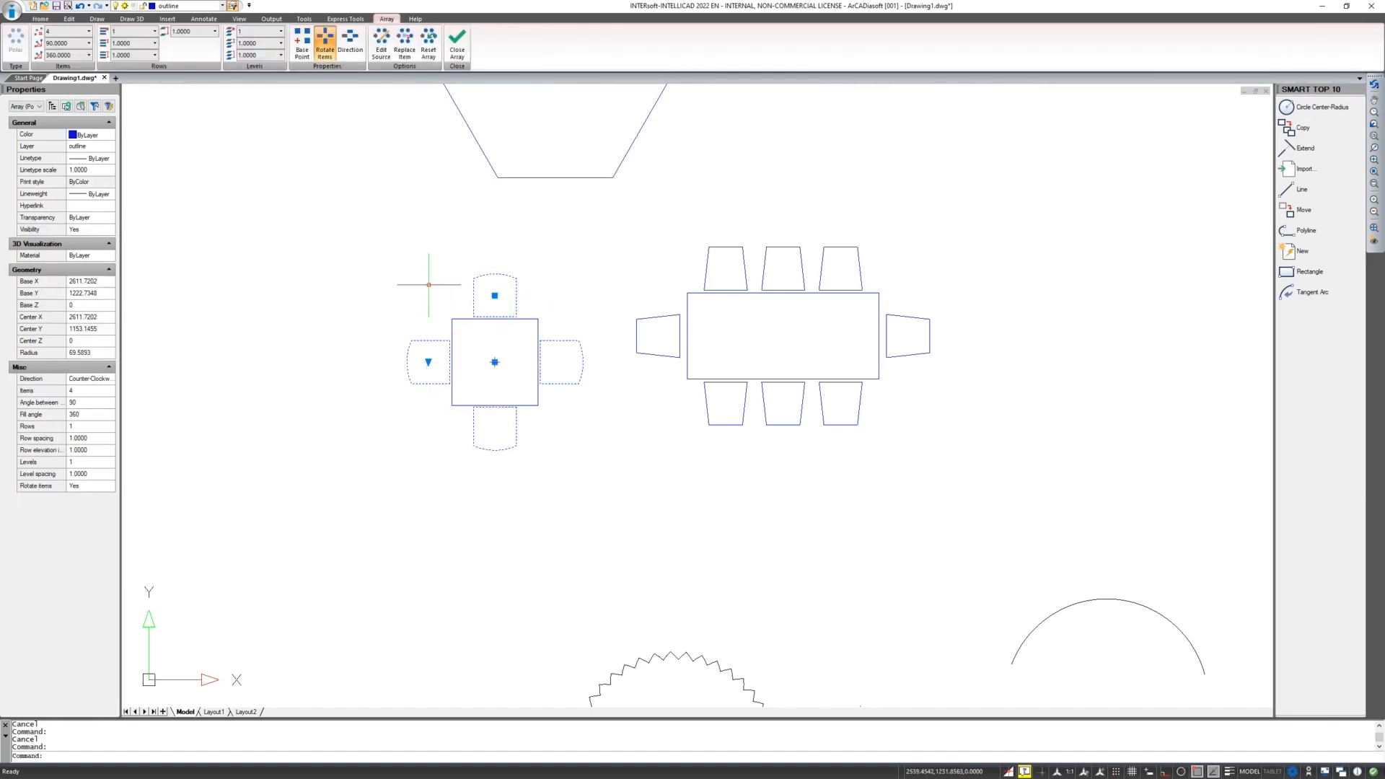
pyautogui.click(68, 19)
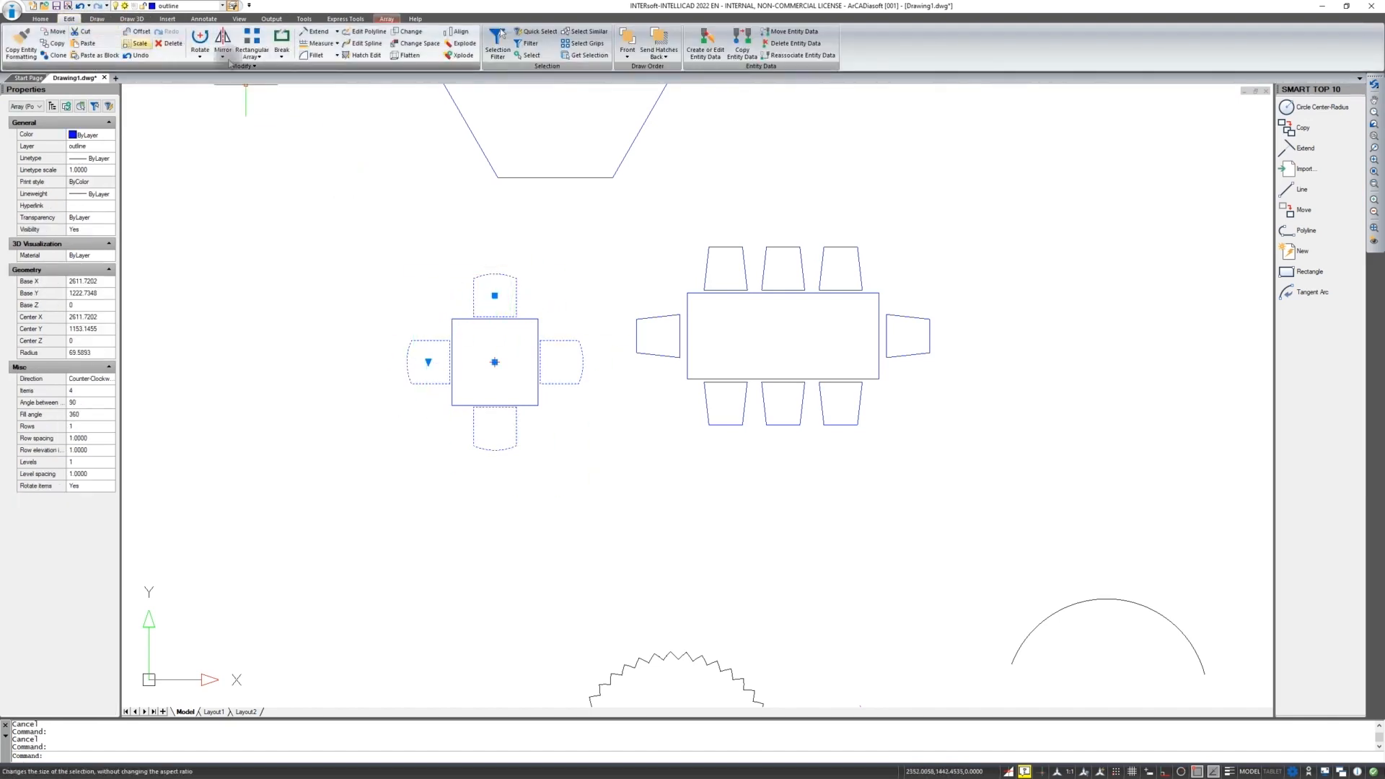
pyautogui.click(461, 43)
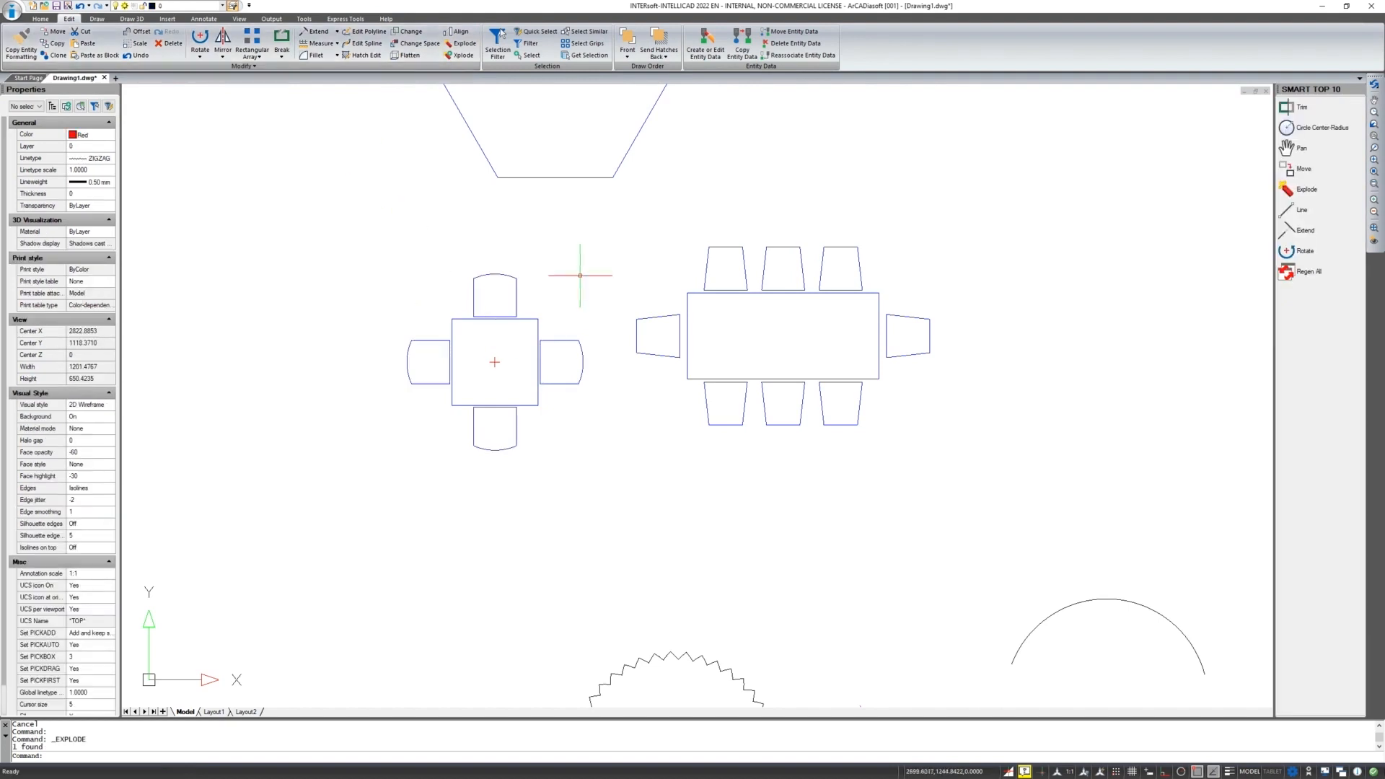
pyautogui.click(518, 293)
pyautogui.press('Escape')
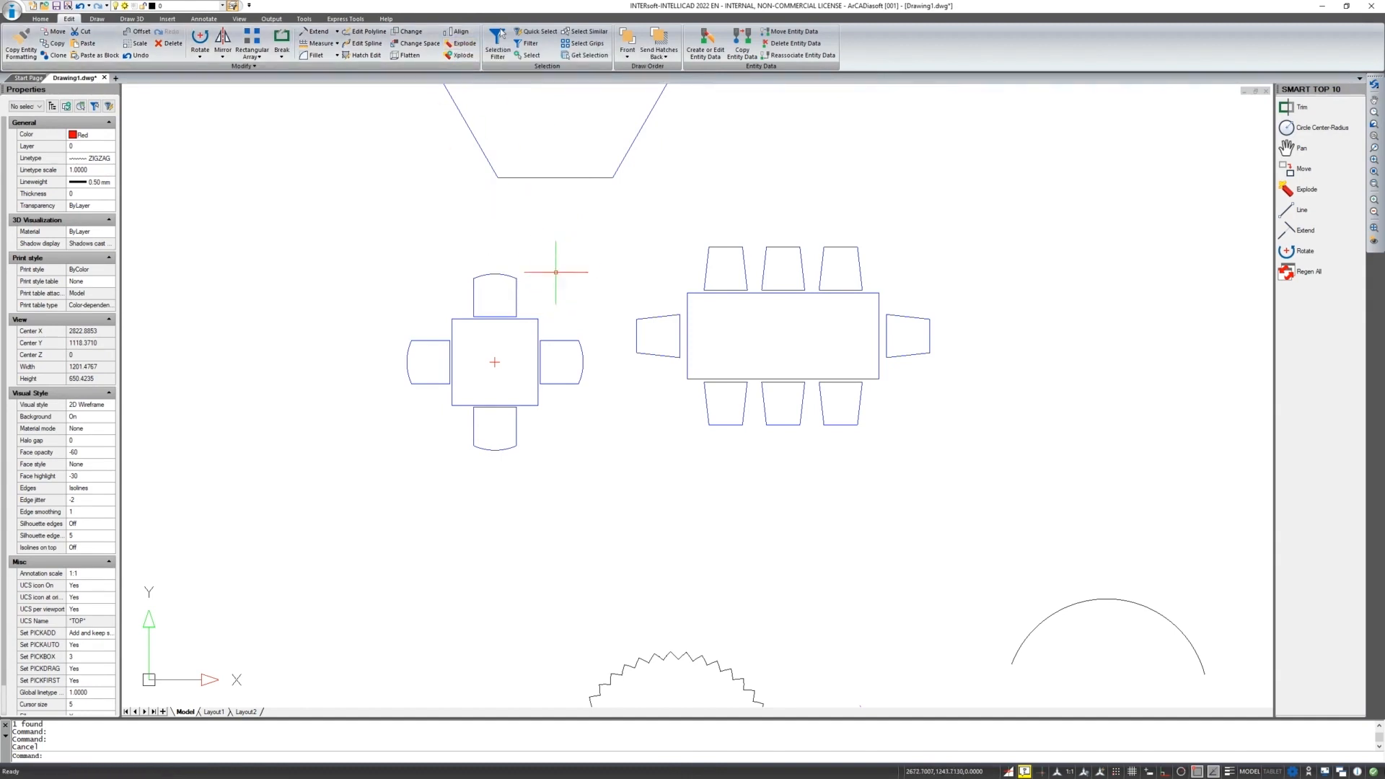
# Create a block named Set 1 from the square table and its four chairs, with the base point at the table's centre
pyautogui.click(599, 266)
pyautogui.click(566, 325)
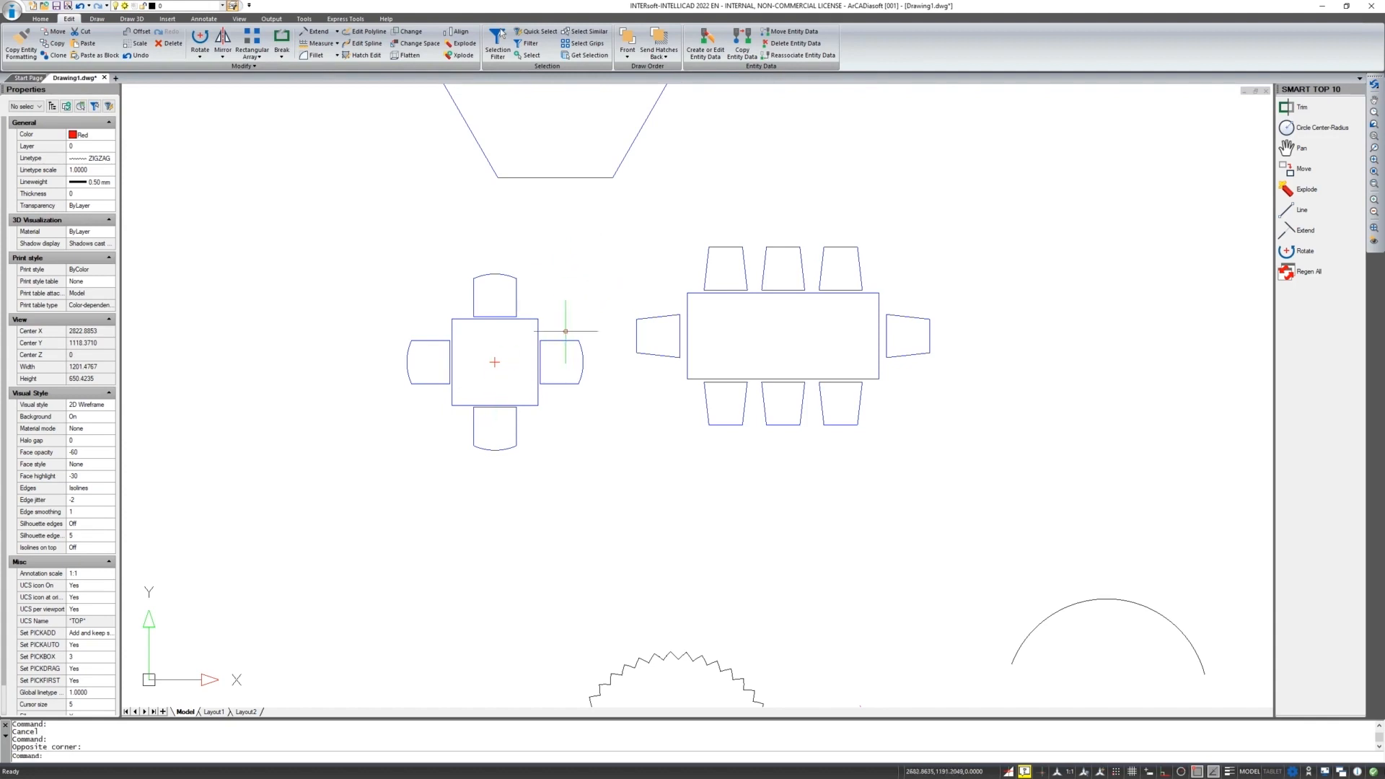
pyautogui.click(597, 257)
pyautogui.click(382, 467)
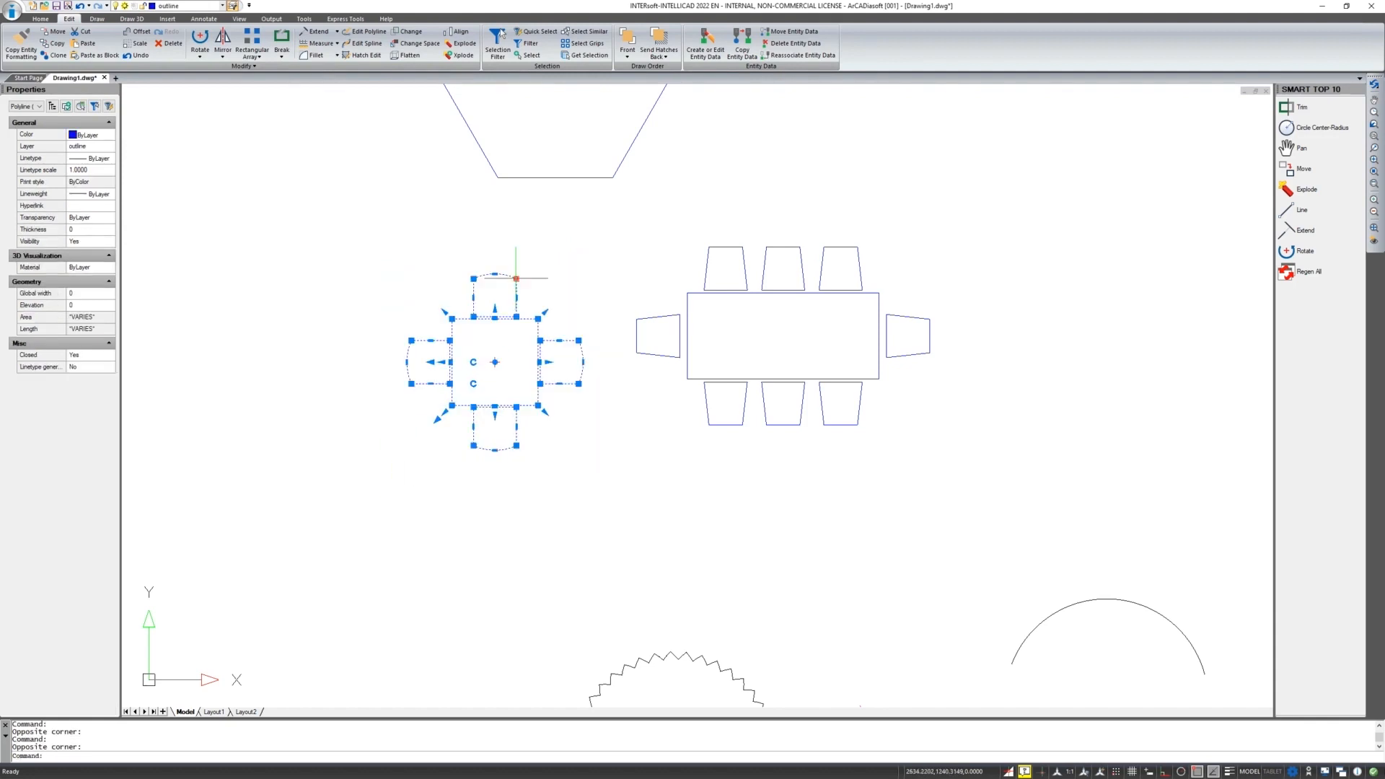
pyautogui.click(40, 18)
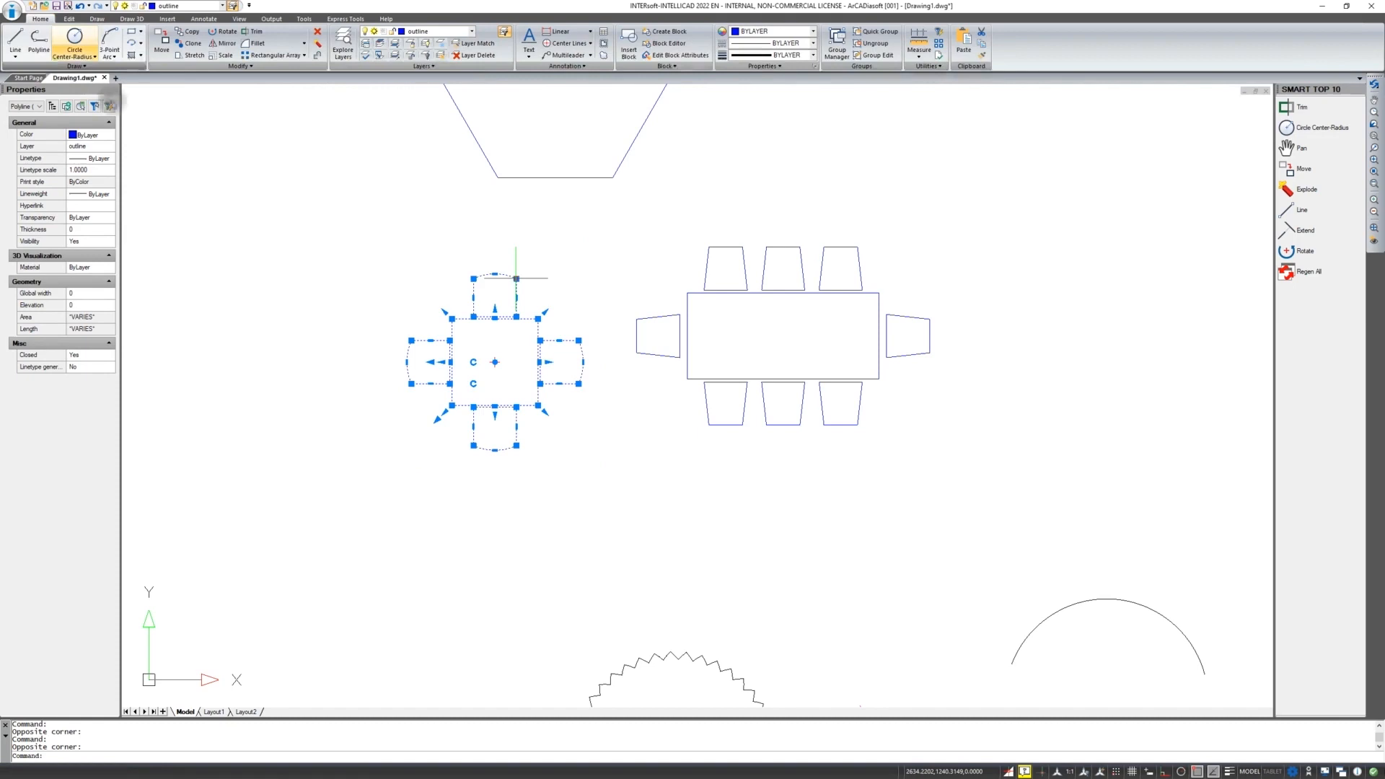
pyautogui.click(670, 32)
pyautogui.click(613, 333)
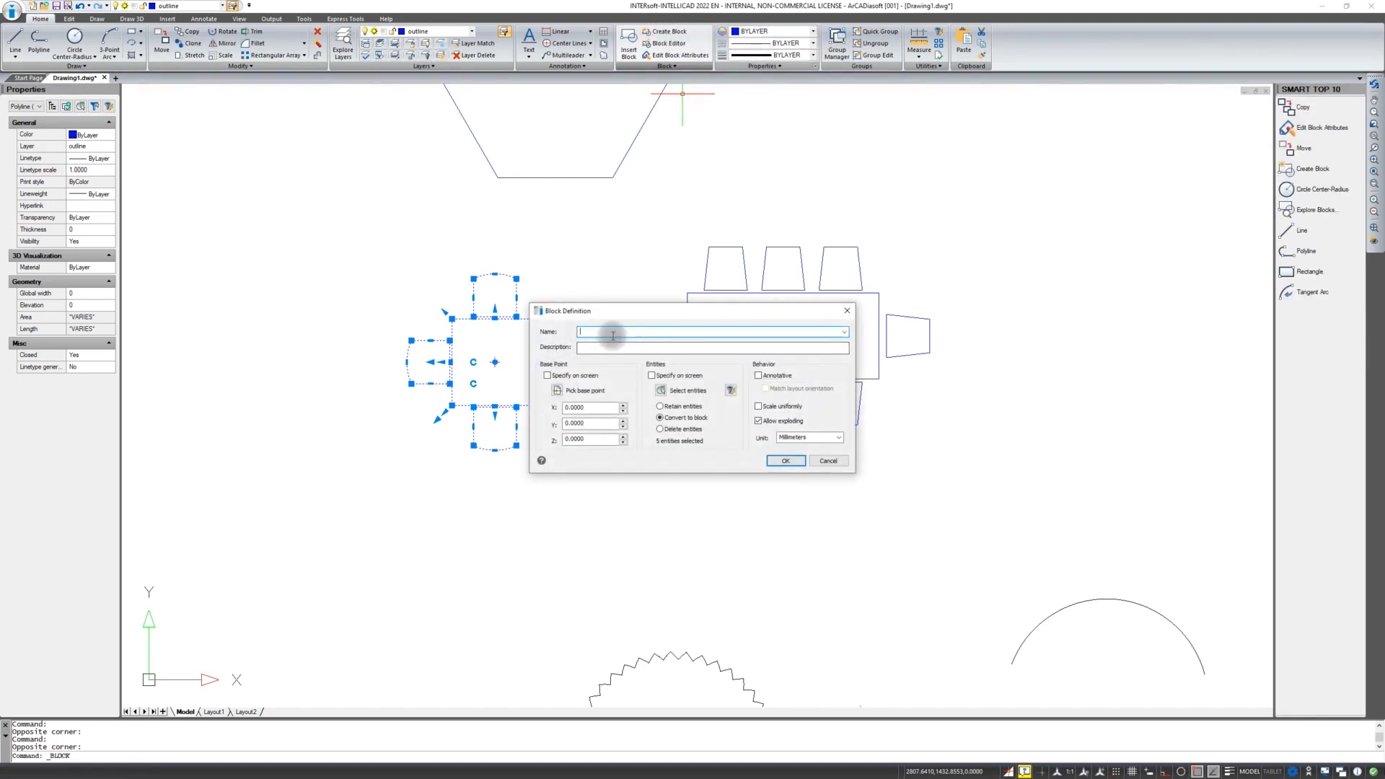
pyautogui.write('Se')
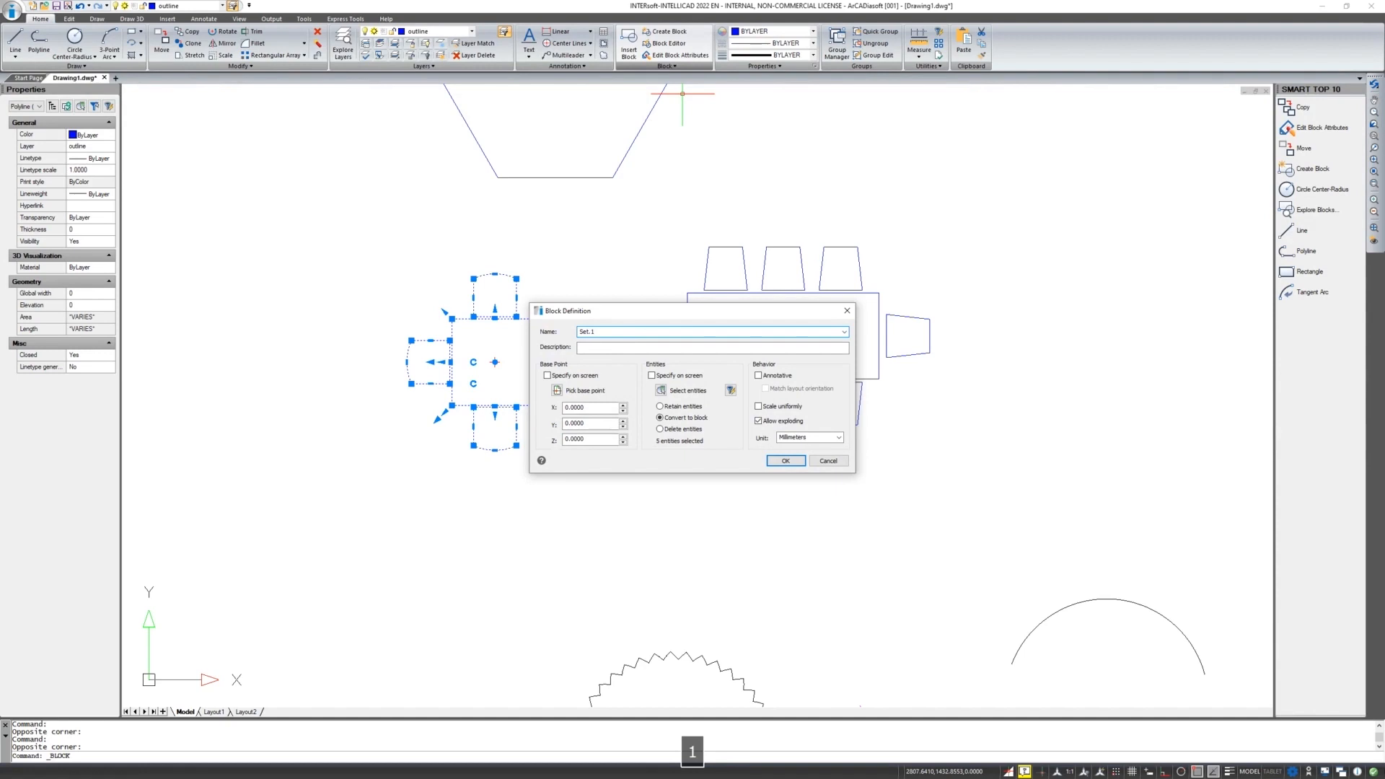
pyautogui.write('t.1')
pyautogui.click(557, 390)
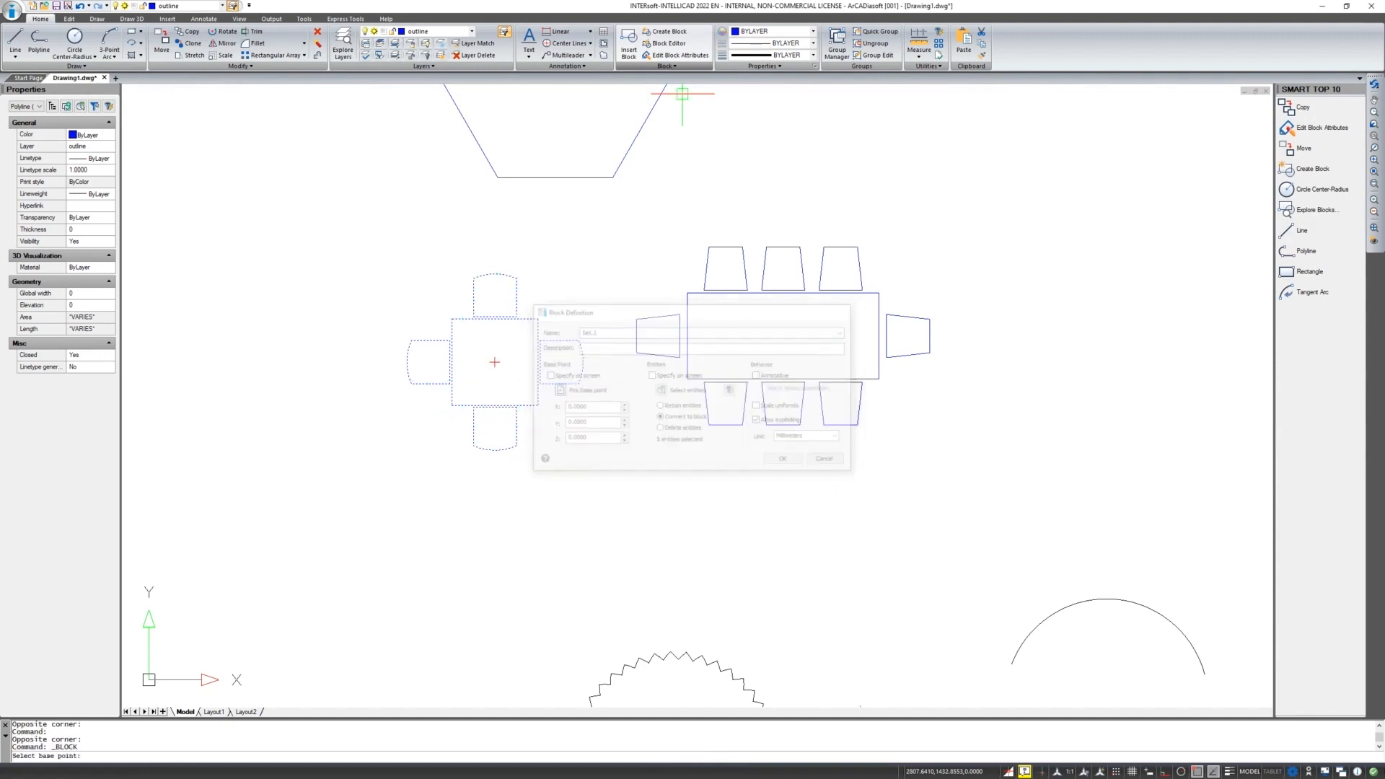
pyautogui.click(495, 362)
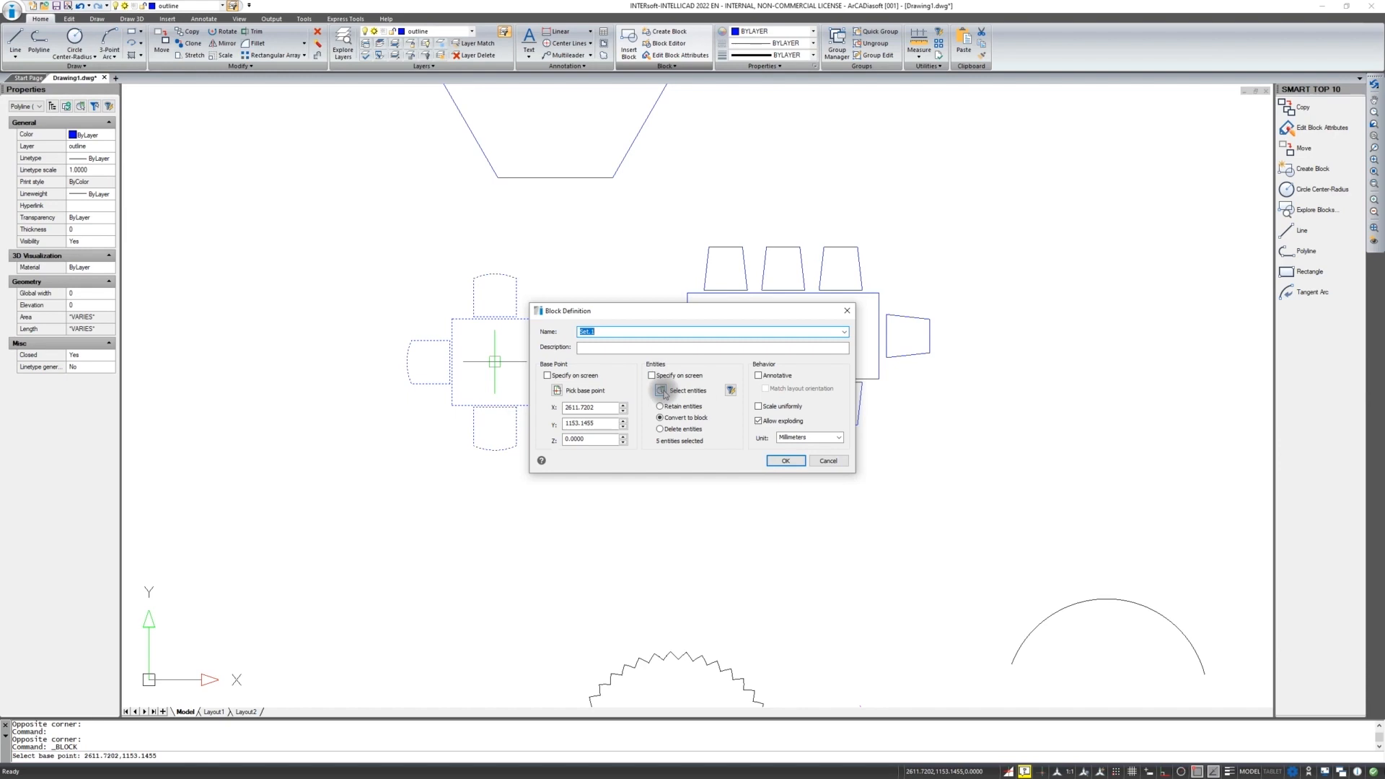
pyautogui.click(786, 461)
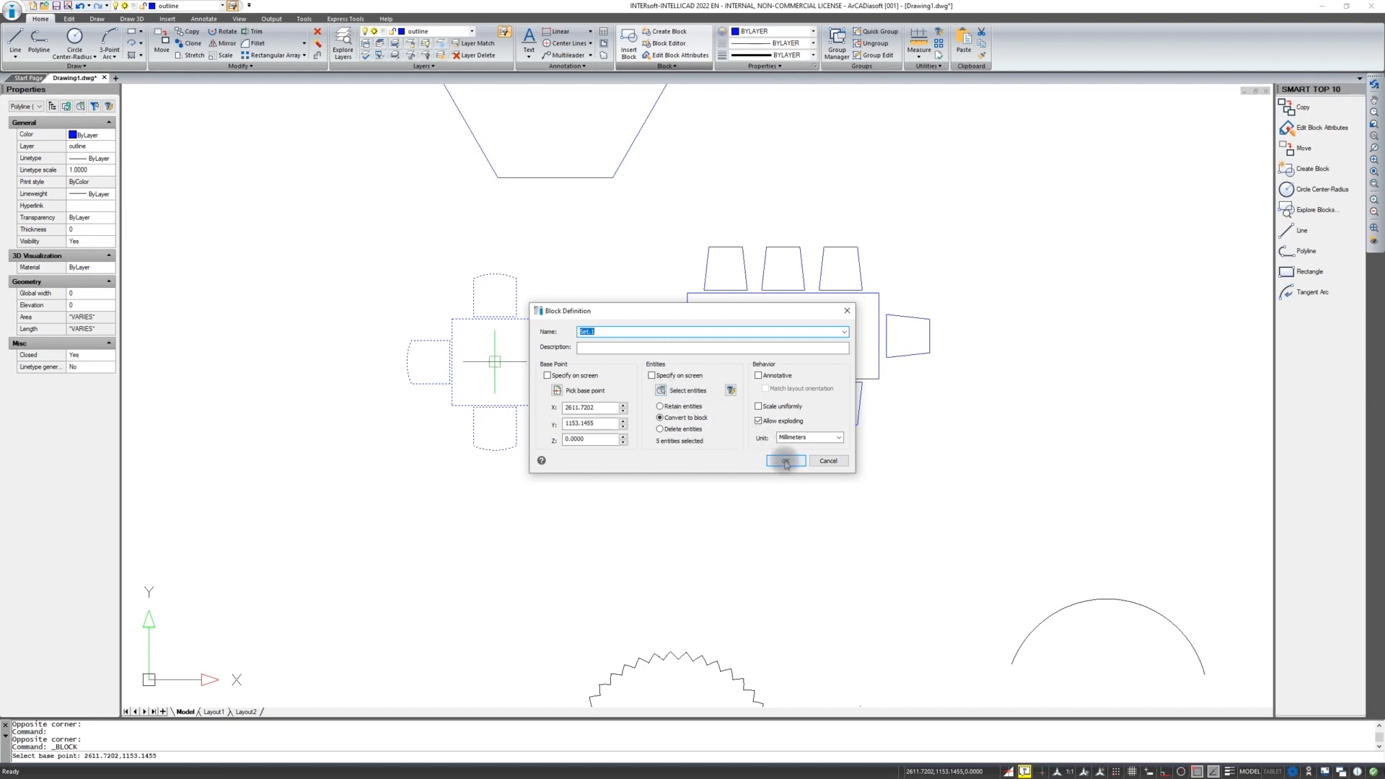
pyautogui.click(786, 461)
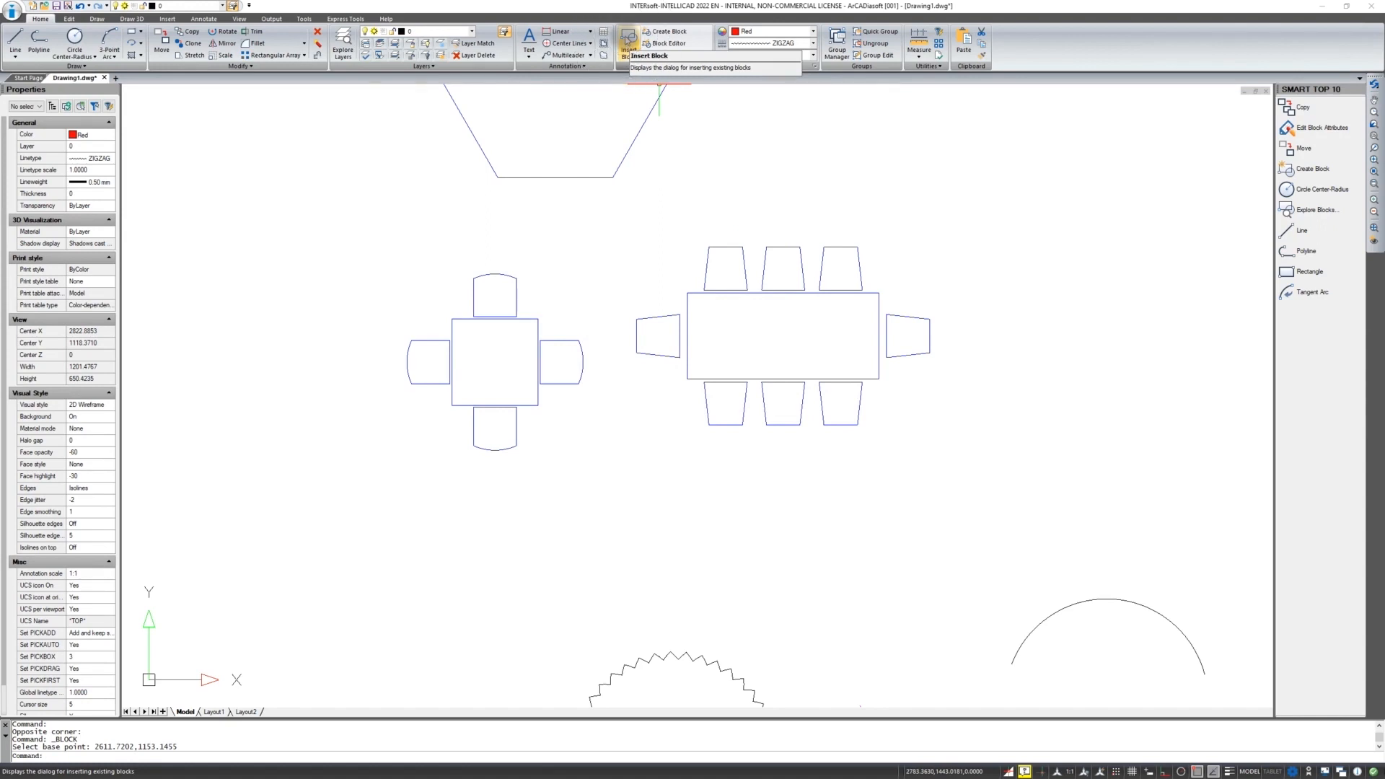
# Examine the block name and file source options for inserting a block, and leave without inserting one
pyautogui.click(627, 41)
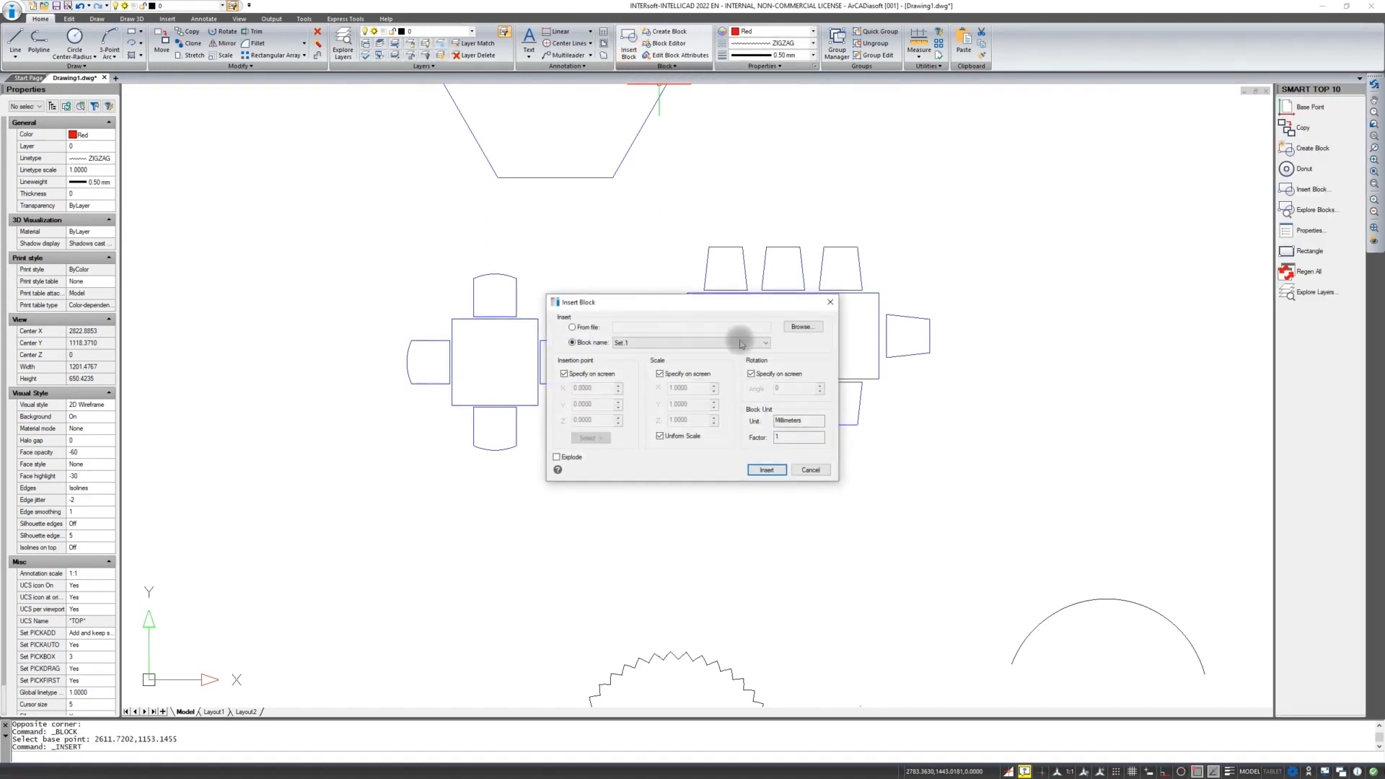
pyautogui.click(750, 342)
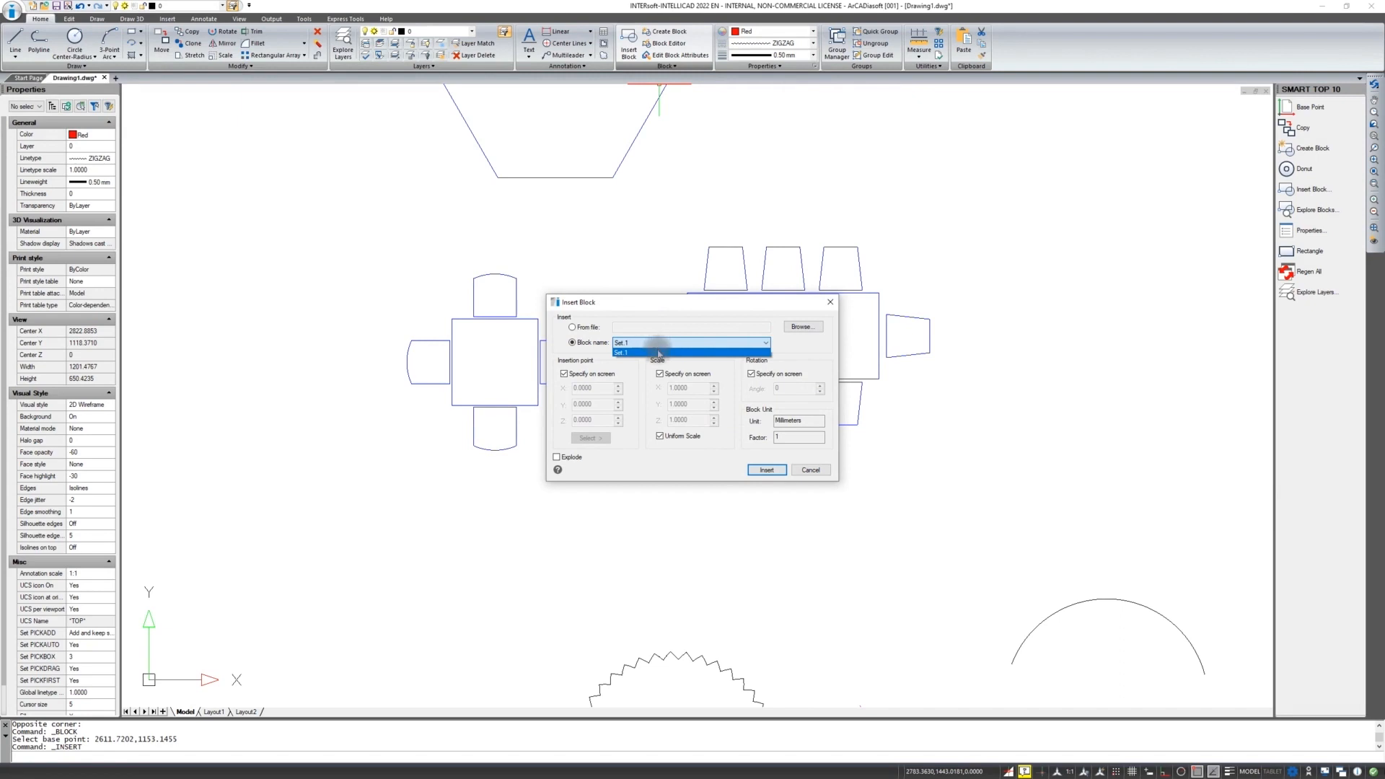
pyautogui.click(772, 323)
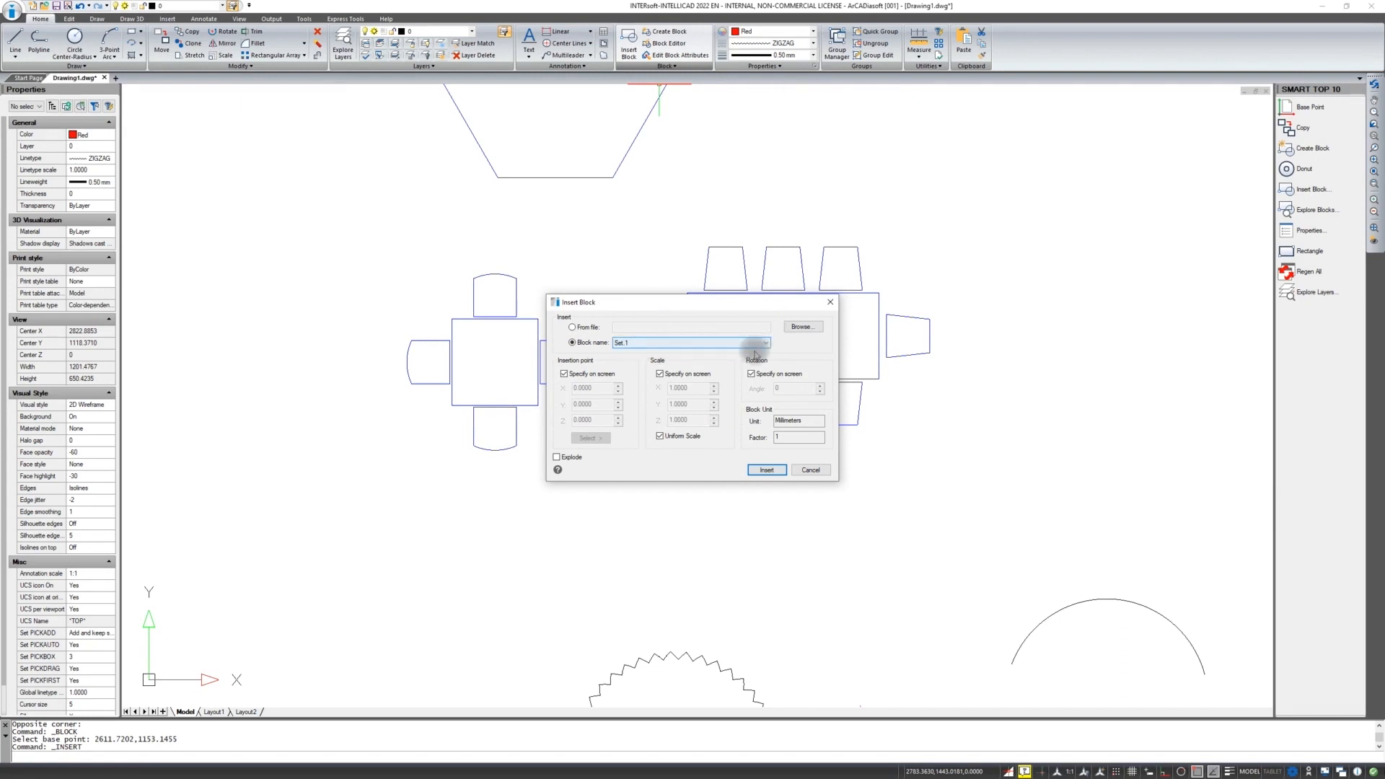
pyautogui.click(583, 329)
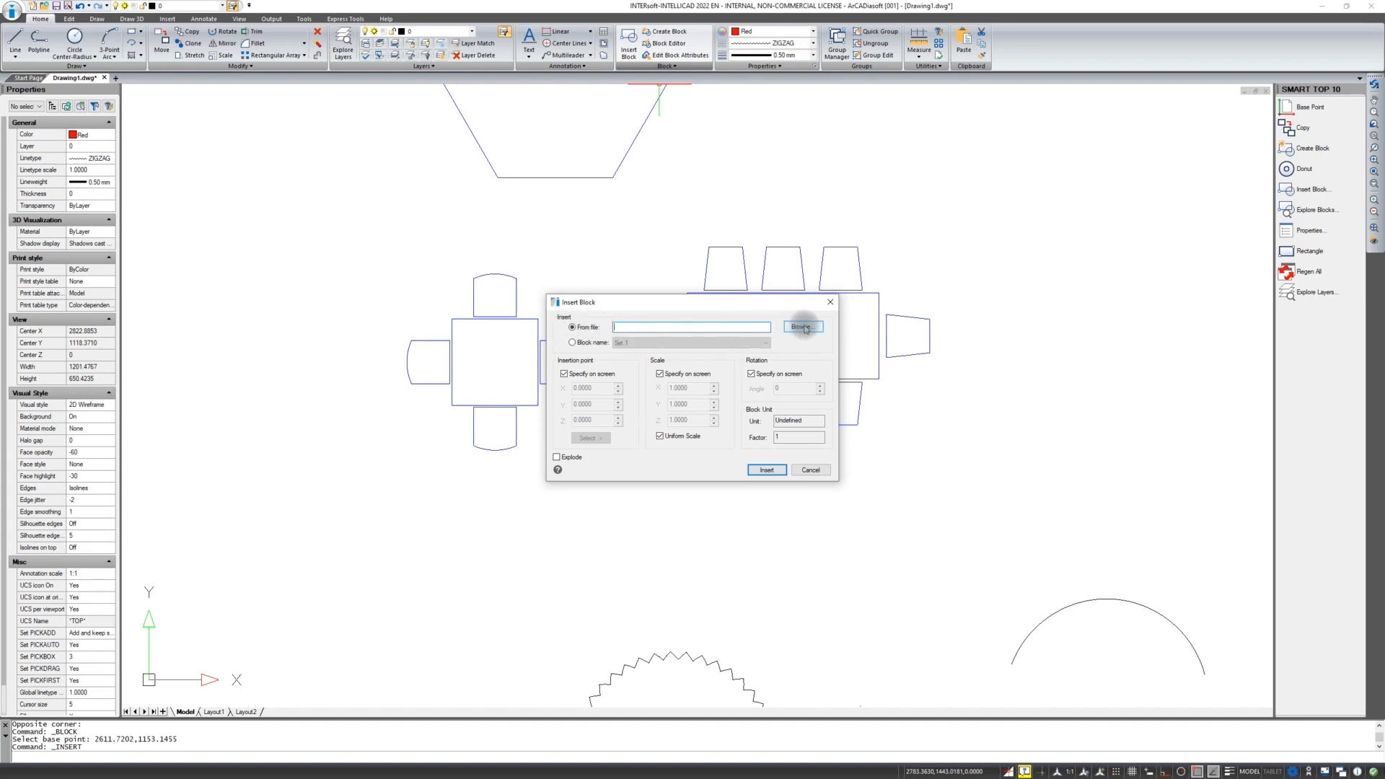
pyautogui.press('Escape')
# Copy the rectangular table with its eight chairs to the clipboard and start a new drawing
pyautogui.click(628, 232)
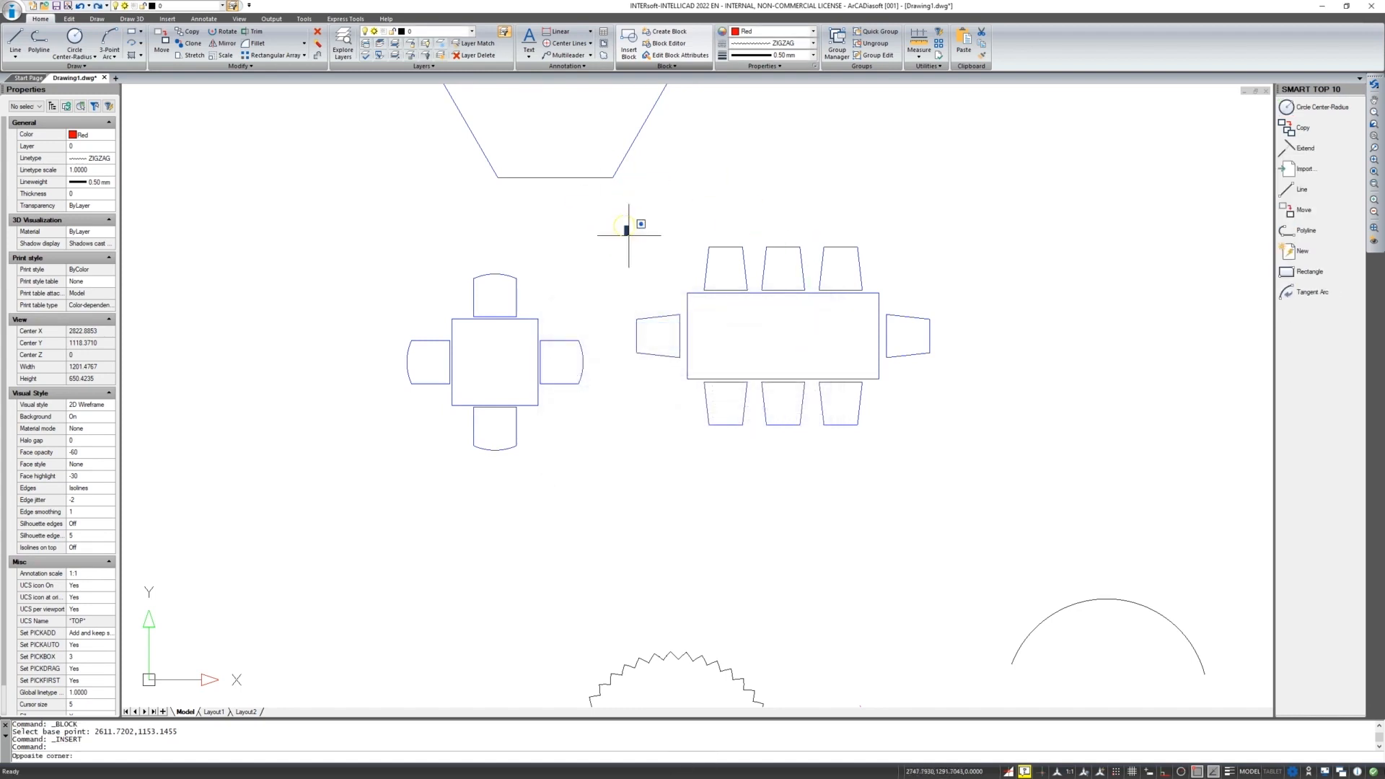
pyautogui.click(994, 453)
pyautogui.hotkey('ctrl', 'c')
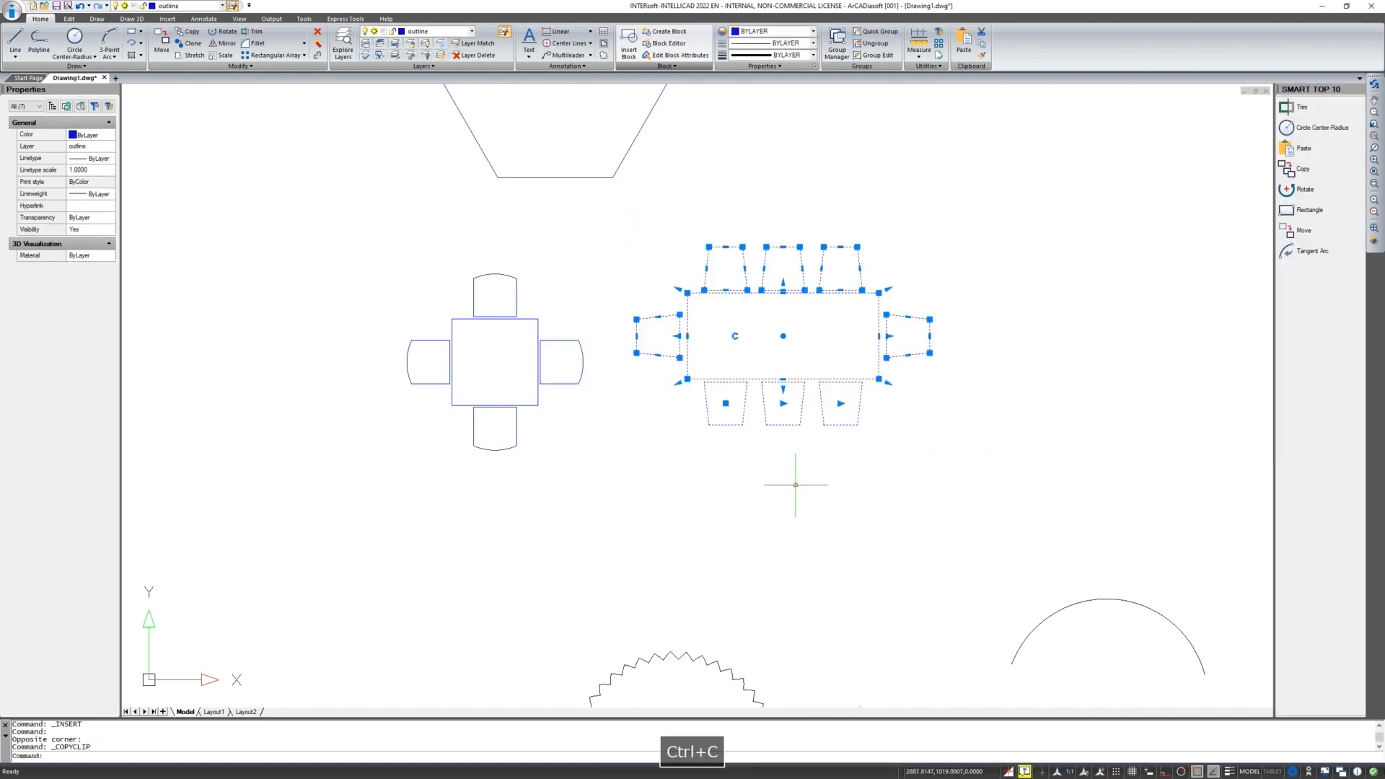
pyautogui.hotkey('ctrl', 'n')
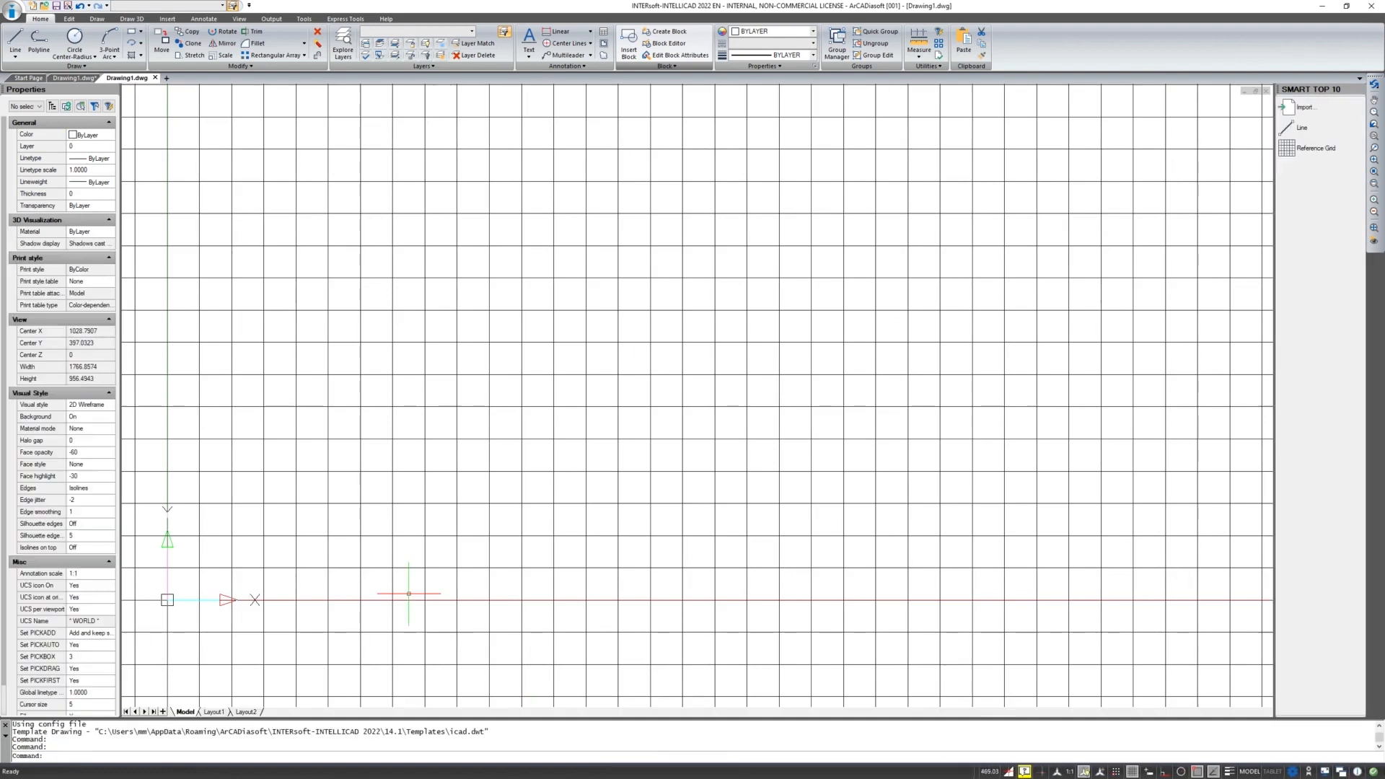
# Turn off the grid in the new drawing and paste the eight-chair table set near the origin
pyautogui.click(1132, 772)
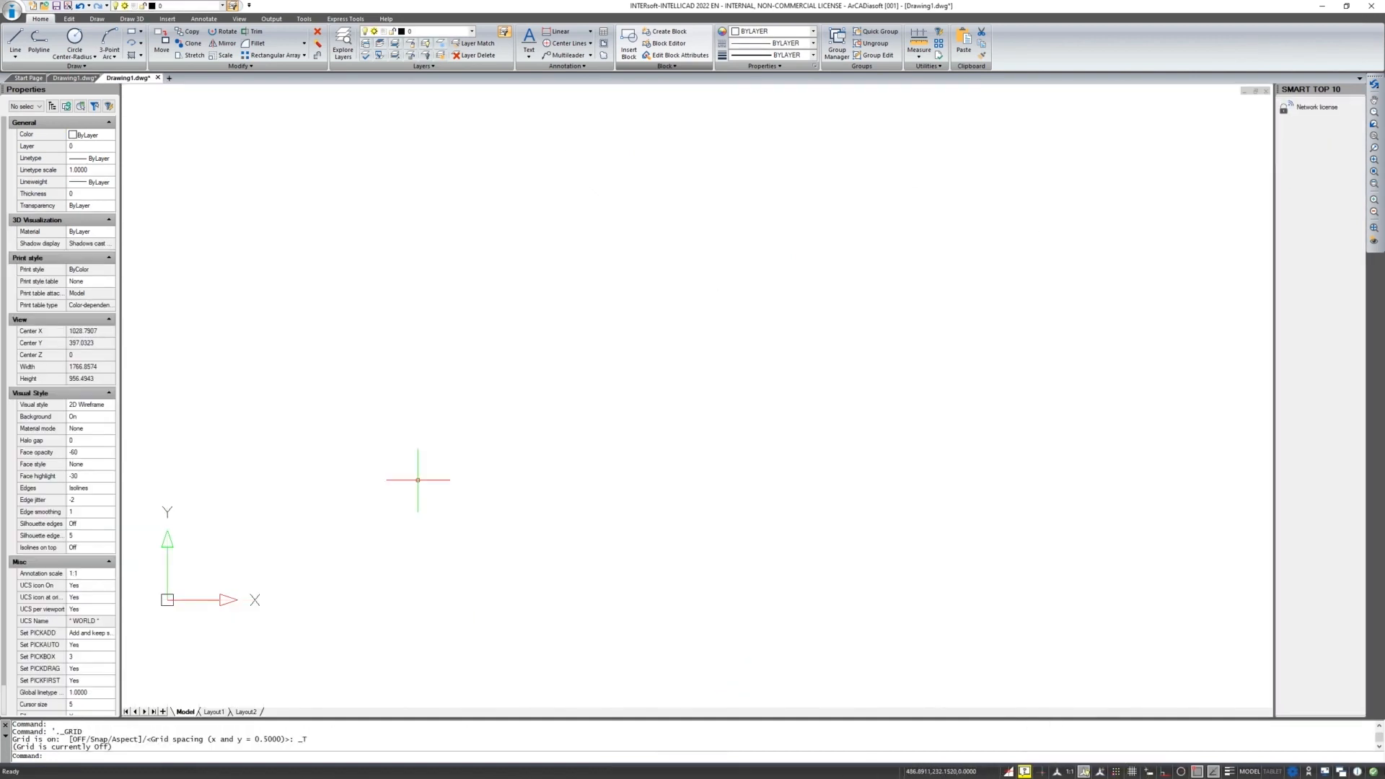
pyautogui.hotkey('ctrl', 'v')
pyautogui.click(233, 555)
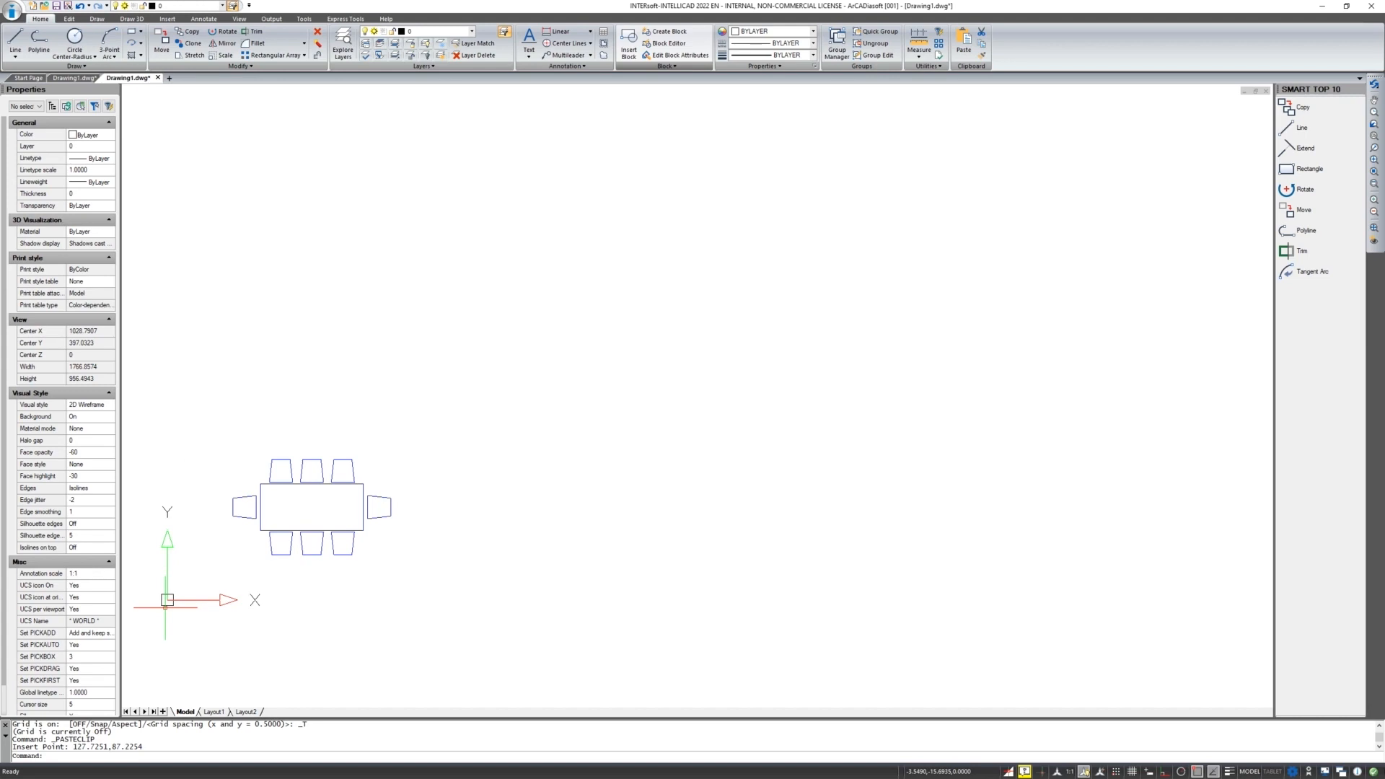
# Move the whole eight-chair table set from the table's centre to the origin at 0,0
pyautogui.hotkey('ctrl', 'Tab')
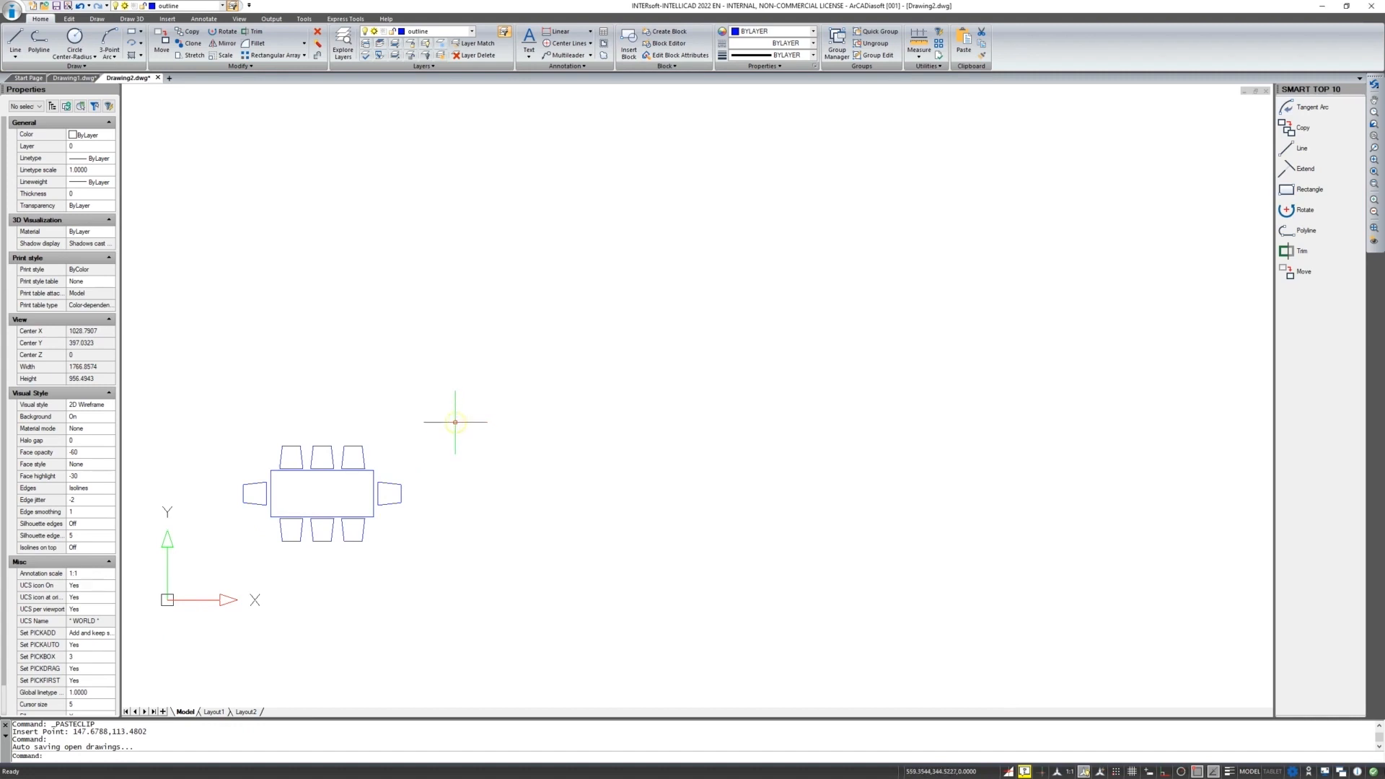
pyautogui.moveTo(456, 422); pyautogui.dragTo(212, 561)
pyautogui.rightClick(343, 415)
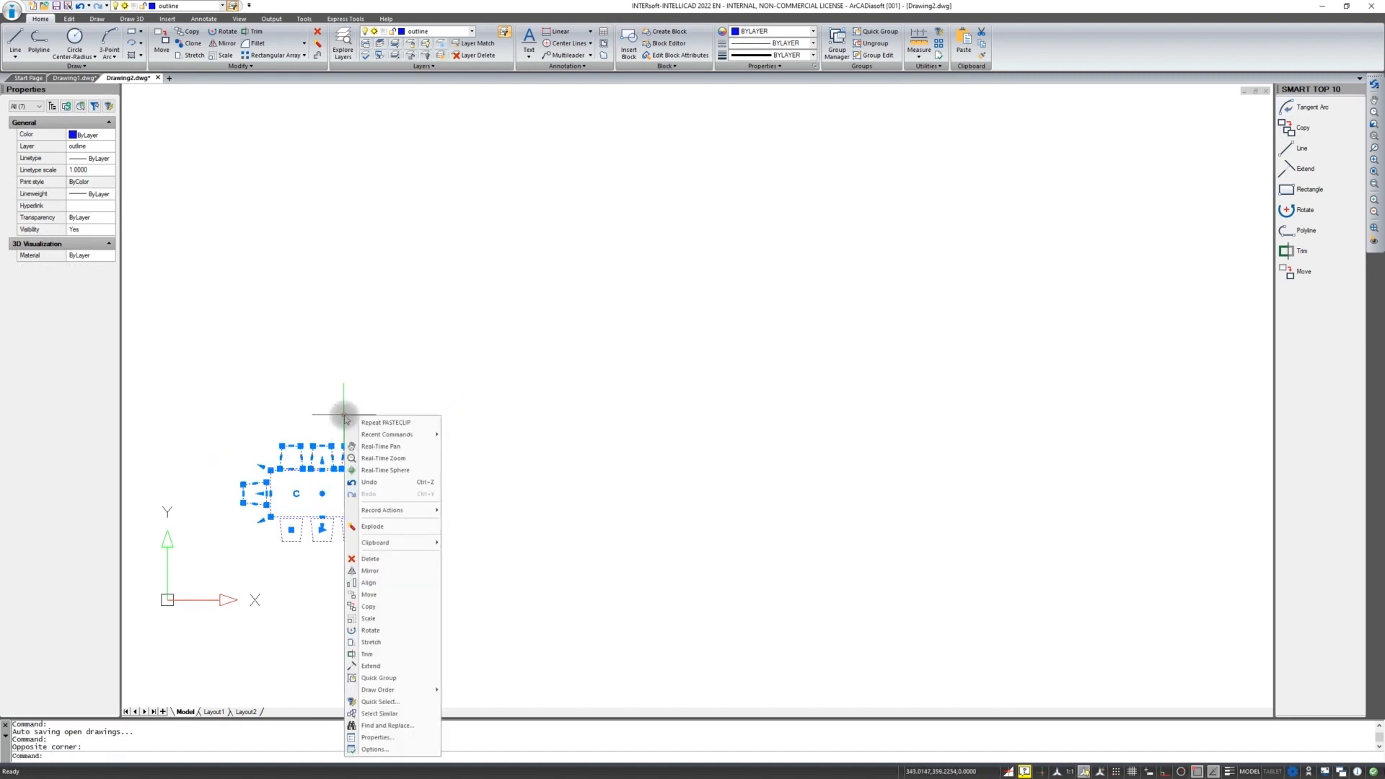
pyautogui.click(371, 596)
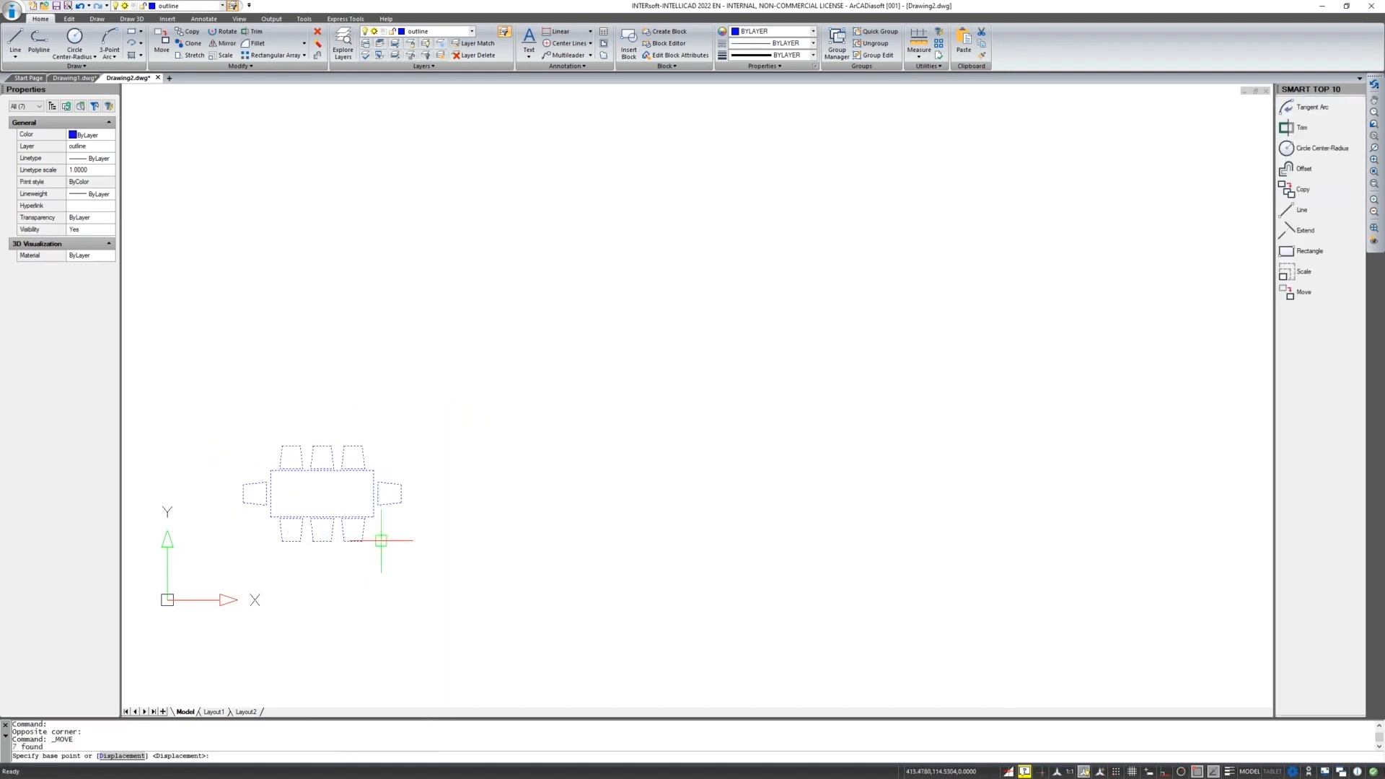
pyautogui.click(322, 494)
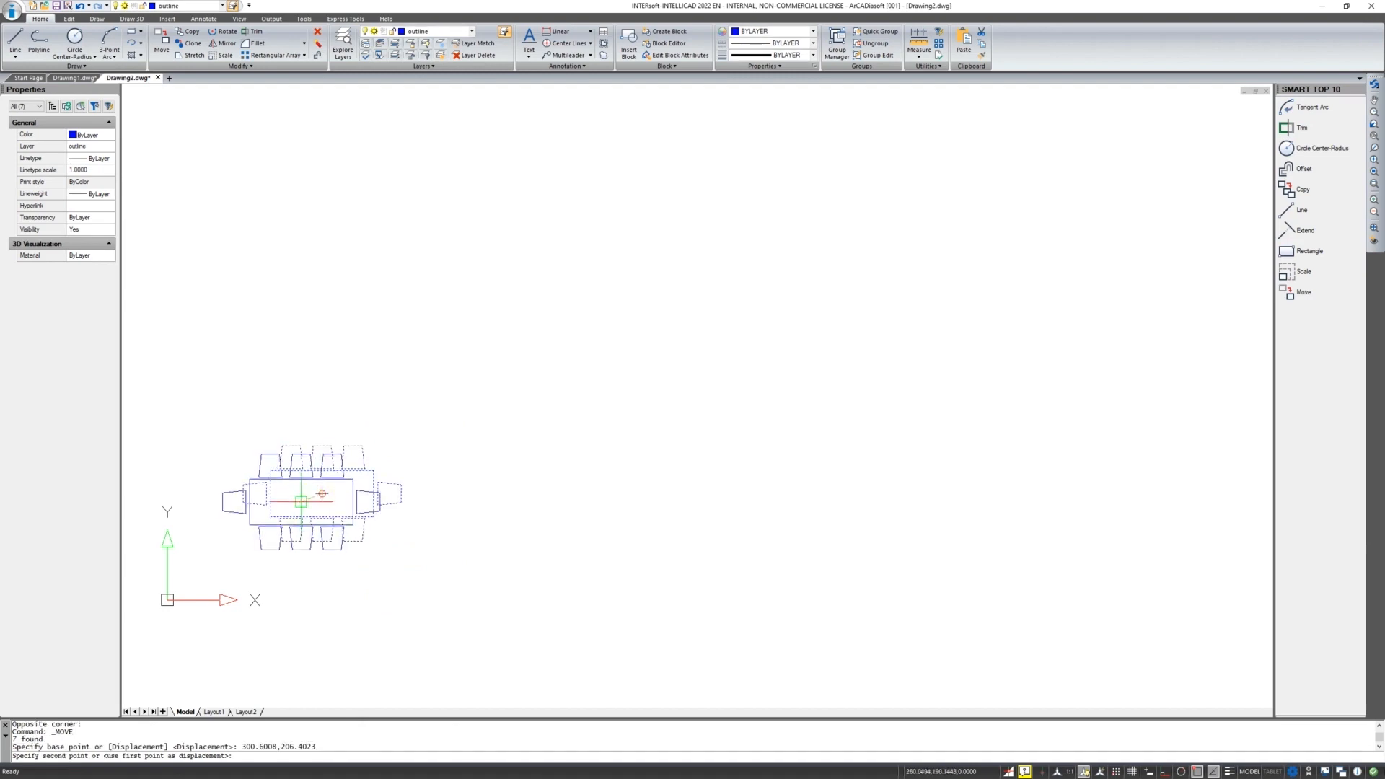
pyautogui.write('0,0')
pyautogui.press('Return')
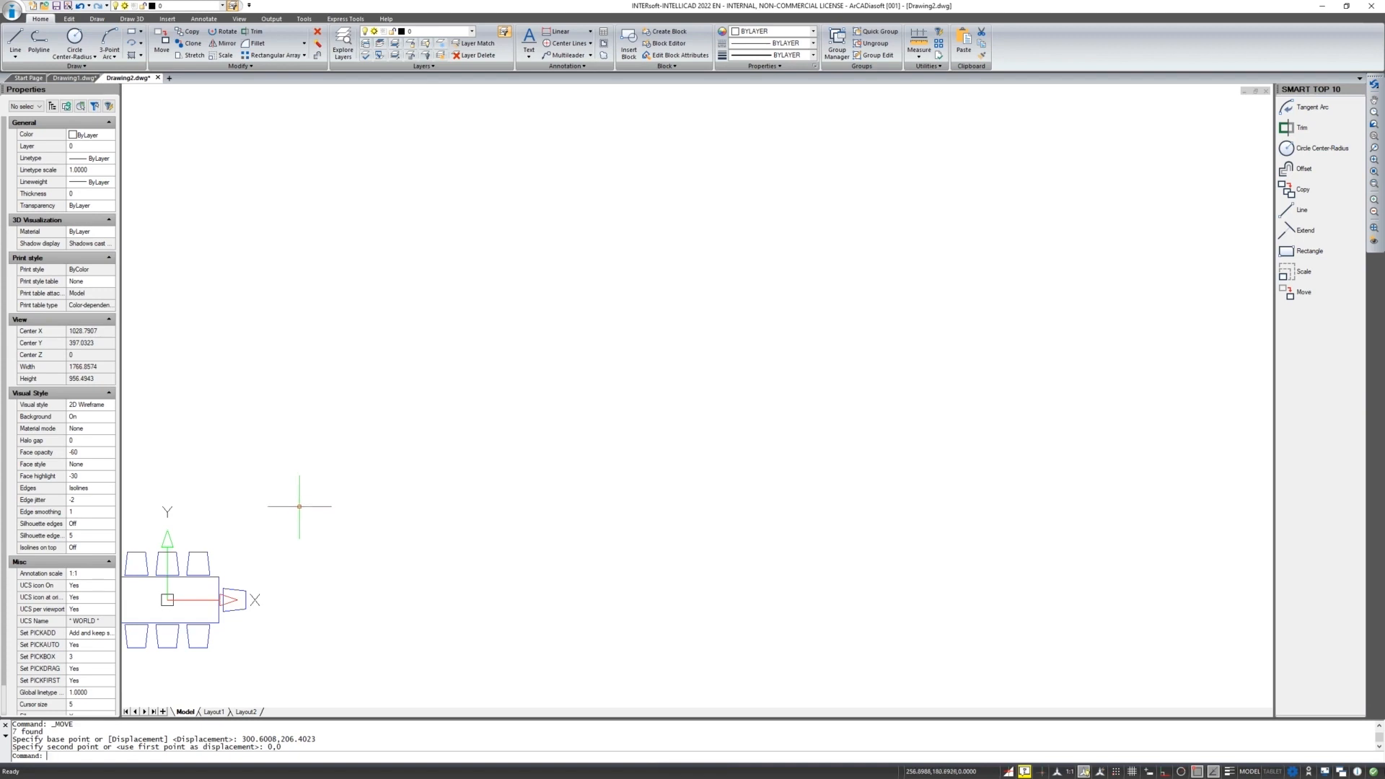
# Save the new drawing to the desktop under the file name table
pyautogui.moveTo(285, 562)
pyautogui.mouseDown(button='middle')
pyautogui.moveTo(325, 523)
pyautogui.moveTo(570, 470)
pyautogui.moveTo(569, 495)
pyautogui.mouseUp(button='middle')
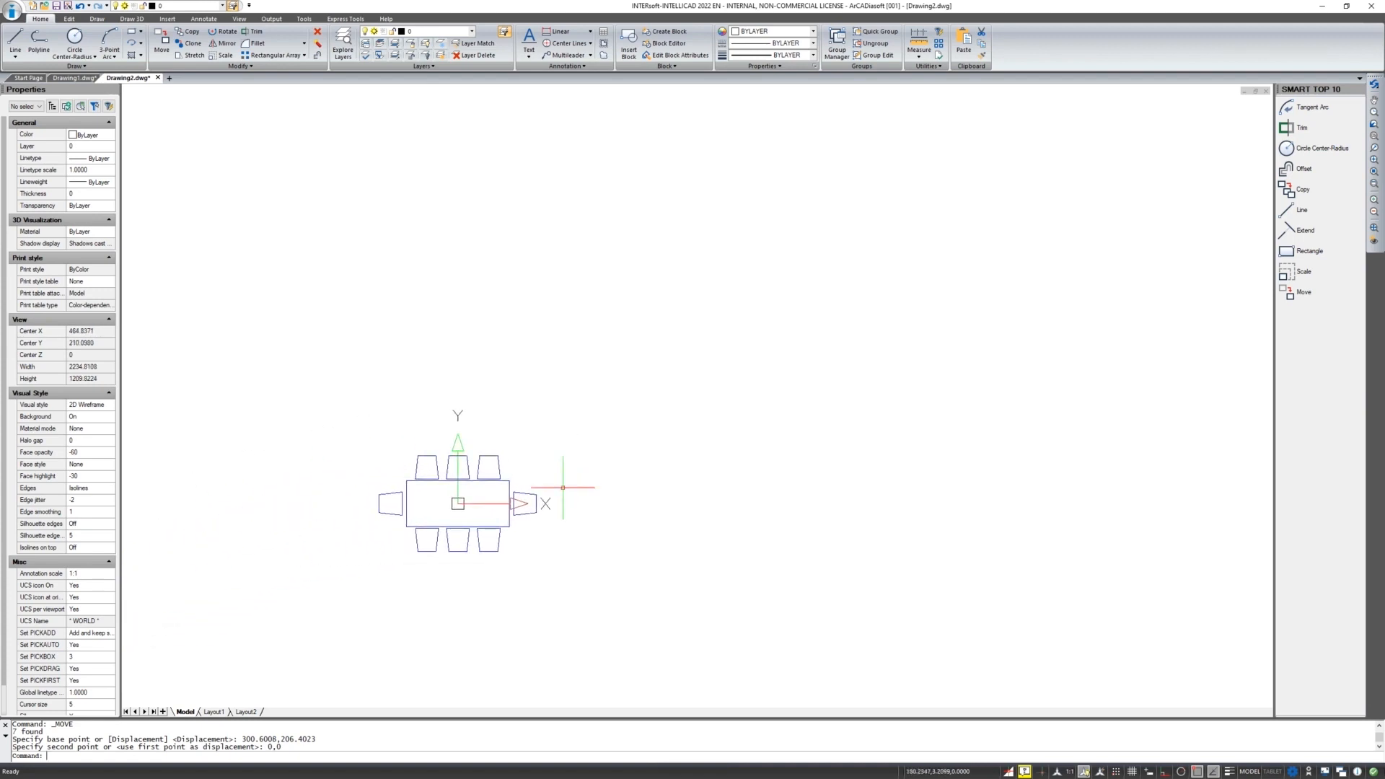
pyautogui.scroll(2, 477, 554)
pyautogui.scroll(2, 477, 553)
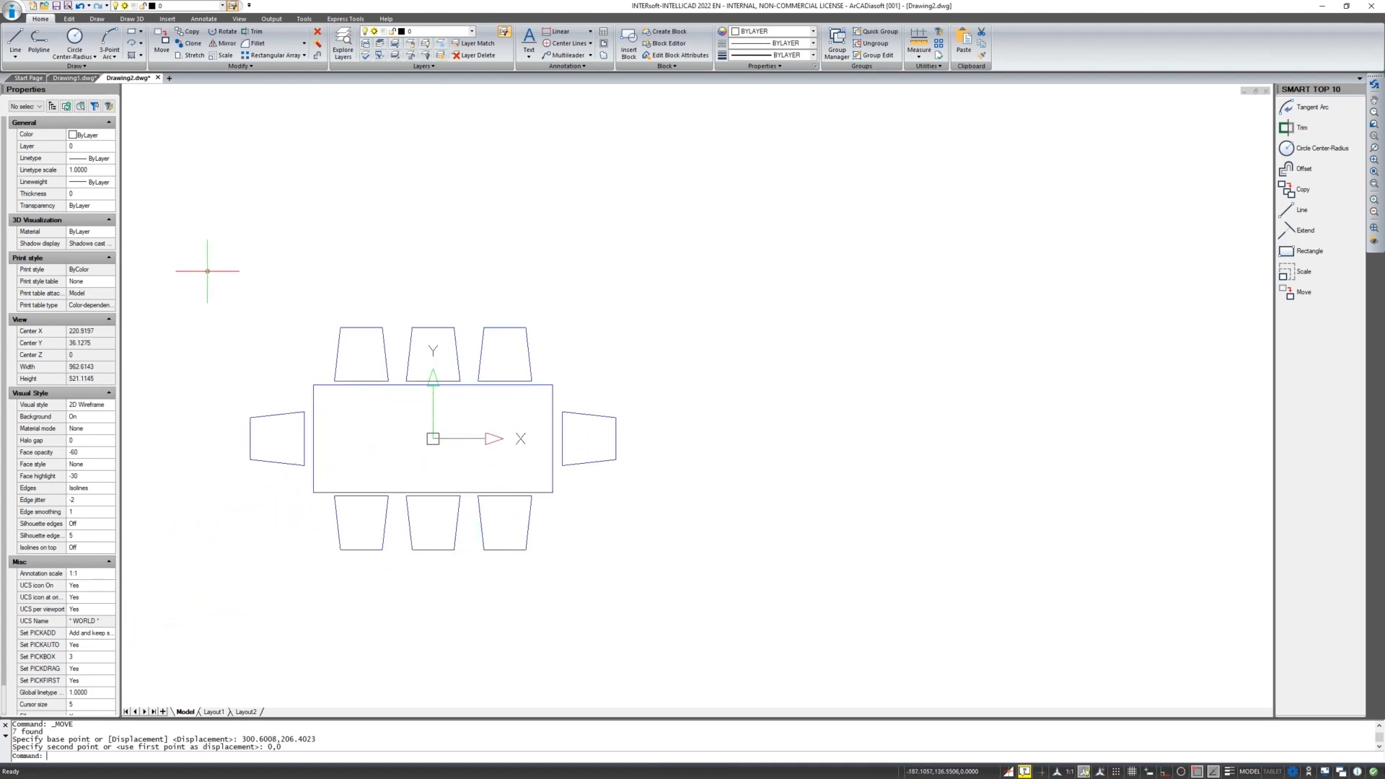
pyautogui.click(12, 10)
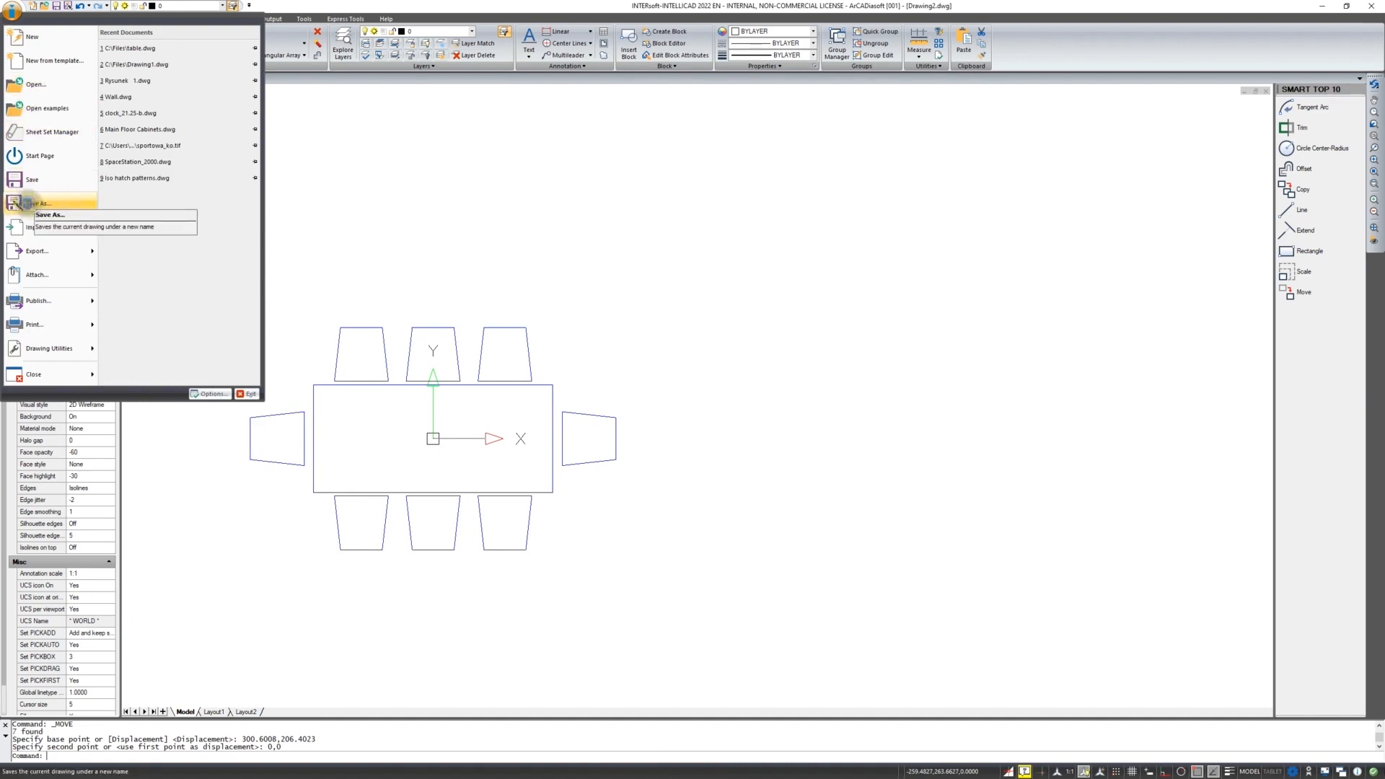
pyautogui.click(26, 203)
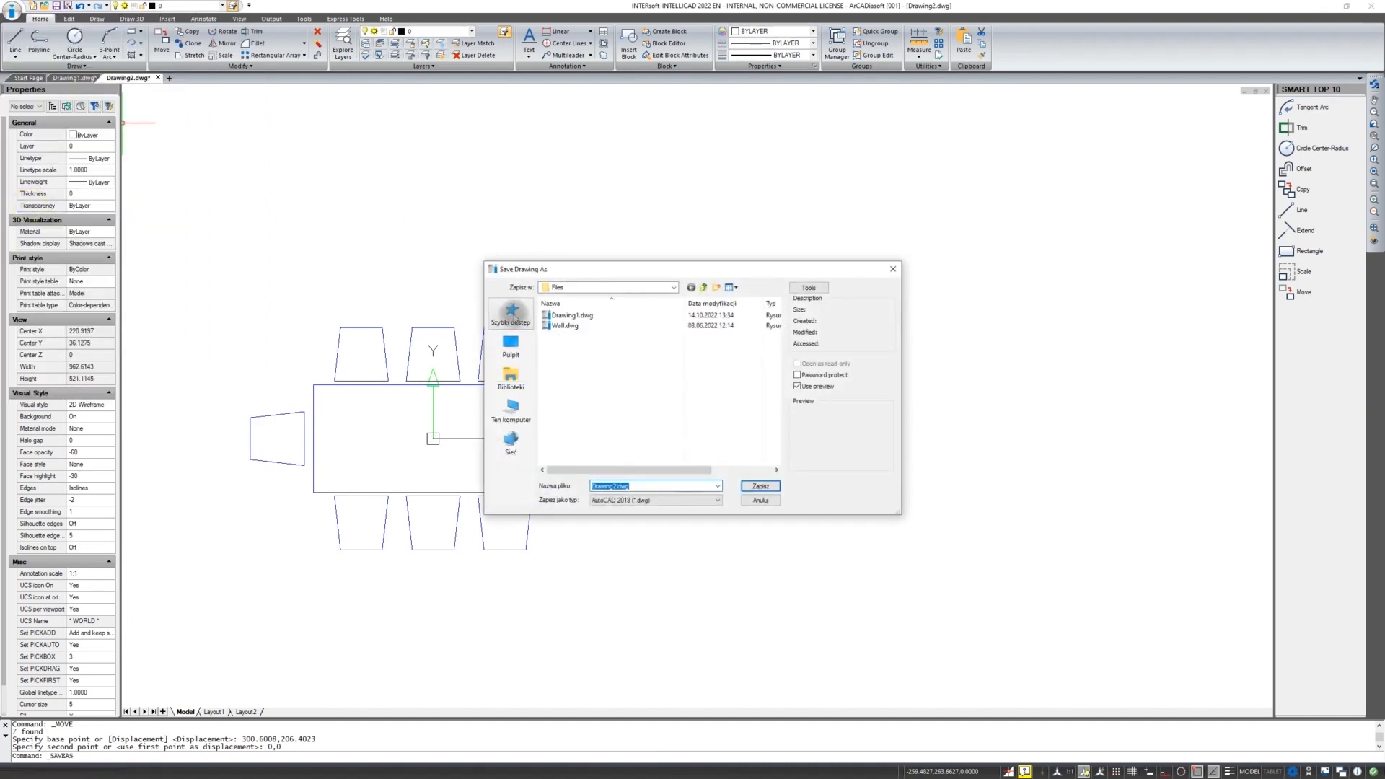
pyautogui.click(512, 315)
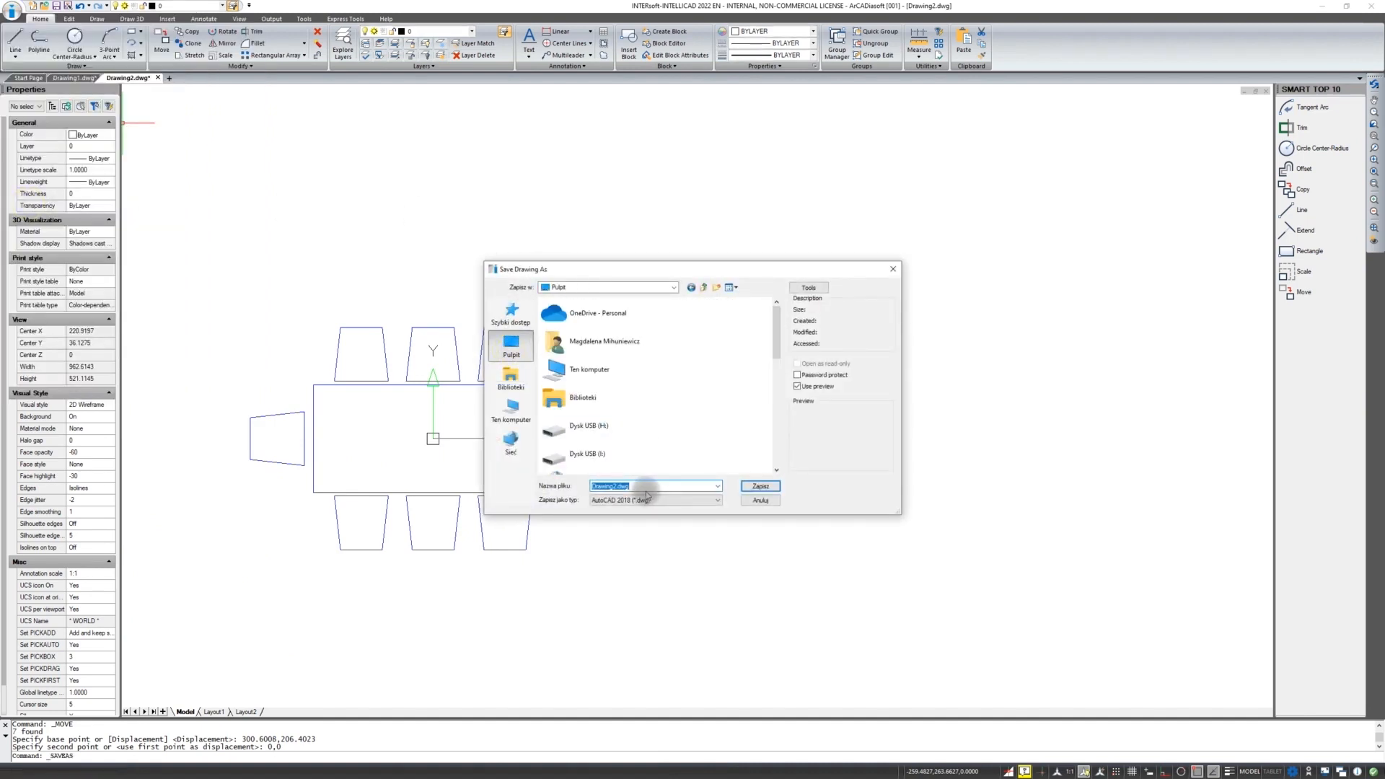
pyautogui.write('table')
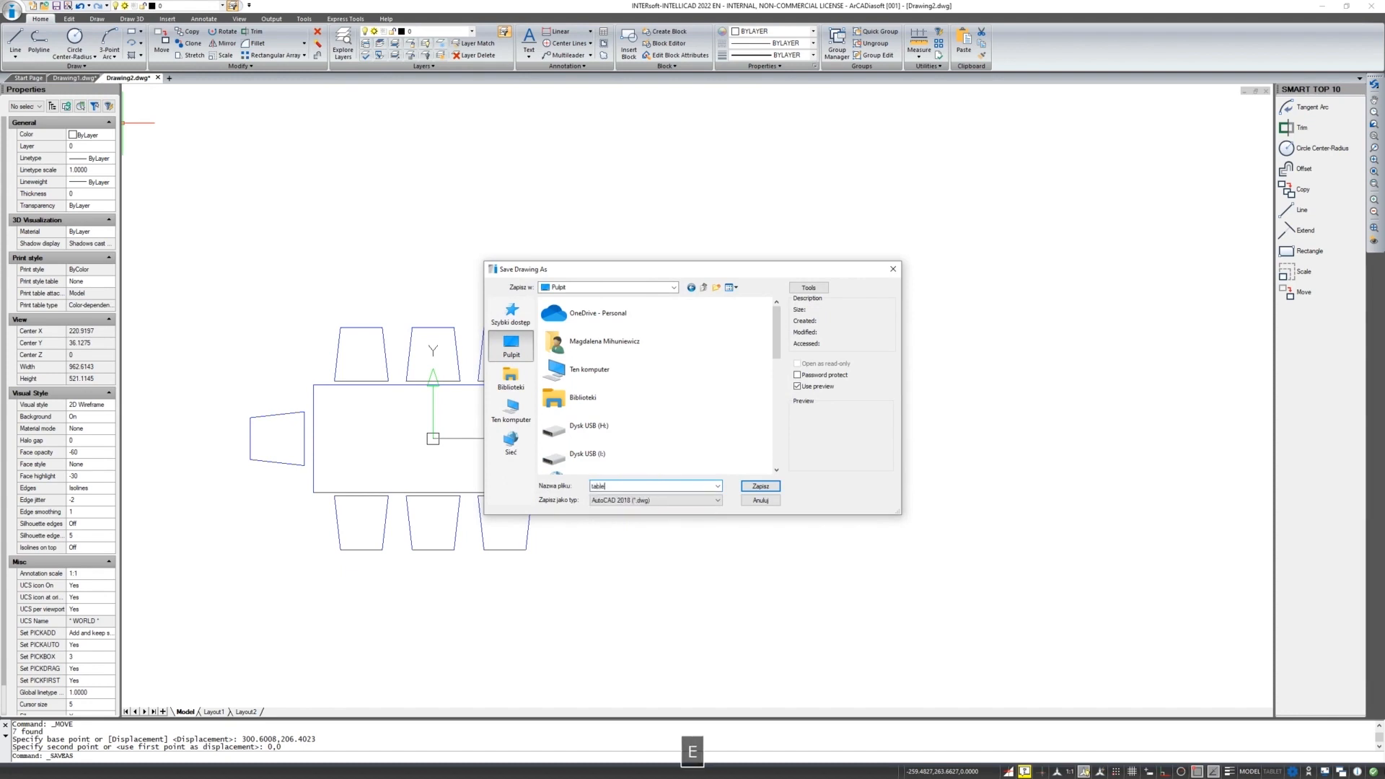
pyautogui.press('Return')
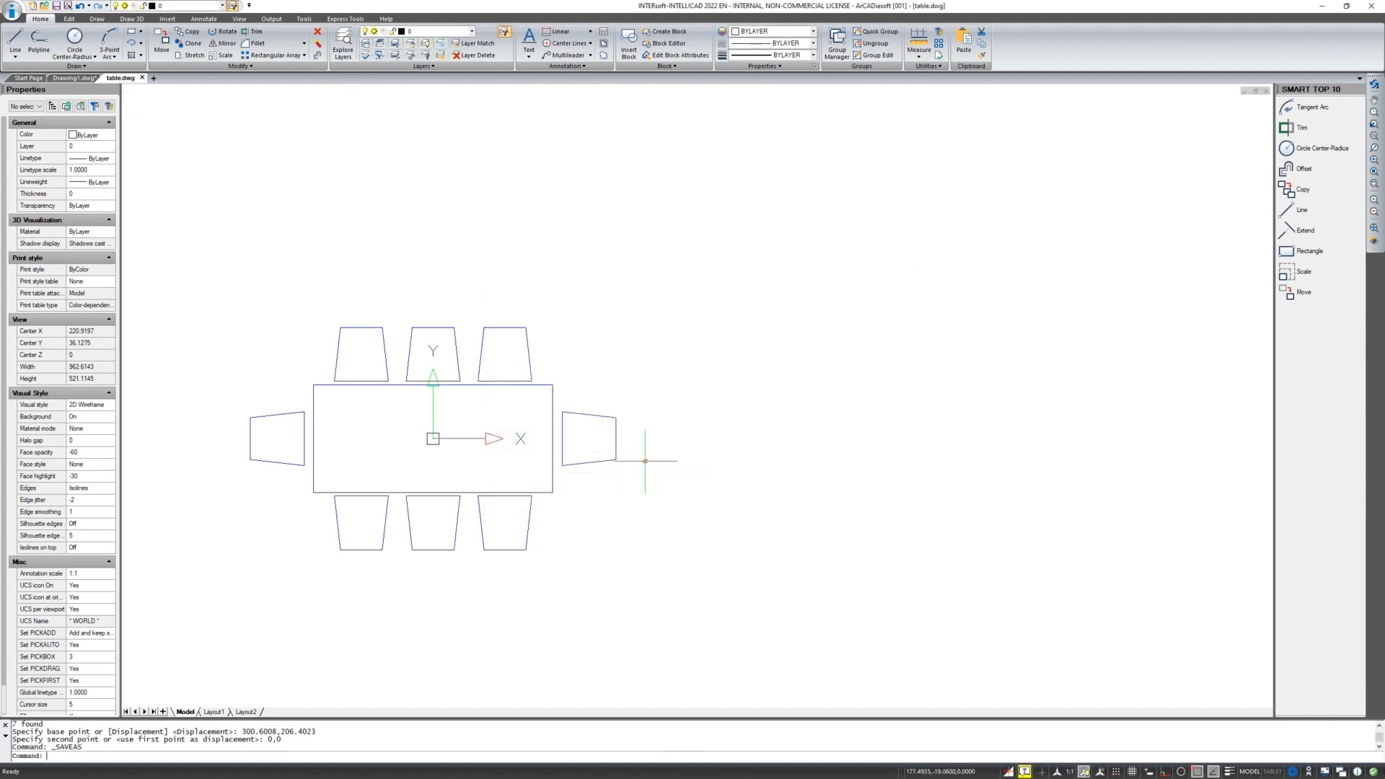
# Return to Drawing1 and start inserting a block from file, using table.dwg on the desktop
pyautogui.click(69, 78)
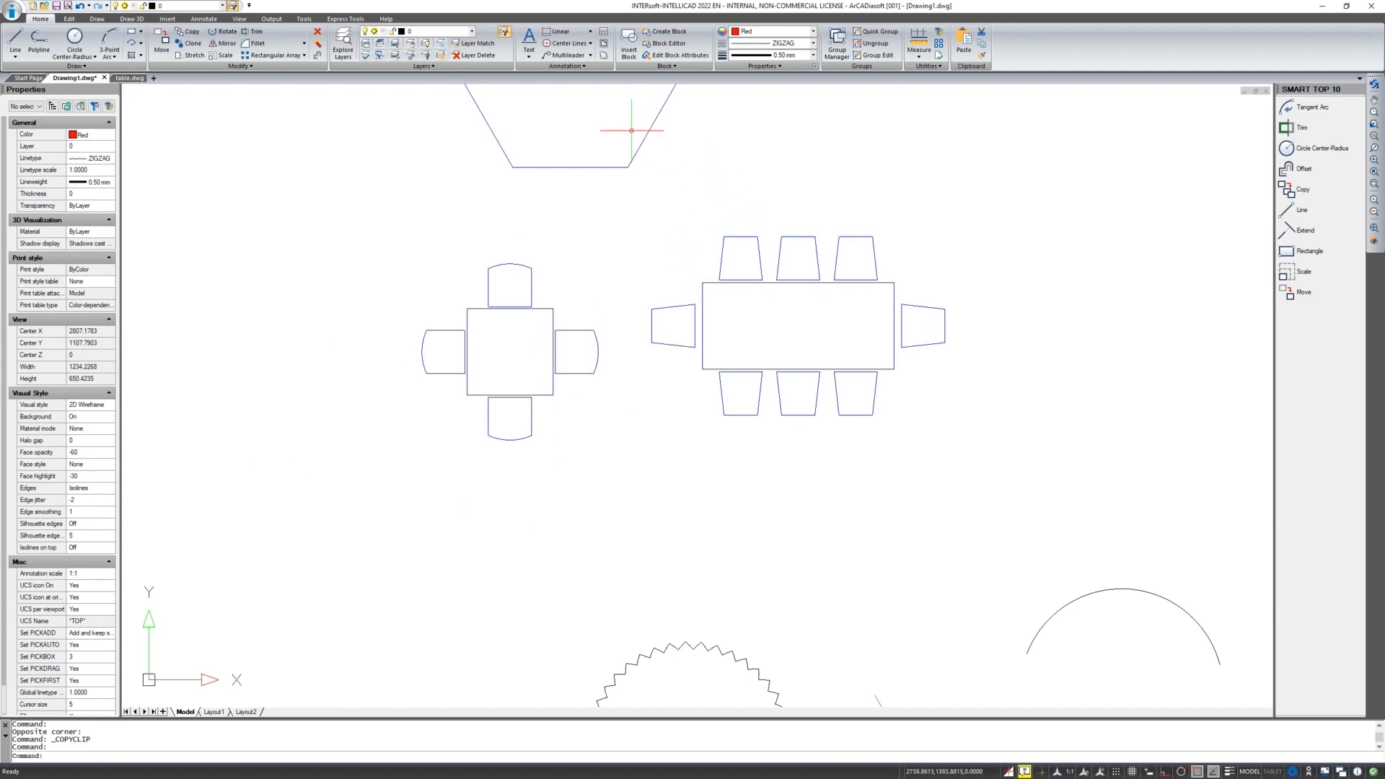
pyautogui.click(629, 38)
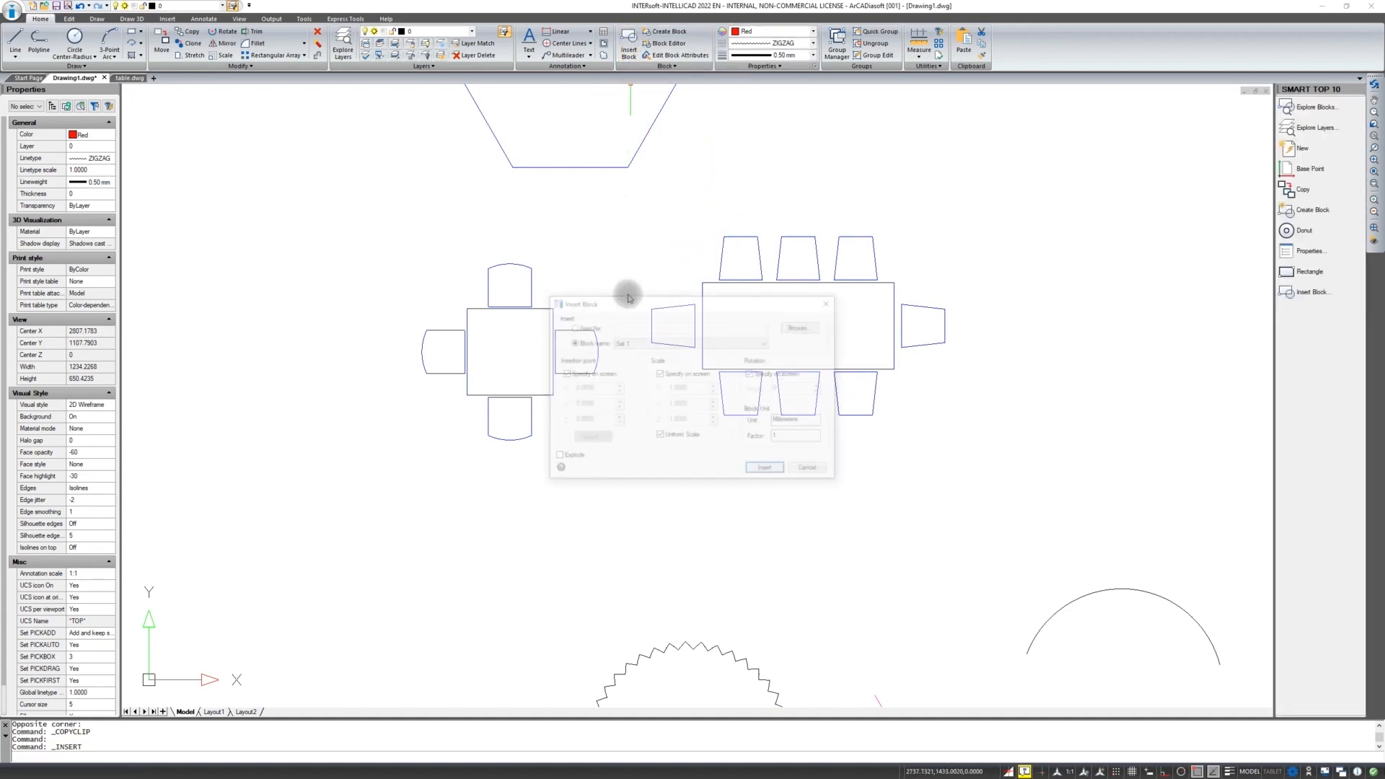
pyautogui.click(572, 327)
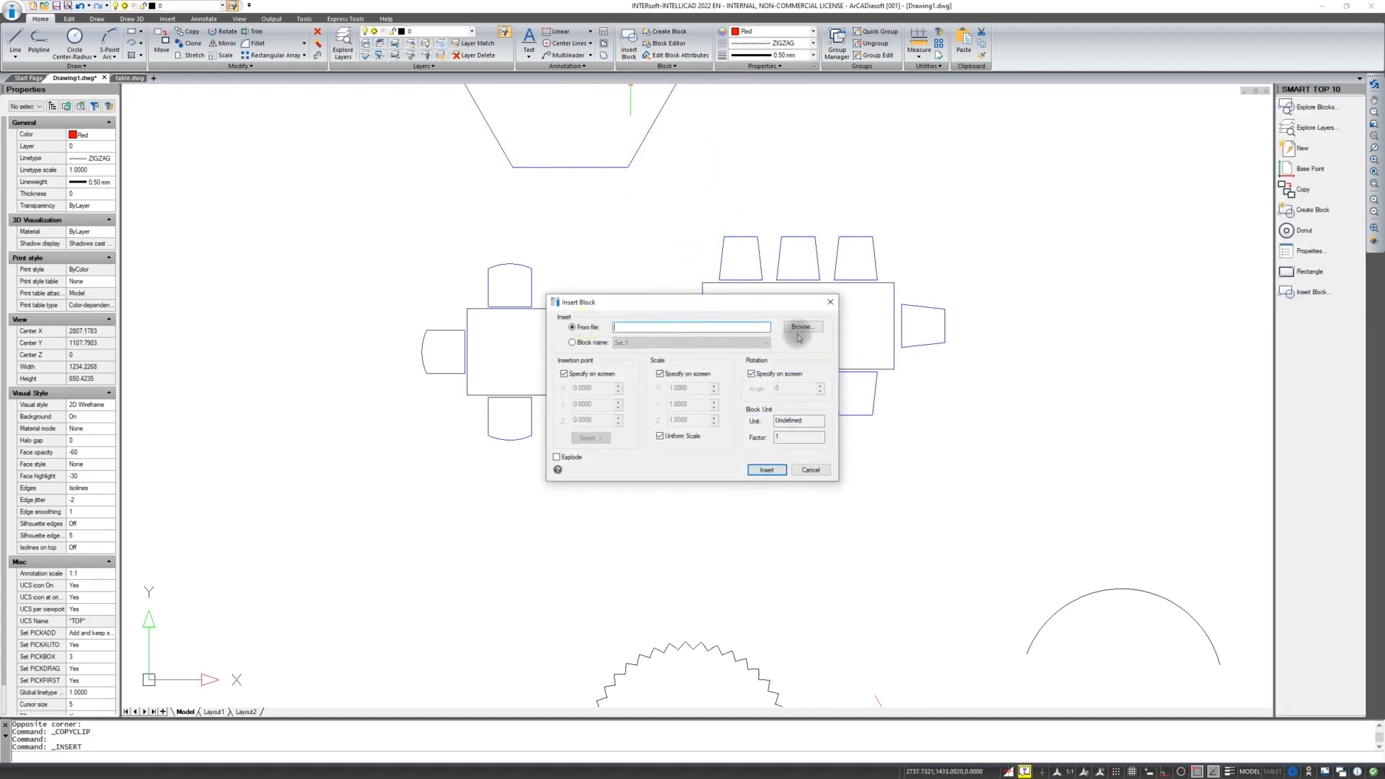
pyautogui.click(802, 329)
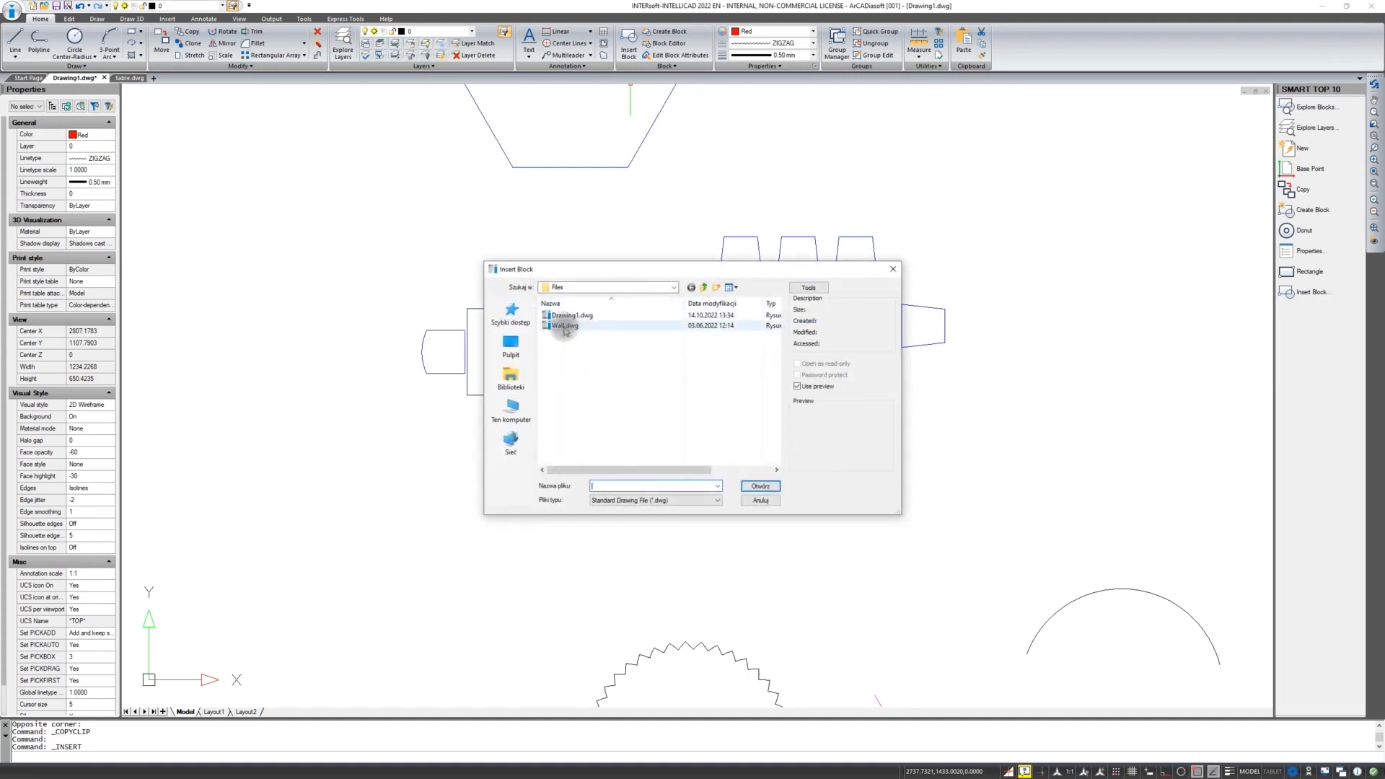
pyautogui.click(511, 344)
pyautogui.scroll(-5, 590, 451)
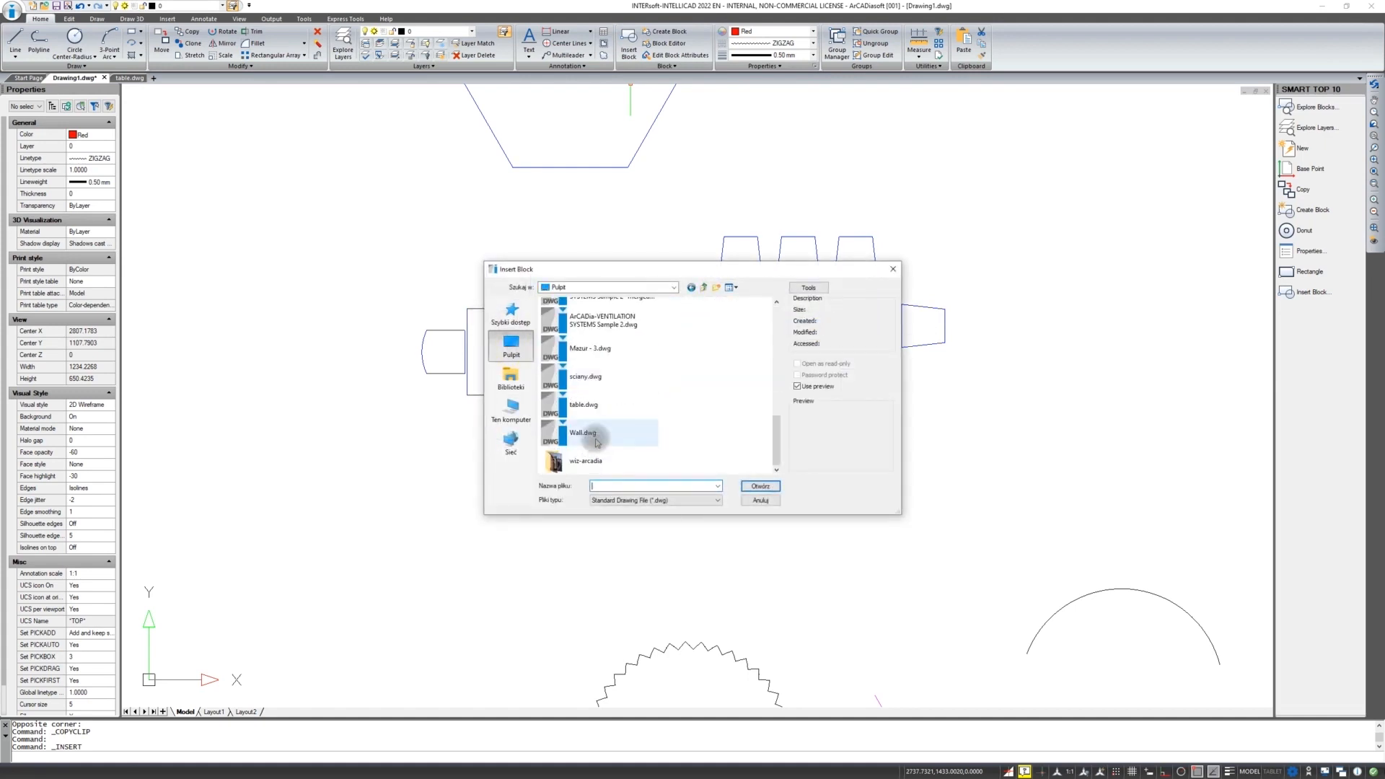
pyautogui.doubleClick(583, 397)
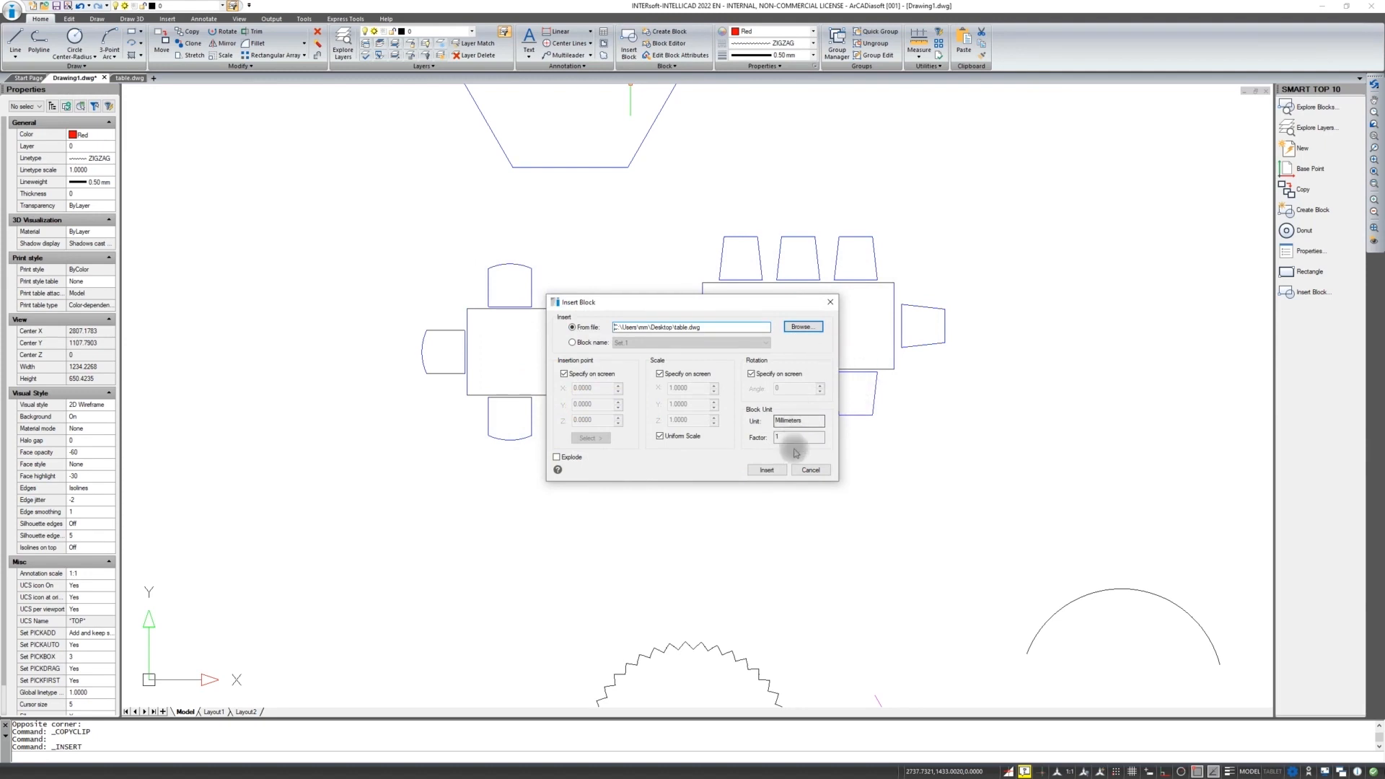
pyautogui.click(778, 463)
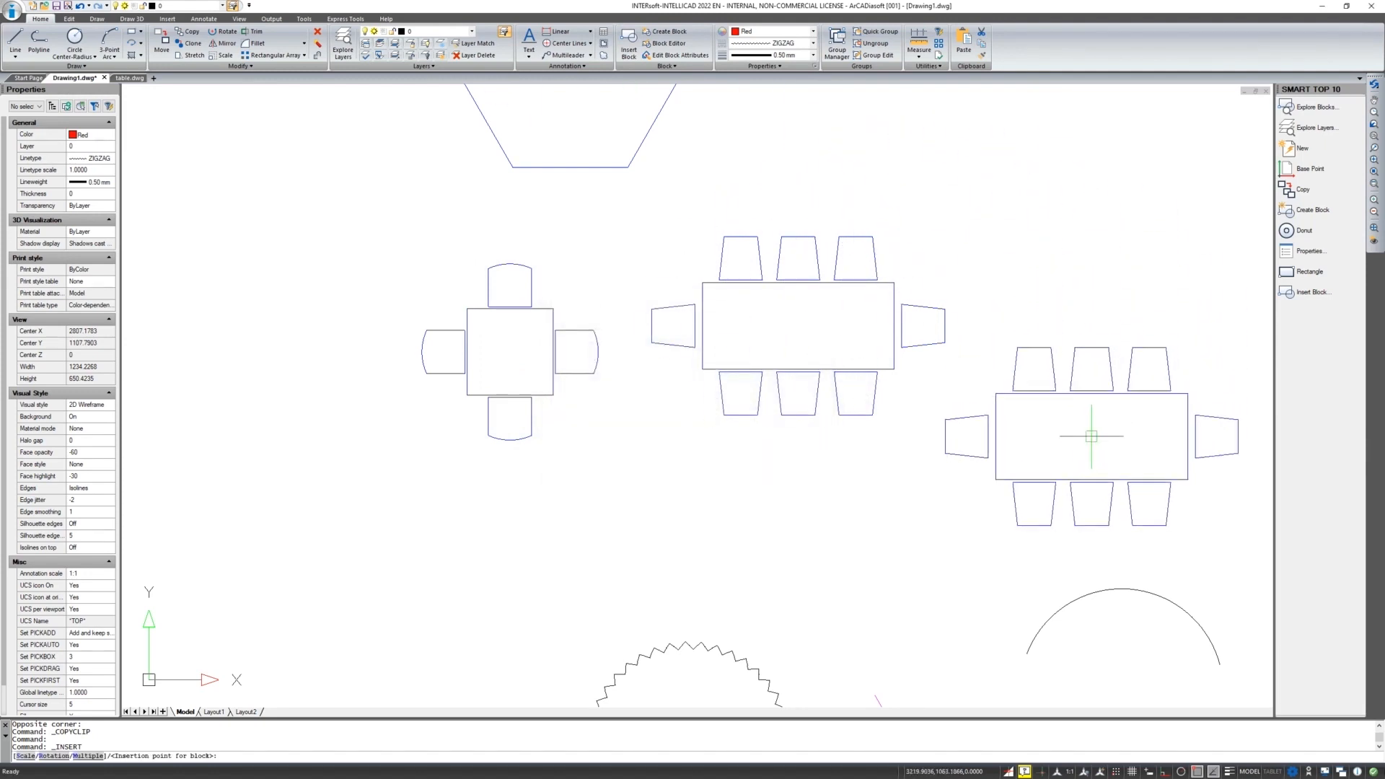
# Place the table block beyond the existing eight-chair set at the default scale factor of 1, rotated so the table stands vertically
pyautogui.moveTo(1060, 425); pyautogui.dragTo(685, 431, button='middle')
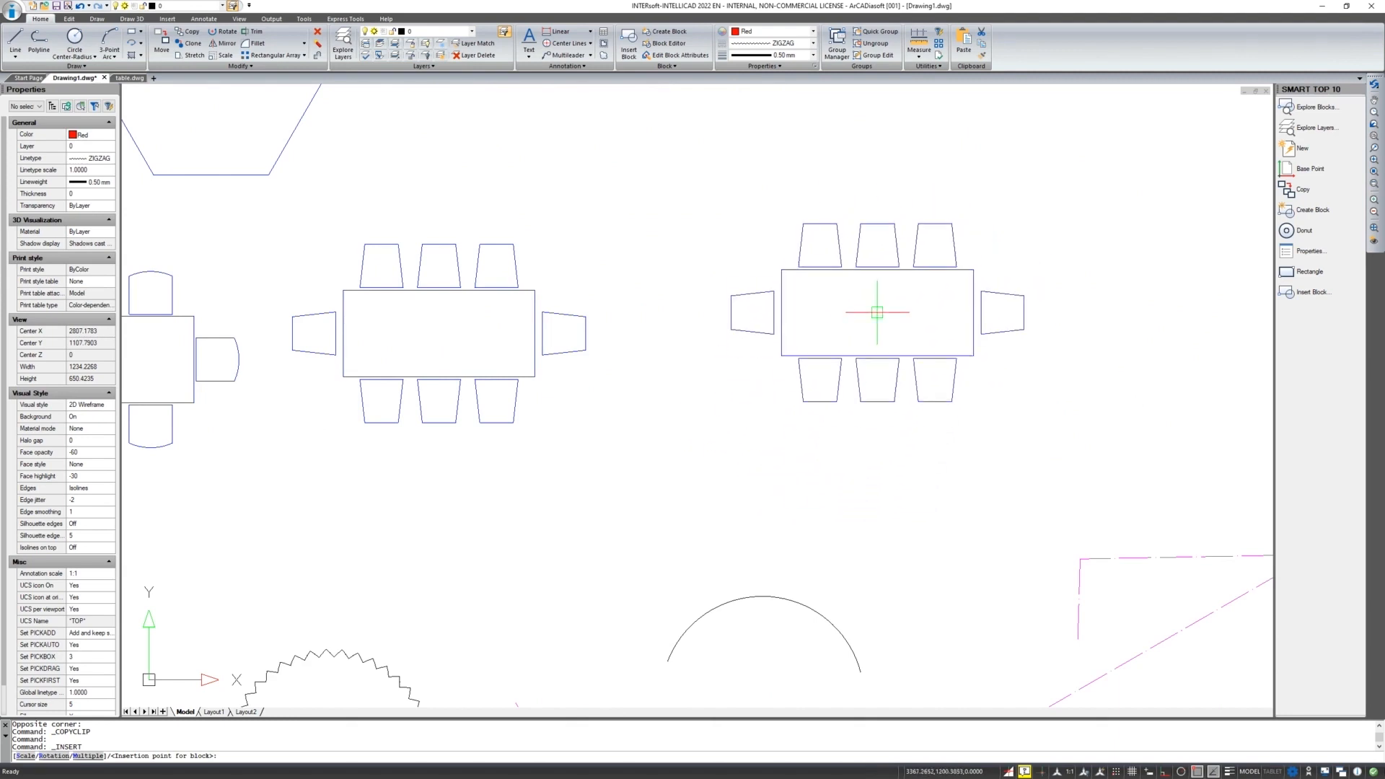
pyautogui.click(872, 300)
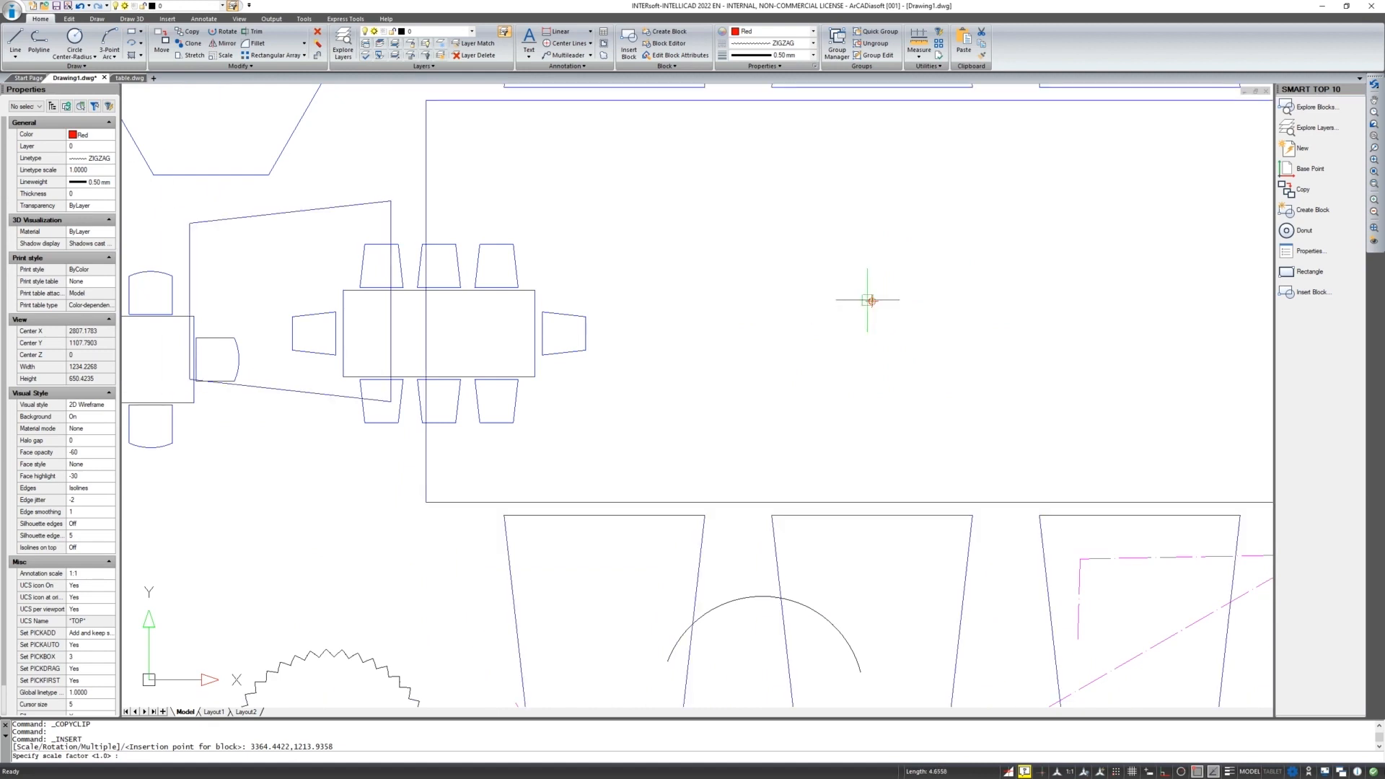
pyautogui.press('Return')
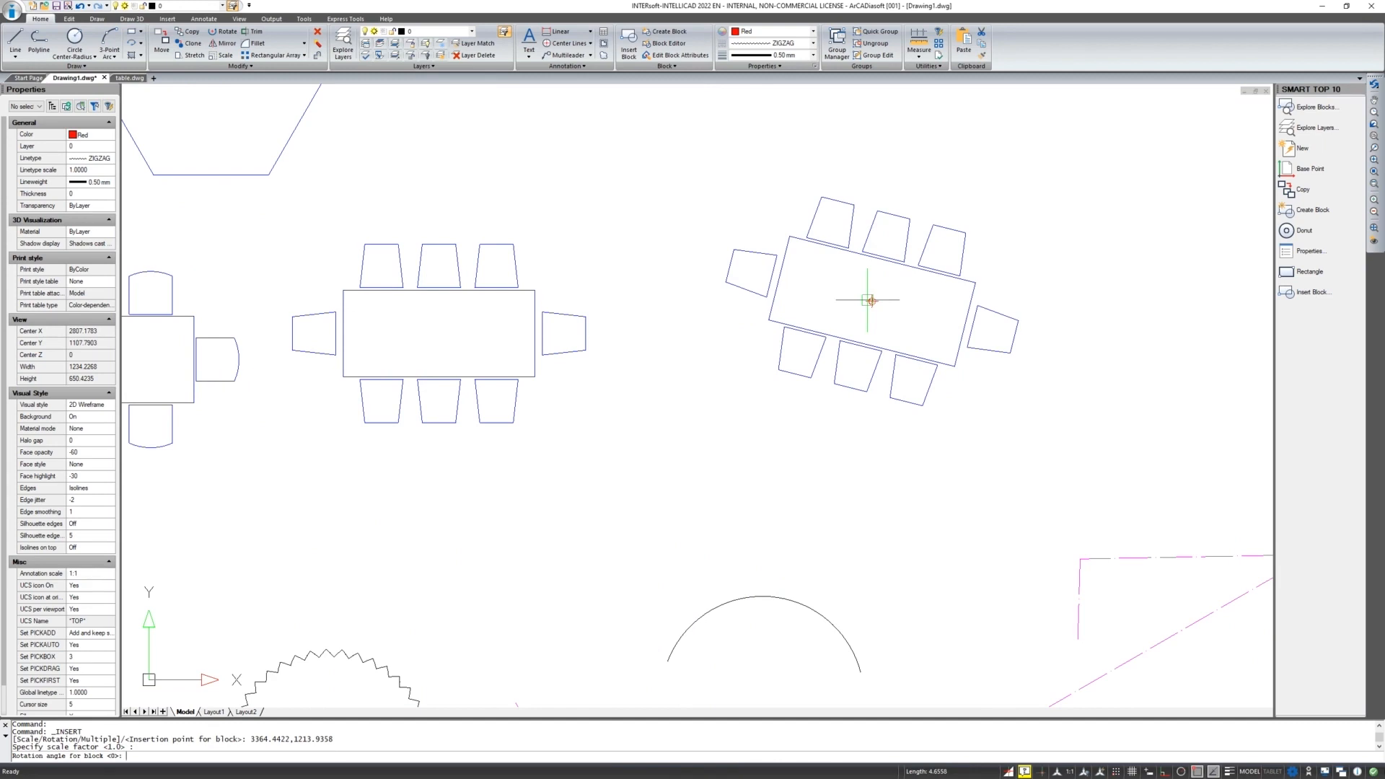
pyautogui.click(889, 489)
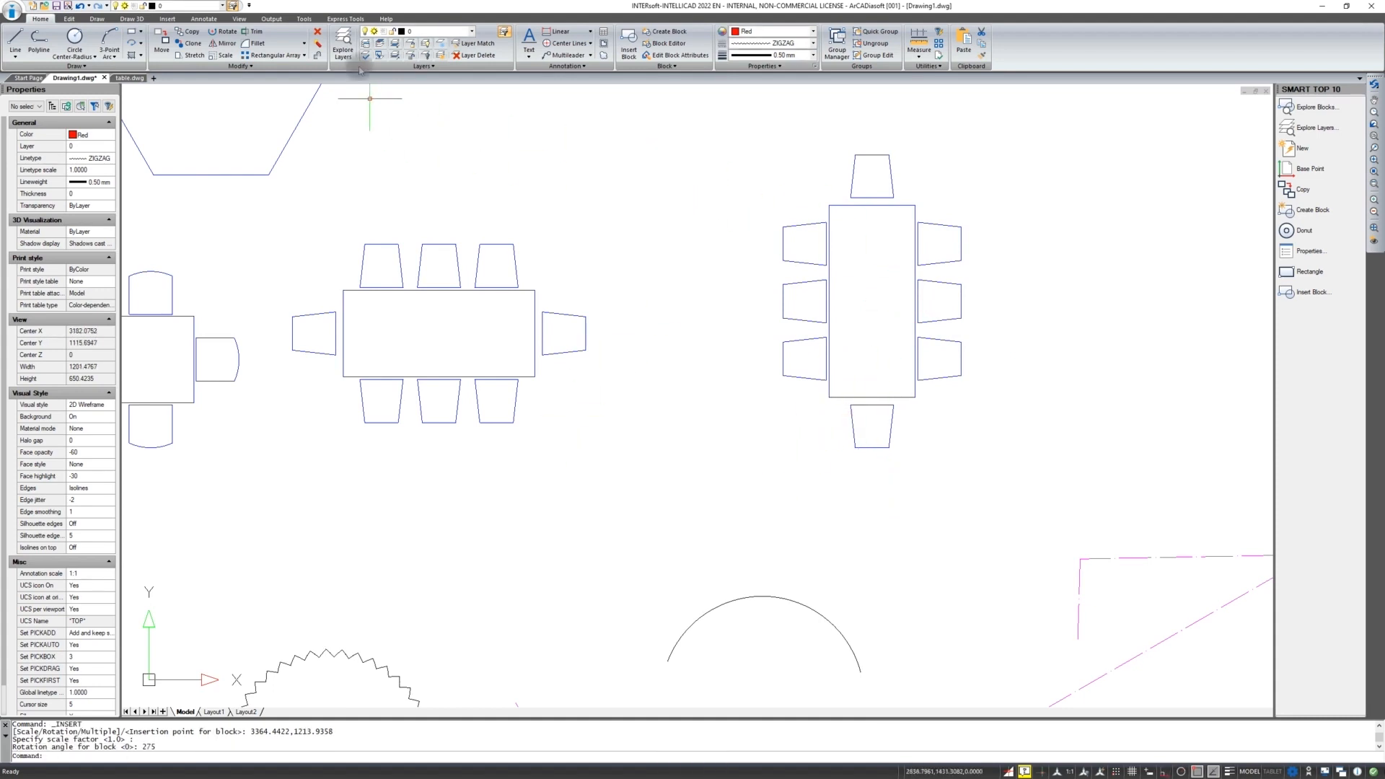
# Open the explorer for the drawing's blocks and undock it as a floating window
pyautogui.click(303, 19)
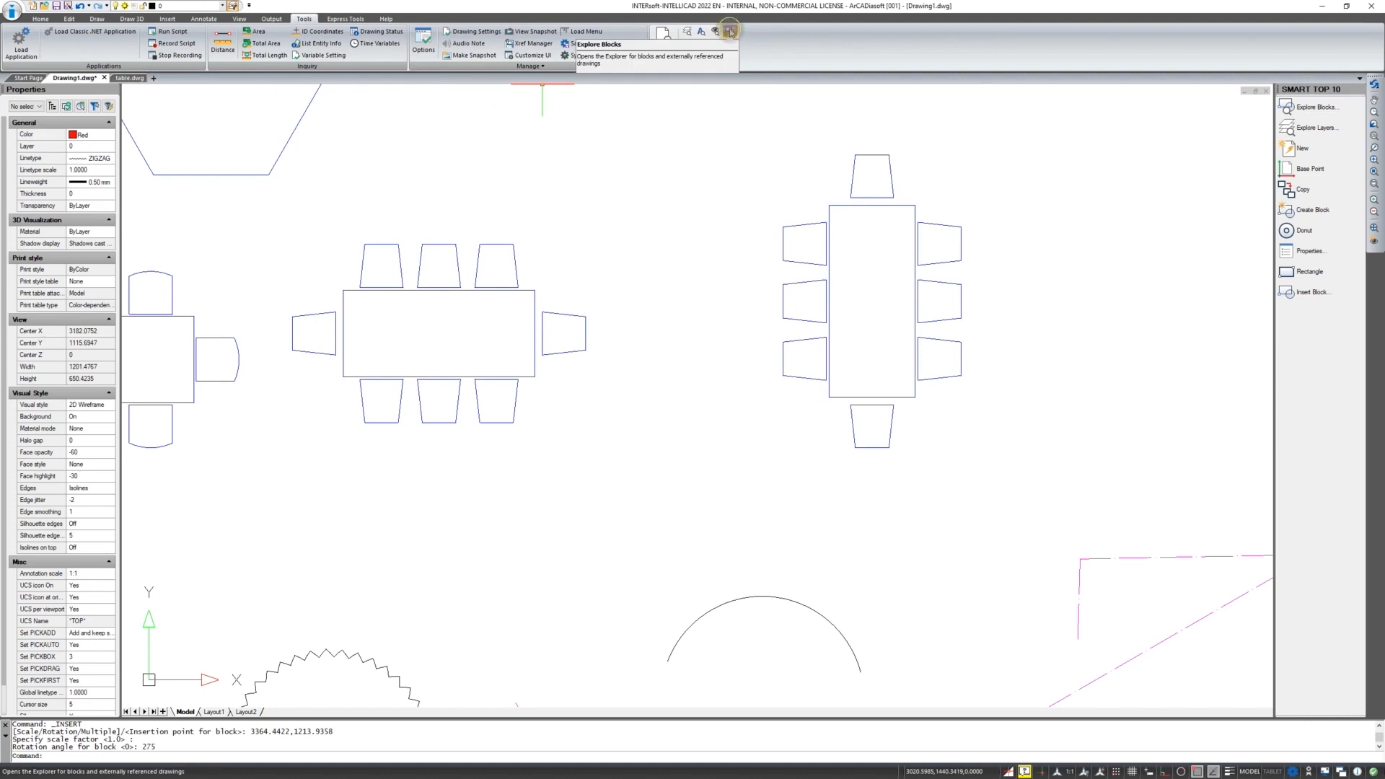
pyautogui.click(730, 32)
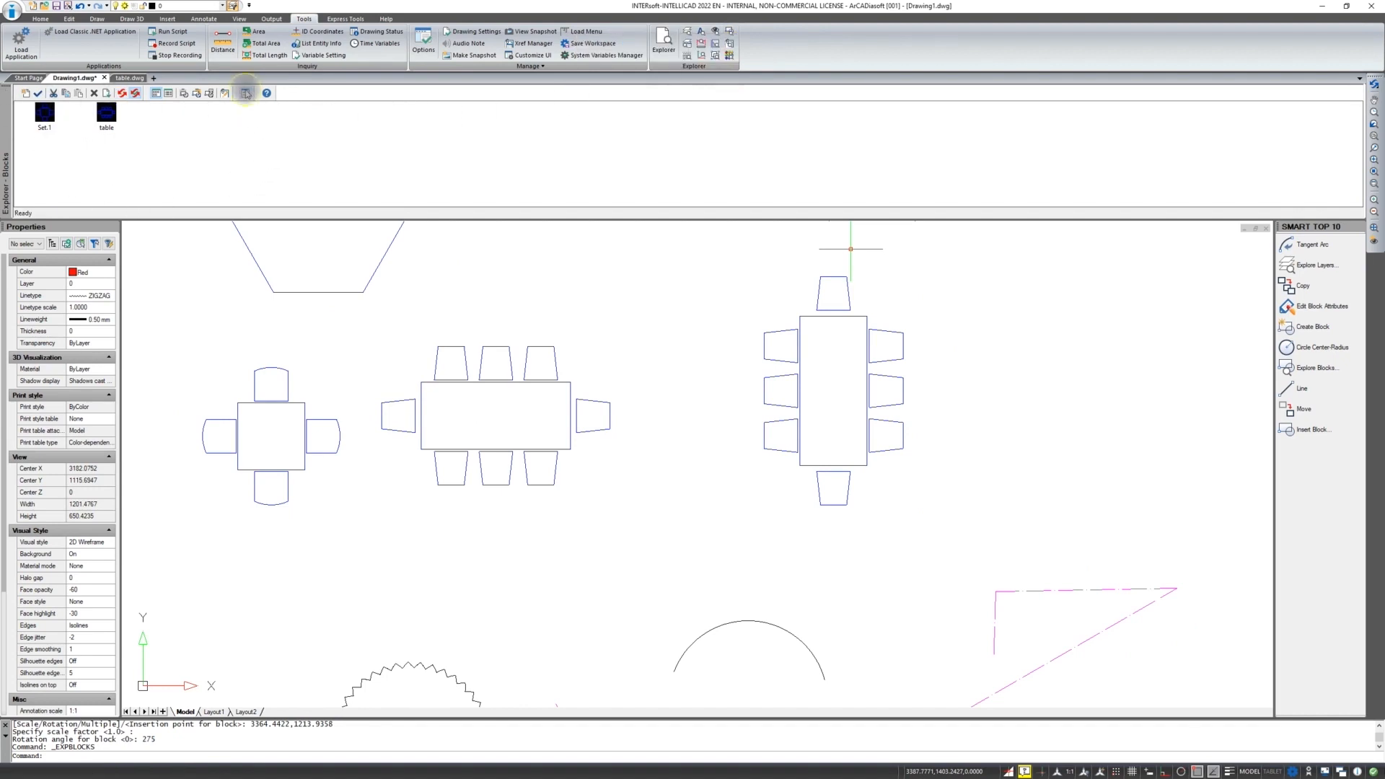
pyautogui.click(246, 93)
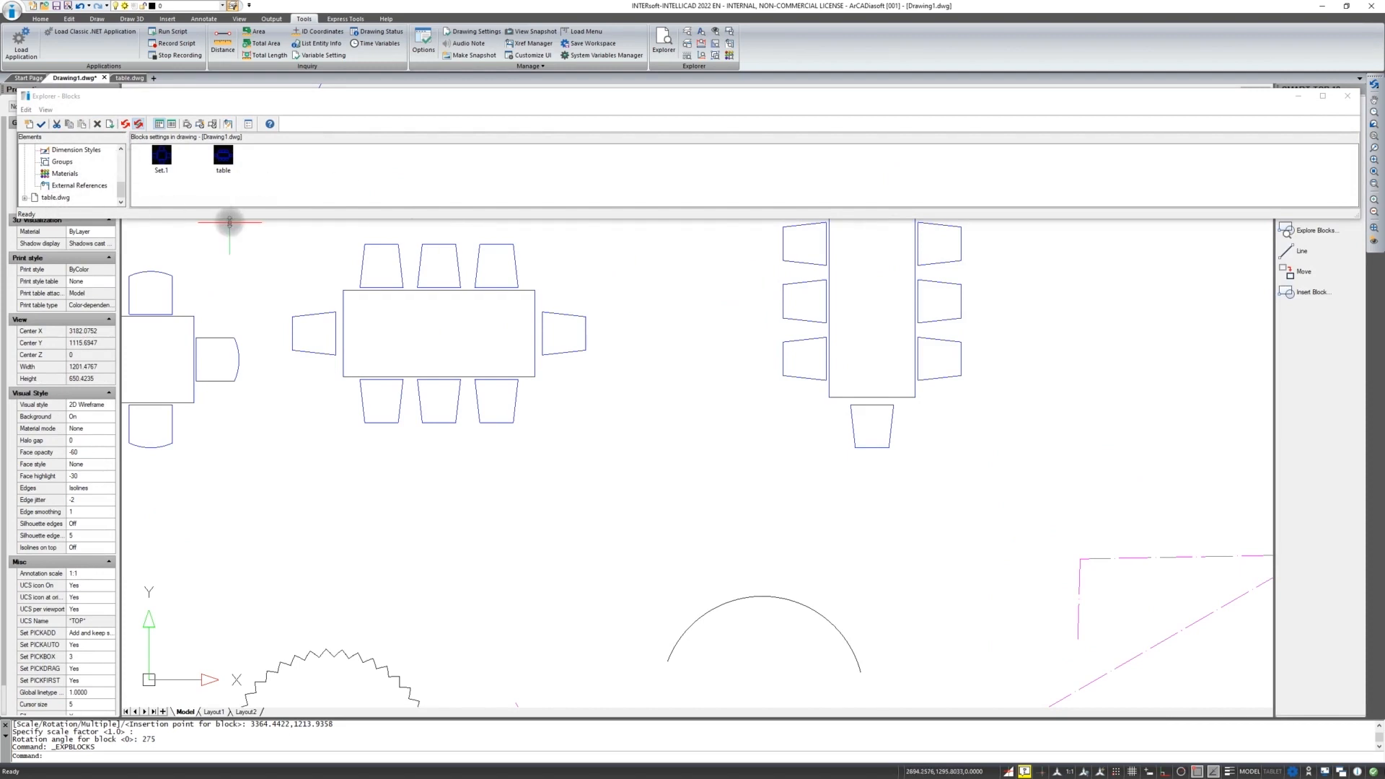
# Resize the block explorer to a compact window, show Drawing1's blocks, and position it over the middle of the drawing
pyautogui.moveTo(230, 221); pyautogui.dragTo(241, 396)
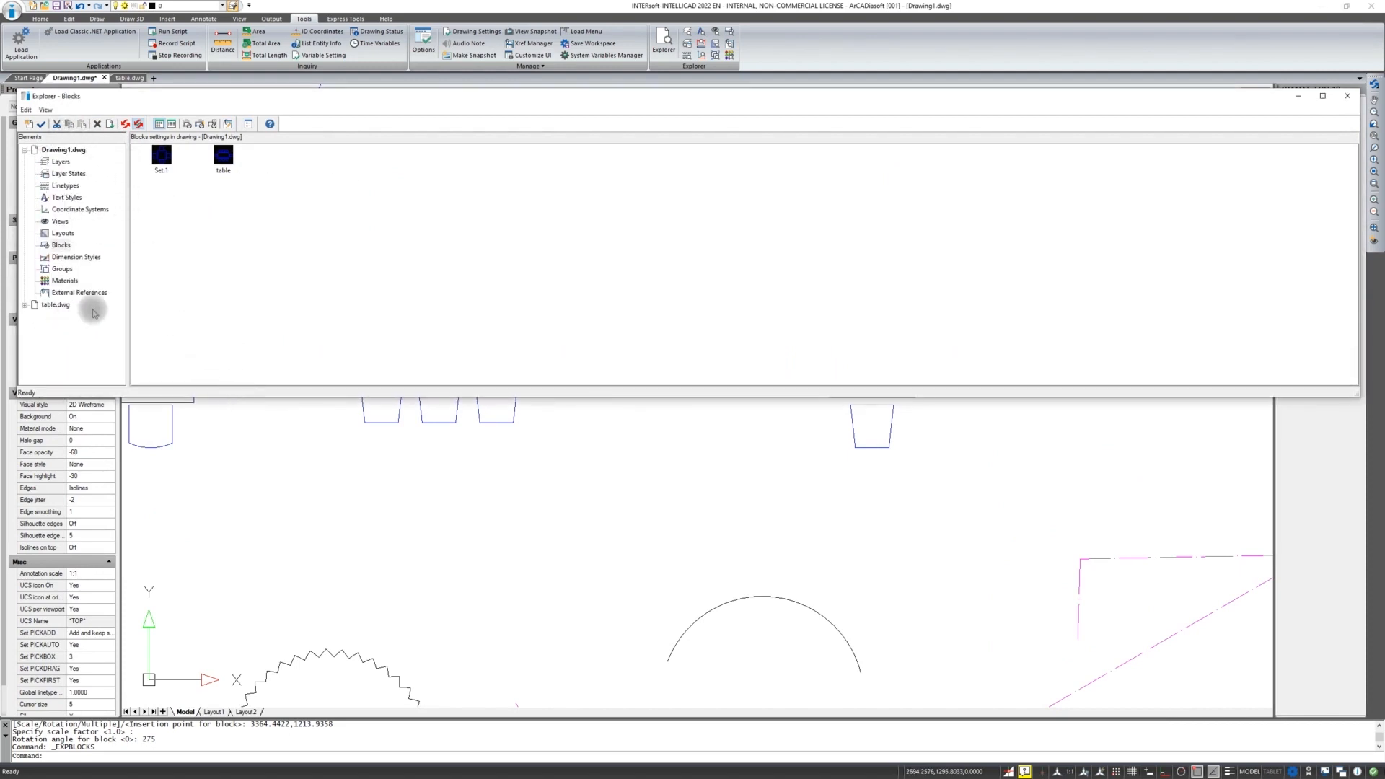
pyautogui.click(1369, 189)
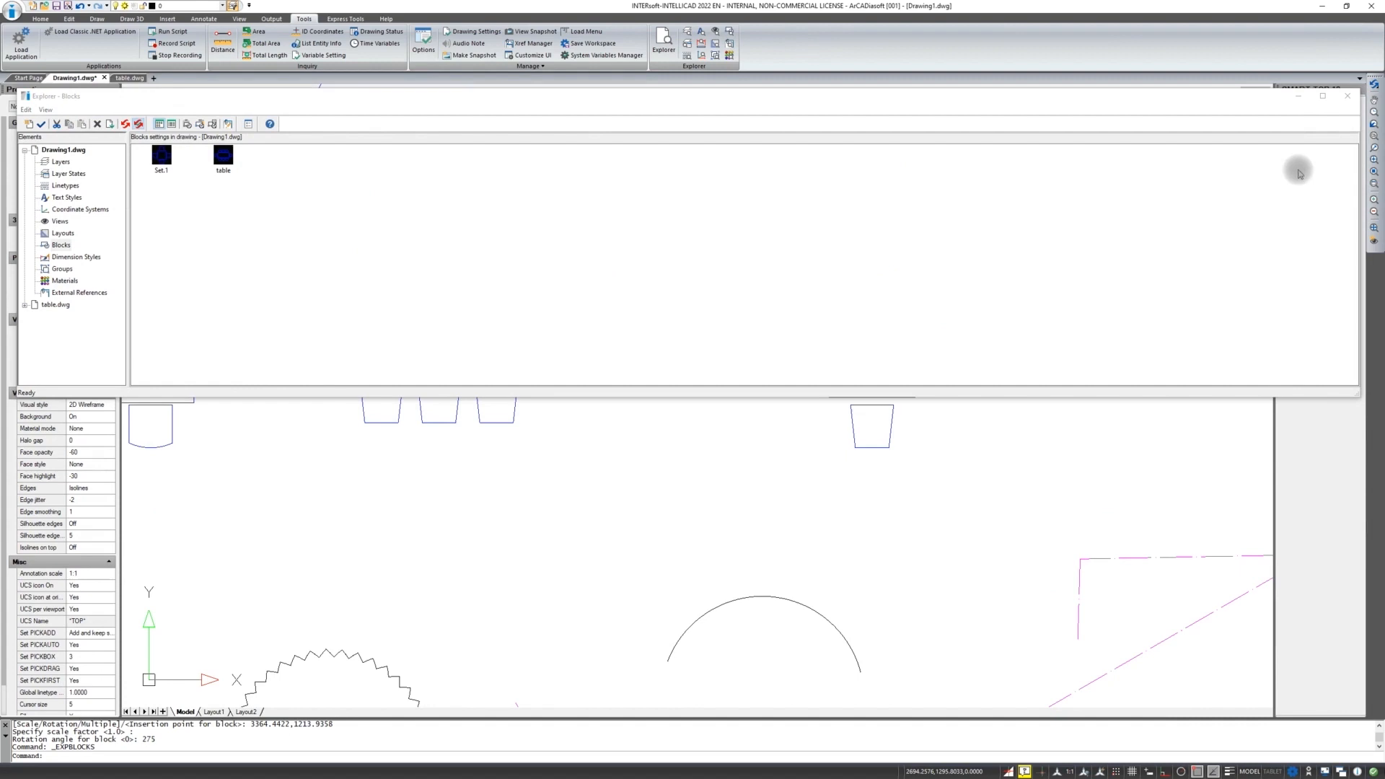
pyautogui.click(1358, 183)
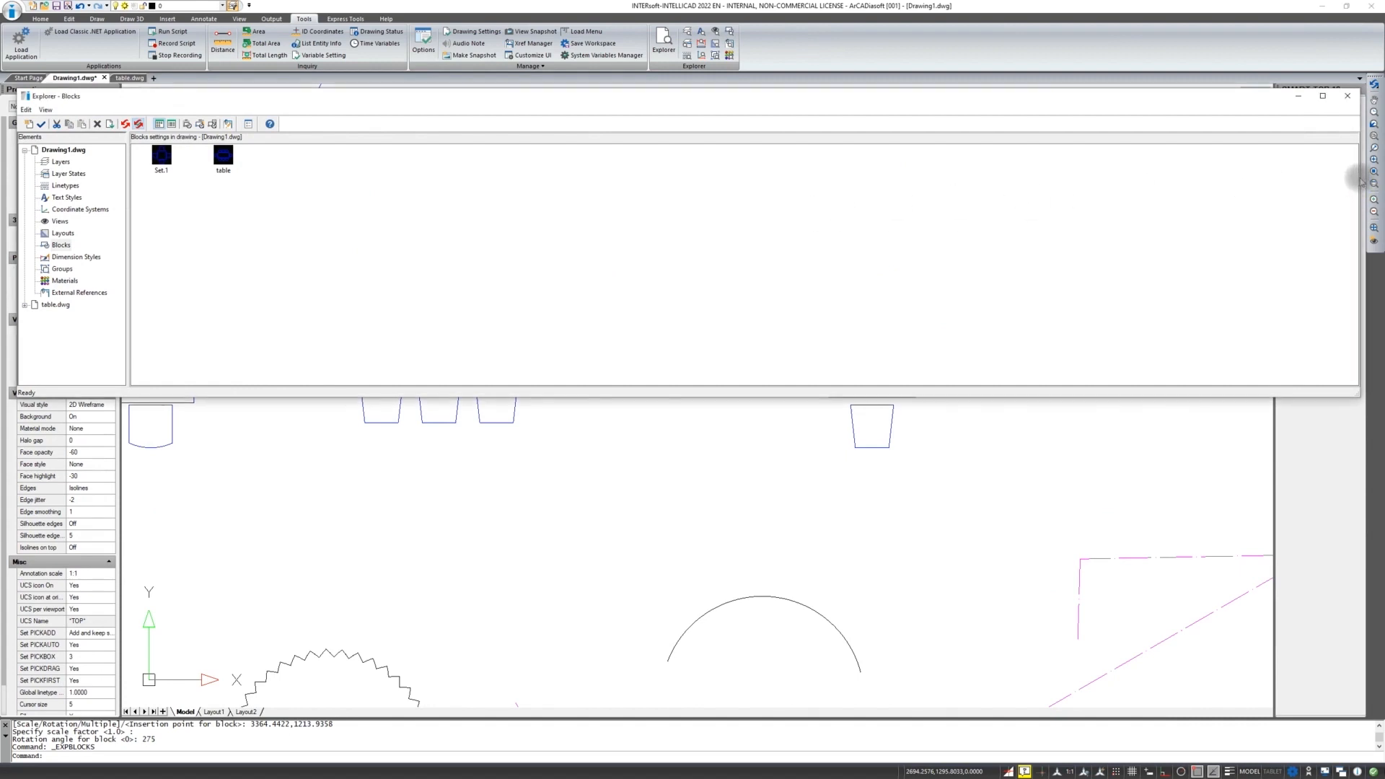
pyautogui.moveTo(1360, 175)
pyautogui.mouseDown()
pyautogui.moveTo(915, 186)
pyautogui.moveTo(407, 224)
pyautogui.mouseUp()
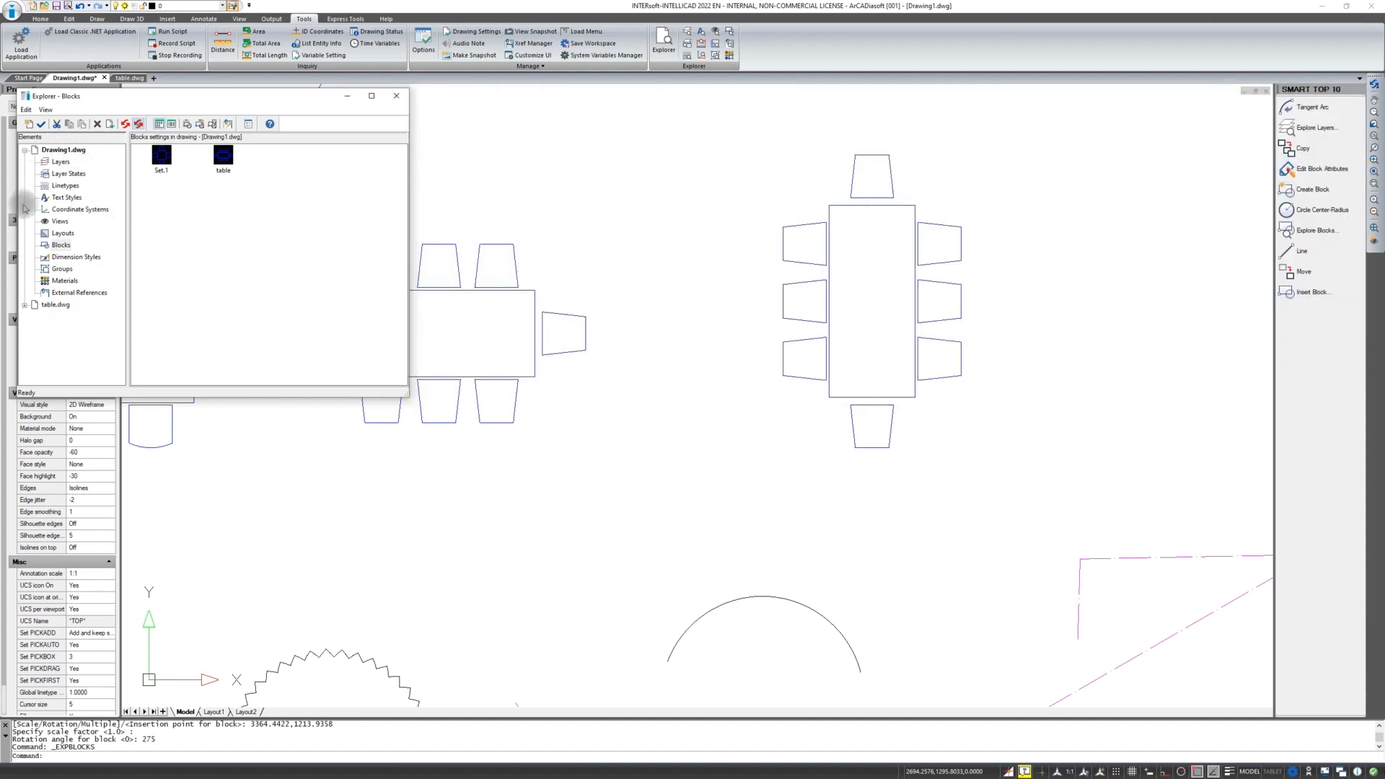
pyautogui.click(62, 245)
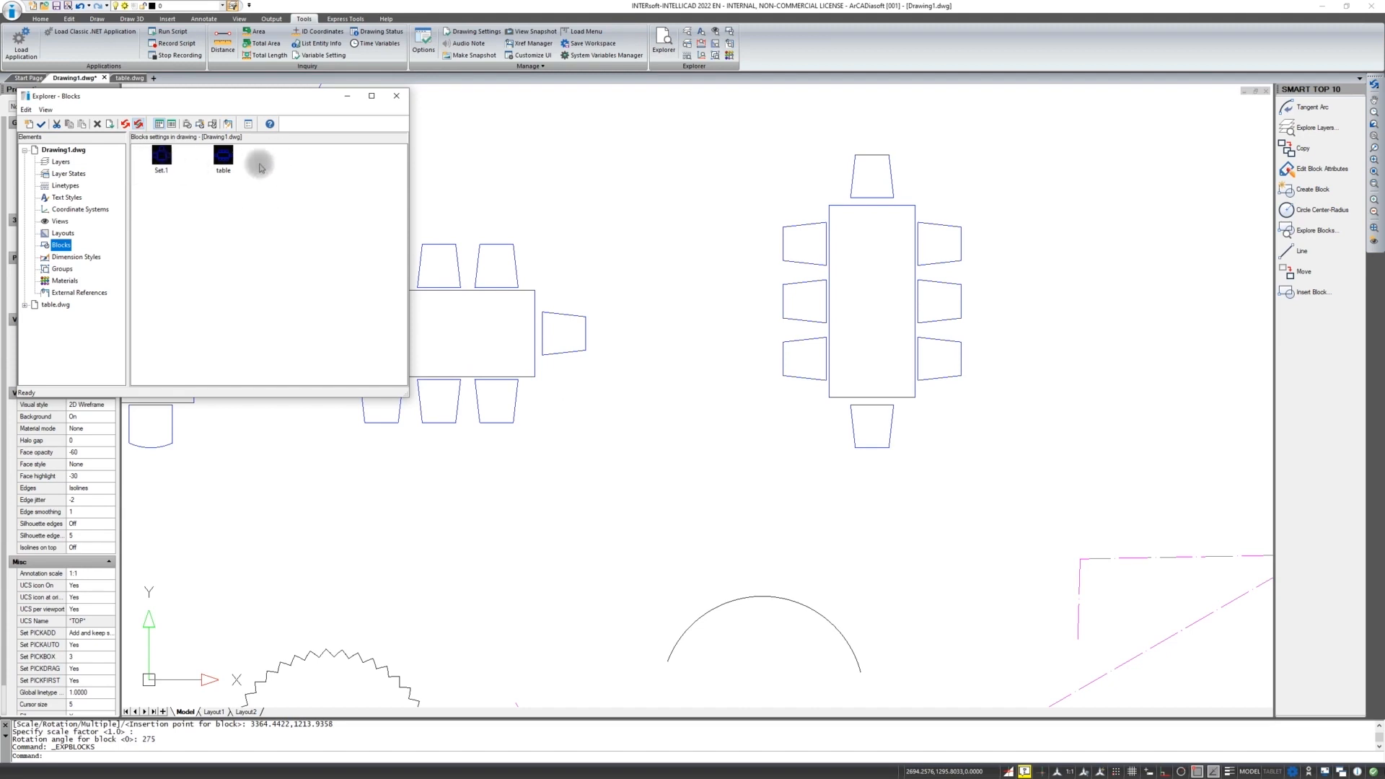
pyautogui.moveTo(330, 95); pyautogui.dragTo(749, 209)
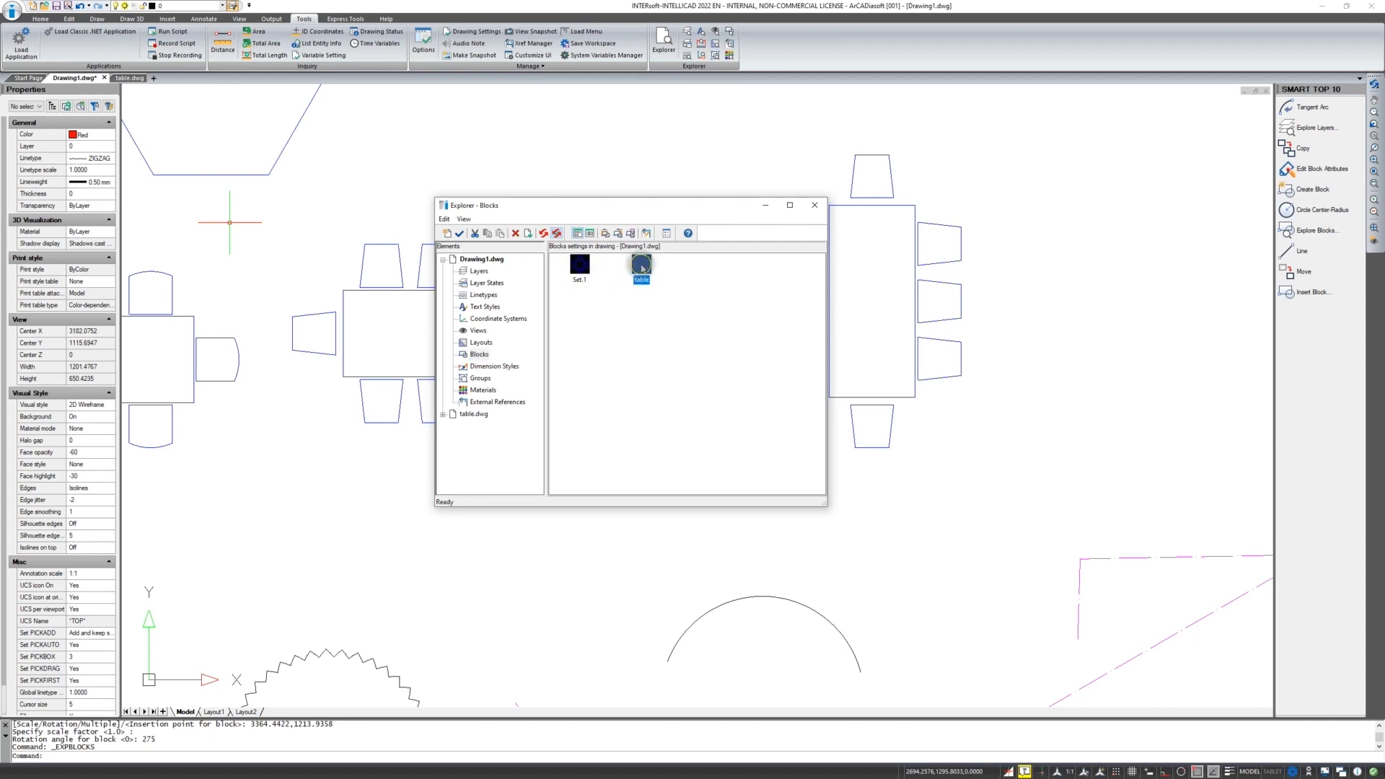
# Insert the Set.1 block from the explorer between and below the two eight-chair sets, at scale factor 1, rotated 45 degrees
pyautogui.click(577, 271)
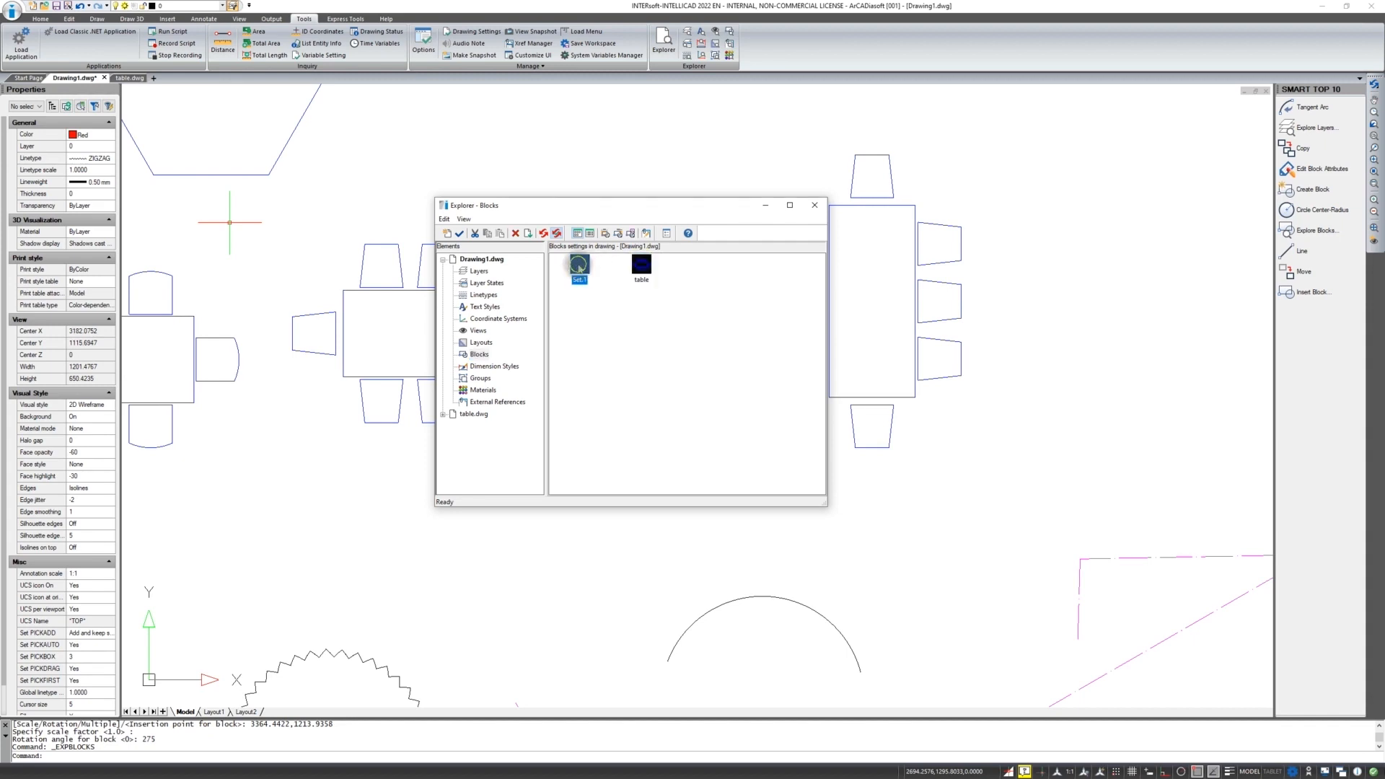
pyautogui.doubleClick(579, 265)
pyautogui.scroll(-5, 588, 300)
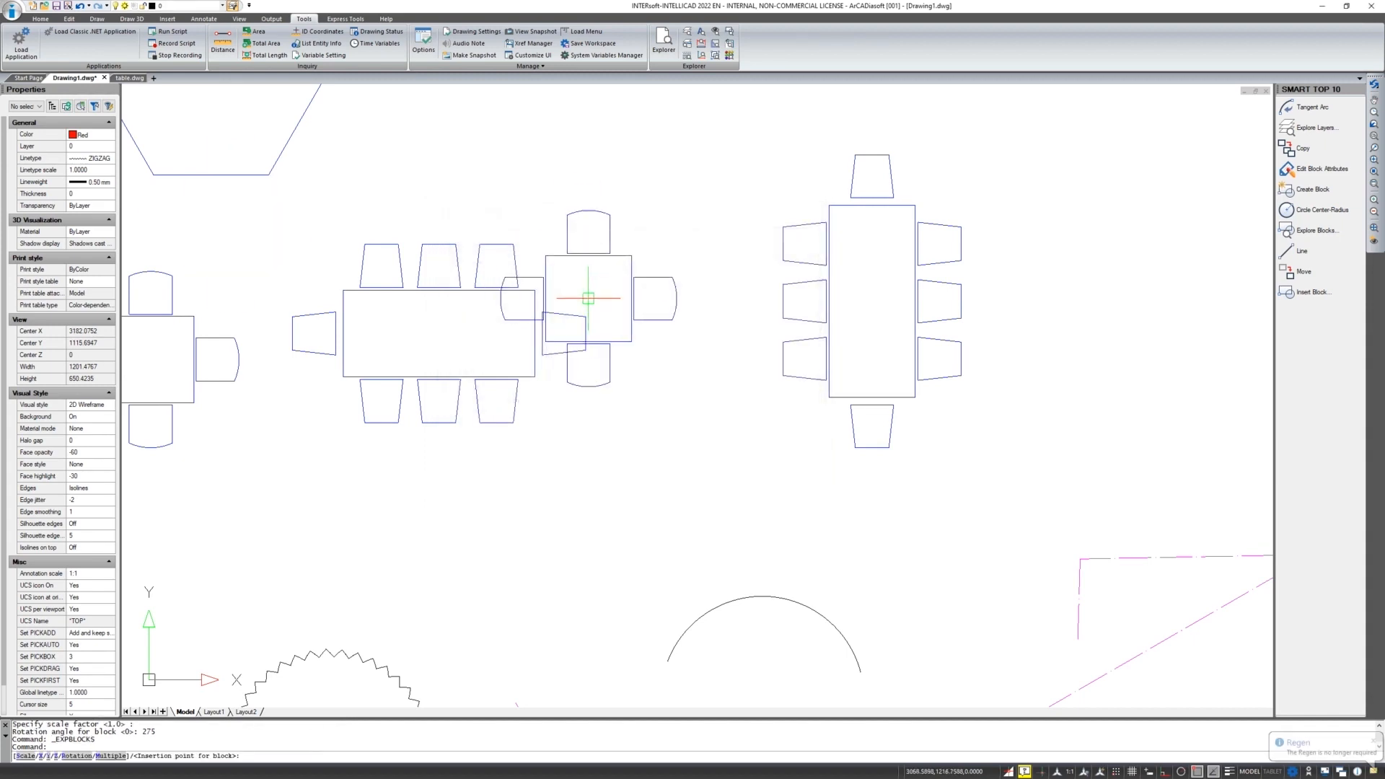
pyautogui.click(622, 372)
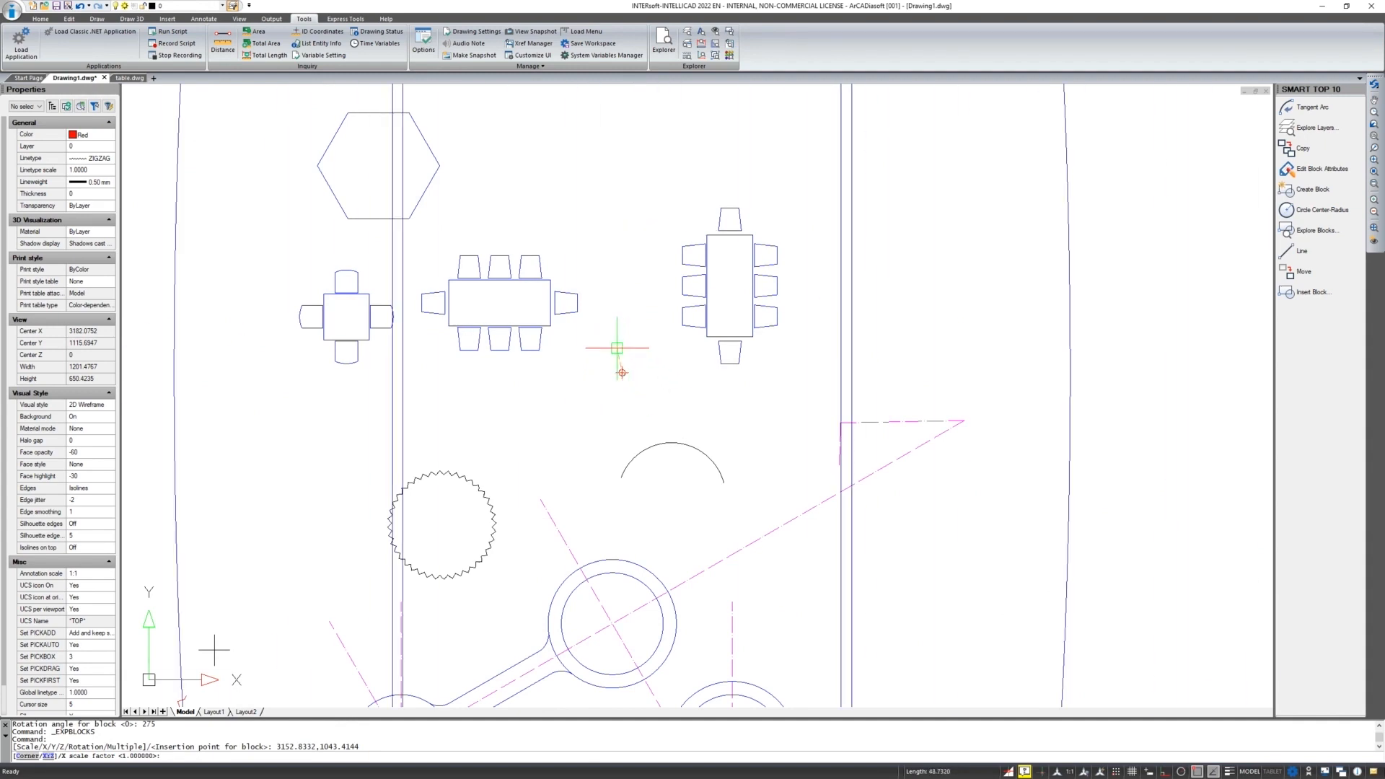
pyautogui.press('Return')
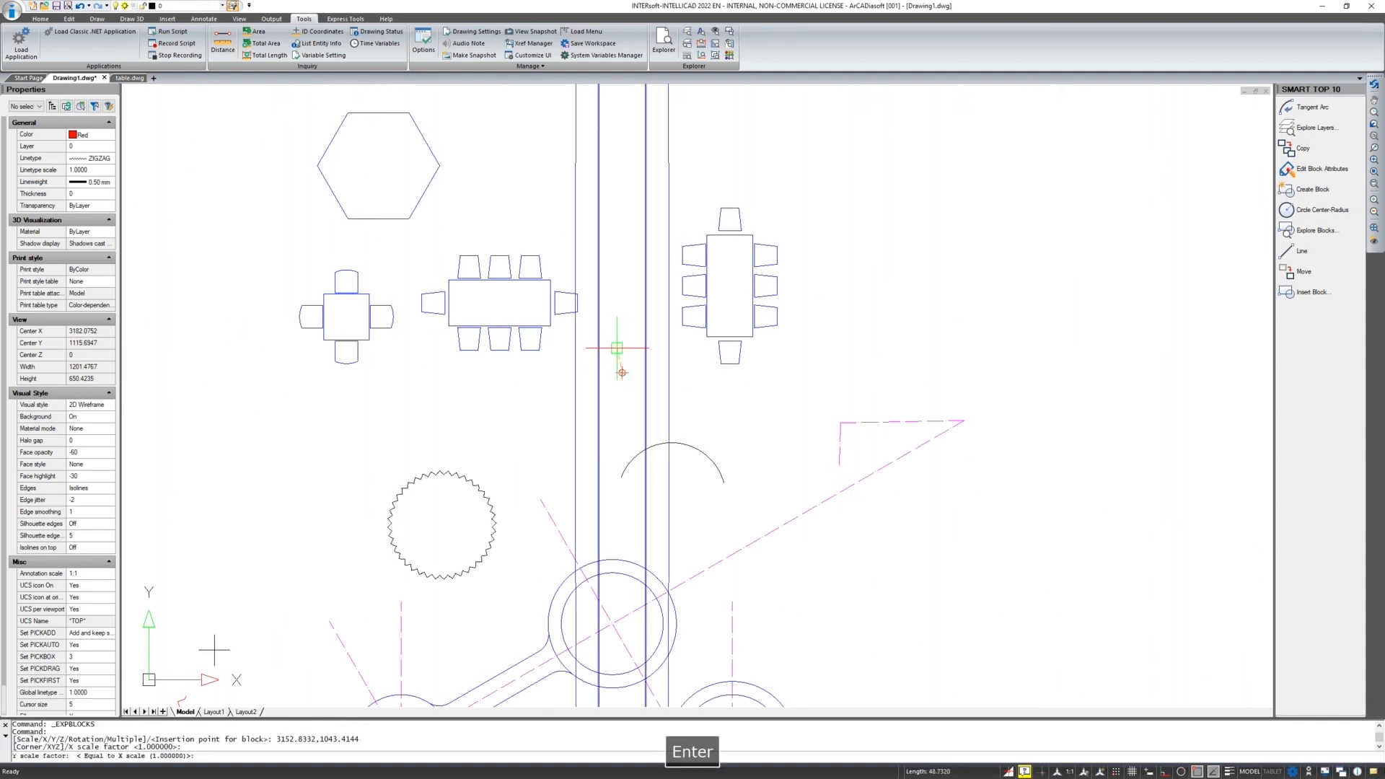
pyautogui.press('Return')
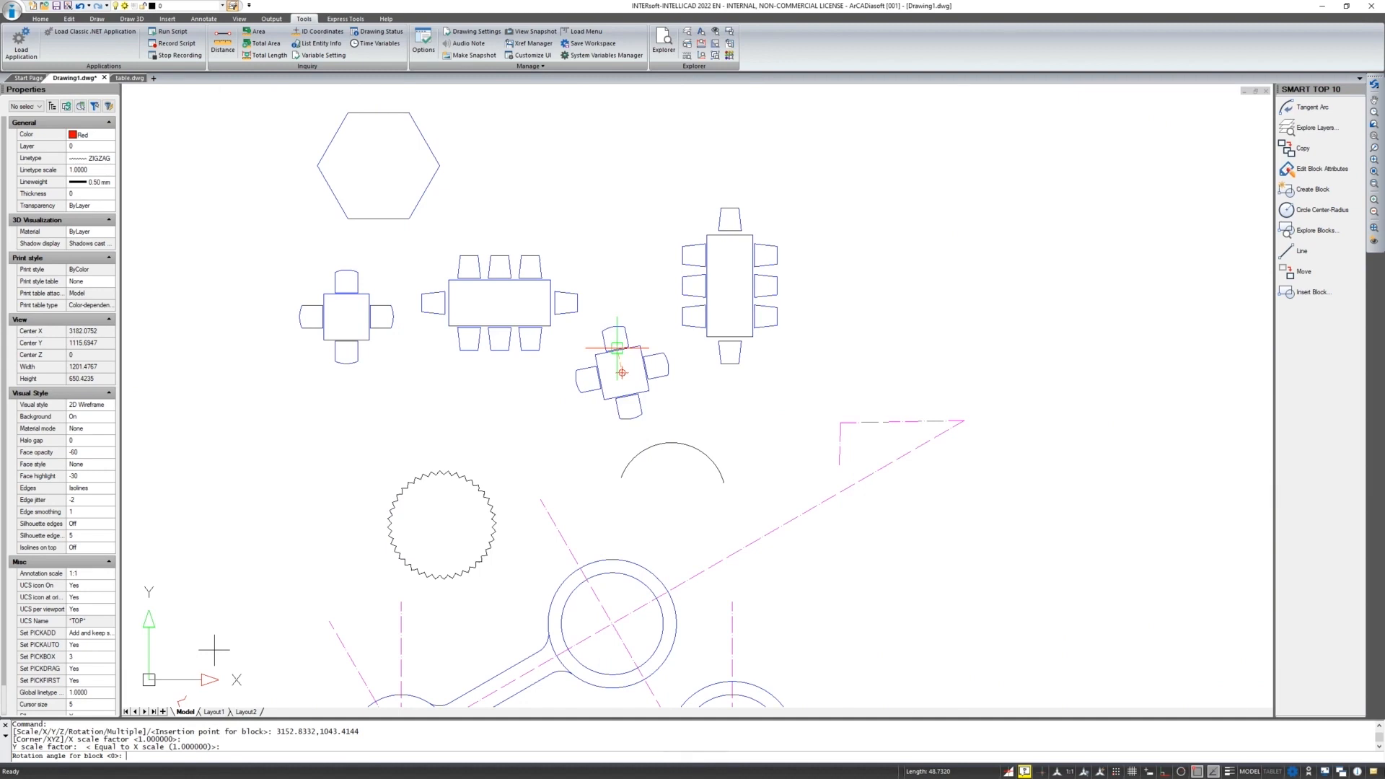
pyautogui.write('45')
pyautogui.press('Return')
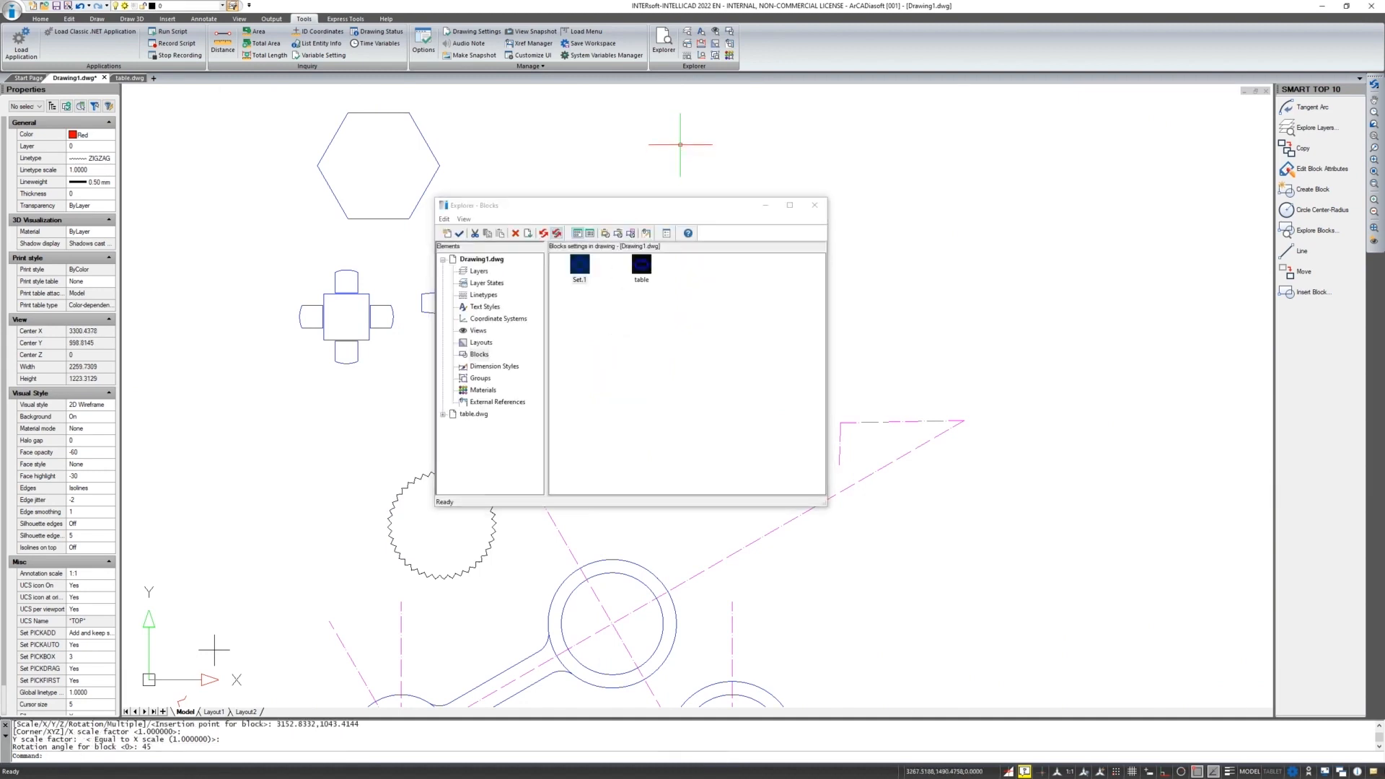
# Move the block explorer clear of the inserted sets and close it
pyautogui.moveTo(785, 206); pyautogui.dragTo(1100, 197)
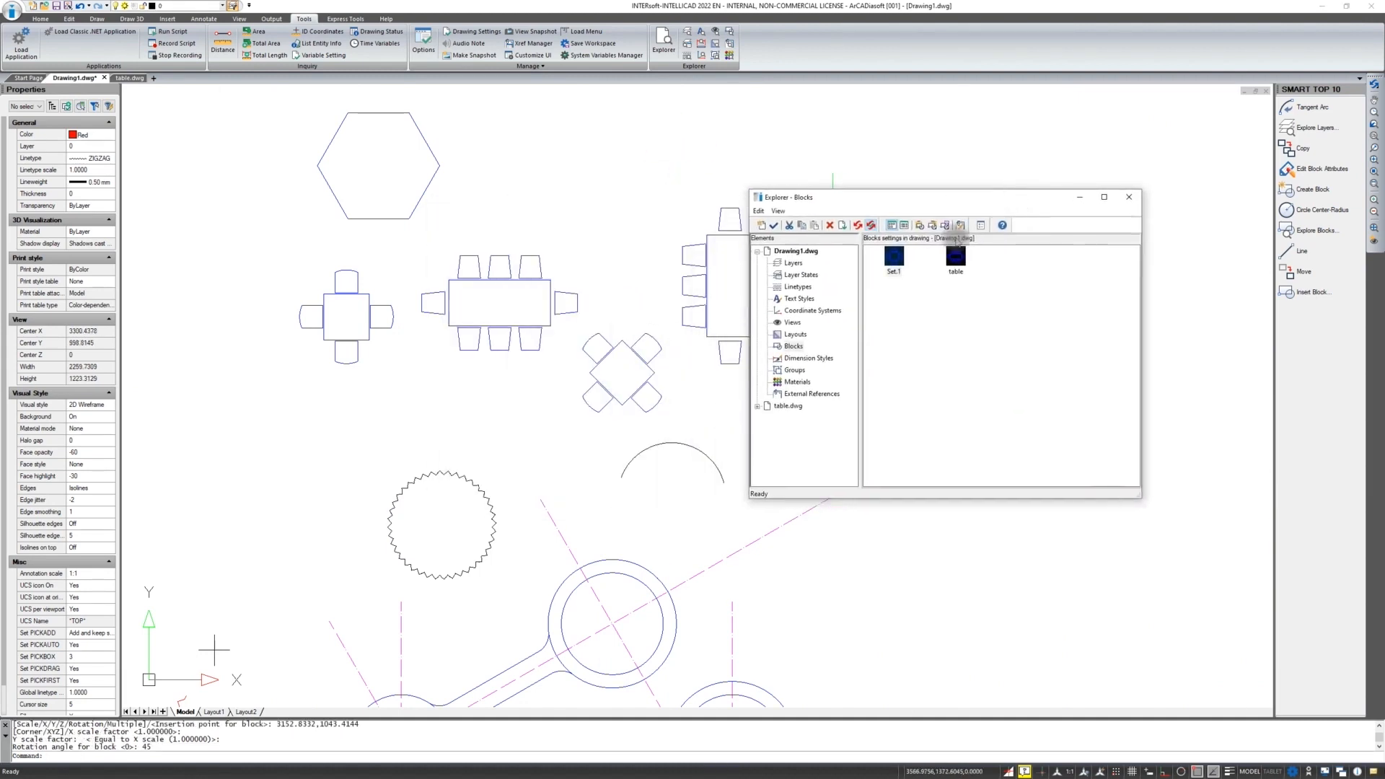
pyautogui.click(1129, 197)
pyautogui.scroll(-2, 693, 370)
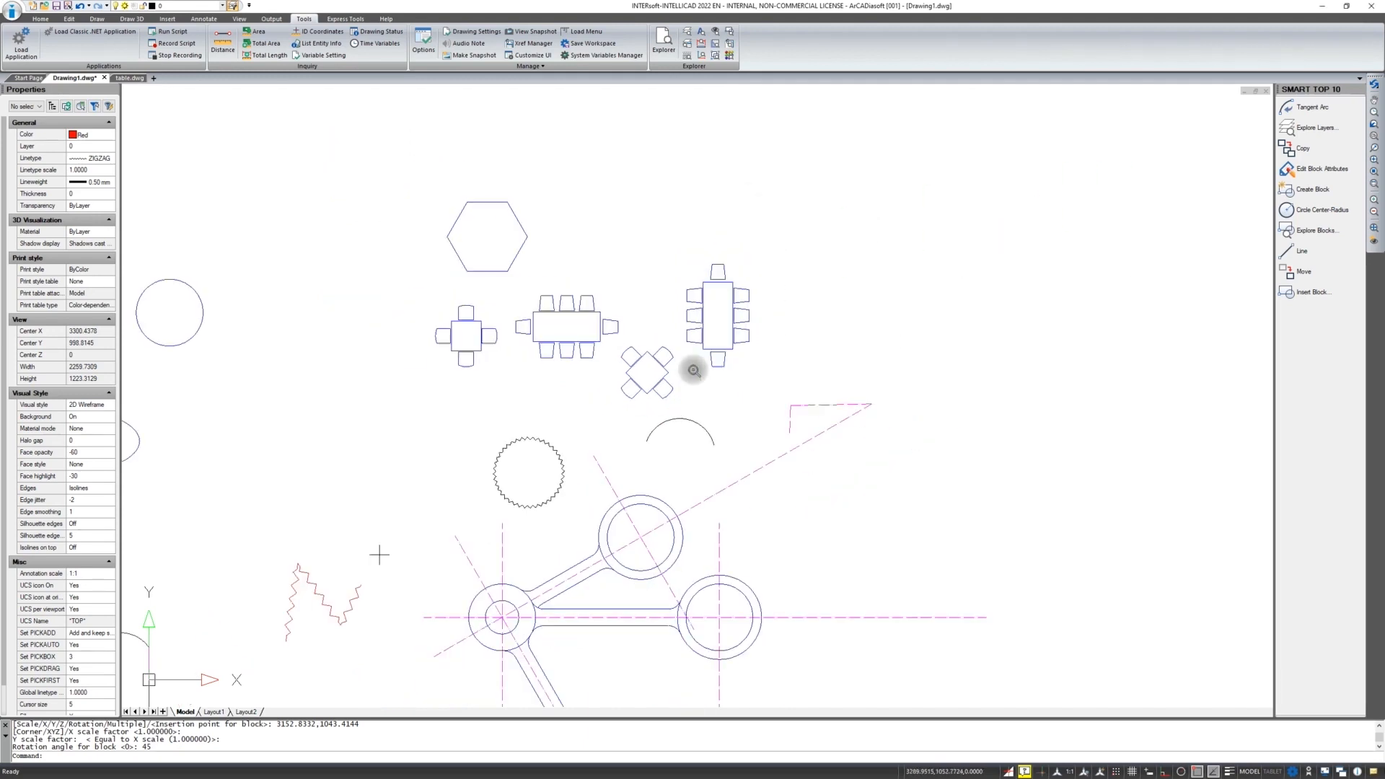
# Copy only the horizontal eight-chair set, without the rotated block, using the centre of its table as base point
pyautogui.scroll(2, 521, 319)
pyautogui.click(673, 272)
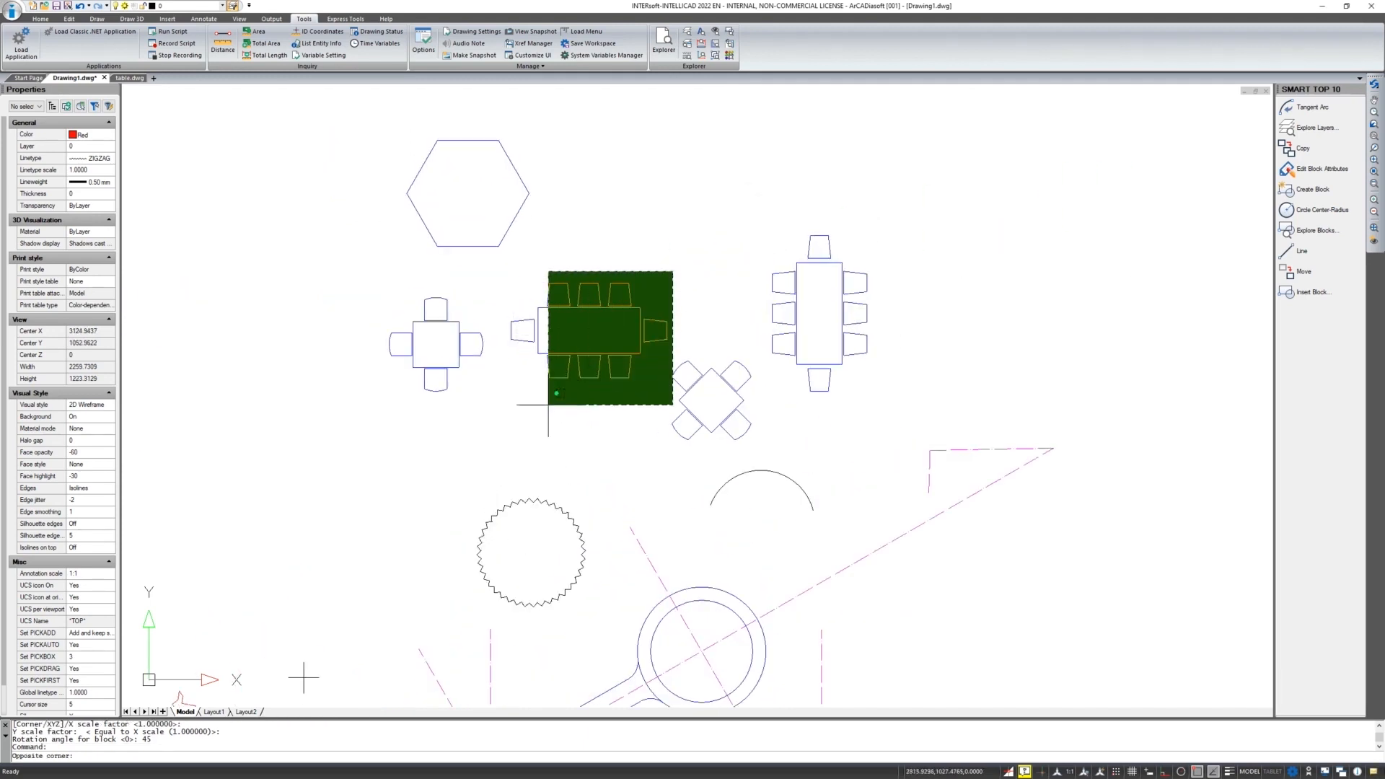
pyautogui.click(503, 396)
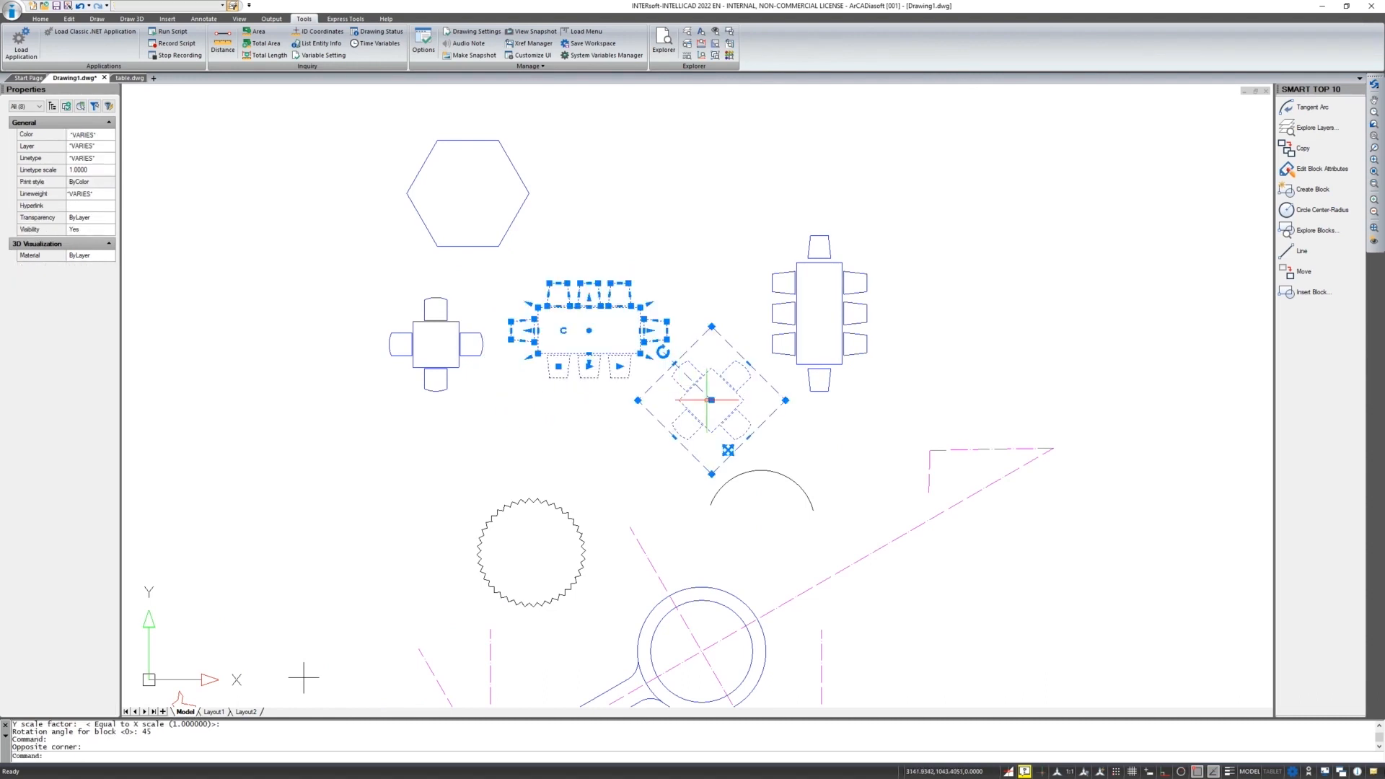
pyautogui.keyDown('shift'); pyautogui.click(715, 372); pyautogui.keyUp('shift')
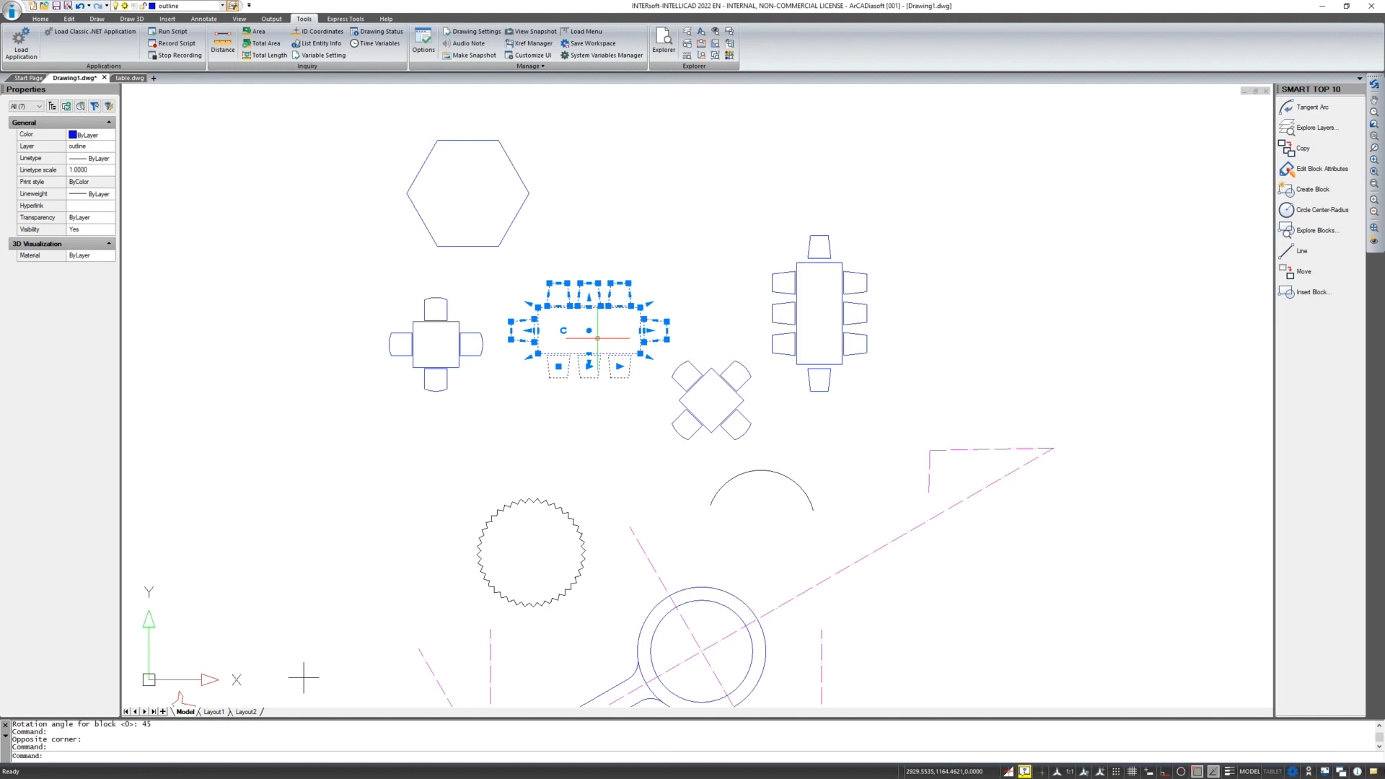
pyautogui.hotkey('ctrl', 'shift', 'c')
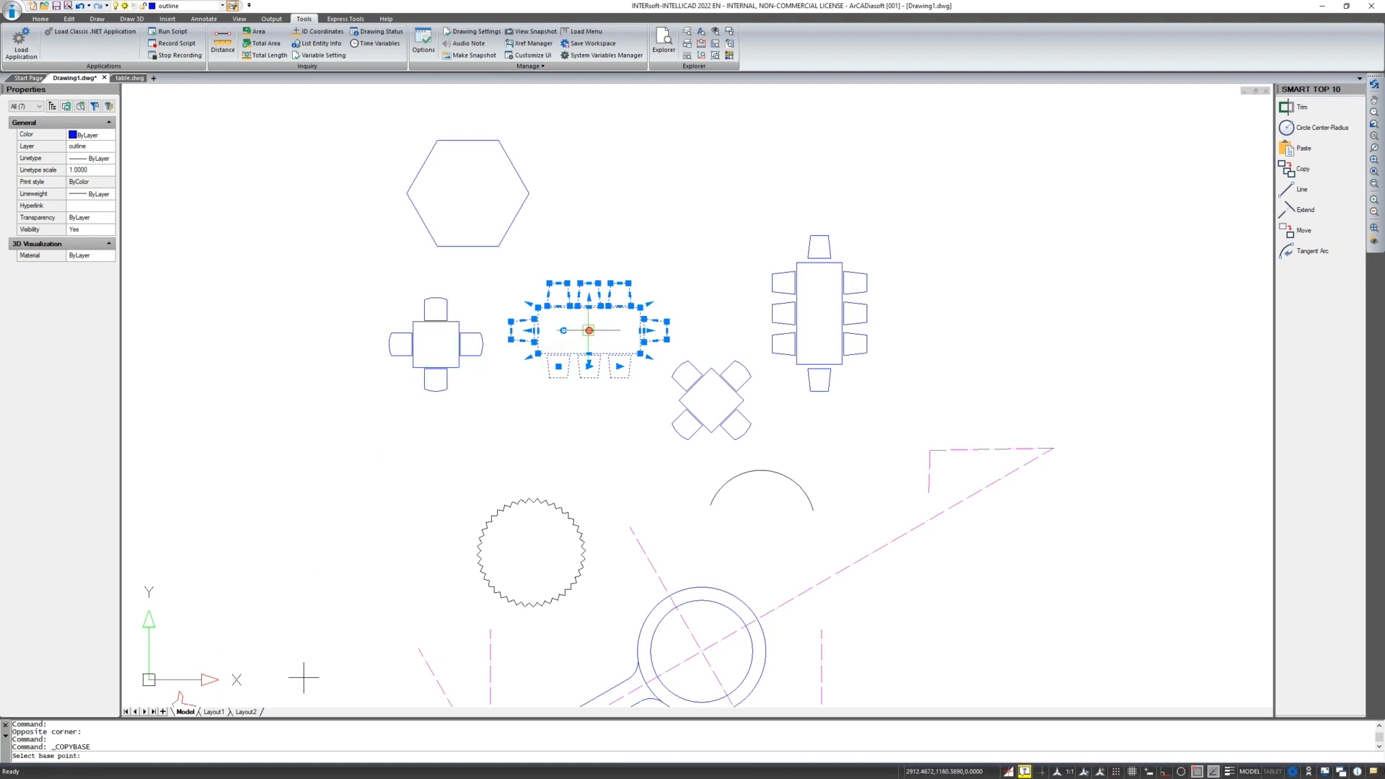
pyautogui.click(591, 329)
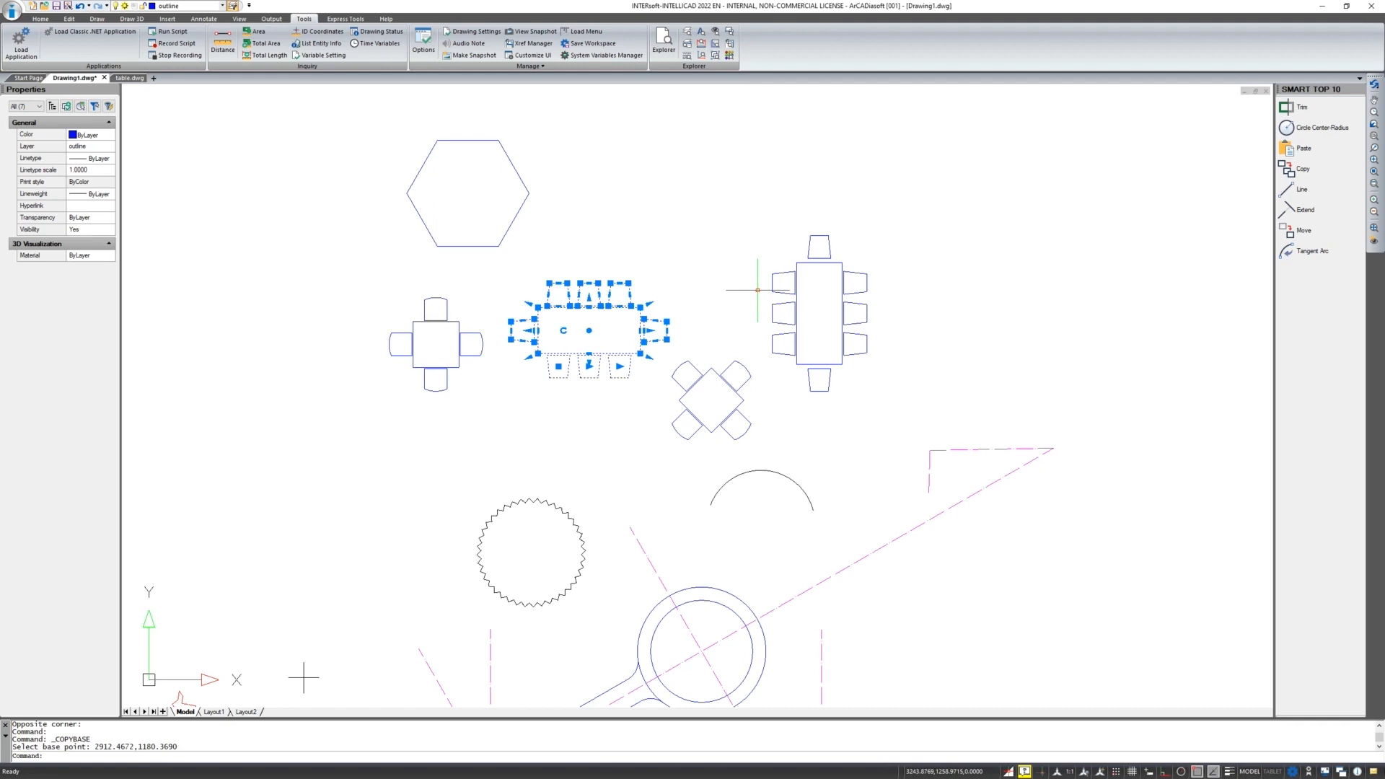
# Paste the copied set as a block beyond the vertical table and check the drawing's blocks in the explorer
pyautogui.hotkey('ctrl', 'shift', 'v')
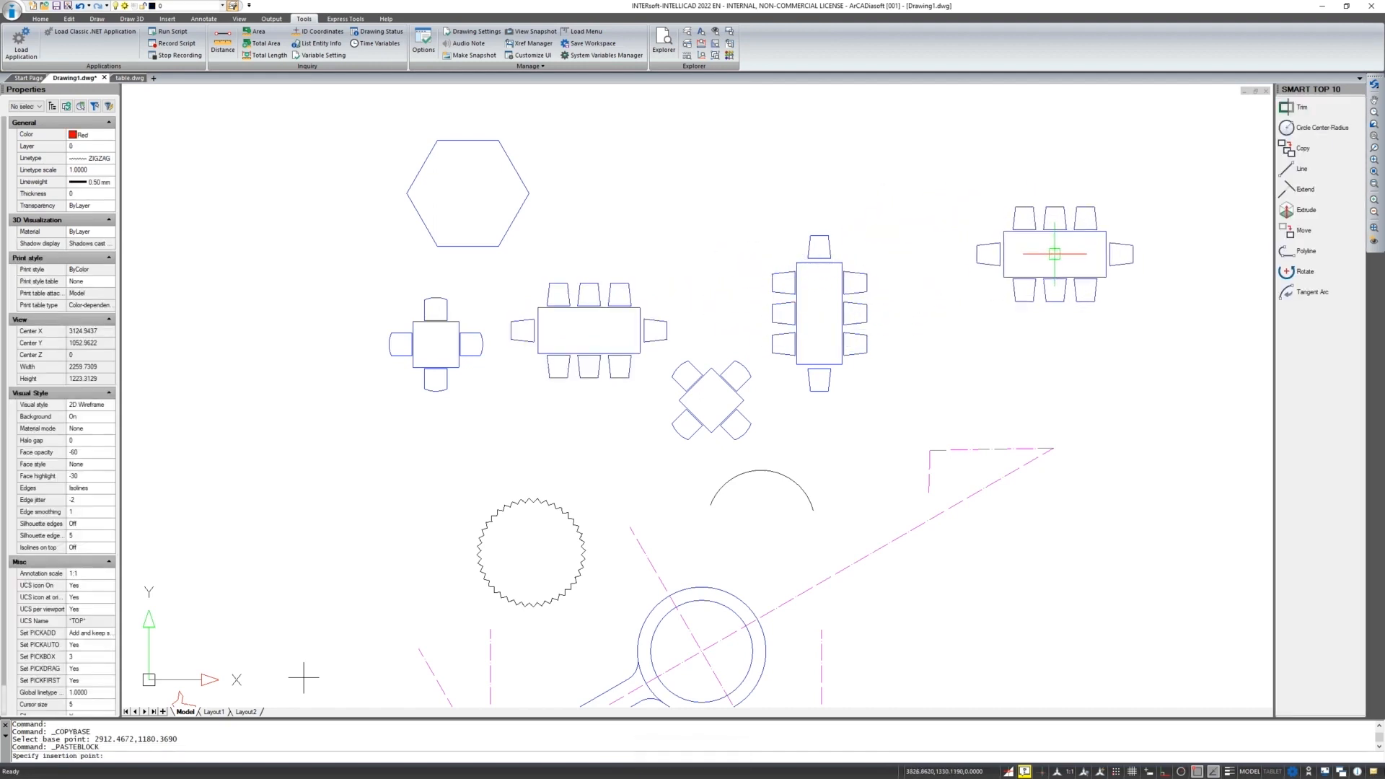
pyautogui.click(1053, 264)
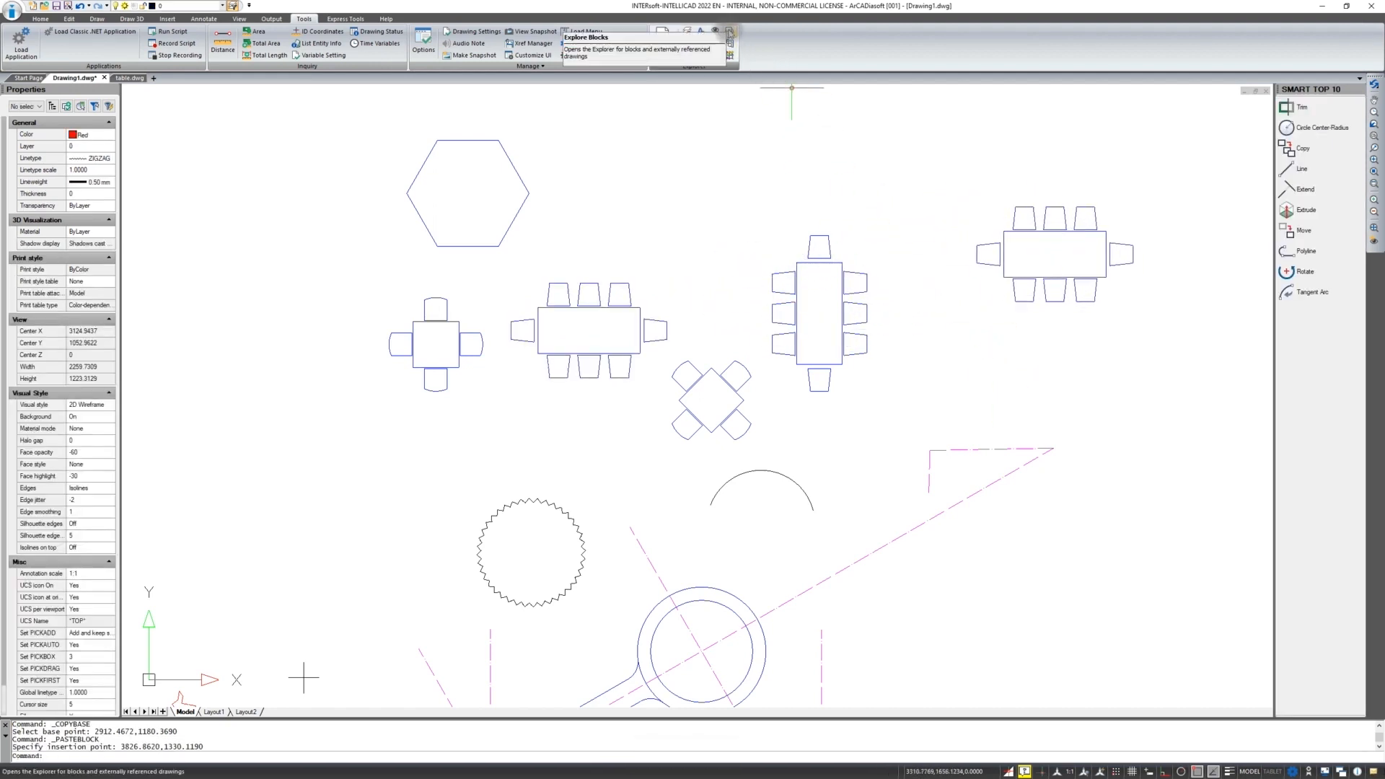
pyautogui.click(730, 31)
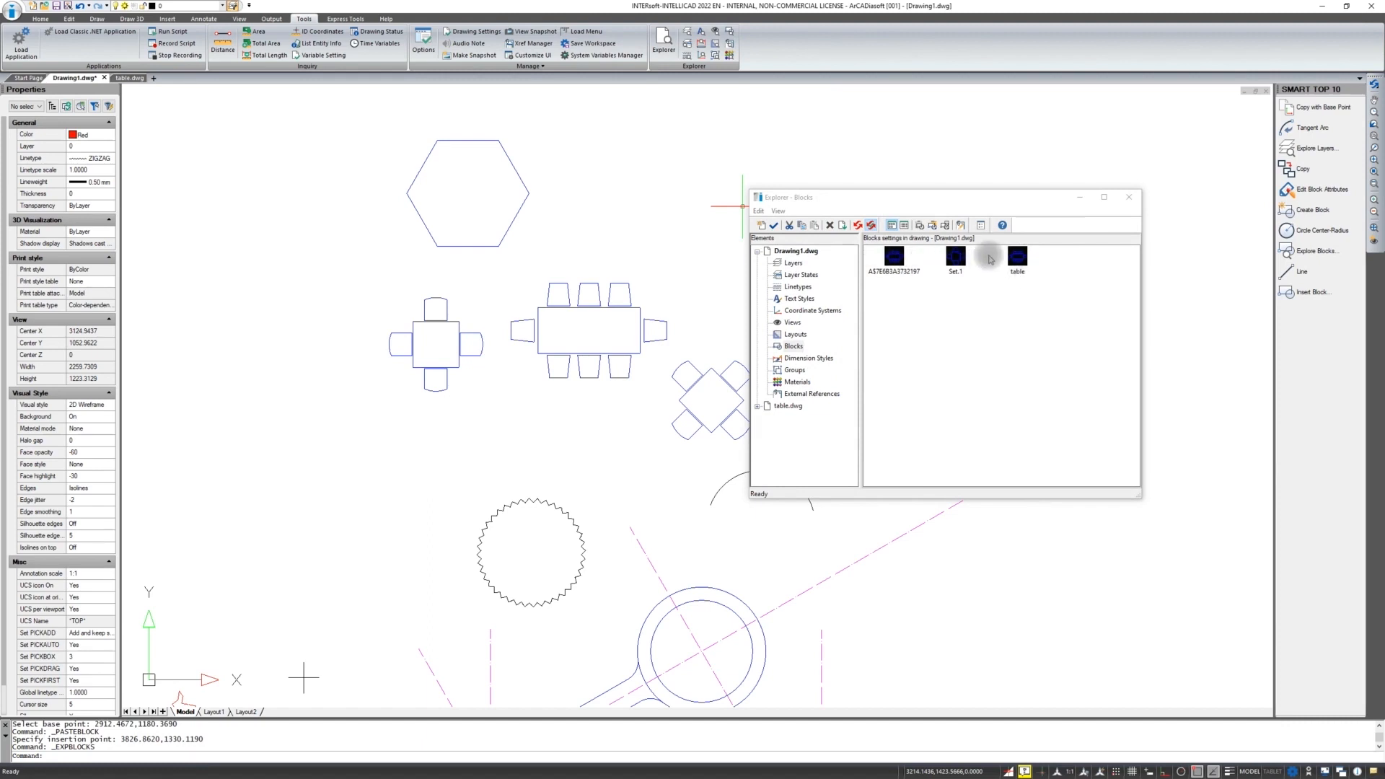
pyautogui.click(1129, 197)
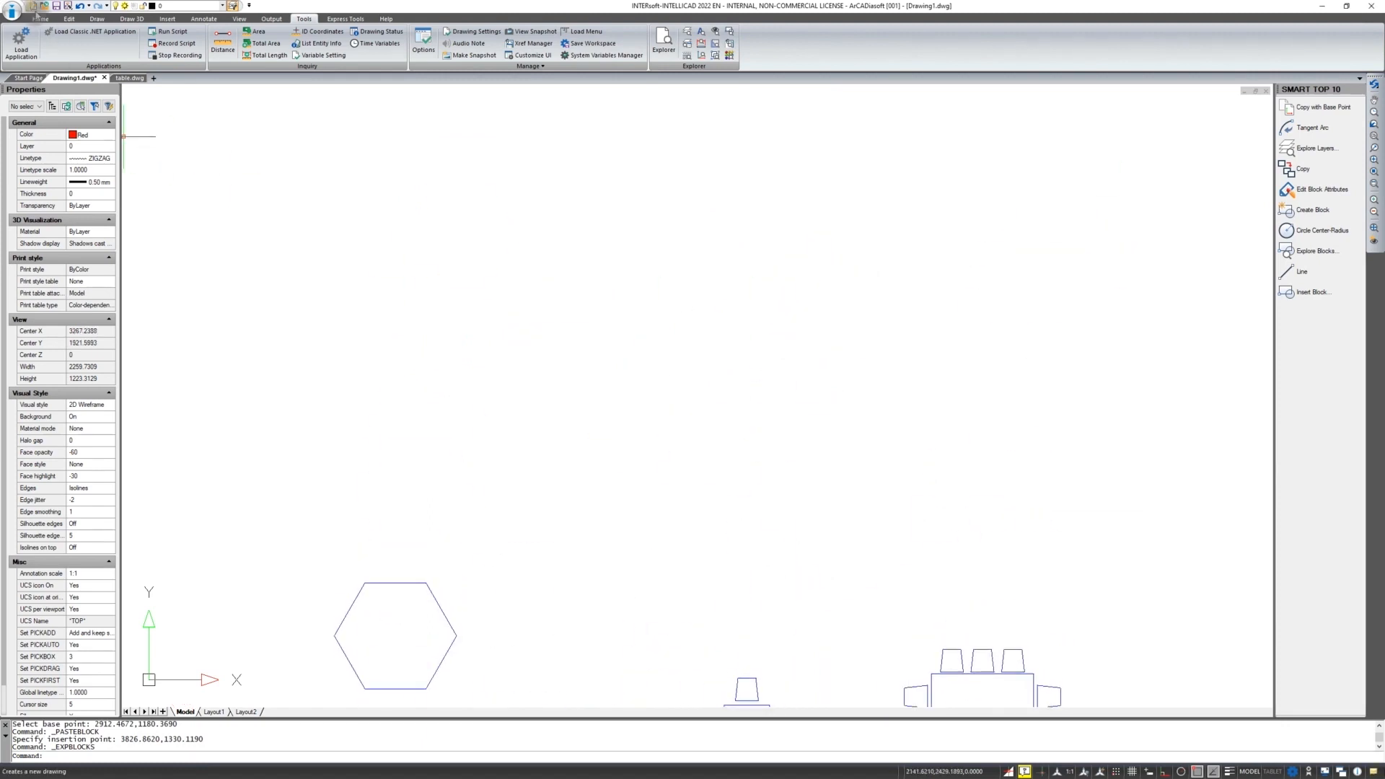
# Set the current colour to ByBlock, the linetype to ByLayer and the lineweight to ByBlock
pyautogui.click(772, 31)
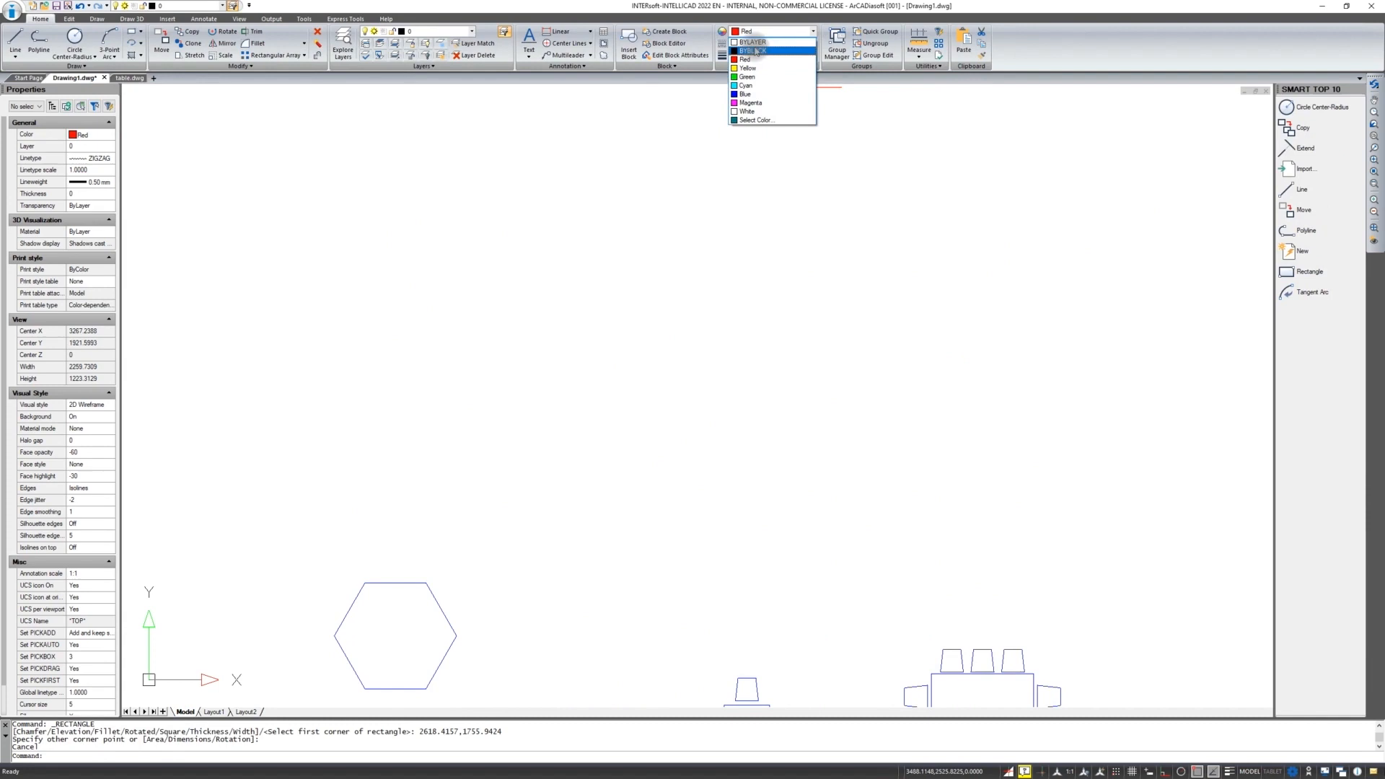
pyautogui.click(754, 59)
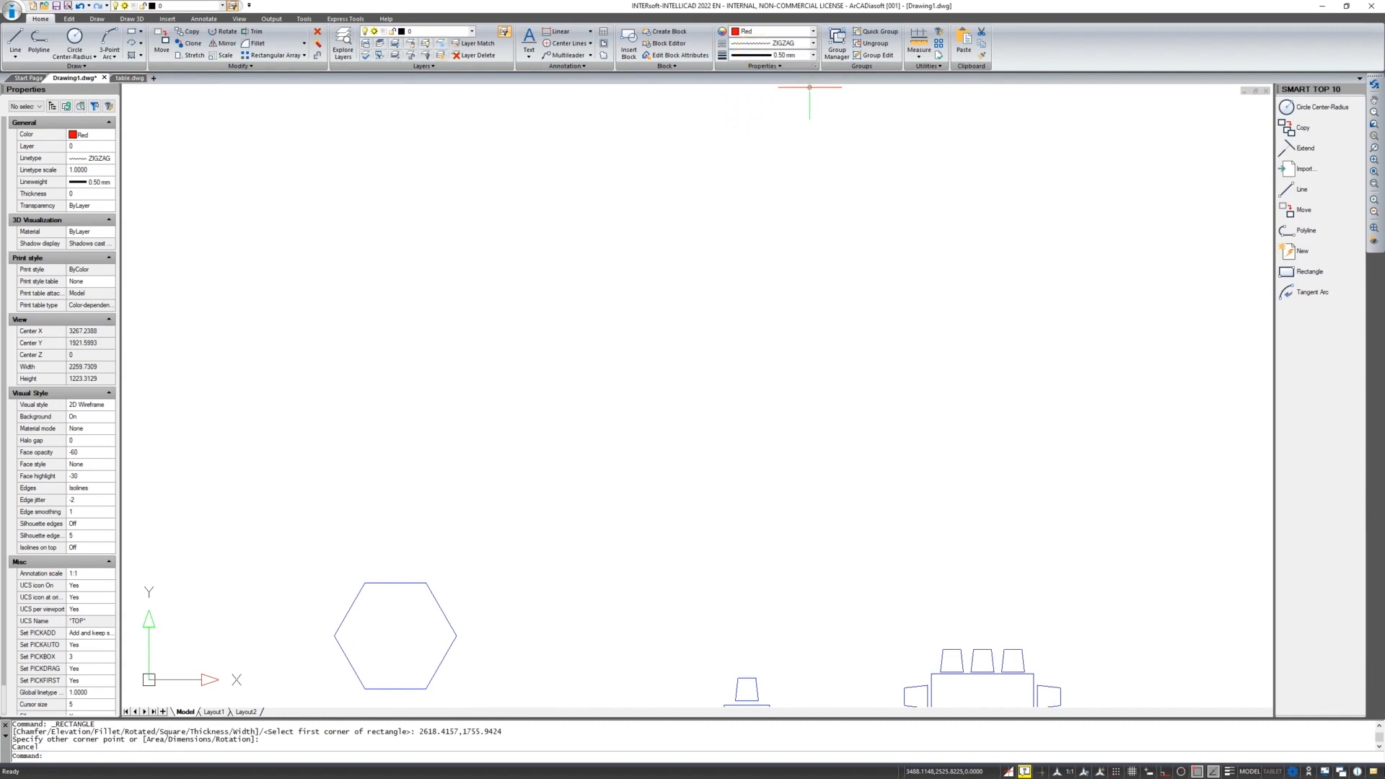
pyautogui.click(801, 42)
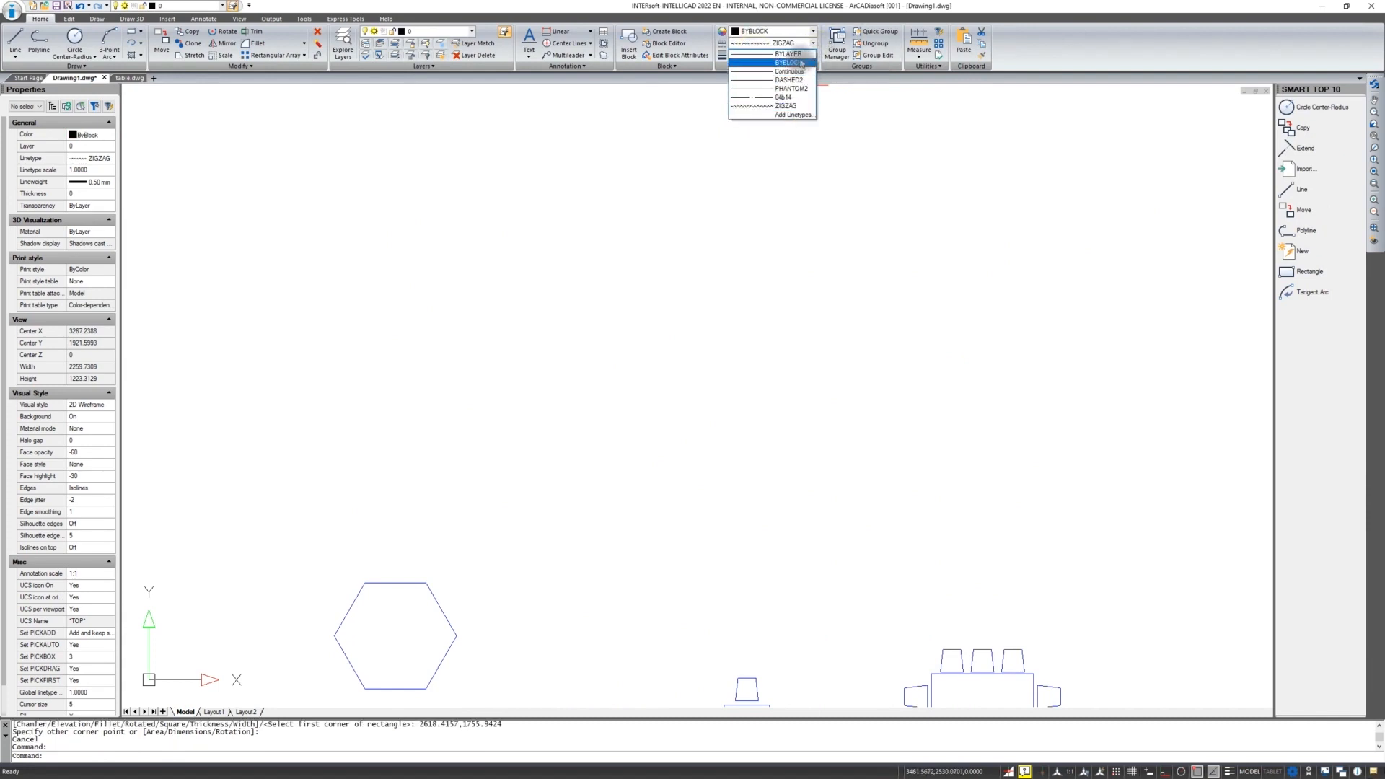
pyautogui.click(788, 54)
pyautogui.click(786, 55)
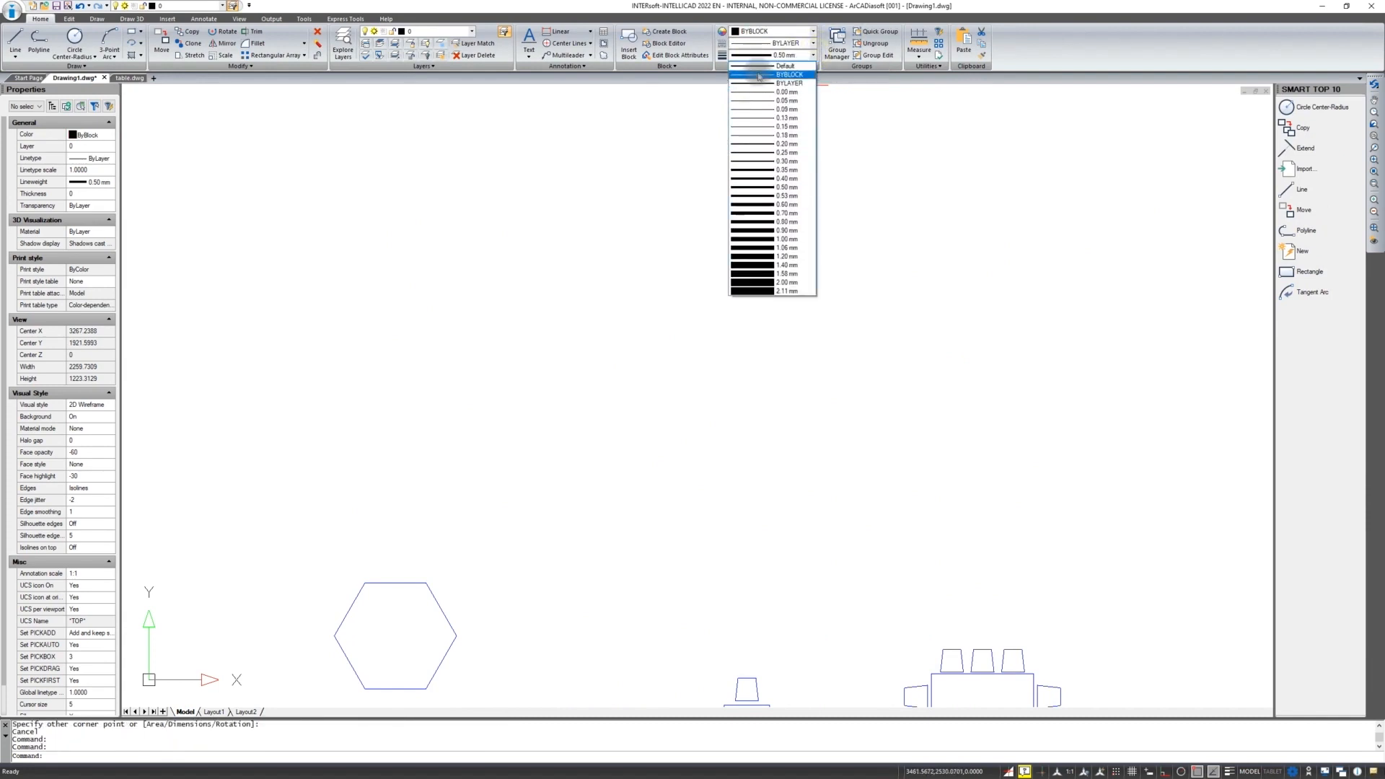
pyautogui.click(759, 75)
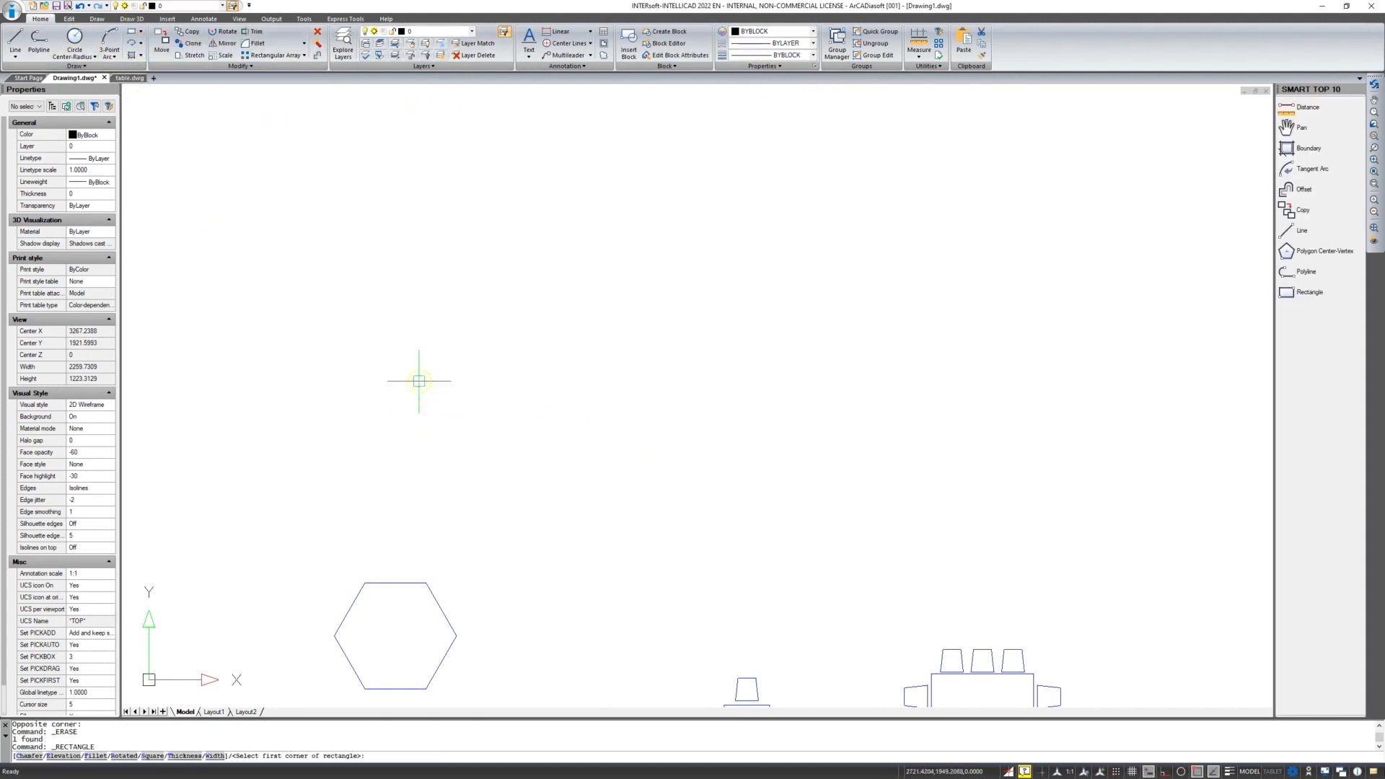
# Draw a rectangle 50 wide and 10 high in the empty area above the hexagon
pyautogui.click(419, 381)
pyautogui.write('50')
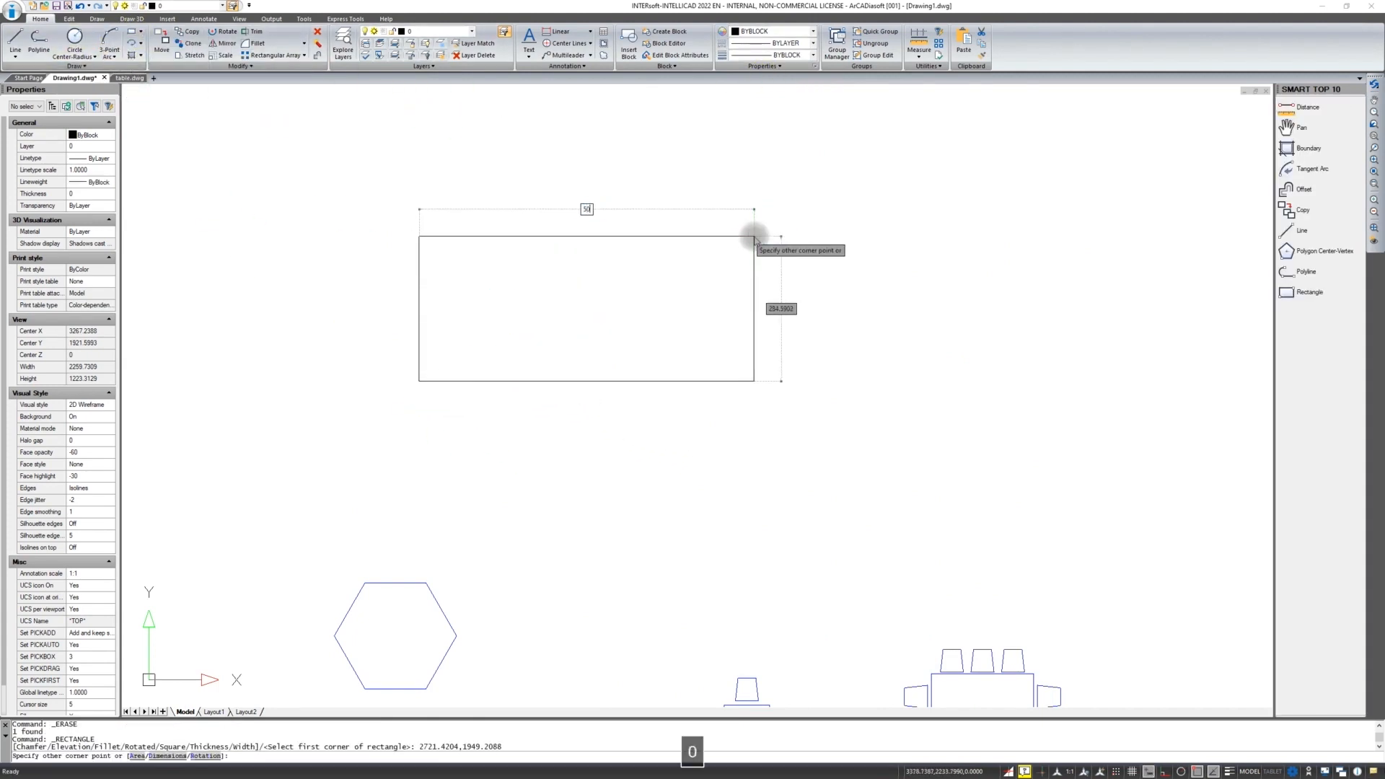
pyautogui.press('Return')
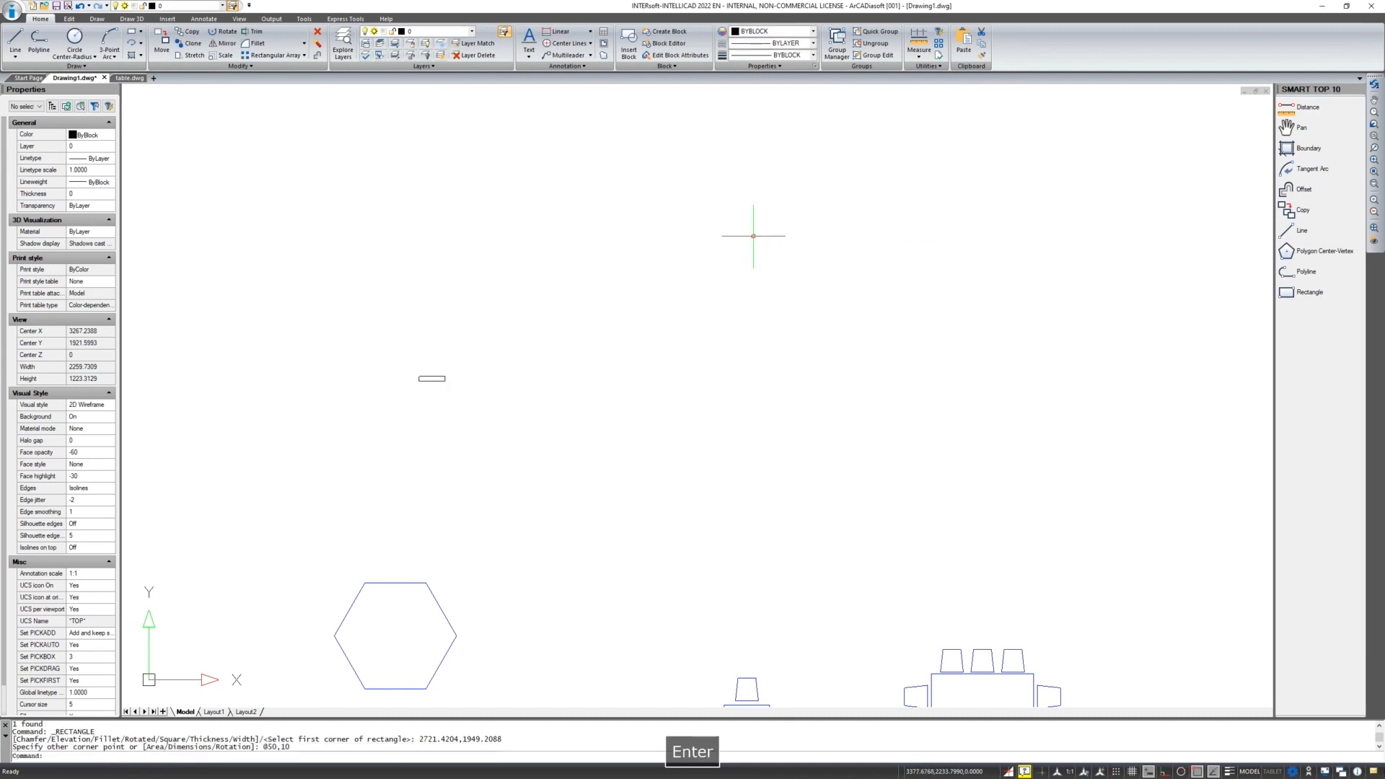
# Draw a horizontal line across the rectangle between the midpoints of its two short sides
pyautogui.scroll(5, 423, 378)
pyautogui.scroll(3, 422, 379)
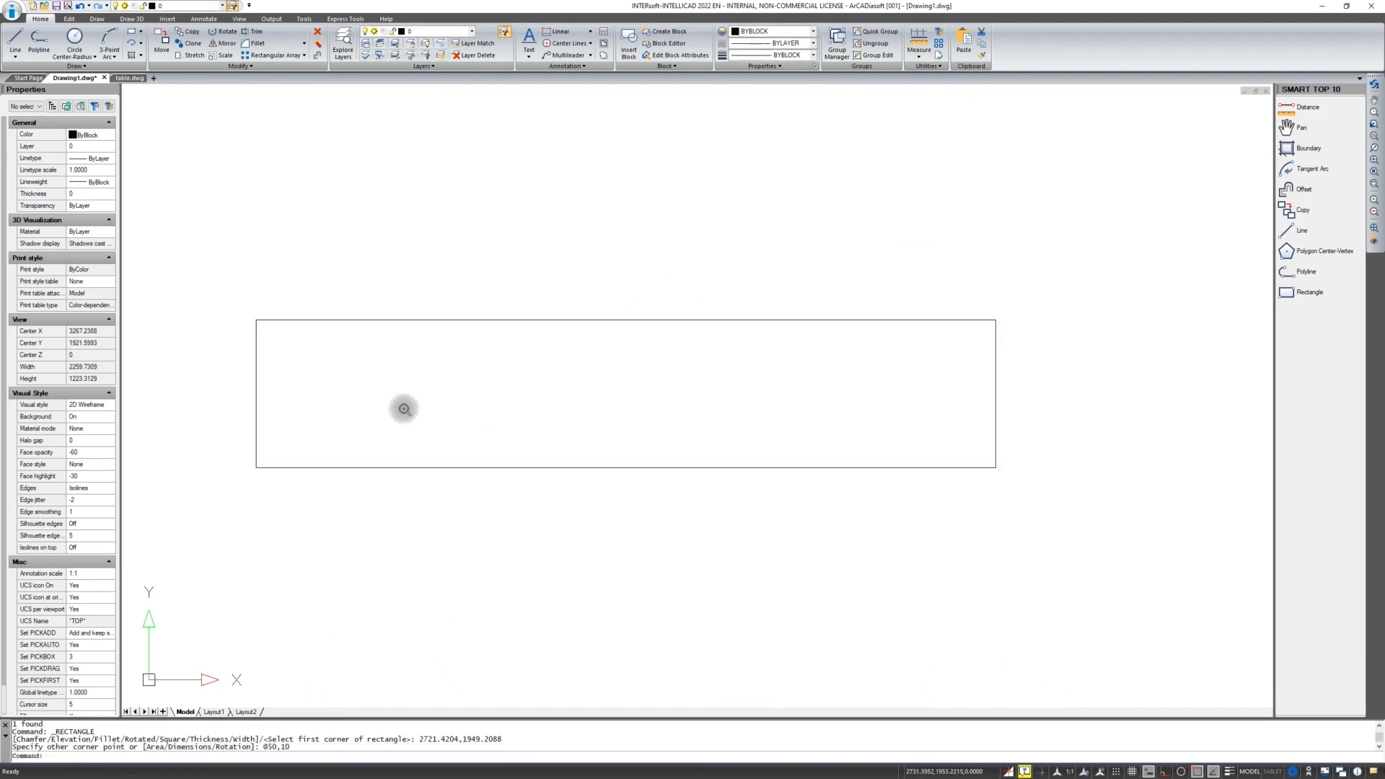
pyautogui.click(15, 40)
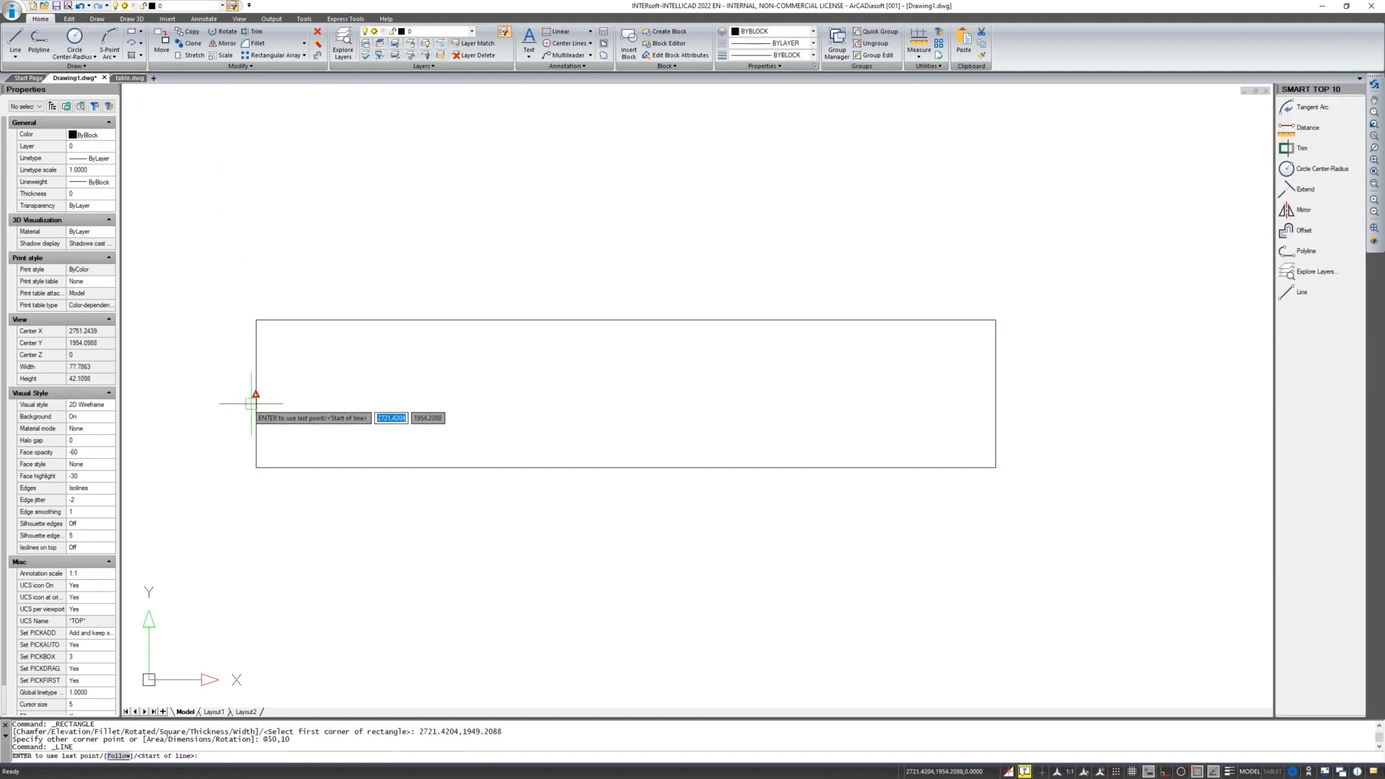
pyautogui.click(256, 393)
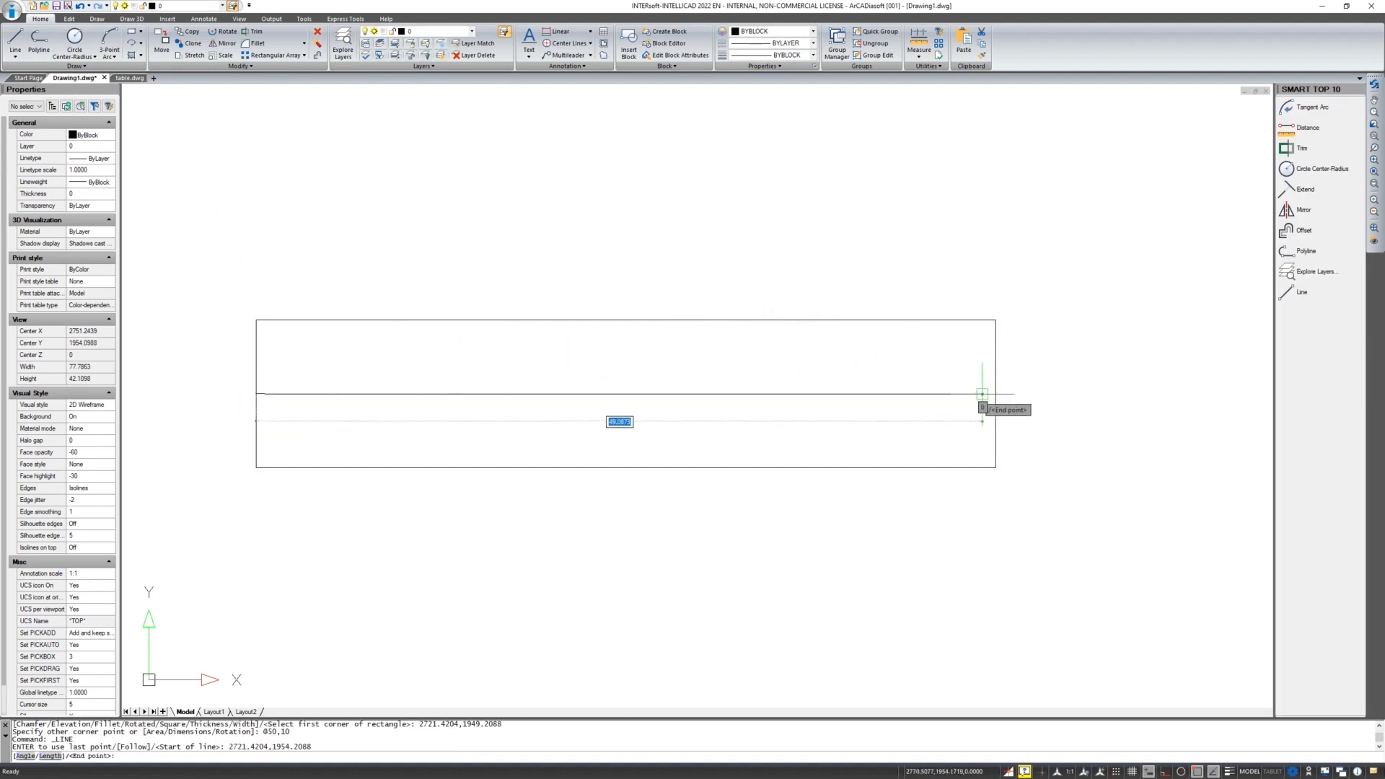
pyautogui.click(996, 394)
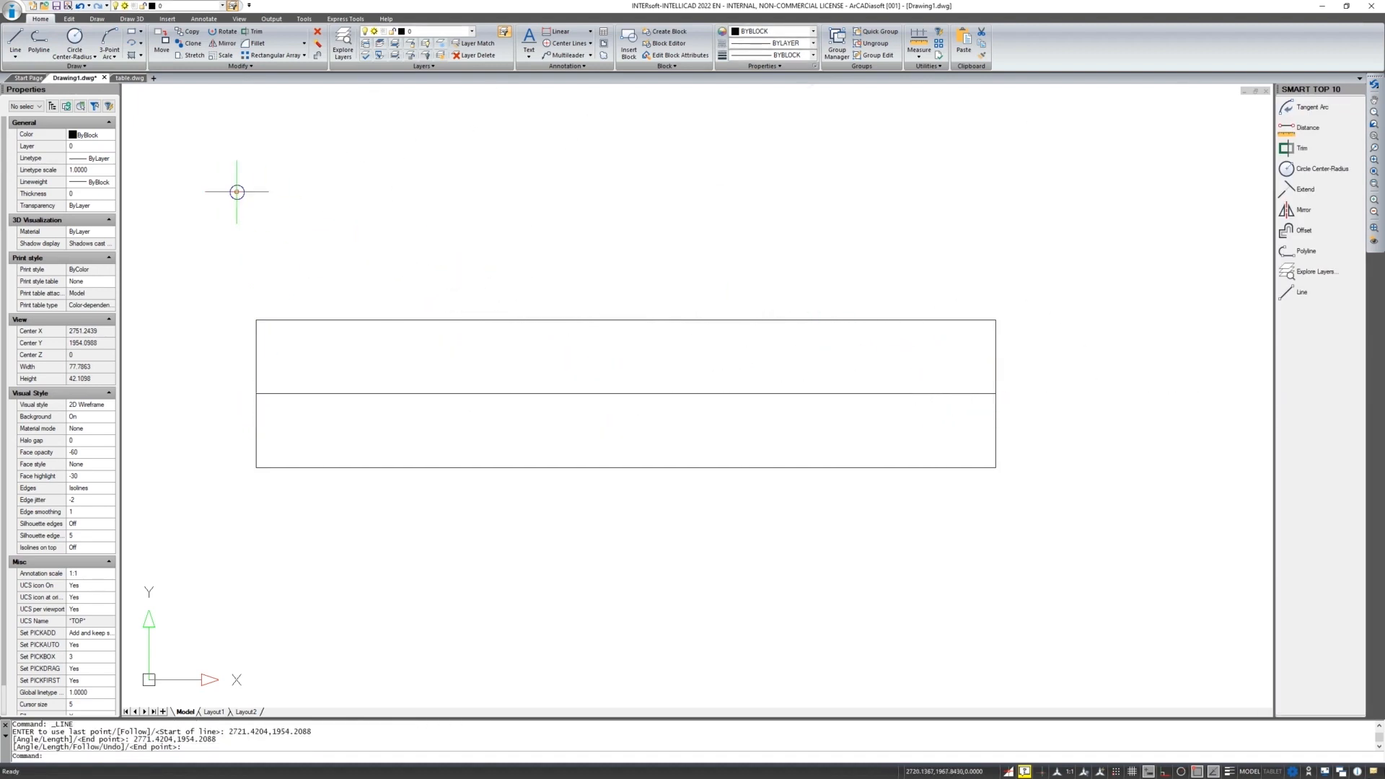
pyautogui.press('Return')
# Draw a vertical line across the rectangle, starting on its upper edge at an offset of 10 from the upper-left corner
pyautogui.press('Return')
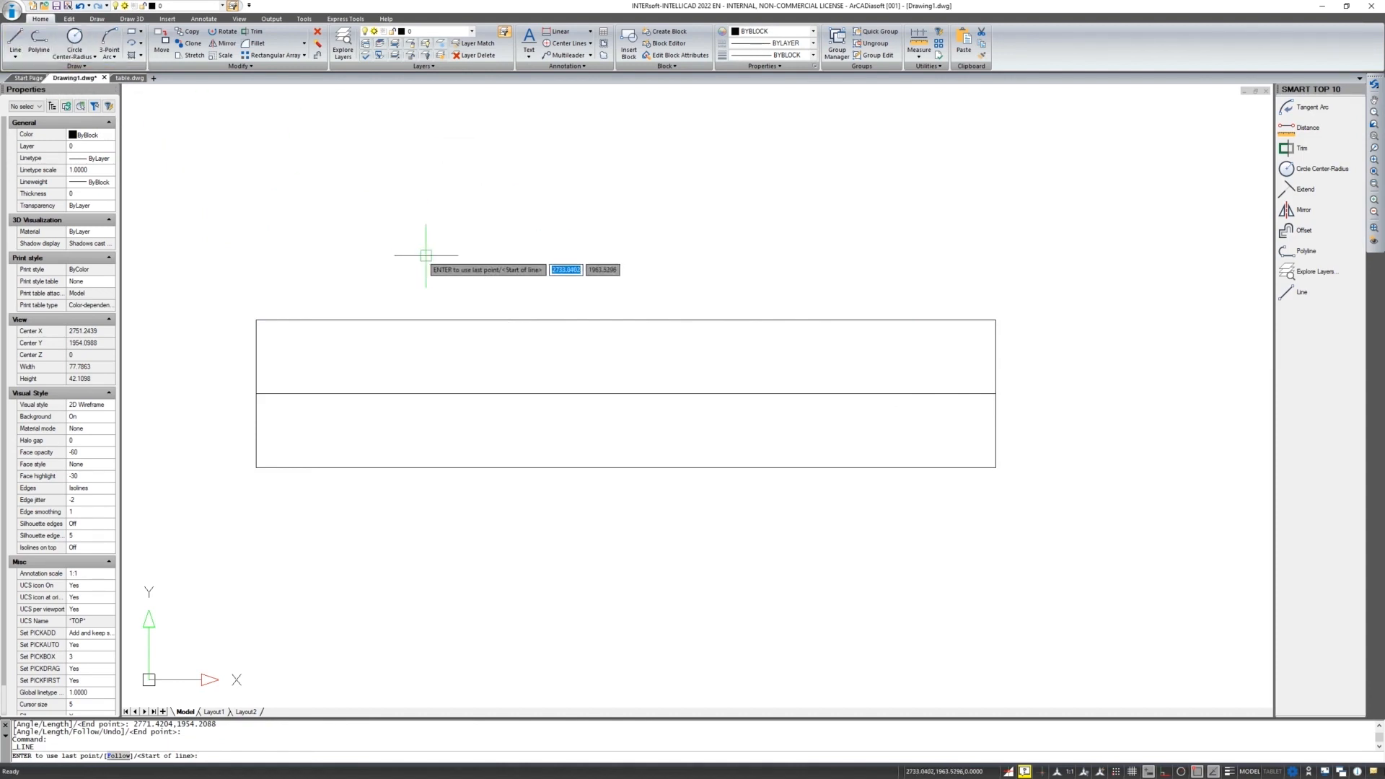
pyautogui.keyDown('shift'); pyautogui.rightClick(226, 193); pyautogui.keyUp('shift')
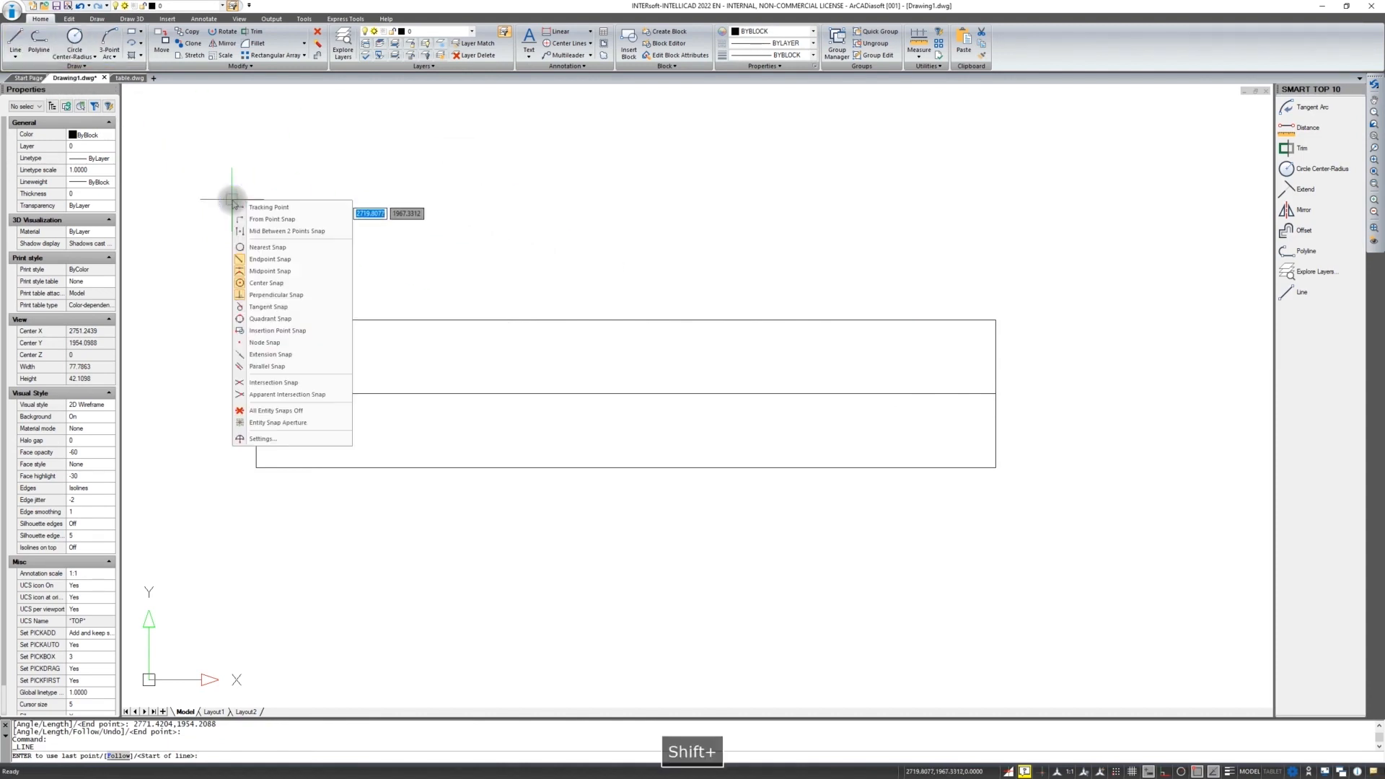
pyautogui.click(249, 217)
pyautogui.click(260, 331)
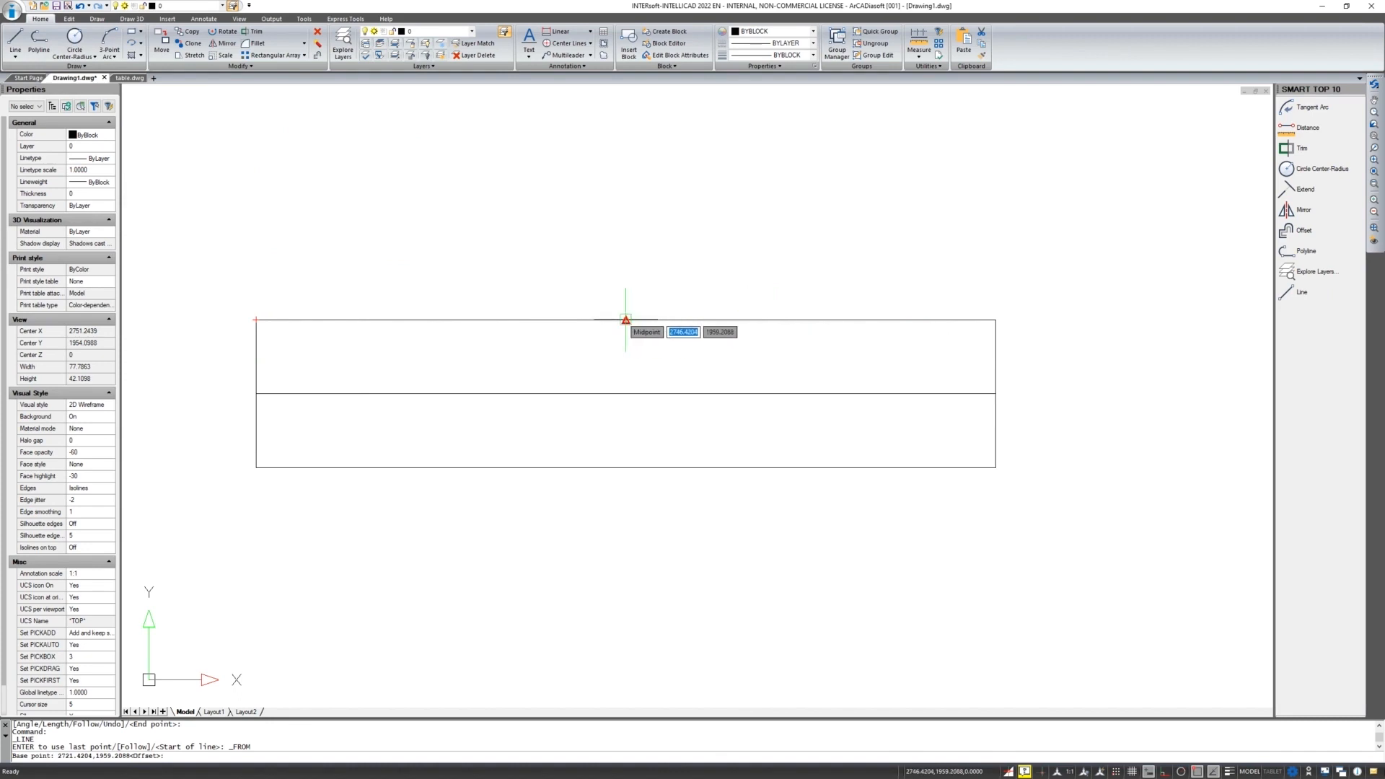
pyautogui.write('10')
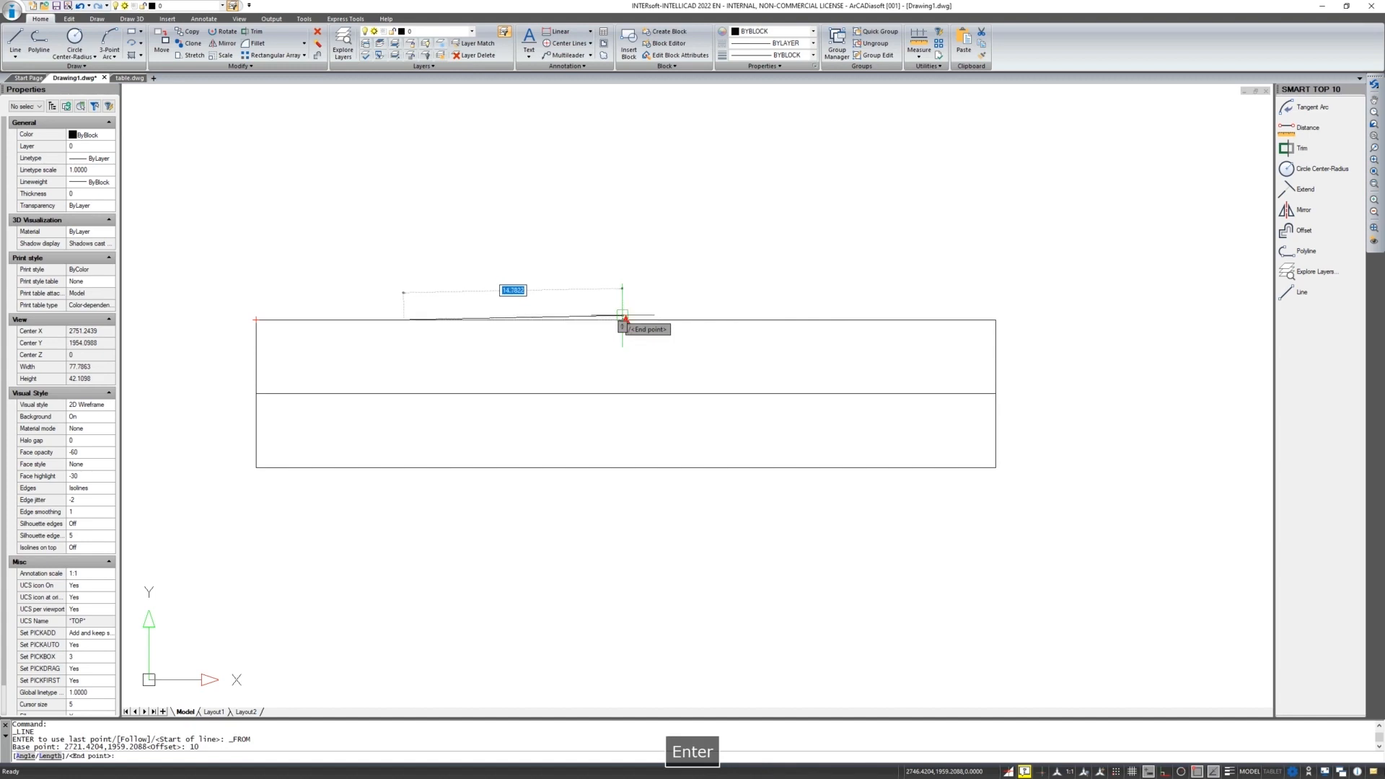
pyautogui.click(403, 466)
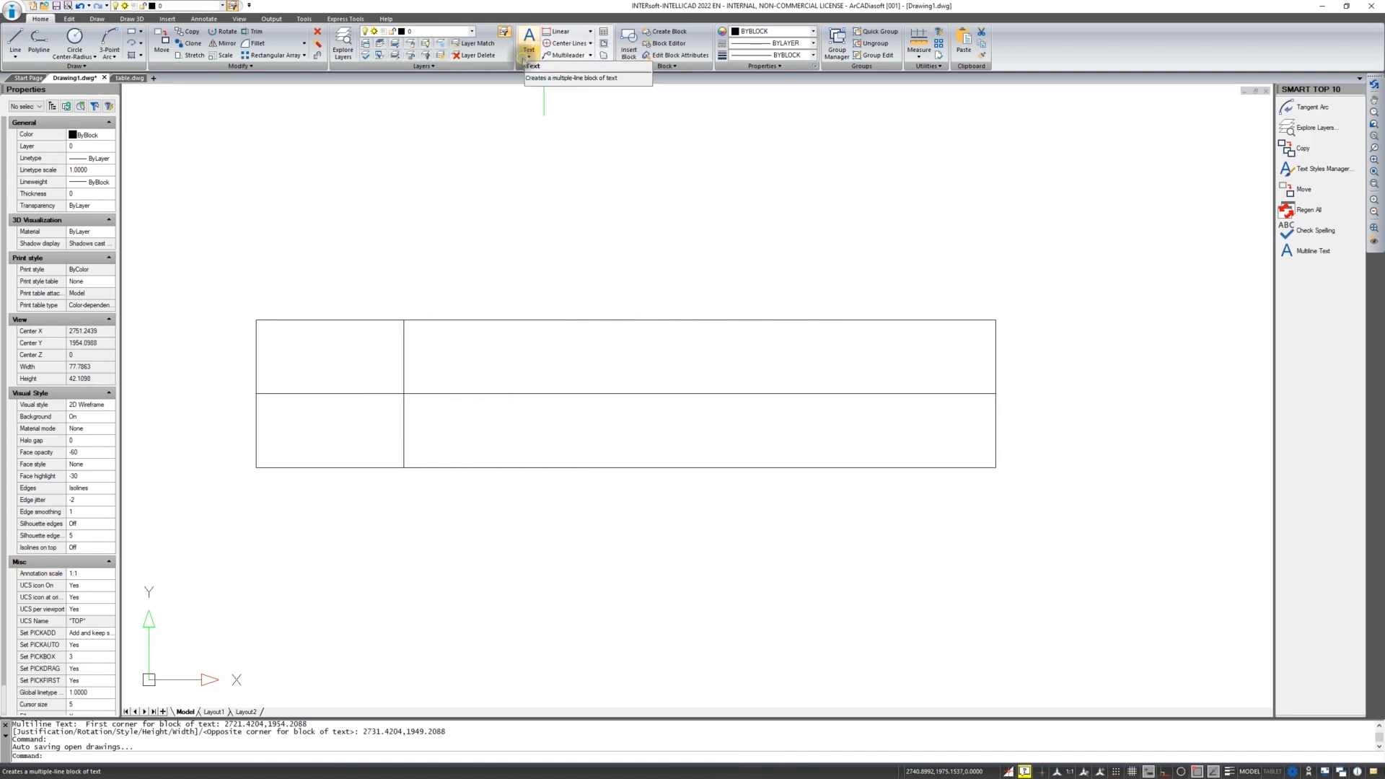
# Add multiline text "m2" with a text height of 2, using the corners of the rectangle's lower-left cell as its bounds
pyautogui.click(529, 53)
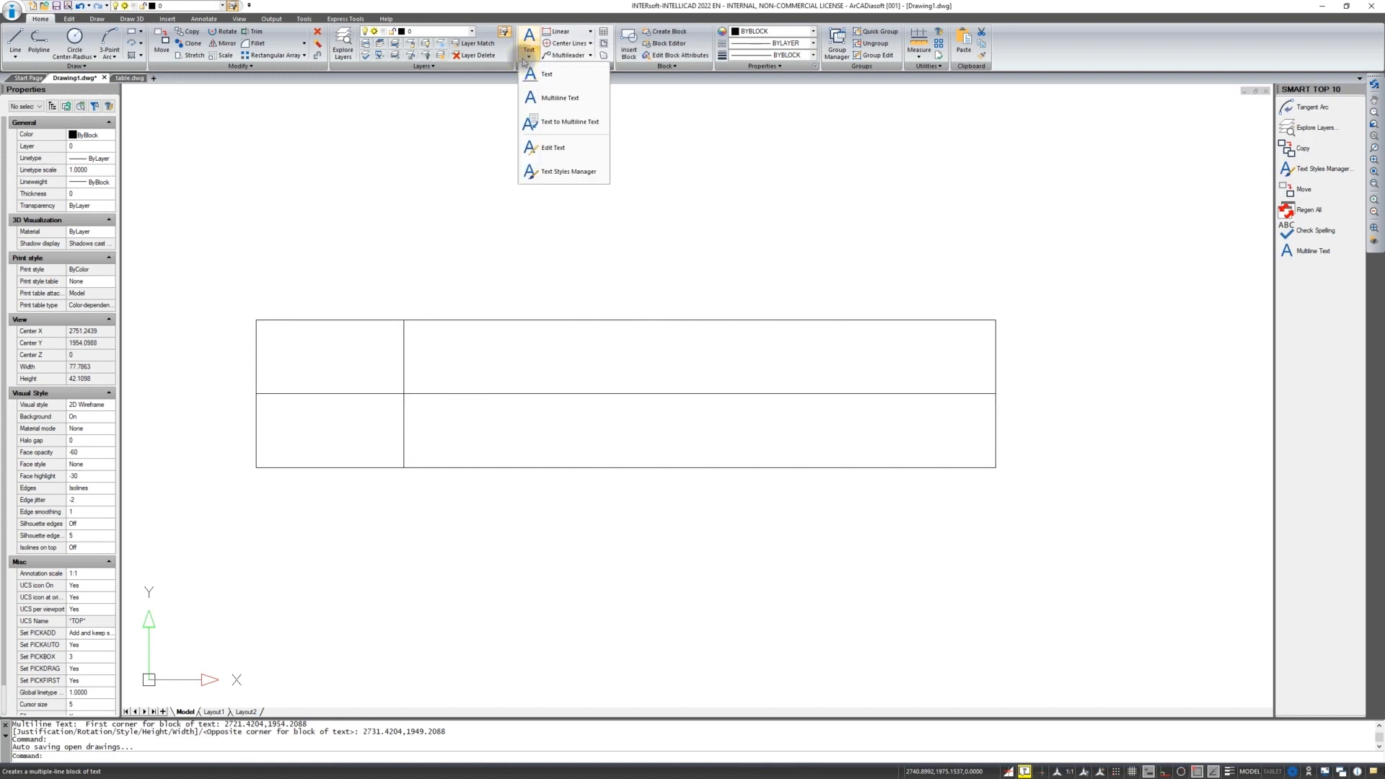
pyautogui.click(553, 99)
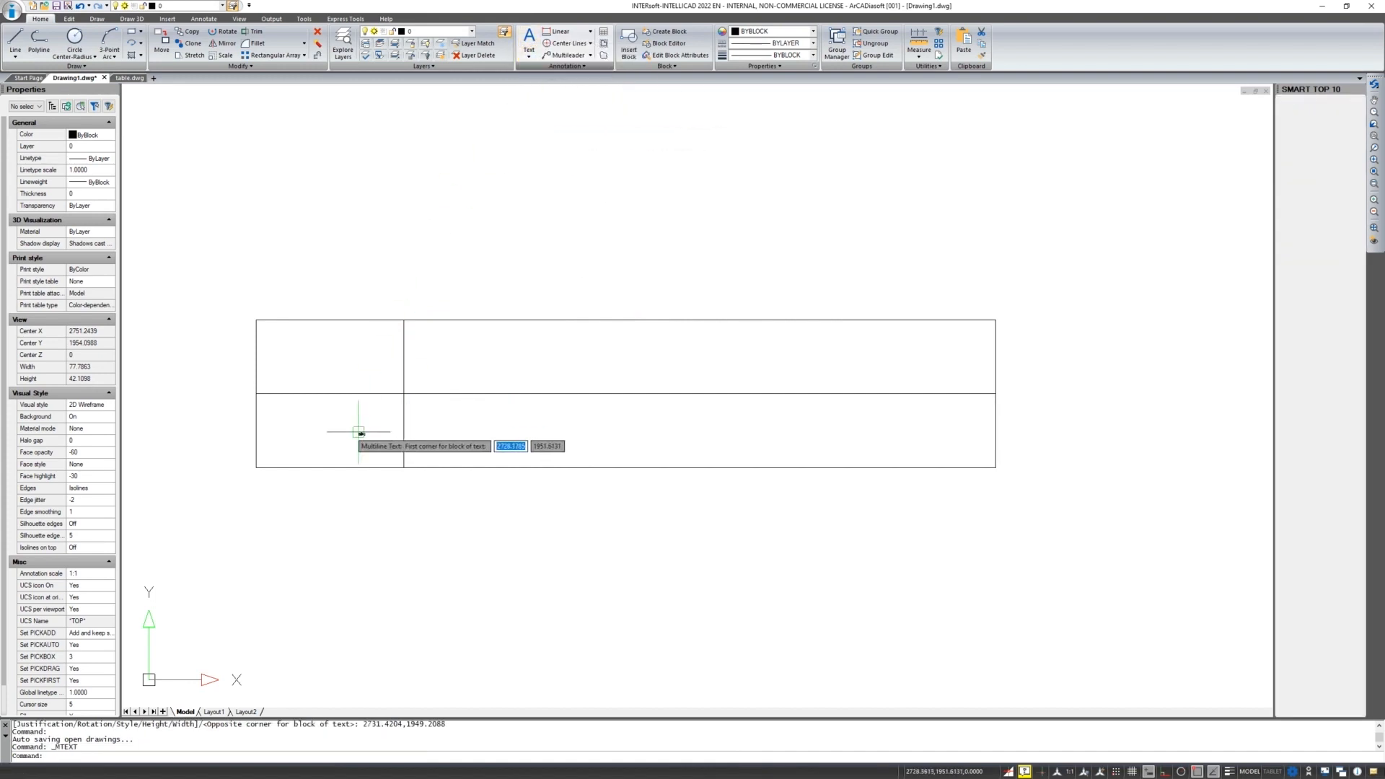
pyautogui.click(257, 395)
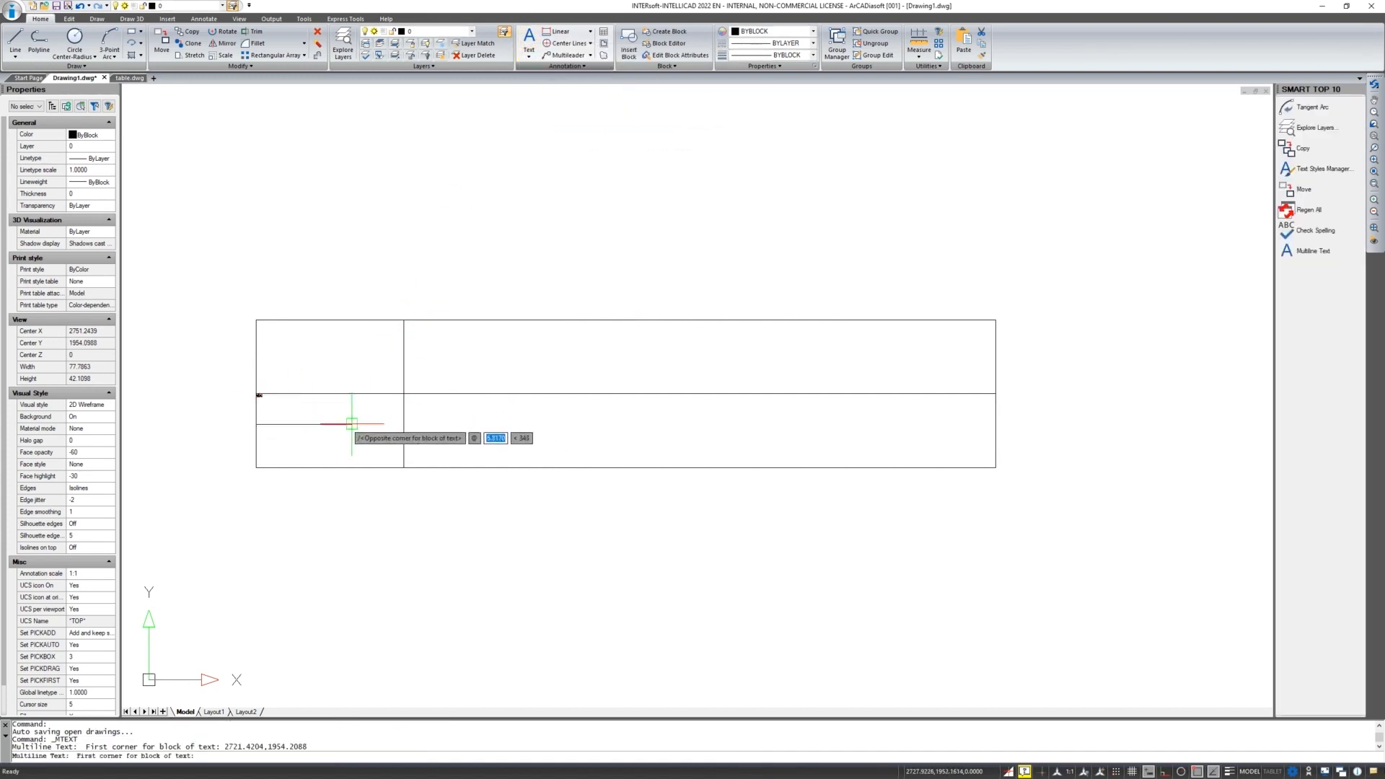
pyautogui.click(403, 468)
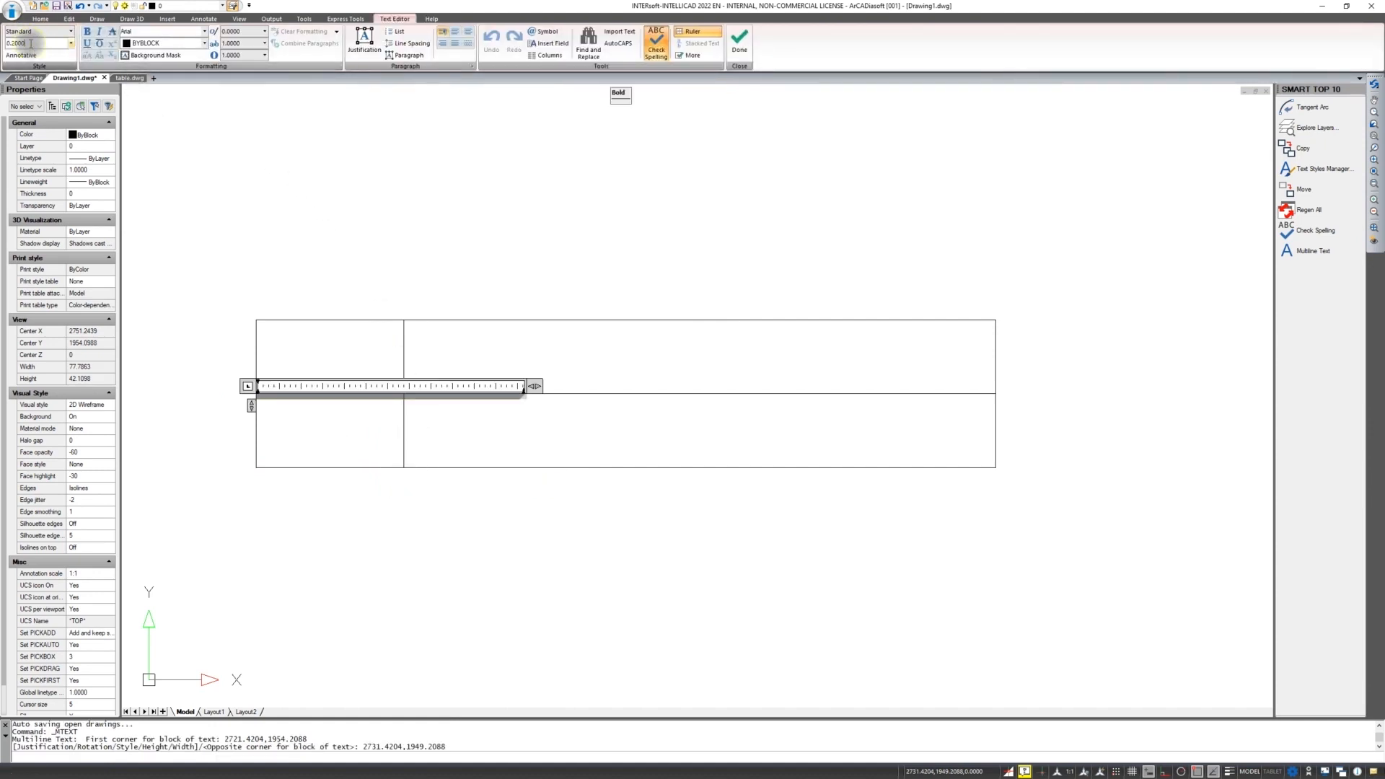
pyautogui.click(31, 44)
pyautogui.write('2')
pyautogui.press('Return')
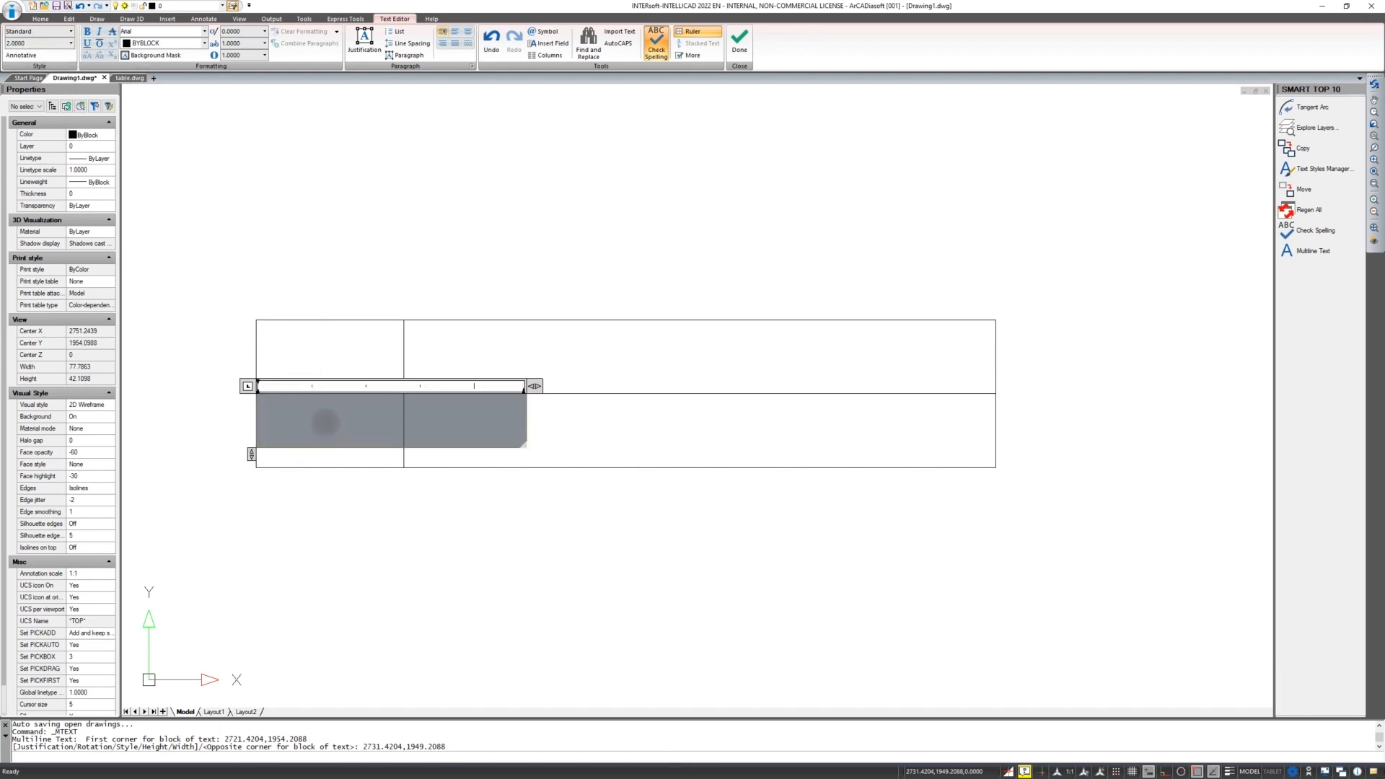
pyautogui.write('m2')
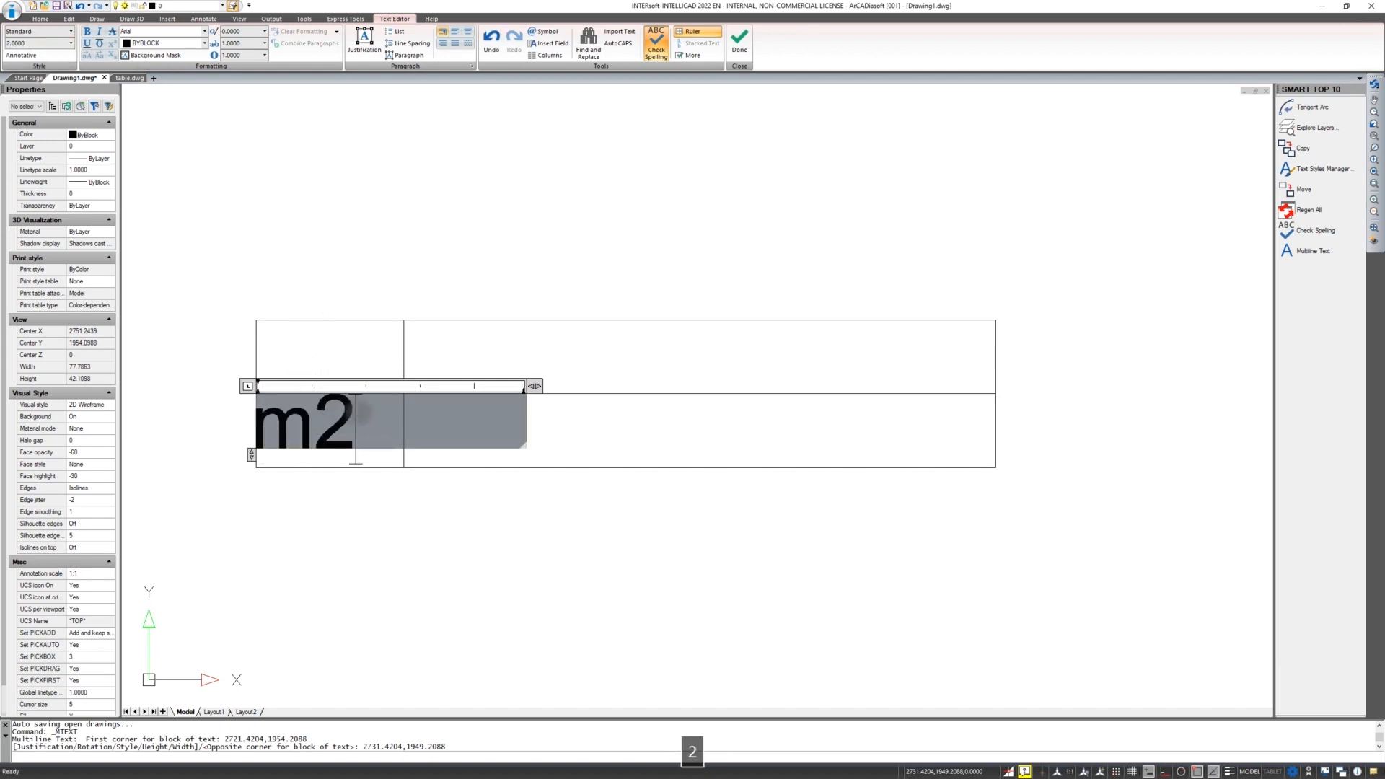
# Replace the 2 with the Squared symbol and move the m² text to the right side of the lower-left cell
pyautogui.moveTo(356, 426); pyautogui.dragTo(316, 411)
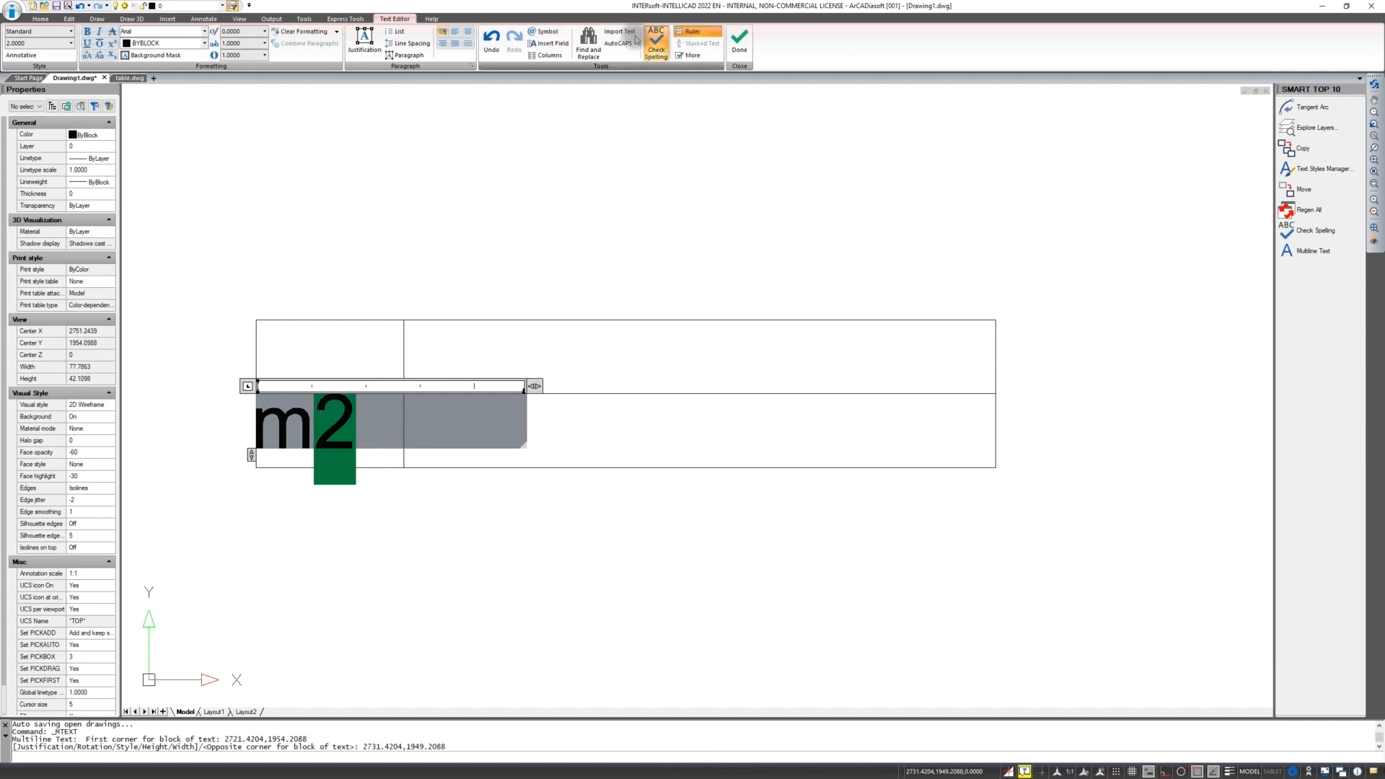
pyautogui.click(545, 32)
pyautogui.click(594, 259)
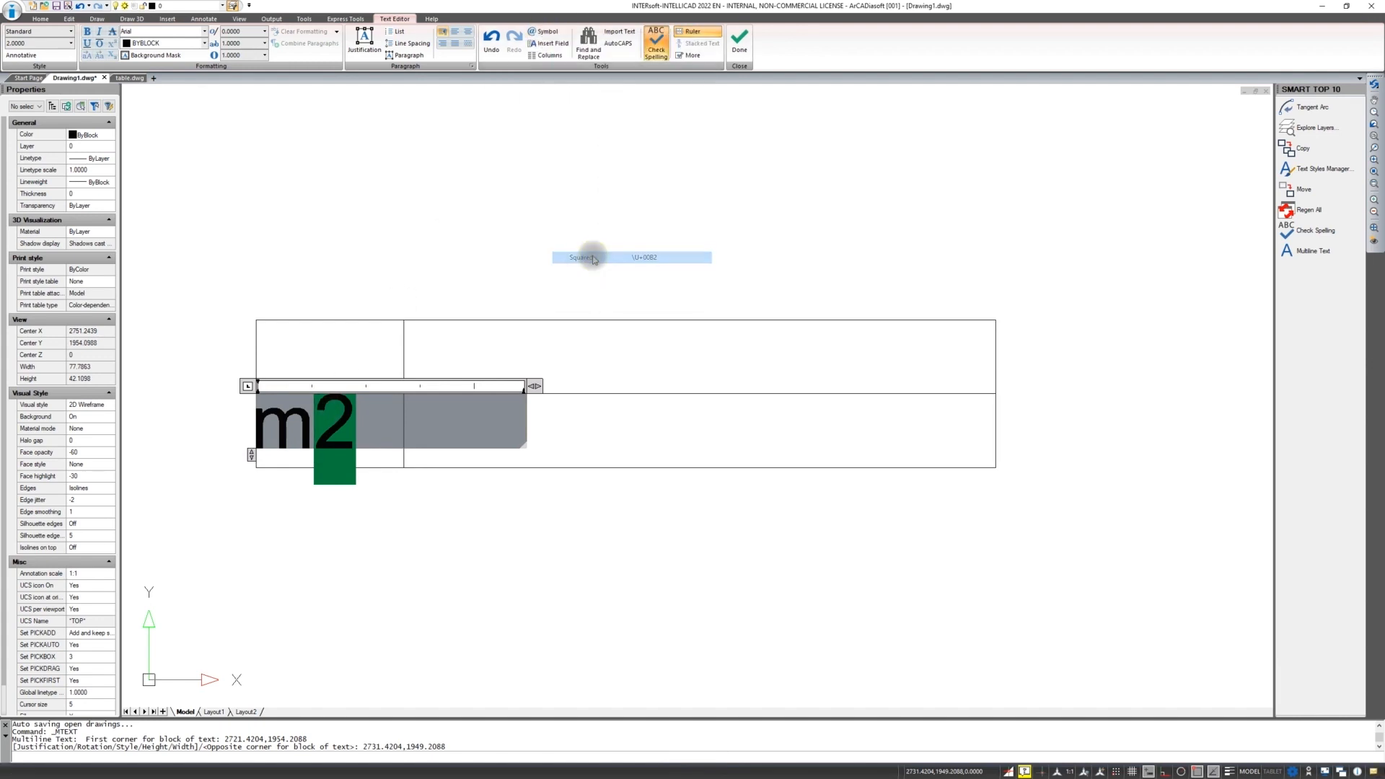
pyautogui.click(455, 260)
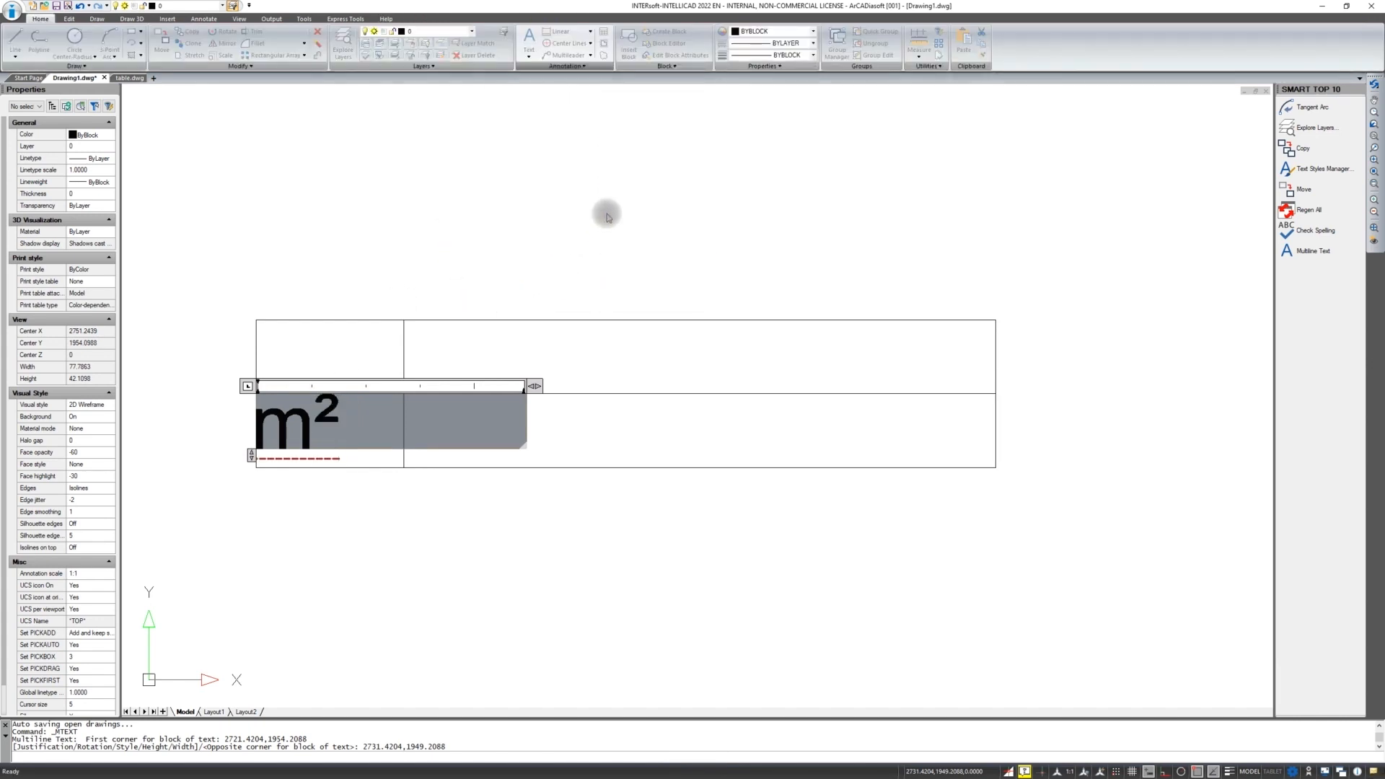
pyautogui.click(283, 406)
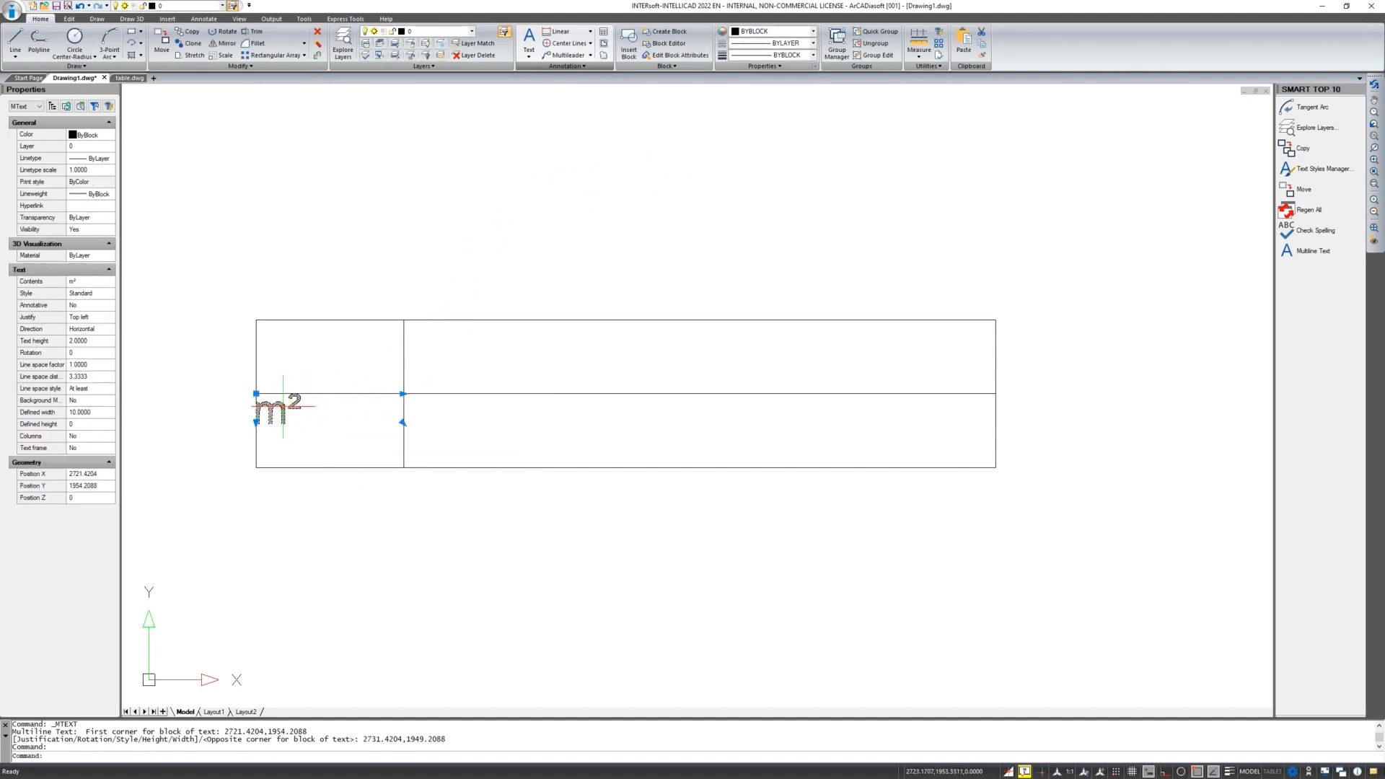
pyautogui.moveTo(280, 406); pyautogui.dragTo(371, 422)
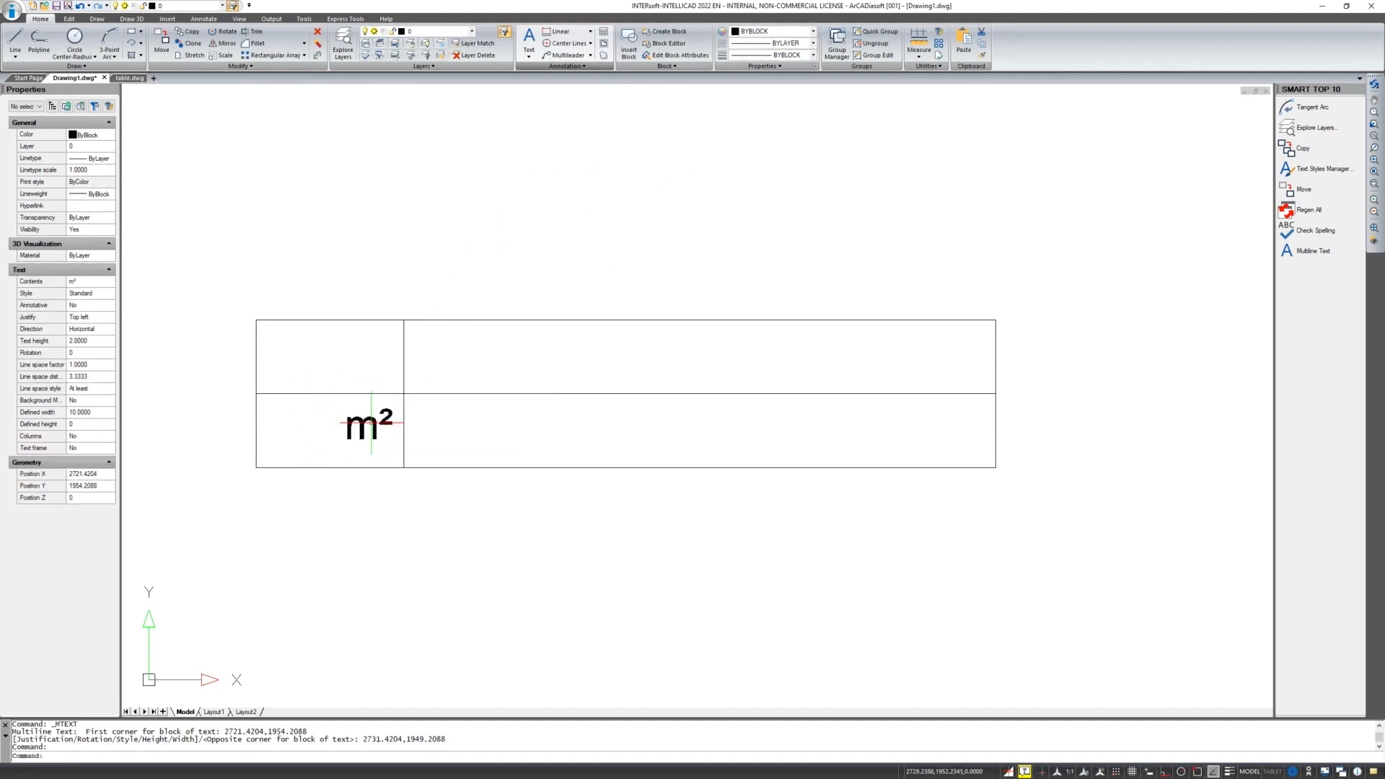
# Create a block named table from the divided rectangle and the m² text, with its base point at the rectangle's lower-left corner
pyautogui.click(1092, 265)
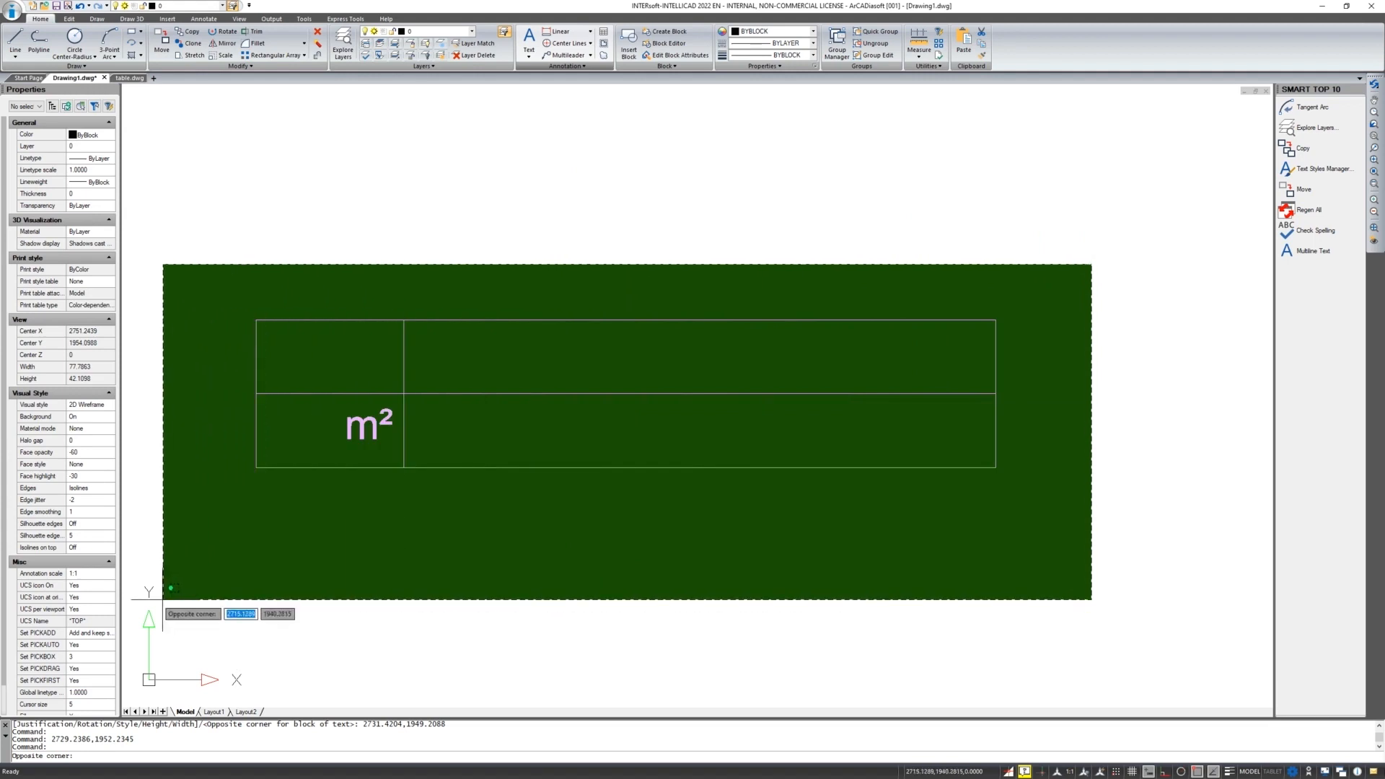
pyautogui.click(164, 599)
pyautogui.click(670, 33)
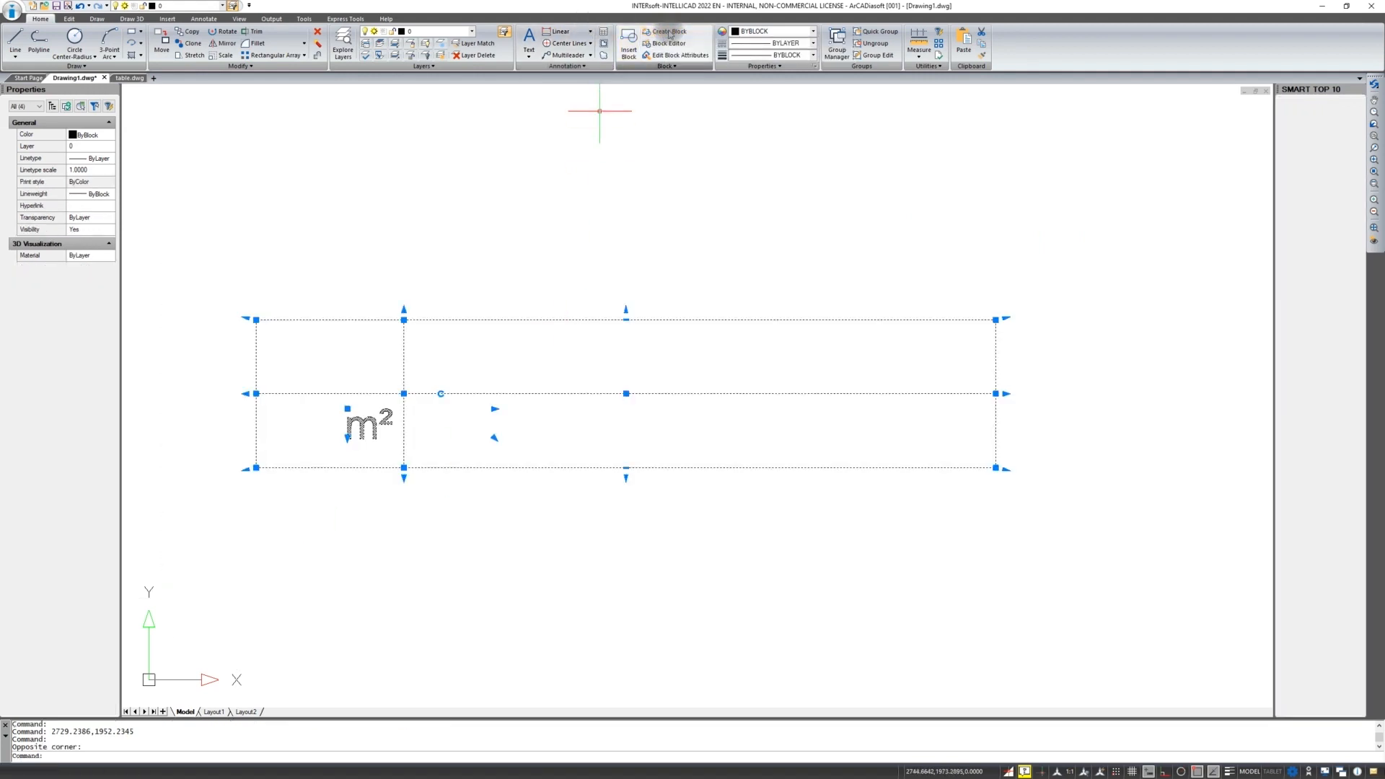
pyautogui.write('T')
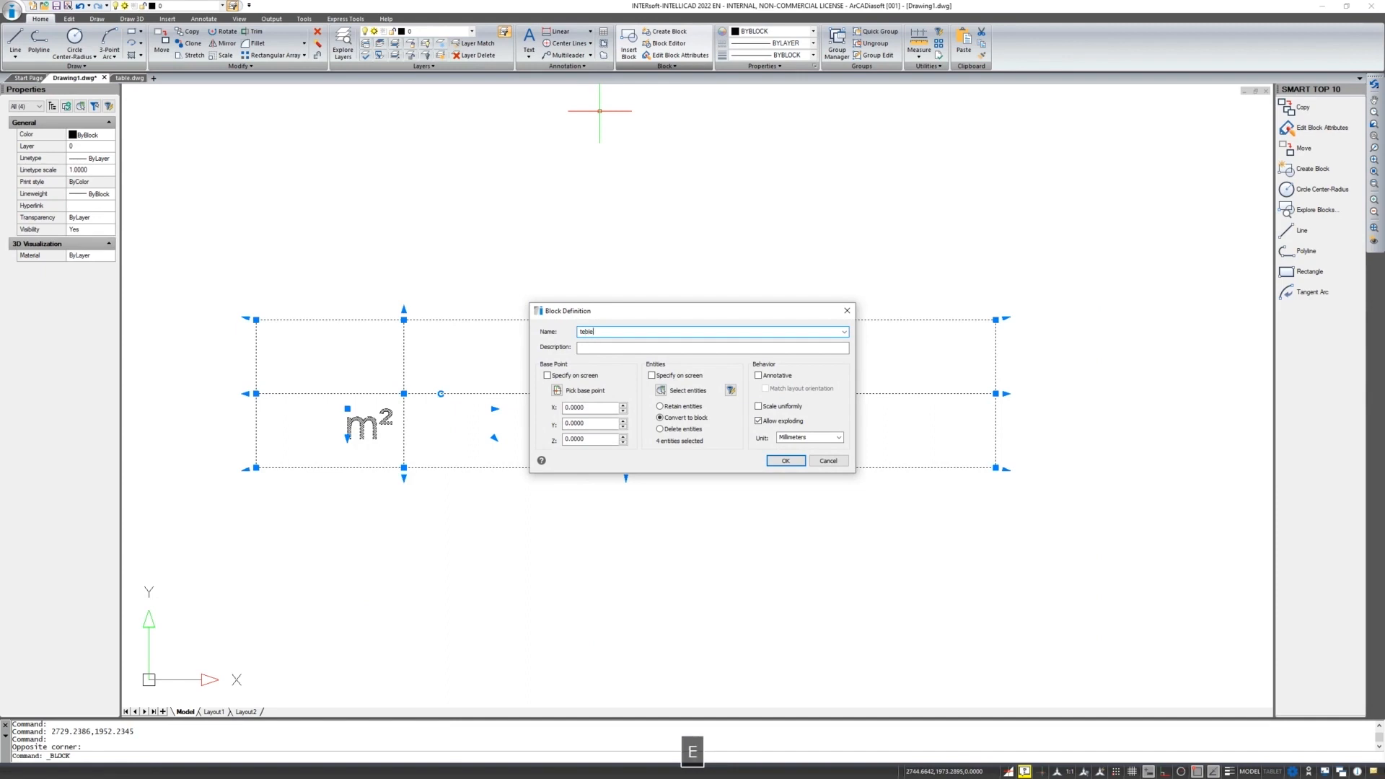
pyautogui.click(556, 390)
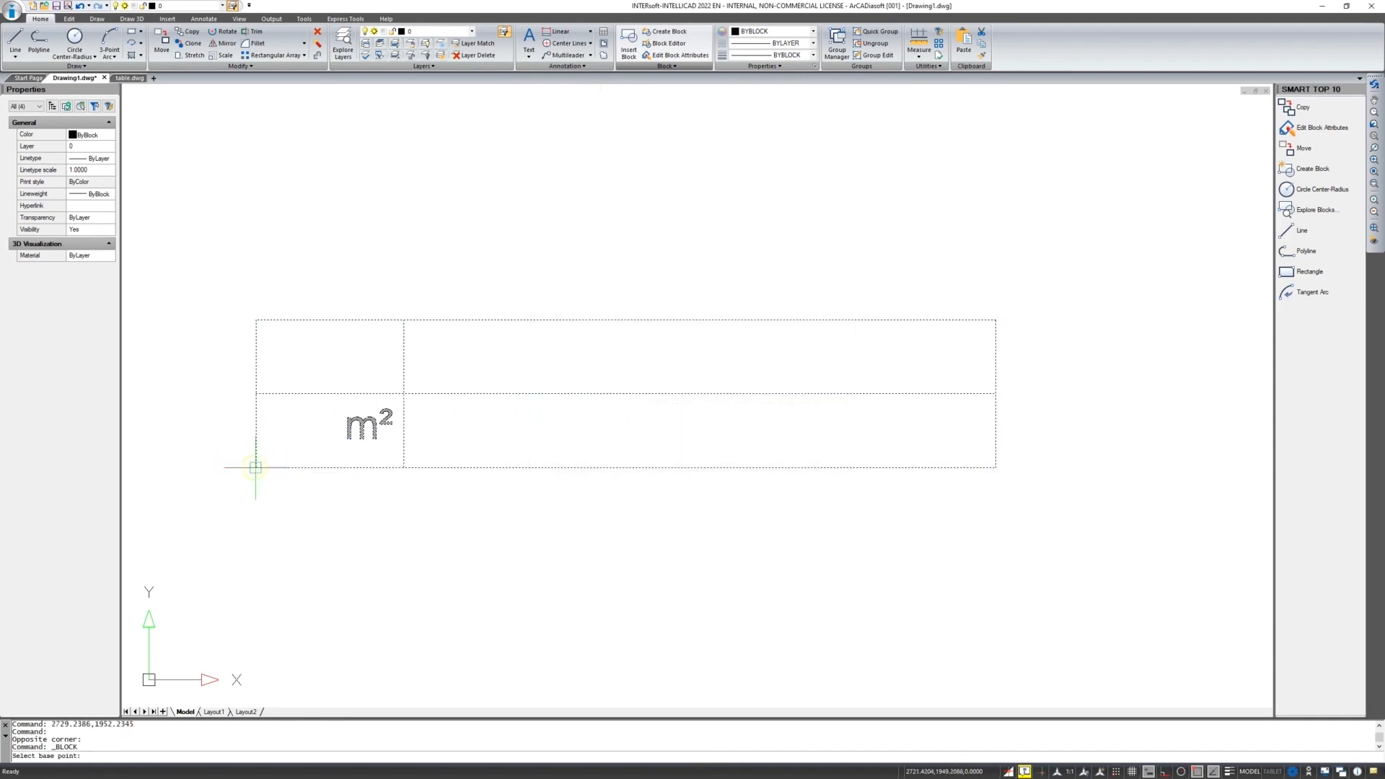
pyautogui.click(255, 468)
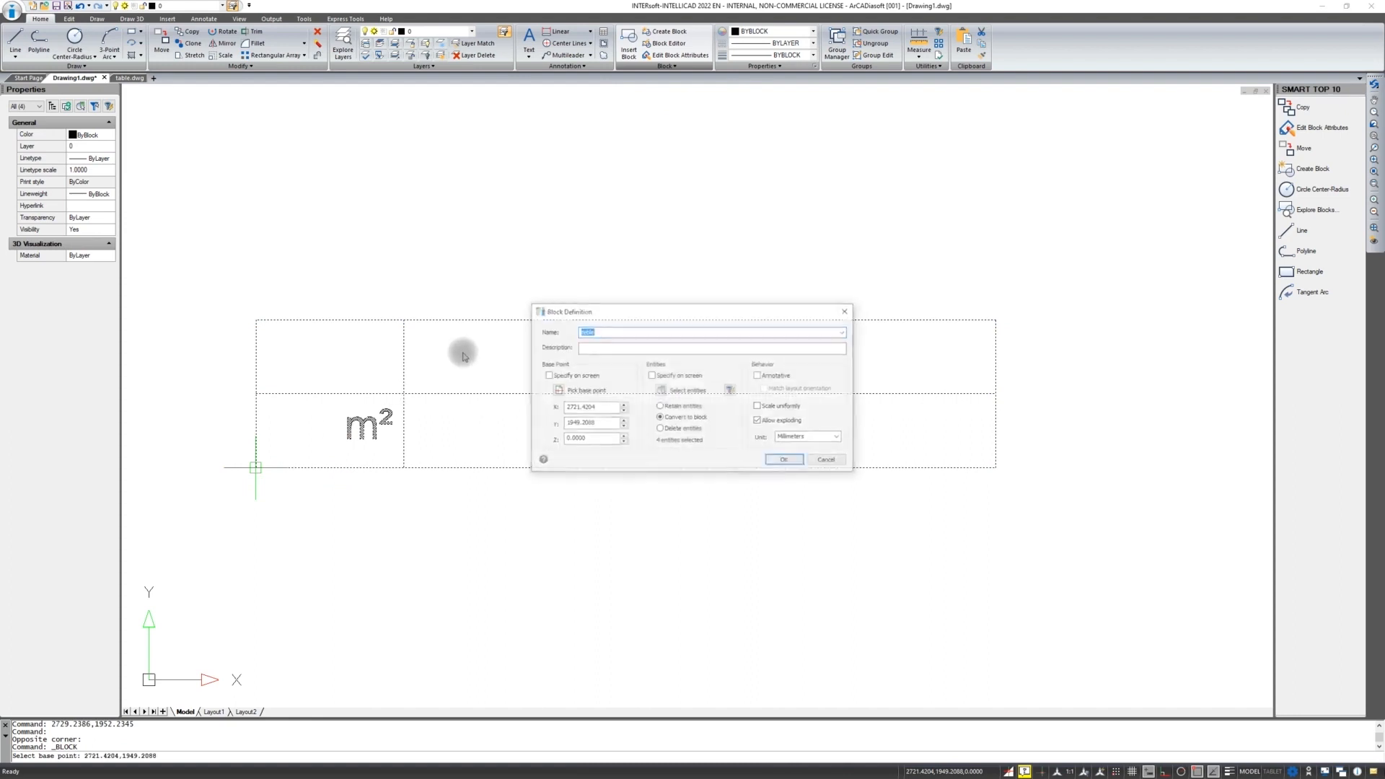
pyautogui.click(786, 461)
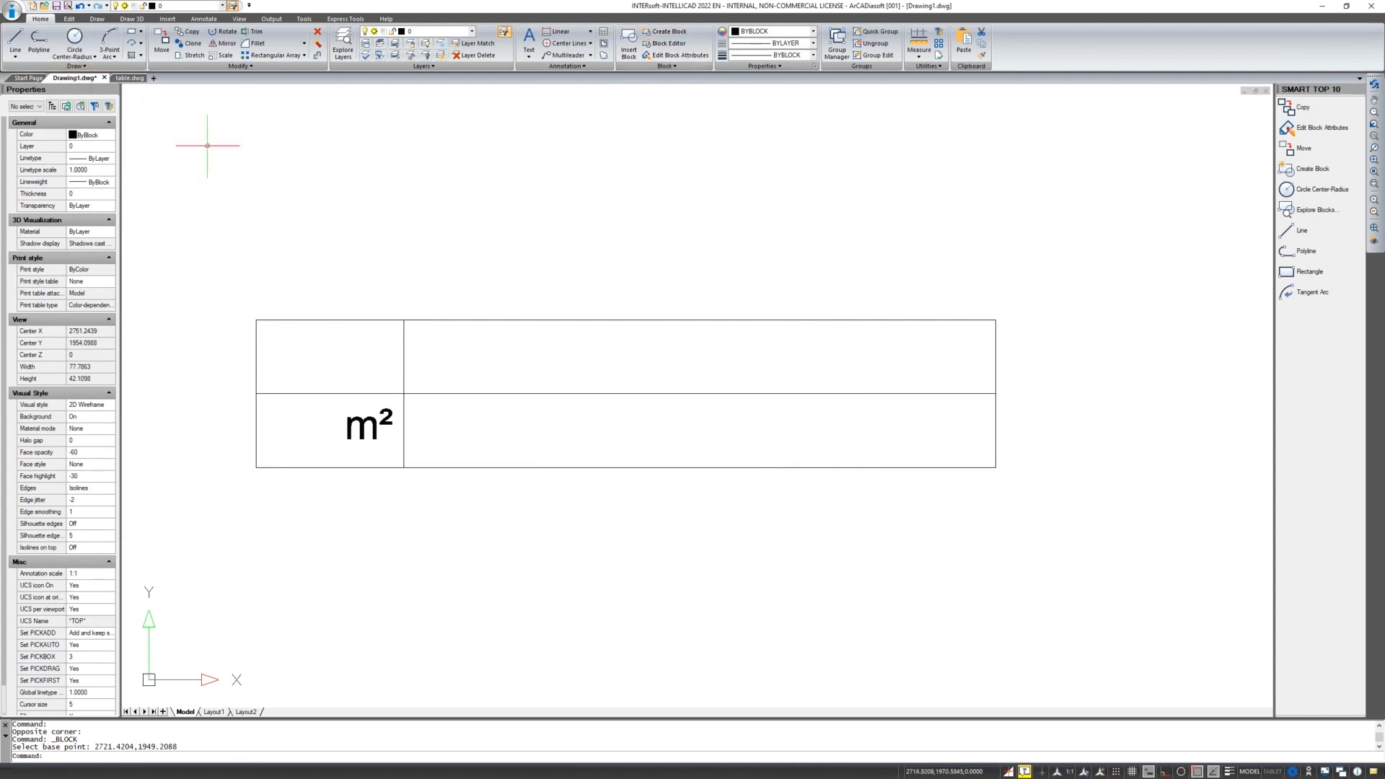
# Start an attribute definition with the tag No and the default value 1
pyautogui.click(697, 65)
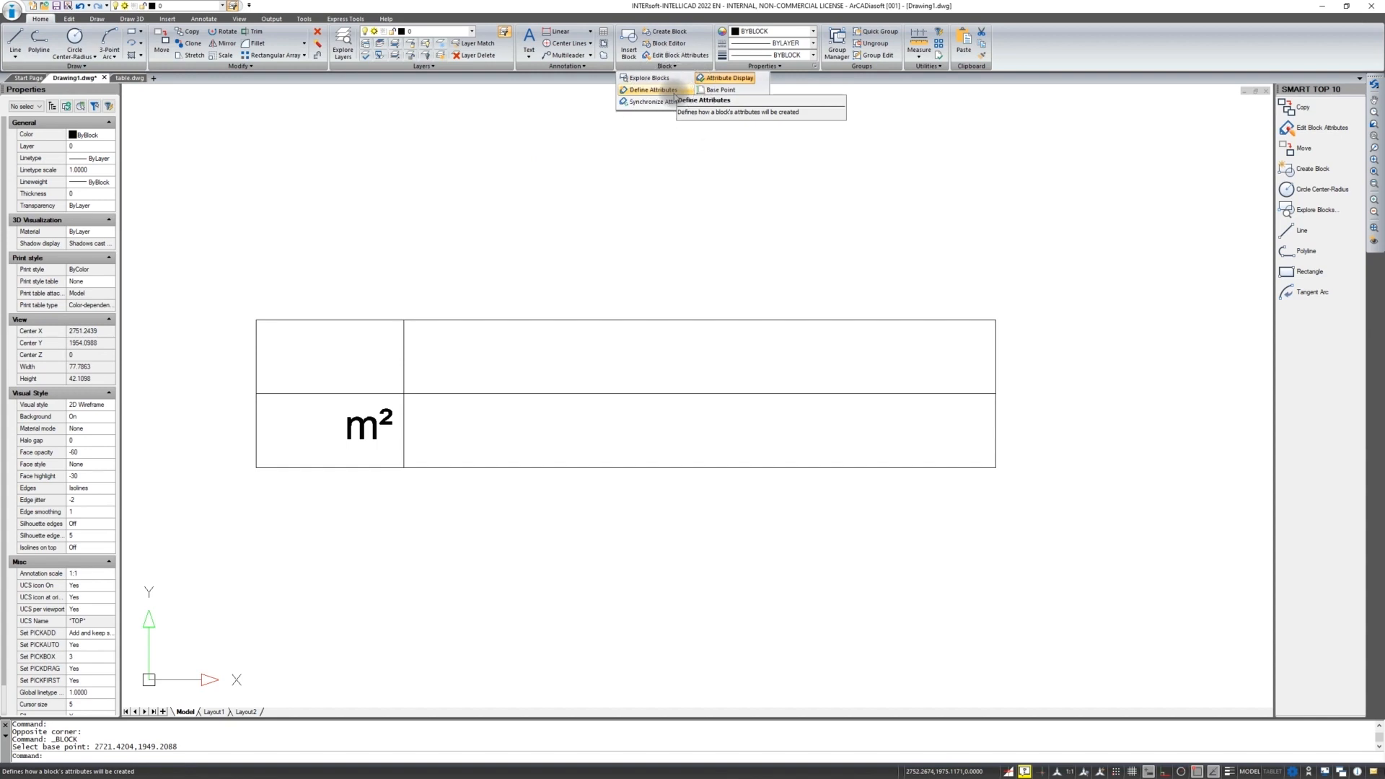
pyautogui.click(674, 95)
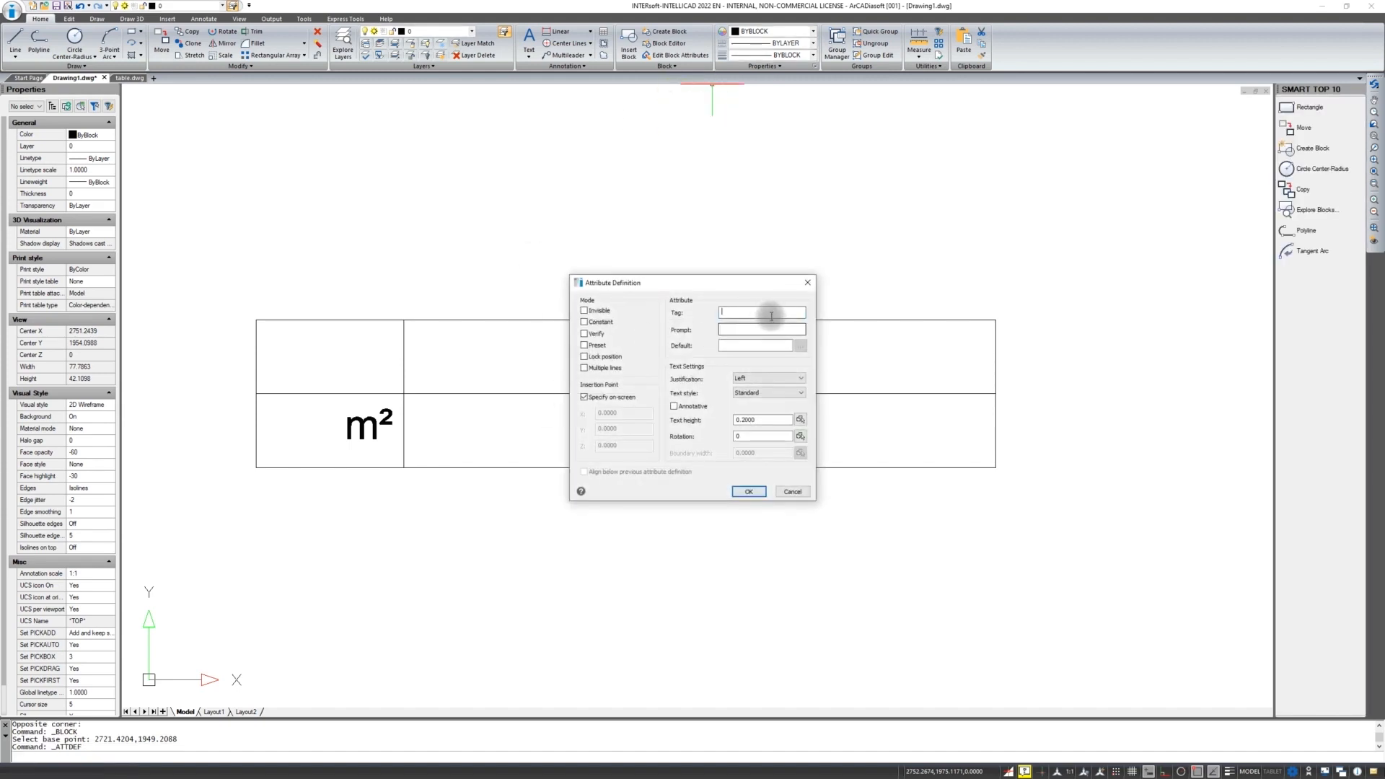
pyautogui.write('N')
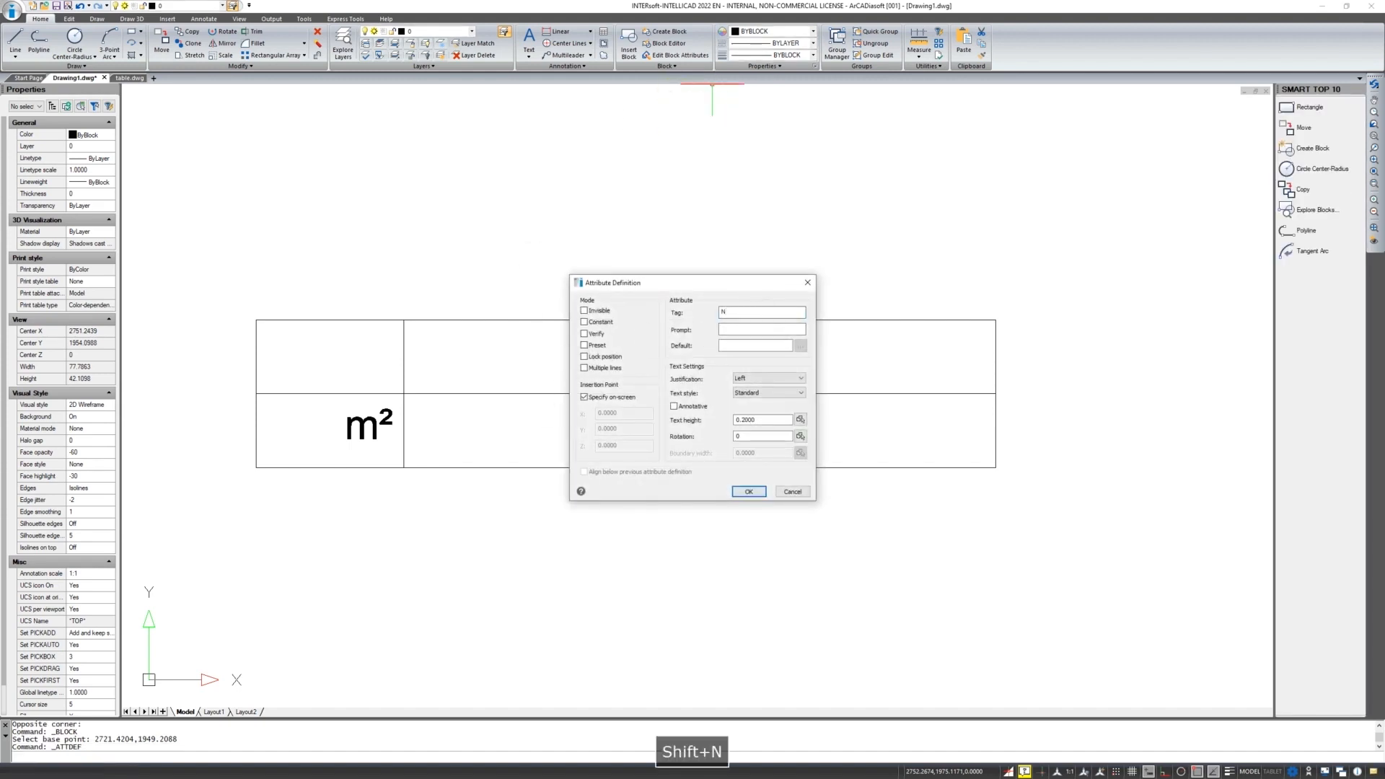
pyautogui.write('o')
pyautogui.click(732, 346)
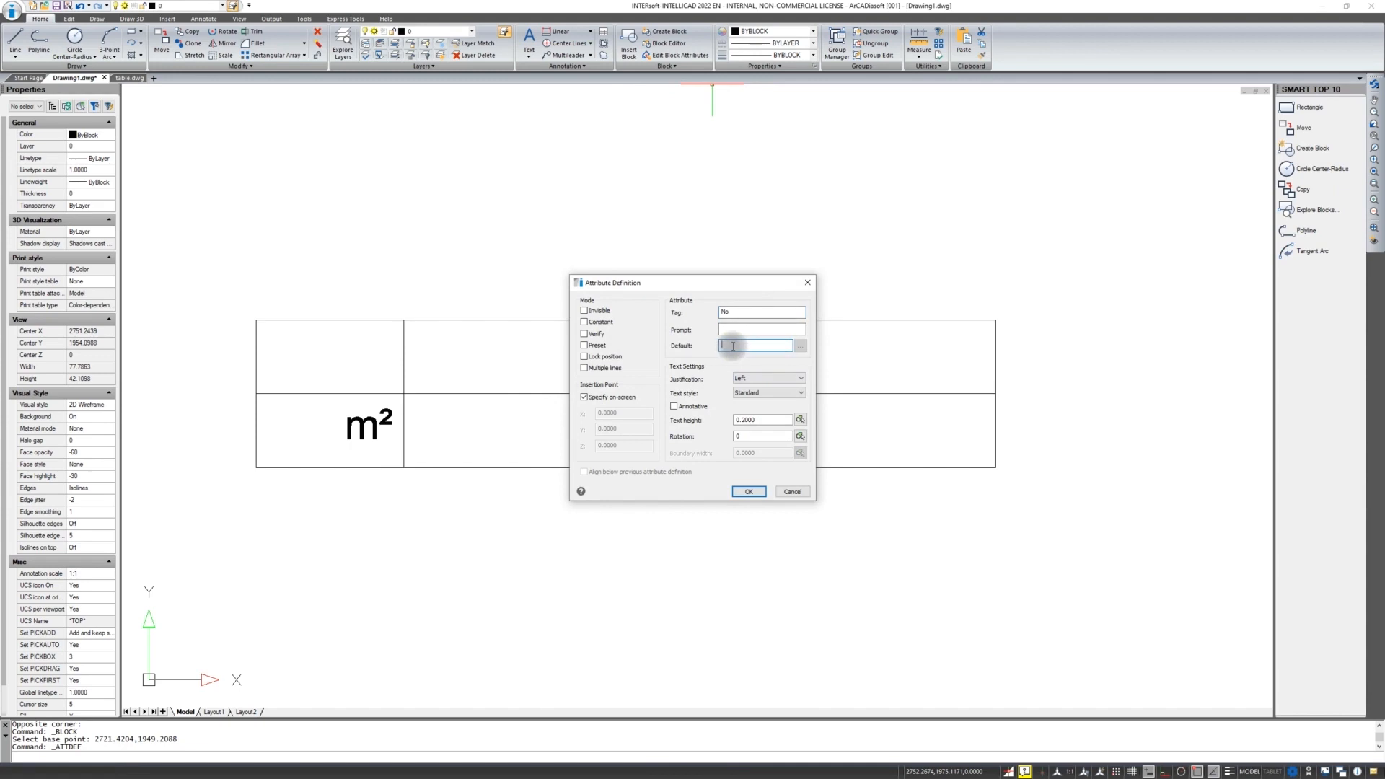
pyautogui.write('1')
# Set the attribute's justification to Middle and text height to 2, and place it in the centre of the upper-left cell
pyautogui.click(754, 378)
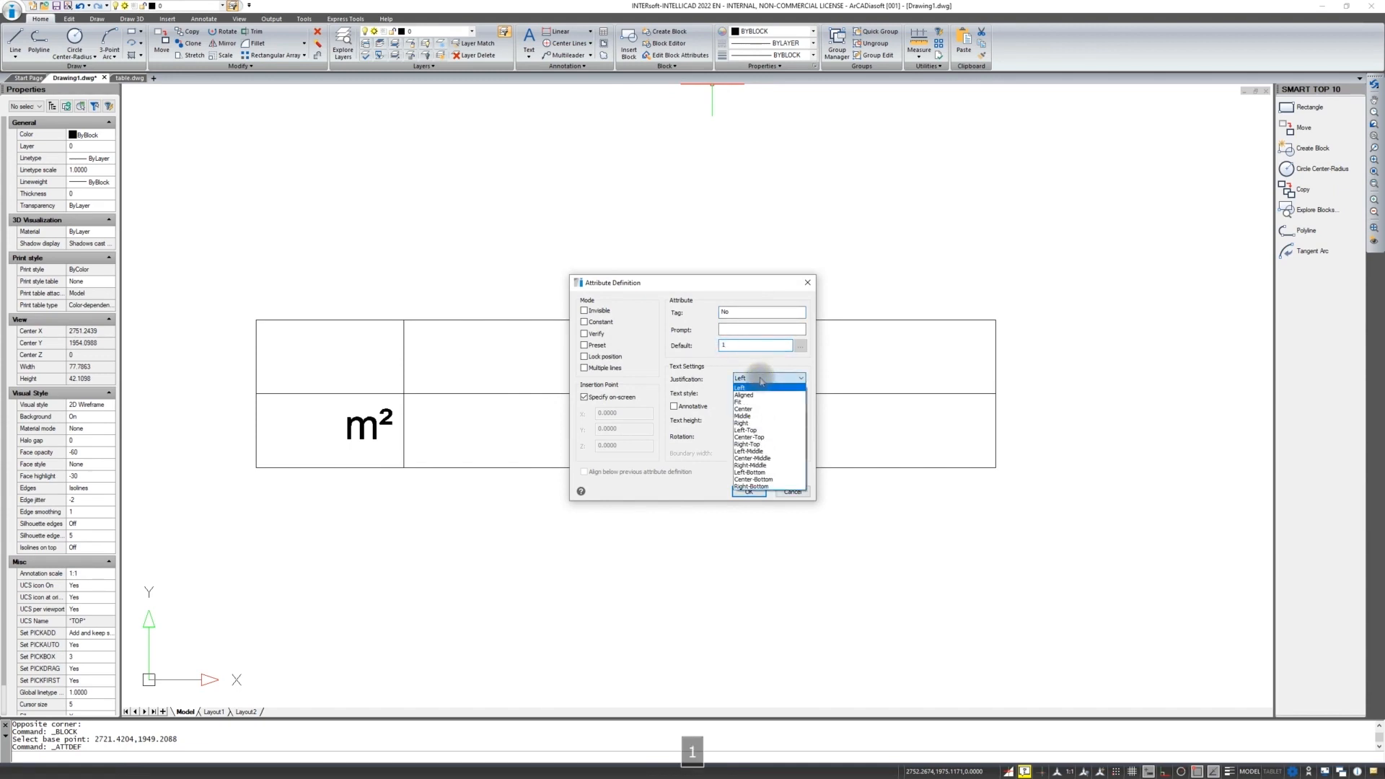
pyautogui.click(757, 415)
pyautogui.click(740, 420)
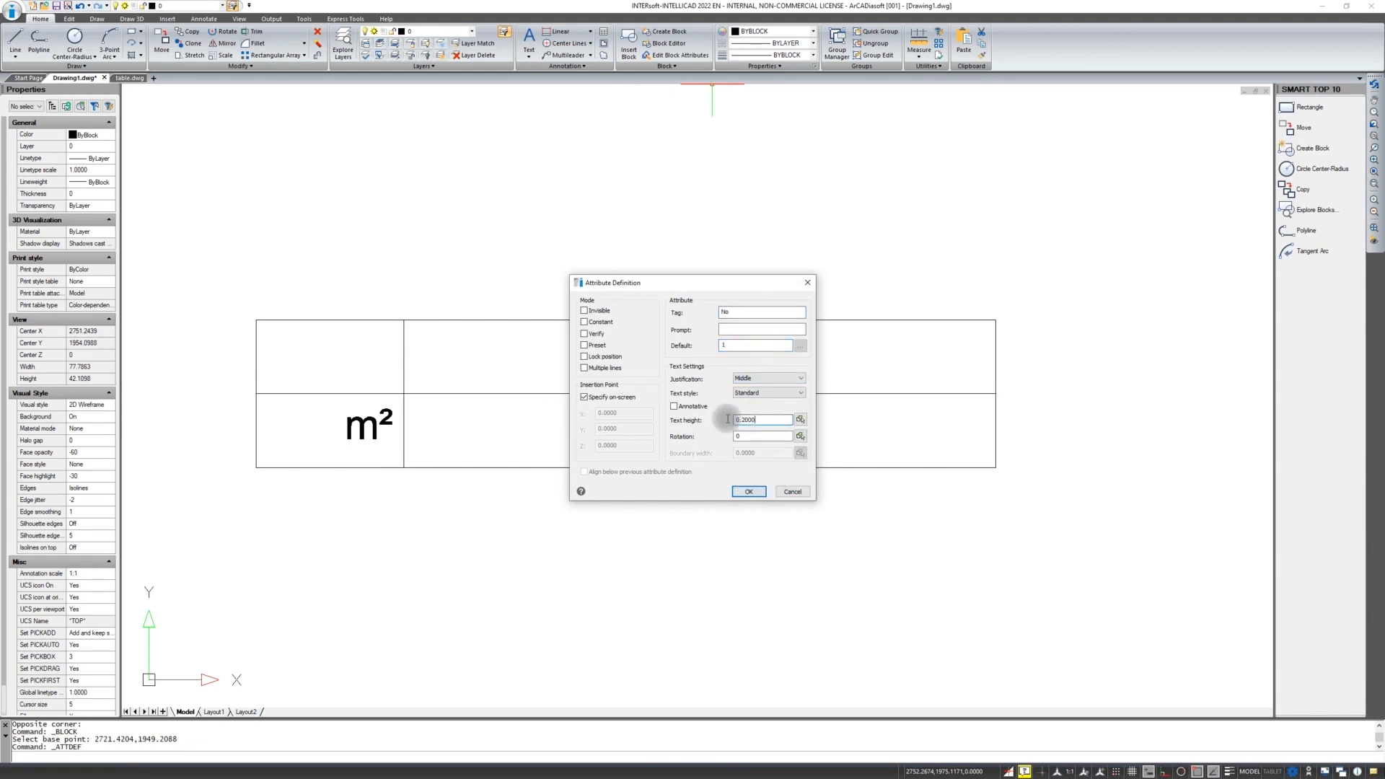
pyautogui.write('2')
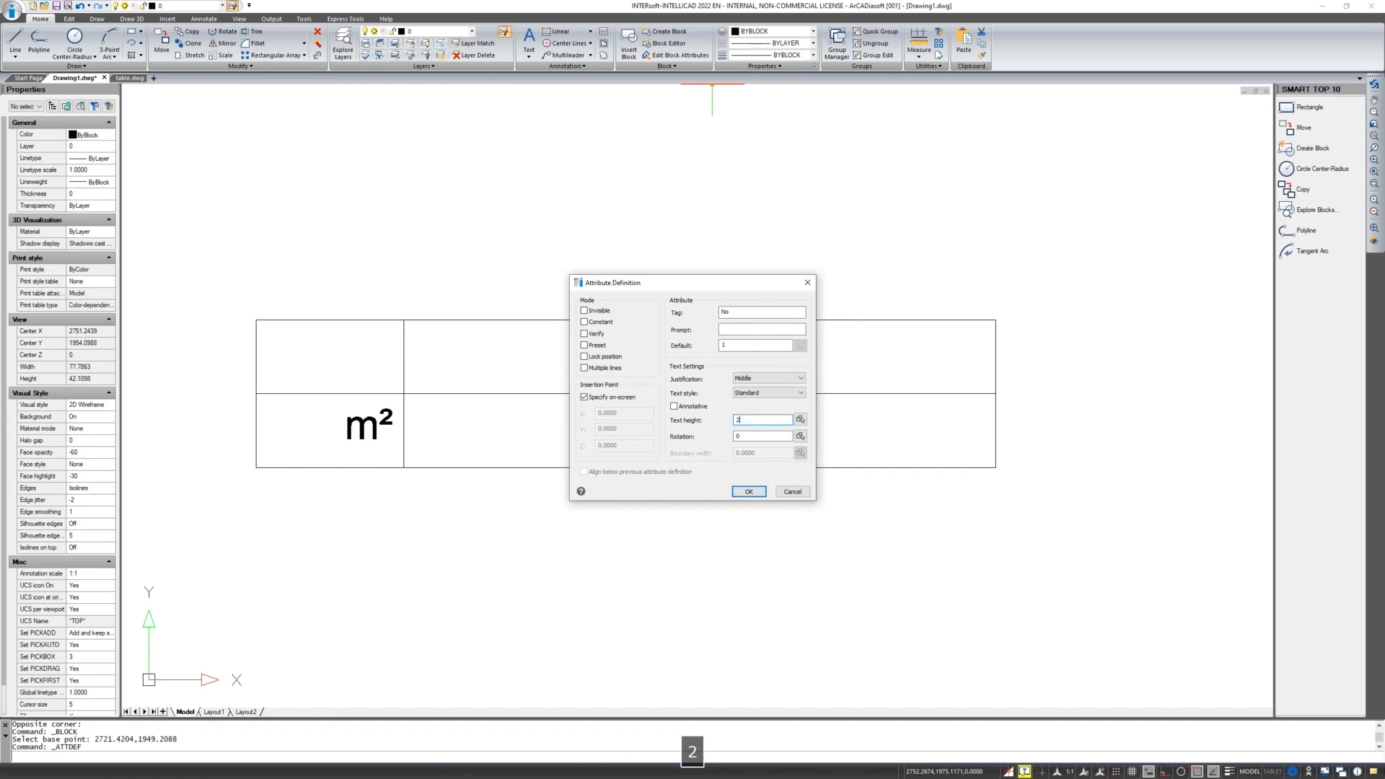
pyautogui.click(748, 491)
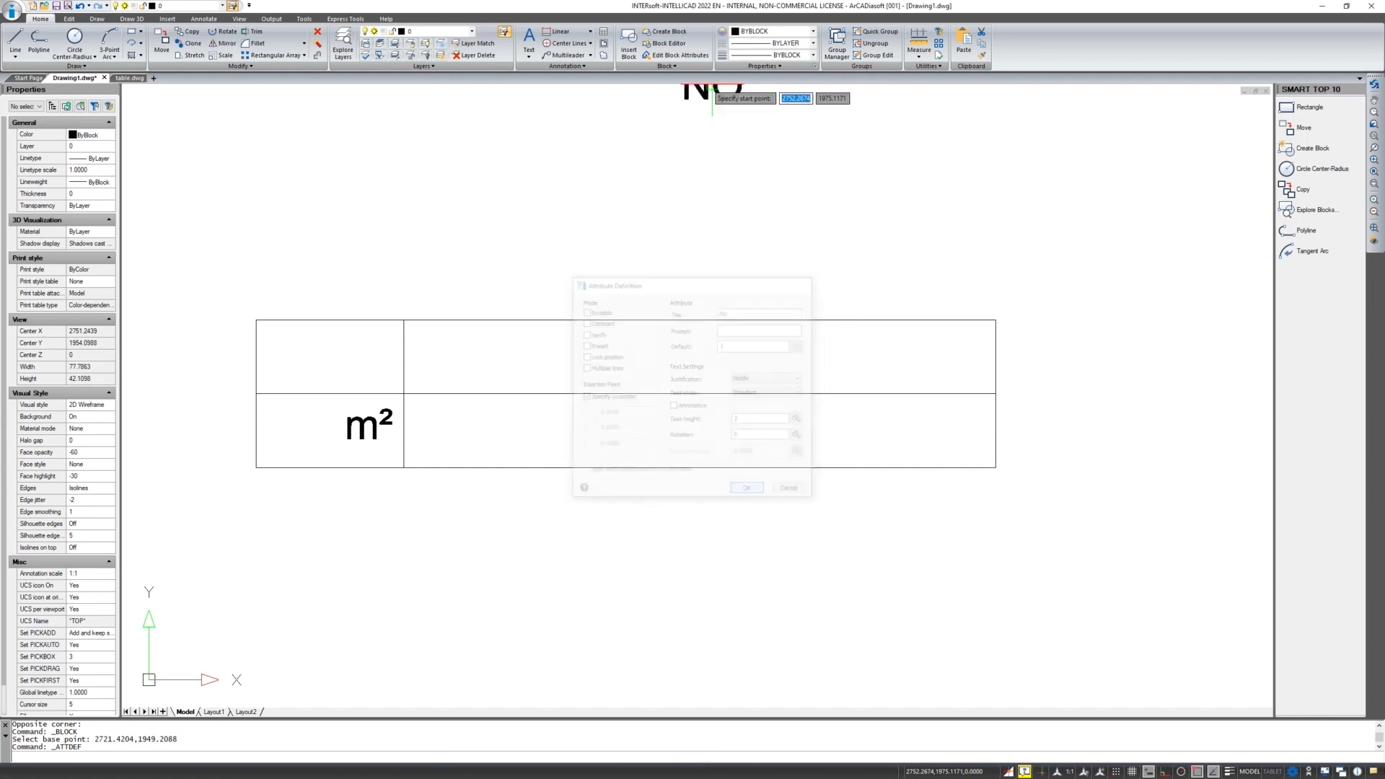
pyautogui.click(331, 356)
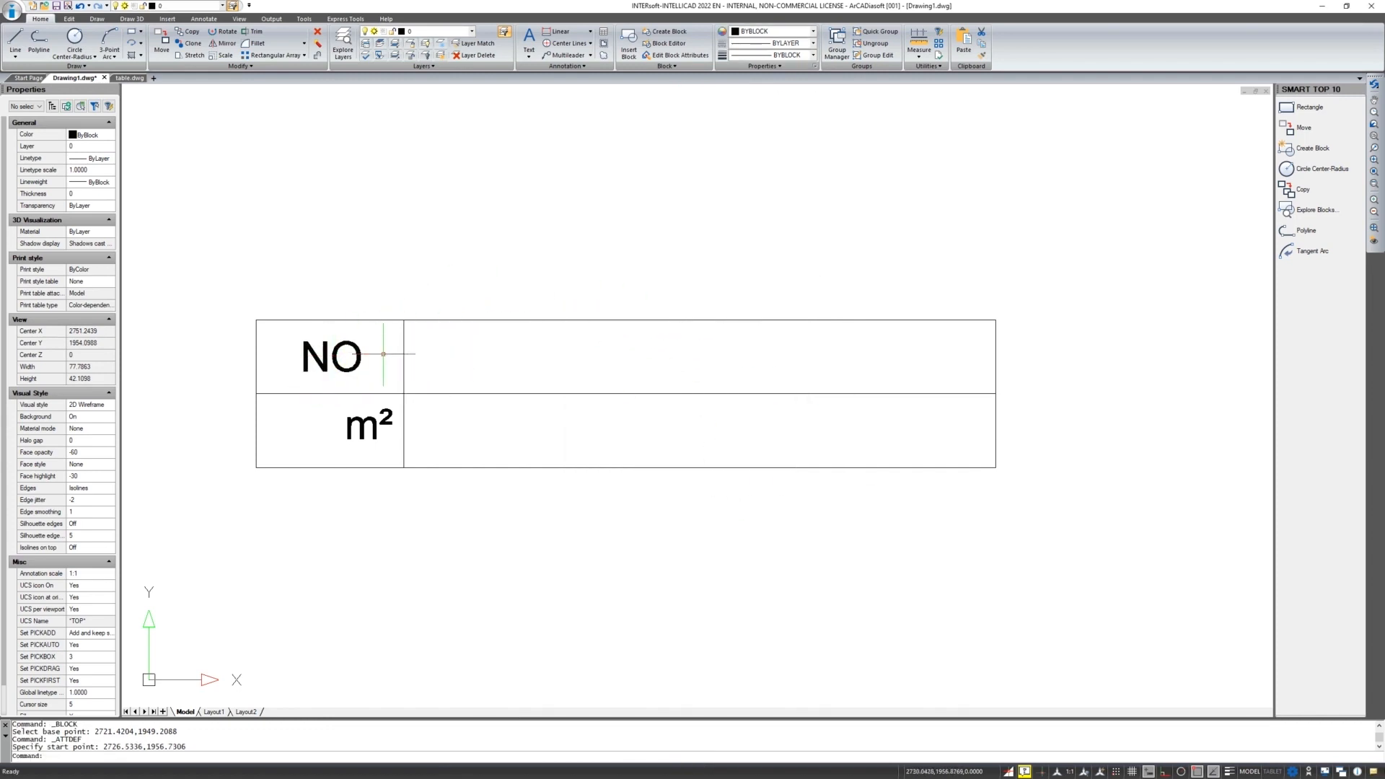
# Draw a horizontal guide line about 57 long from the base of the NO attribute to beyond the table's right edge
pyautogui.click(15, 39)
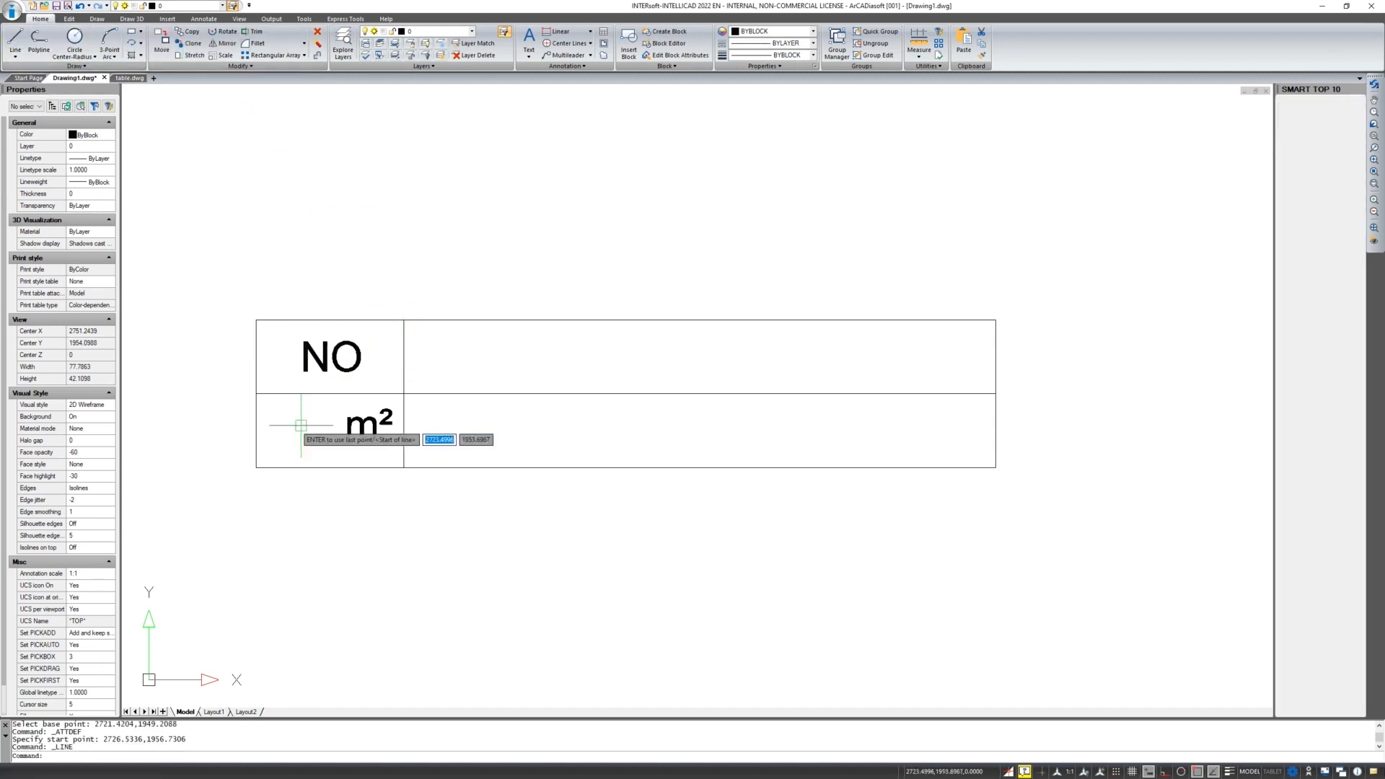
pyautogui.click(304, 372)
pyautogui.click(1143, 372)
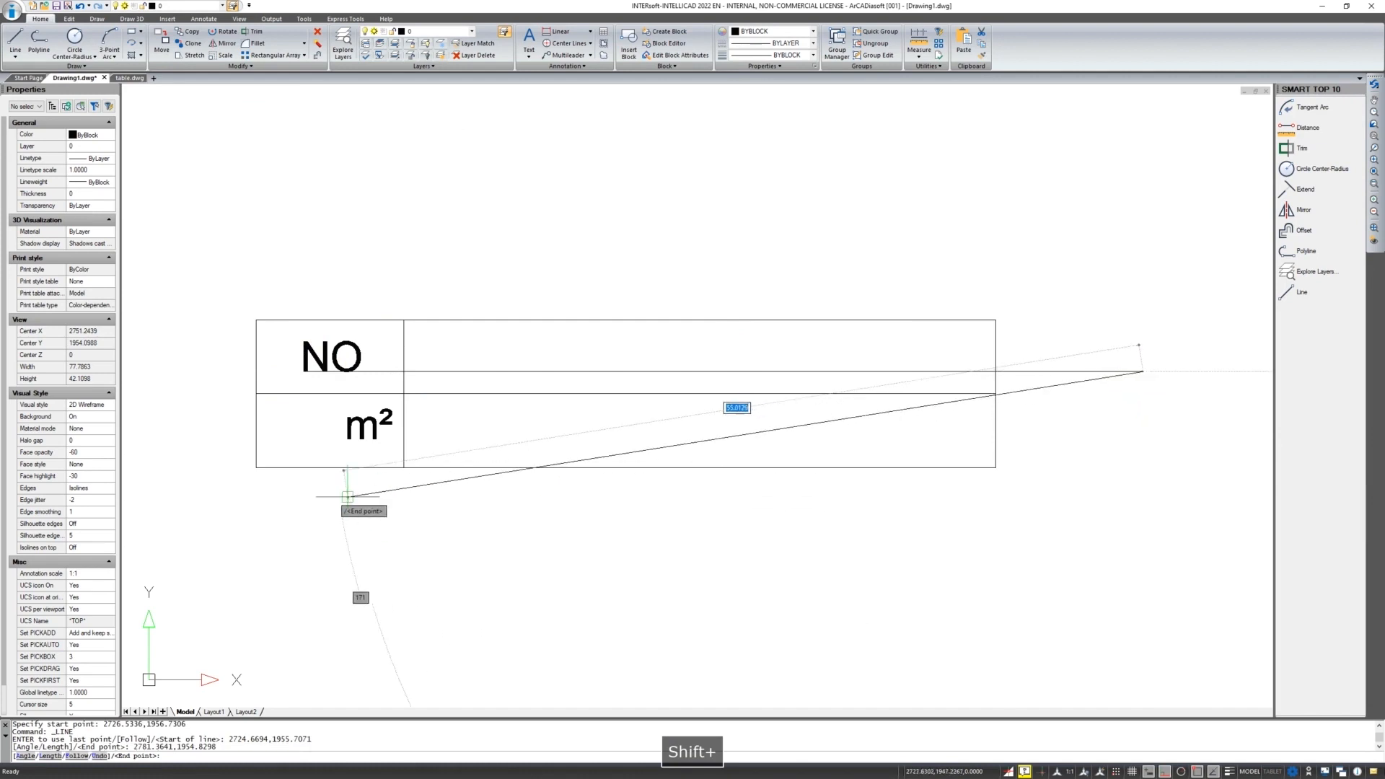
pyautogui.press('Return')
# Draw a horizontal guide line about 56 long from the base of the m² text to beyond the table's right edge
pyautogui.press('Return')
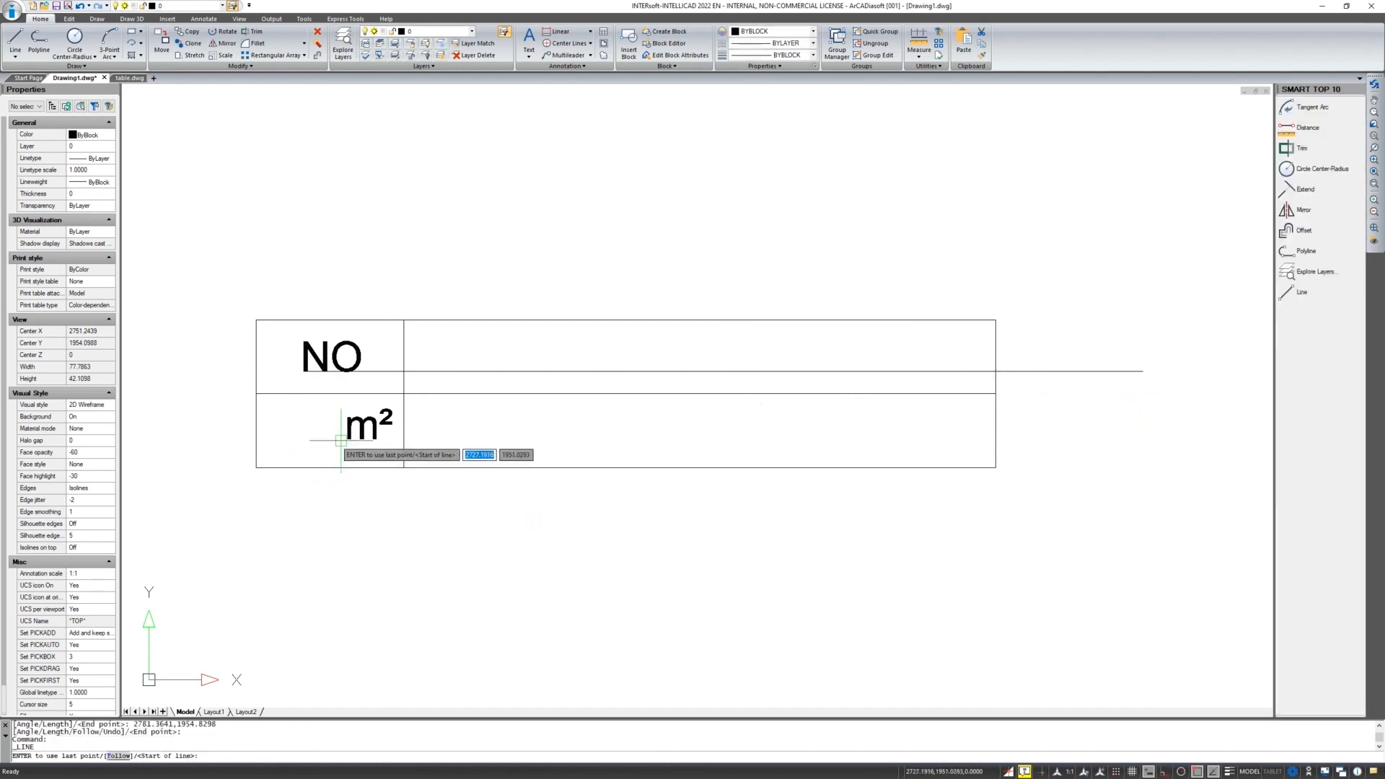
pyautogui.click(349, 439)
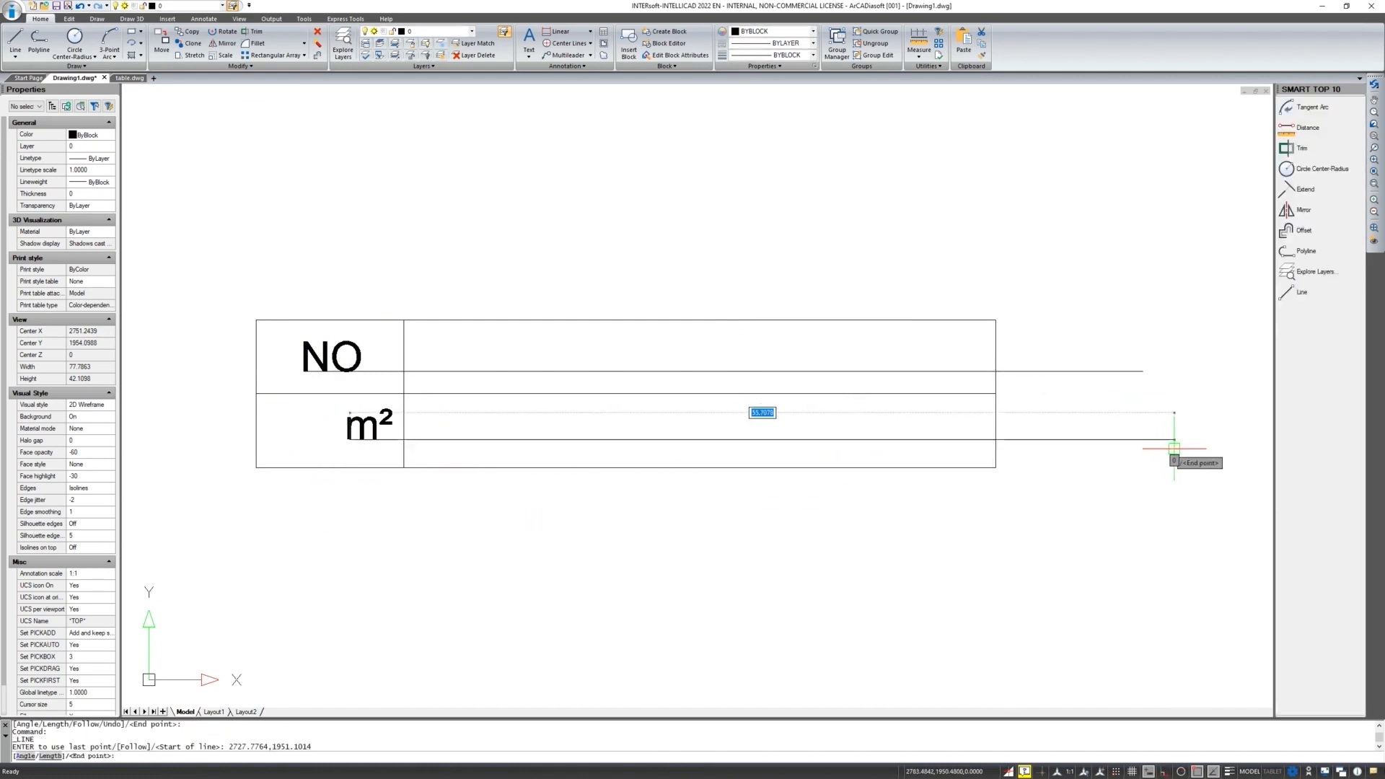
pyautogui.keyDown('shift'); pyautogui.click(1179, 448); pyautogui.keyUp('shift')
pyautogui.rightClick(1048, 506)
# Stretch the left end of the lower guide line horizontally past the table's left edge, making the line about 65 long
pyautogui.click(853, 446)
pyautogui.click(853, 445)
pyautogui.click(824, 426)
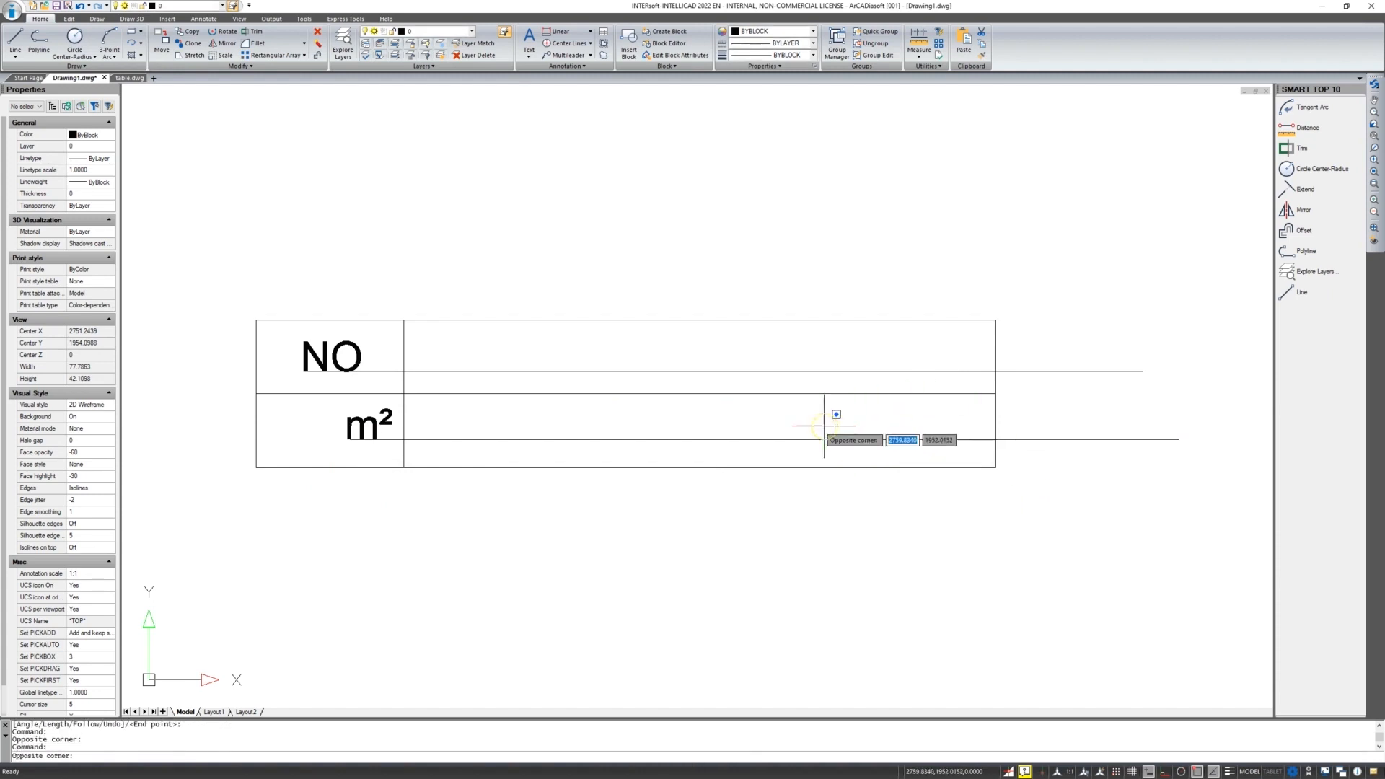
pyautogui.click(824, 425)
pyautogui.click(430, 439)
pyautogui.click(349, 440)
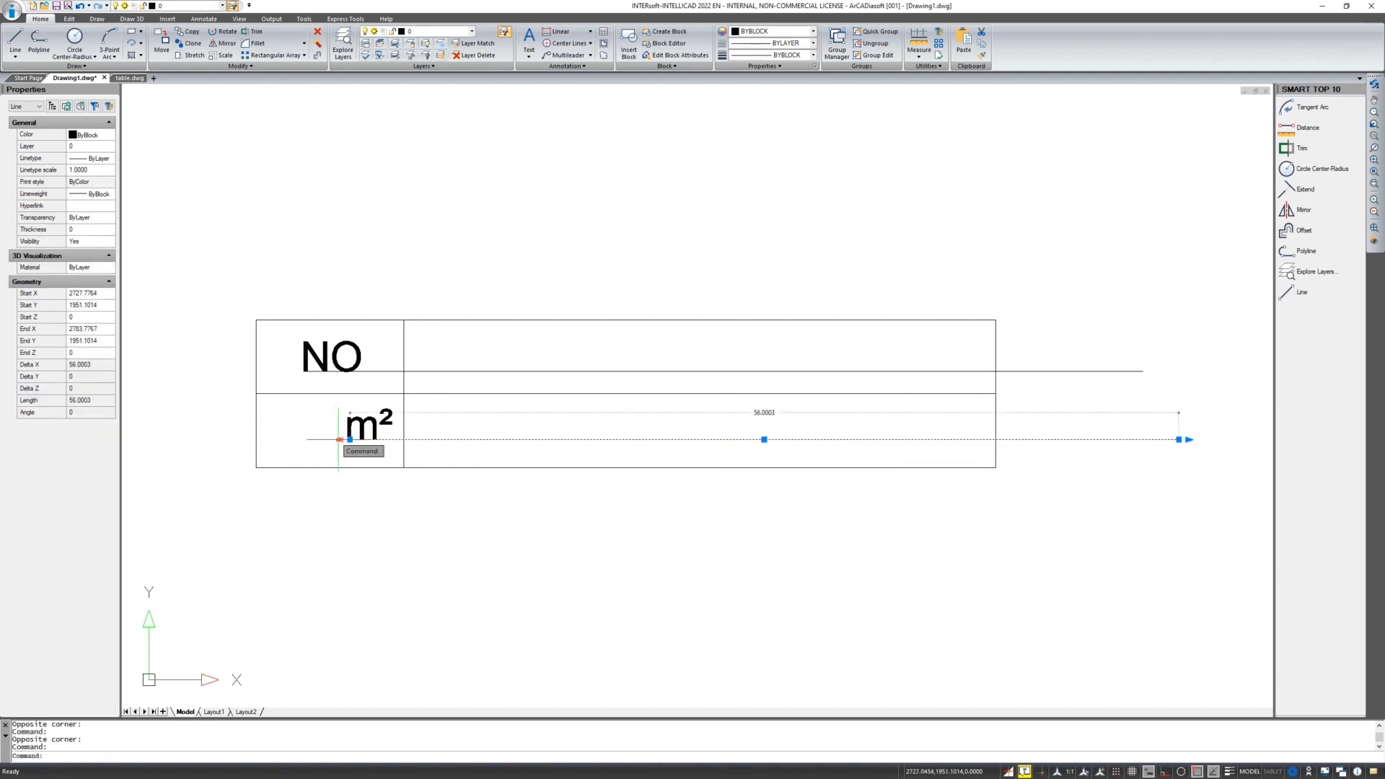
pyautogui.click(213, 439)
pyautogui.press('Escape')
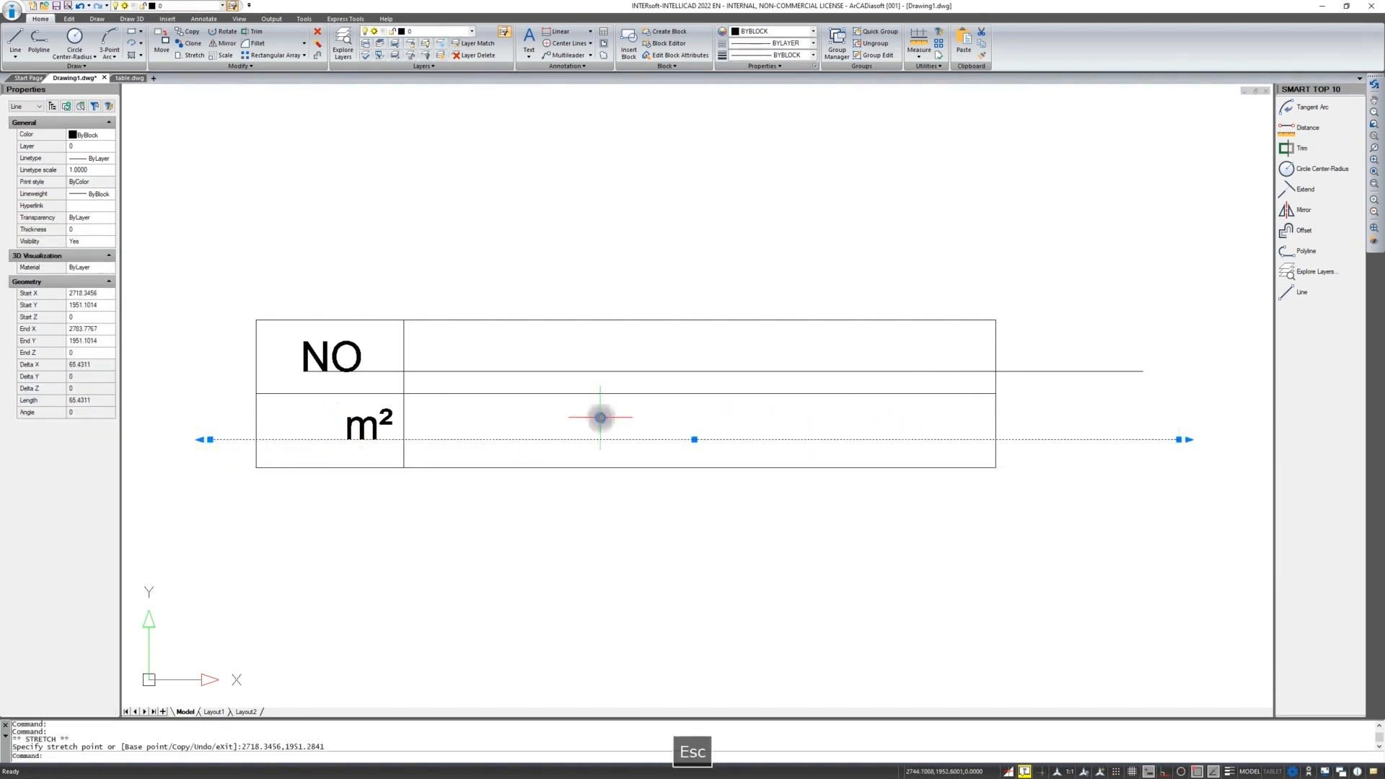
# Define a new attribute with the tag Room and the default value Living room
pyautogui.click(666, 66)
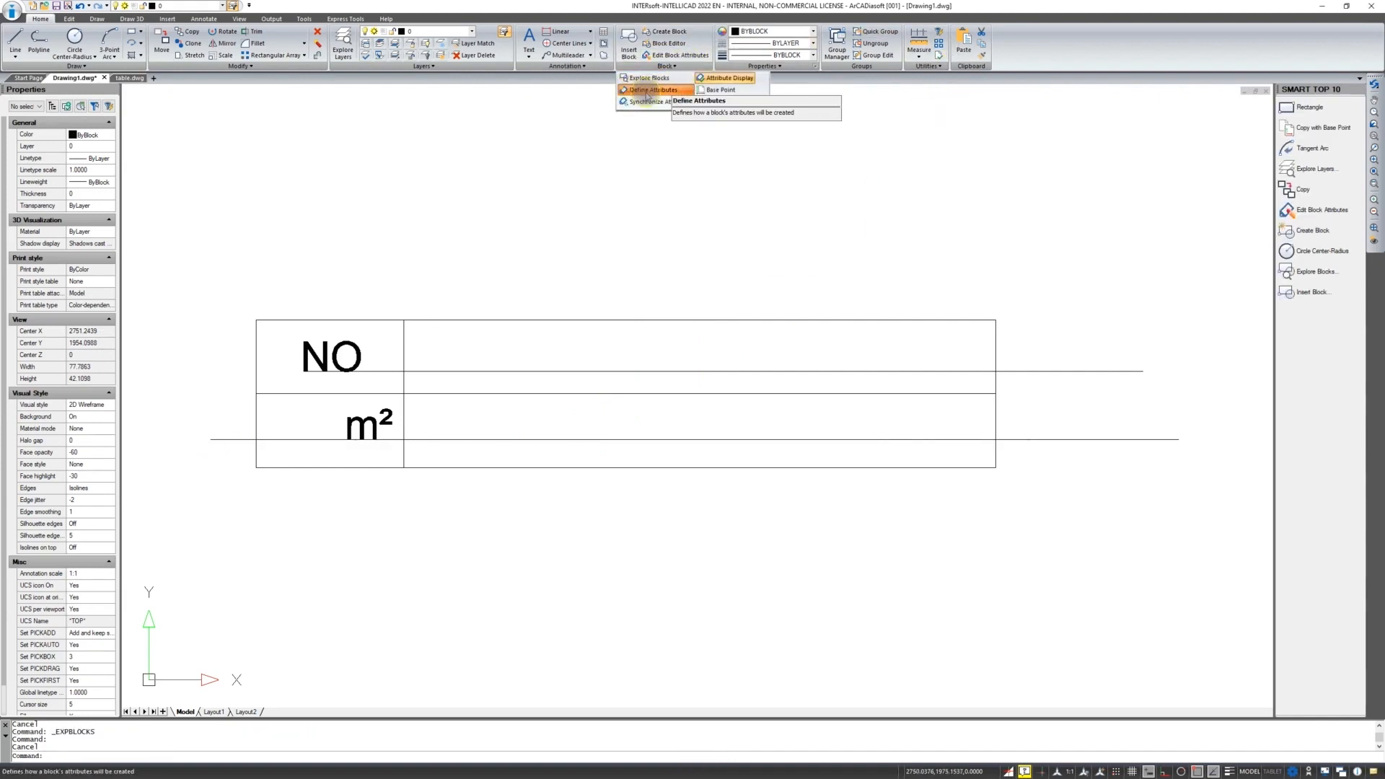
pyautogui.click(658, 93)
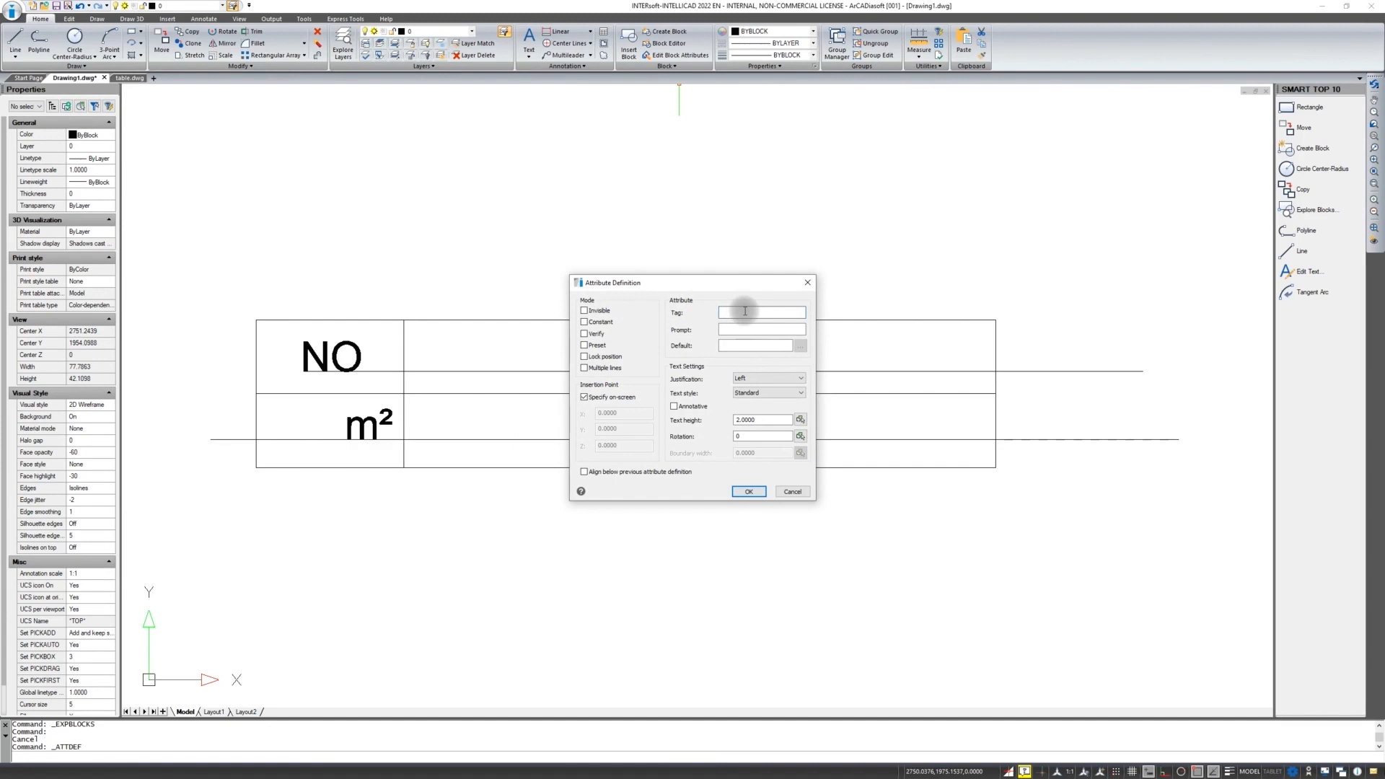
pyautogui.write('Roo')
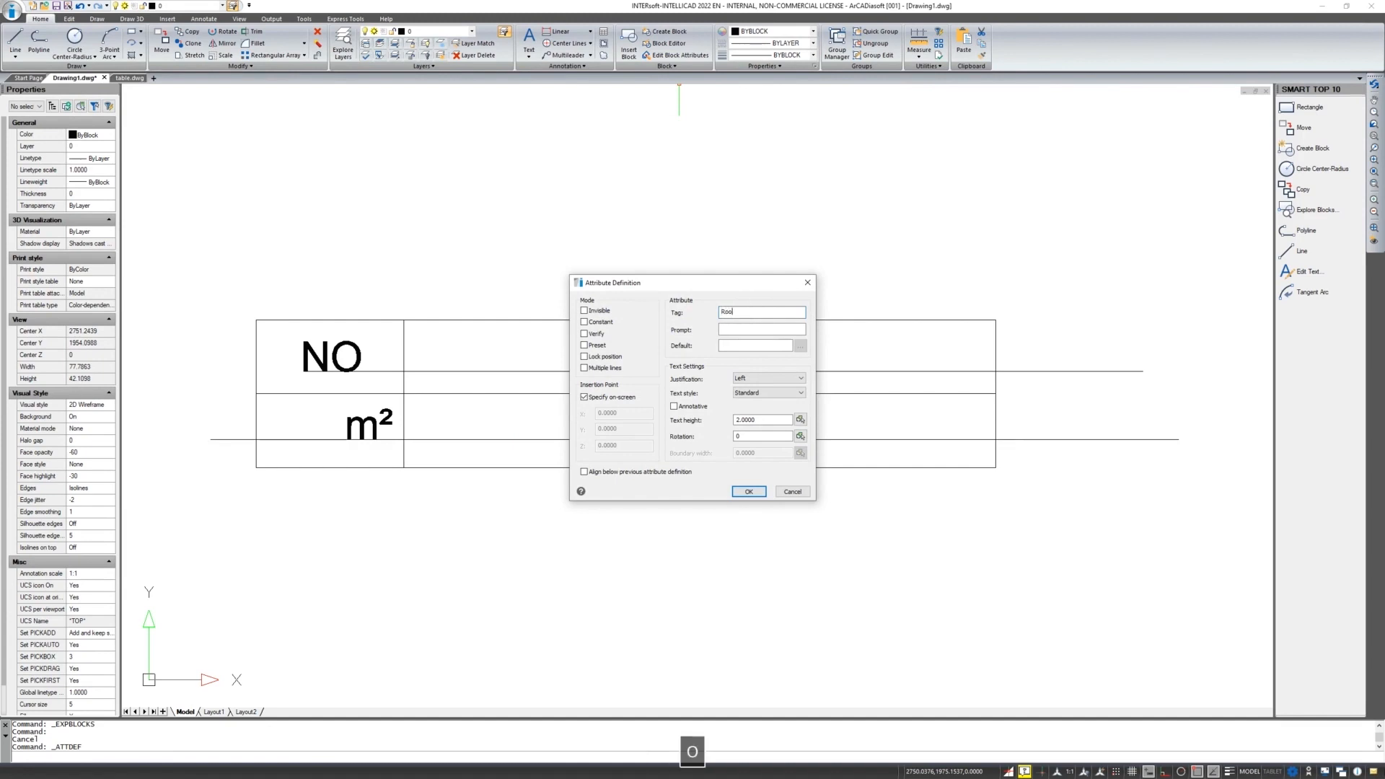
pyautogui.write('m')
pyautogui.click(759, 347)
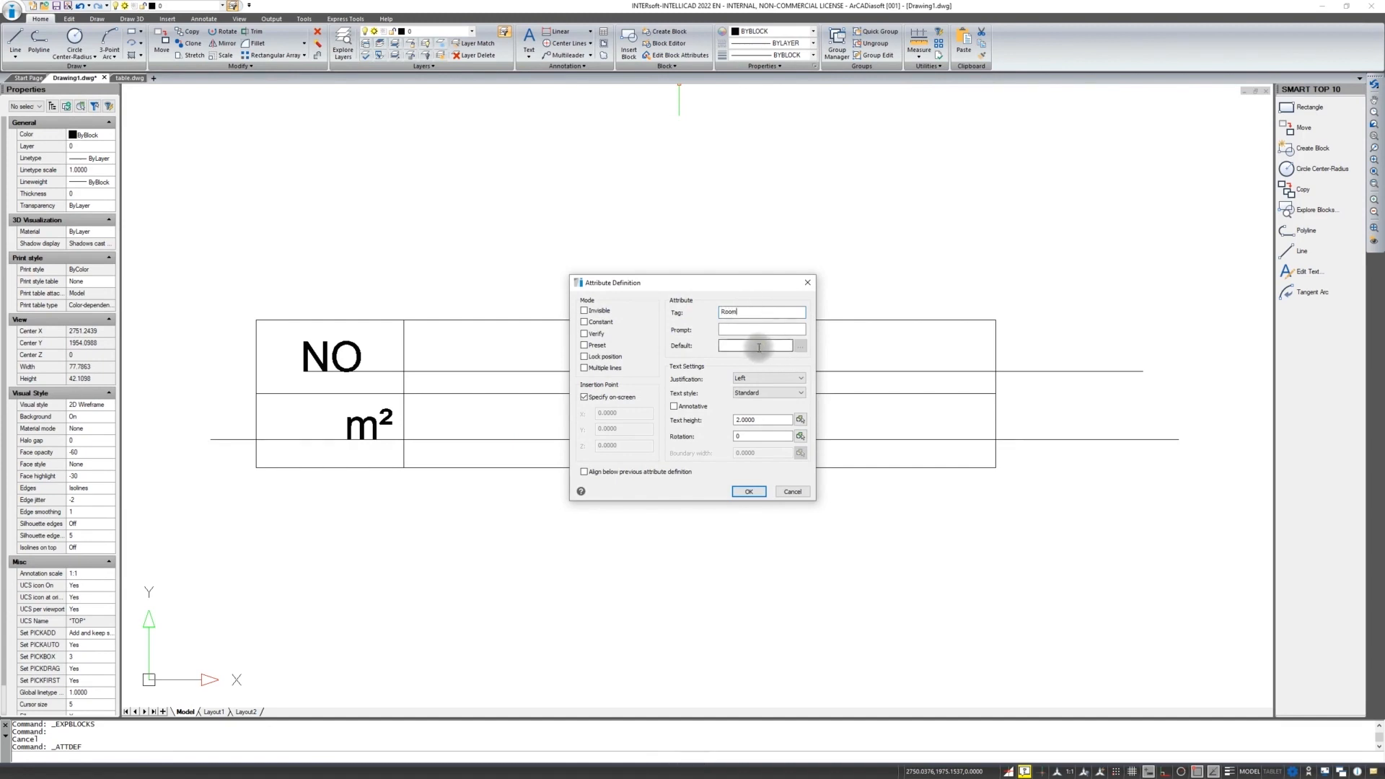
pyautogui.write('|')
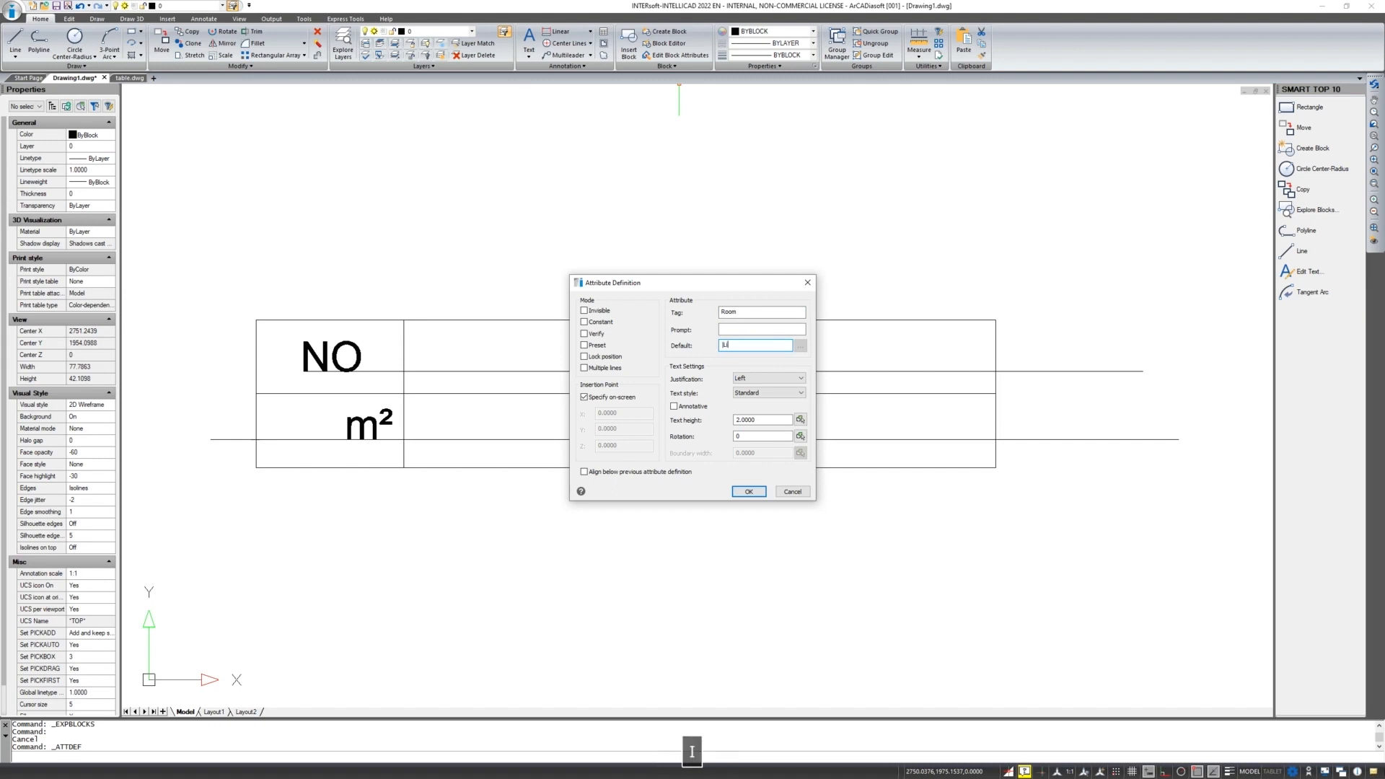
pyautogui.press('BackSpace')
pyautogui.write('Living room')
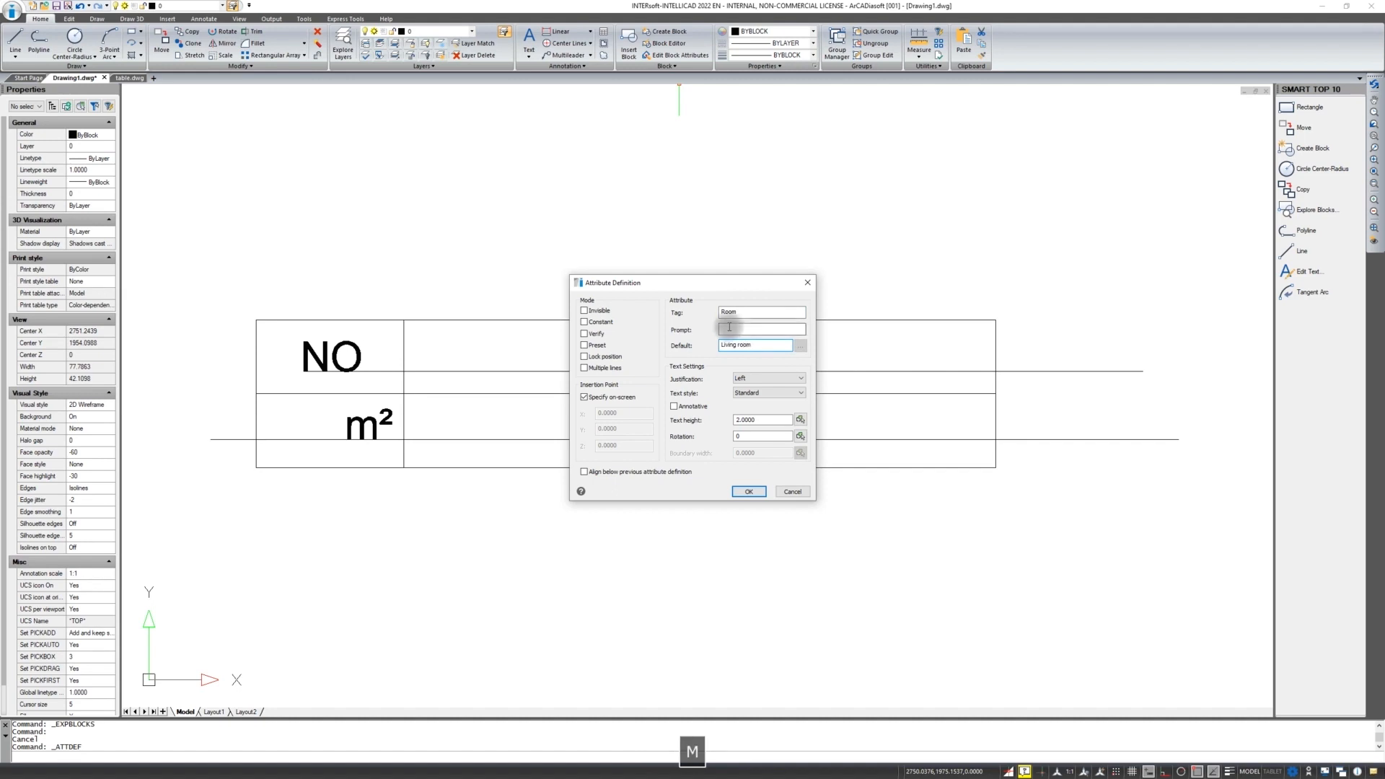
# Set the Room attribute's justification to Middle and place it in the centre of the table's upper-right cell
pyautogui.click(781, 378)
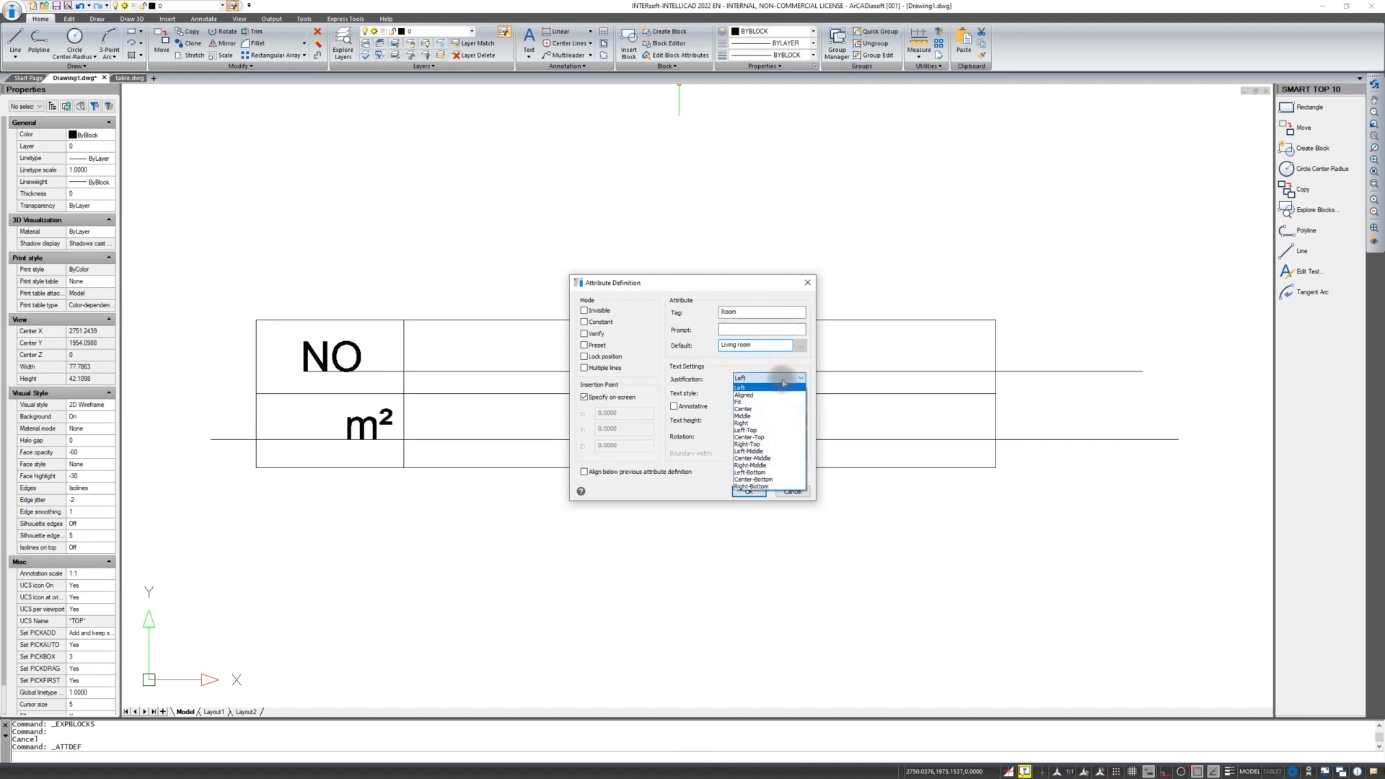
pyautogui.click(756, 416)
pyautogui.click(749, 493)
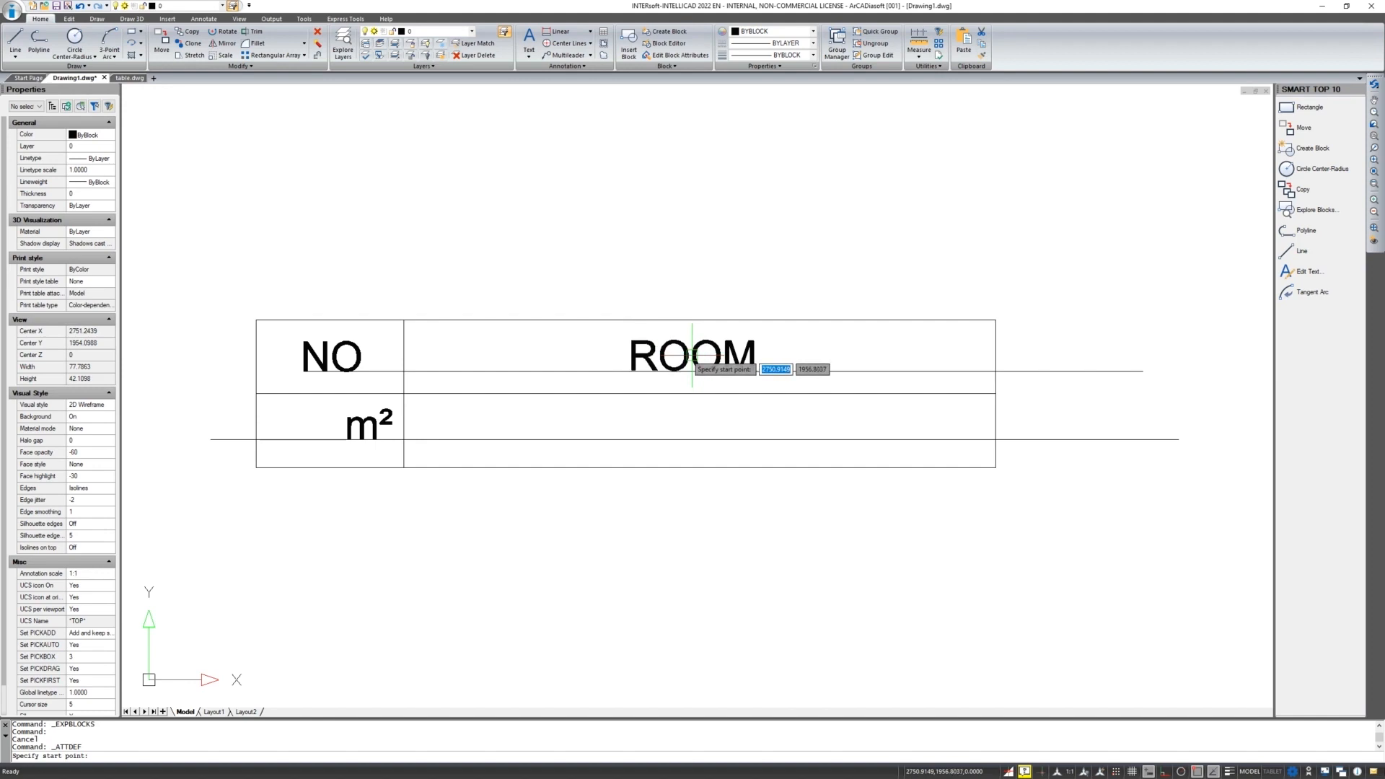
pyautogui.click(692, 356)
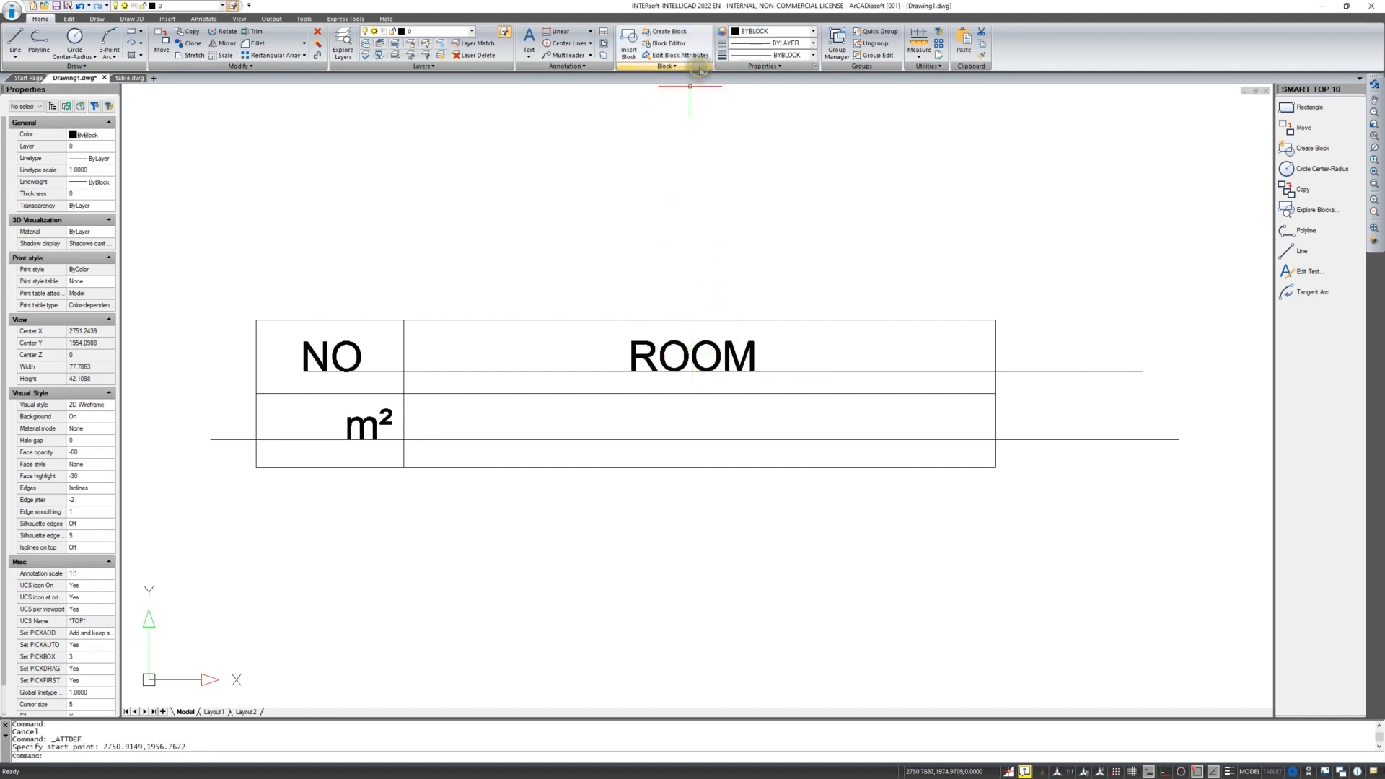
# Define a new attribute with the tag Floor and the default value Parquet
pyautogui.click(665, 65)
pyautogui.click(642, 90)
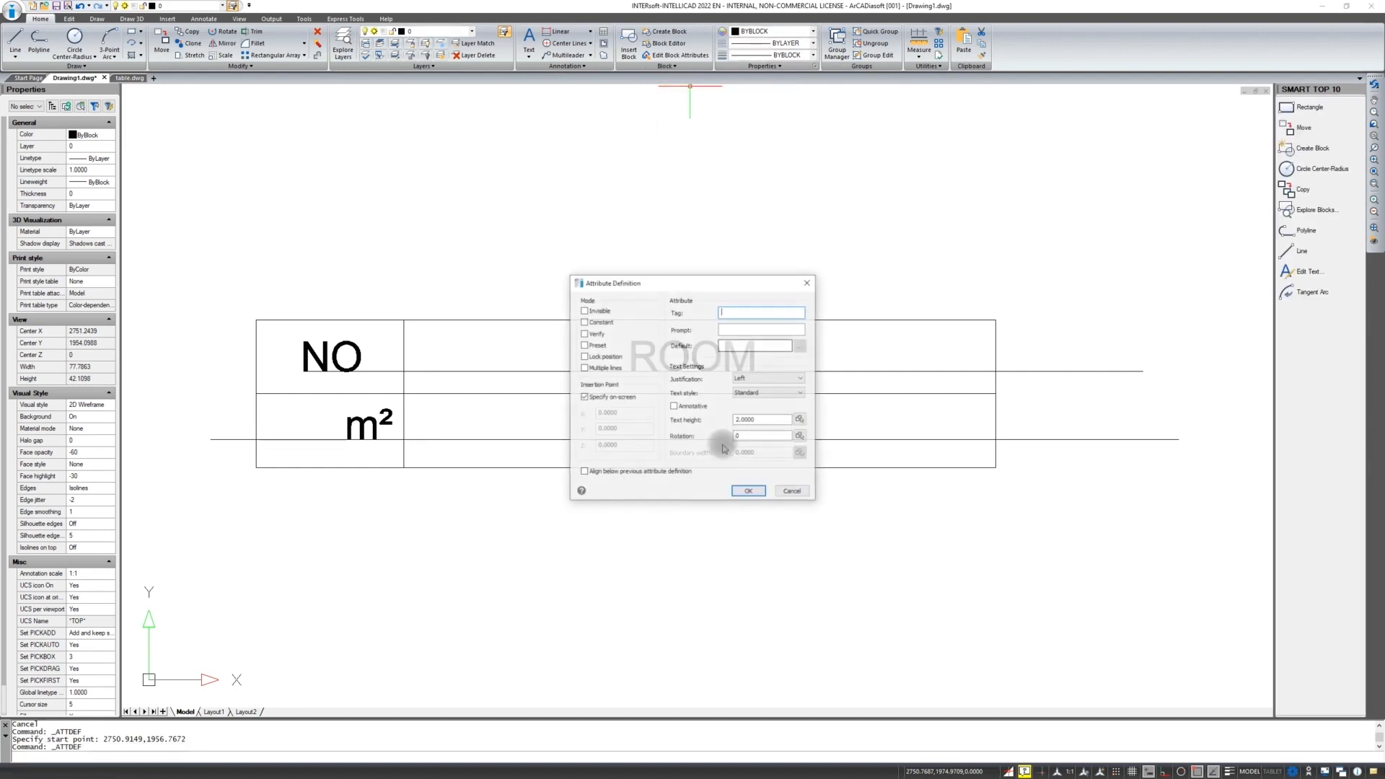
pyautogui.write('Fl')
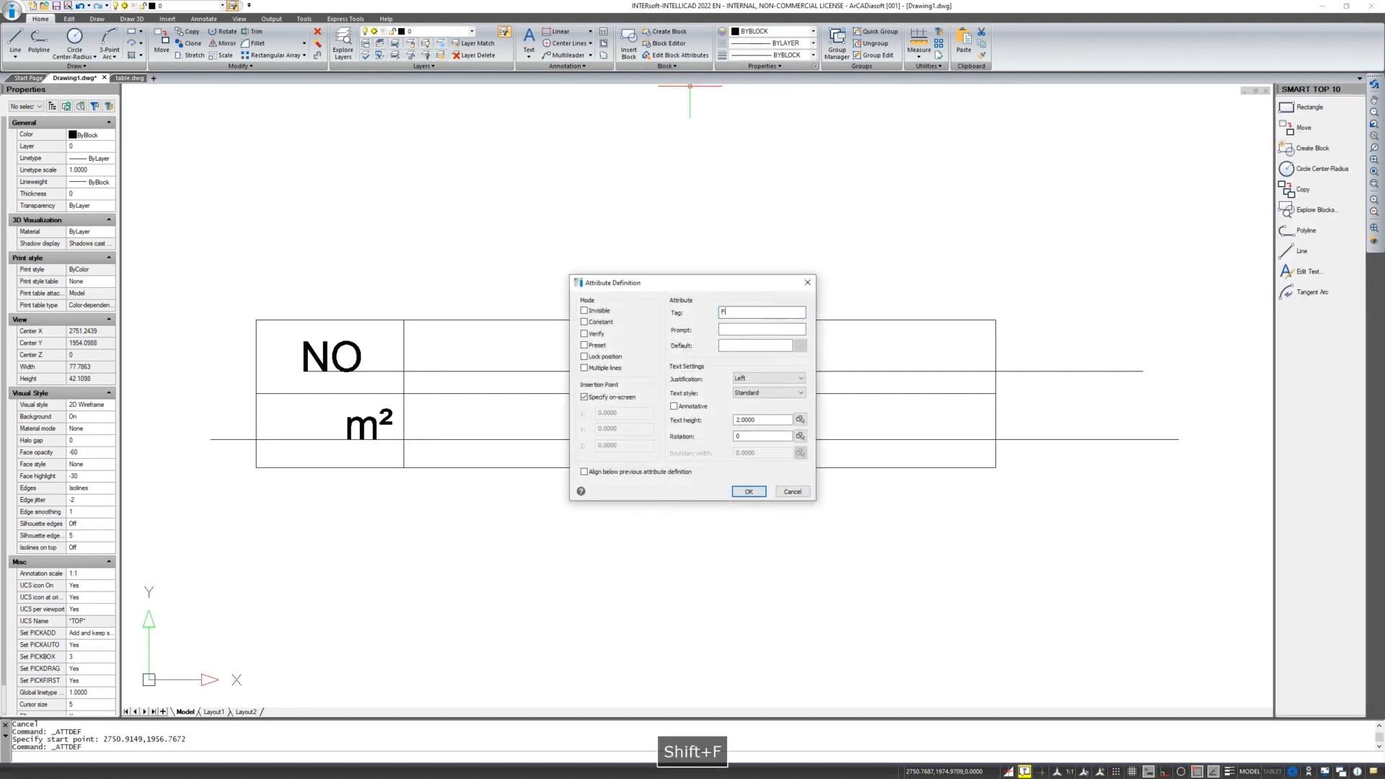
pyautogui.write('oor')
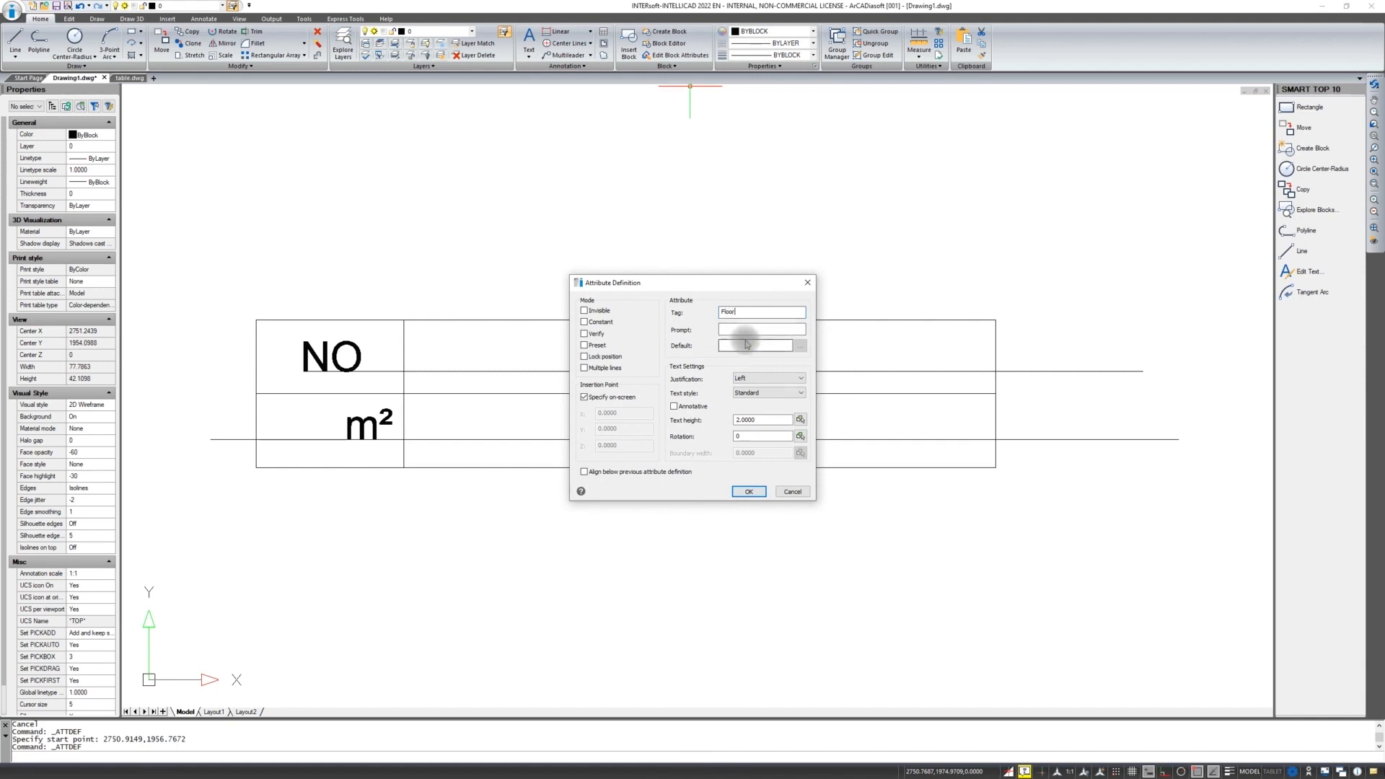
pyautogui.write('Par')
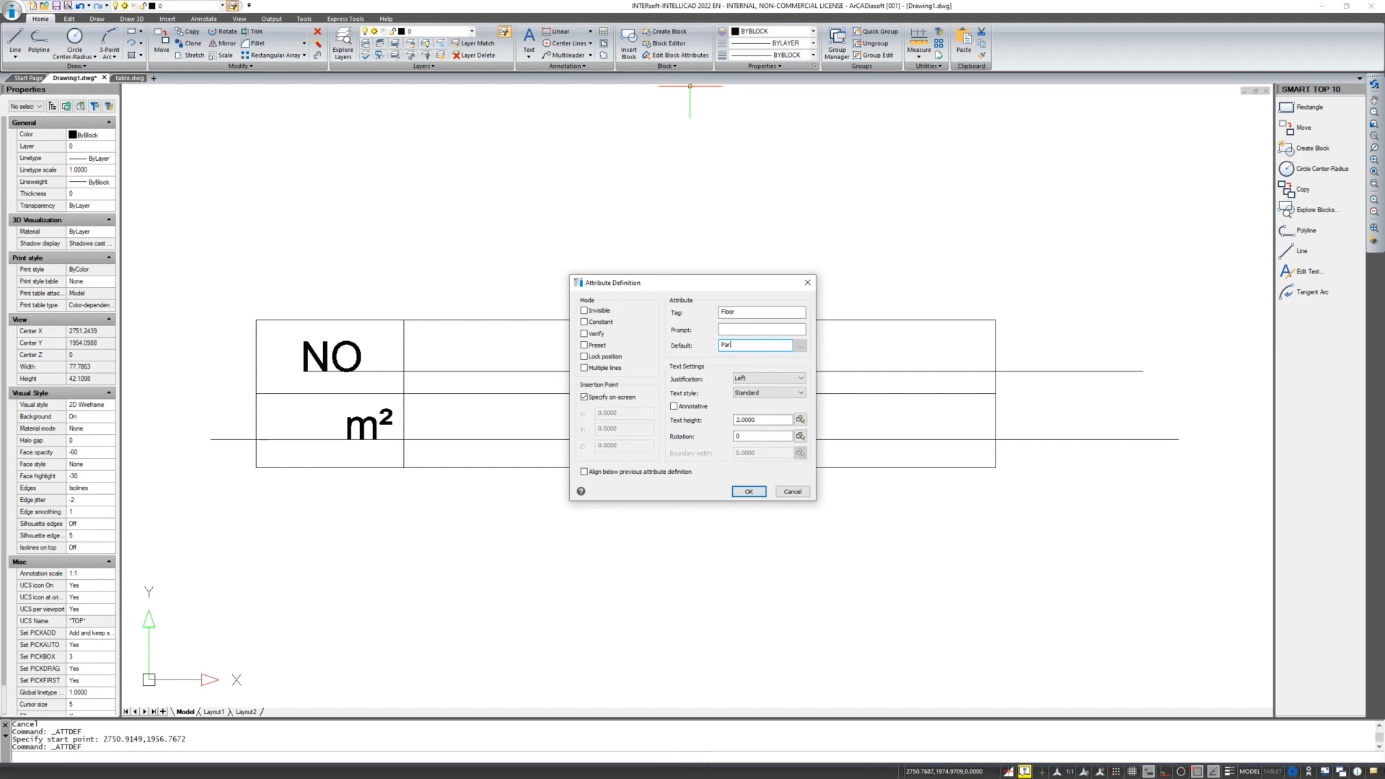
pyautogui.write('quet')
# Set the Floor attribute's justification to Middle and place it in the lower-right cell, directly below ROOM
pyautogui.click(766, 378)
pyautogui.click(743, 416)
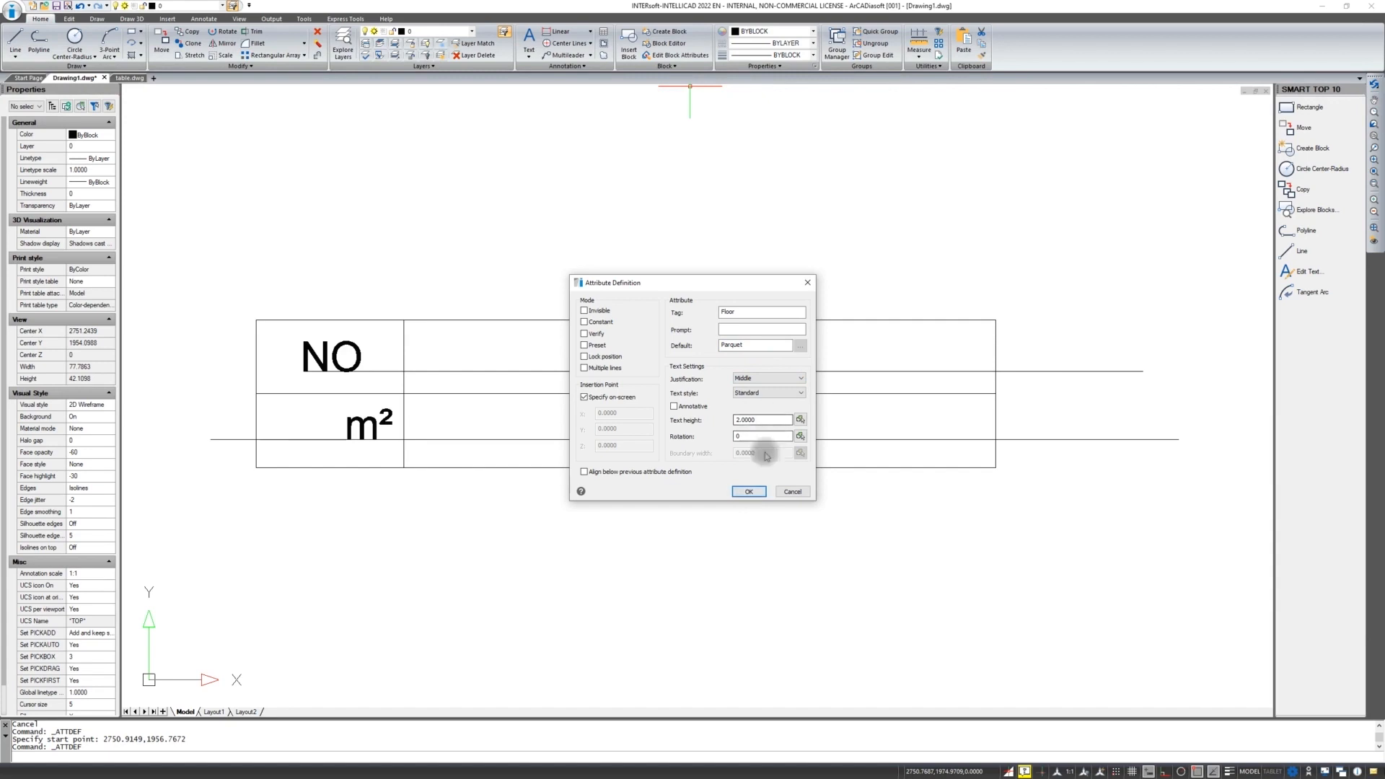
pyautogui.click(747, 492)
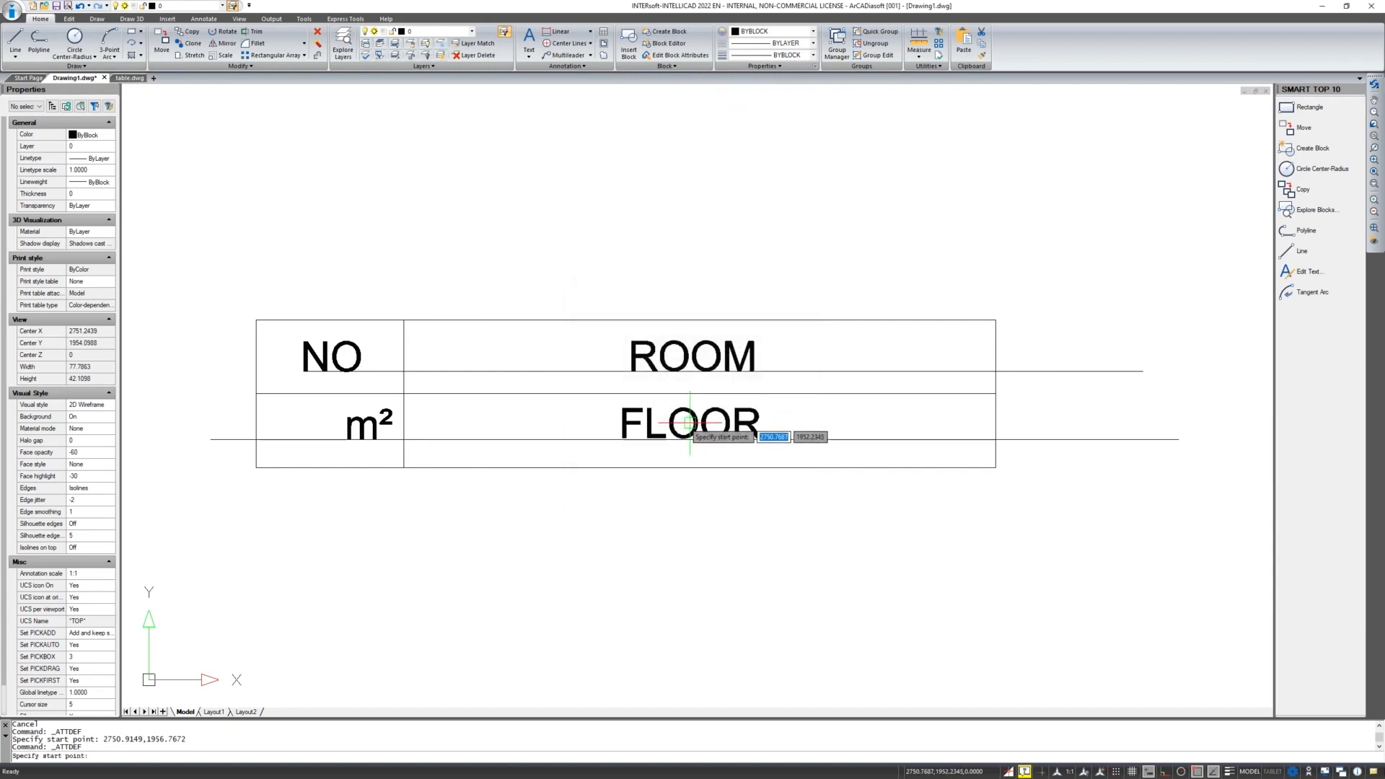
pyautogui.click(690, 424)
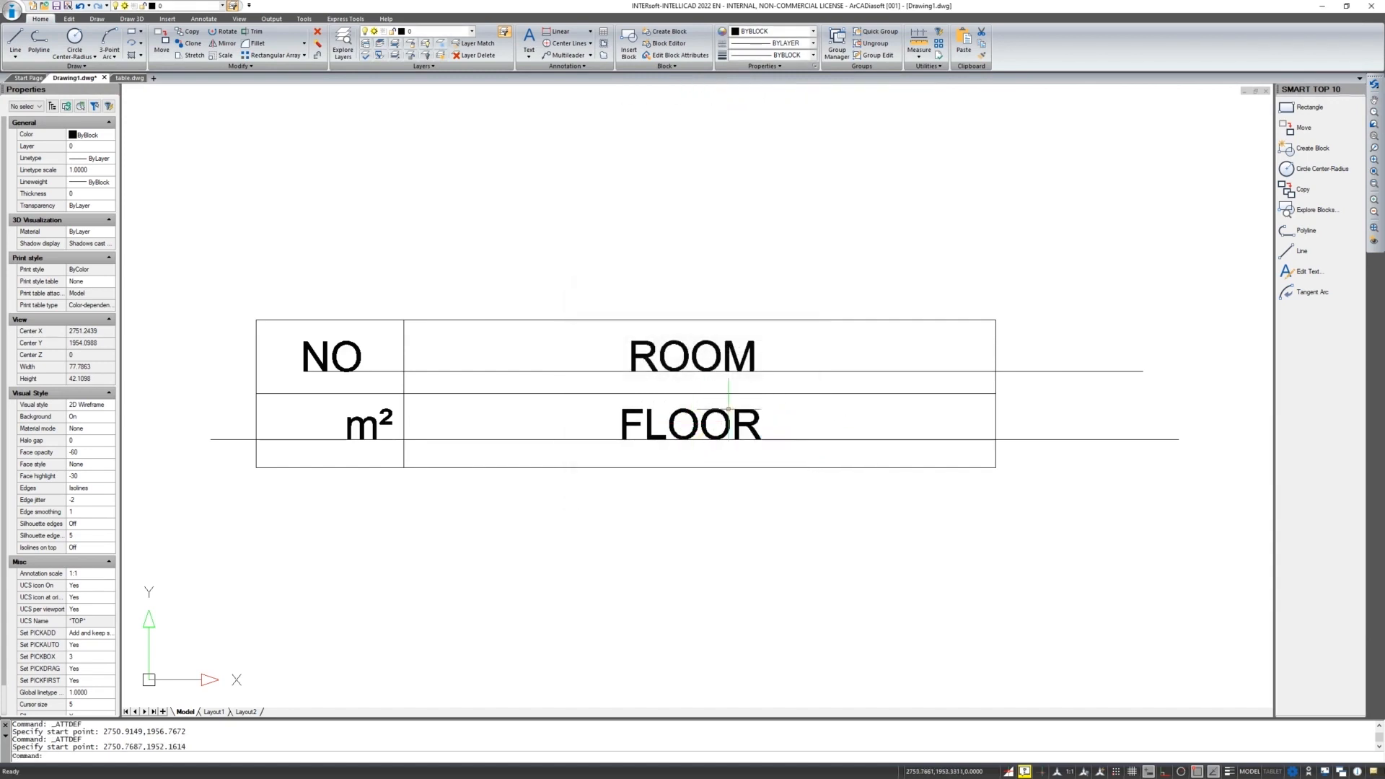
pyautogui.click(1189, 513)
pyautogui.click(1079, 342)
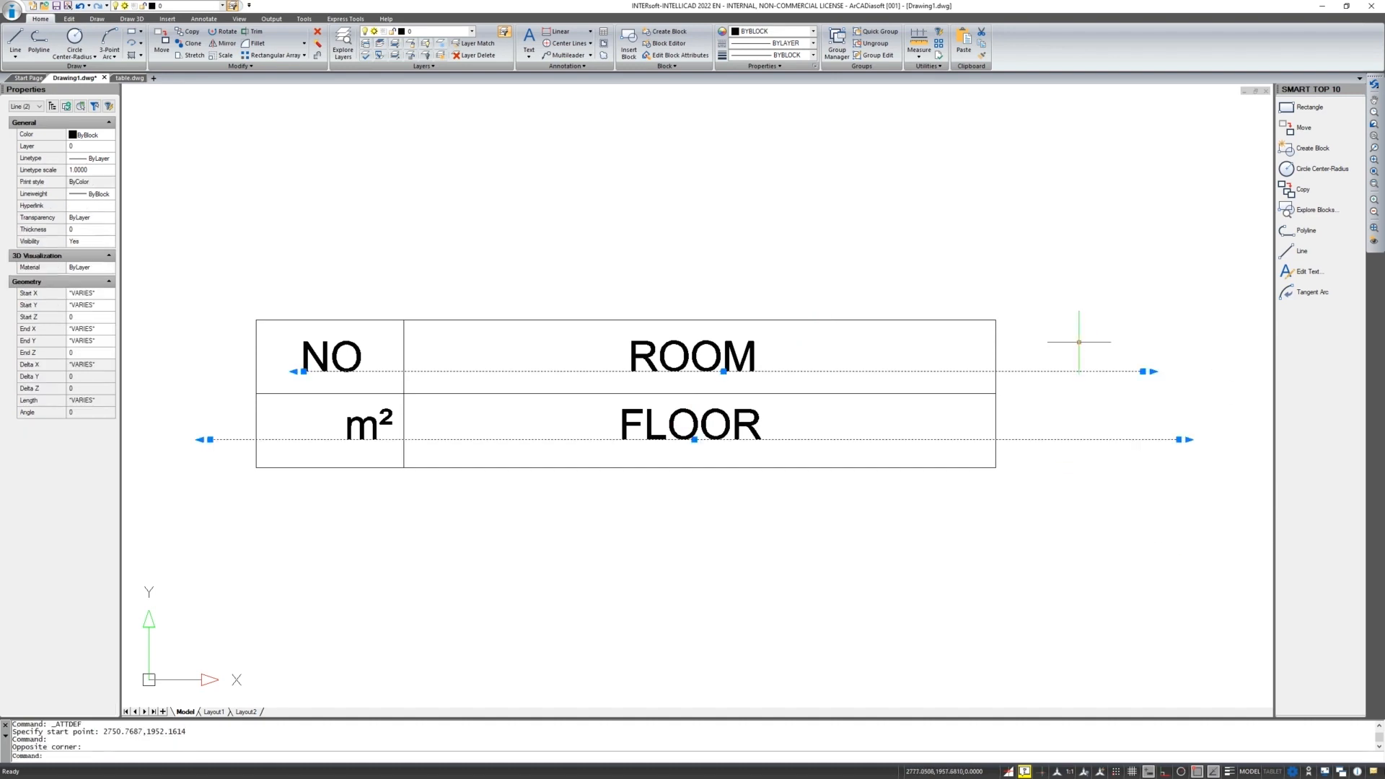
pyautogui.press('Delete')
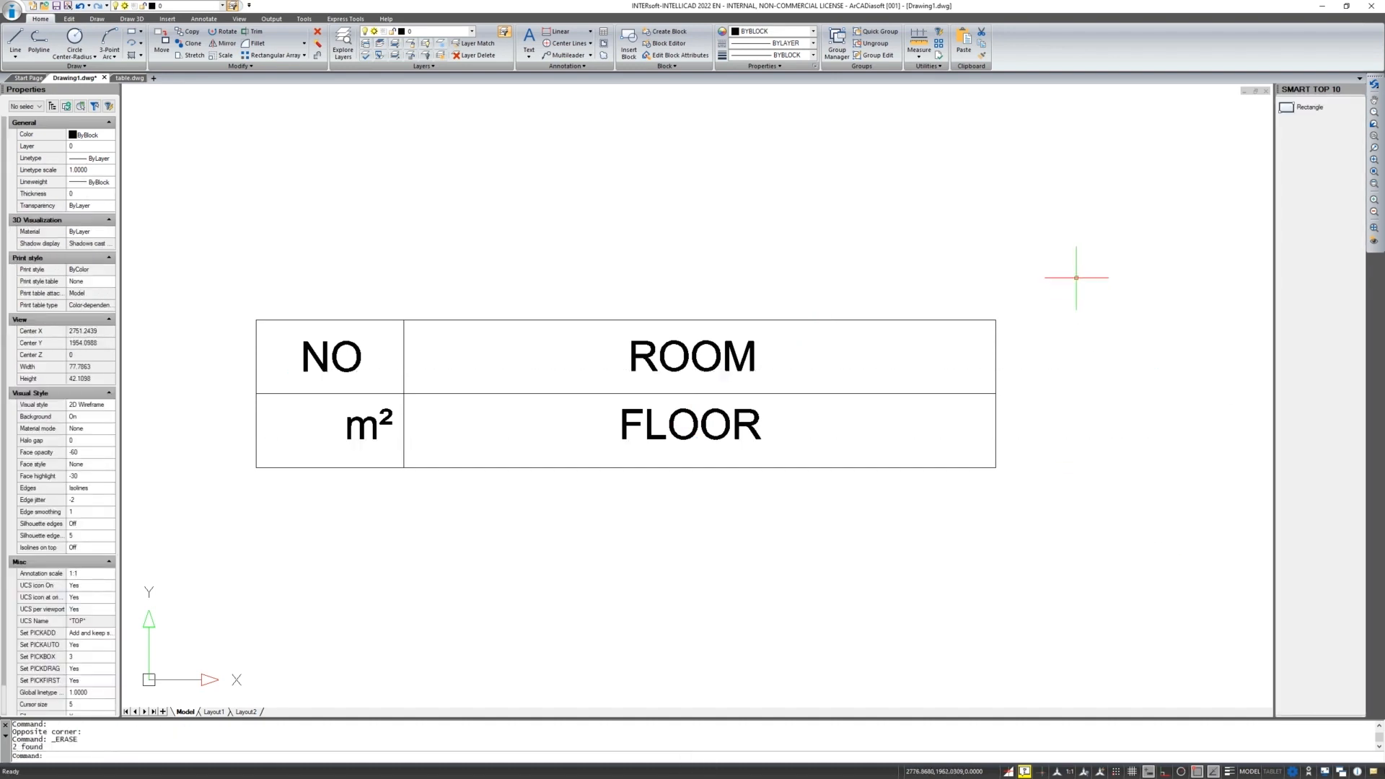
pyautogui.hotkey('ctrl', 'z')
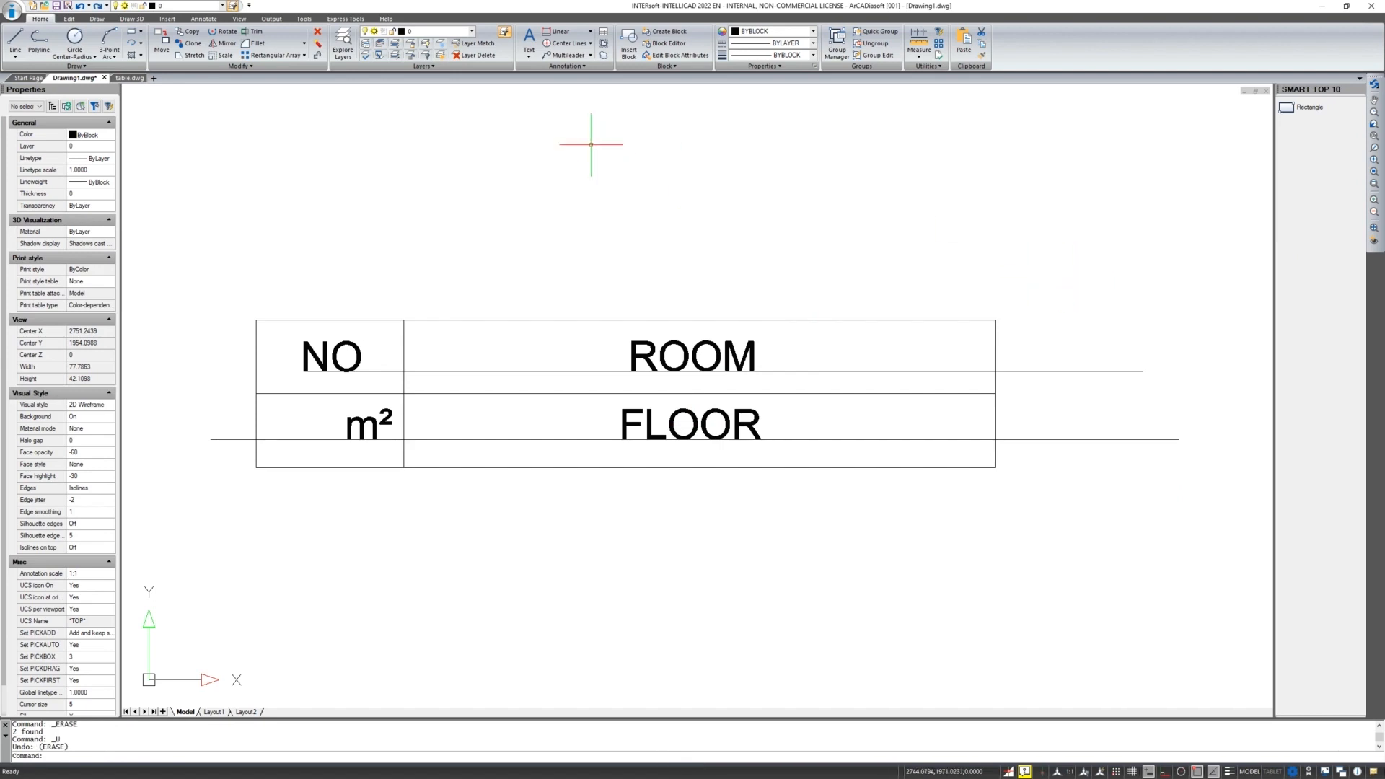
# Define a new attribute with the tag Area and the default value 26.5
pyautogui.click(655, 66)
pyautogui.click(685, 86)
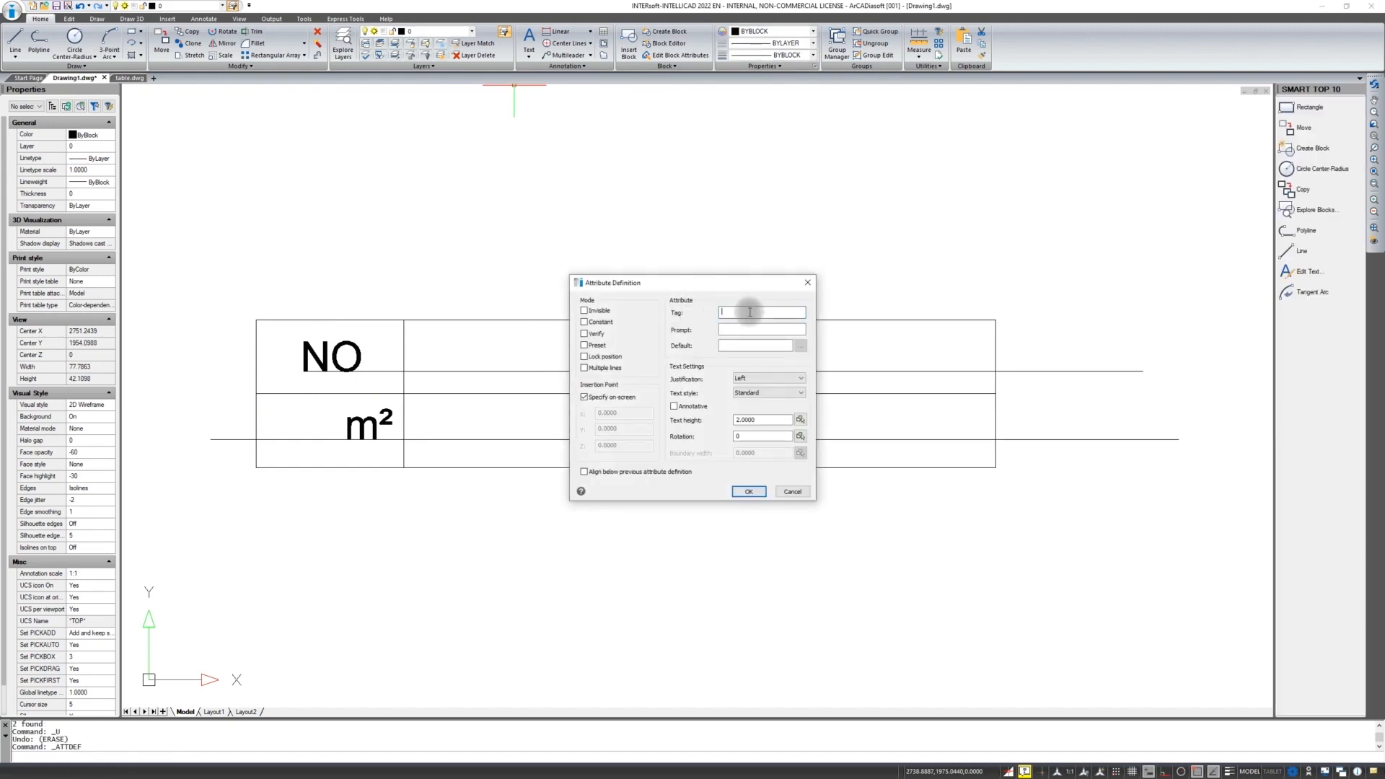
pyautogui.write('Area')
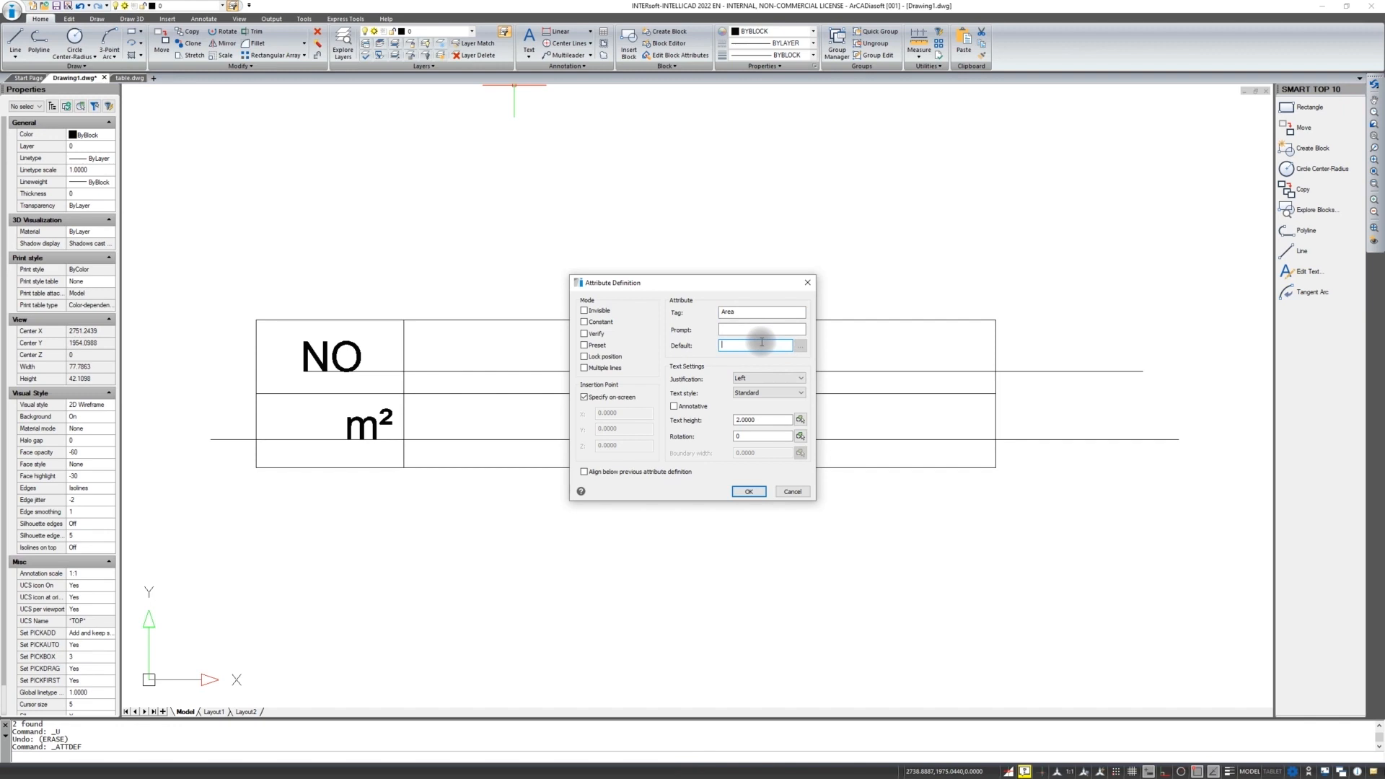
pyautogui.write('26.5')
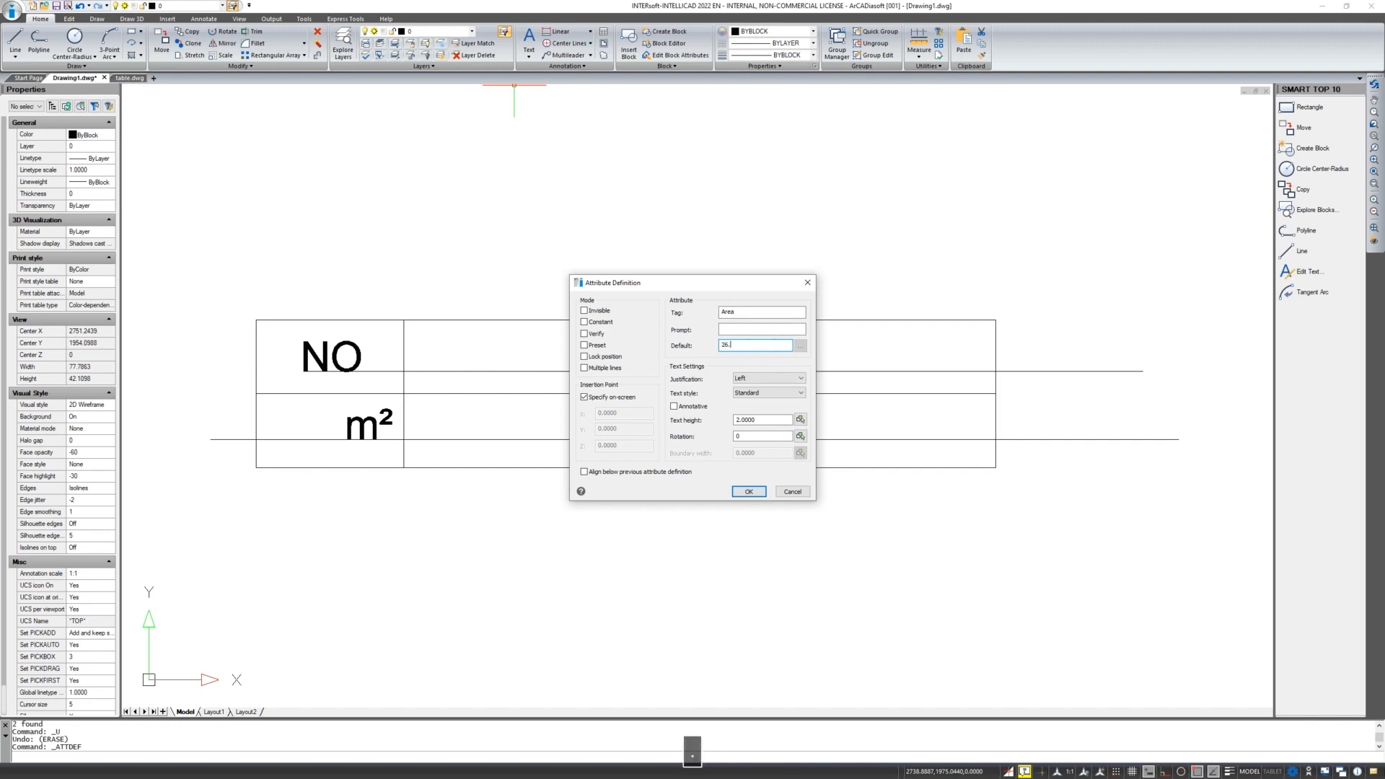
# Set the Area attribute's justification to Right and place it just before m², using the Nearest snap on the lower guide line
pyautogui.click(793, 378)
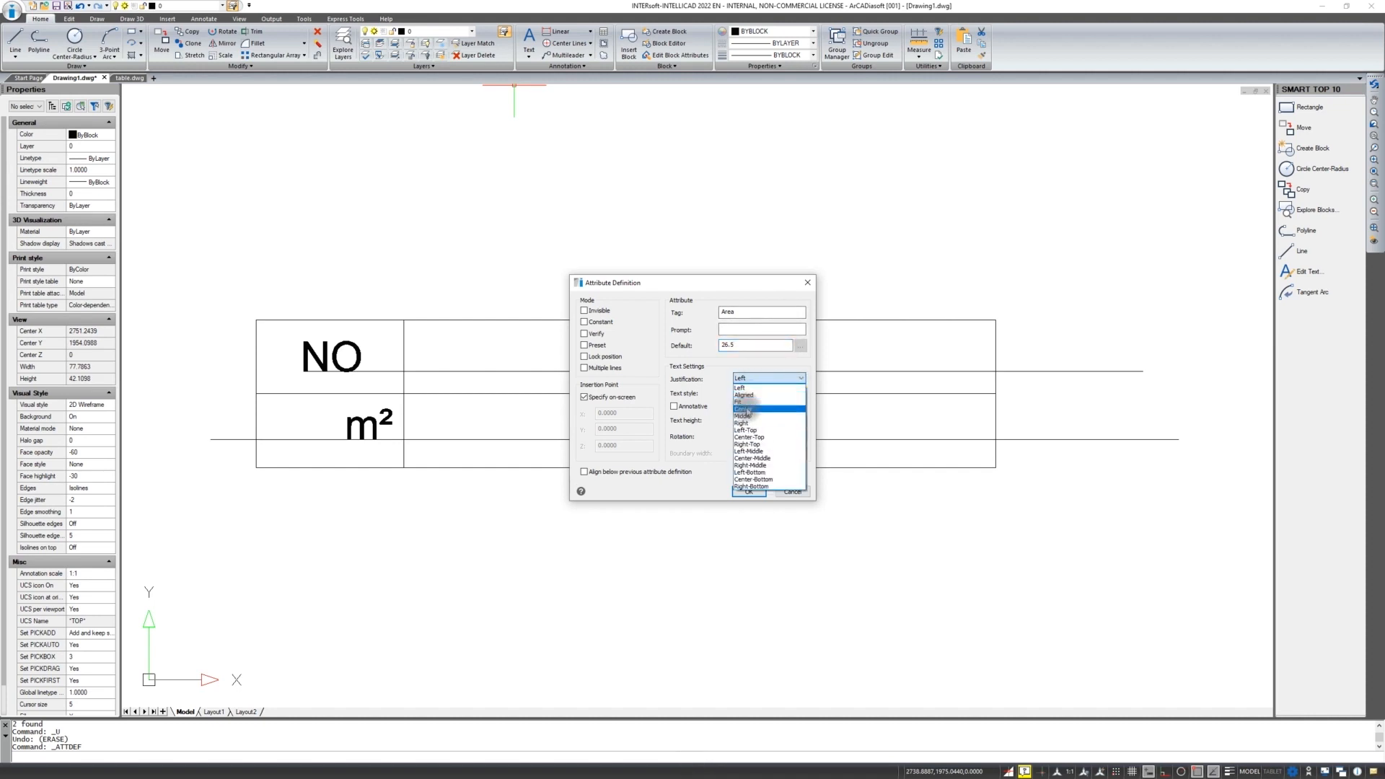
pyautogui.click(747, 422)
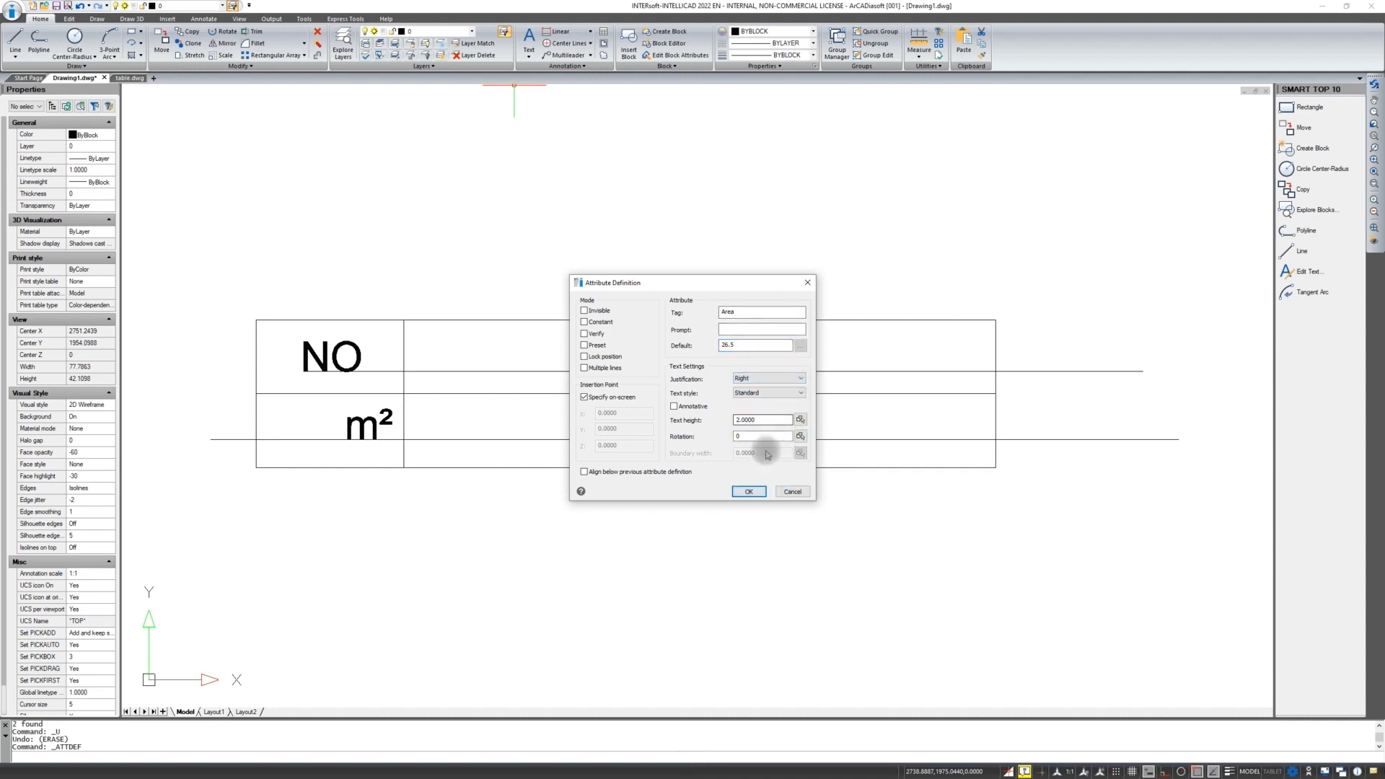
pyautogui.click(749, 491)
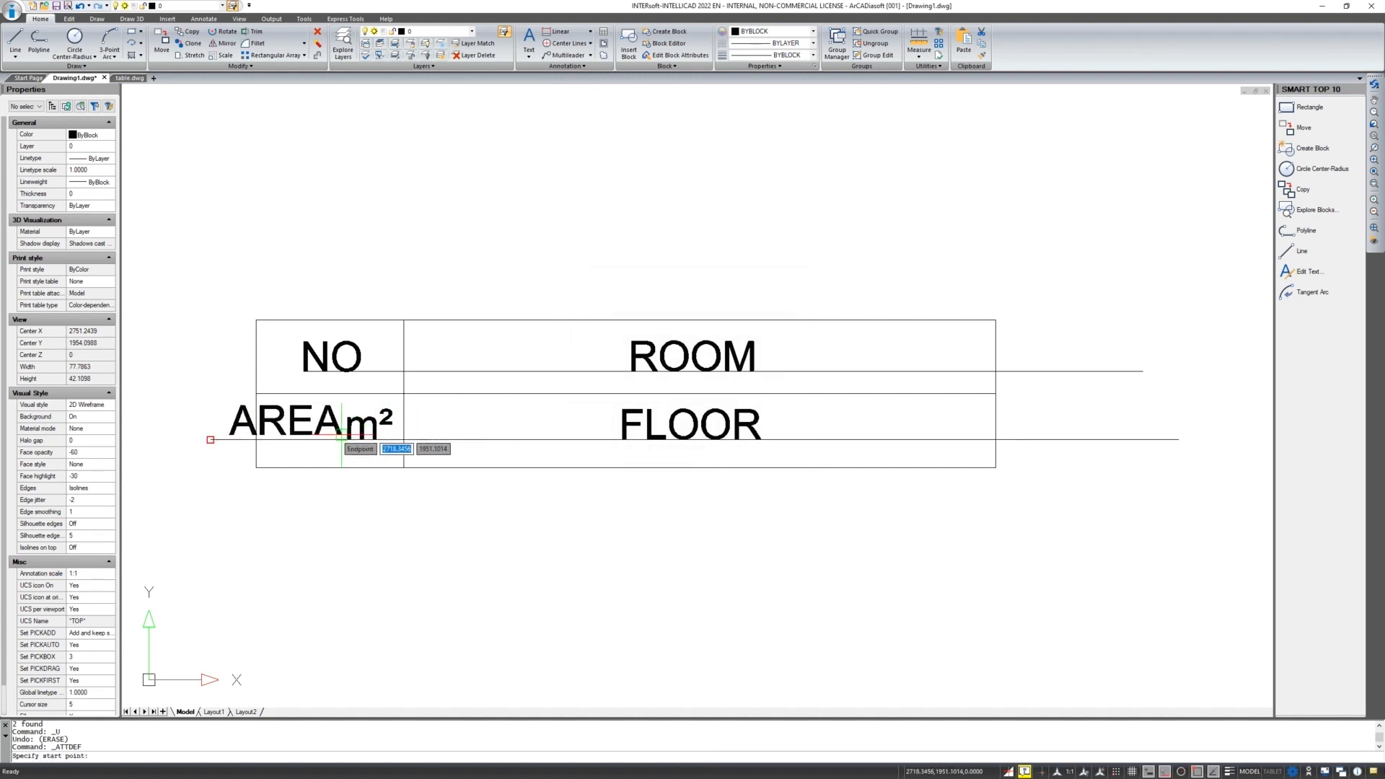
pyautogui.keyDown('shift'); pyautogui.rightClick(341, 437); pyautogui.keyUp('shift')
pyautogui.click(368, 485)
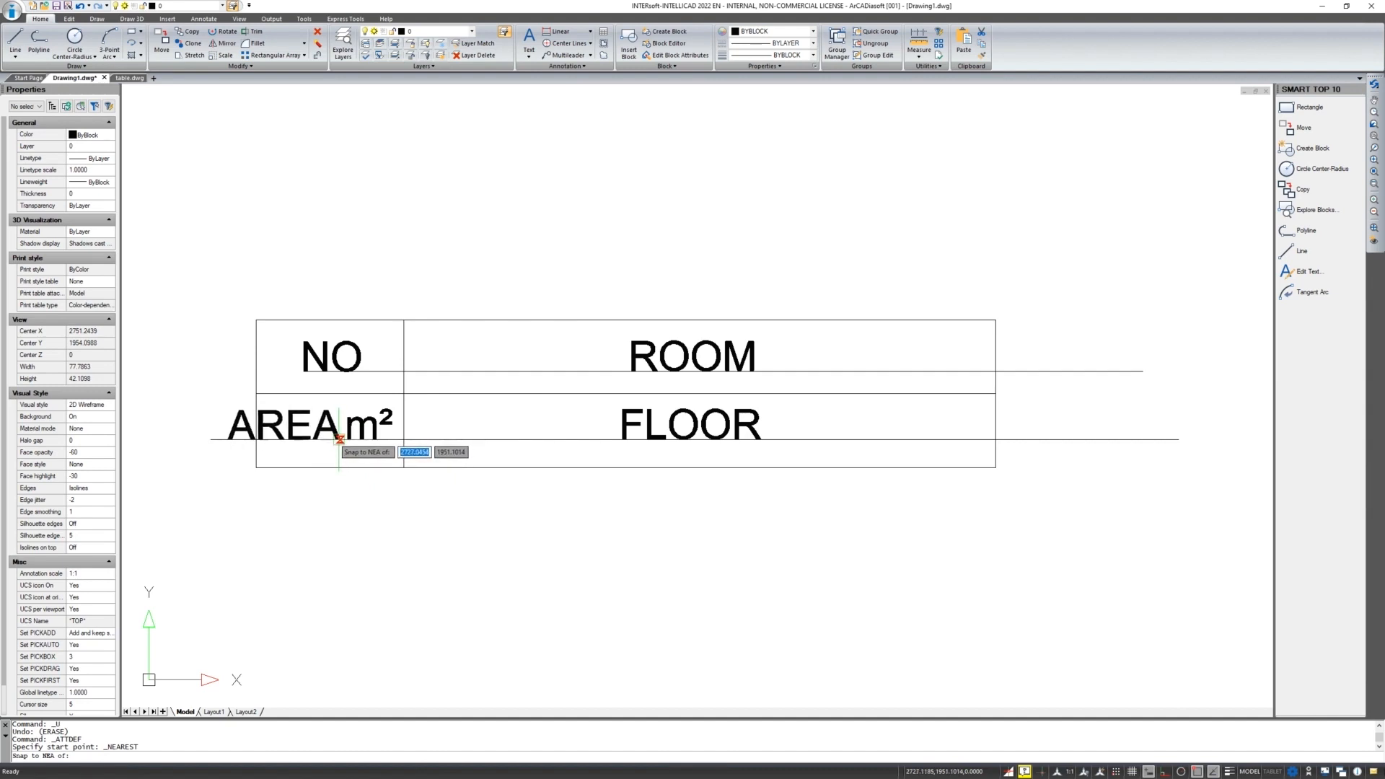
pyautogui.click(339, 438)
# Delete both horizontal guide lines running through the table
pyautogui.click(1155, 497)
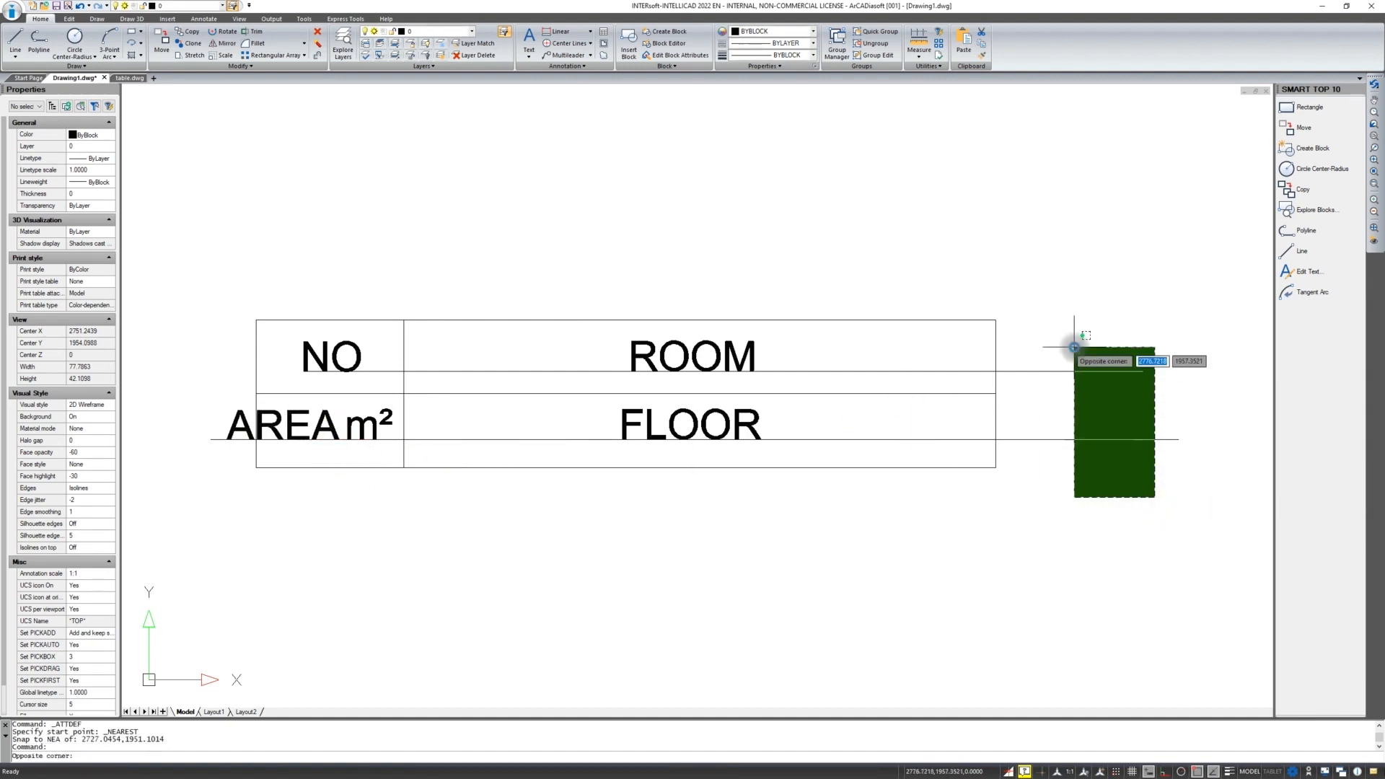
pyautogui.click(1074, 347)
pyautogui.press('Delete')
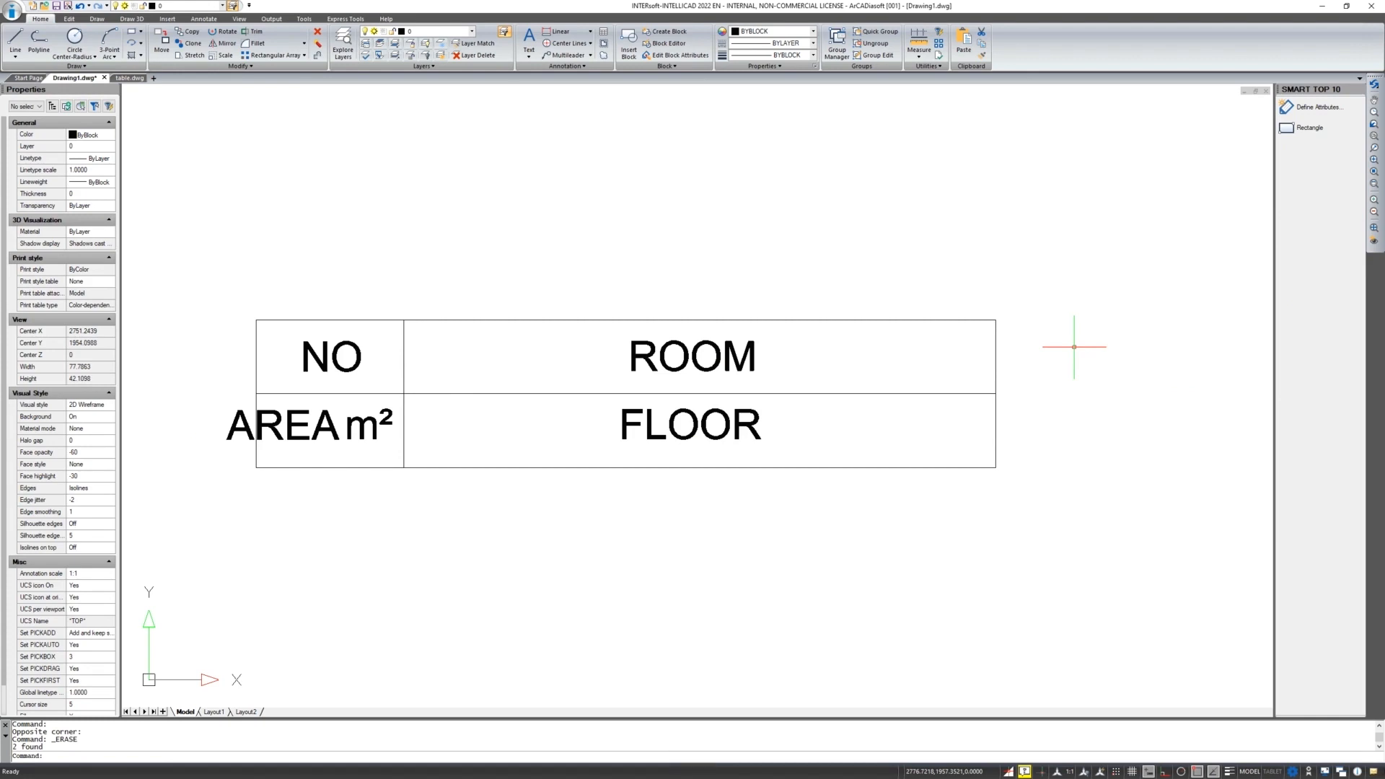
# Convert the whole table with its text and attributes into a block named "table block", with its base point at the table's lower-left corner
pyautogui.click(1139, 247)
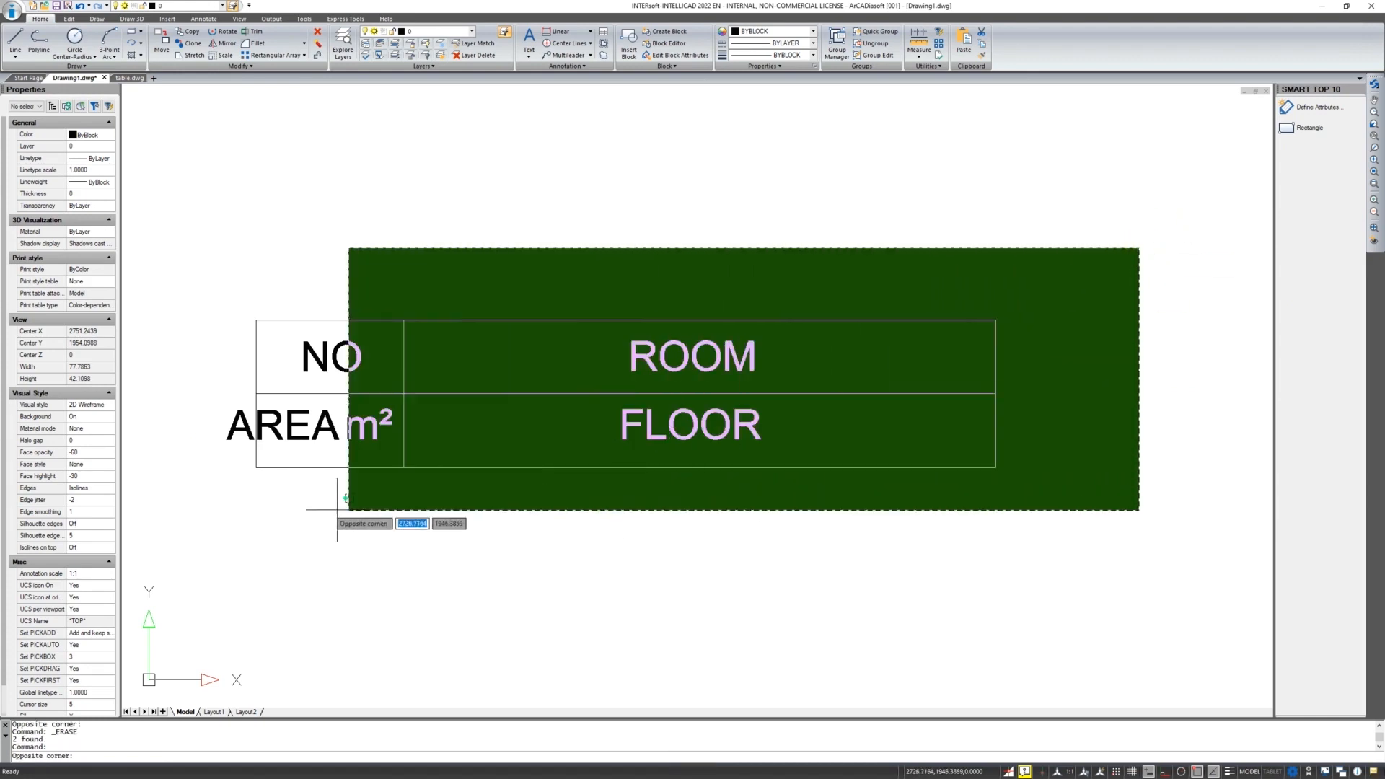
pyautogui.click(152, 503)
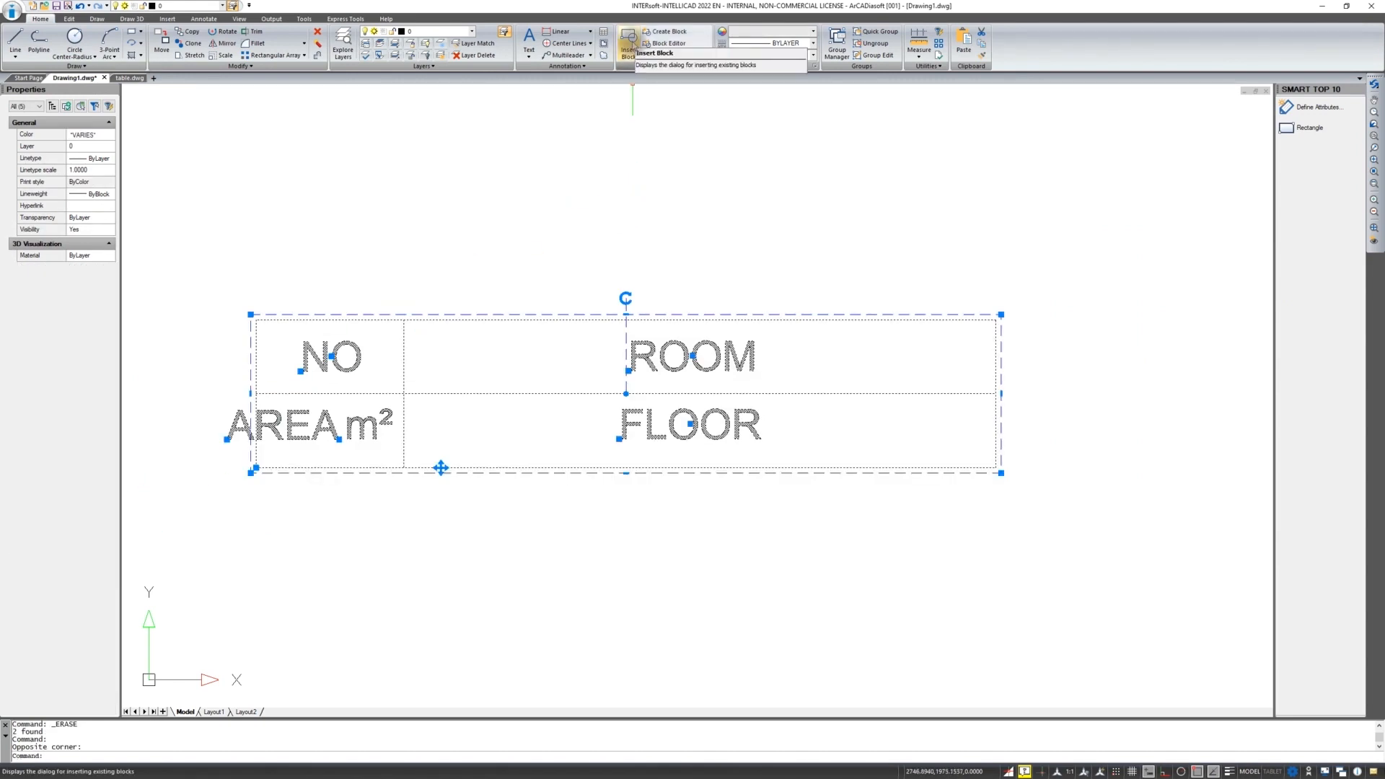
pyautogui.click(664, 31)
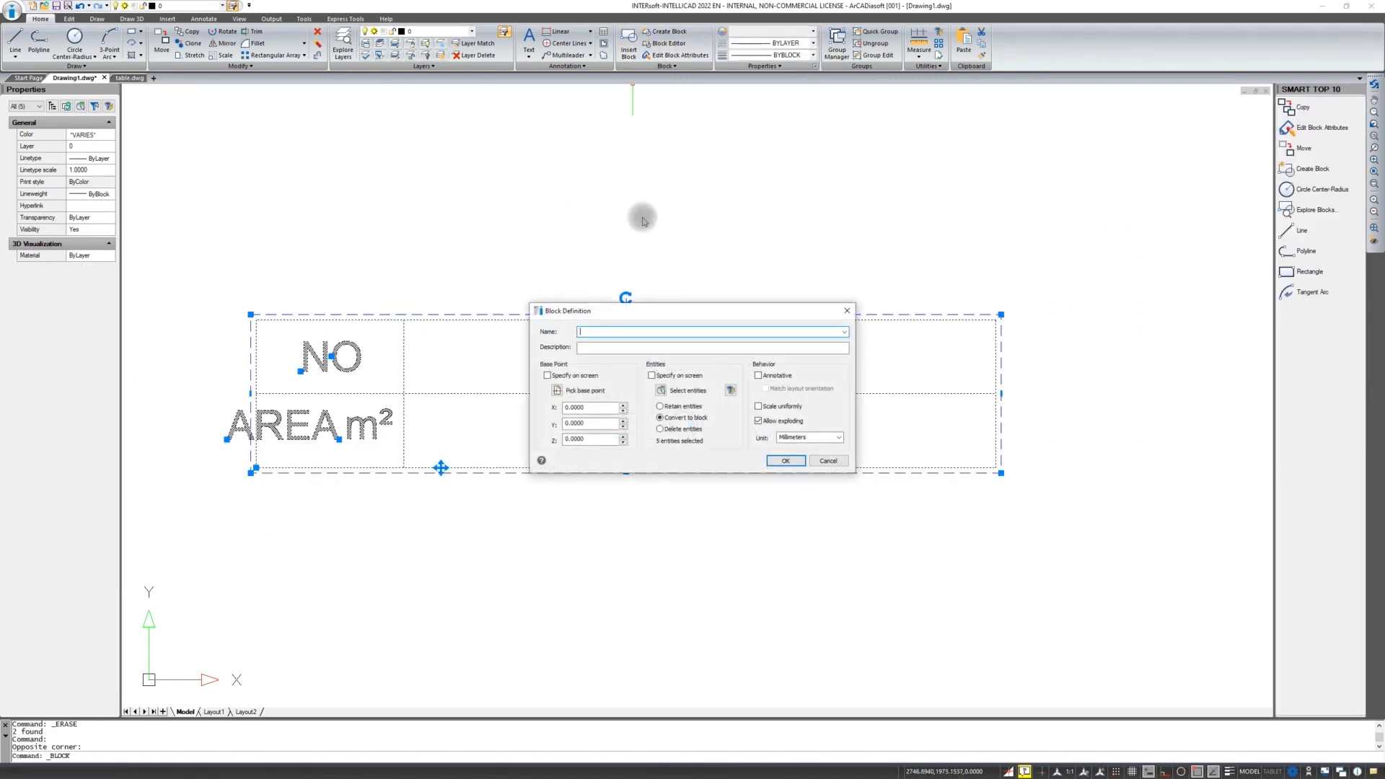
pyautogui.write('tab')
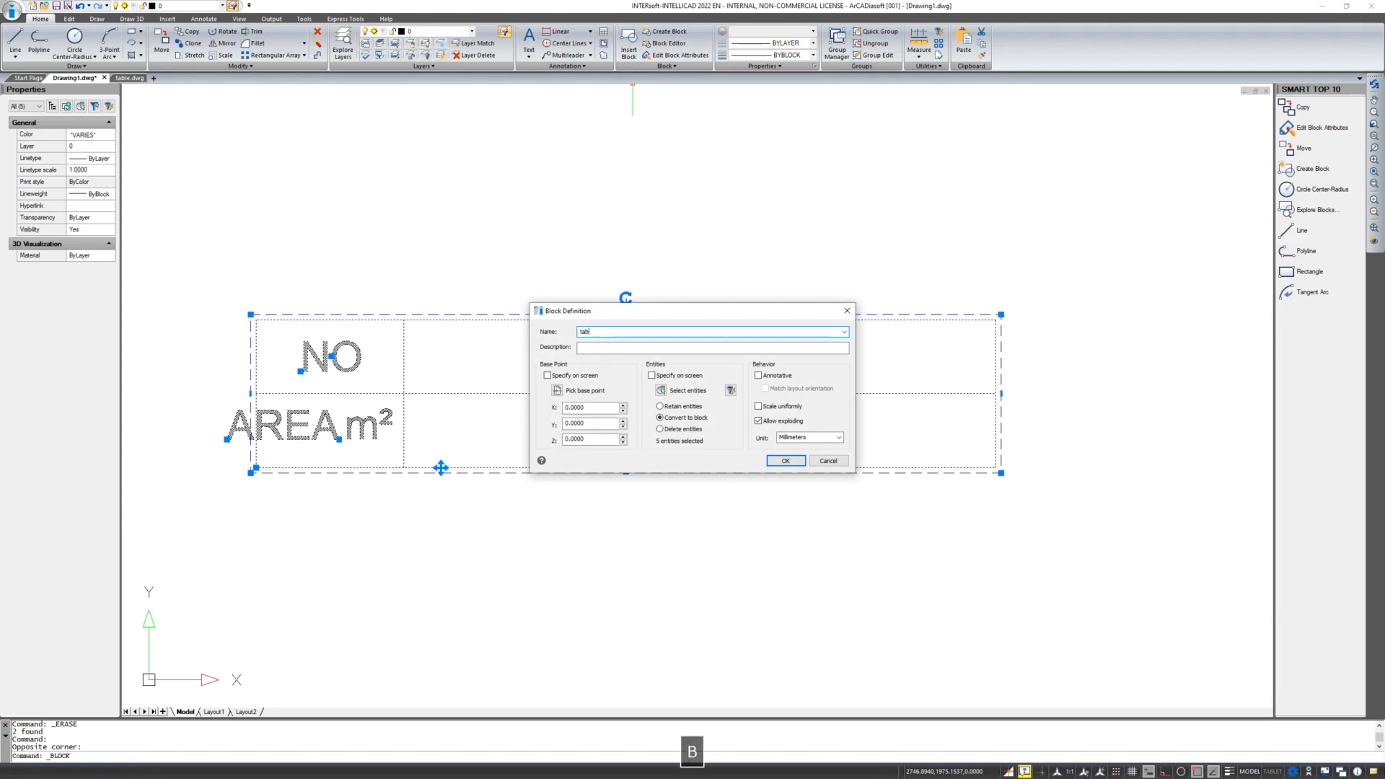
pyautogui.write('le block')
pyautogui.click(557, 391)
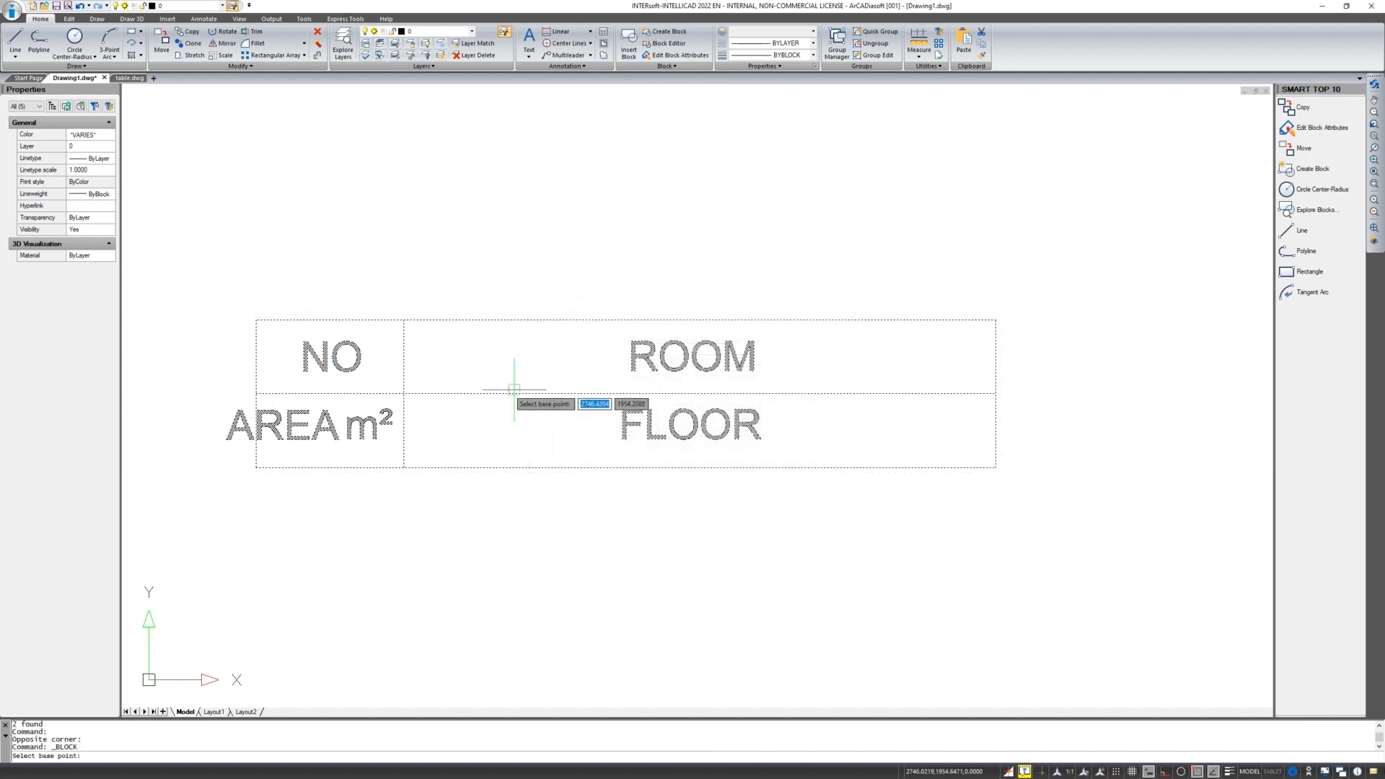
pyautogui.click(256, 467)
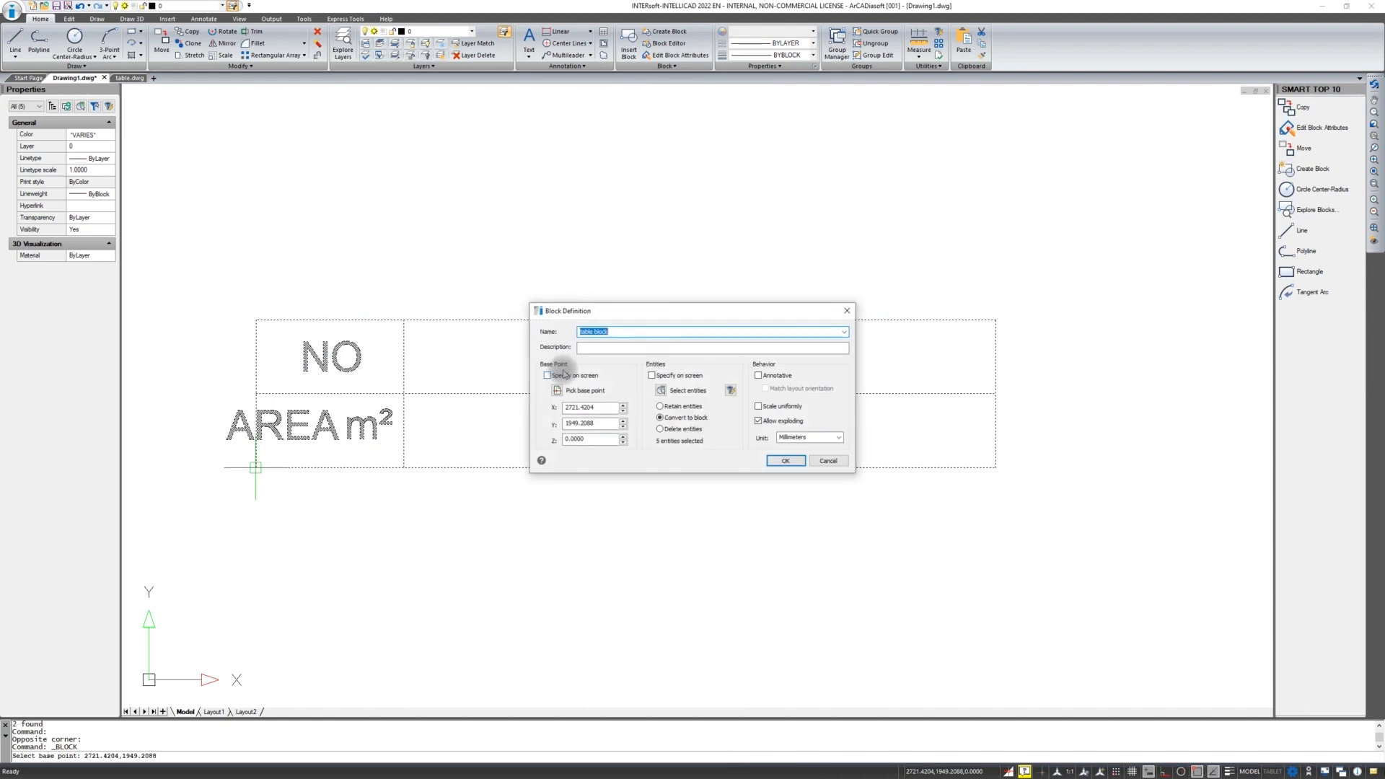
pyautogui.click(786, 461)
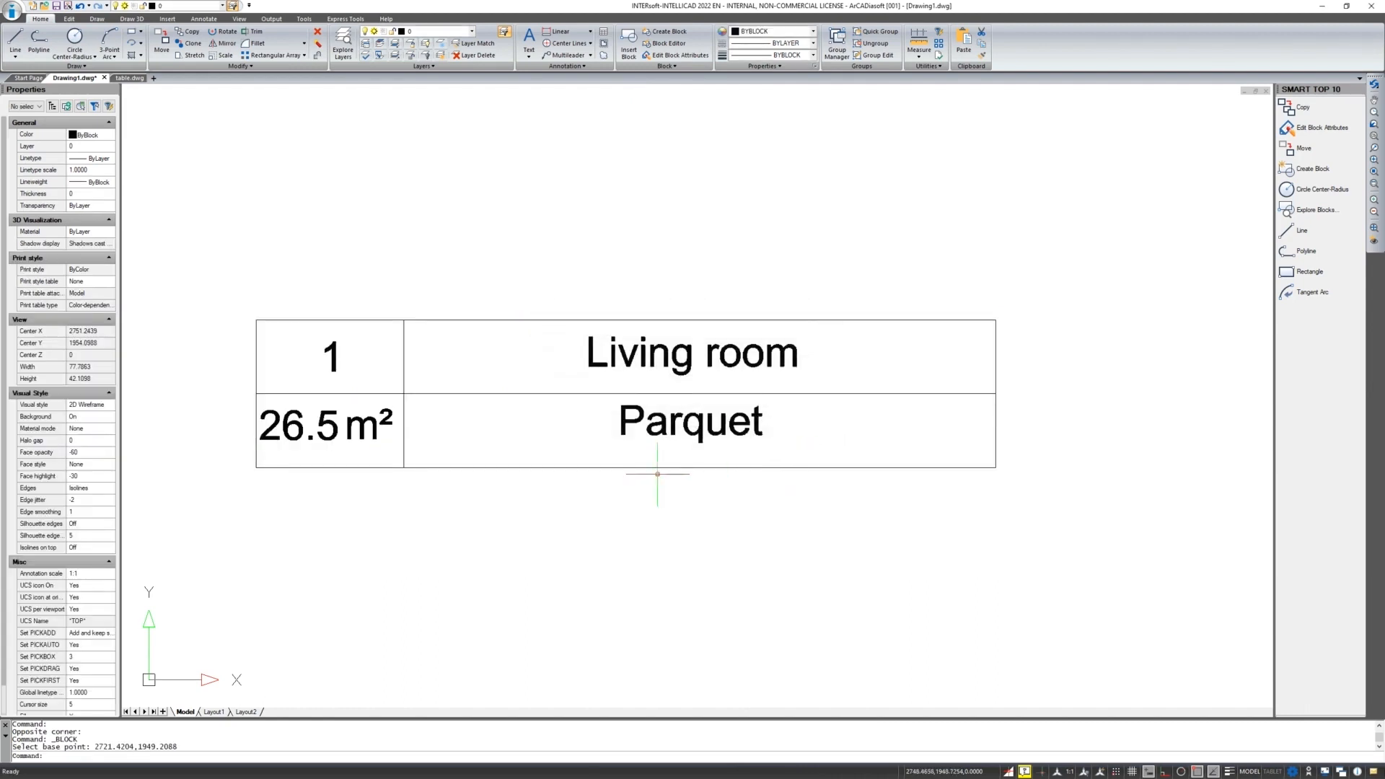
# Insert another instance of the table block
pyautogui.scroll(-1, 590, 500)
pyautogui.scroll(-2, 590, 500)
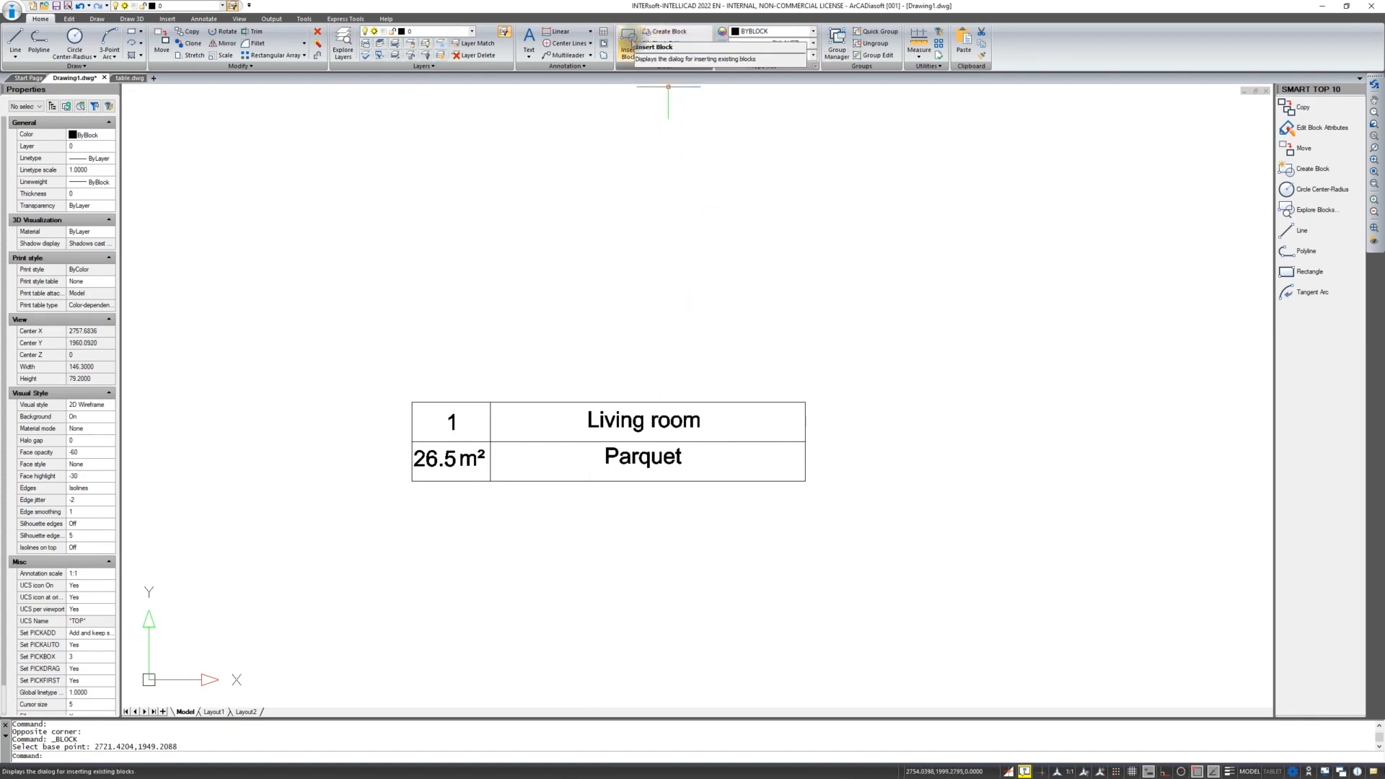
pyautogui.click(628, 42)
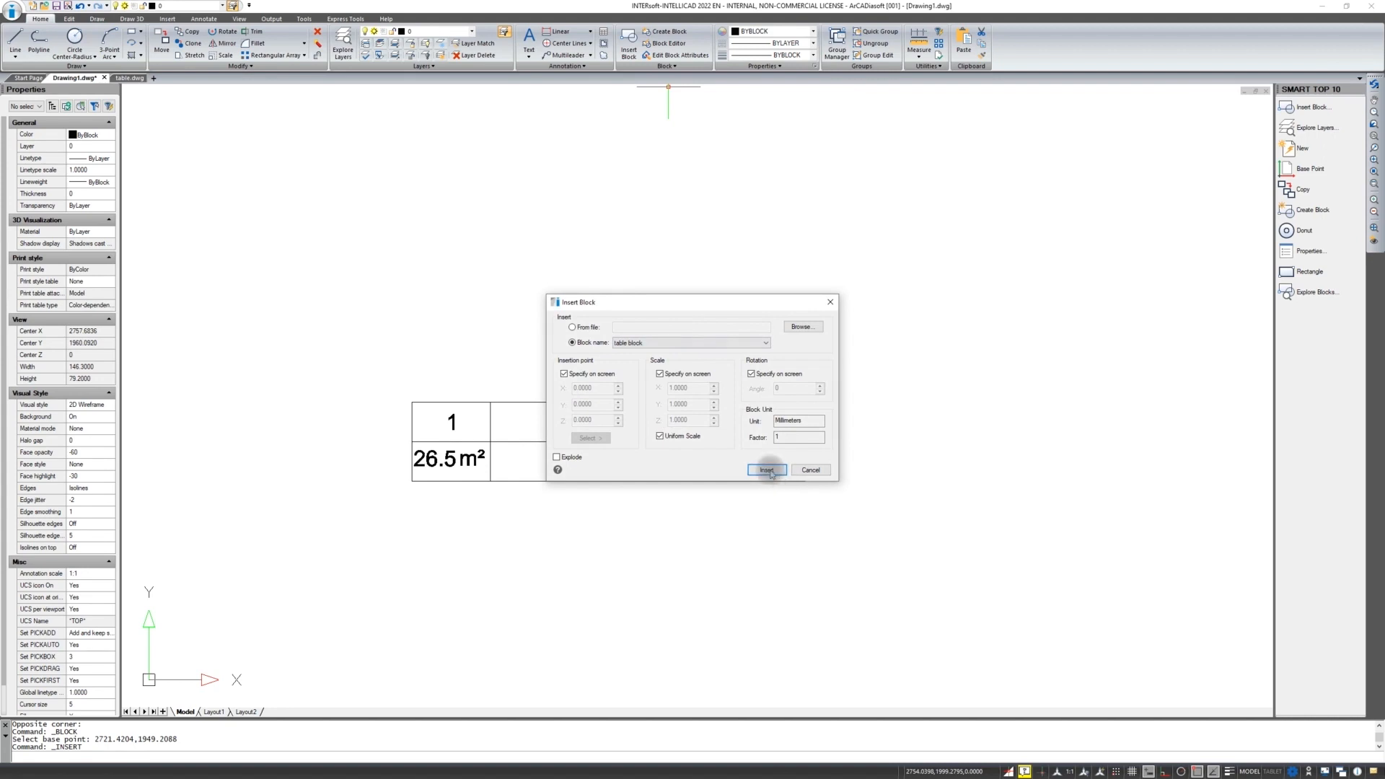
# Insert the table block above the existing room table, keeping the default scale and rotation
pyautogui.click(768, 471)
pyautogui.click(605, 267)
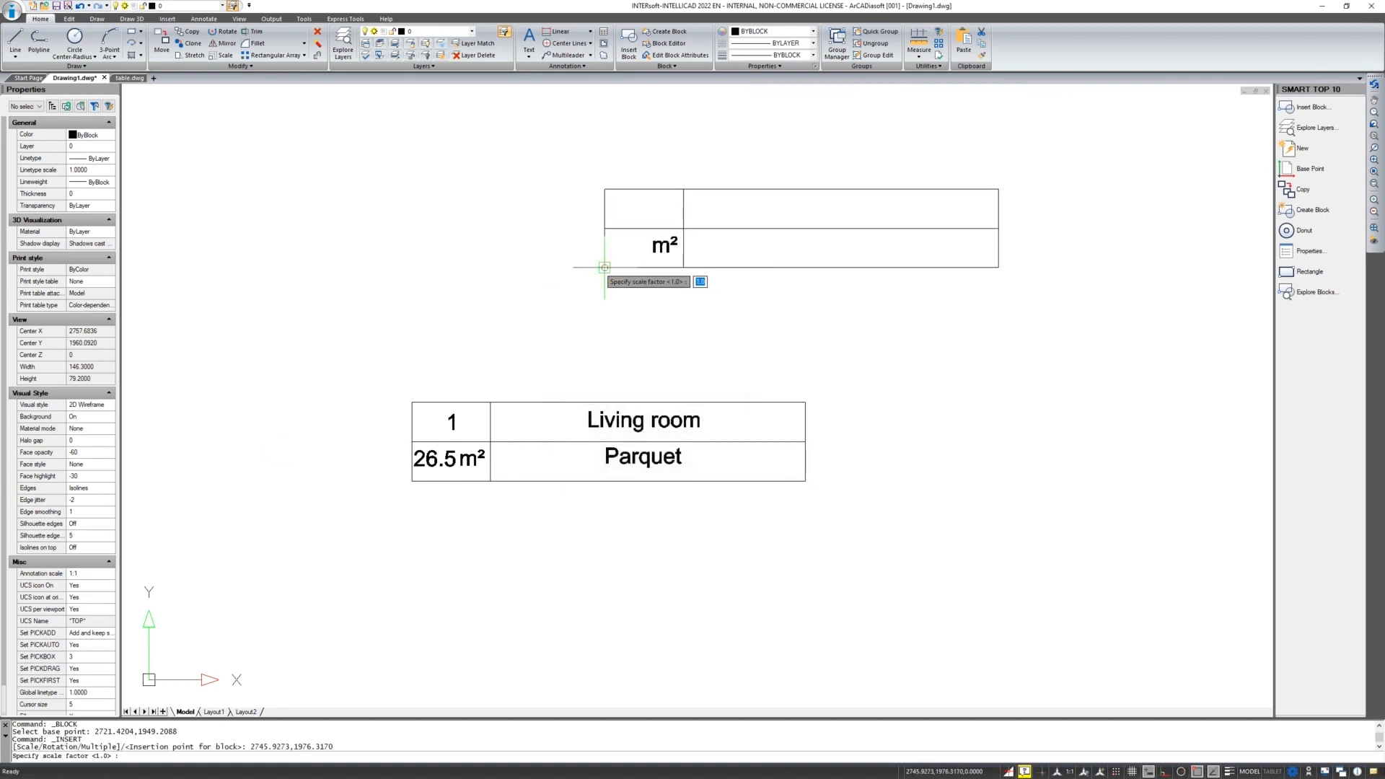
pyautogui.press('Return')
pyautogui.press('Return')
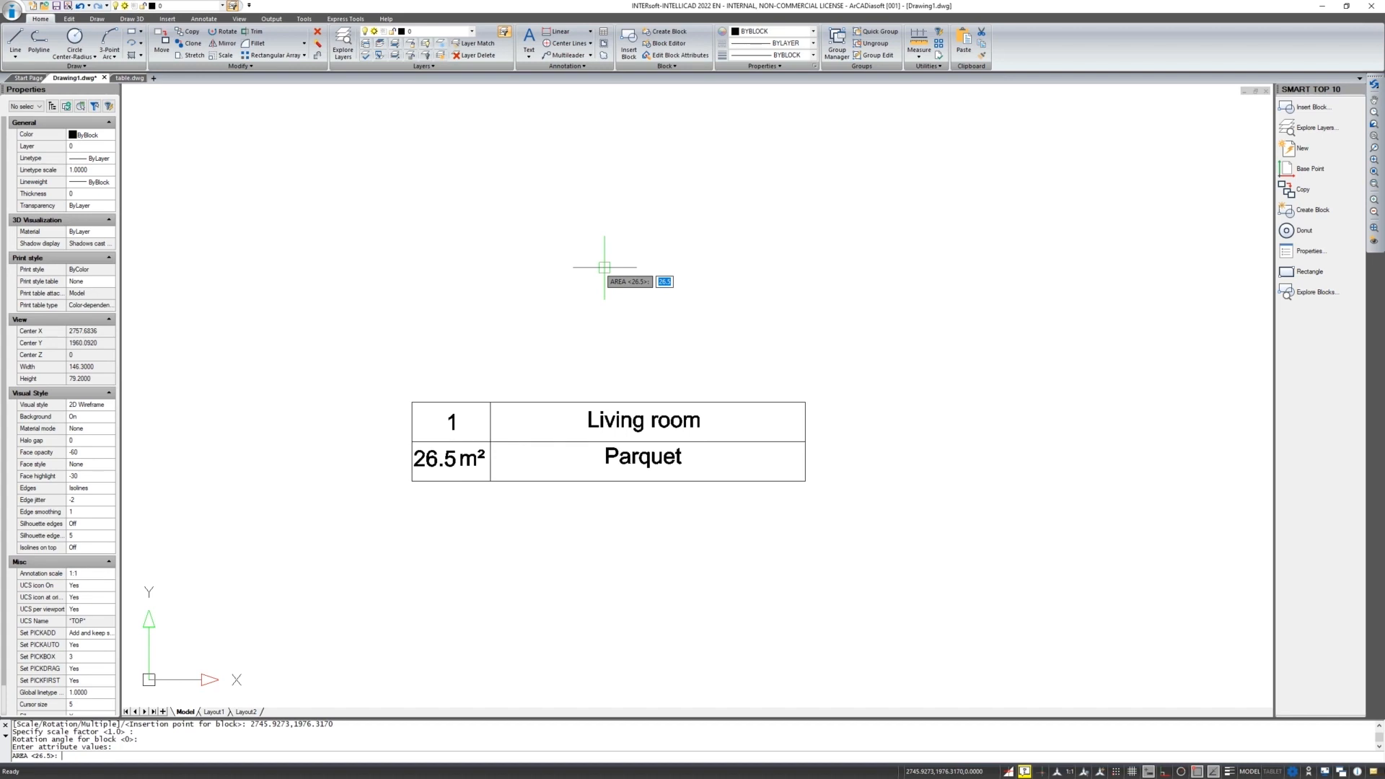
# Fill in the new block's attributes with area 25.5, floor Parquet, room name Room and number 2
pyautogui.write('5')
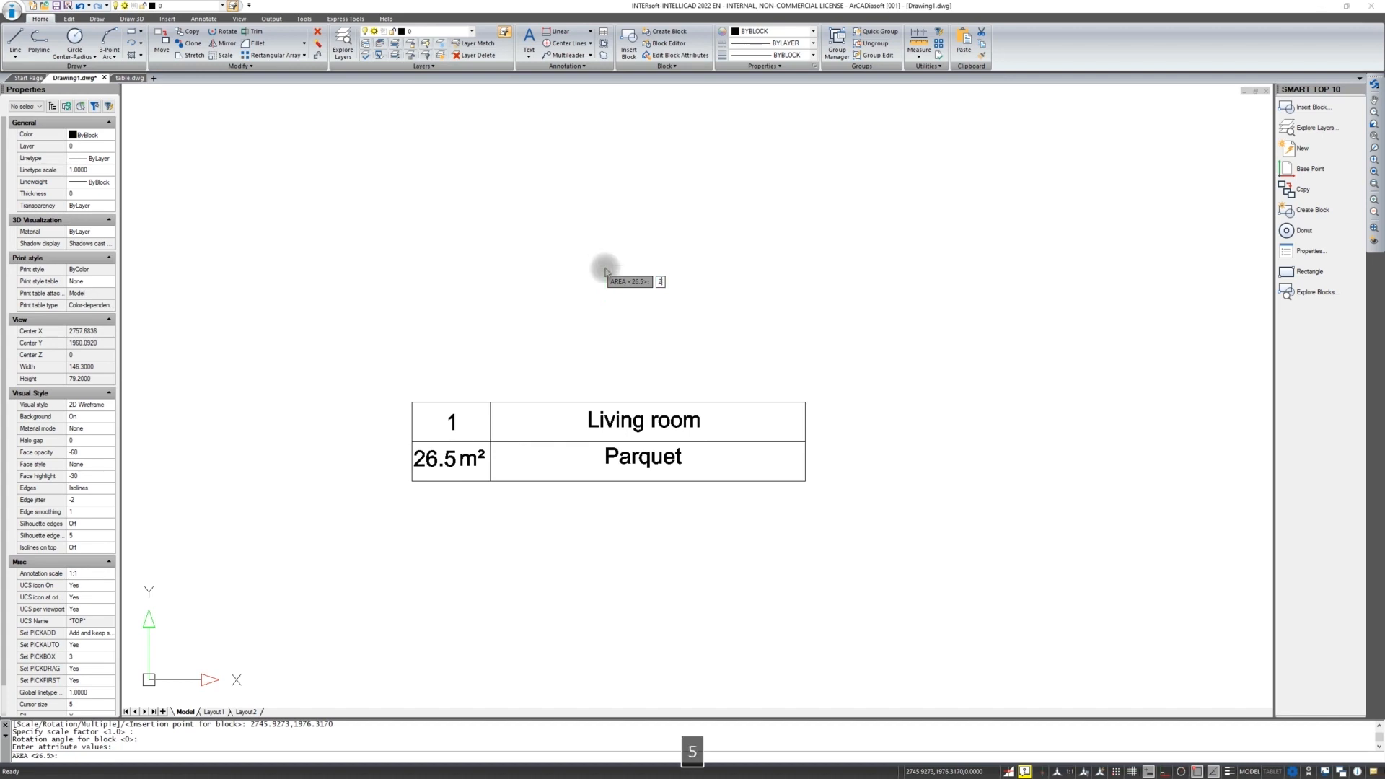
pyautogui.press('BackSpace')
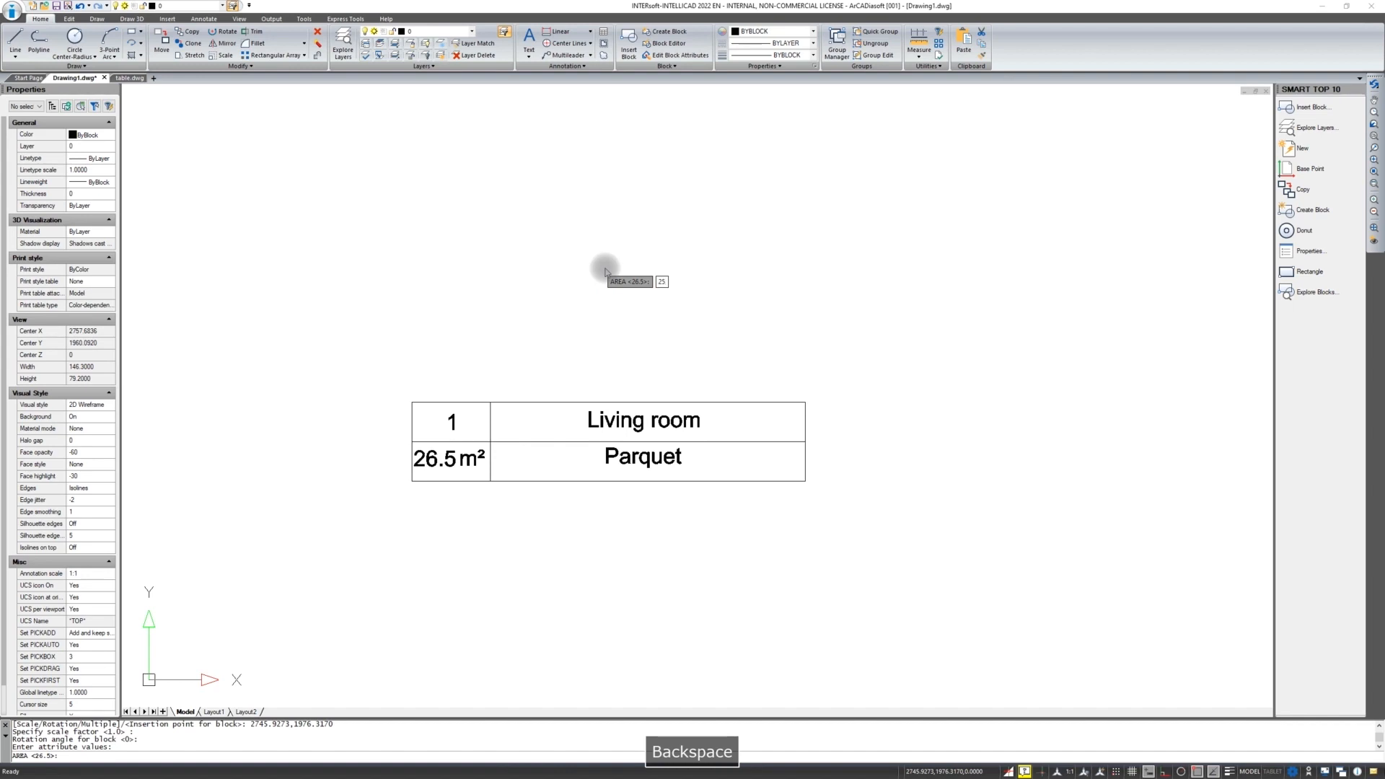
pyautogui.write('.5')
pyautogui.press('Return')
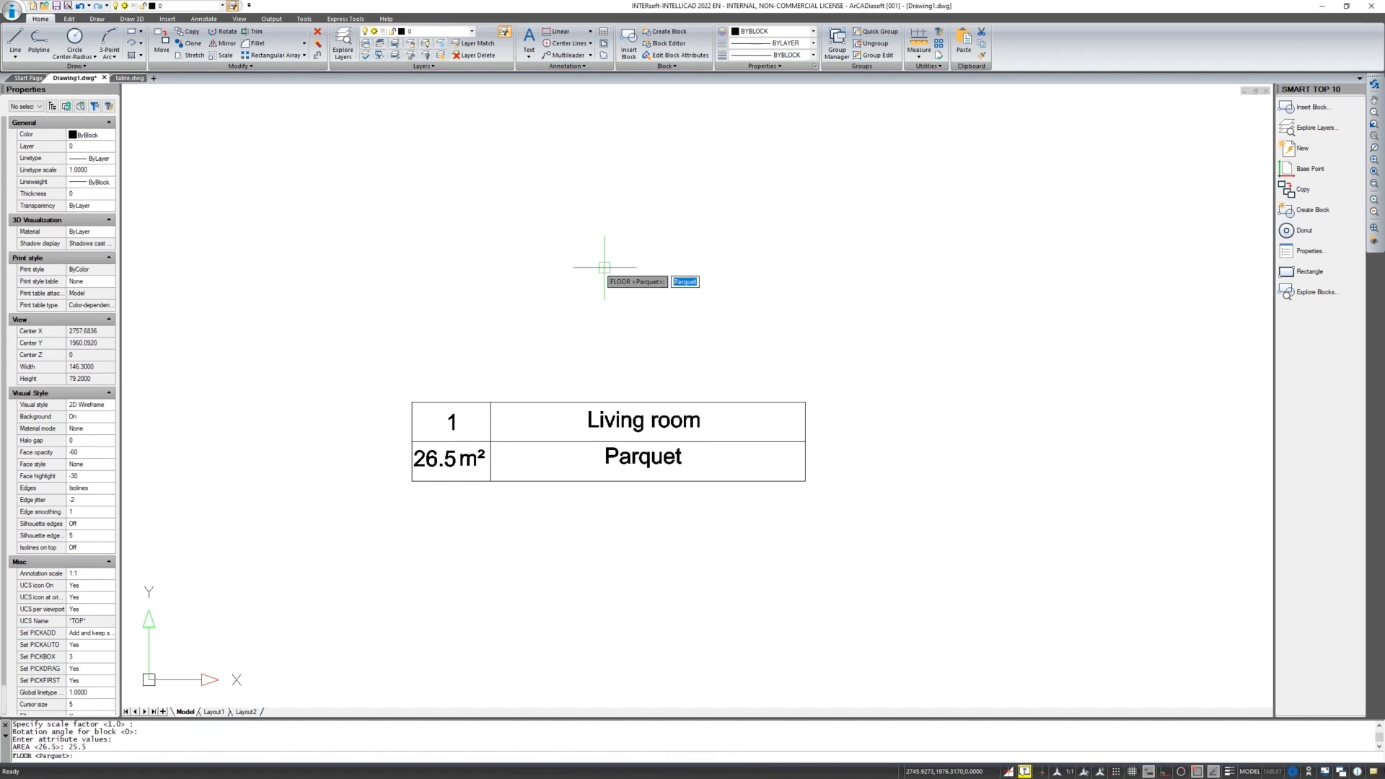
pyautogui.press('Return')
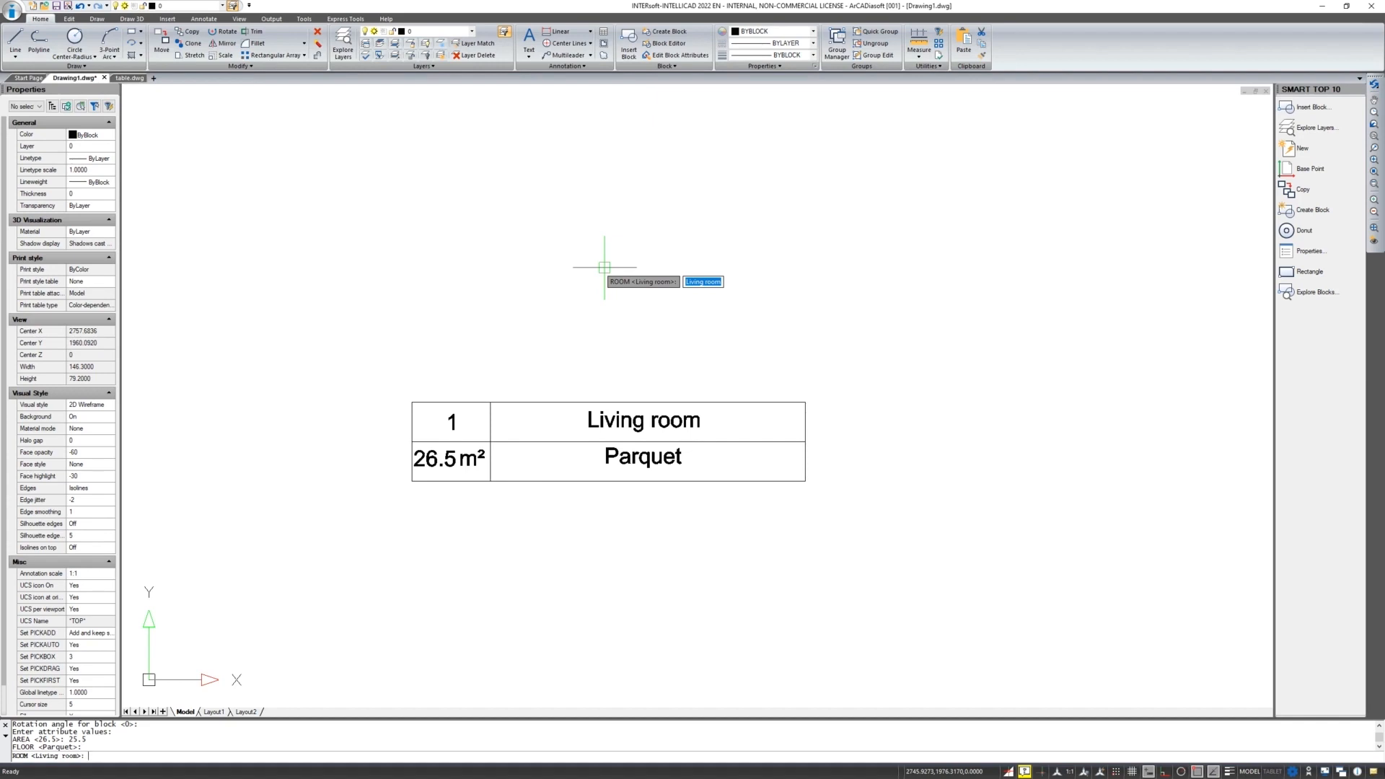
pyautogui.write('Room')
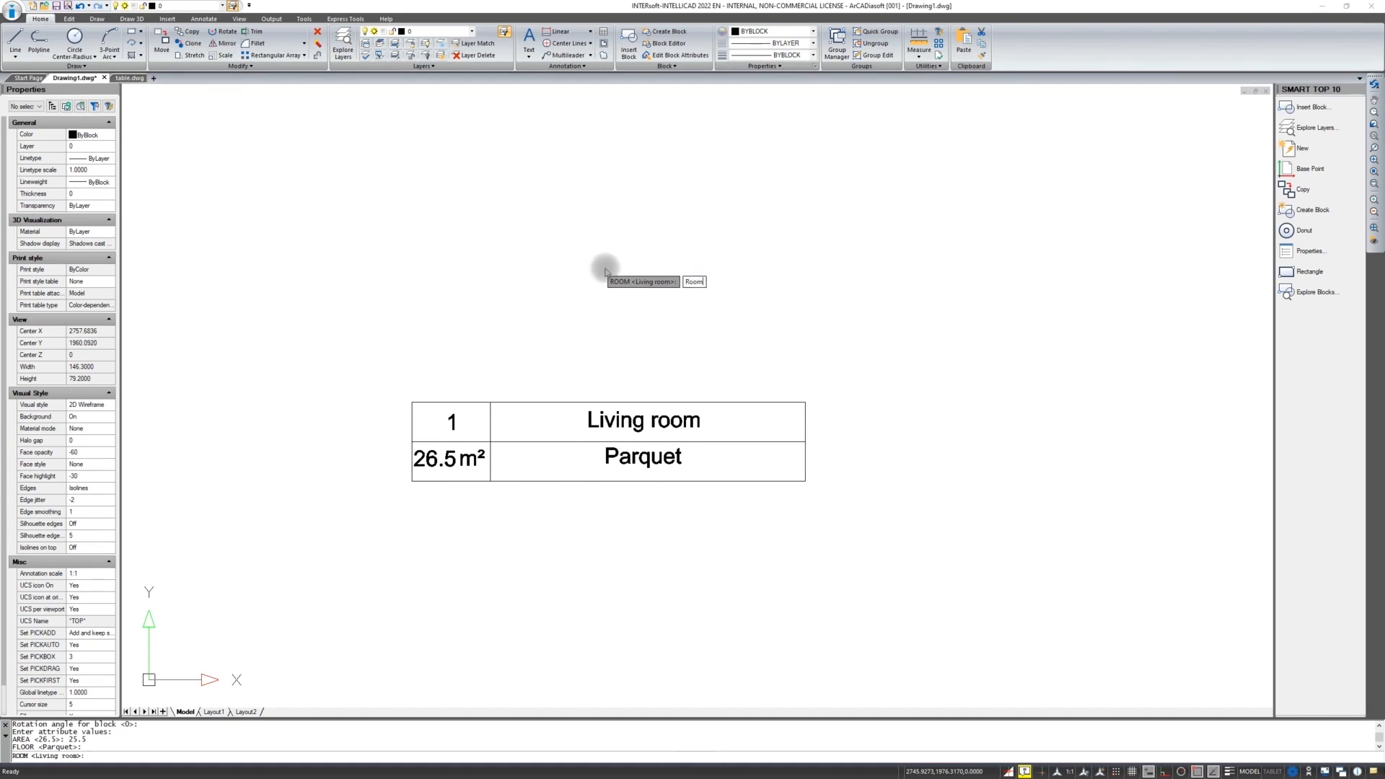
pyautogui.press('Return')
pyautogui.write('2')
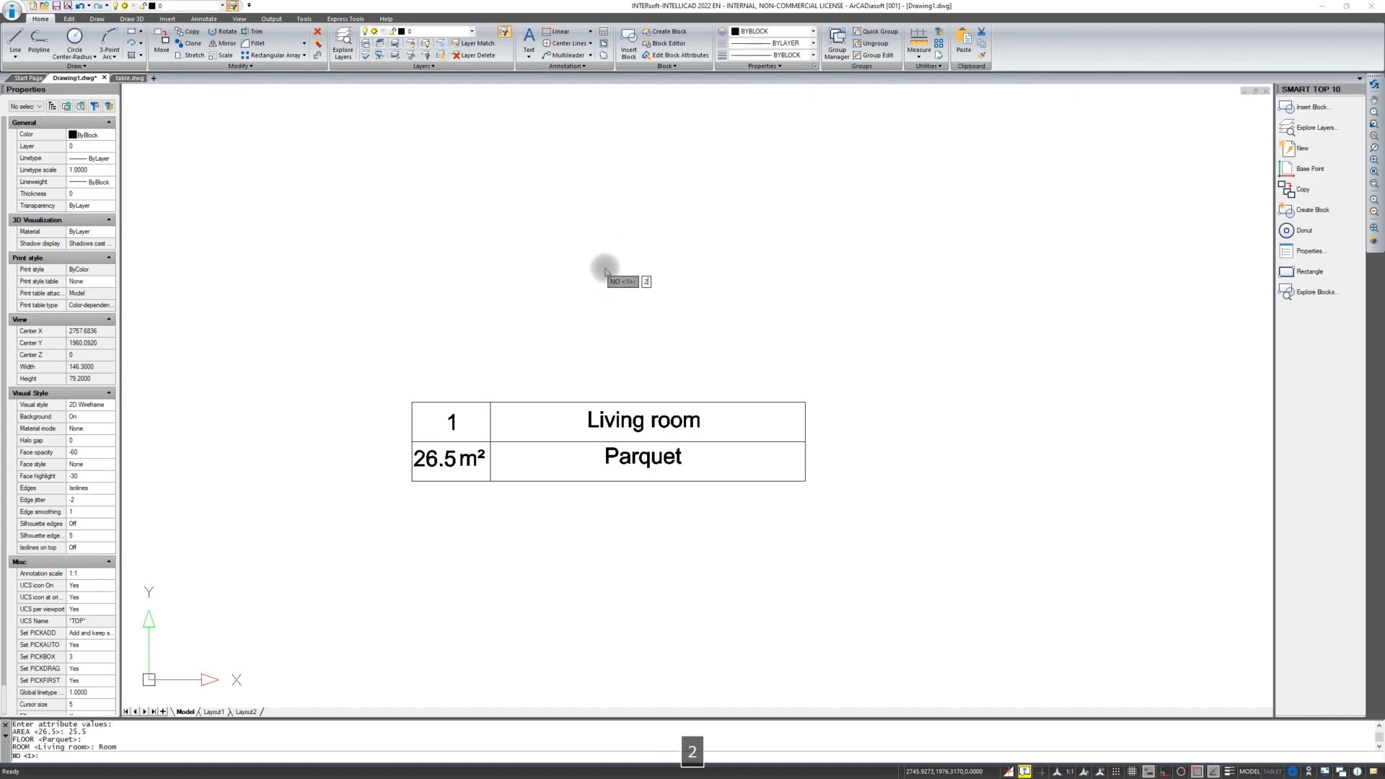
pyautogui.press('Return')
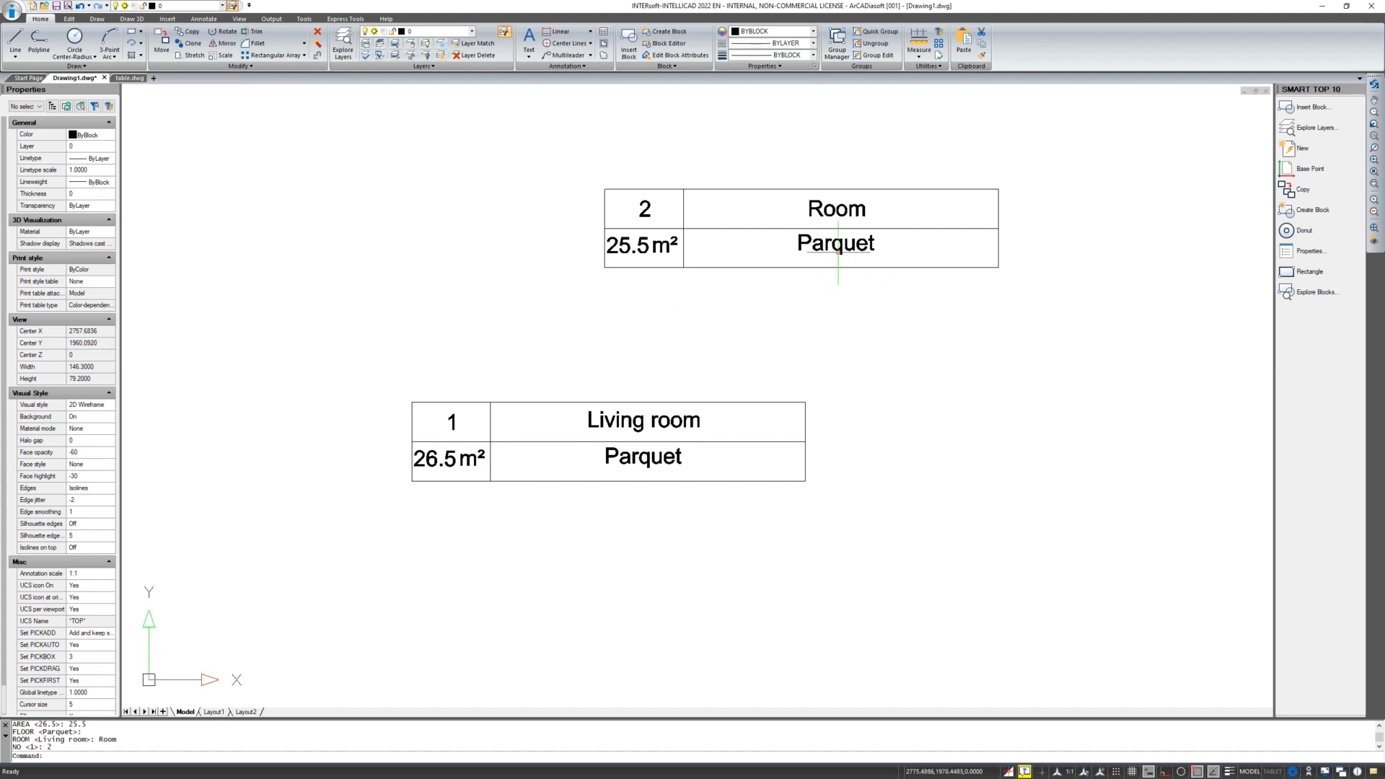
# Change the AREA attribute of the Room table block to 15
pyautogui.click(829, 240)
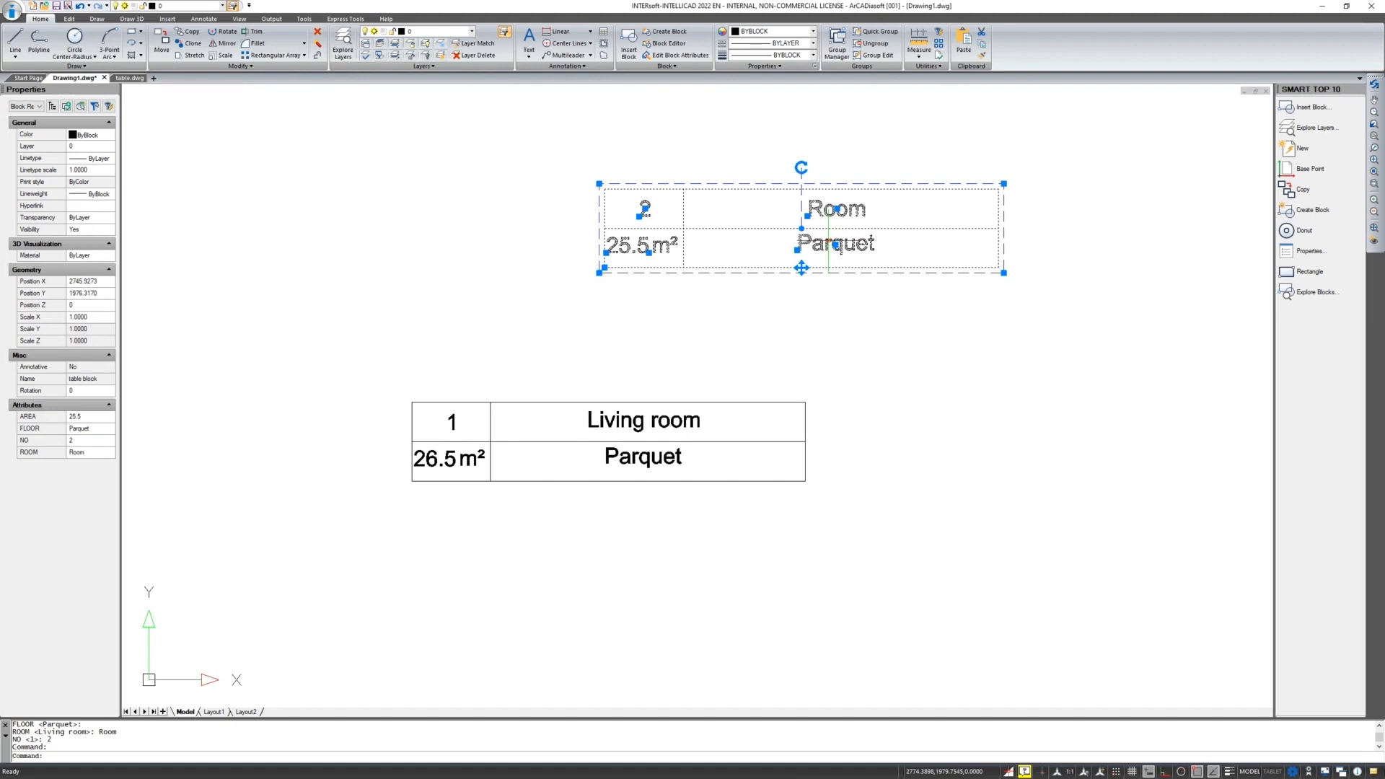
pyautogui.doubleClick(830, 242)
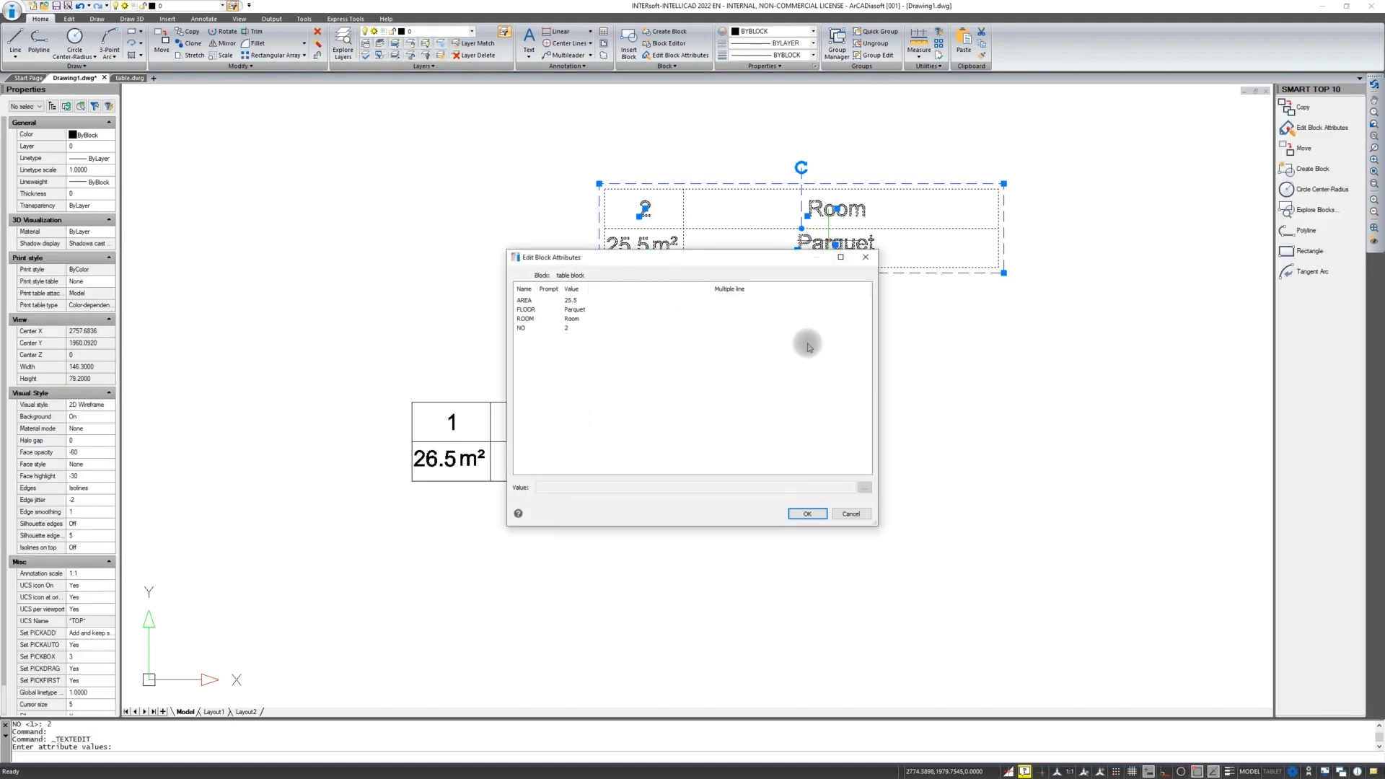
pyautogui.click(569, 301)
pyautogui.doubleClick(555, 487)
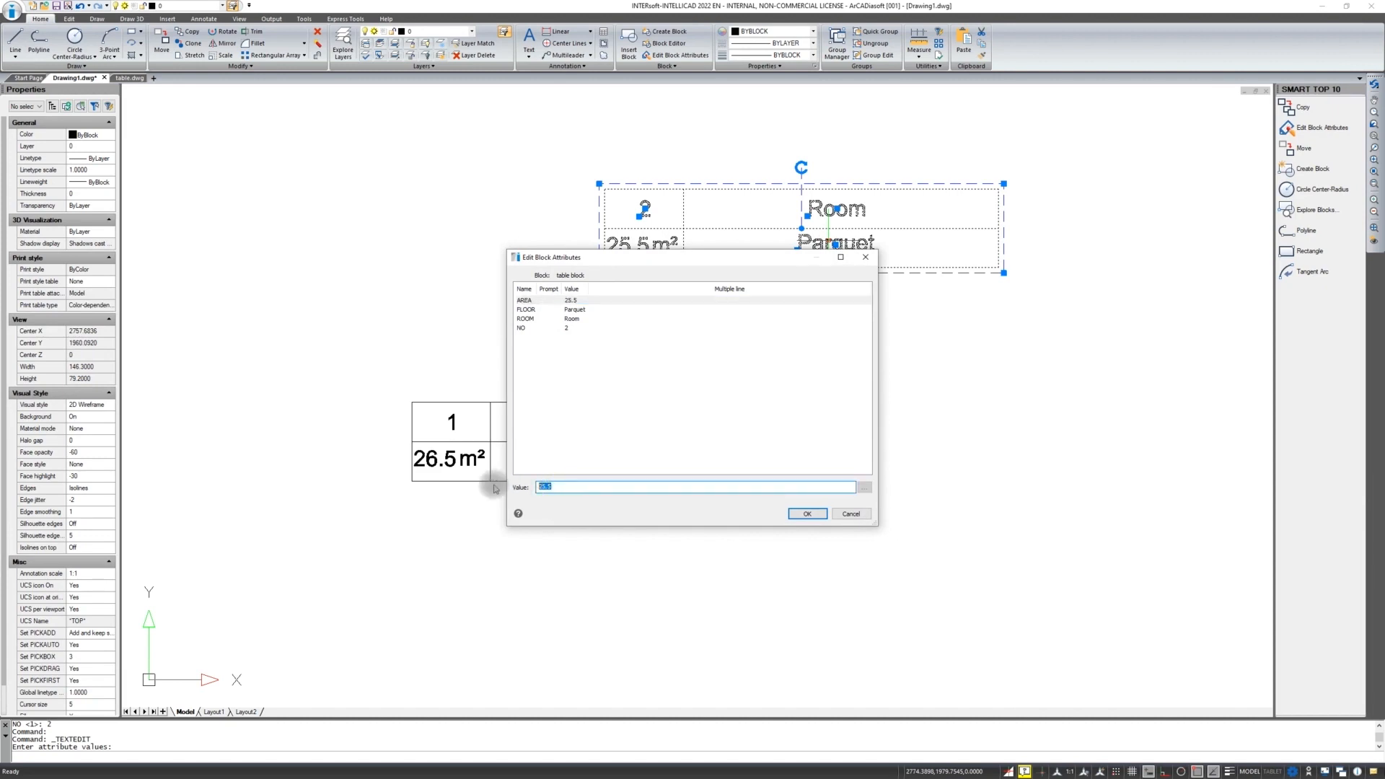
pyautogui.write('15')
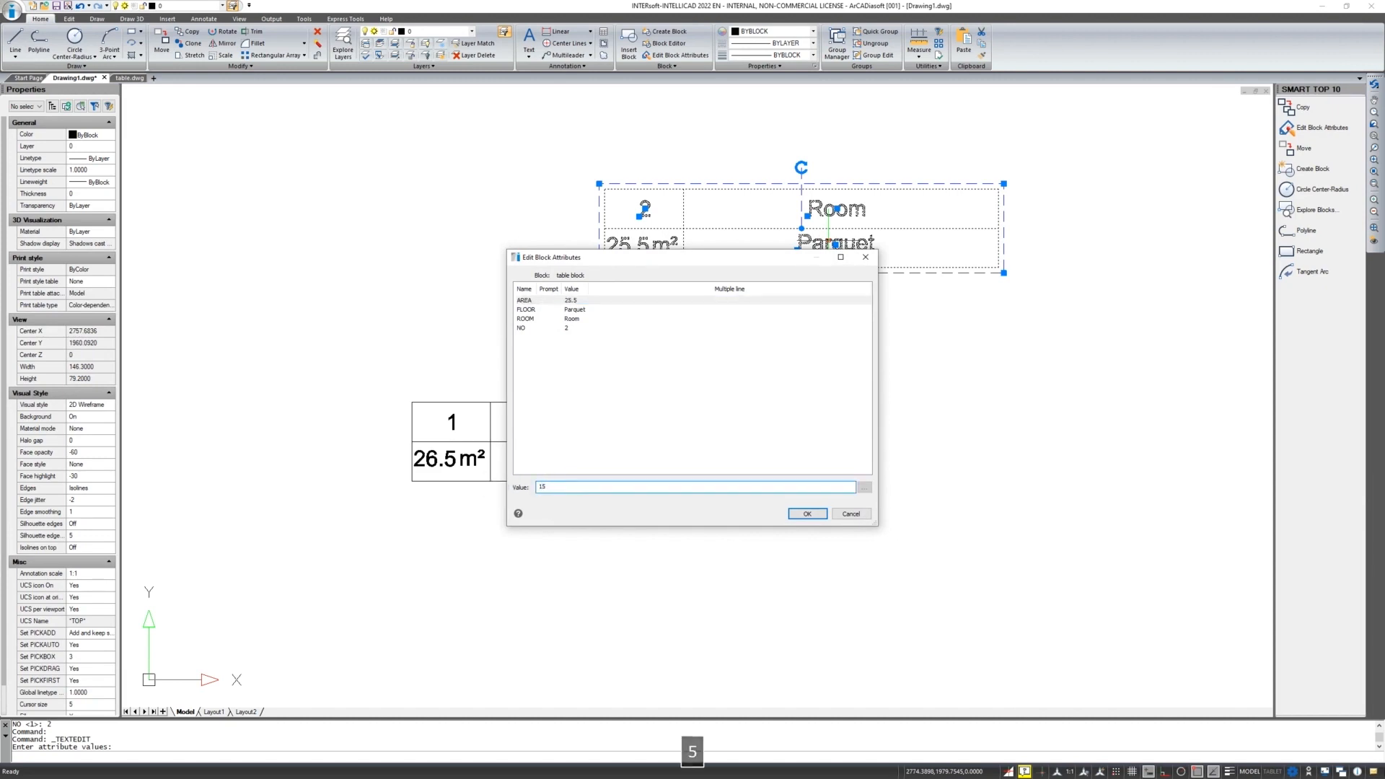
pyautogui.click(808, 515)
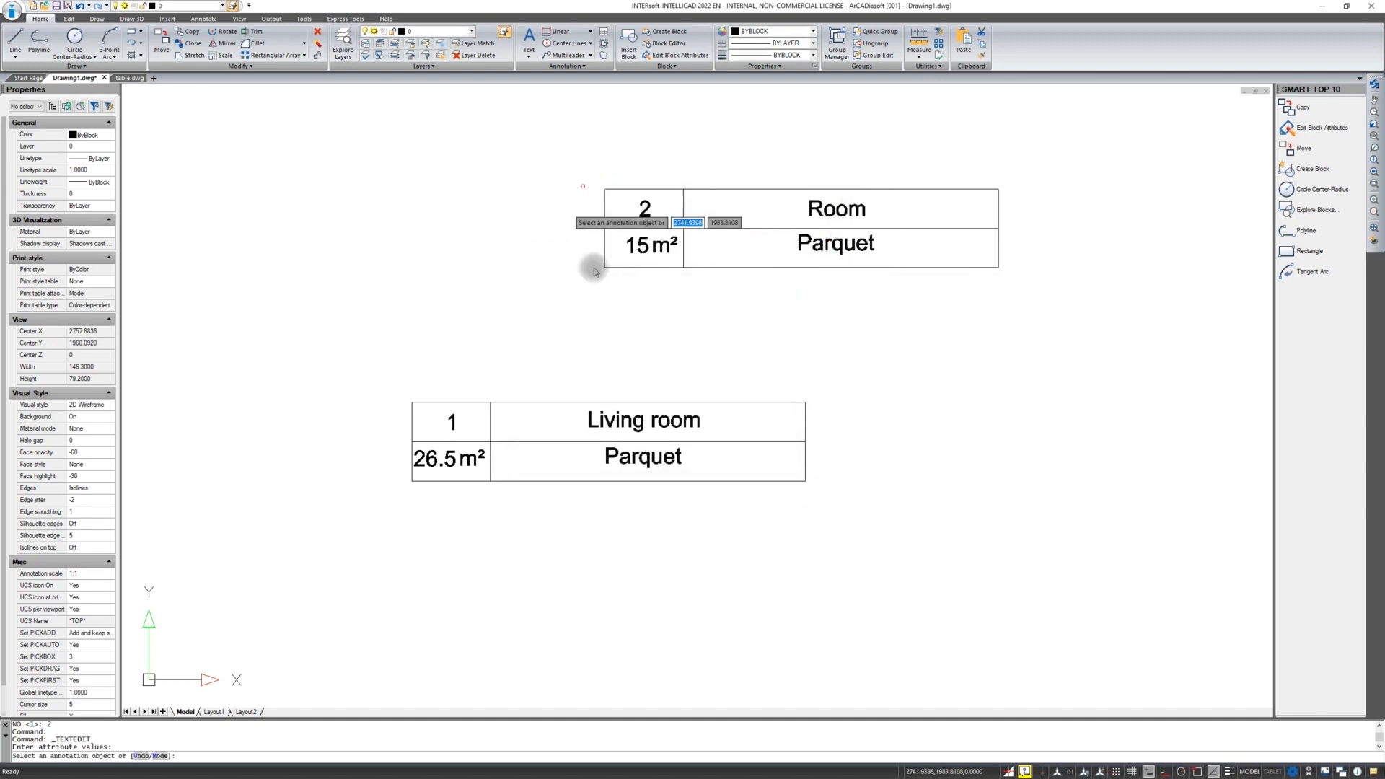
pyautogui.press('Return')
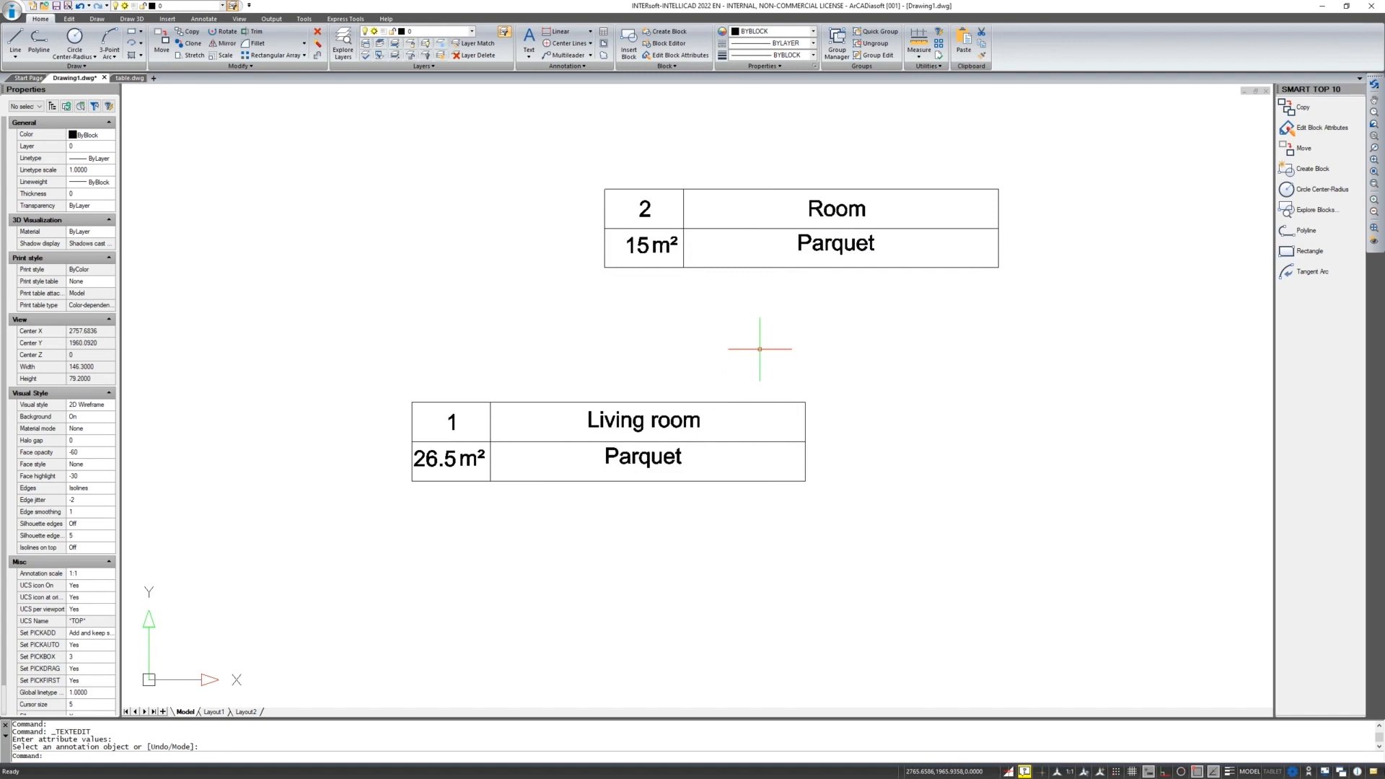
# Draw a rectangle about 310 by 166 units in the empty area above the dining tables, beside the hexagon
pyautogui.moveTo(537, 574); pyautogui.dragTo(622, 420, button='middle')
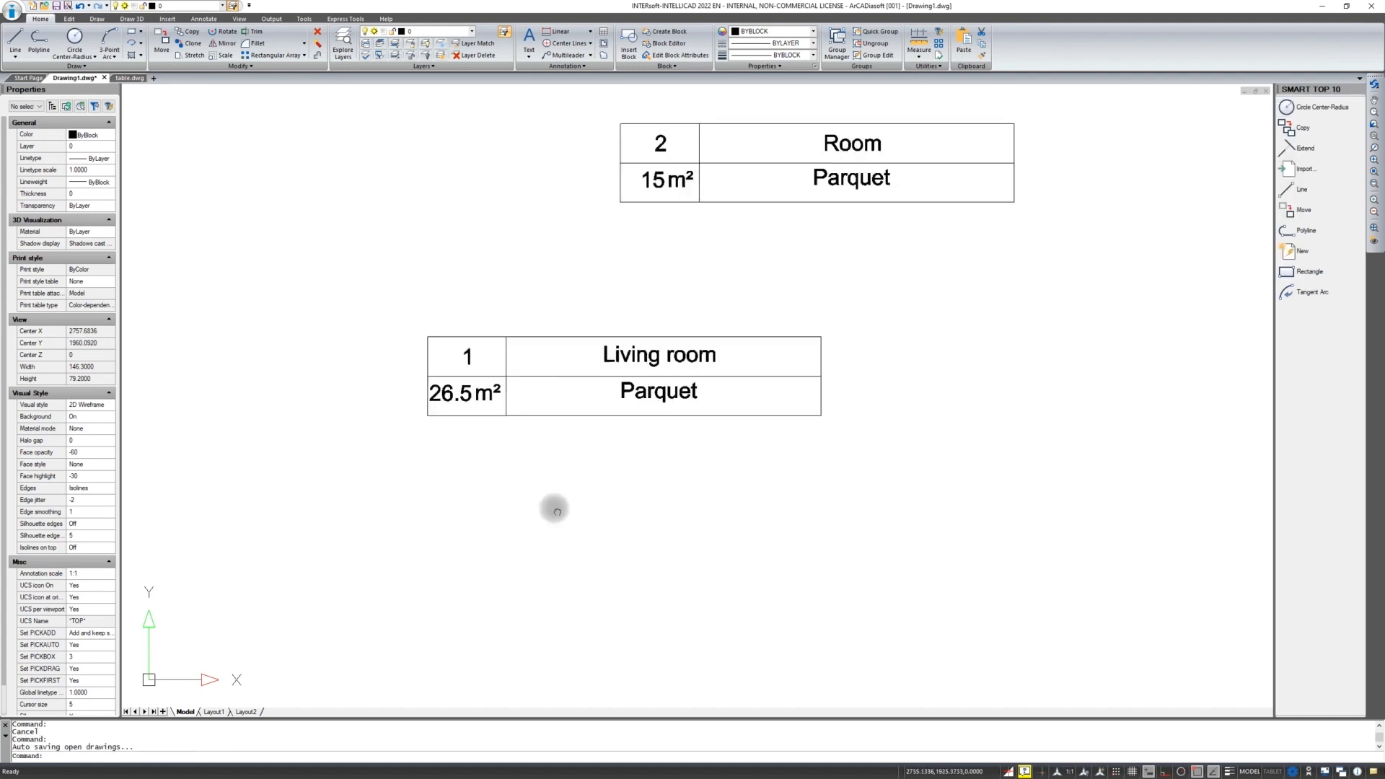
pyautogui.scroll(-8, 621, 421)
pyautogui.scroll(-4, 620, 419)
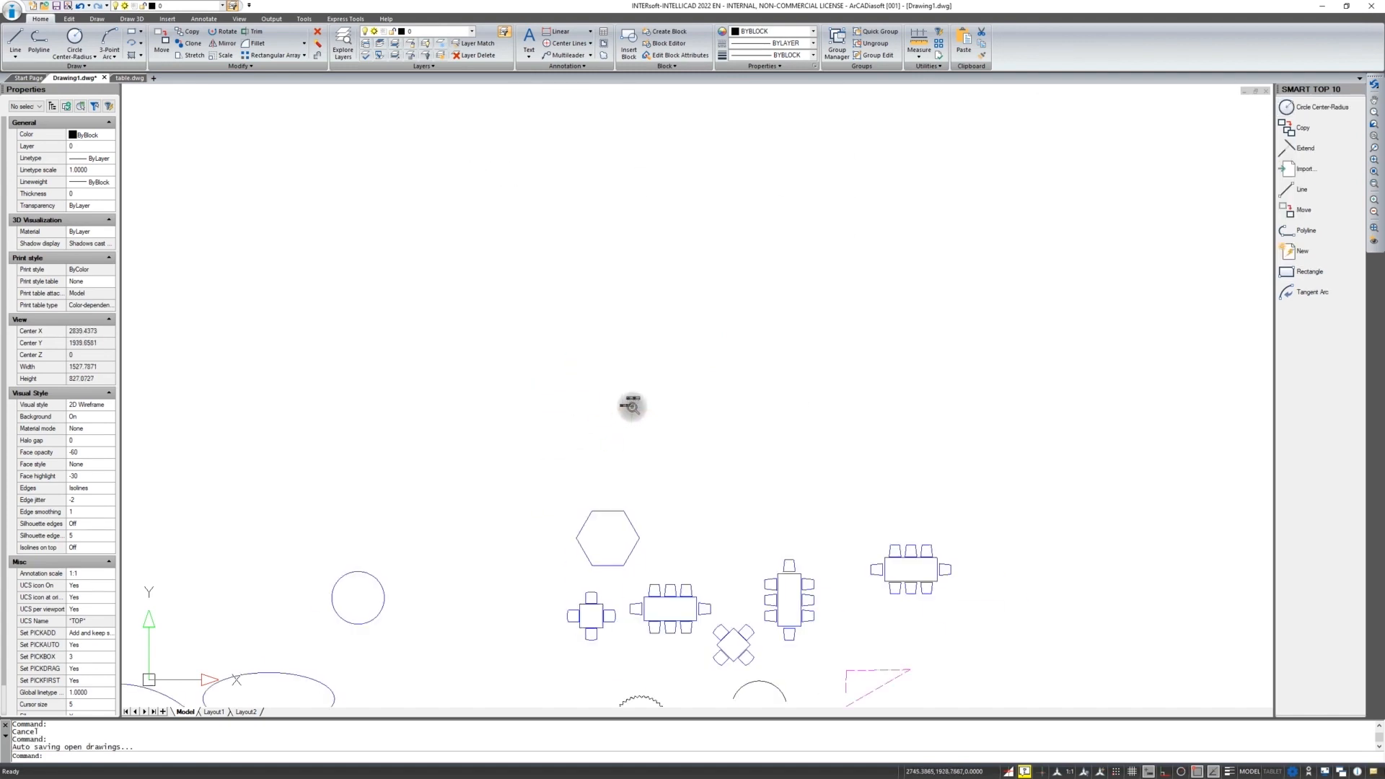
pyautogui.scroll(8, 736, 597)
pyautogui.scroll(-2, 612, 365)
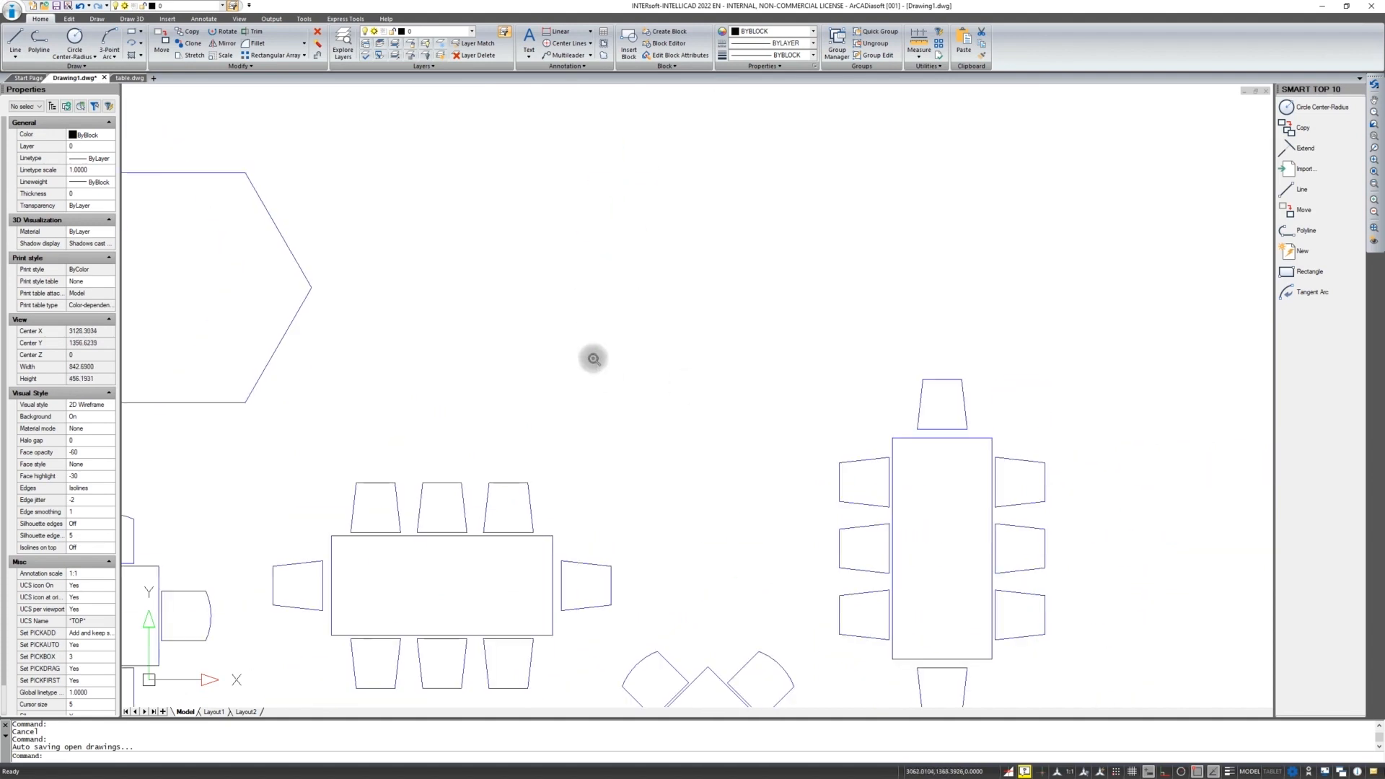
pyautogui.click(132, 32)
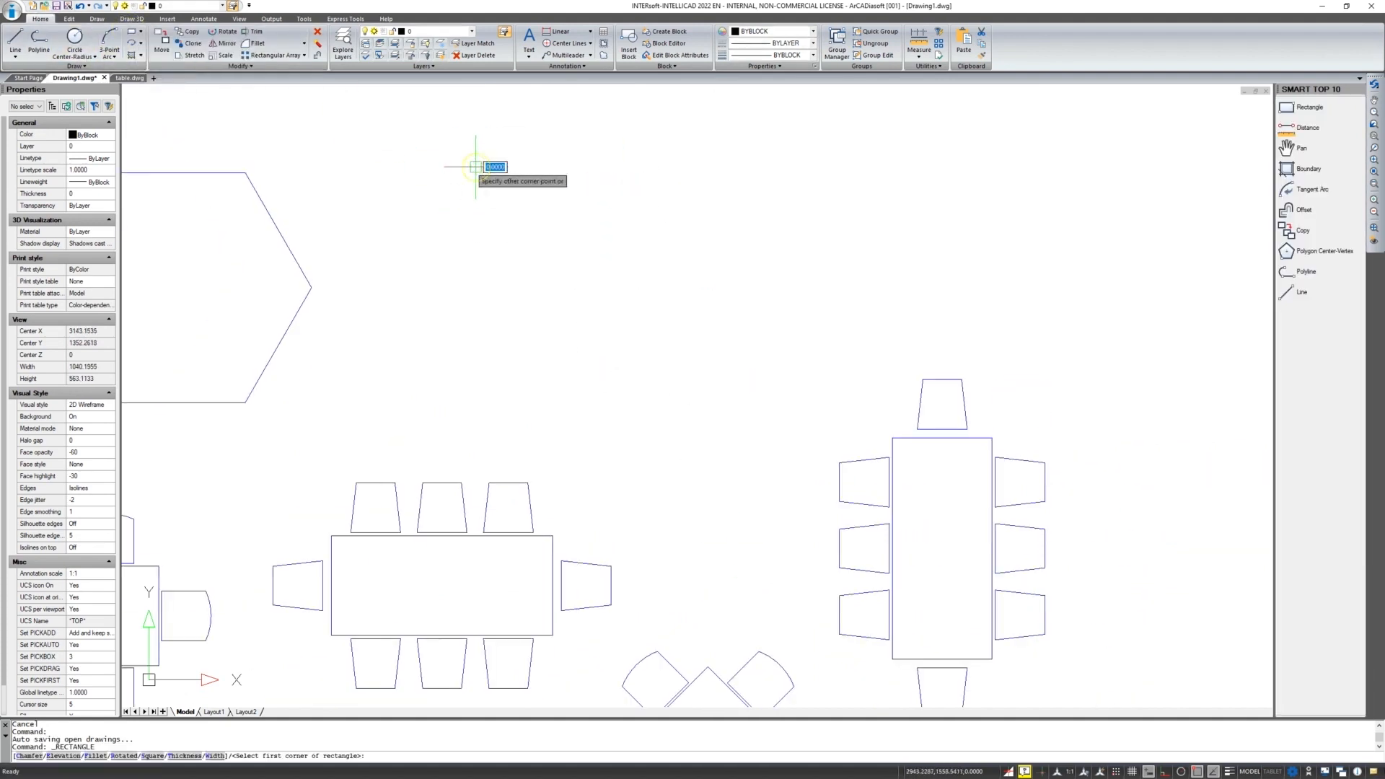
pyautogui.click(475, 167)
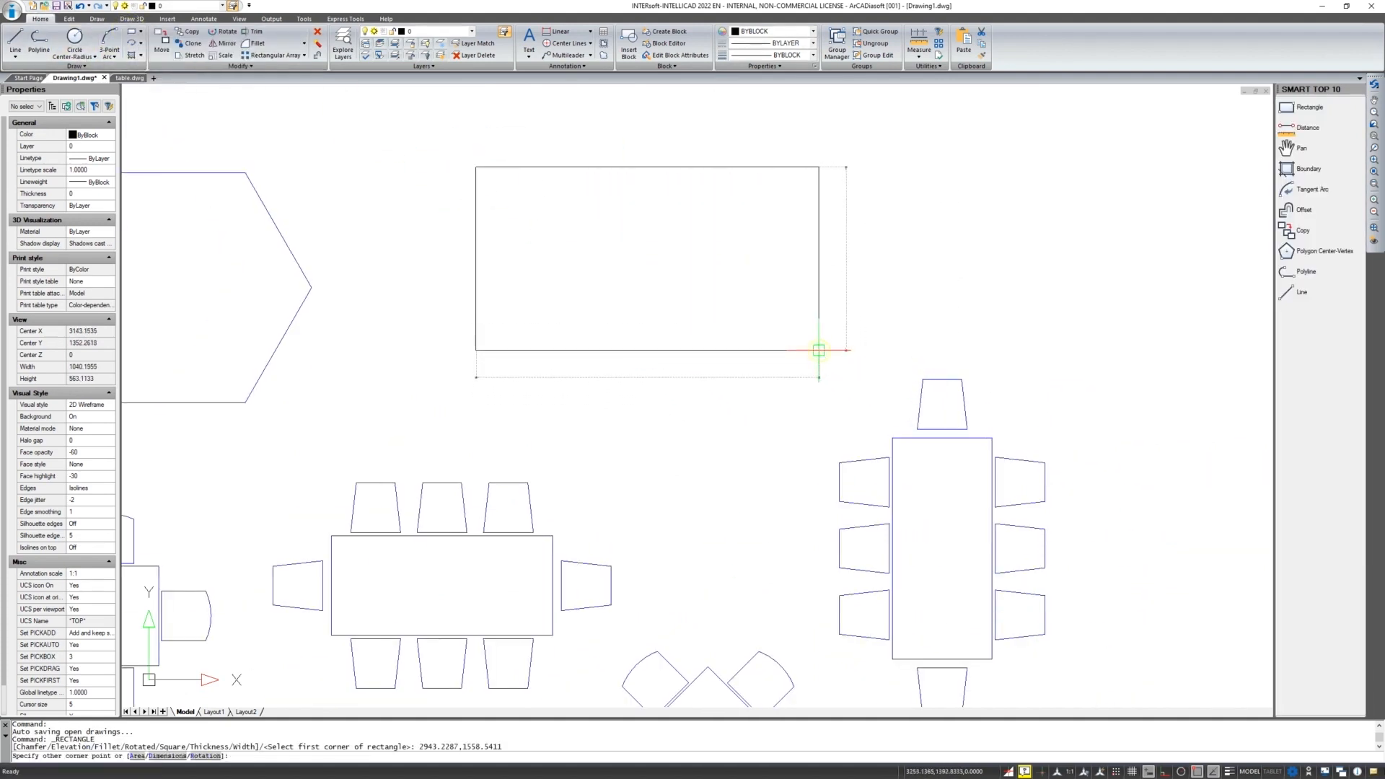
pyautogui.click(819, 350)
# Draw a circle of radius about 47 inside the rectangle and one of radius about 68 centred on its lower-right corner
pyautogui.click(74, 36)
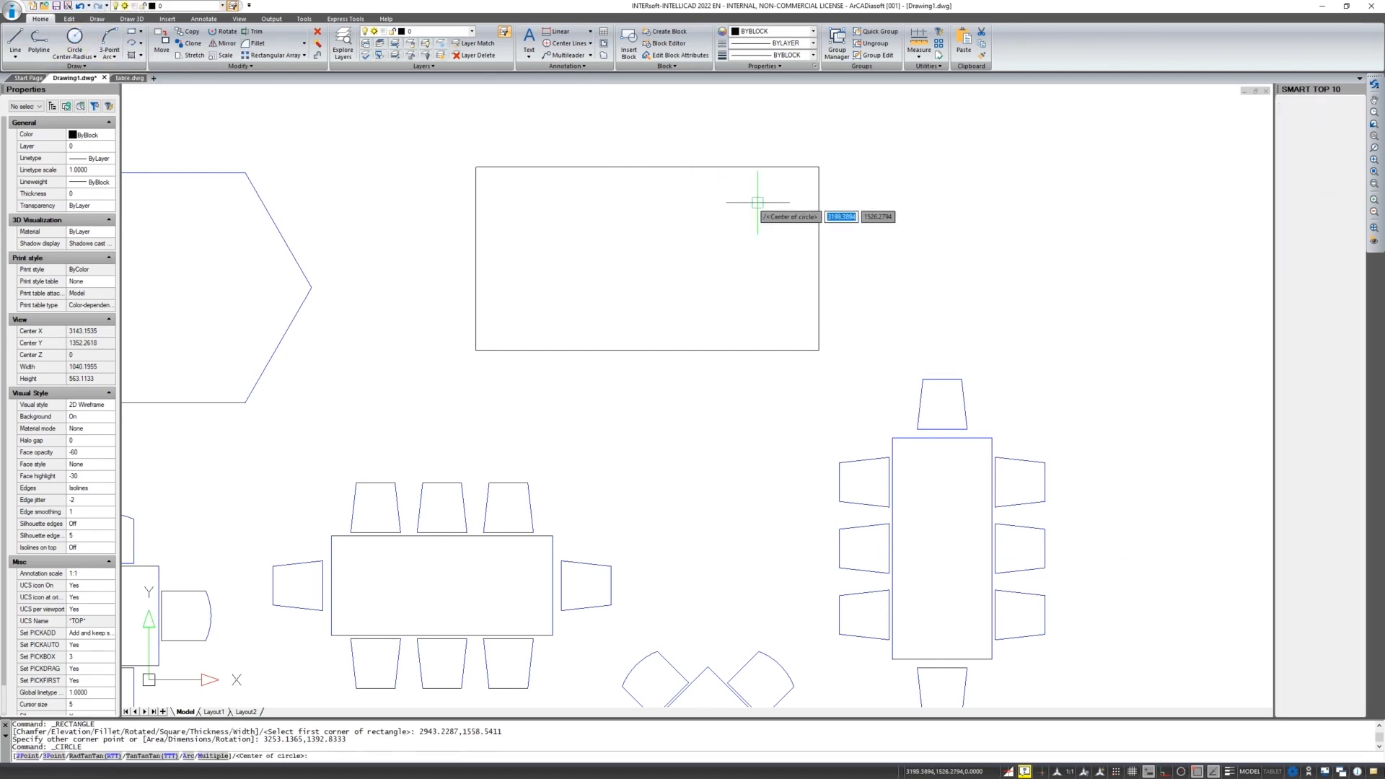
pyautogui.click(579, 268)
pyautogui.click(542, 232)
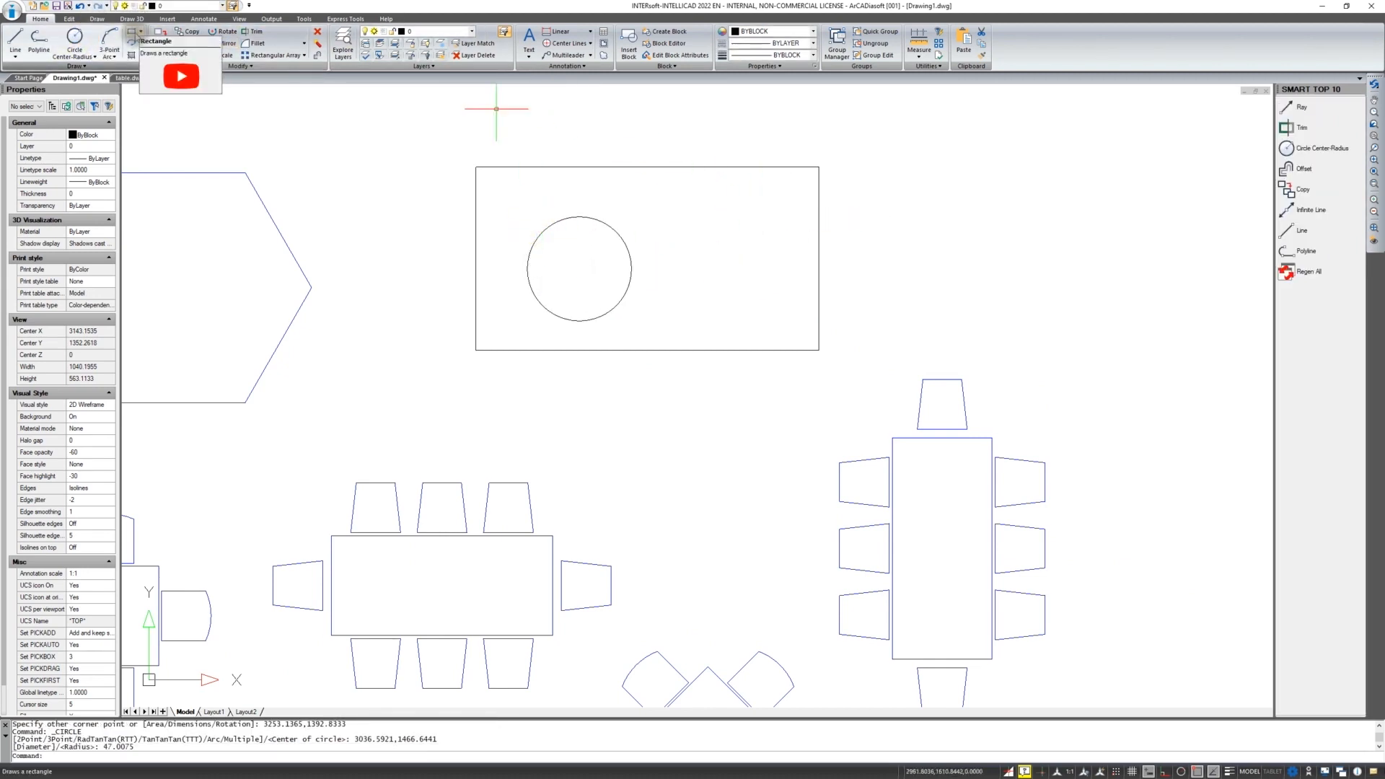
pyautogui.click(74, 36)
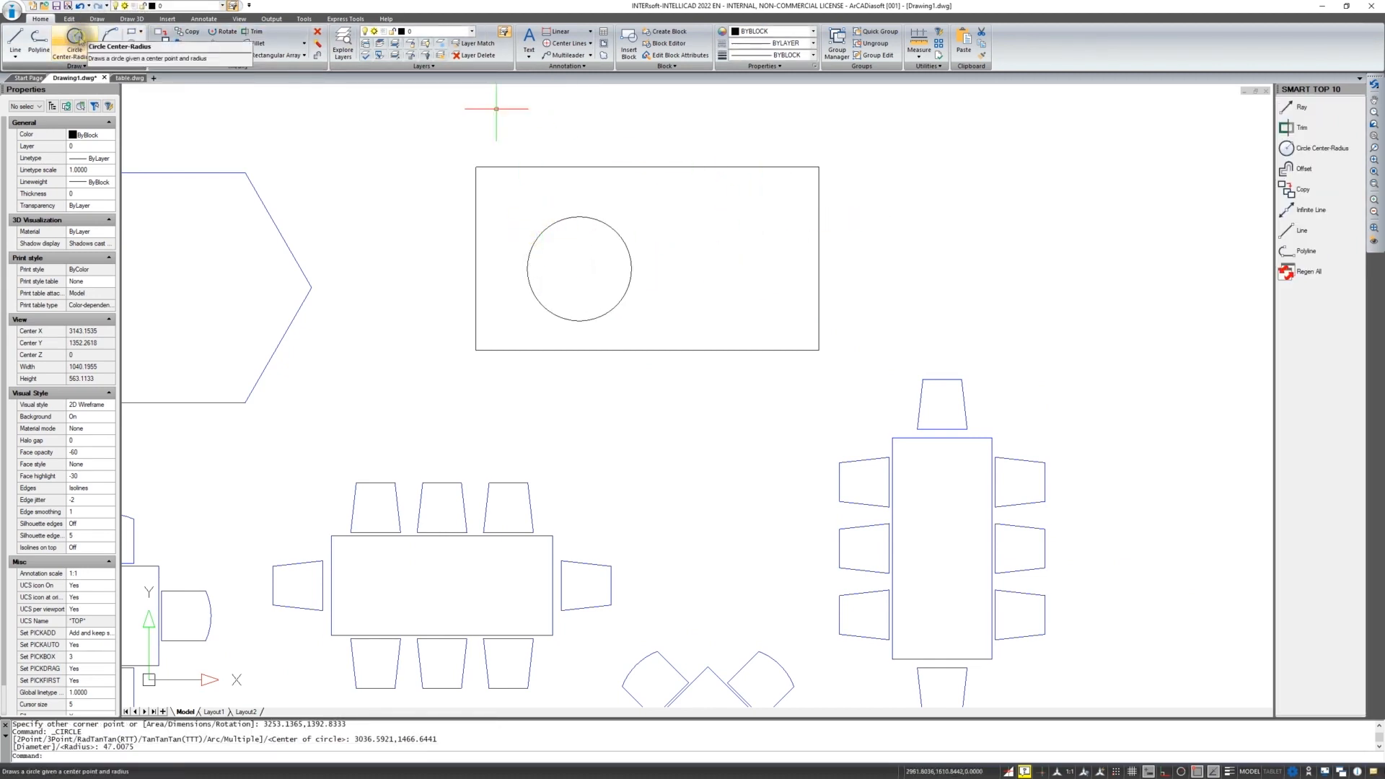
pyautogui.click(819, 350)
pyautogui.click(770, 293)
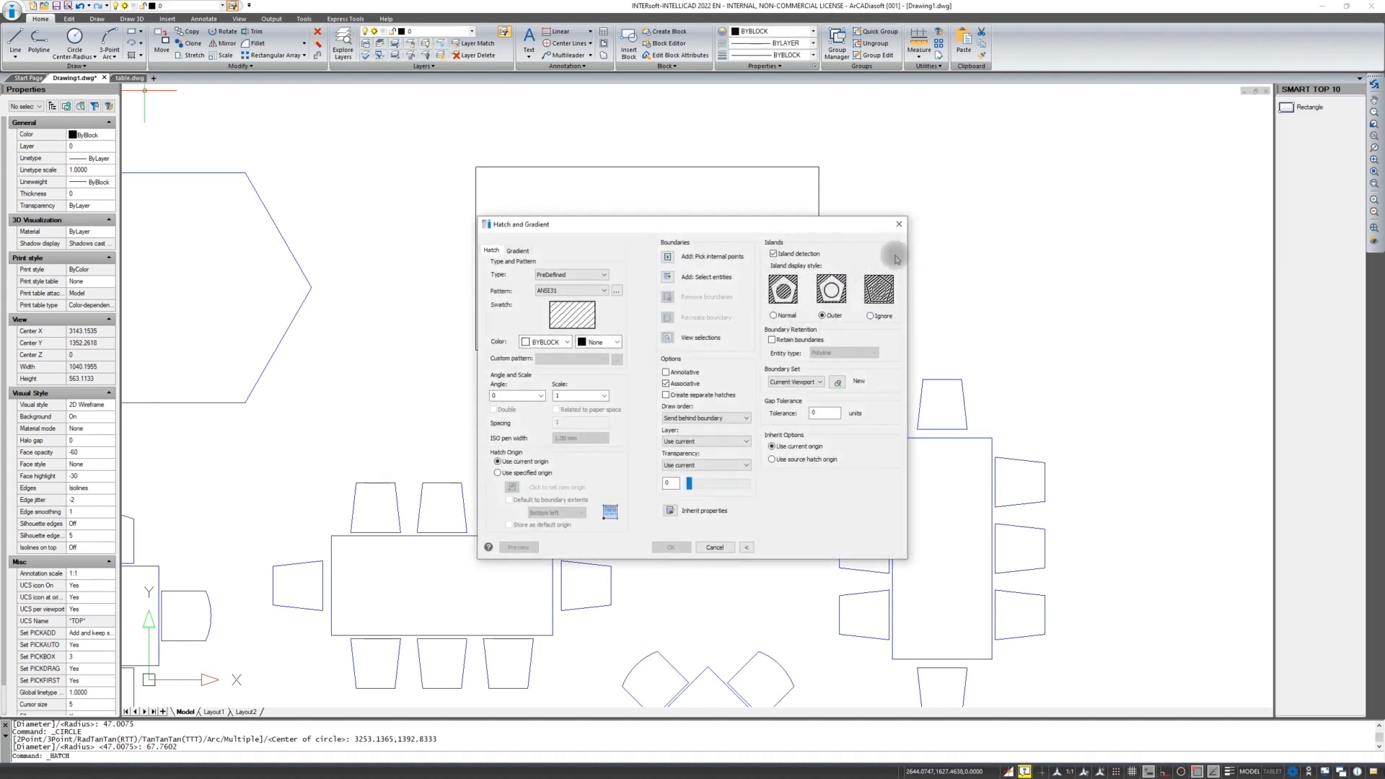
# Set the hatch island display style to Ignore and pick the rectangle's area outside both circles as the hatch boundary
pyautogui.click(871, 316)
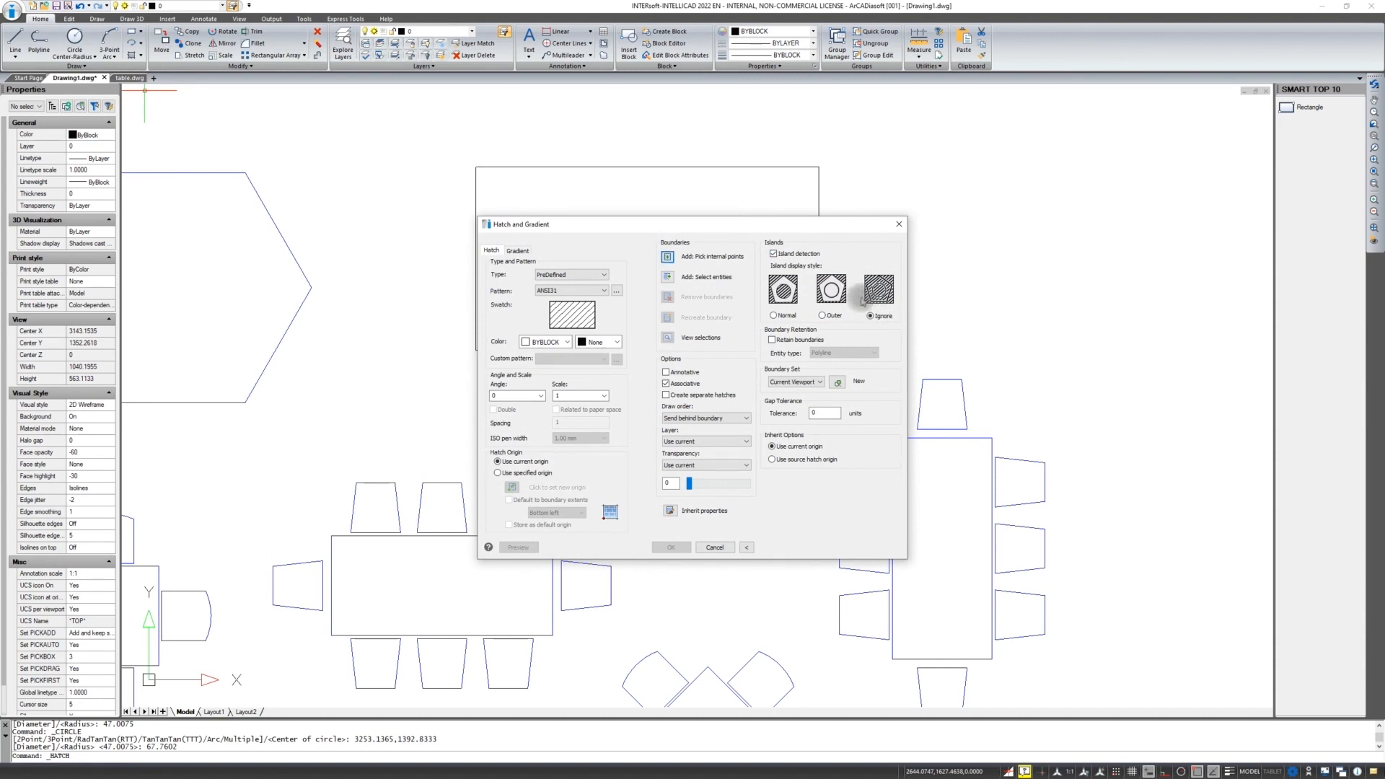
pyautogui.click(667, 257)
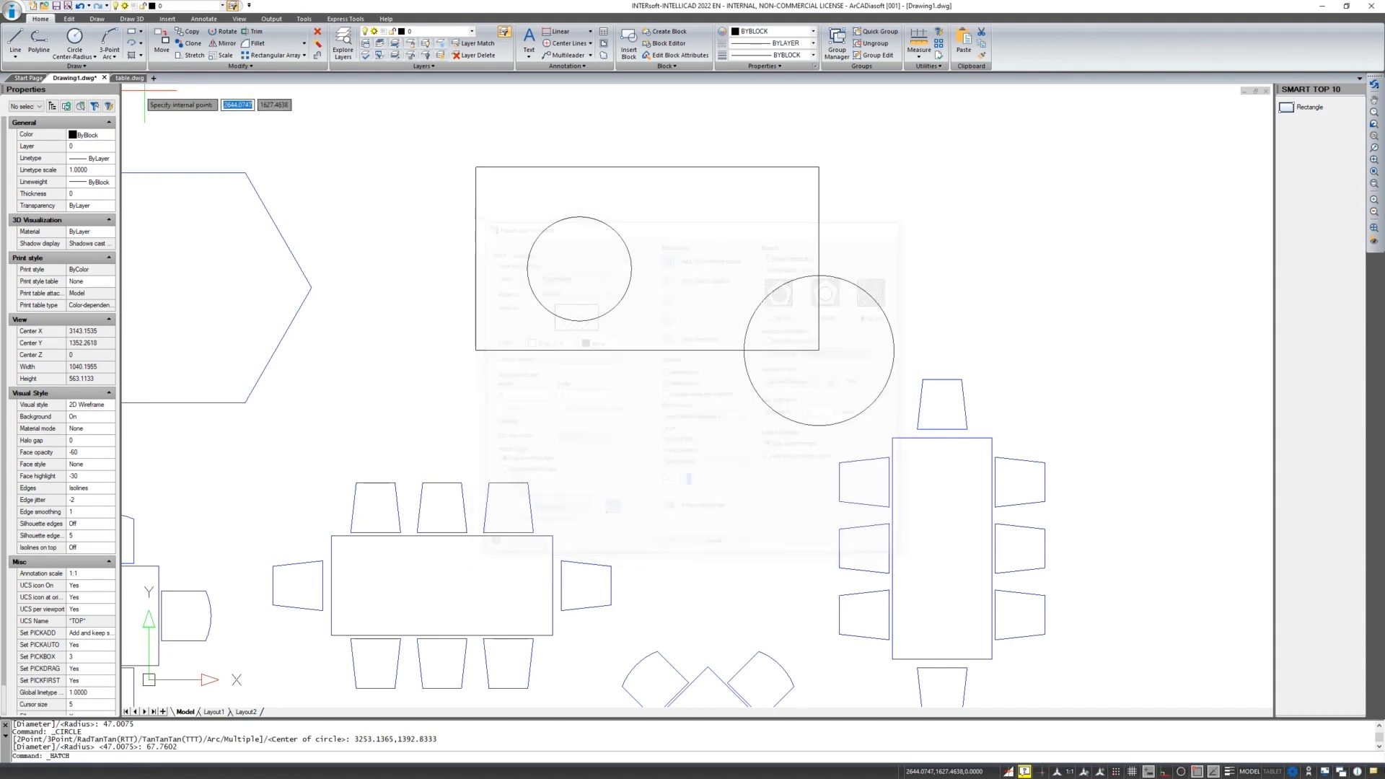
pyautogui.click(655, 208)
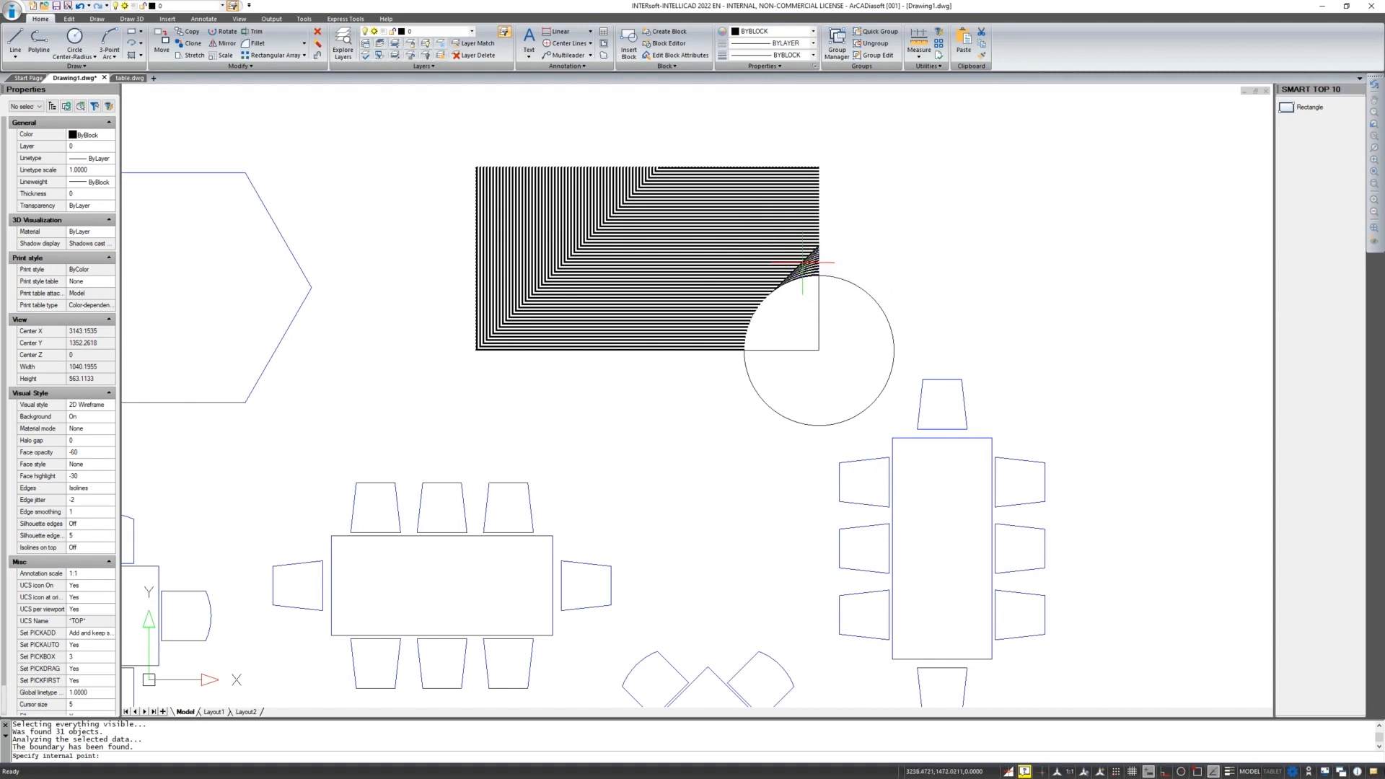
pyautogui.press('Return')
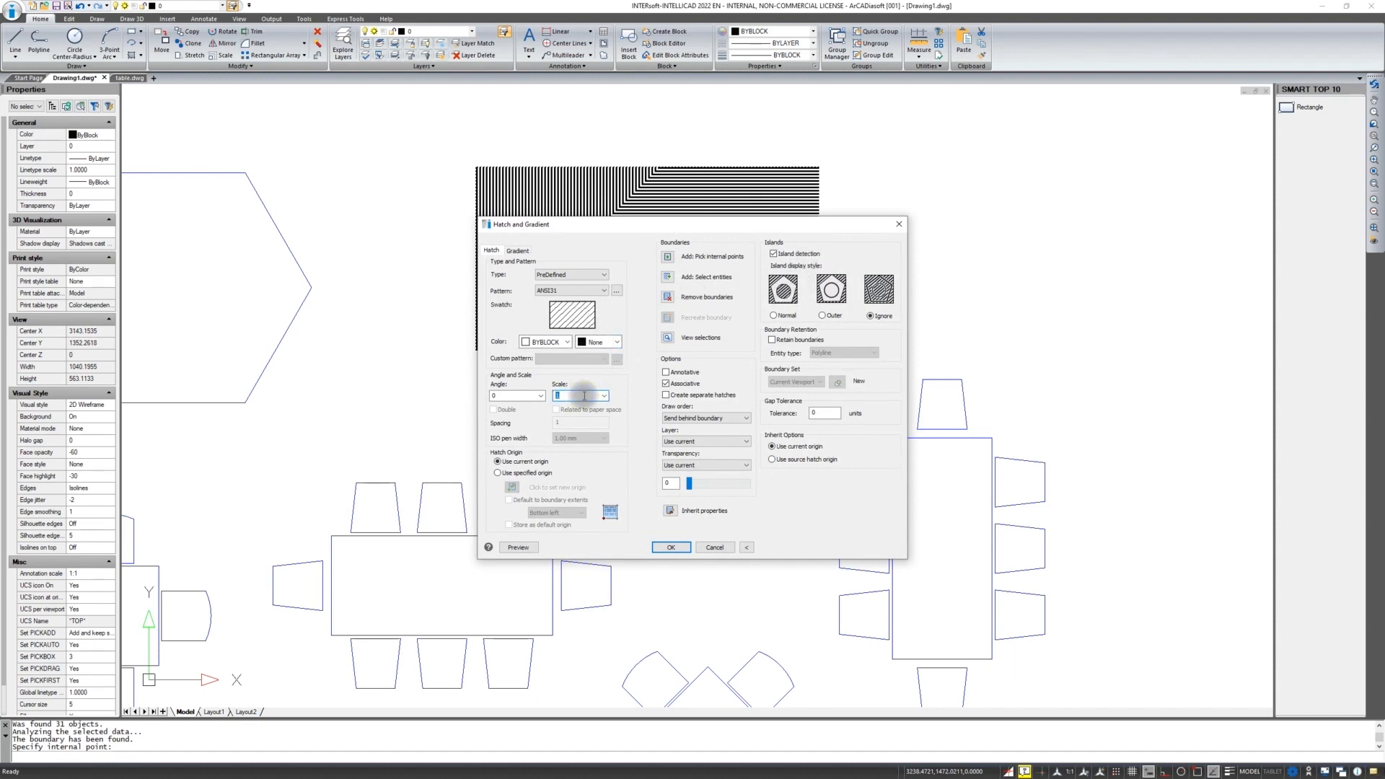
# Set the hatch scale to 100 and choose the predefined pattern CTYSQ6ST
pyautogui.write('100')
pyautogui.click(617, 342)
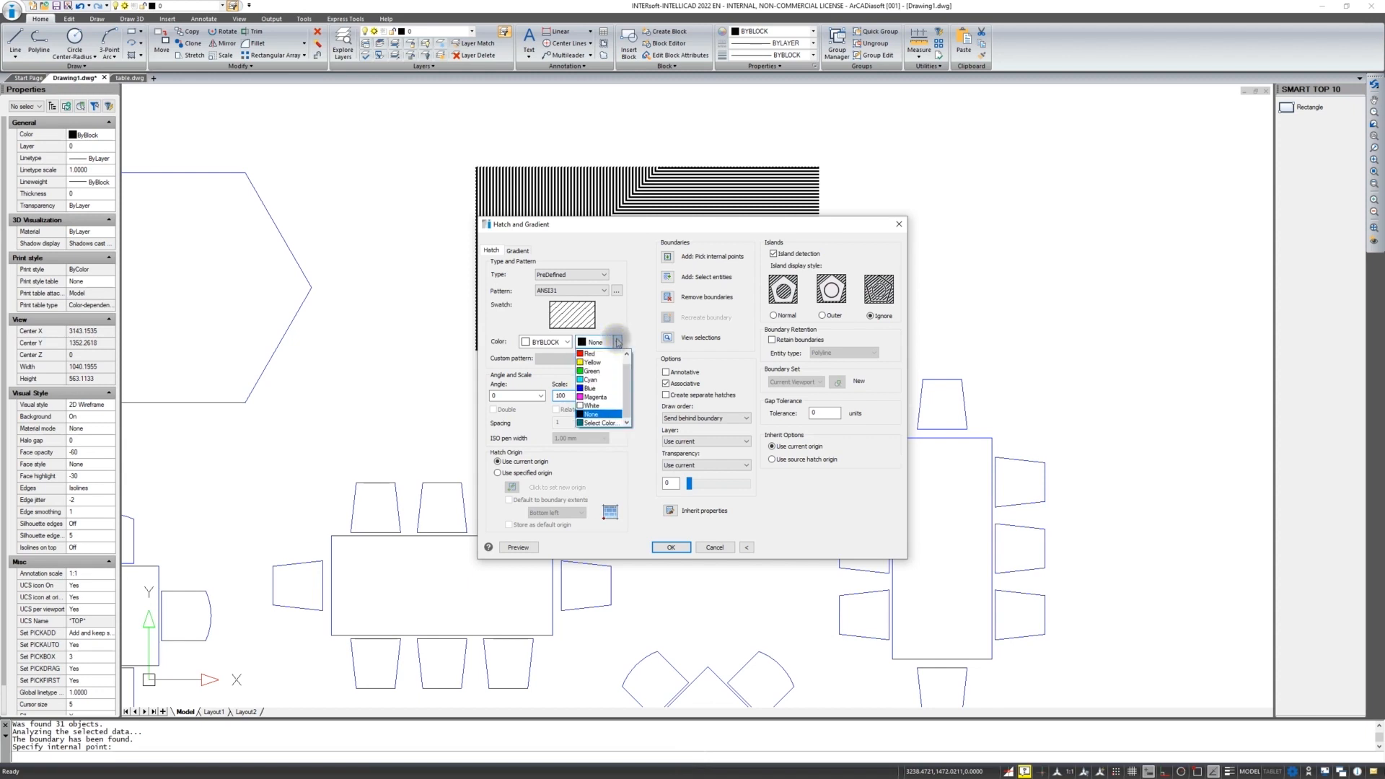
pyautogui.click(618, 343)
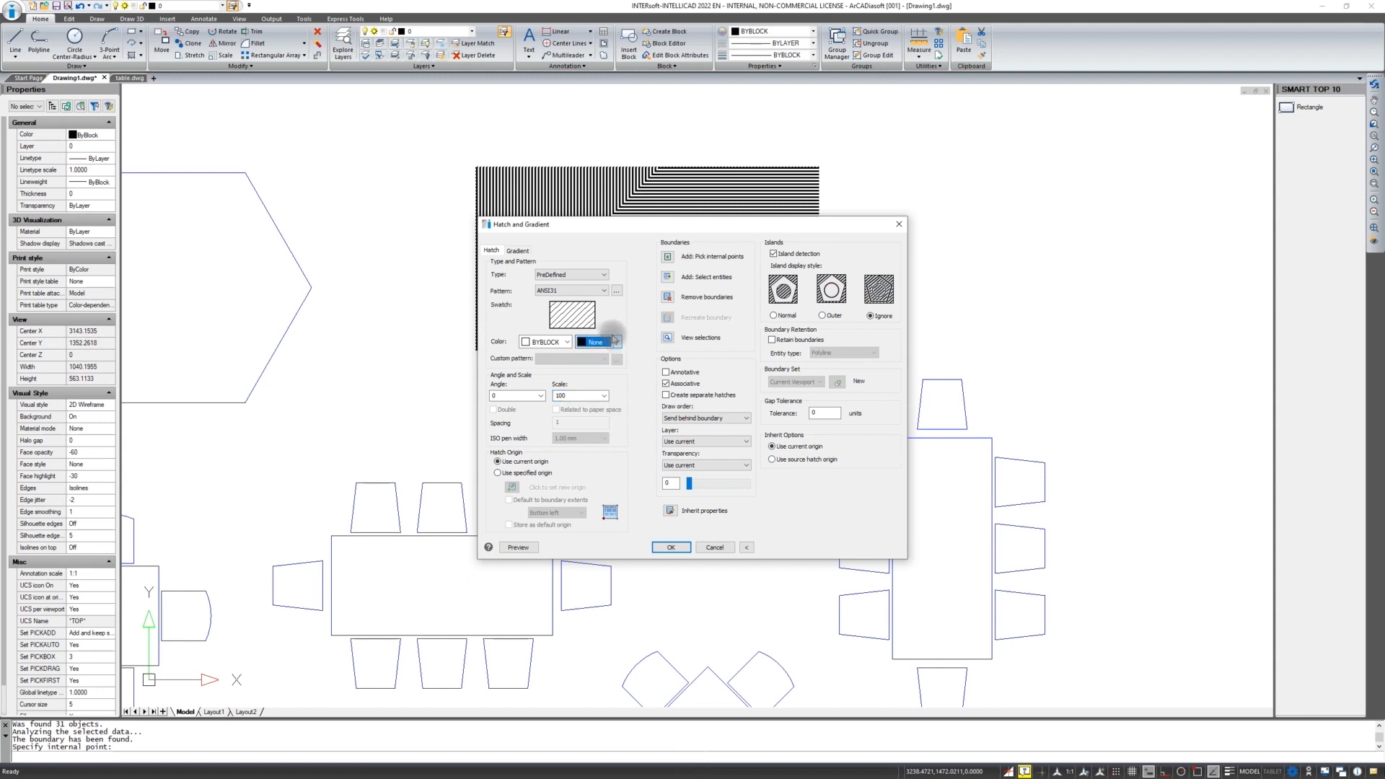
pyautogui.click(569, 317)
pyautogui.click(612, 278)
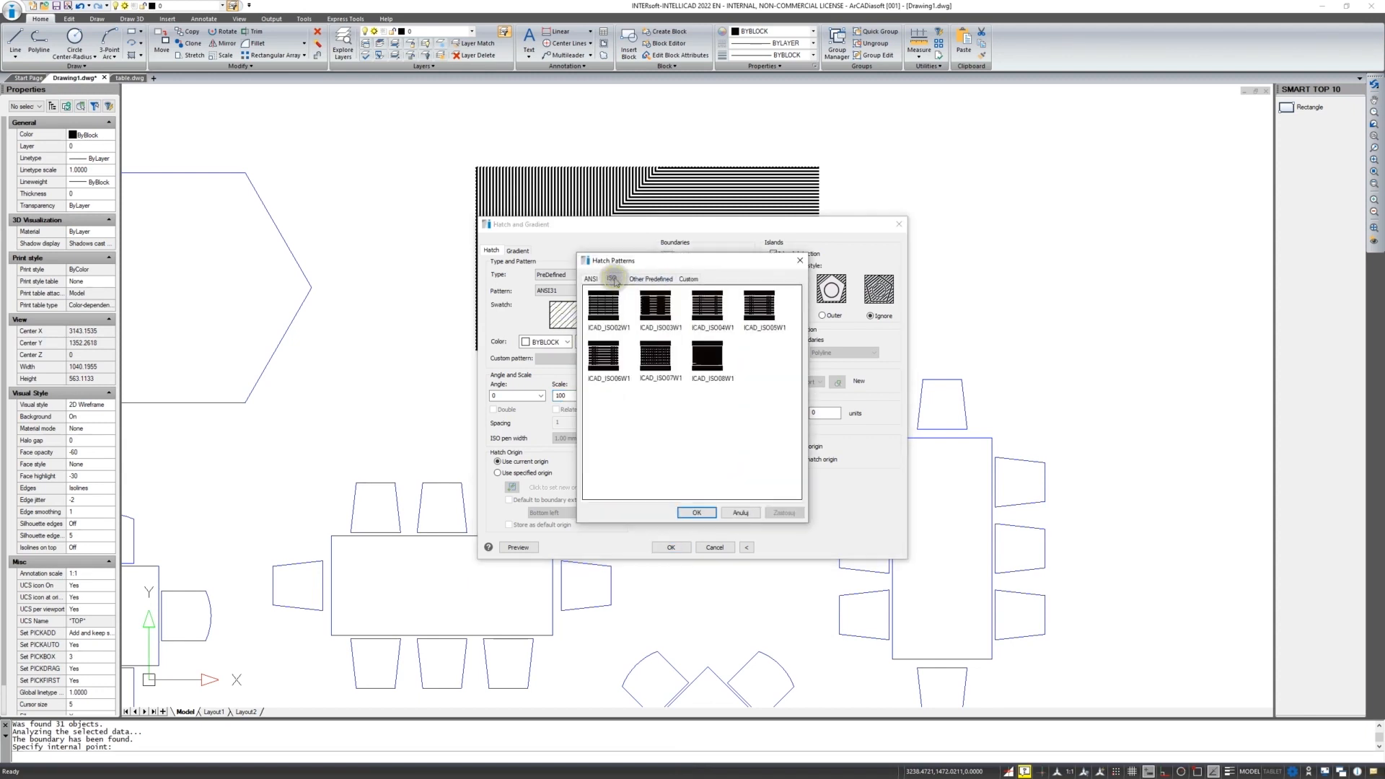
pyautogui.click(647, 279)
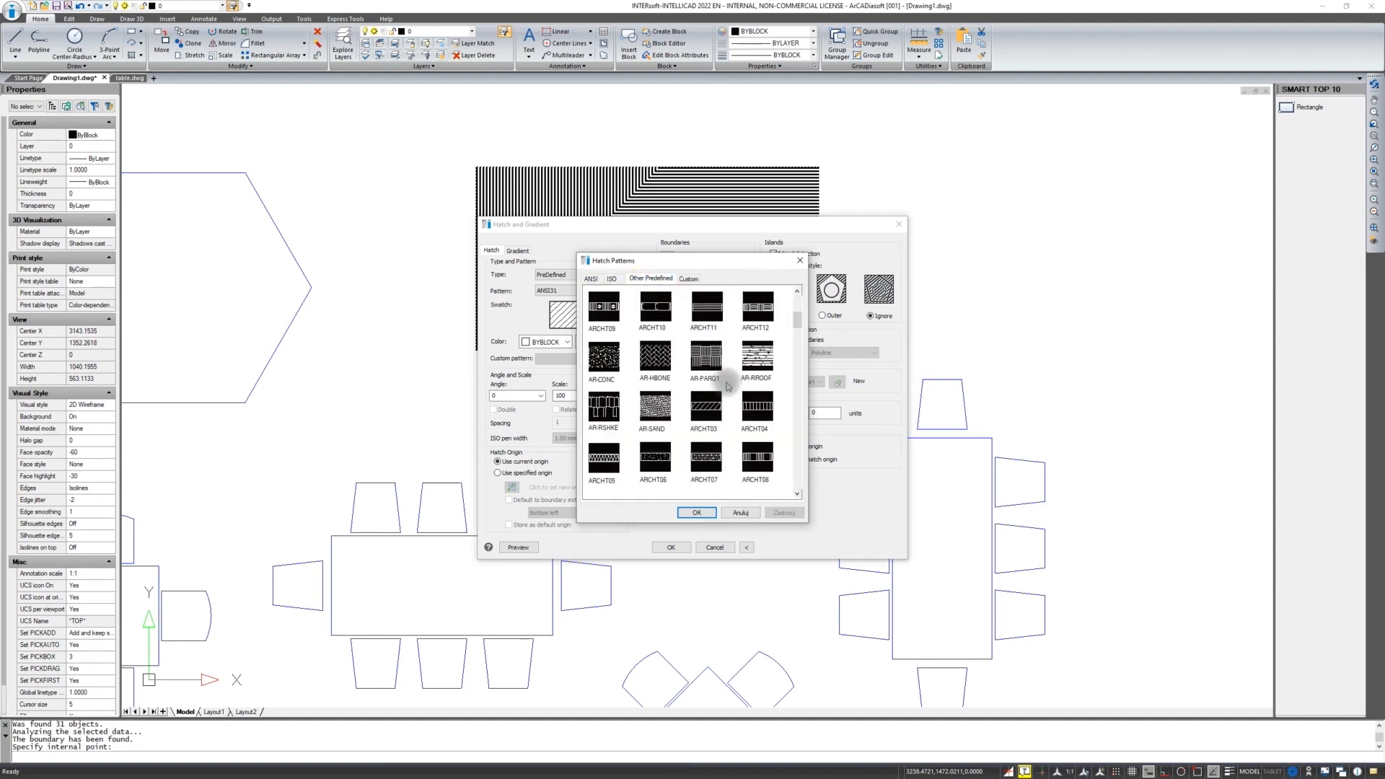
pyautogui.scroll(-3, 727, 386)
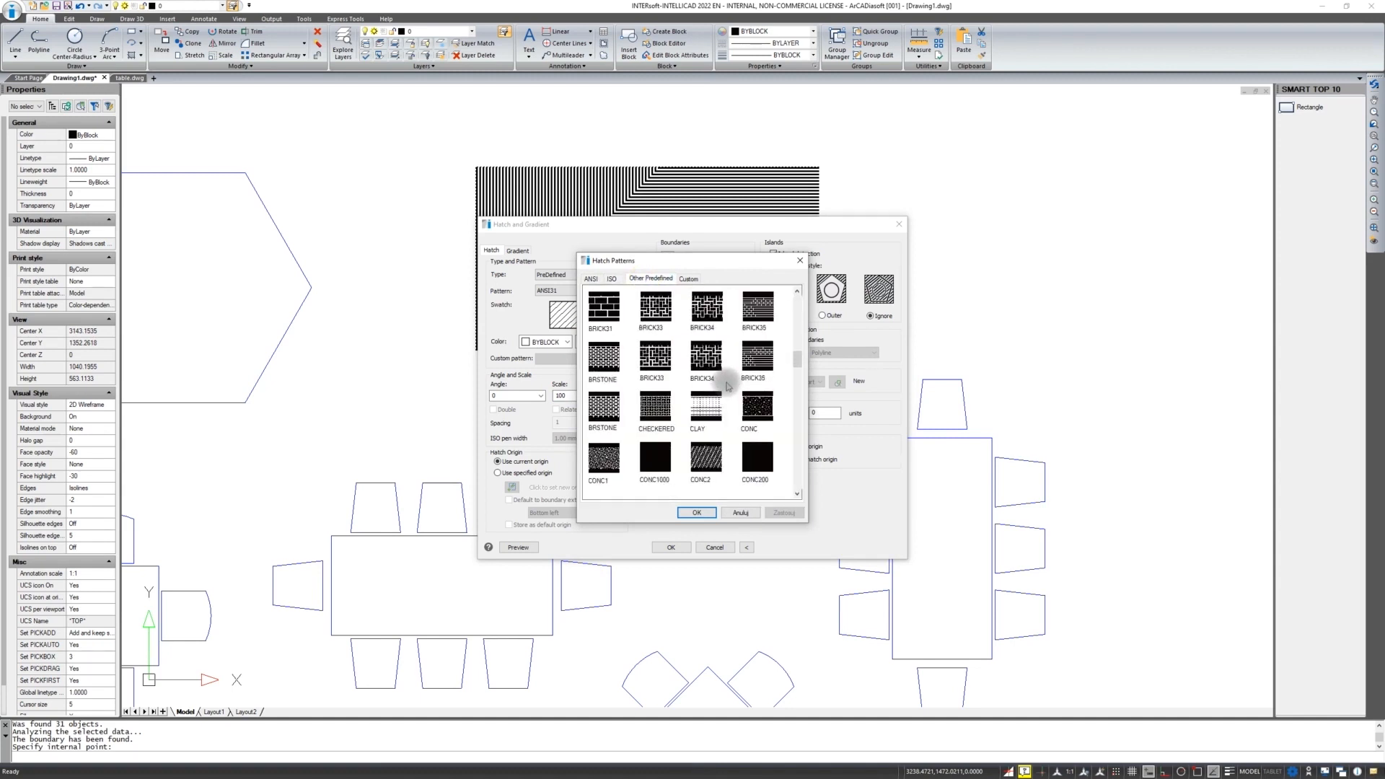
pyautogui.scroll(-2, 727, 386)
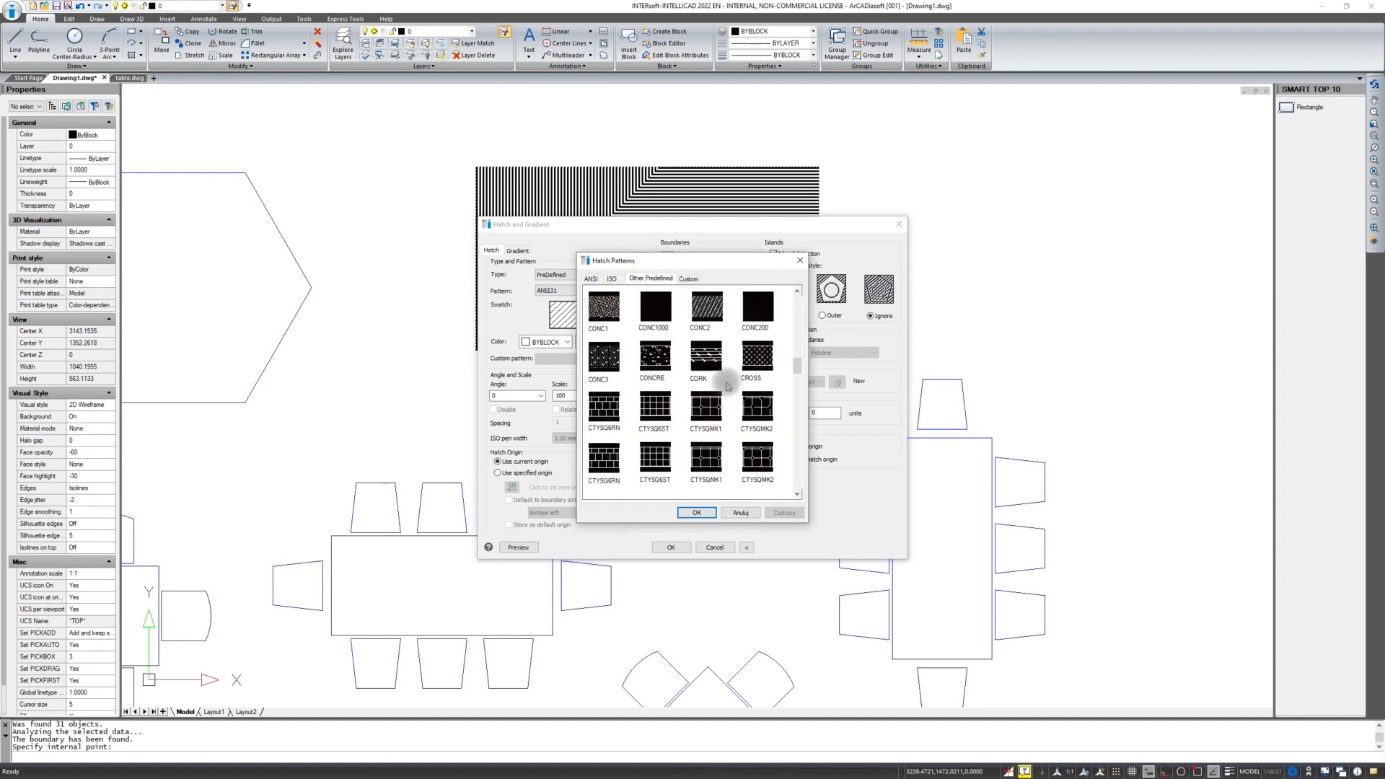
pyautogui.click(656, 410)
pyautogui.click(697, 512)
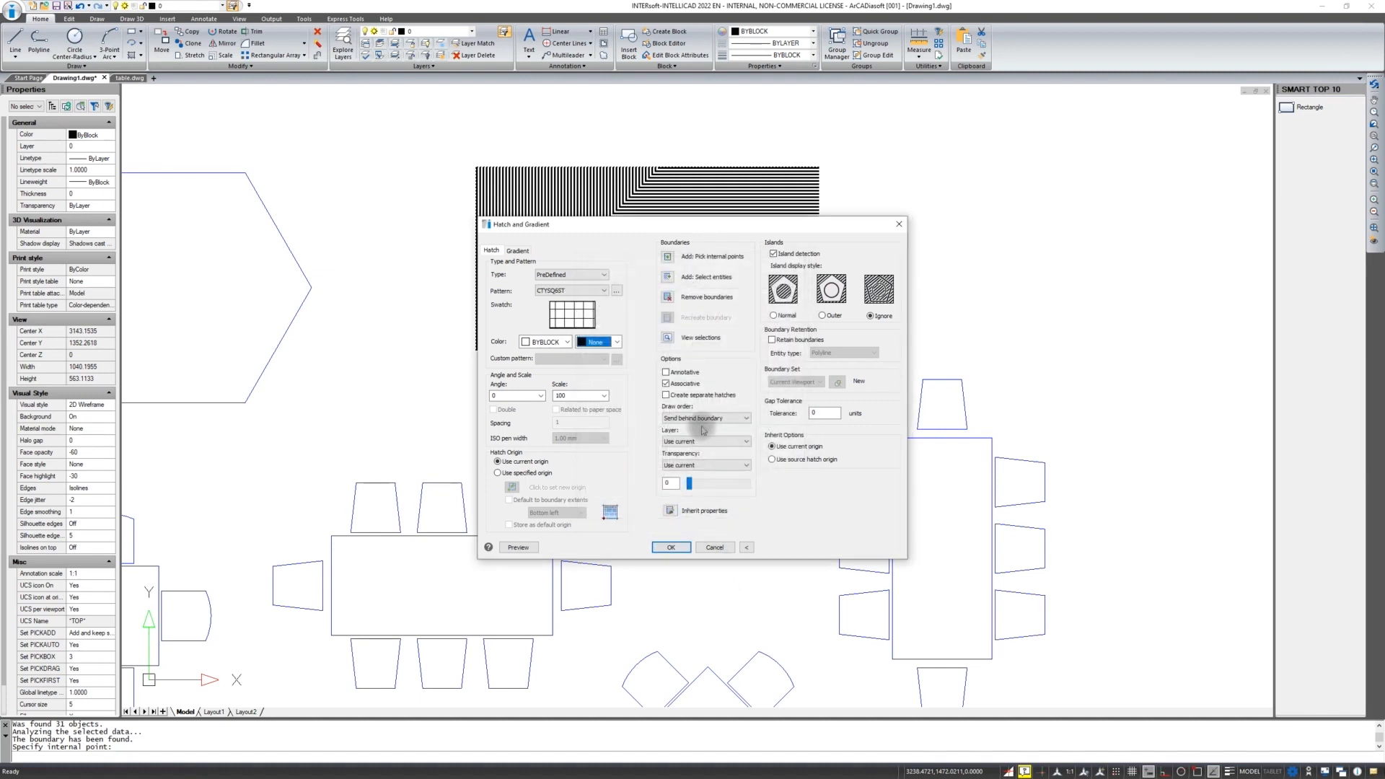
# Create the hatch in the rectangle and set its pattern scale to 10
pyautogui.click(670, 547)
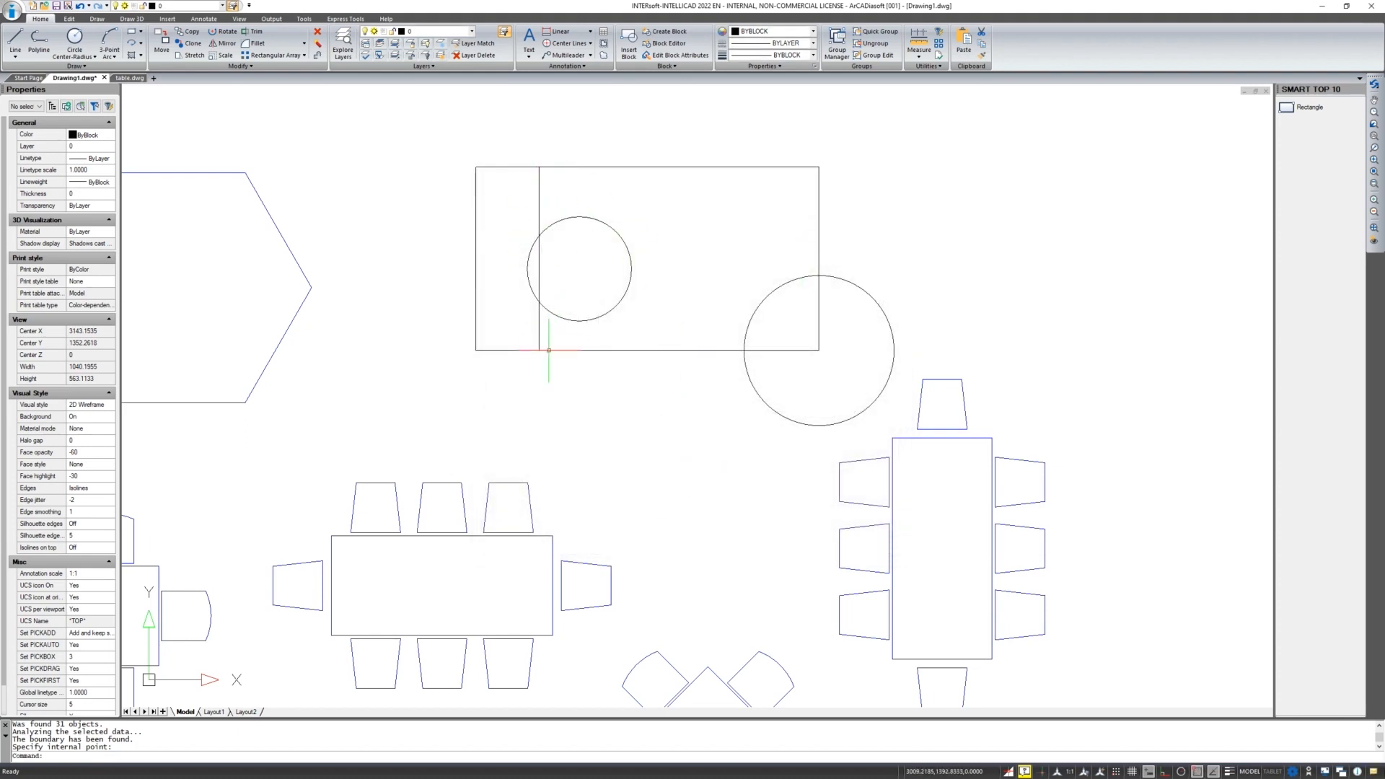
pyautogui.click(538, 186)
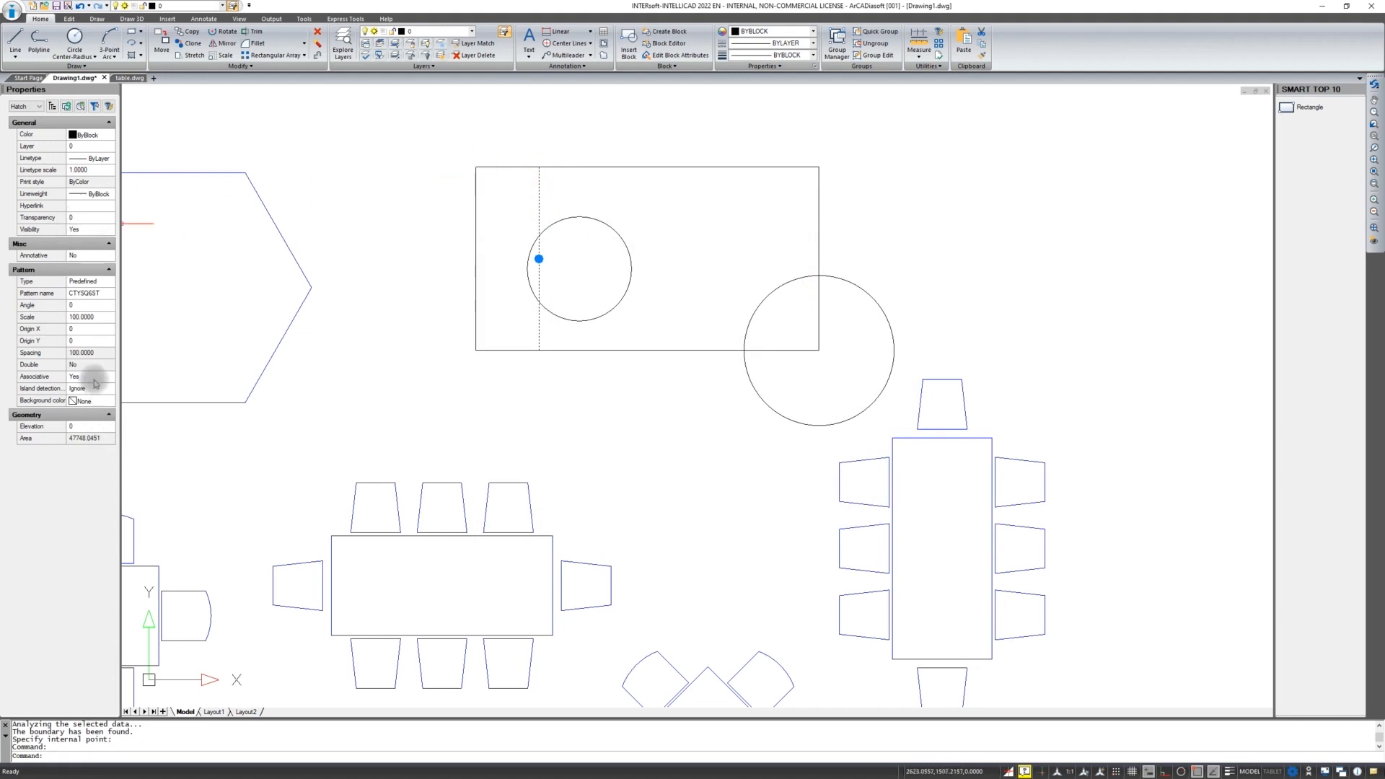
pyautogui.click(87, 316)
pyautogui.write('1')
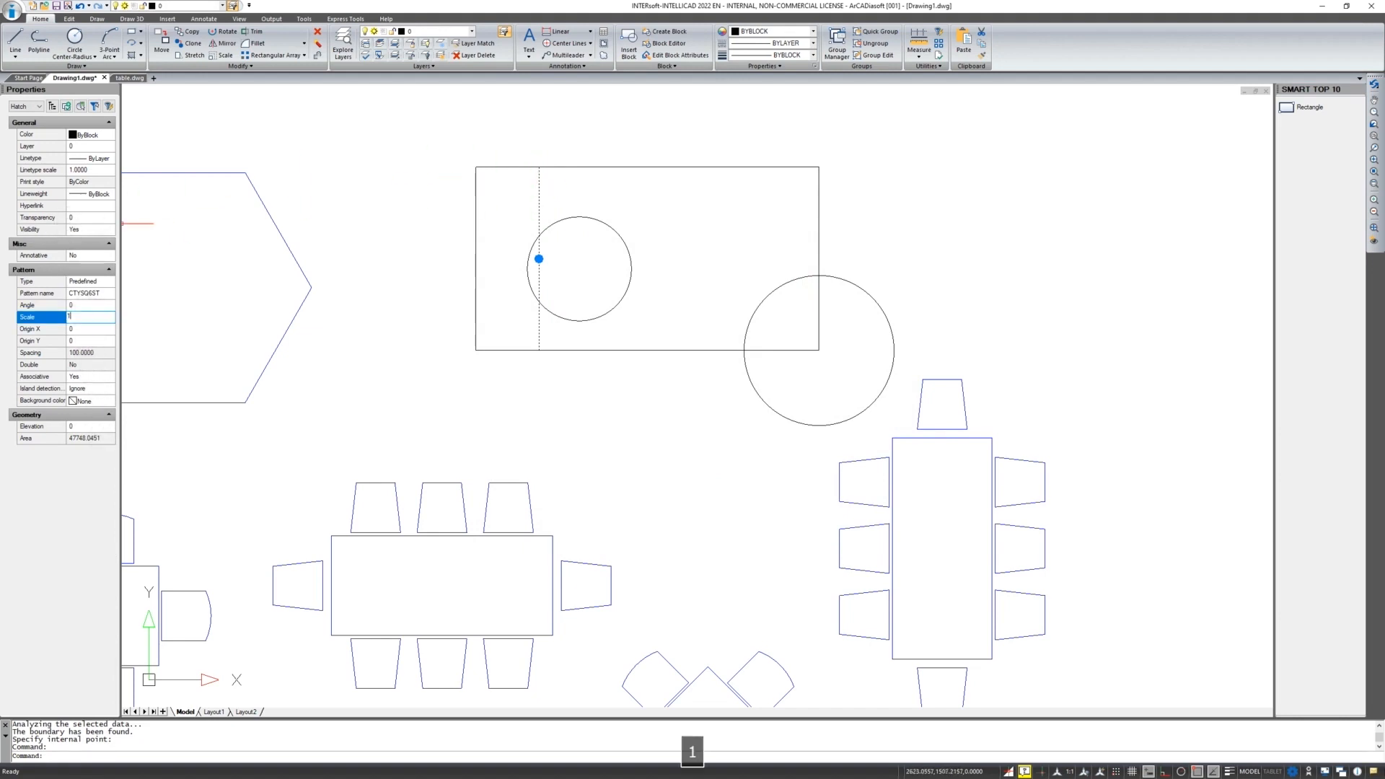
pyautogui.write('0')
pyautogui.press('Return')
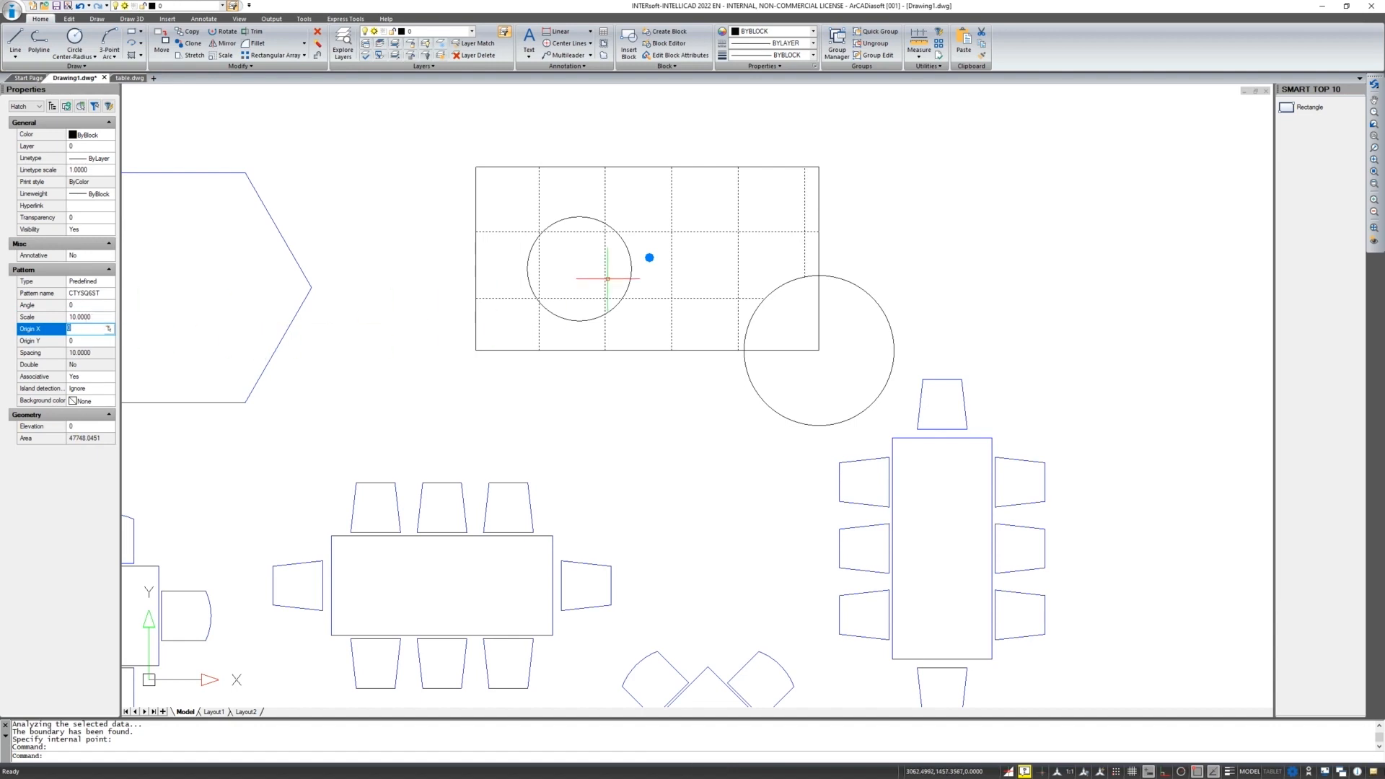
# Delete the hatch from the rectangle
pyautogui.press('Delete')
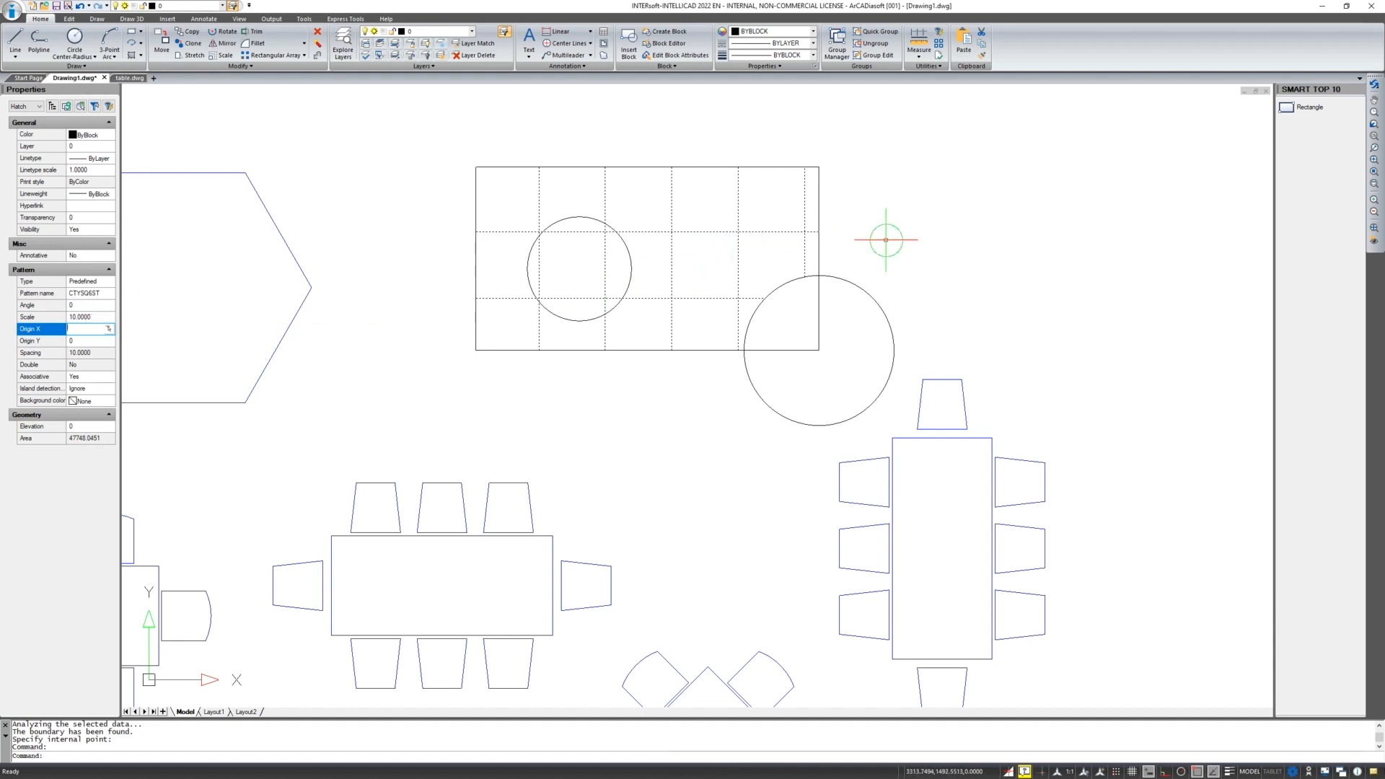
pyautogui.press('Escape')
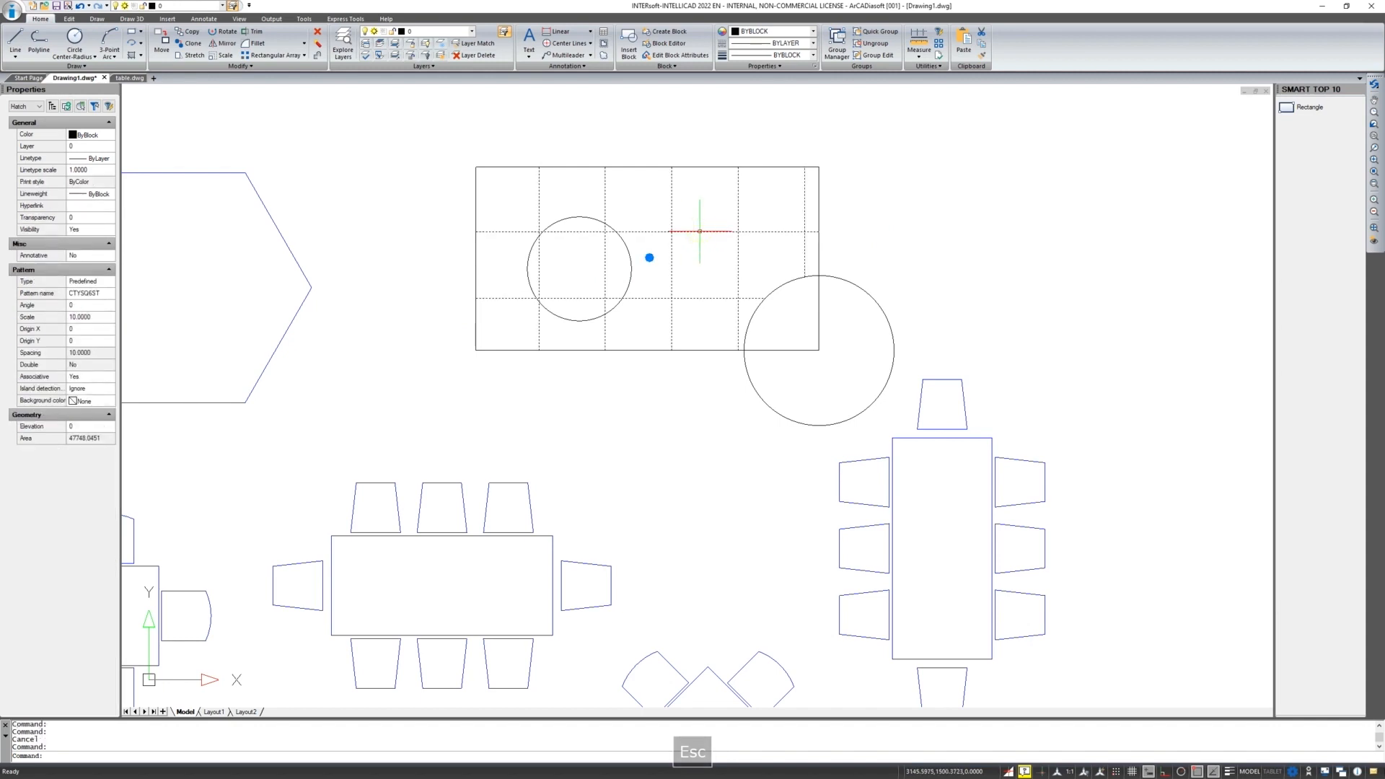
pyautogui.press('Delete')
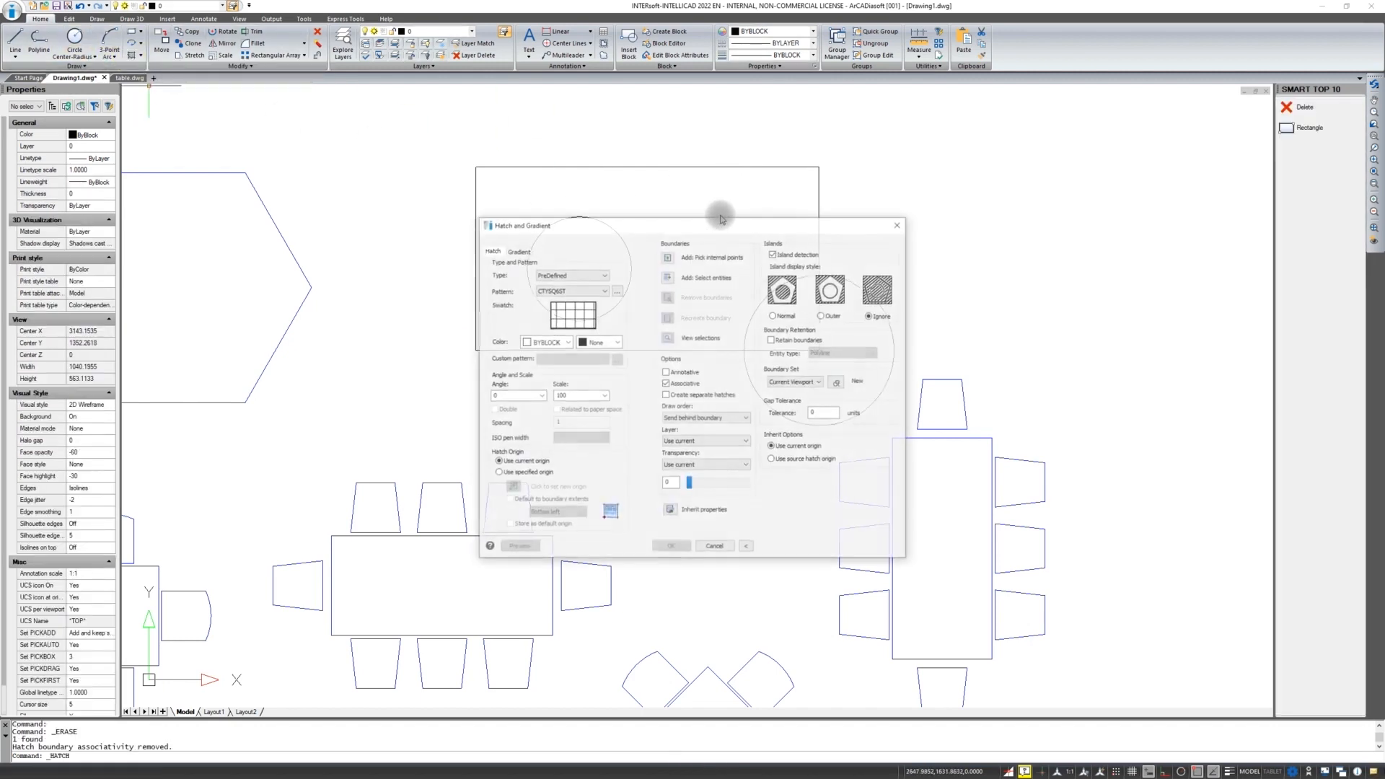
# Set up a new hatch with the Outer island display style and pick the rectangle's area outside both circles as its boundary
pyautogui.click(824, 316)
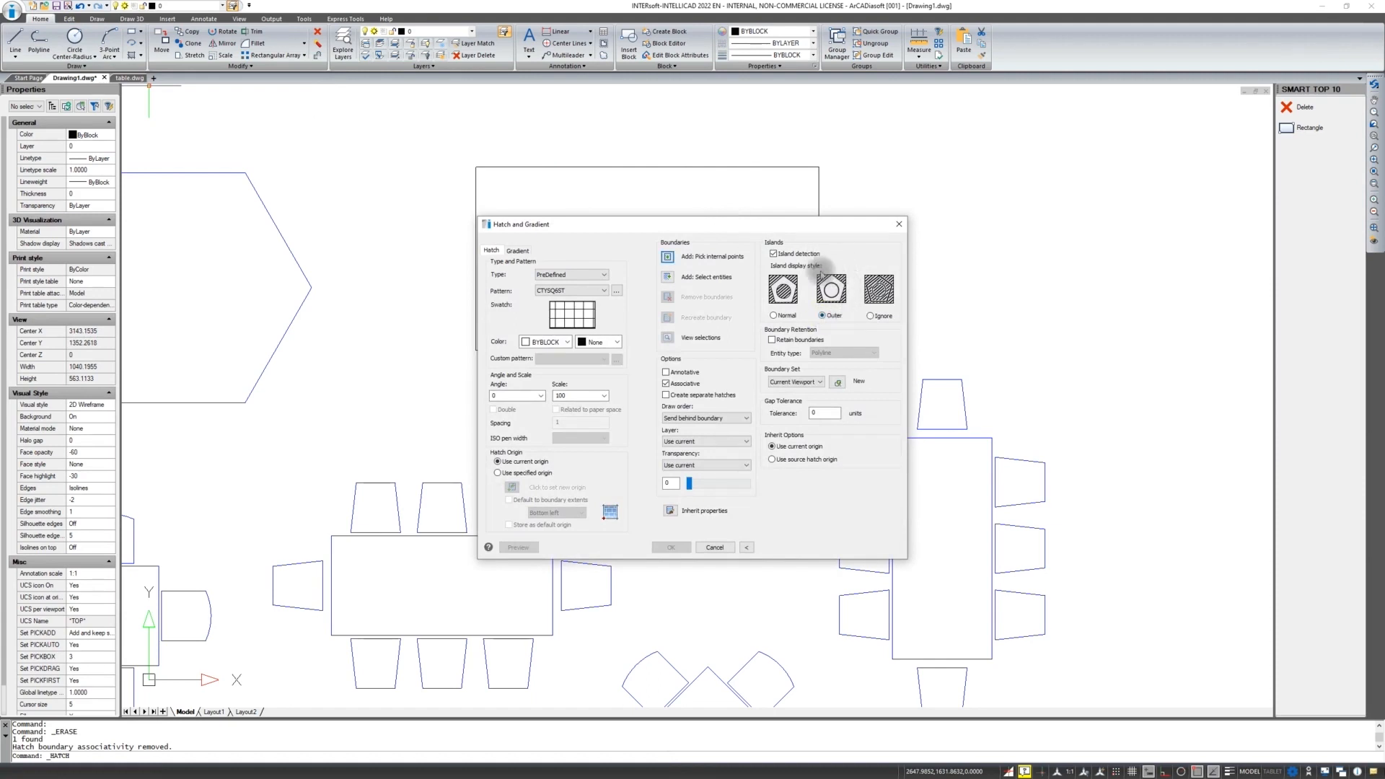
pyautogui.click(668, 258)
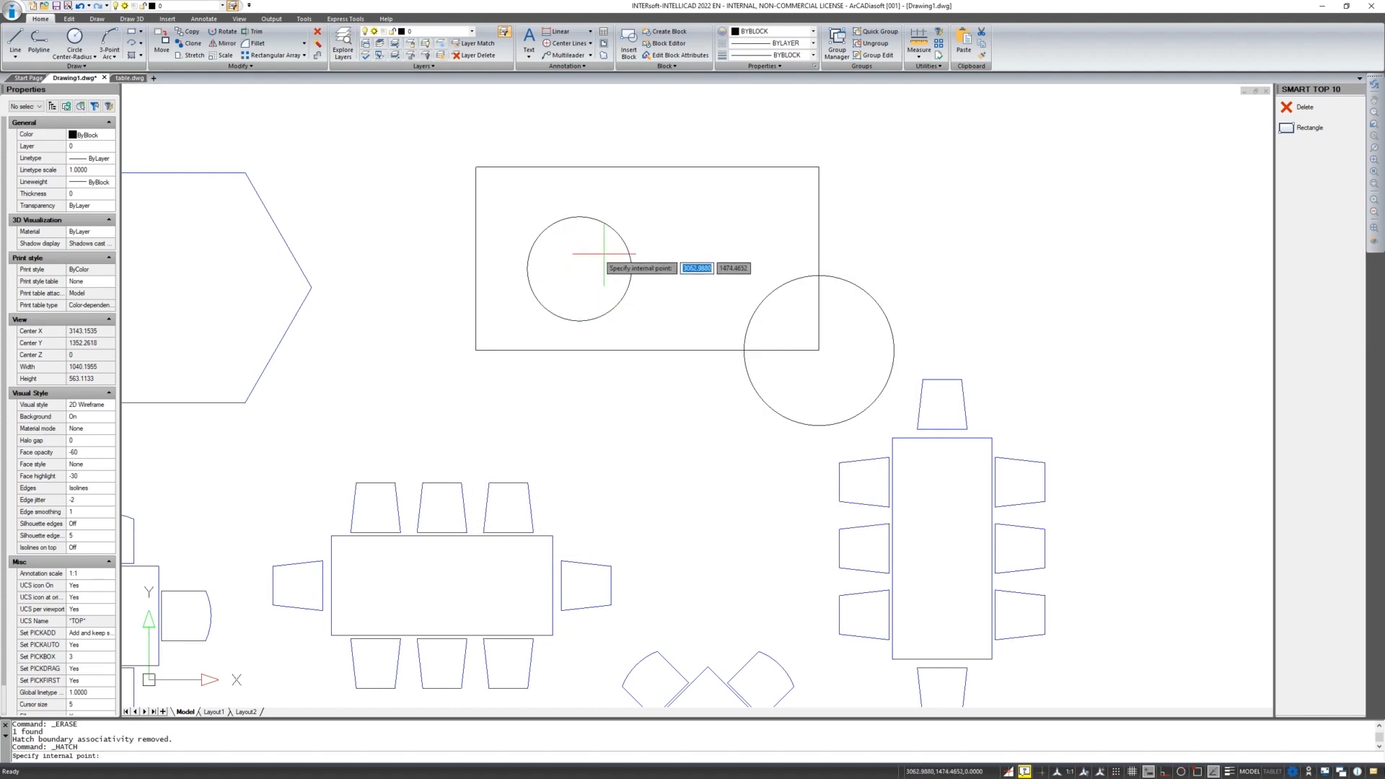
pyautogui.click(712, 245)
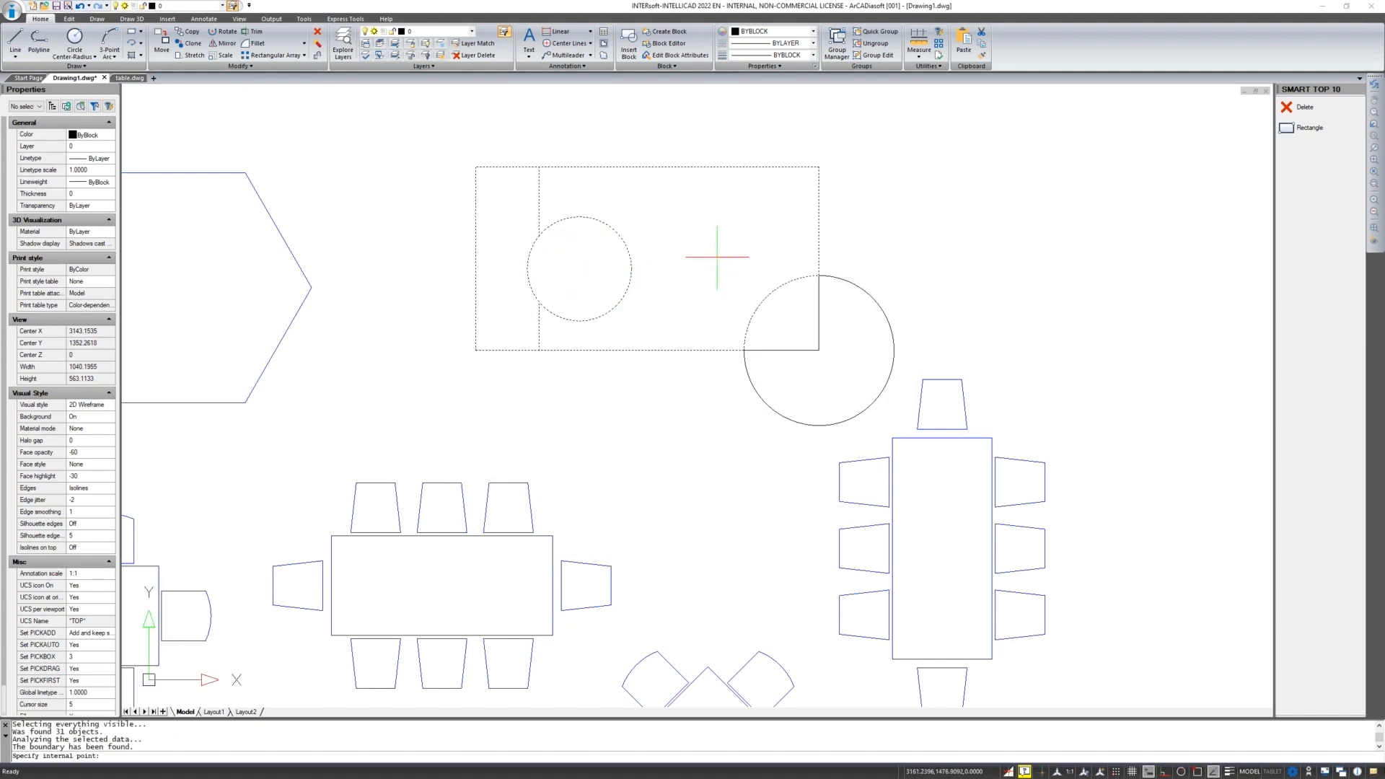
pyautogui.rightClick(717, 256)
pyautogui.moveTo(729, 227)
pyautogui.mouseDown()
pyautogui.moveTo(941, 229)
pyautogui.moveTo(1014, 177)
pyautogui.moveTo(693, 489)
pyautogui.moveTo(801, 410)
pyautogui.moveTo(938, 181)
pyautogui.moveTo(918, 162)
pyautogui.mouseUp()
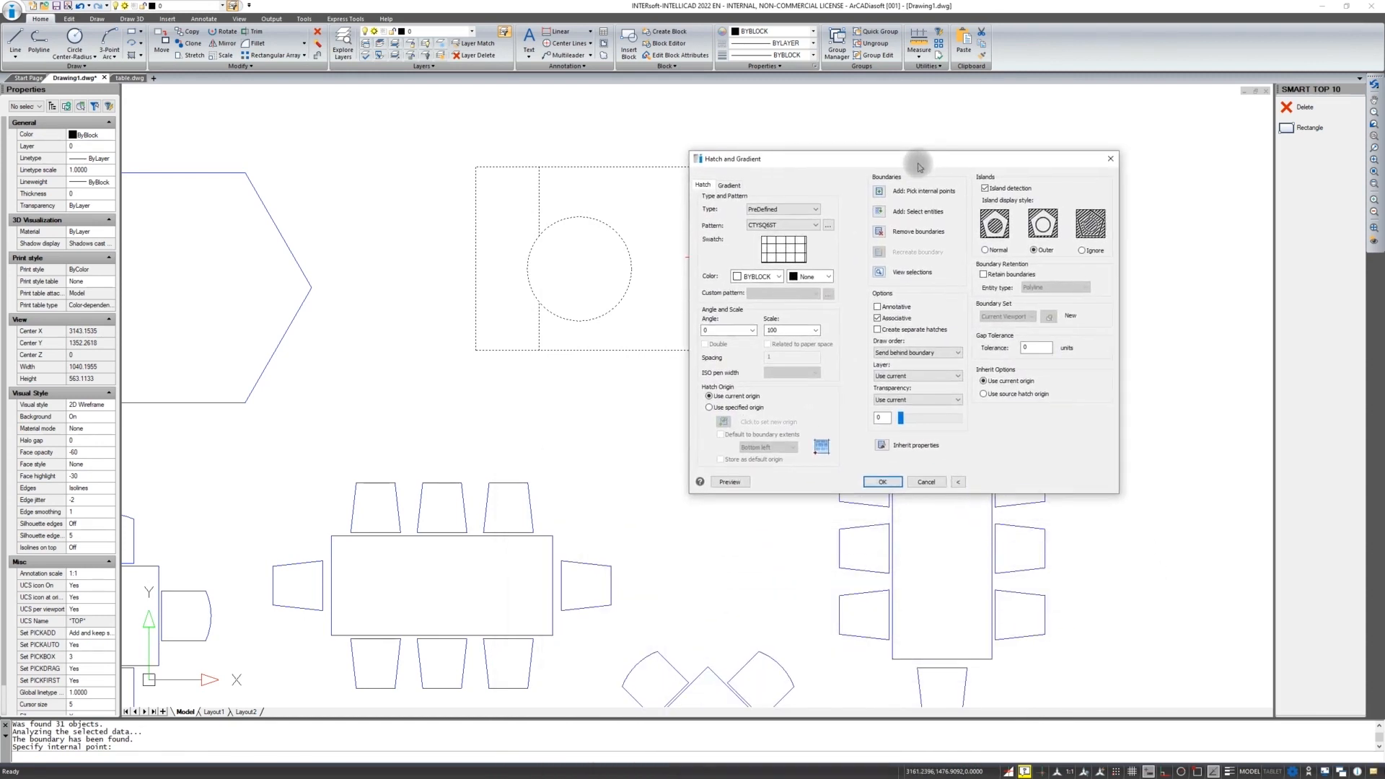
# Choose the predefined pattern MAT02 and create the hatch in the rectangle
pyautogui.click(783, 249)
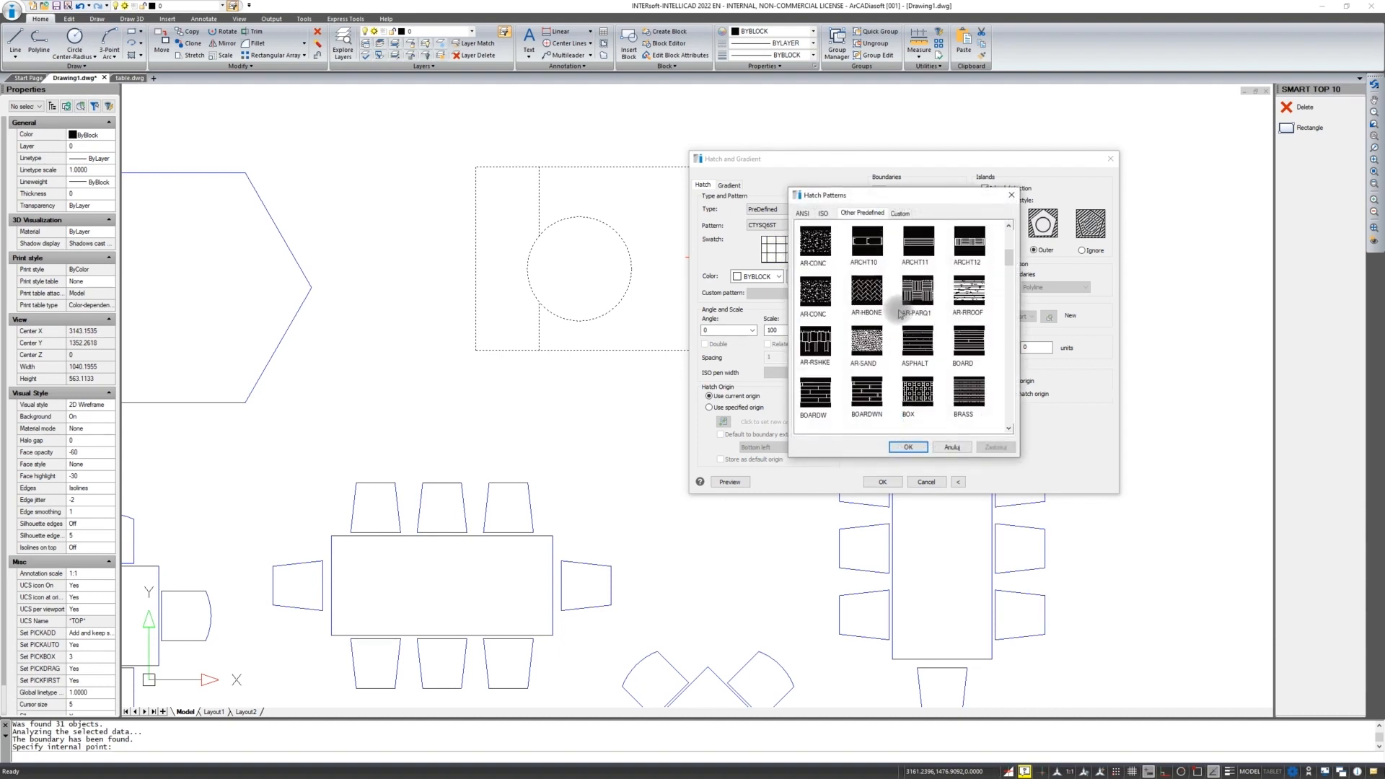
pyautogui.scroll(-6, 900, 311)
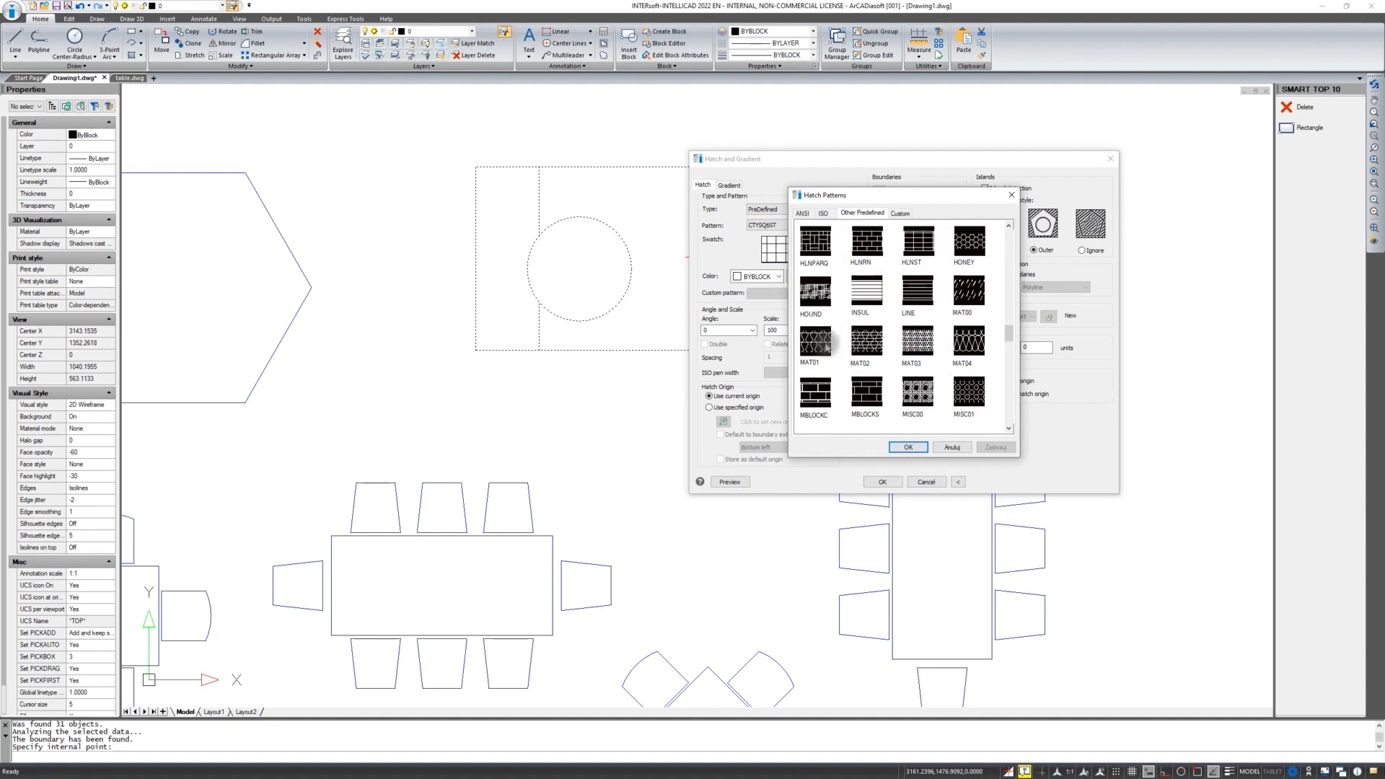
pyautogui.click(866, 340)
pyautogui.click(914, 449)
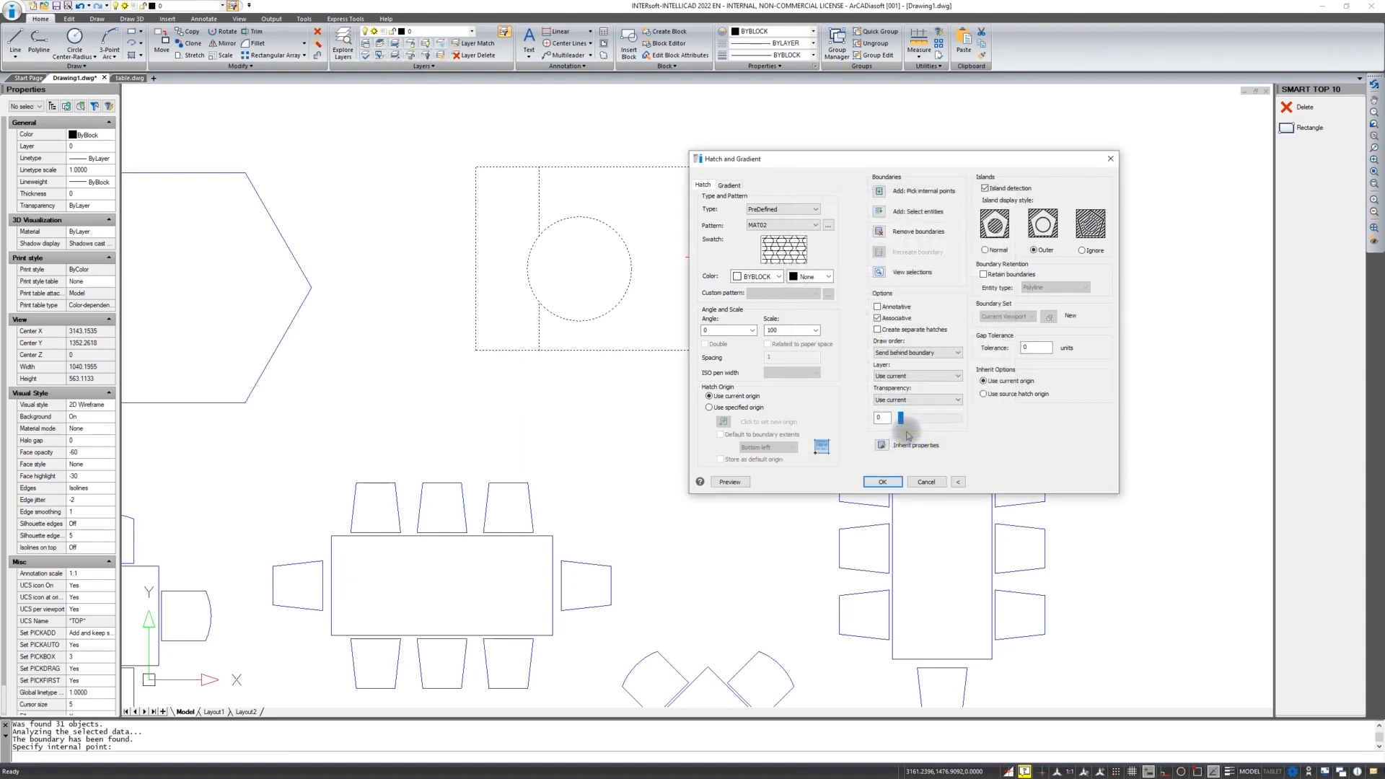
pyautogui.click(881, 482)
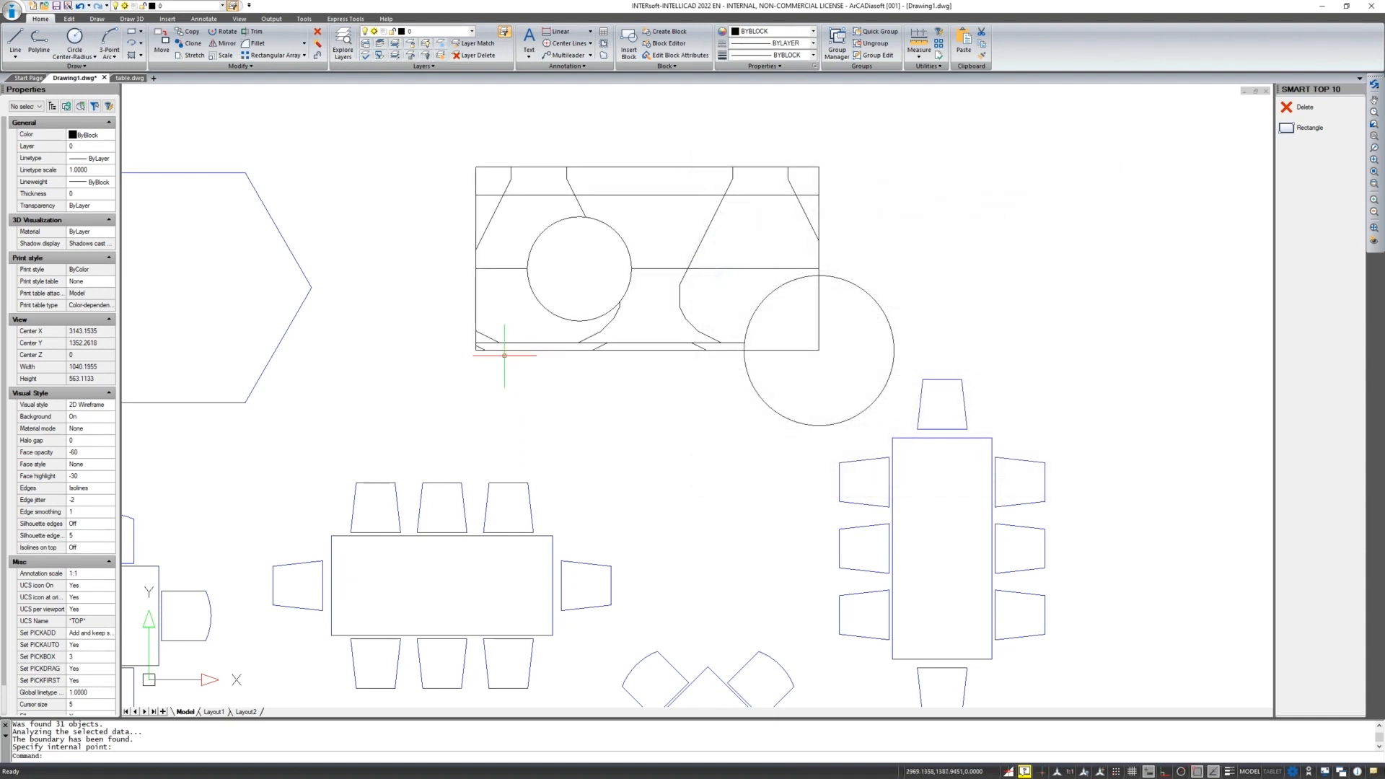
# Edit the rectangle's hatch, changing its predefined pattern to SOLID
pyautogui.click(689, 260)
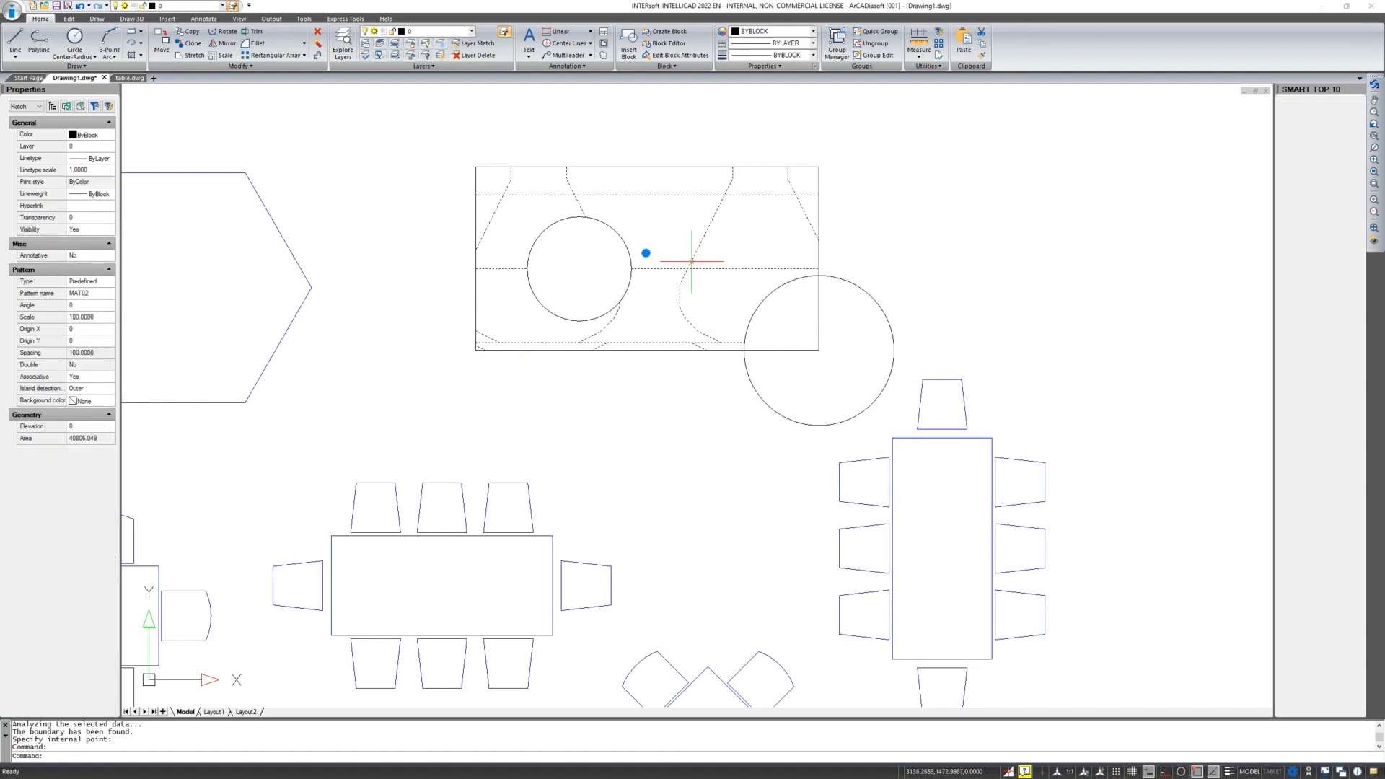
pyautogui.doubleClick(693, 260)
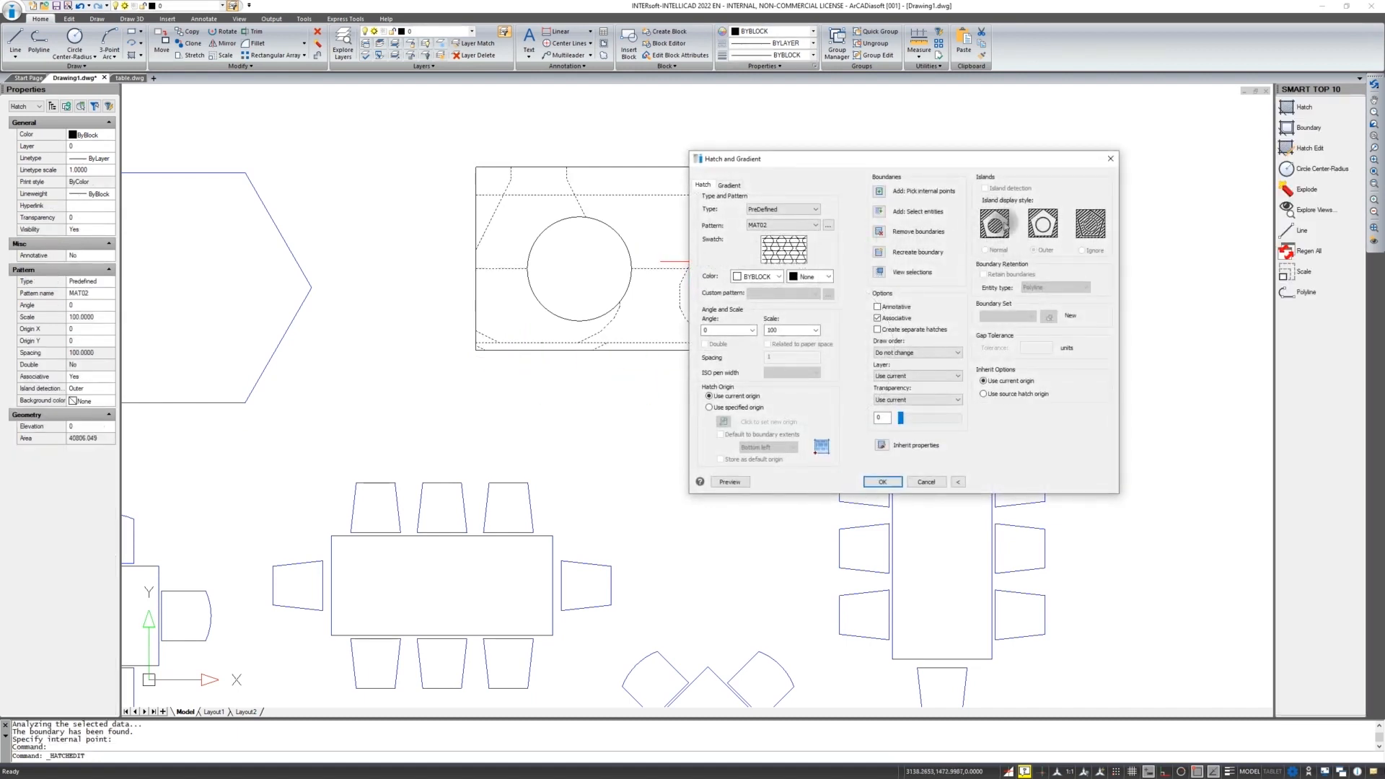
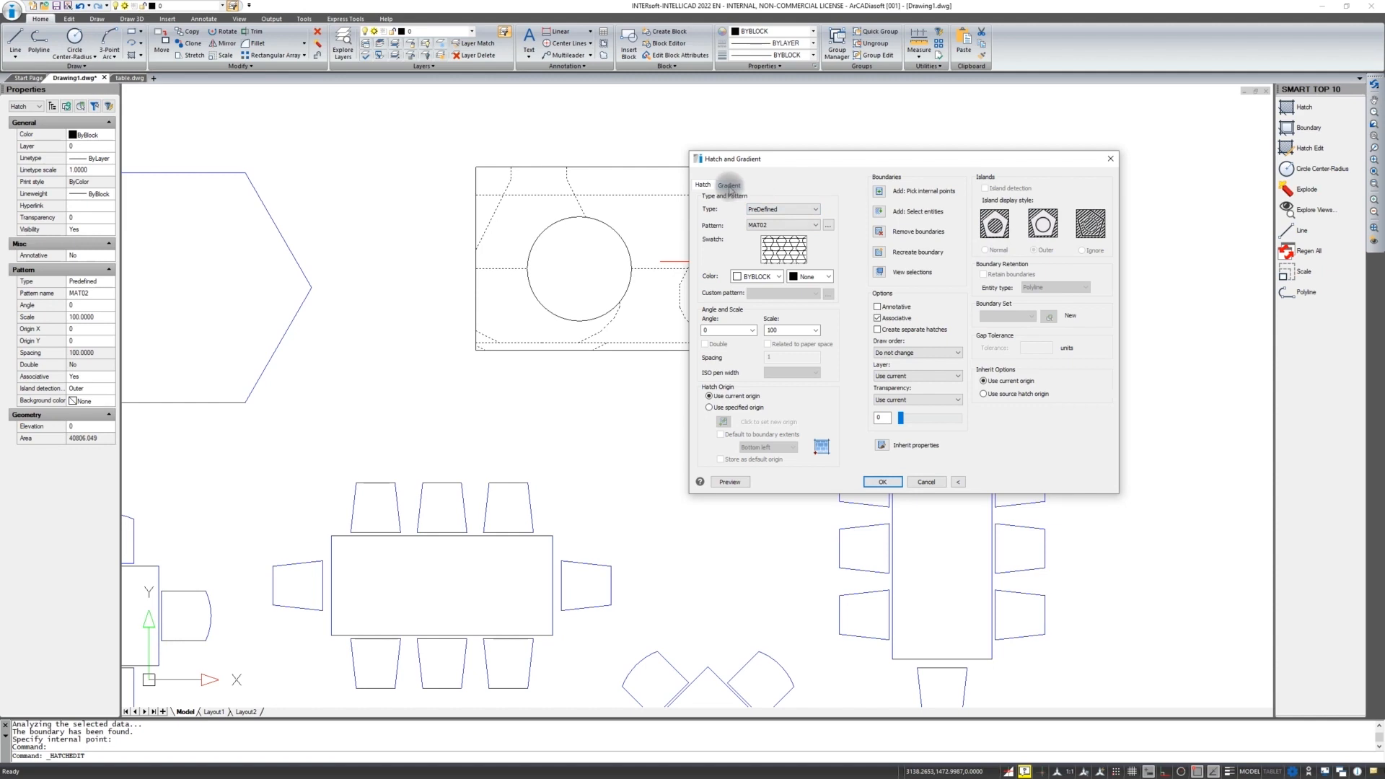
pyautogui.click(729, 186)
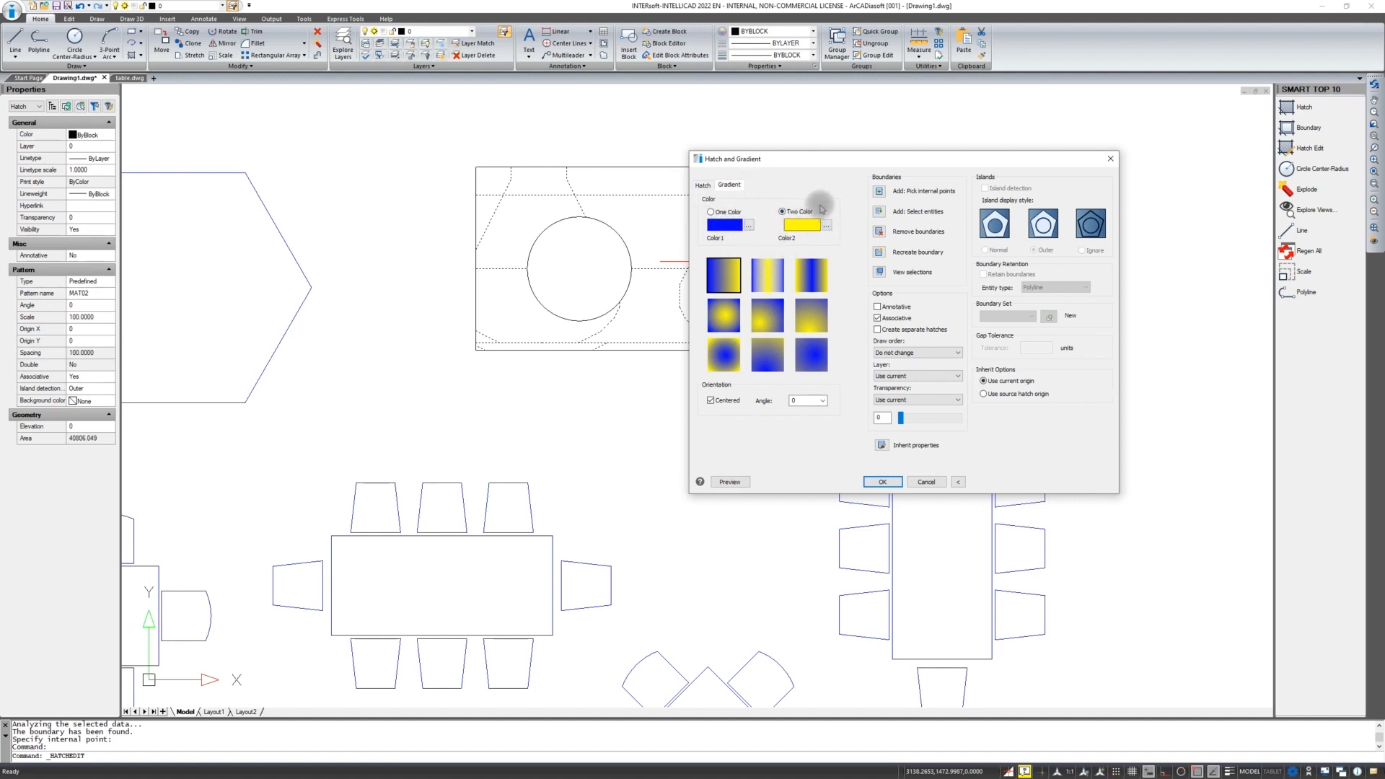
pyautogui.click(704, 187)
pyautogui.click(783, 250)
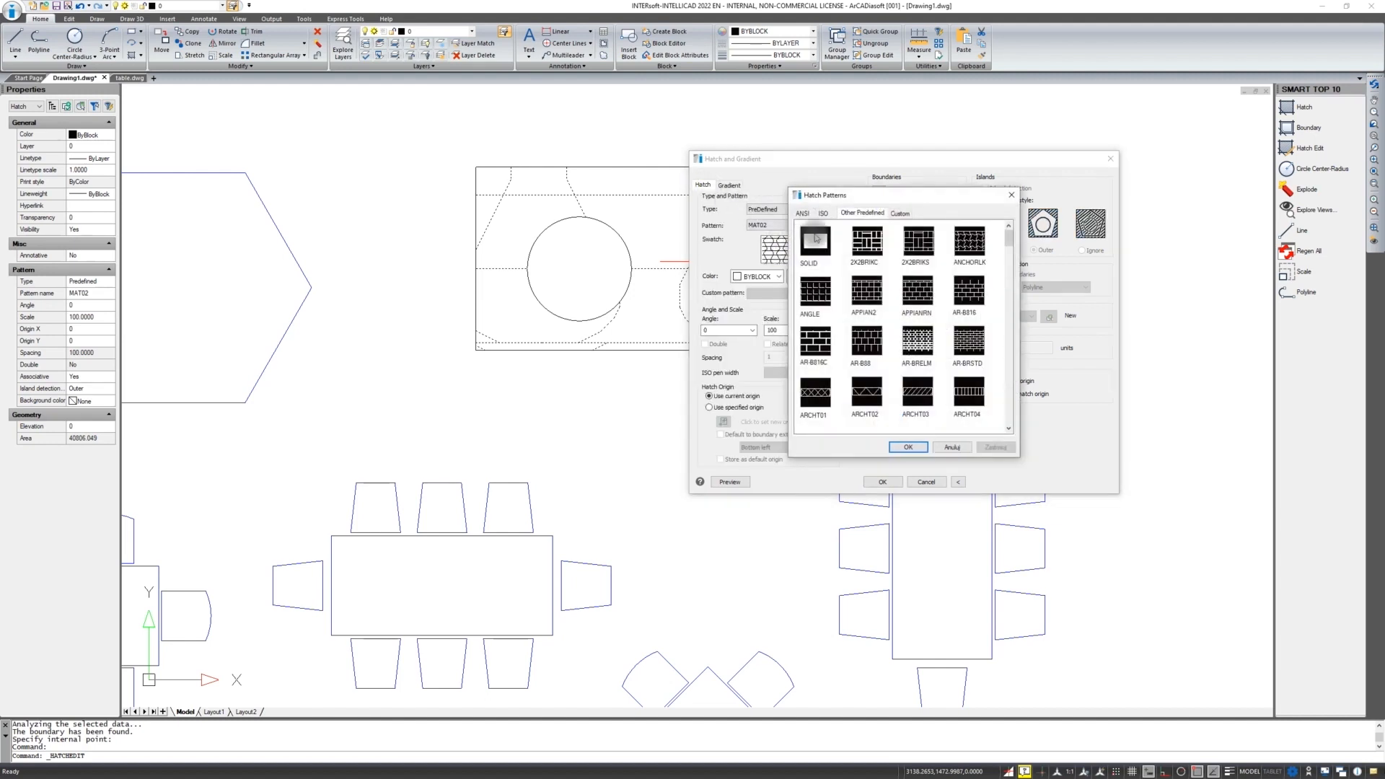
pyautogui.click(902, 447)
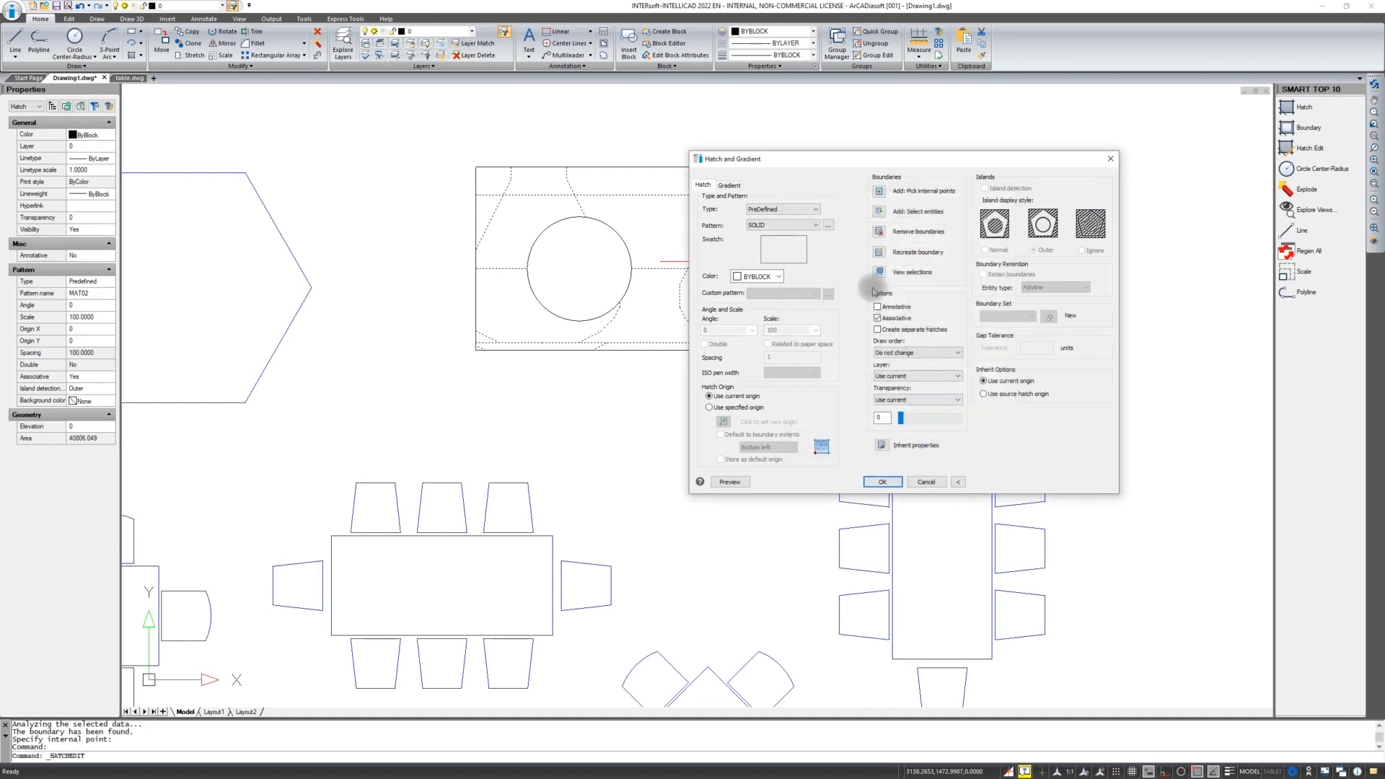
pyautogui.click(882, 485)
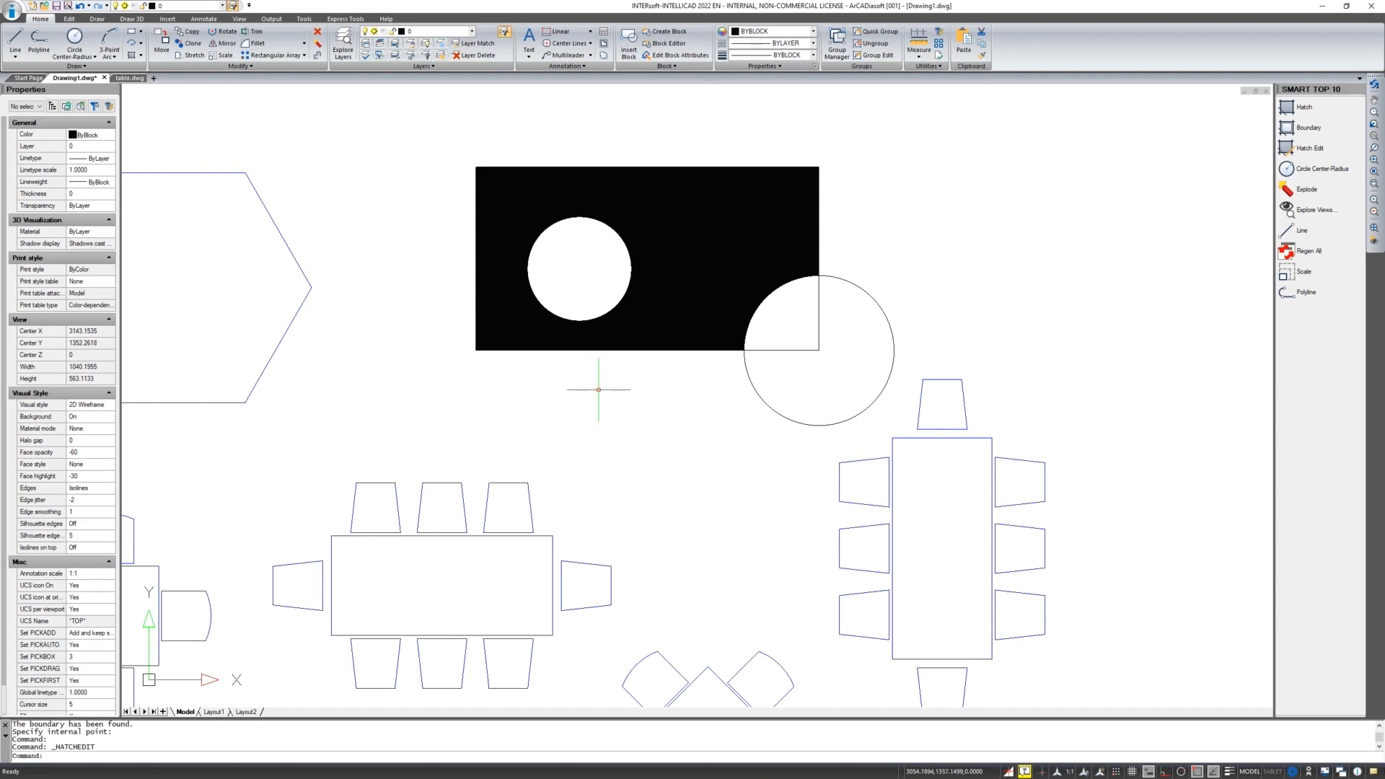
# Fill the sectors of the small inner circle at the linkage's three-arm hub with a SOLID hatch
pyautogui.scroll(-1, 598, 390)
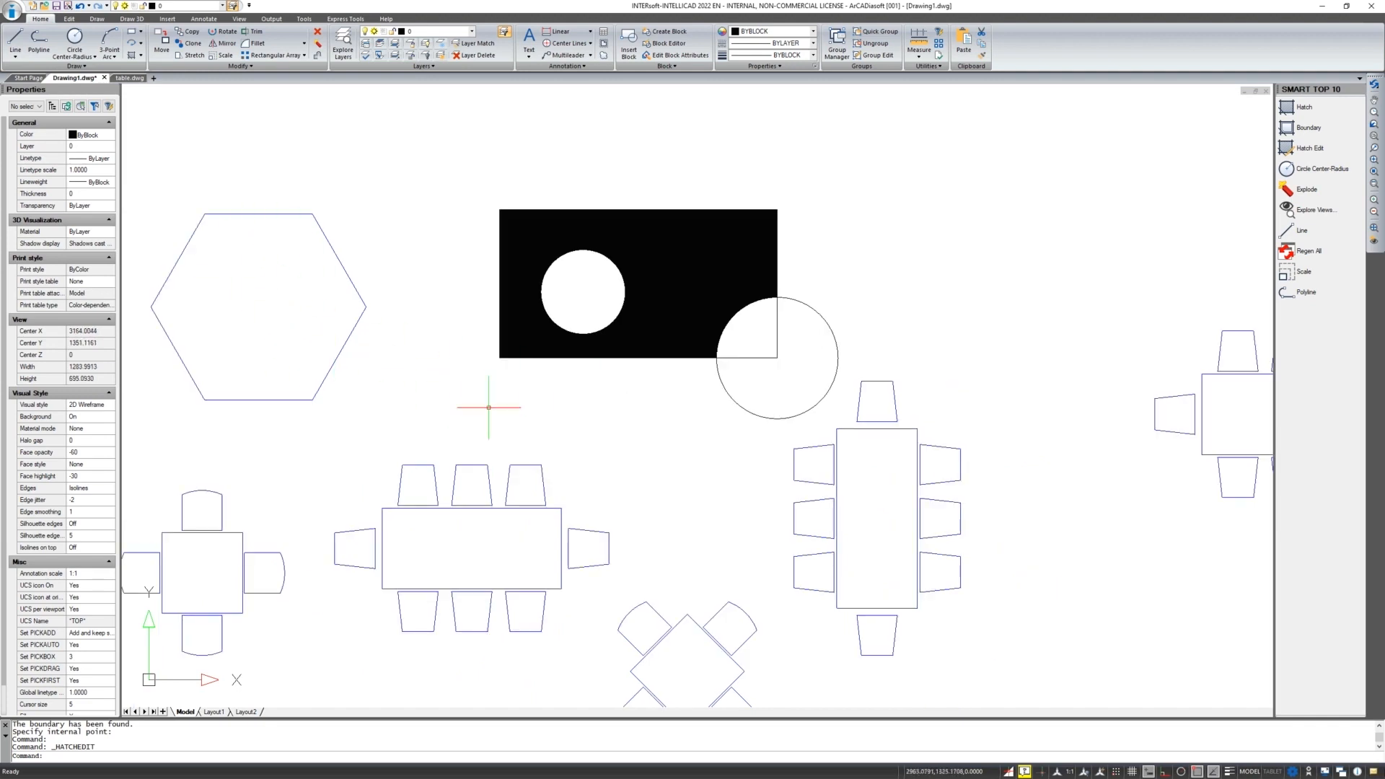
pyautogui.scroll(-5, 793, 407)
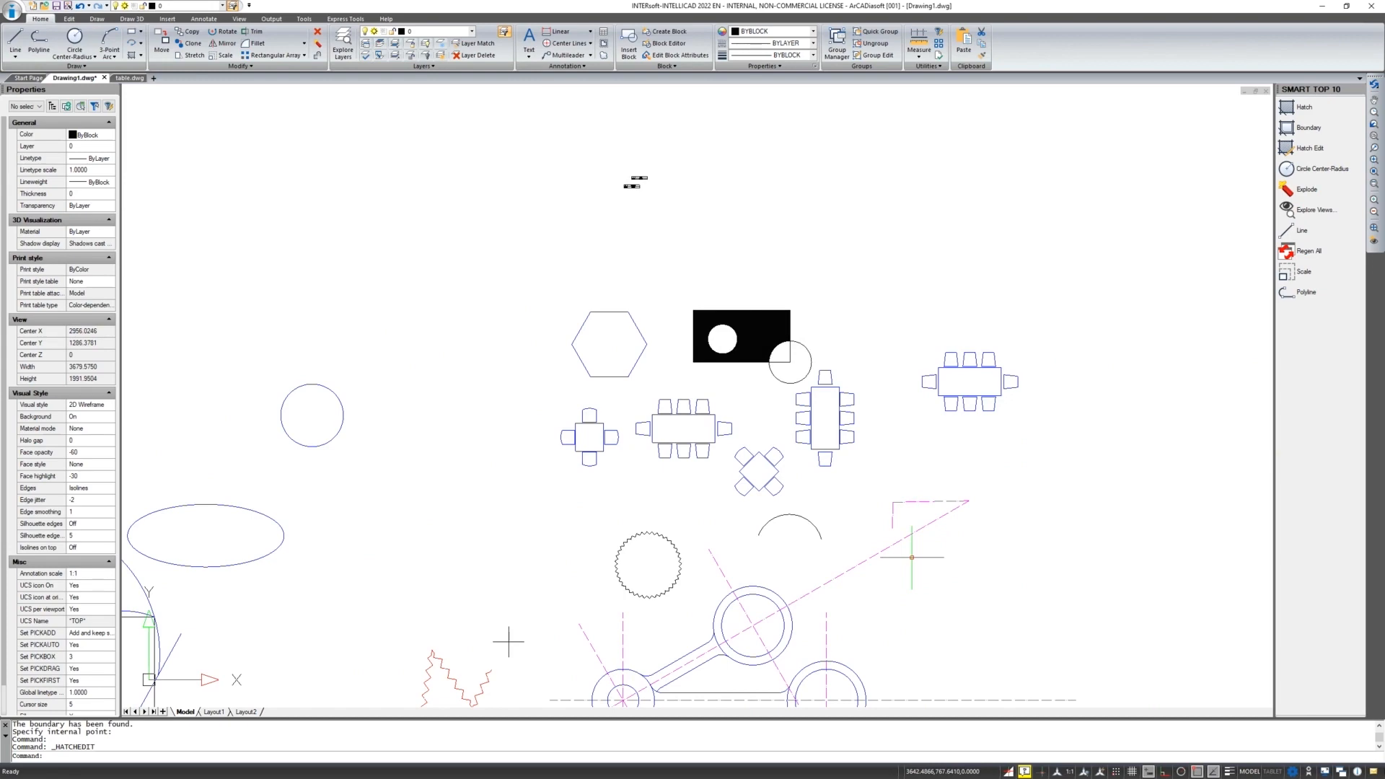
pyautogui.scroll(5, 743, 491)
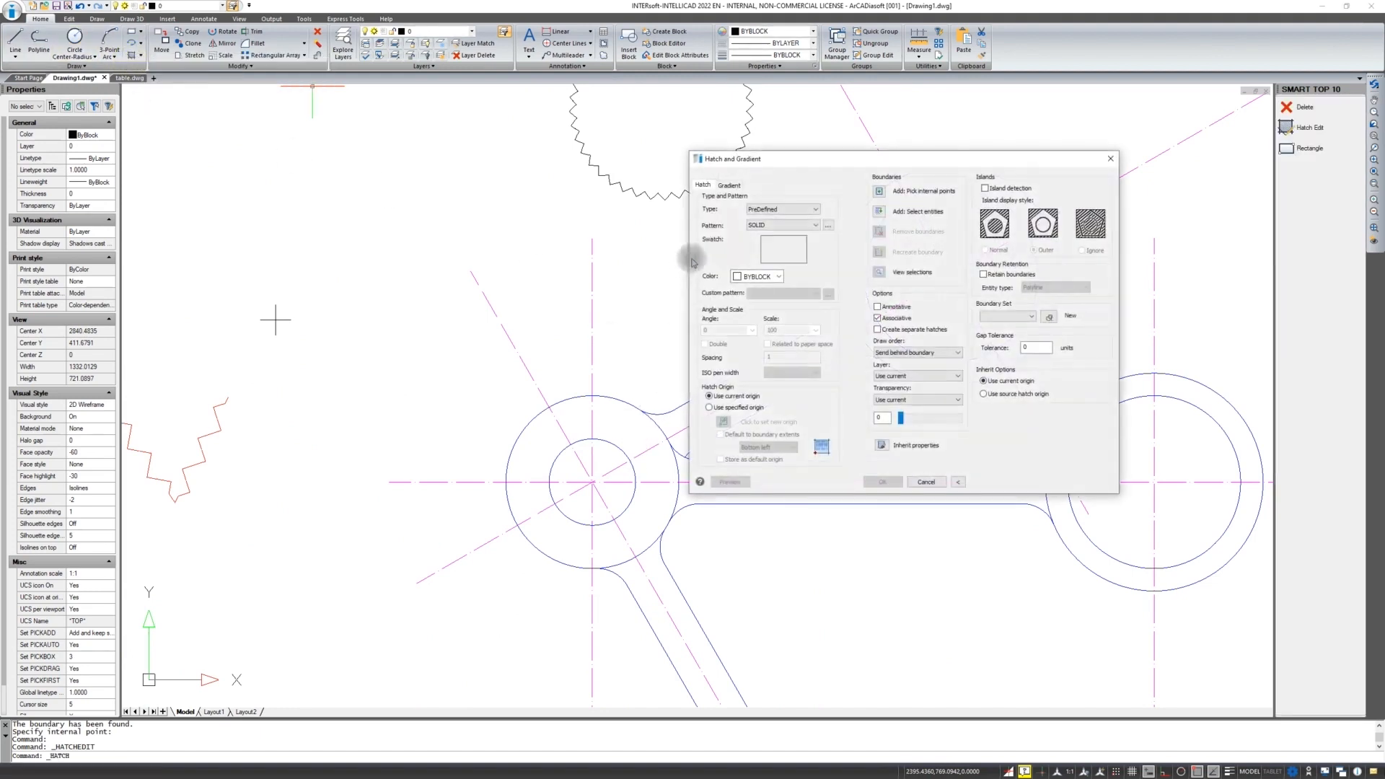
pyautogui.click(879, 191)
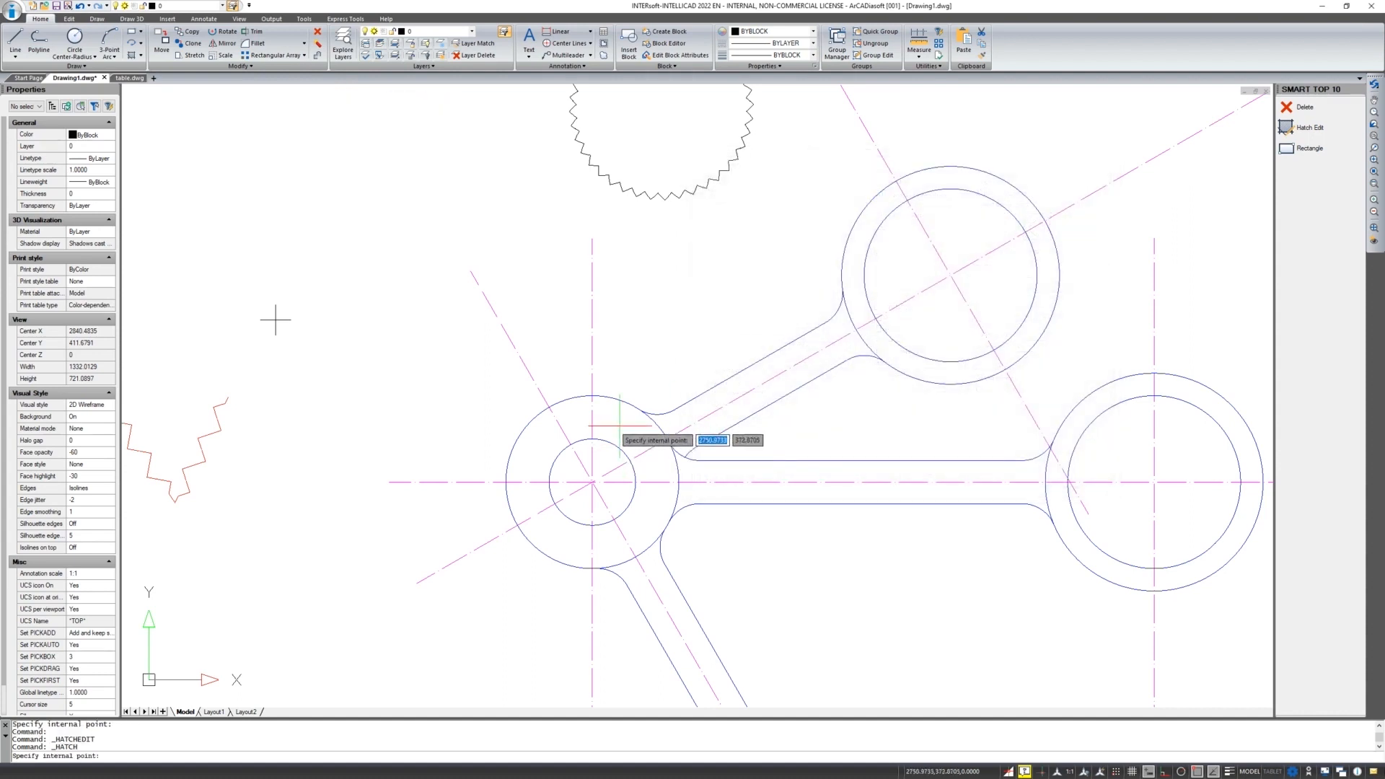
pyautogui.click(582, 454)
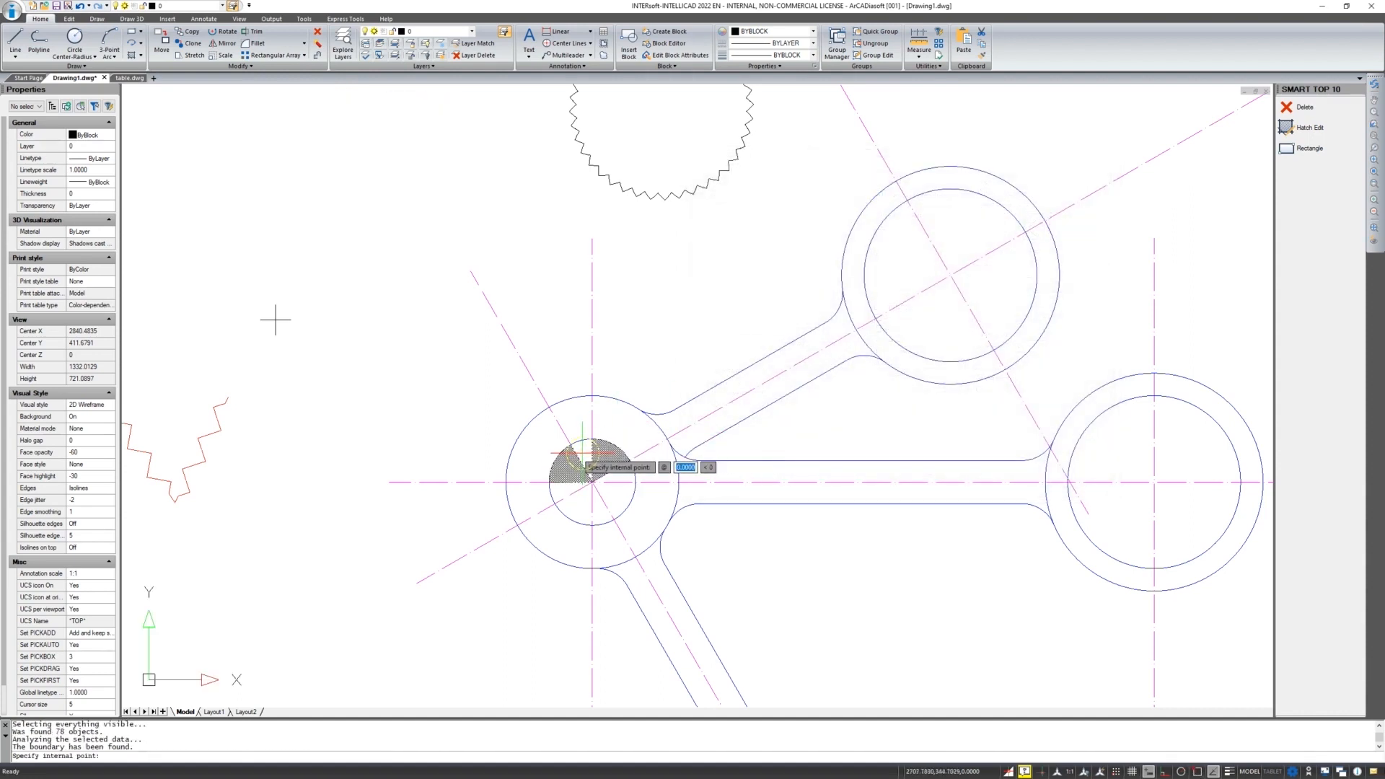
pyautogui.click(558, 491)
pyautogui.click(581, 505)
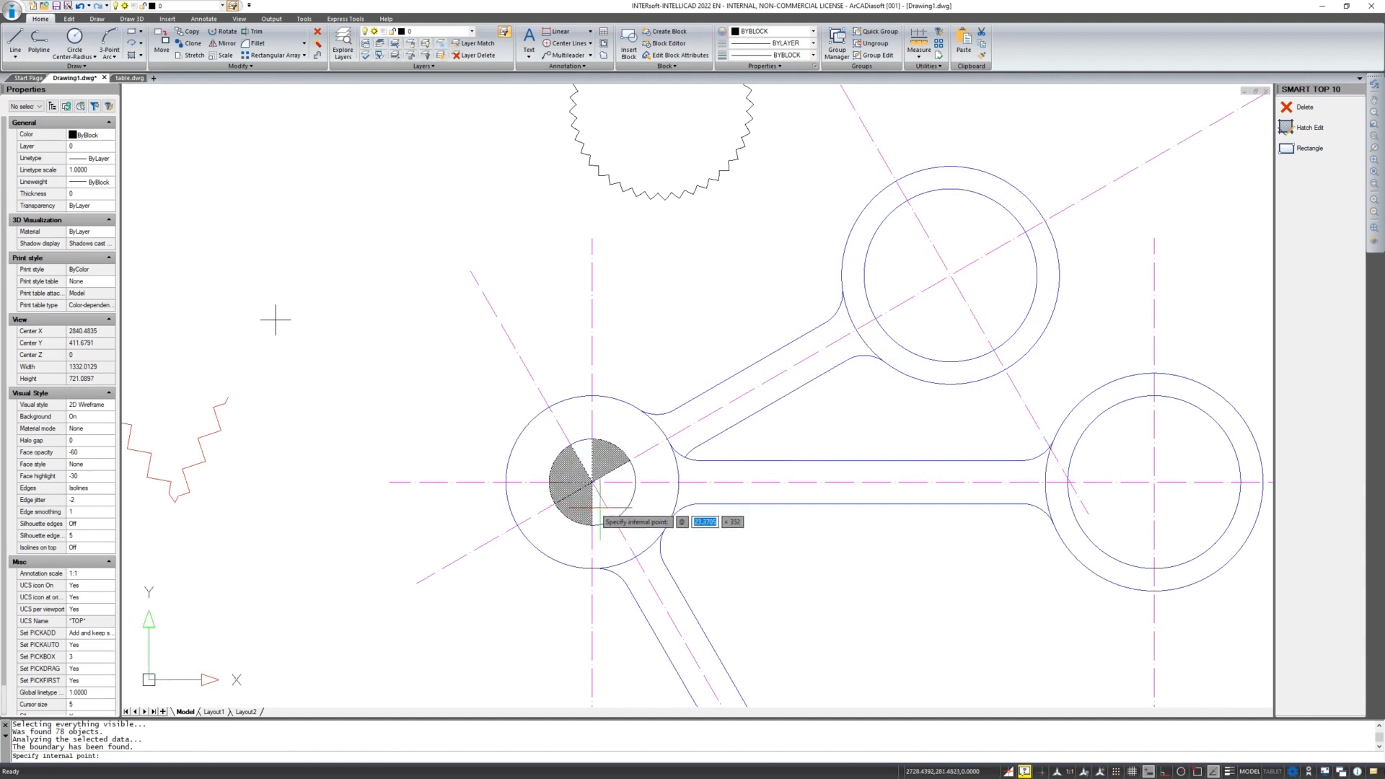
pyautogui.click(600, 509)
pyautogui.click(615, 494)
pyautogui.click(619, 475)
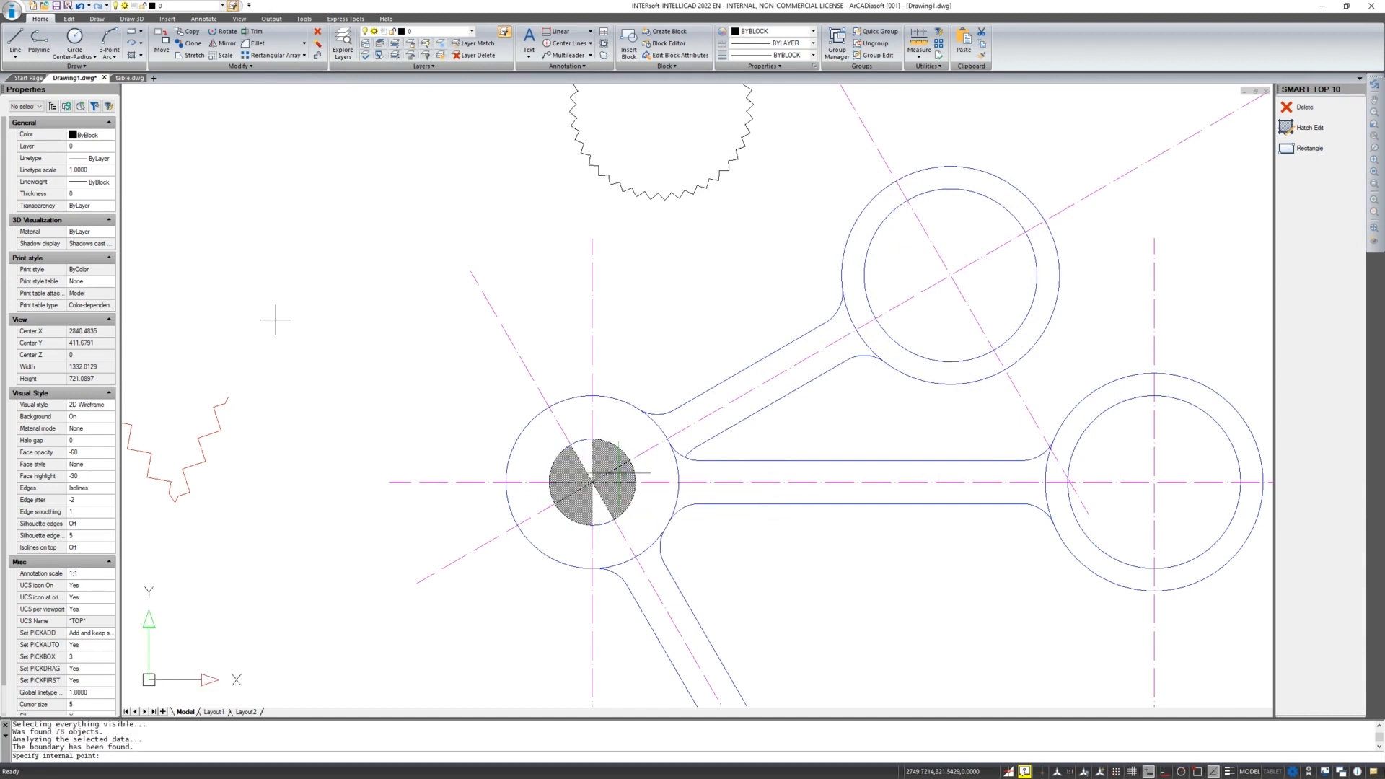
pyautogui.press('Return')
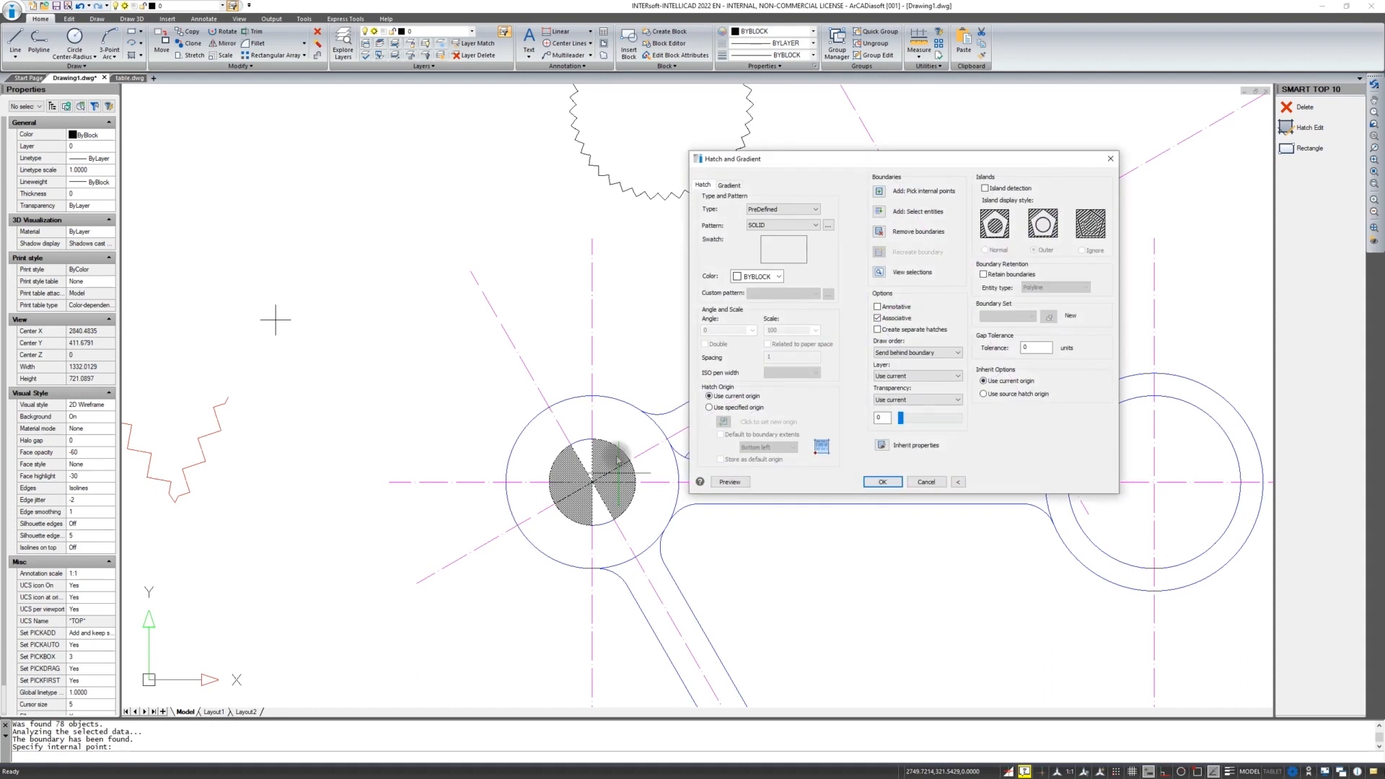
pyautogui.click(884, 478)
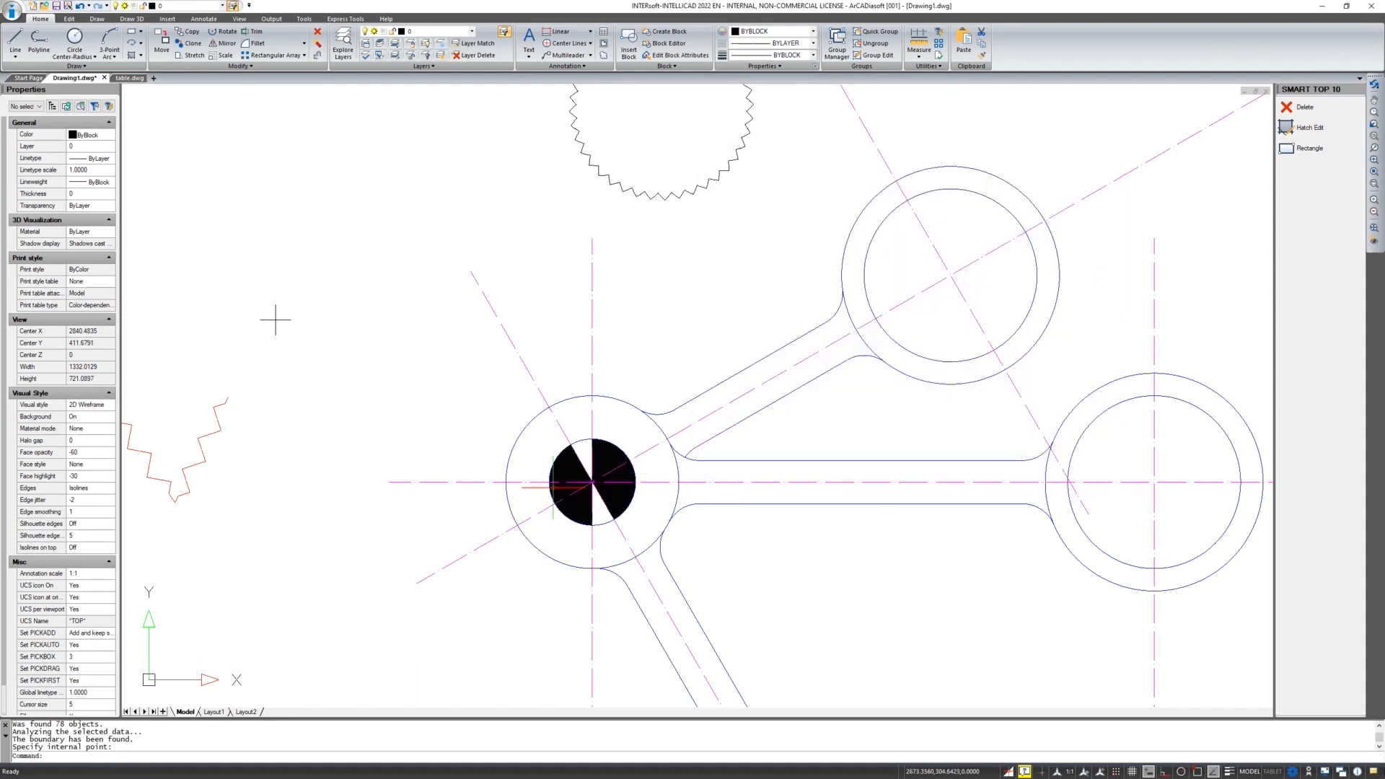
# Bring the hub's solid hatch to the front of the draw order
pyautogui.click(613, 458)
pyautogui.rightClick(610, 448)
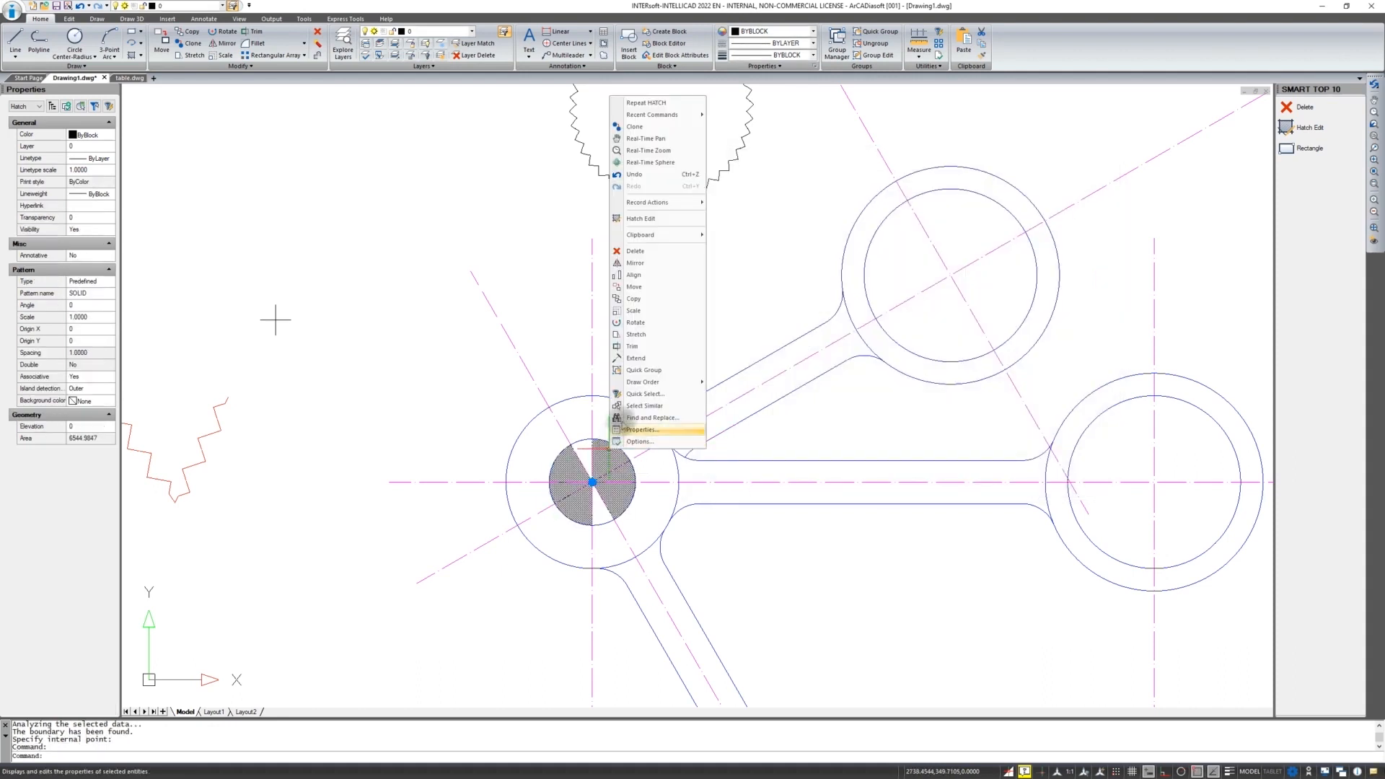
pyautogui.moveTo(650, 386)
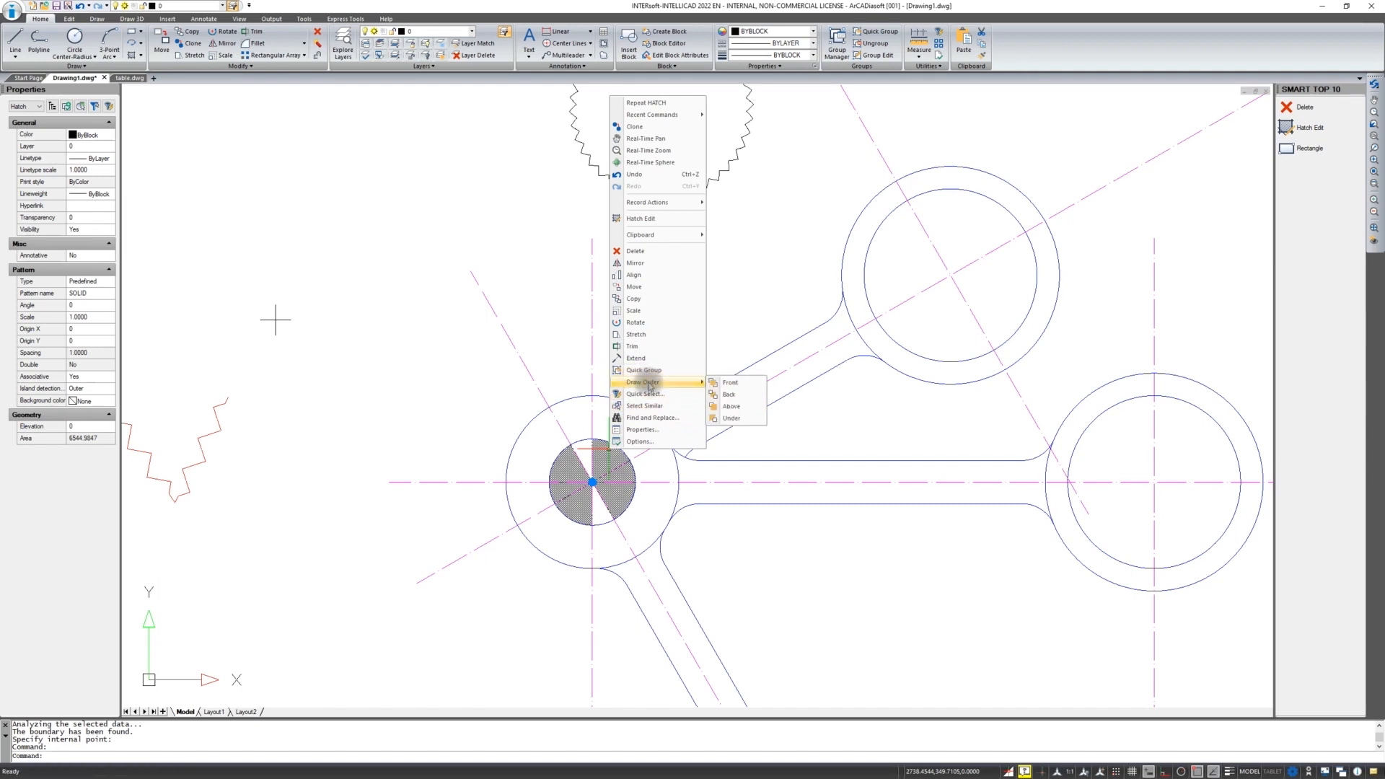
pyautogui.click(731, 383)
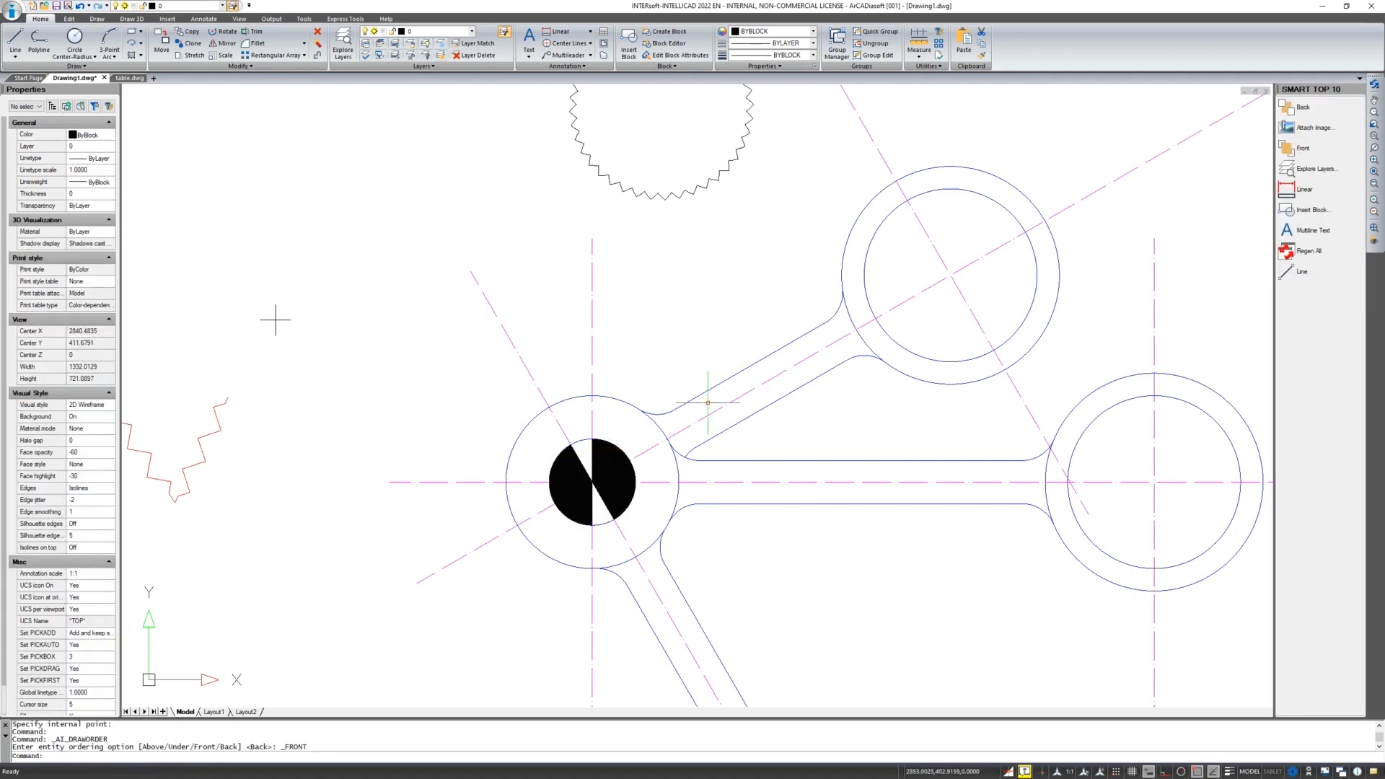
pyautogui.press('Escape')
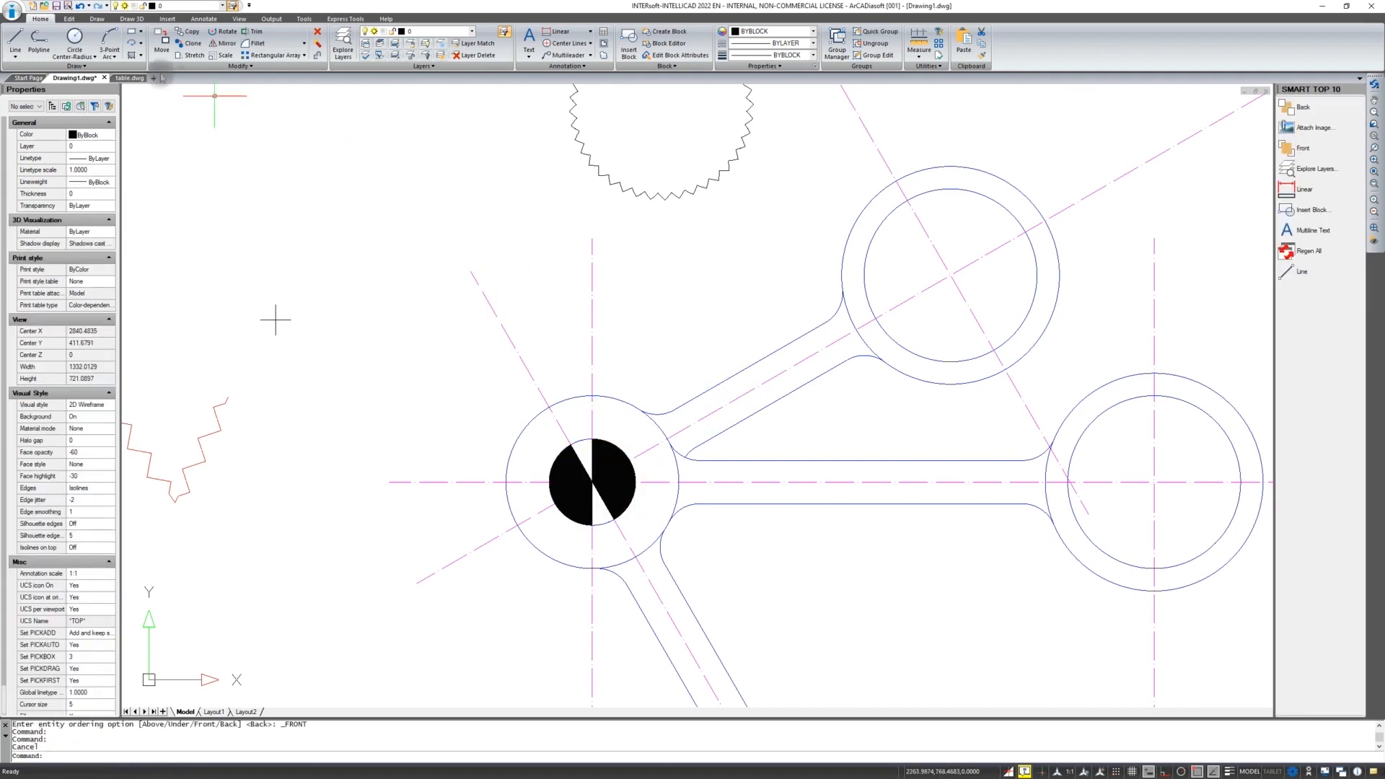
# Send all hatches in the drawing to the back of the draw order
pyautogui.click(69, 19)
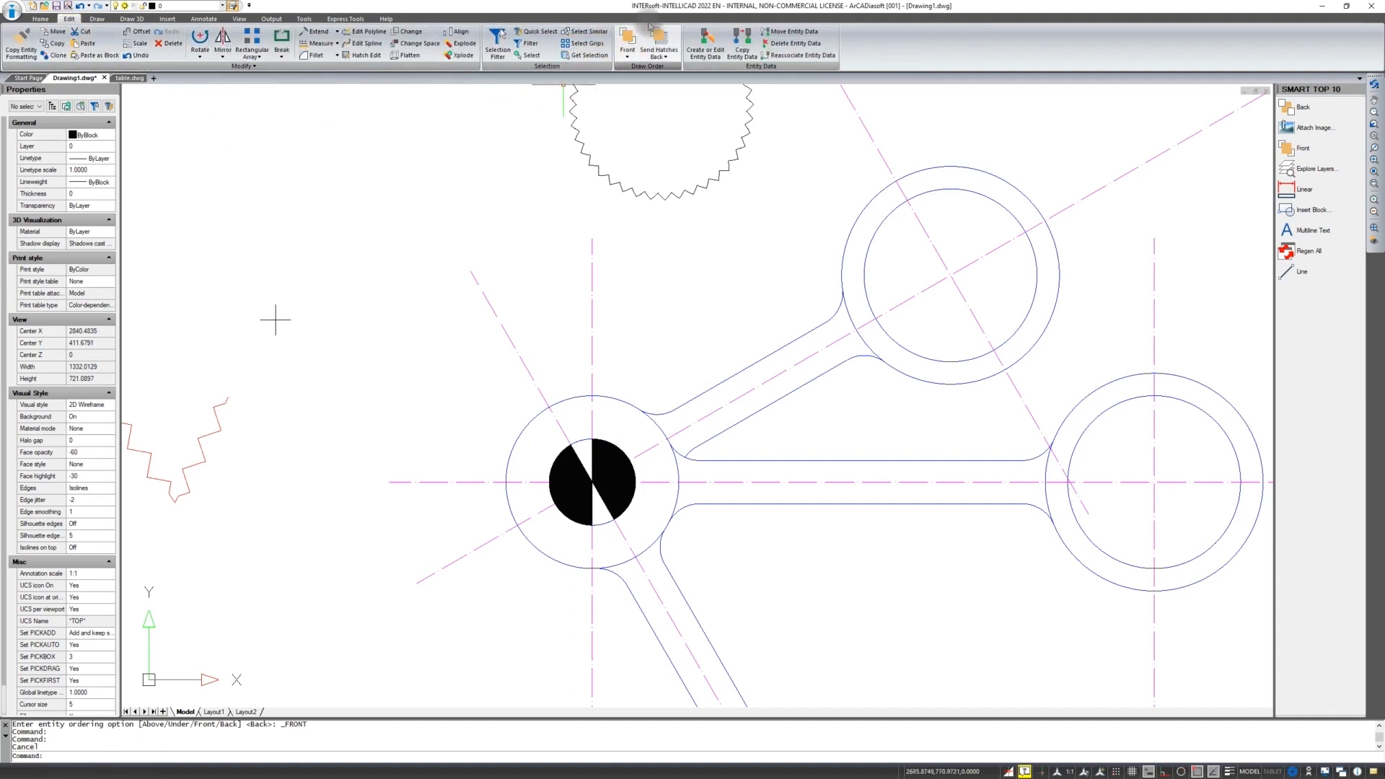
pyautogui.click(670, 58)
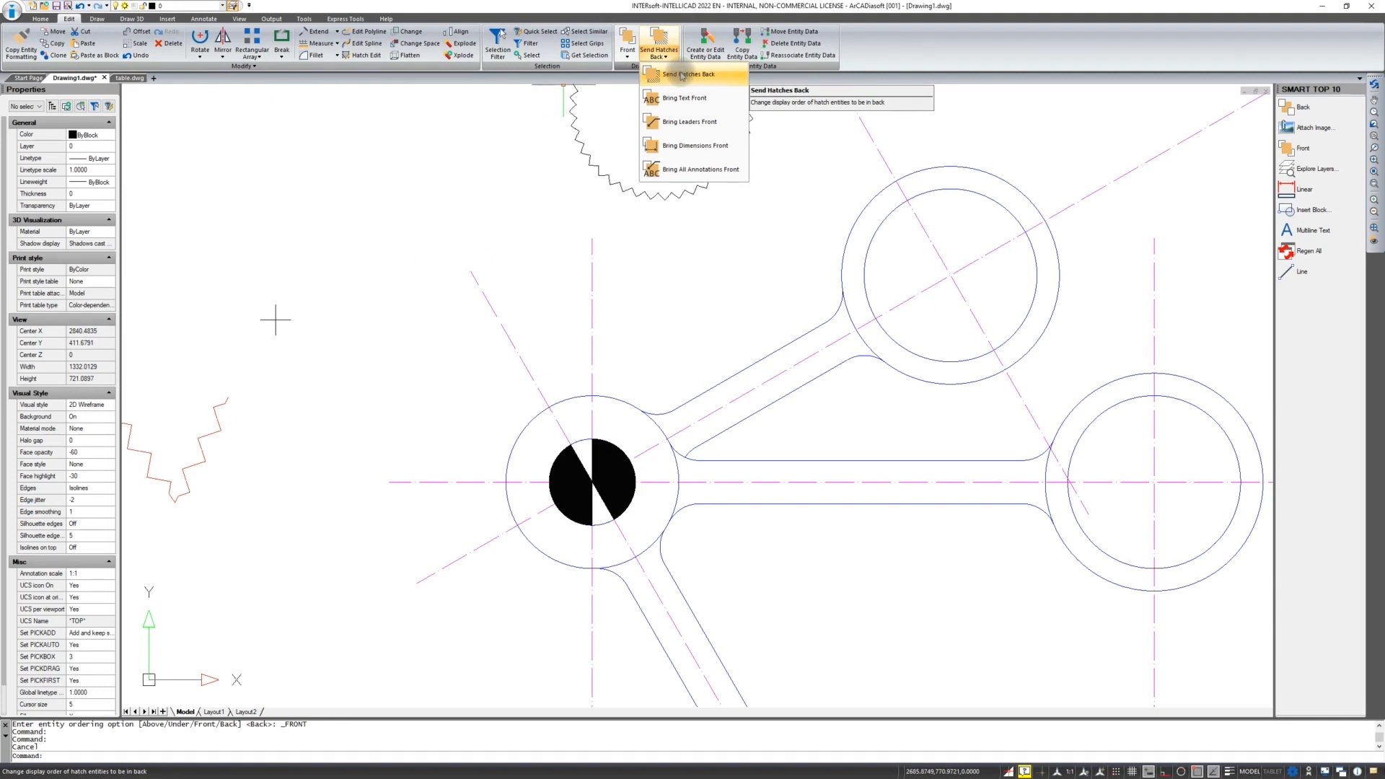
pyautogui.click(682, 75)
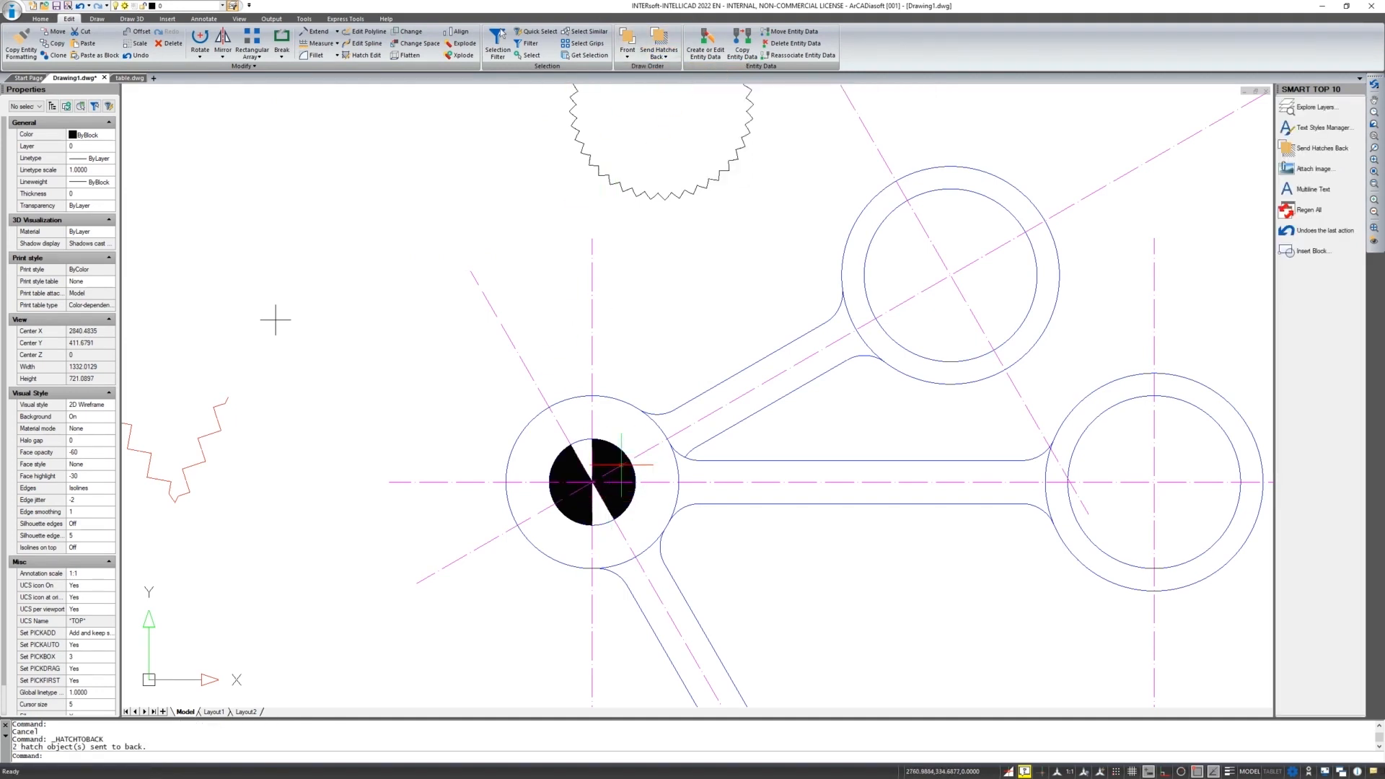
pyautogui.click(675, 62)
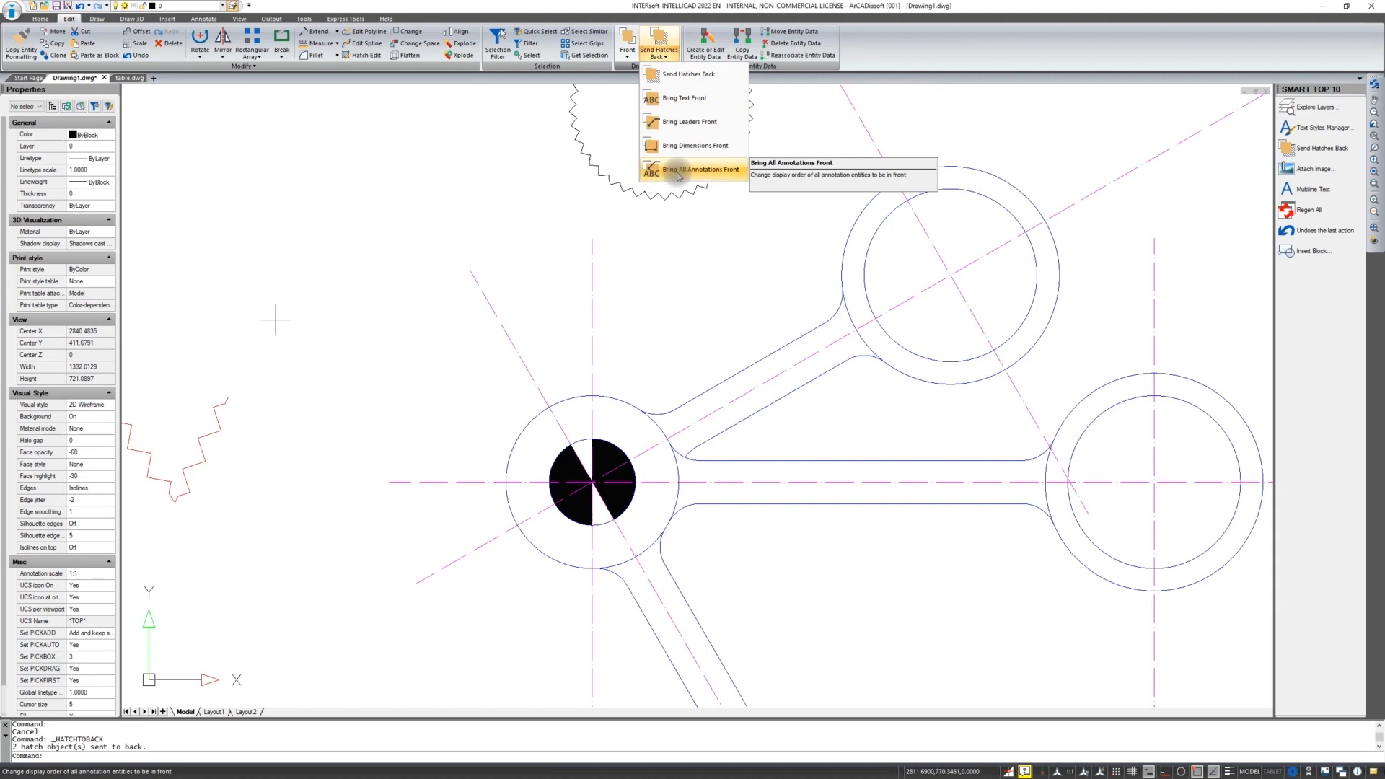
pyautogui.click(667, 57)
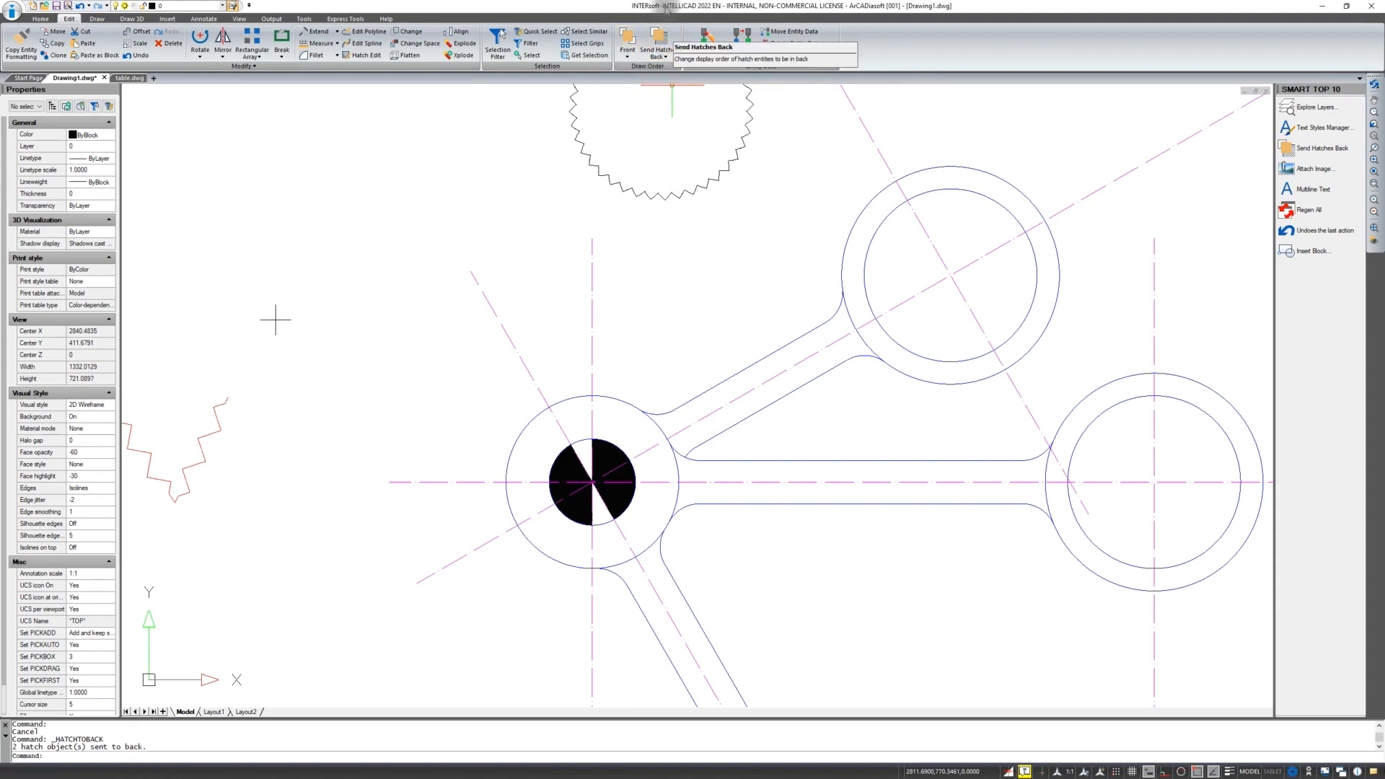
pyautogui.click(628, 59)
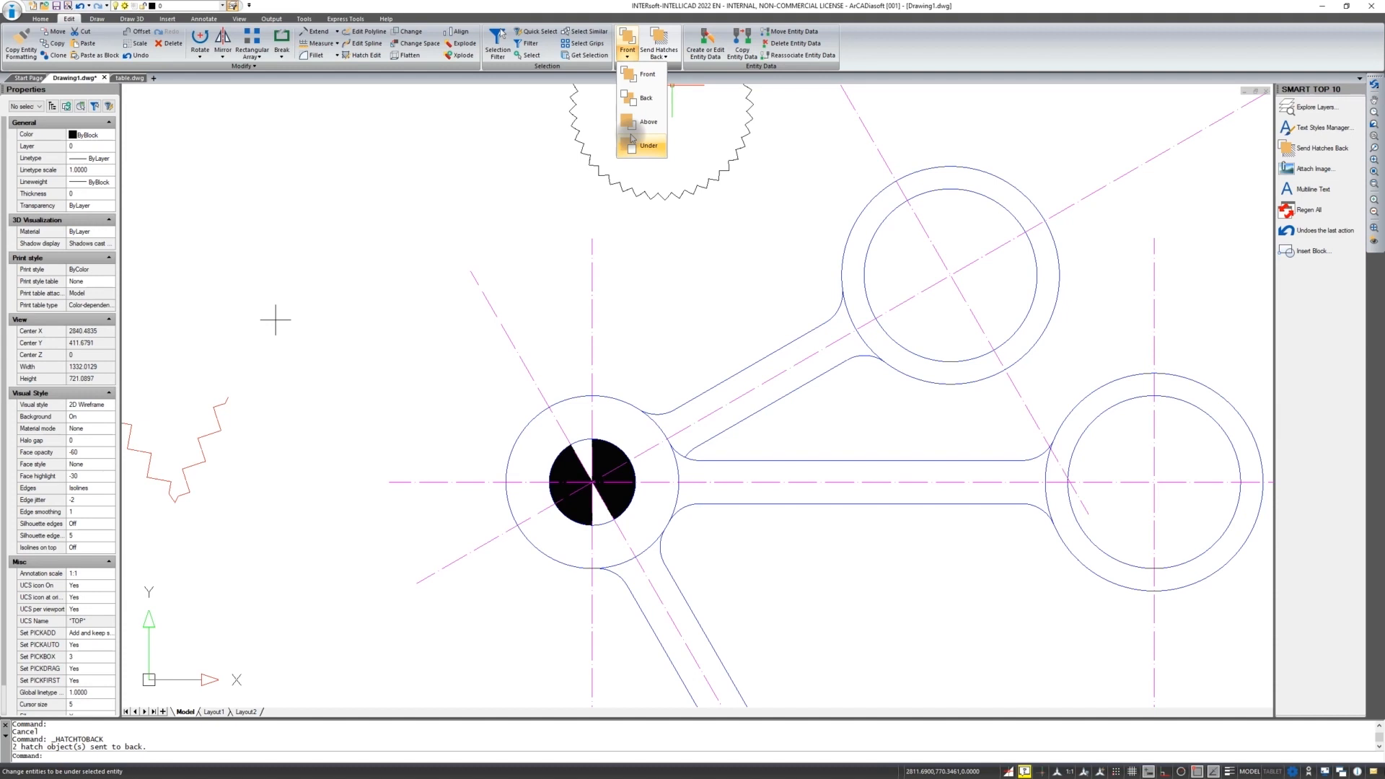
pyautogui.click(617, 248)
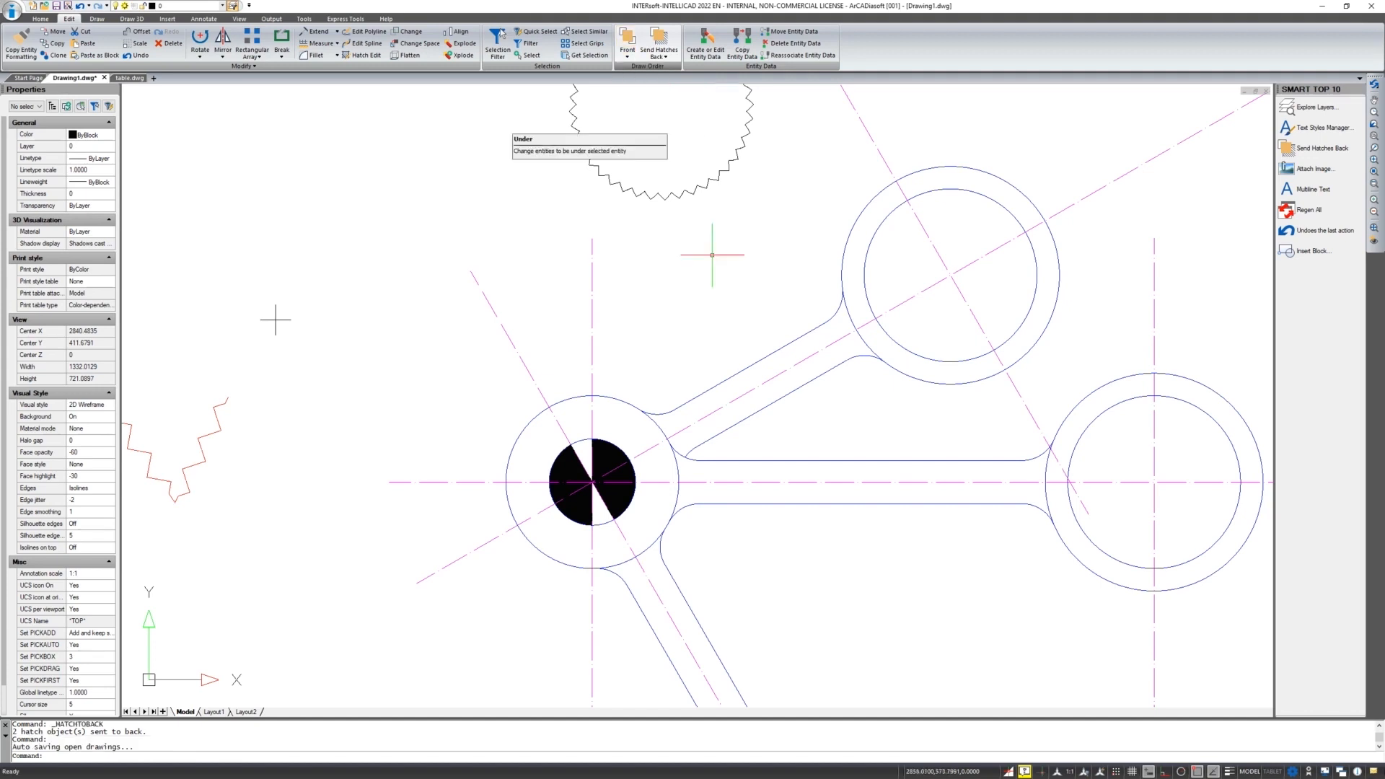
pyautogui.press('Escape')
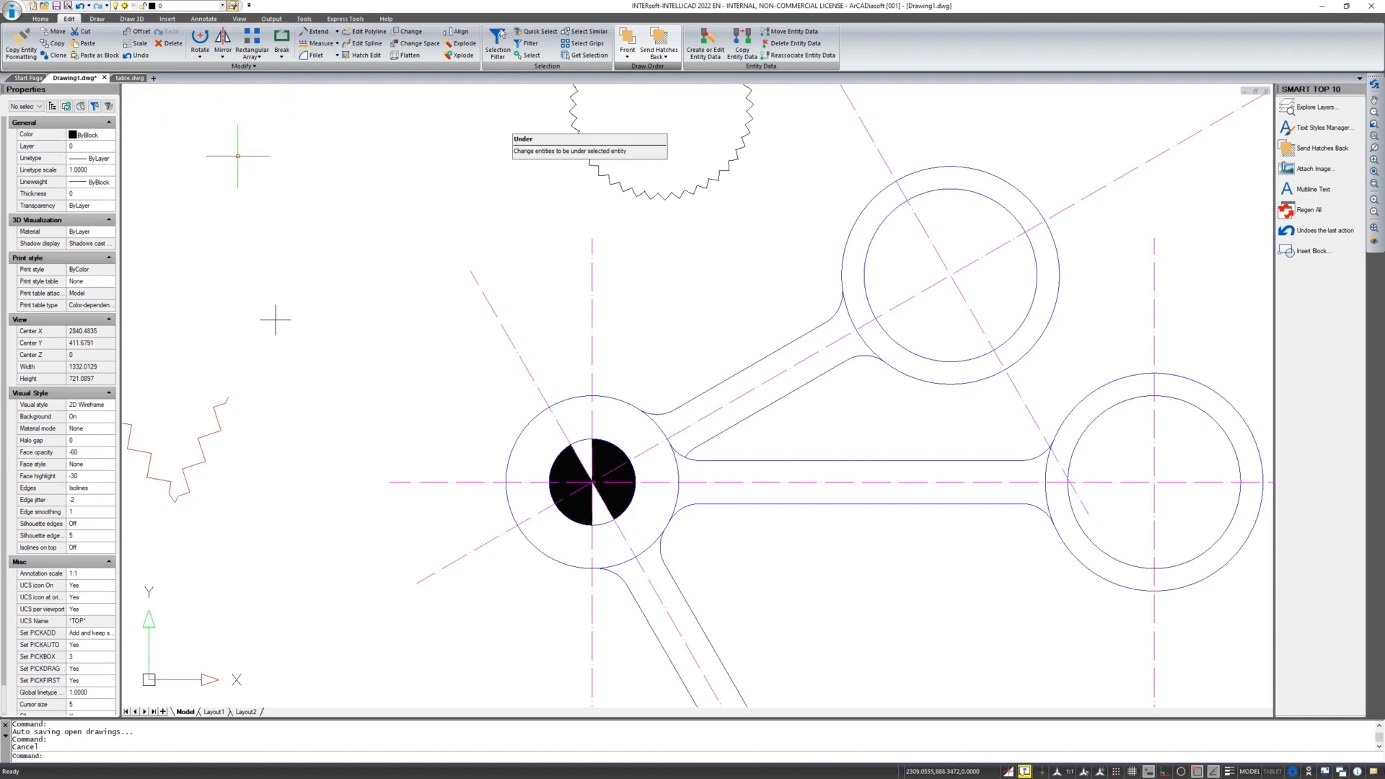
# Create a new drawing and turn off its grid display
pyautogui.hotkey('ctrl', 'n')
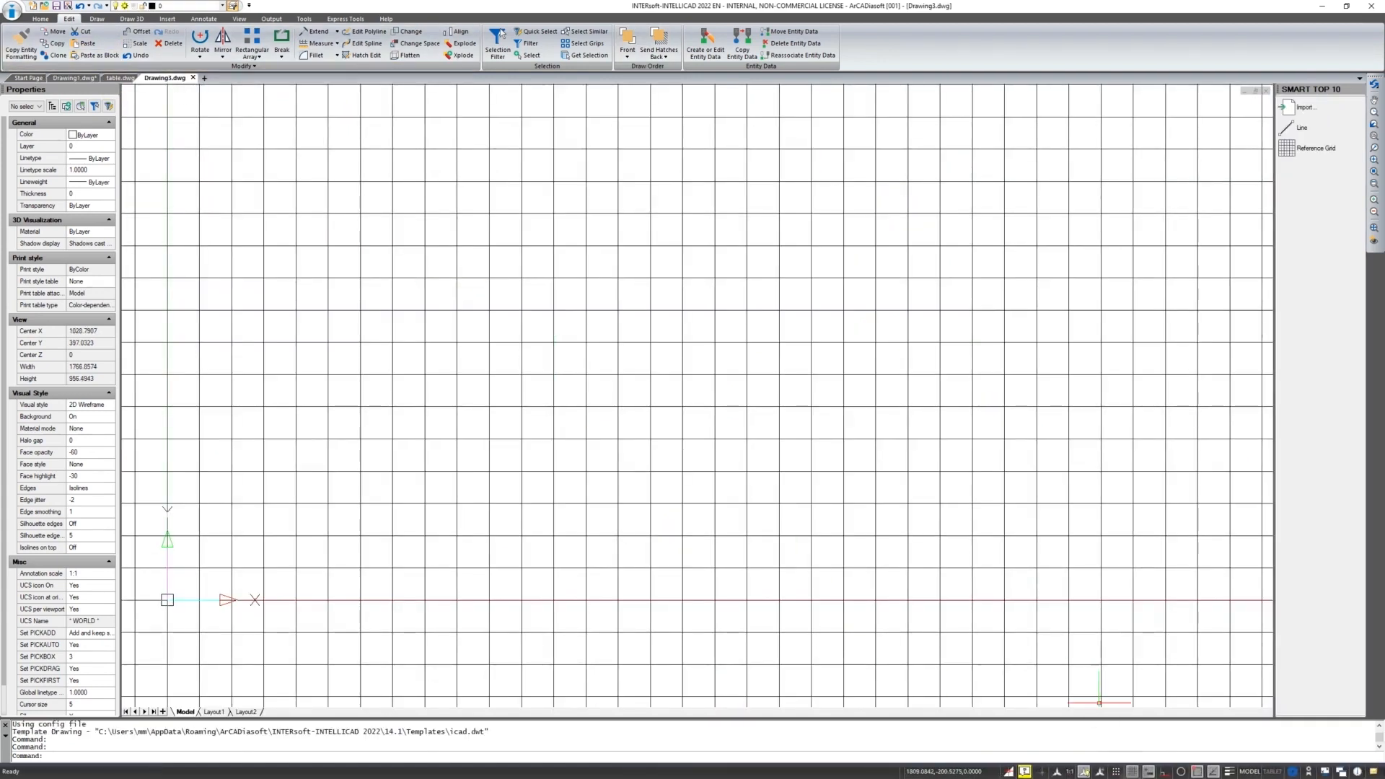
pyautogui.click(1132, 771)
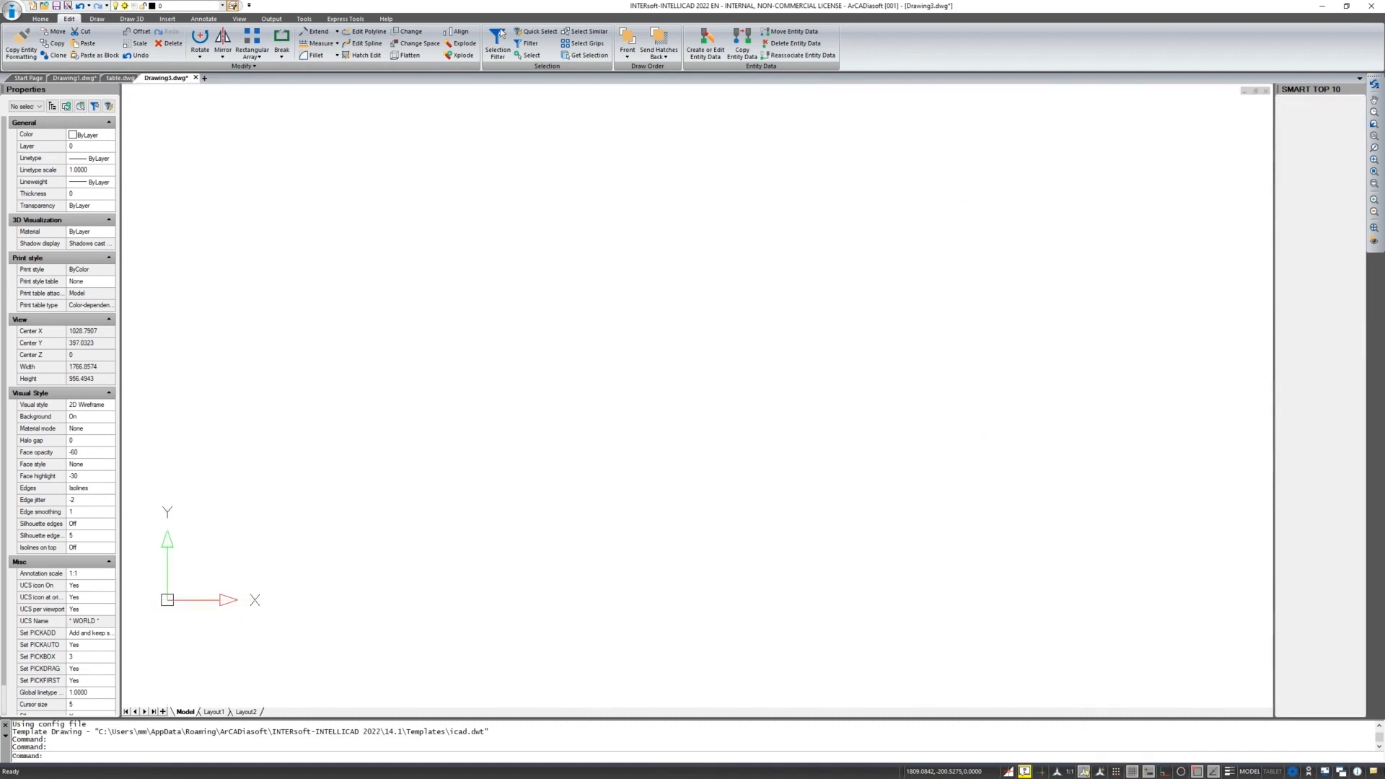
# Start attaching a raster image and choose the file sportowa_ko.tif from the Przykłady folder
pyautogui.click(166, 19)
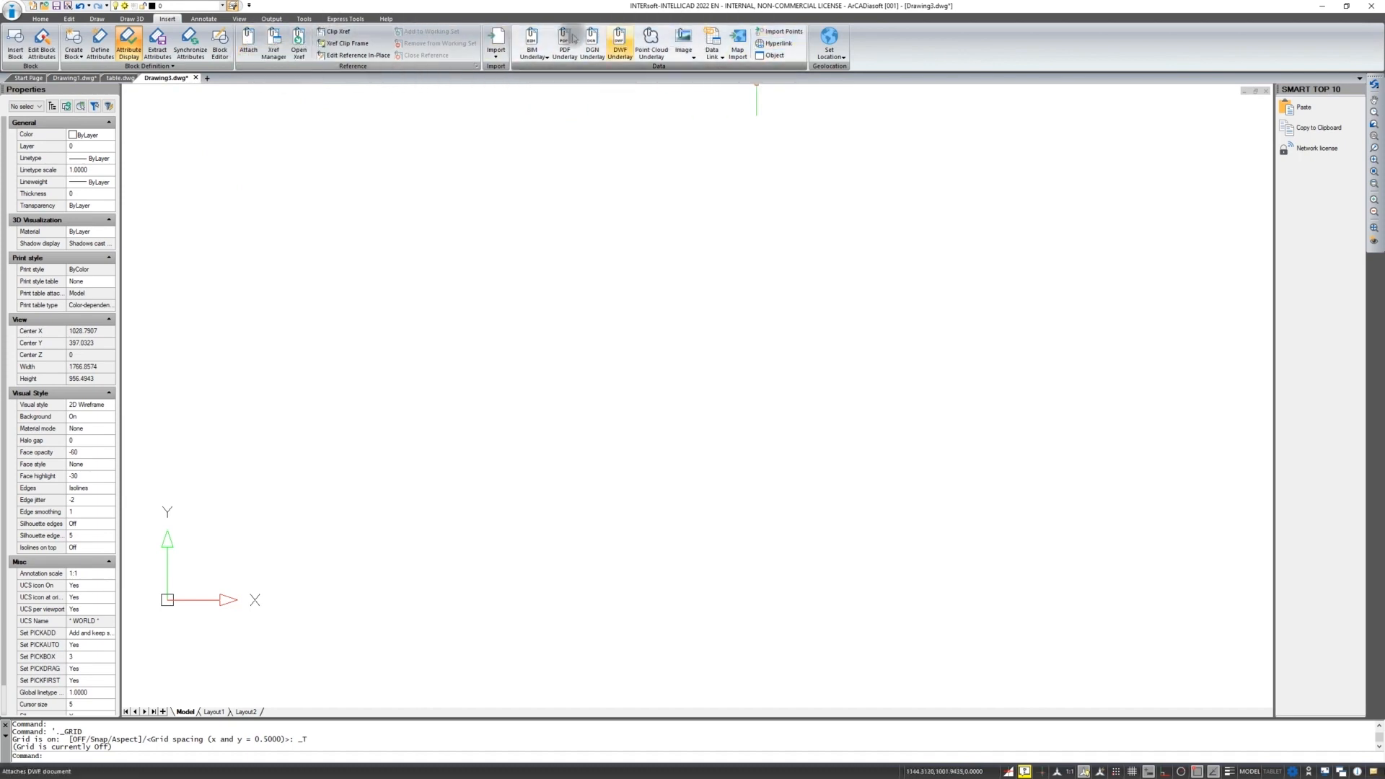
pyautogui.click(689, 46)
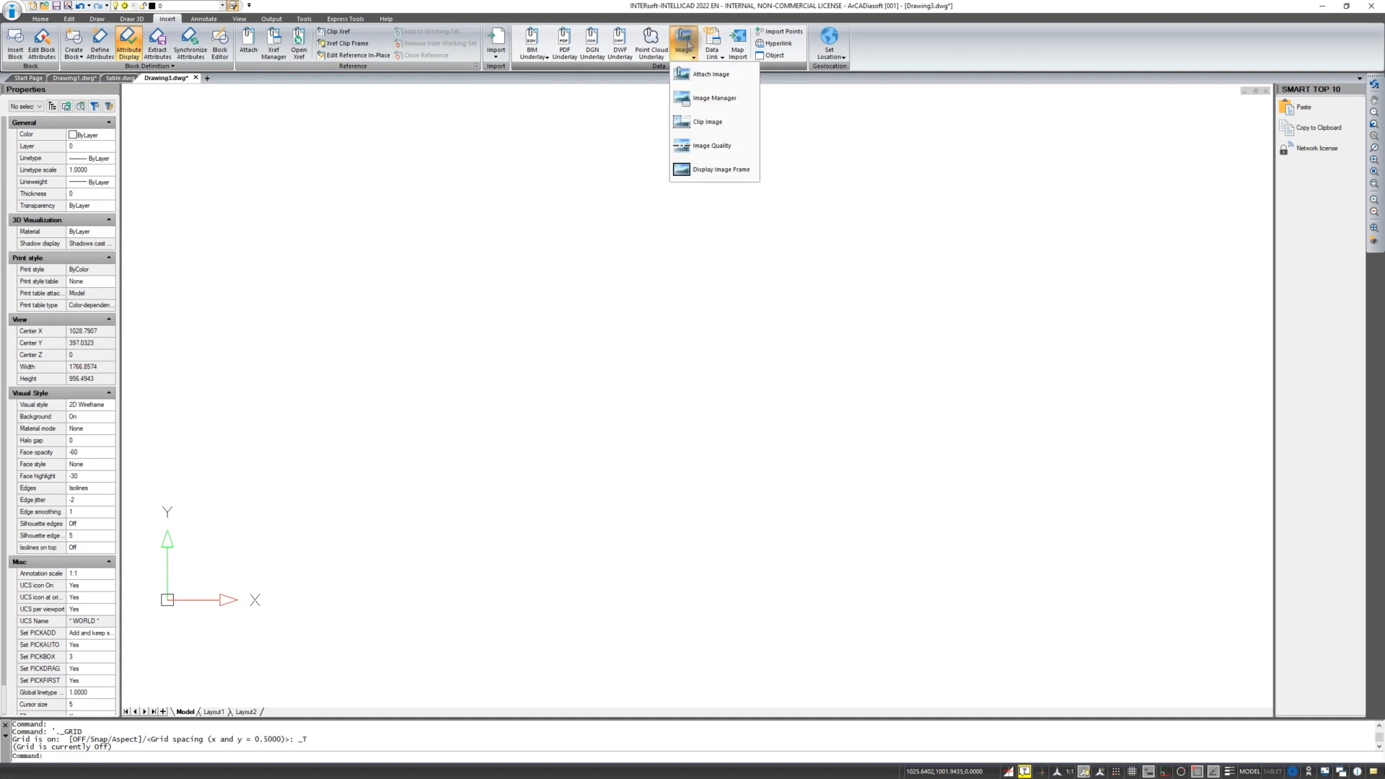
pyautogui.click(694, 74)
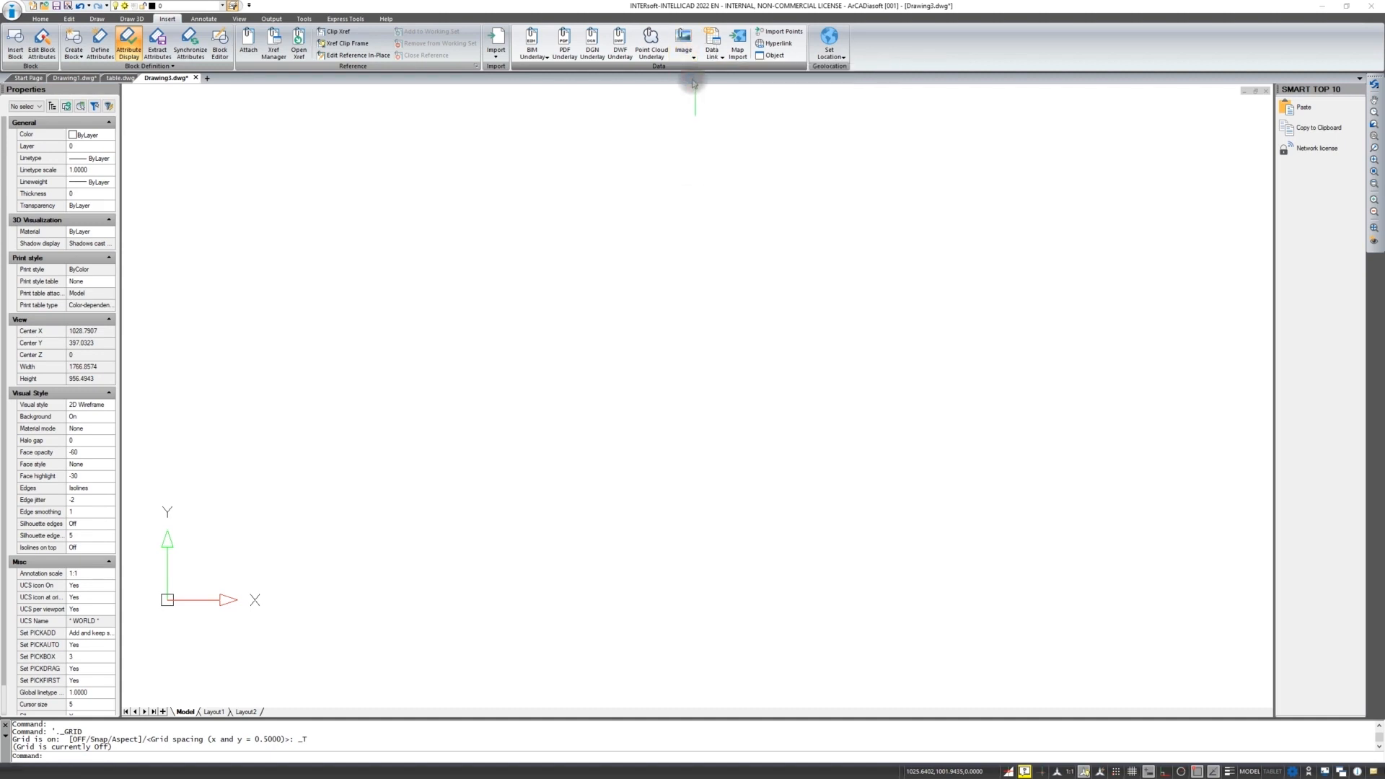
pyautogui.moveTo(371, 15); pyautogui.dragTo(800, 177)
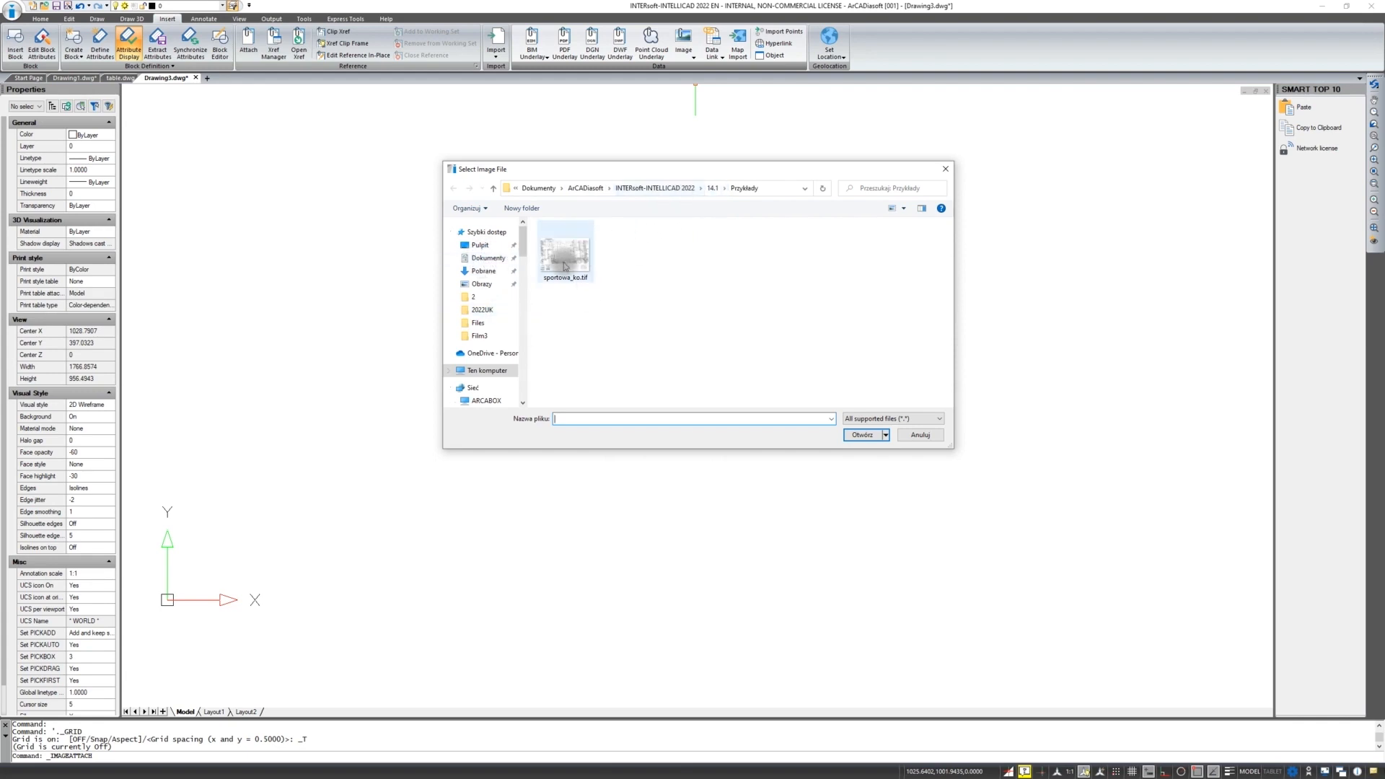
pyautogui.click(577, 256)
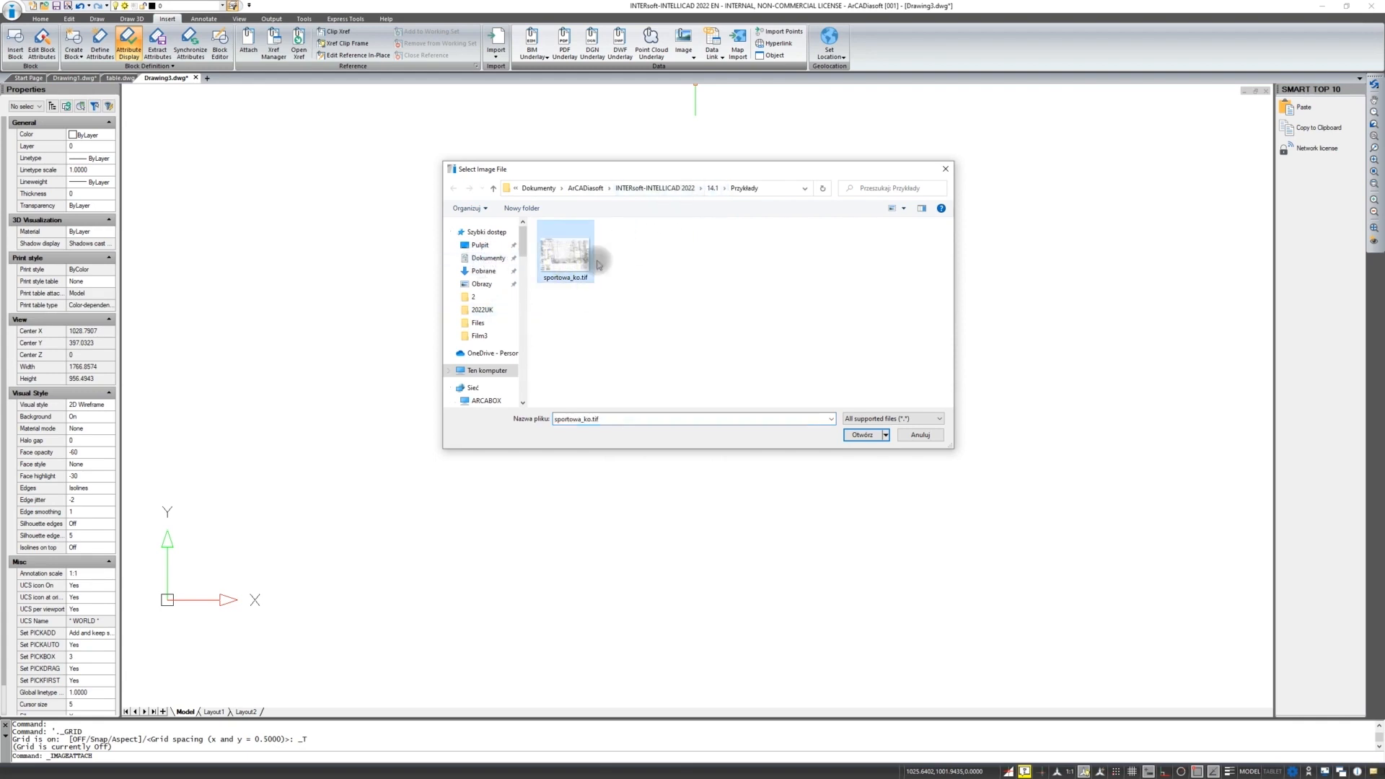
pyautogui.click(862, 435)
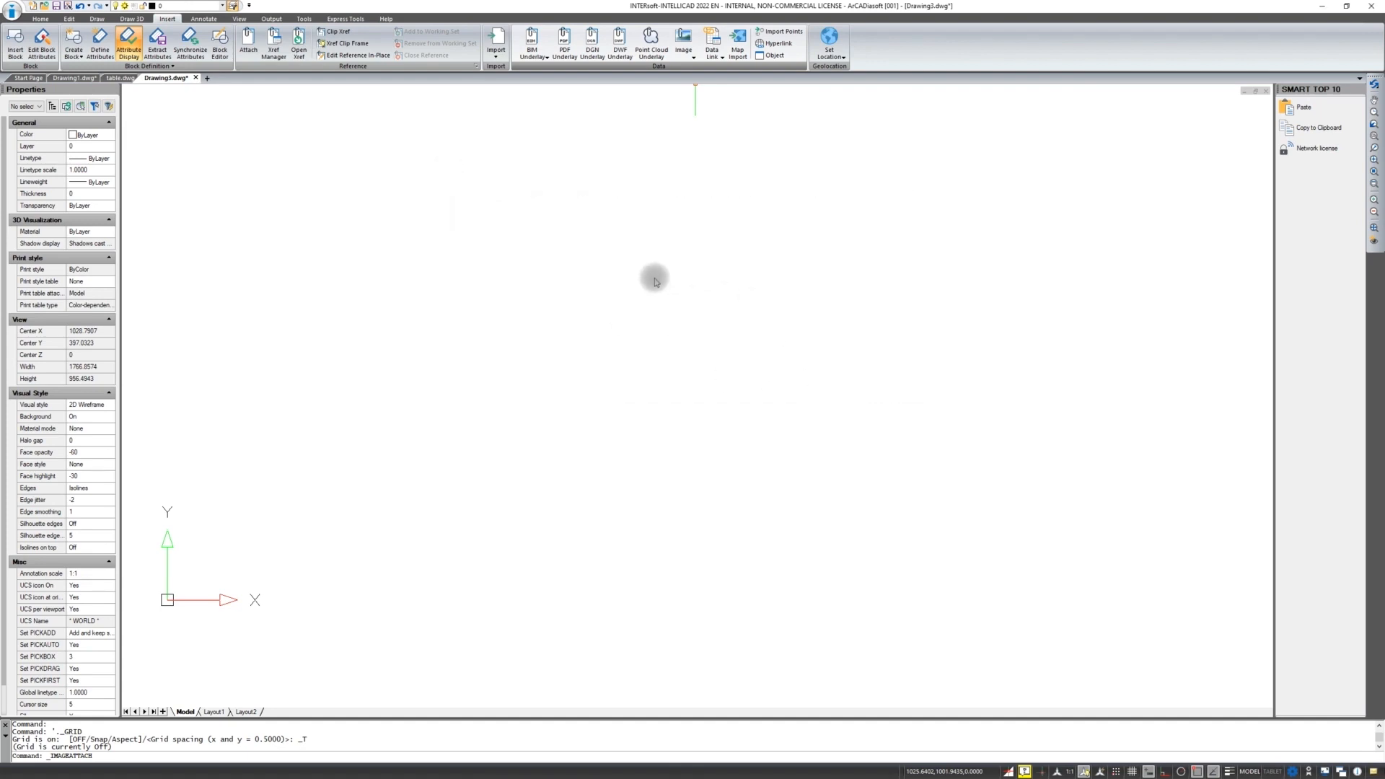
pyautogui.moveTo(656, 271); pyautogui.dragTo(635, 252)
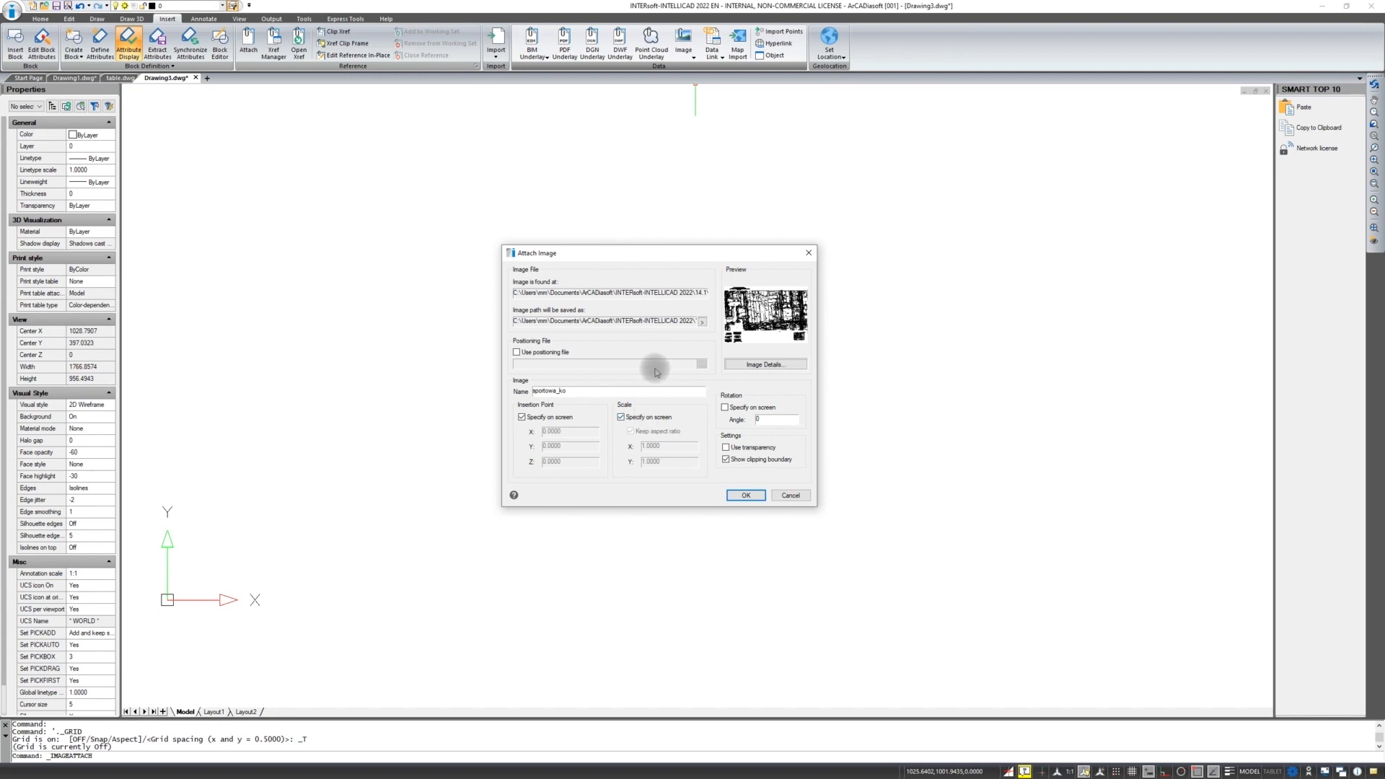
pyautogui.click(516, 352)
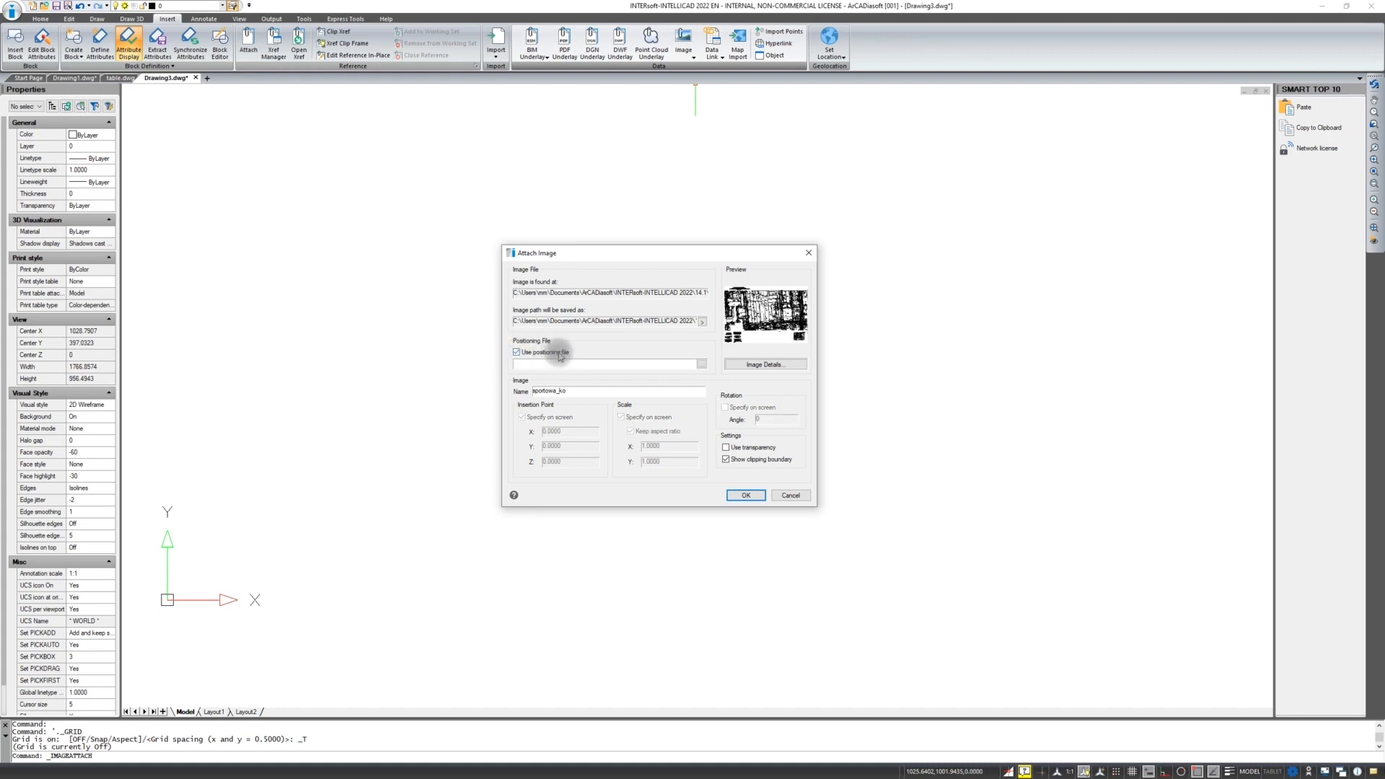
pyautogui.click(702, 365)
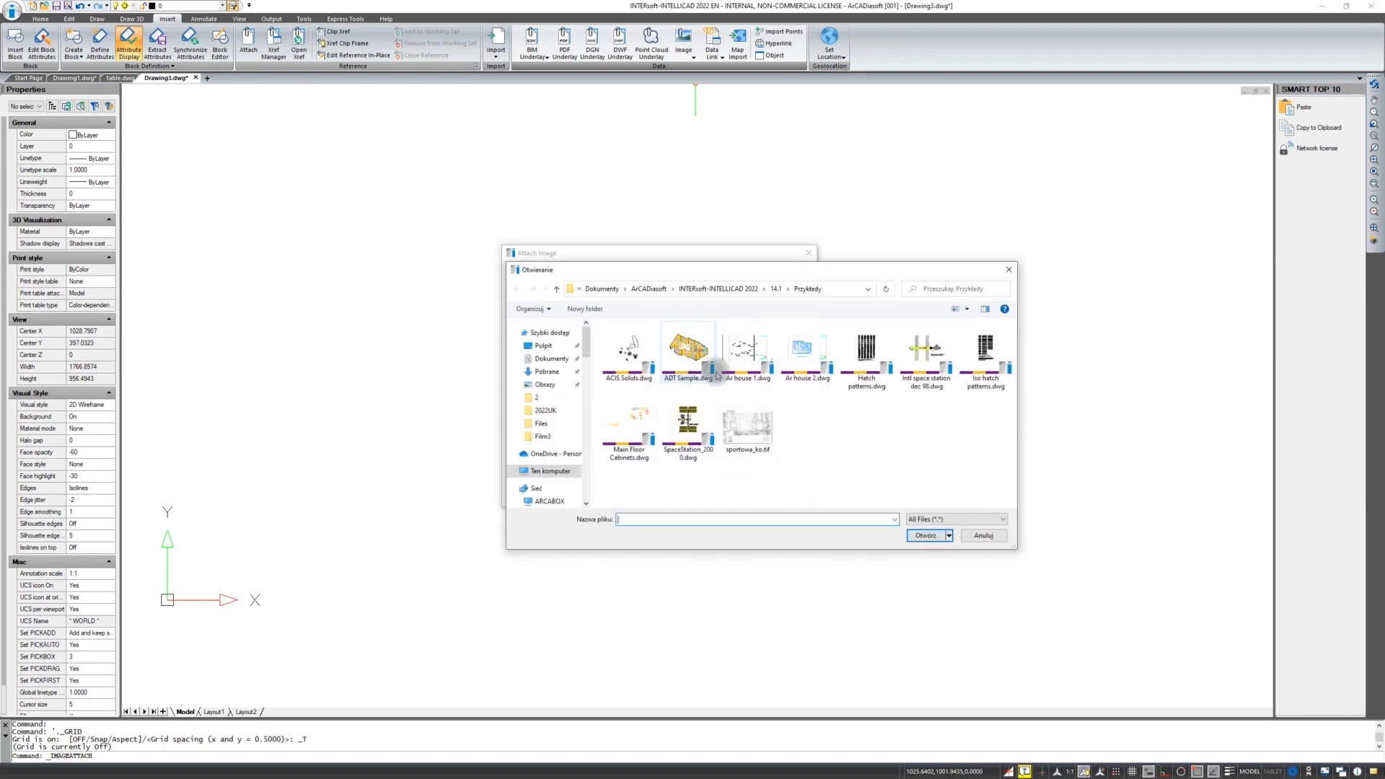
pyautogui.click(966, 521)
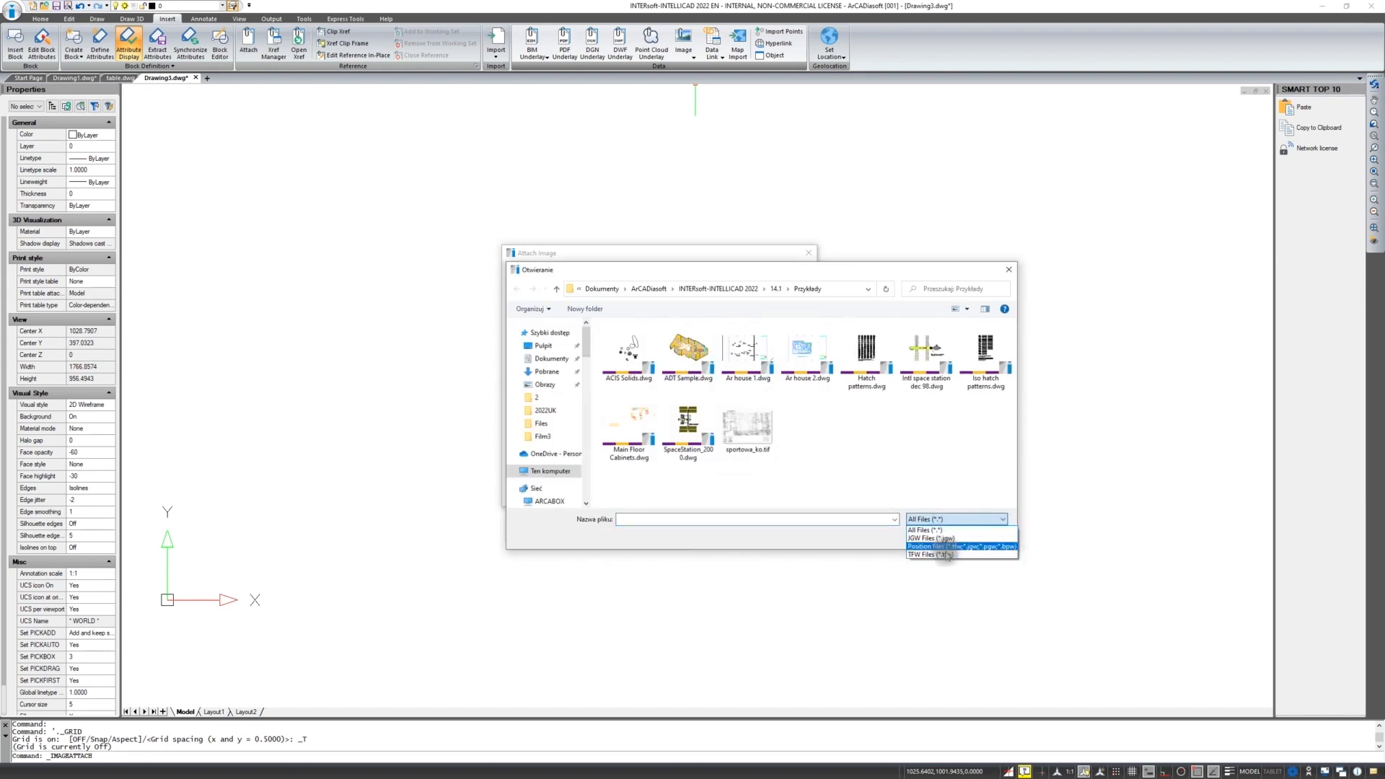
pyautogui.press('Escape')
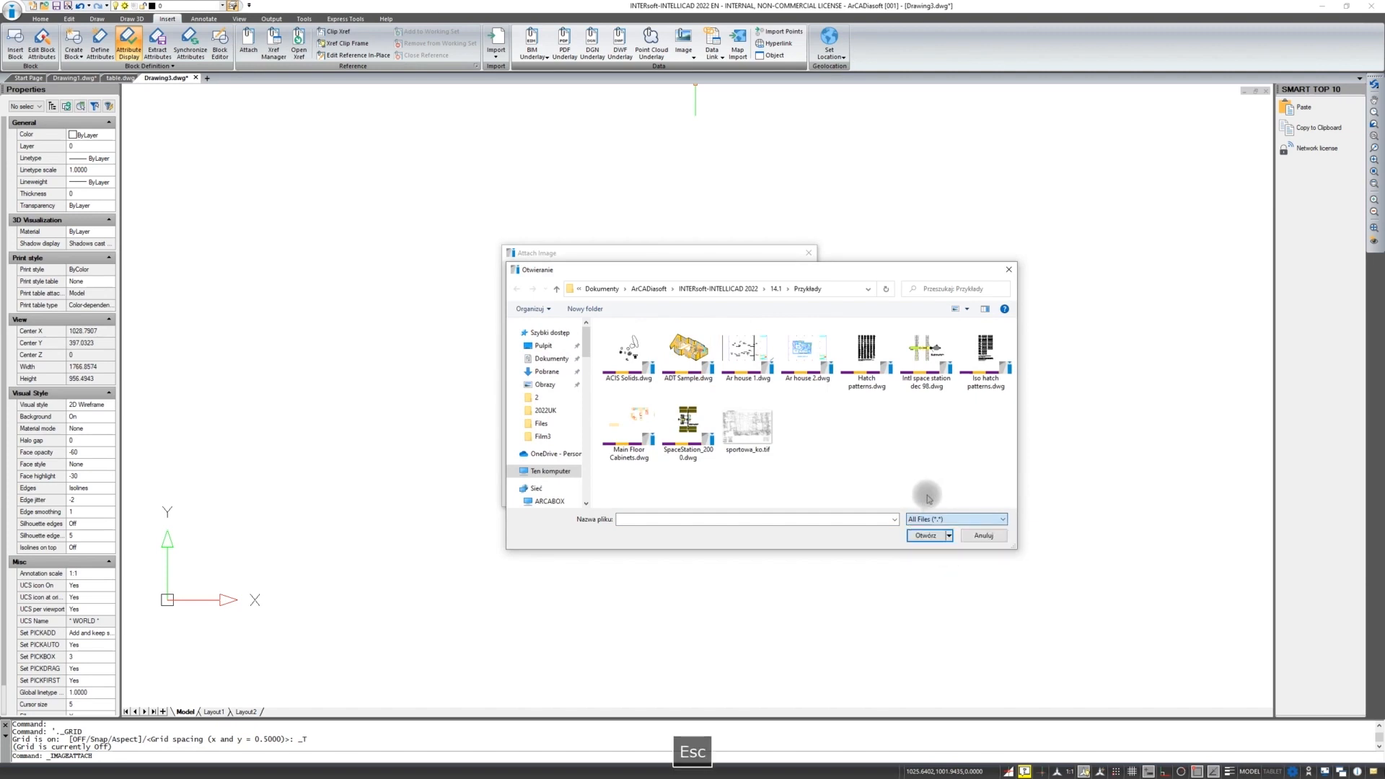
pyautogui.press('Escape')
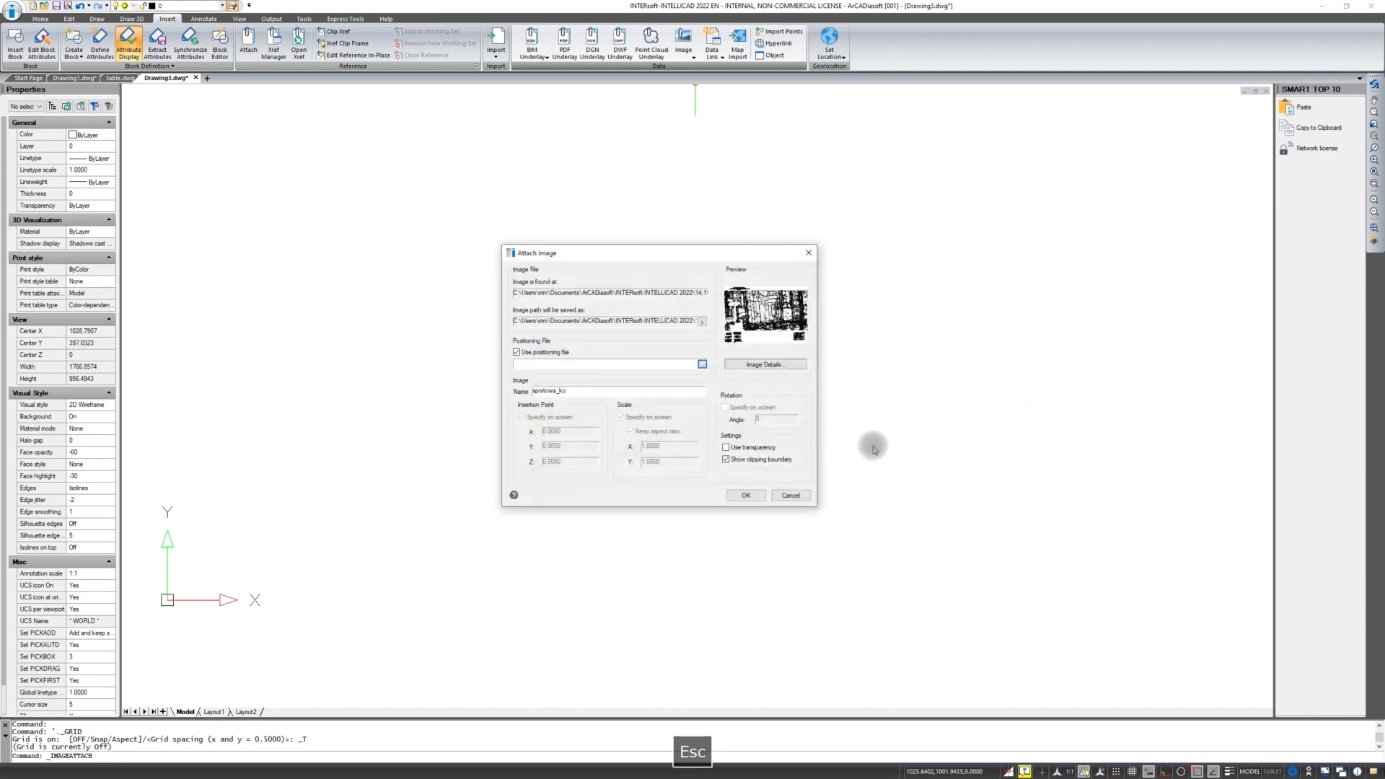
pyautogui.click(516, 352)
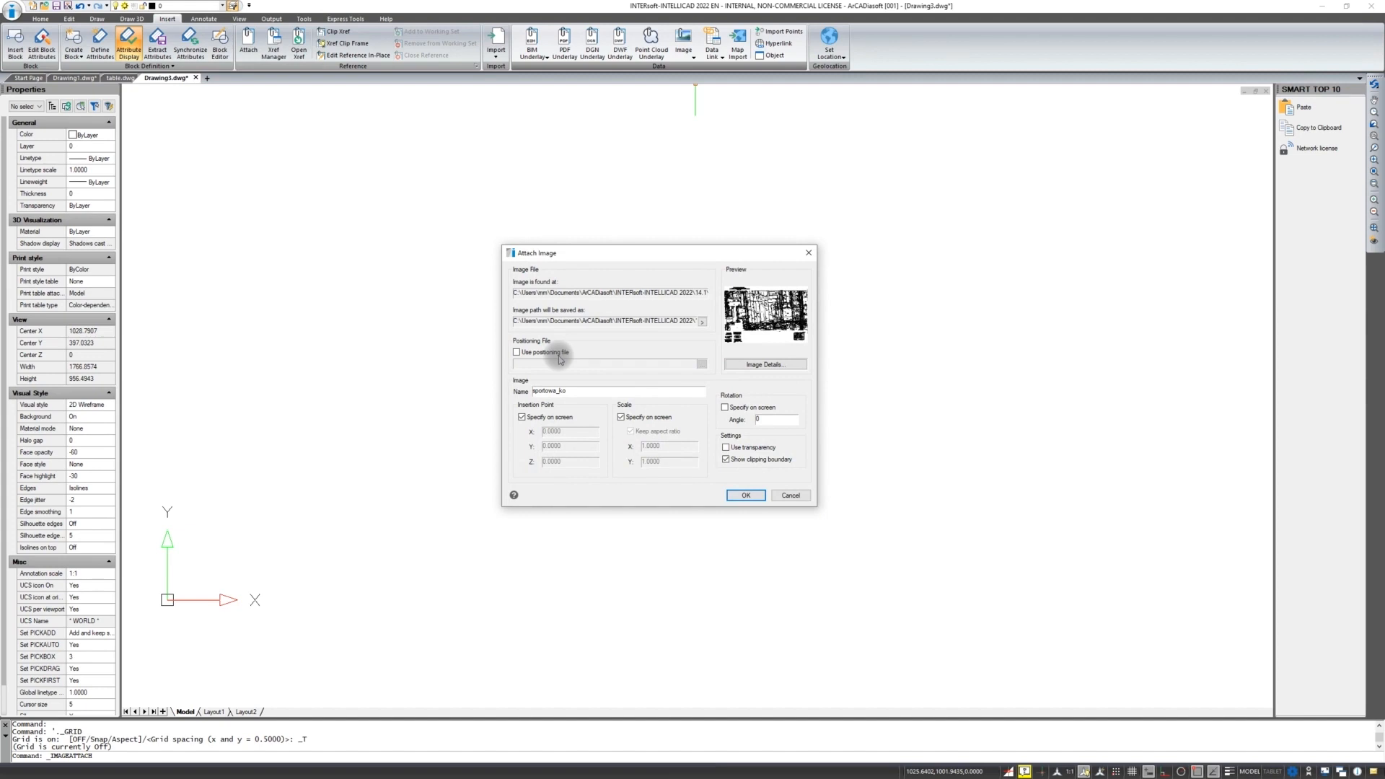
# Place the sportowa_ko image with its insertion point at about 422.8, 191.2 and a scale of 1.0
pyautogui.click(746, 496)
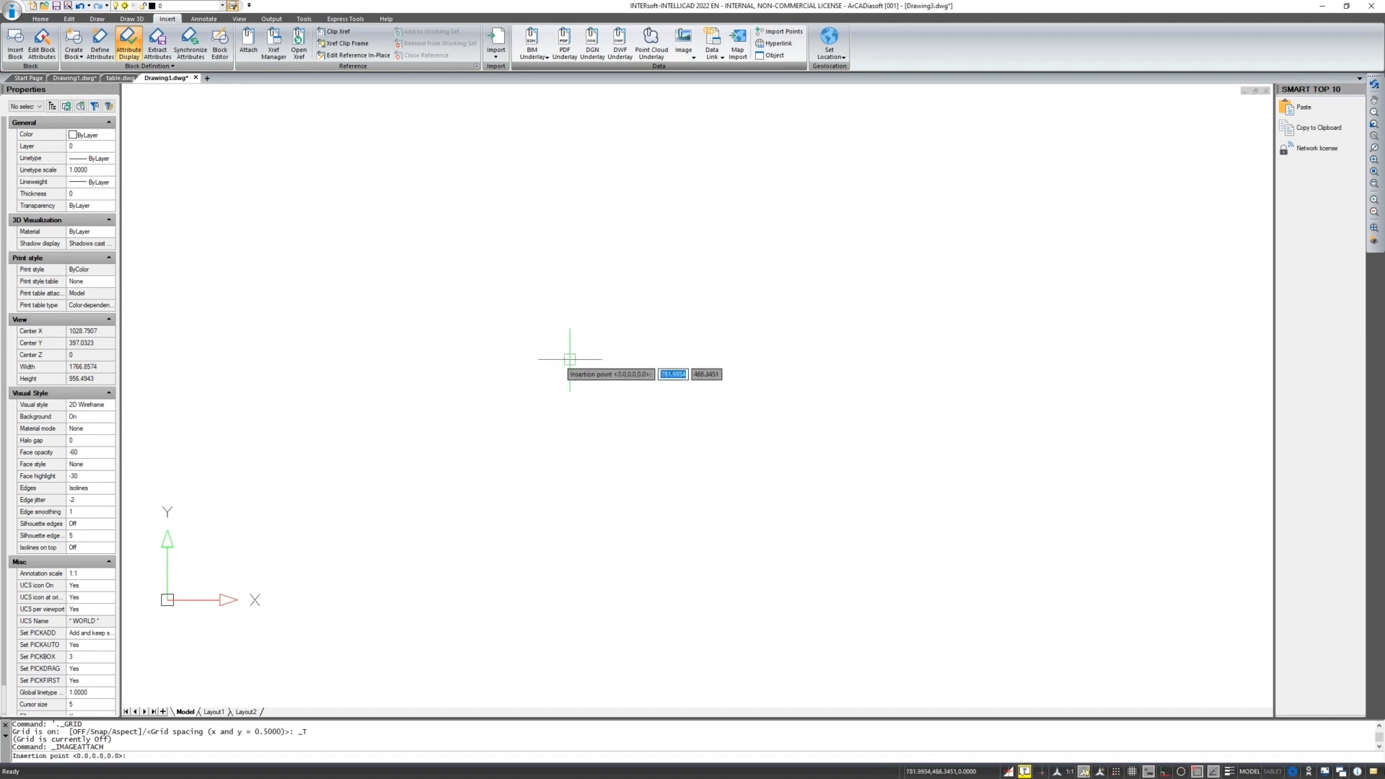
pyautogui.click(385, 501)
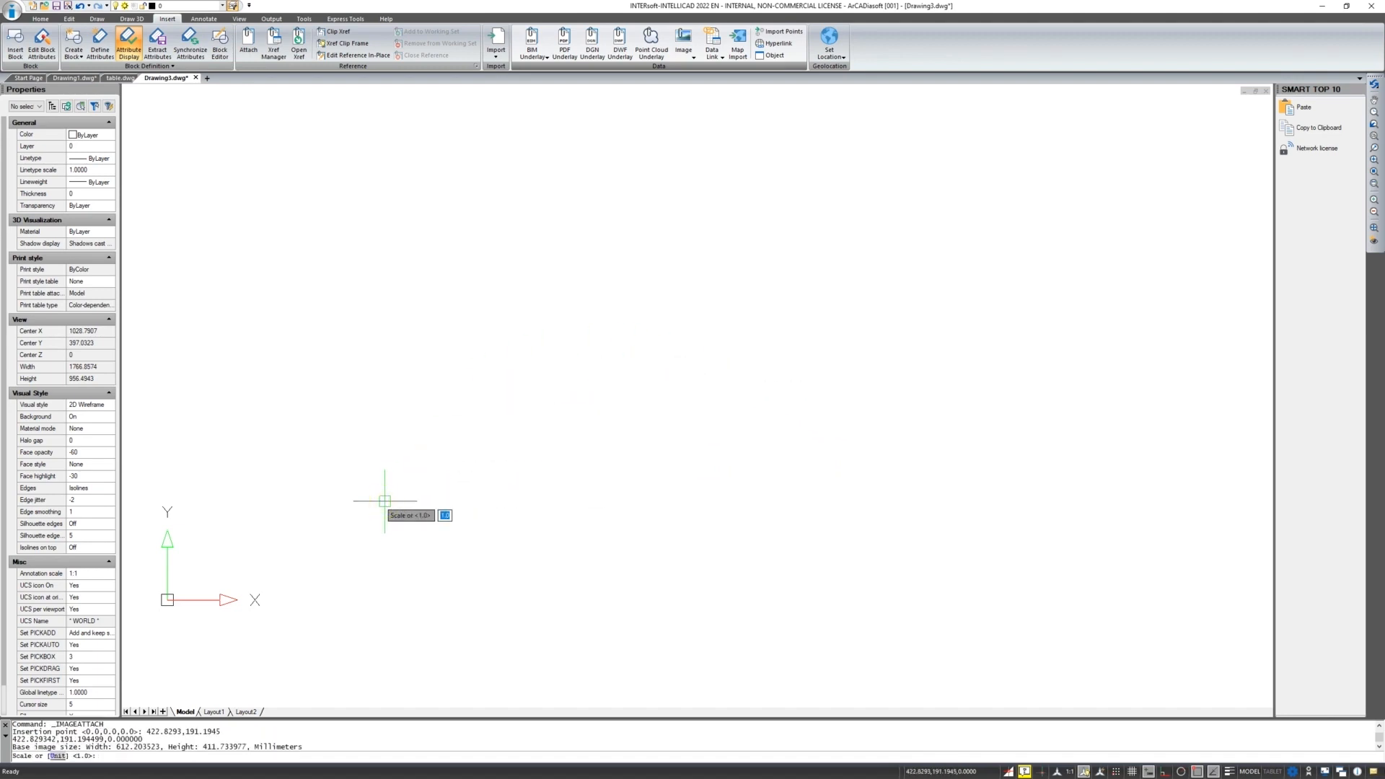
pyautogui.press('Return')
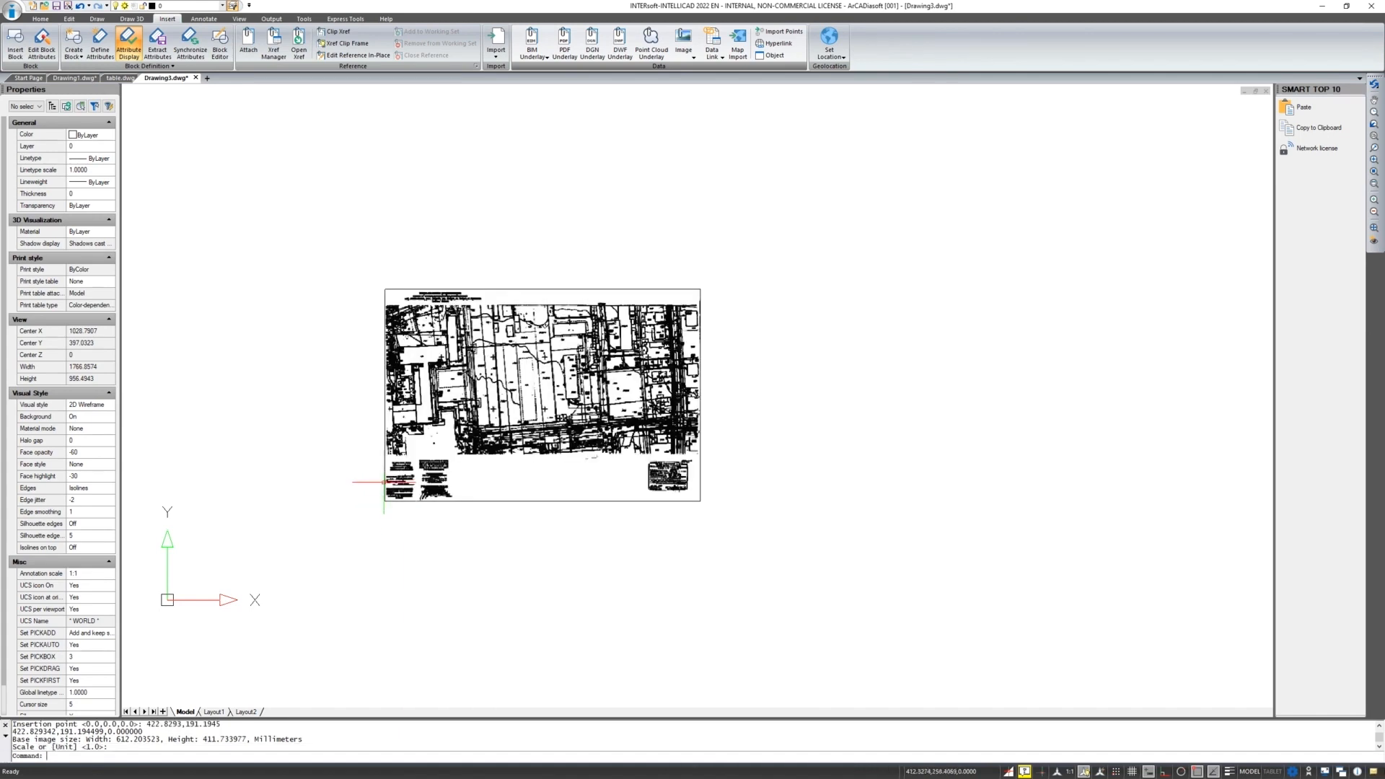
# Measure the horizontal distance between the centres of two neighbouring grid crosses on the map, either side of plot 3488/6, with DIST
pyautogui.scroll(5, 384, 482)
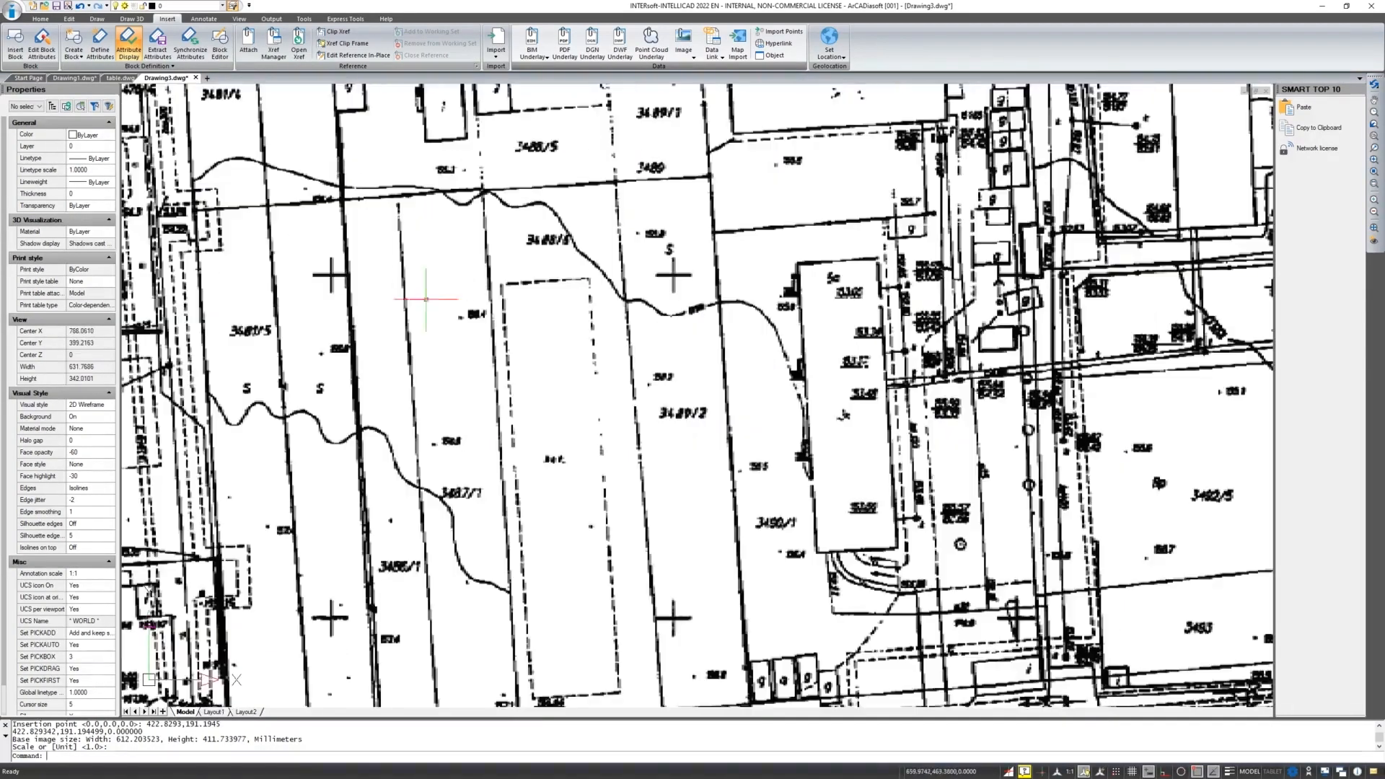
pyautogui.scroll(6, 427, 298)
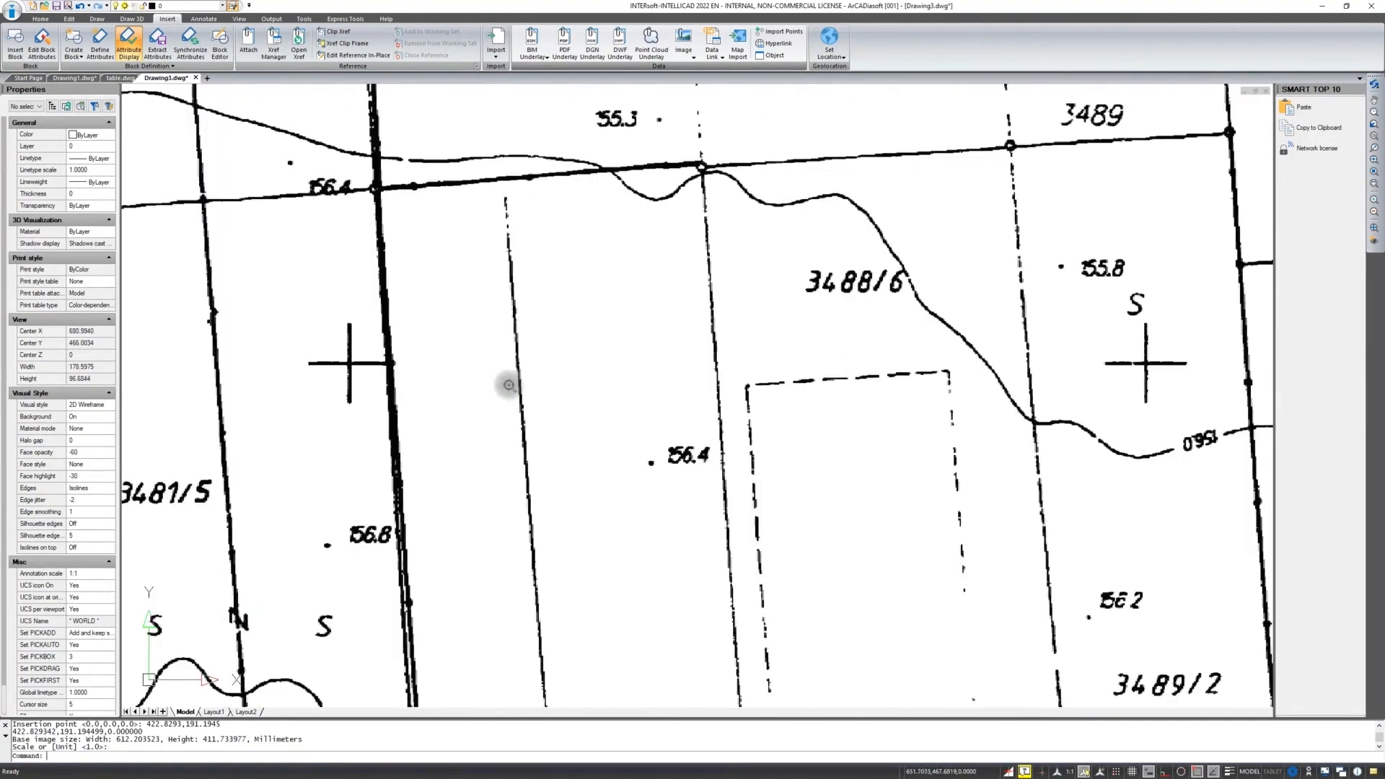
pyautogui.write('DIST')
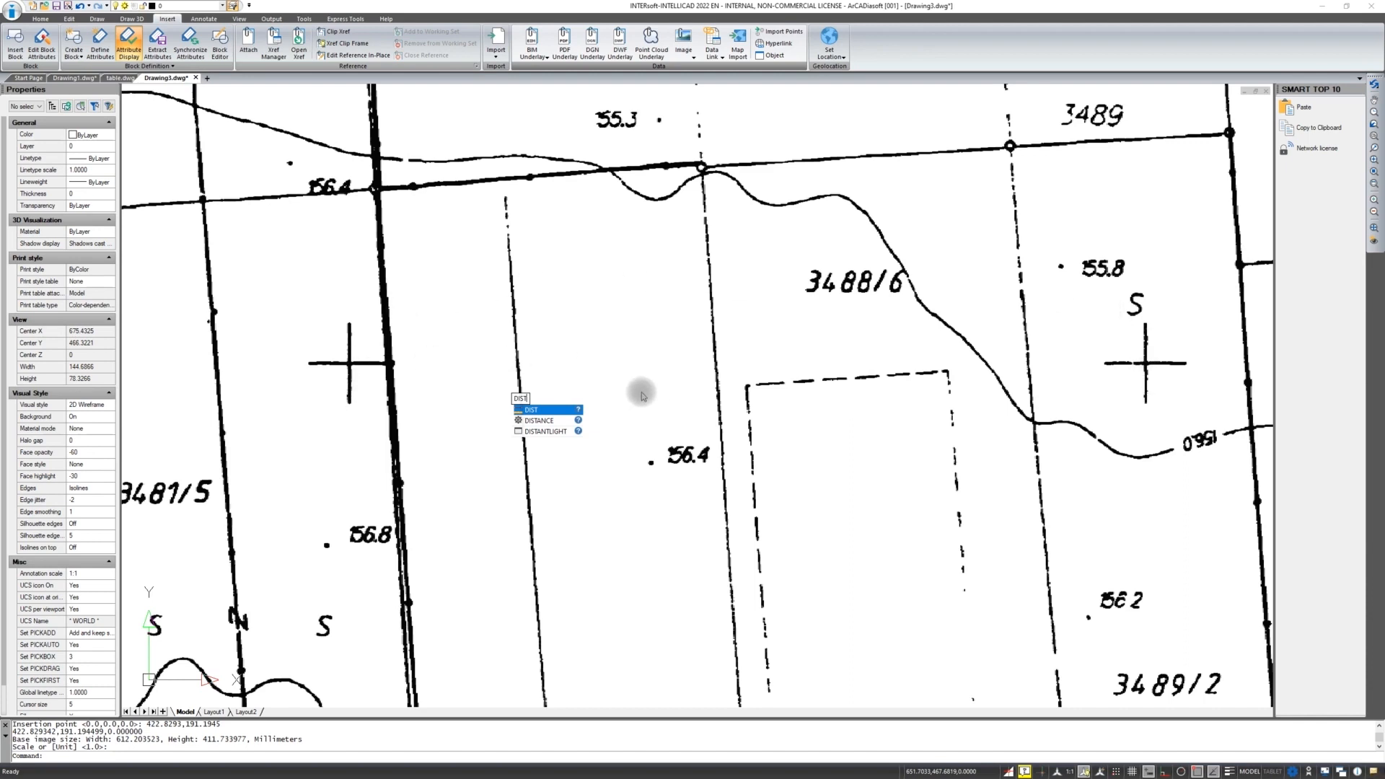
pyautogui.press('Return')
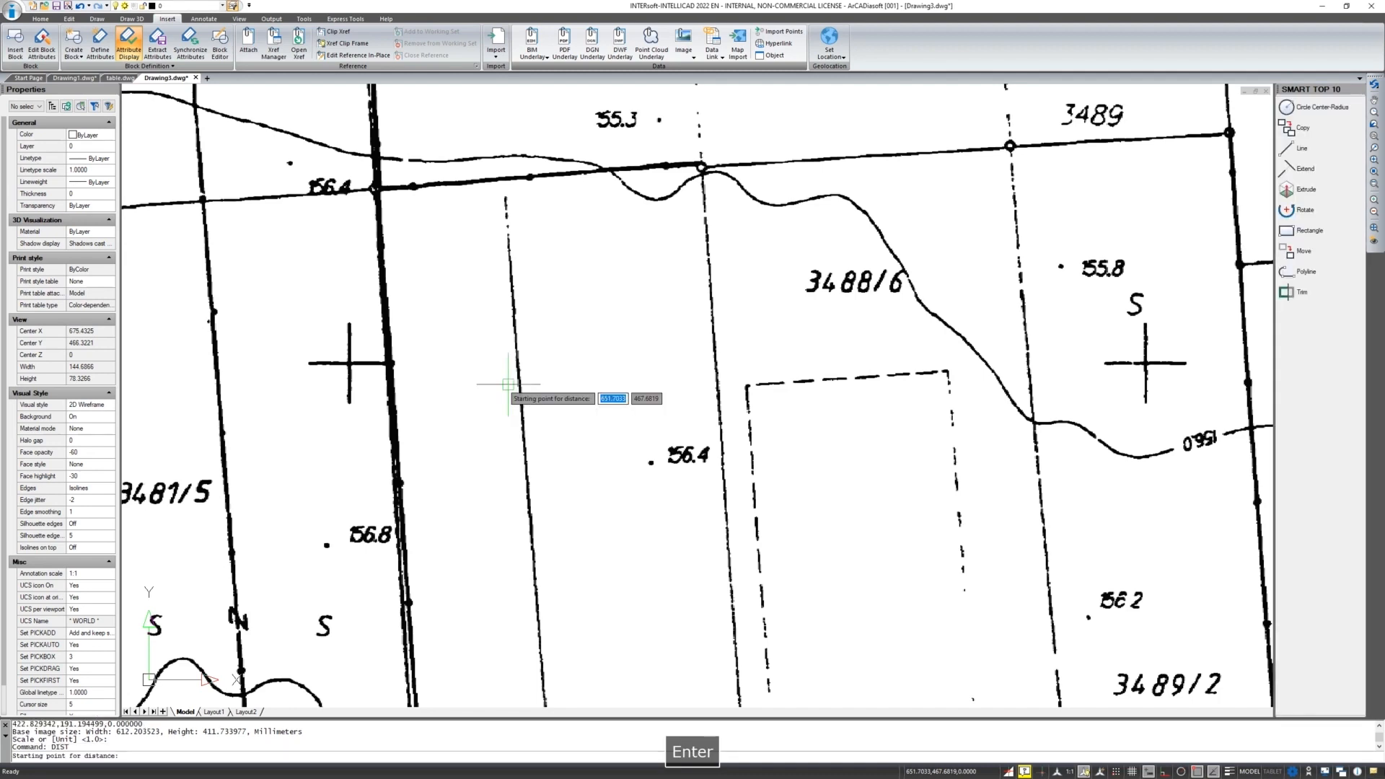
pyautogui.click(350, 363)
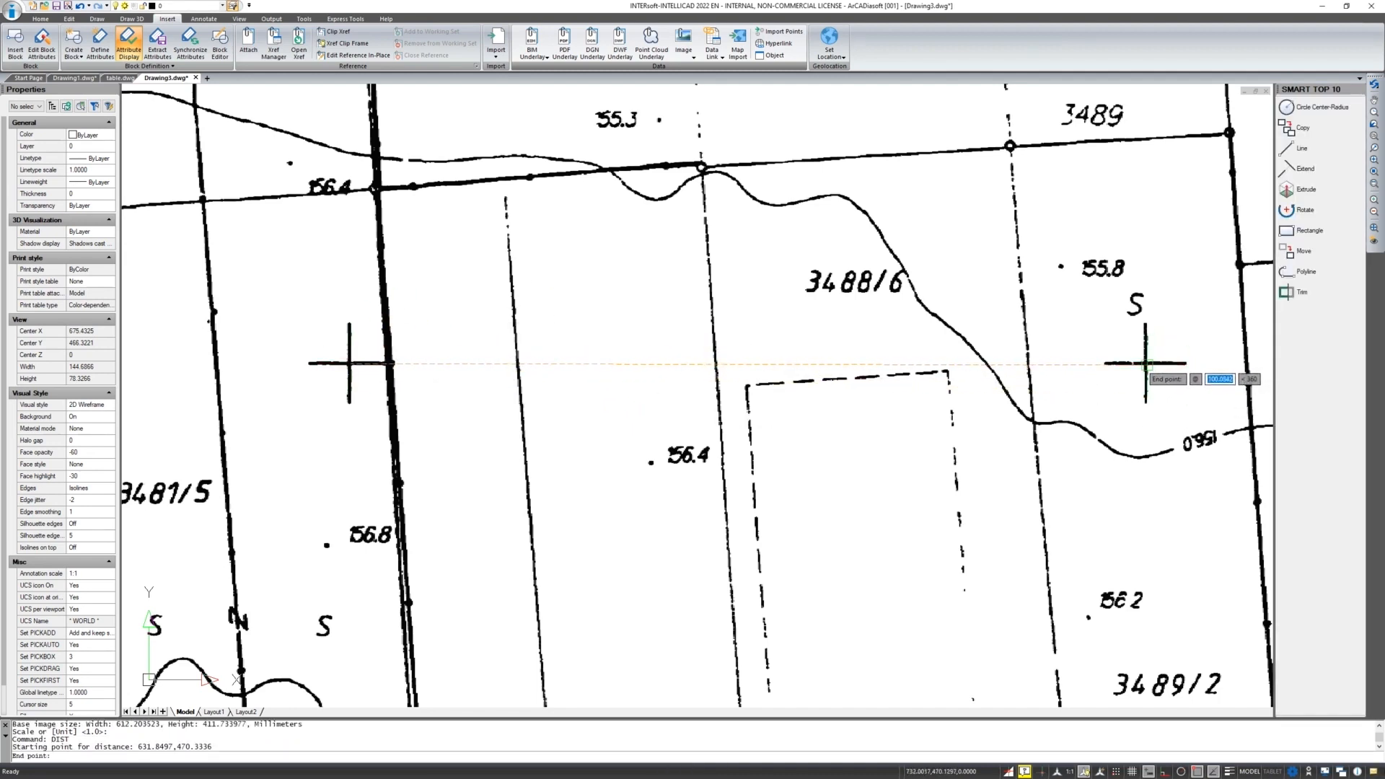
pyautogui.click(1146, 363)
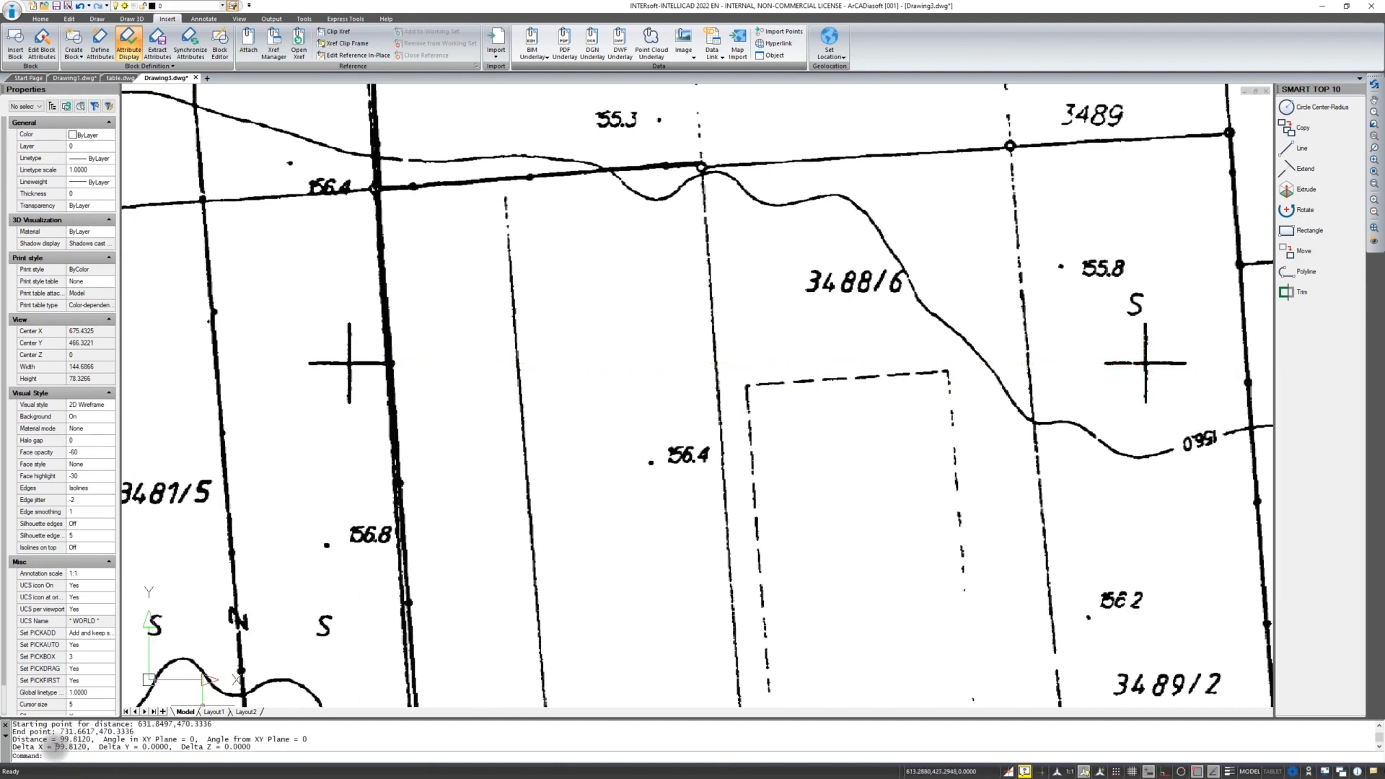
pyautogui.moveTo(55, 748); pyautogui.dragTo(80, 748)
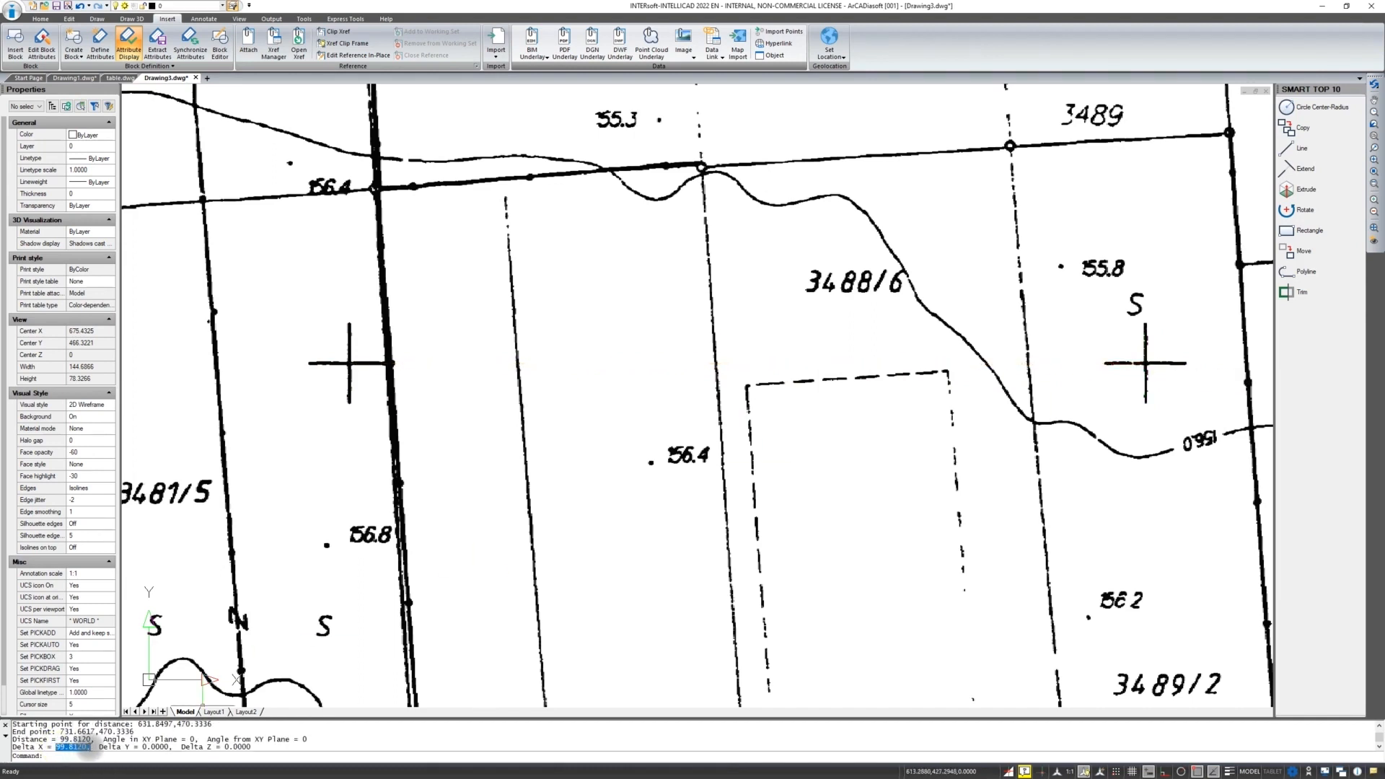
pyautogui.press('Escape')
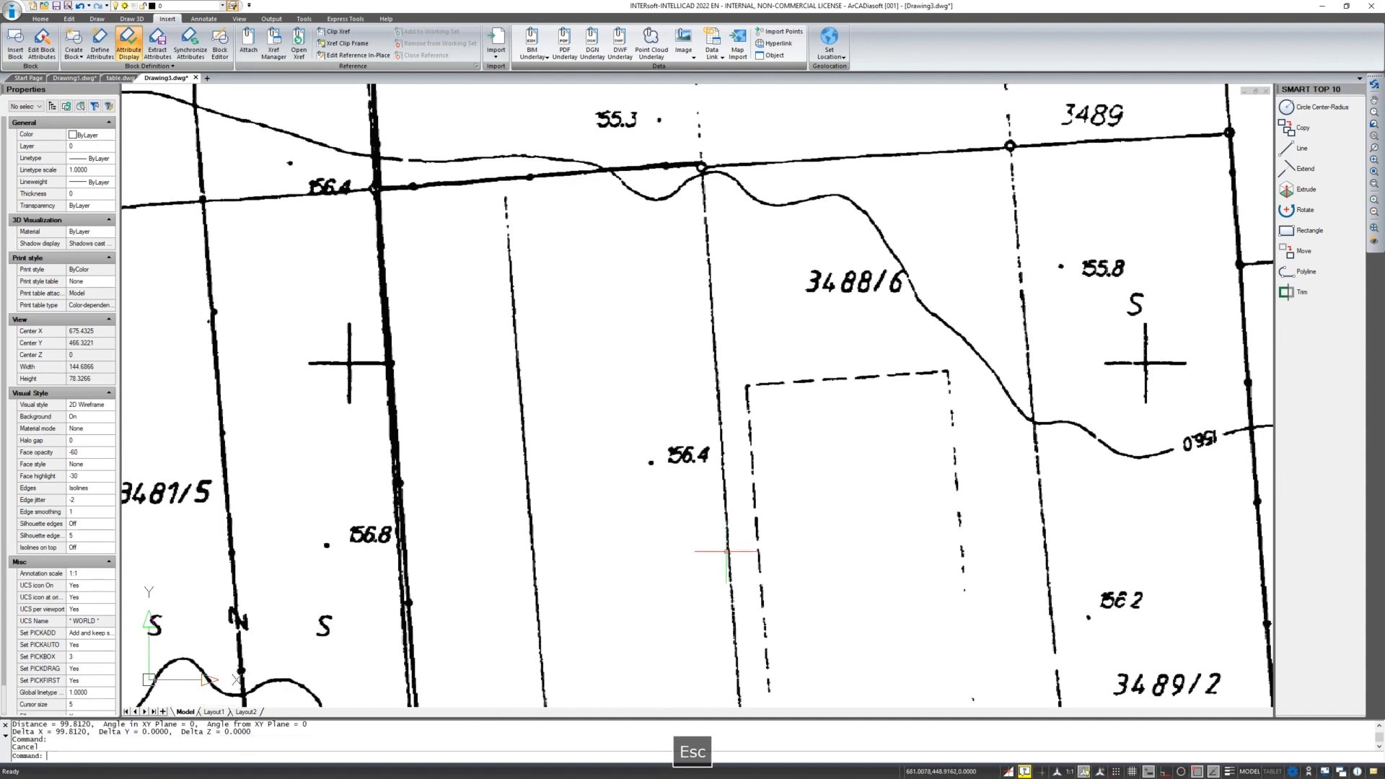
pyautogui.scroll(-4, 671, 476)
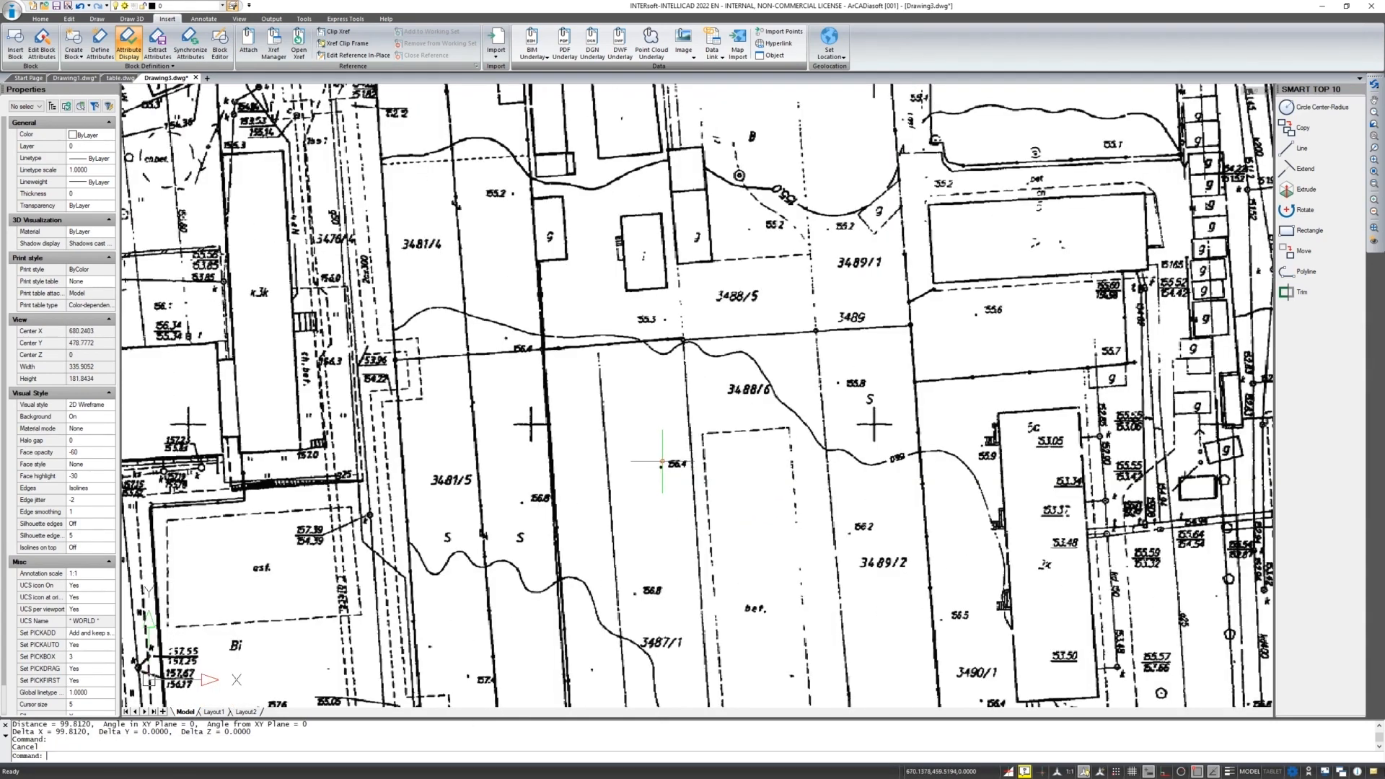
# Highlight the Delta X value of the last distance measurement in the command history
pyautogui.scroll(5, 662, 462)
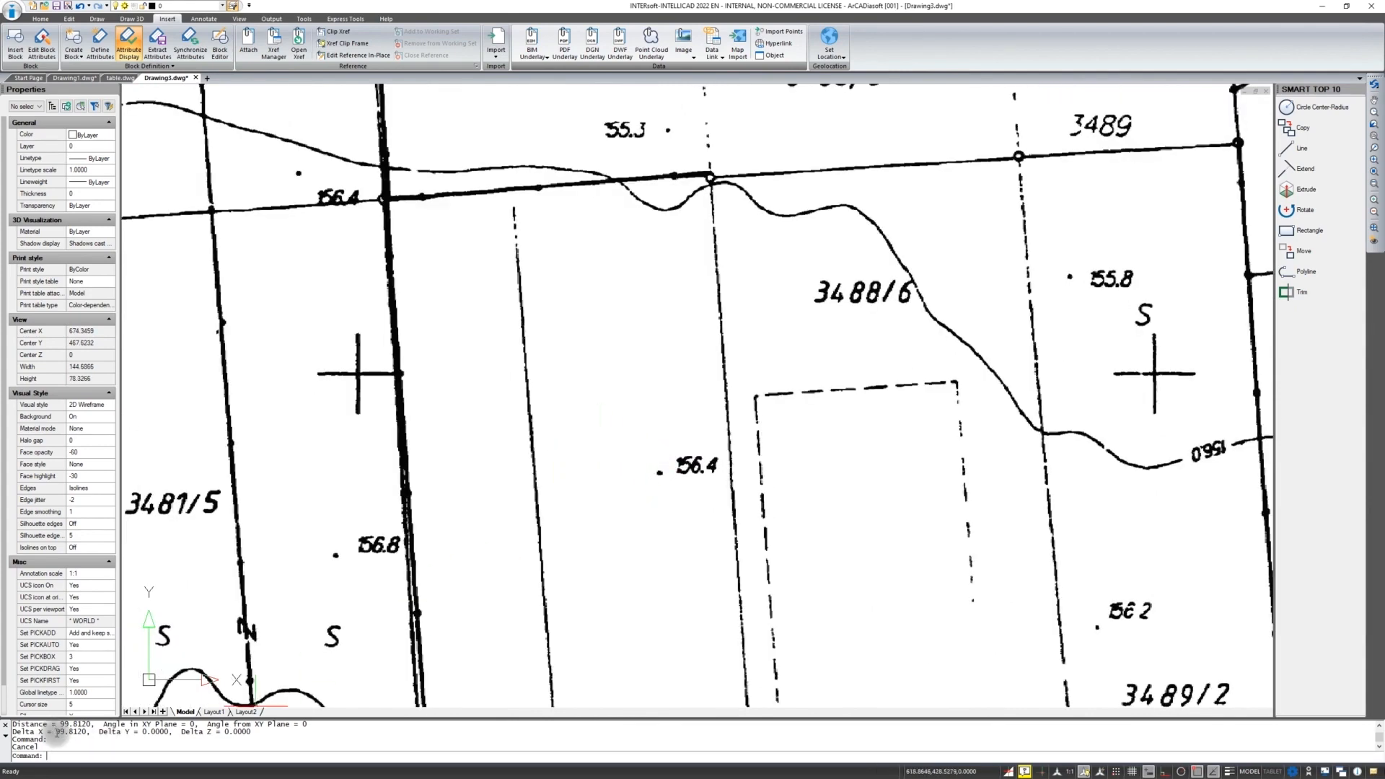
pyautogui.moveTo(57, 733); pyautogui.dragTo(91, 733)
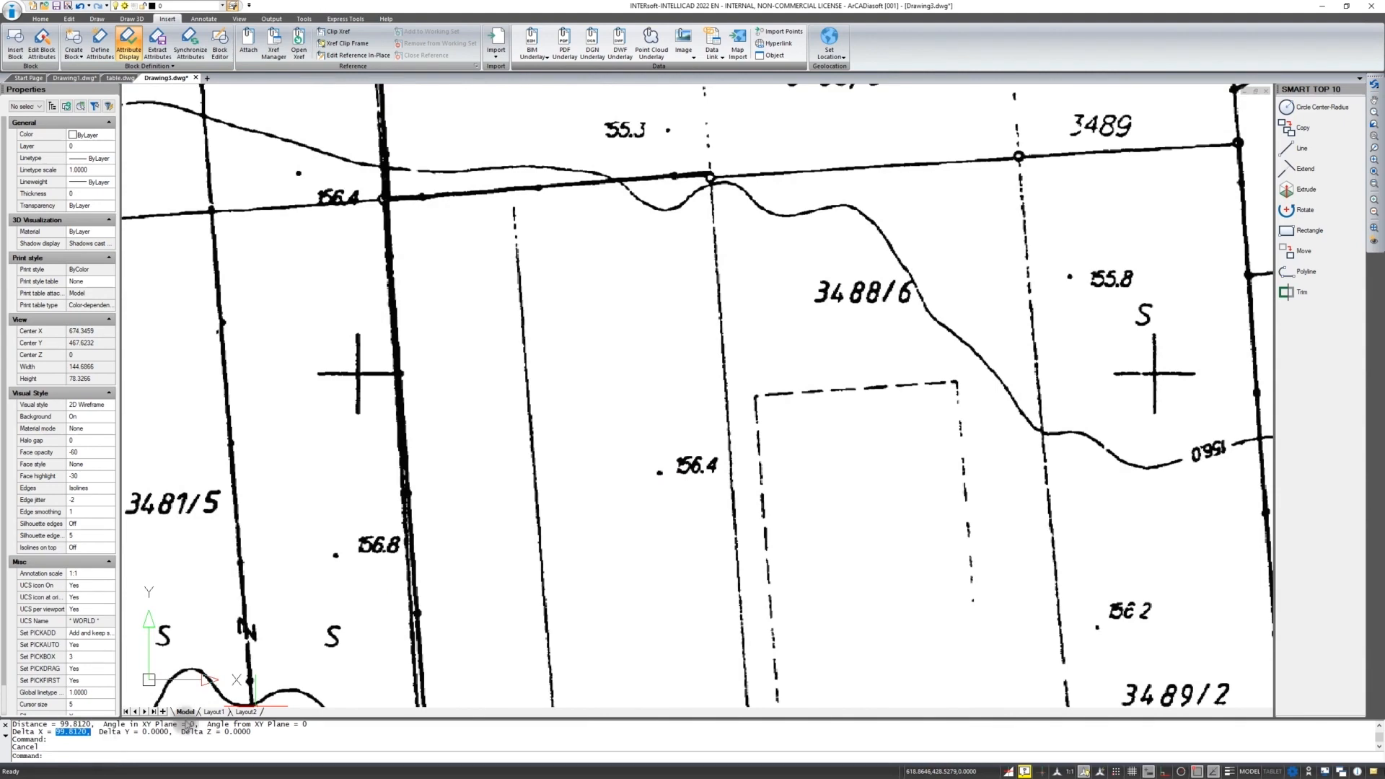
pyautogui.scroll(-10, 662, 350)
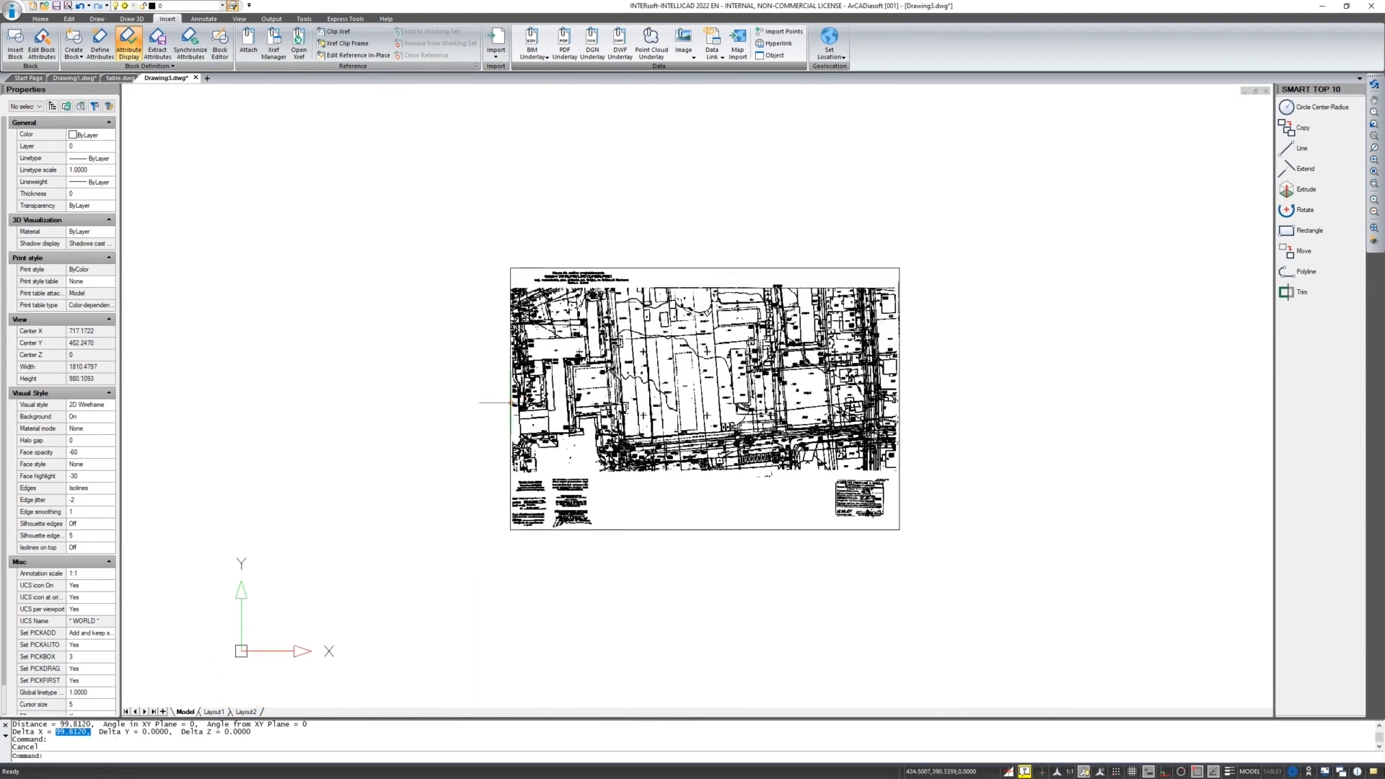
pyautogui.click(511, 404)
pyautogui.rightClick(510, 406)
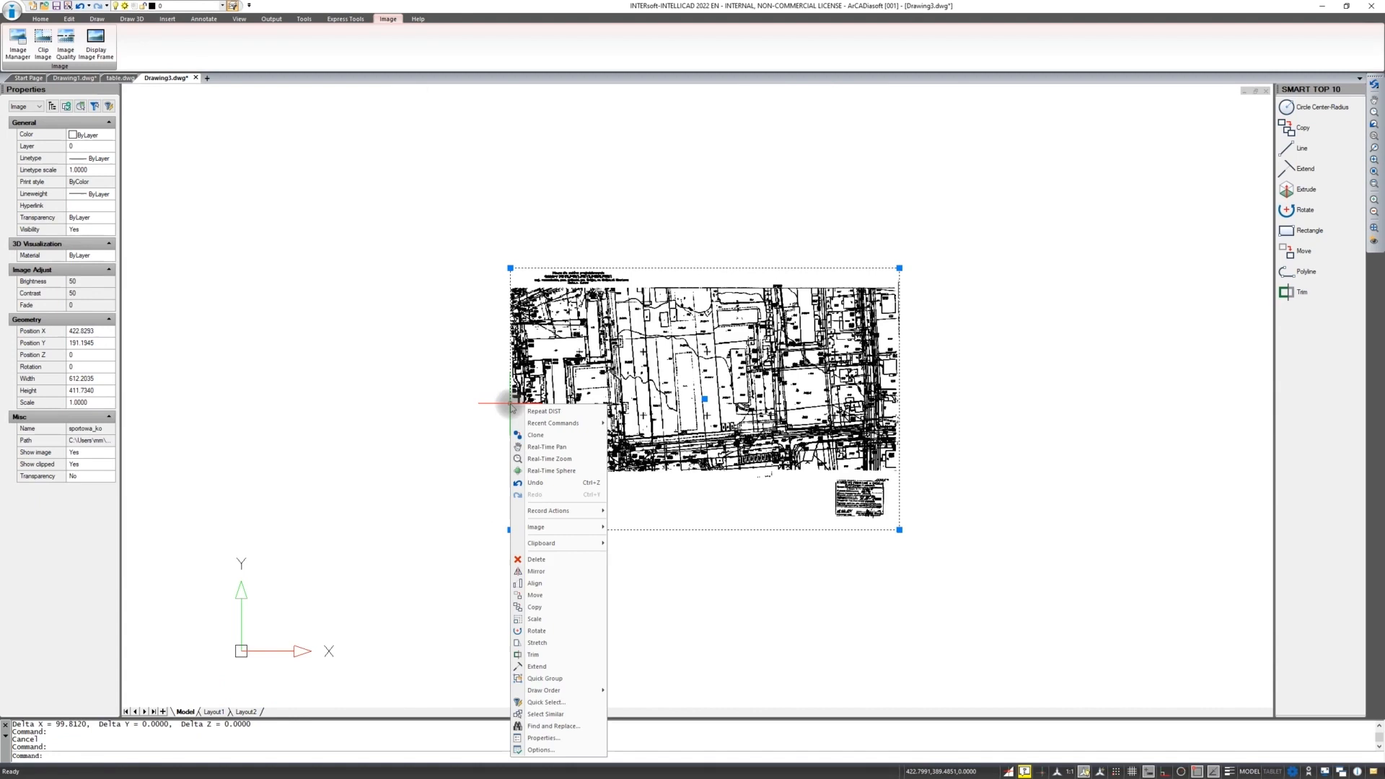
pyautogui.click(535, 620)
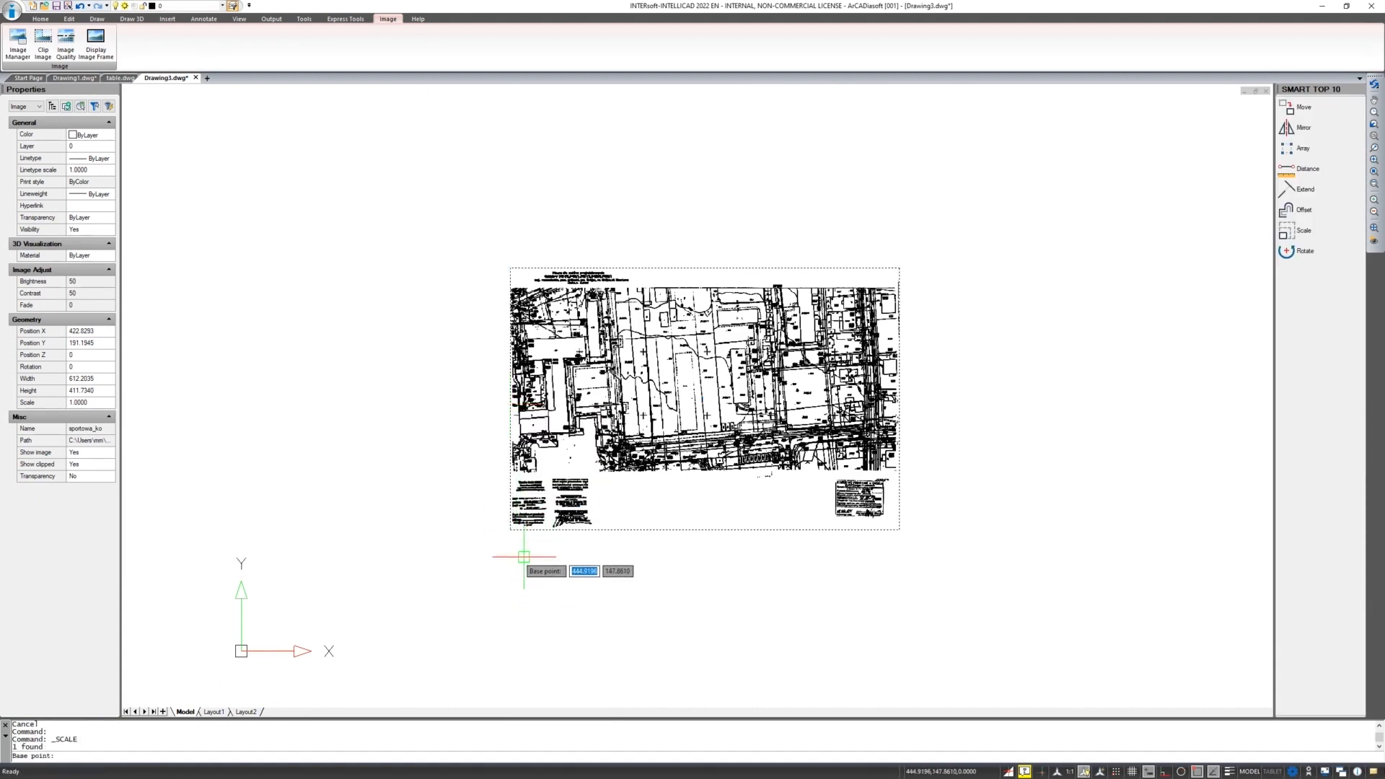
pyautogui.press('Escape')
# Draw a horizontal line about 99.9 units long with ortho on between the centres of the neighbouring grid crosses either side of plot 3488/6
pyautogui.scroll(3, 585, 521)
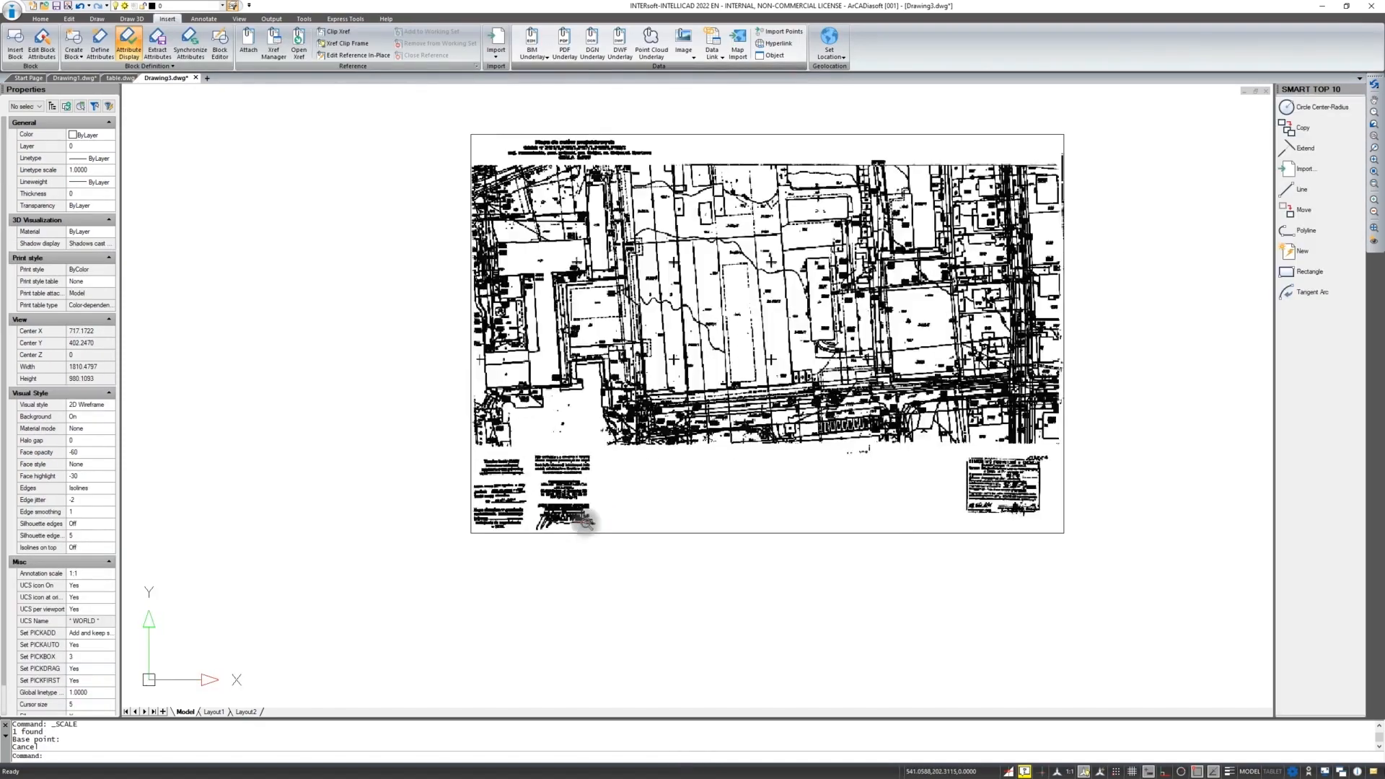
pyautogui.scroll(5, 762, 233)
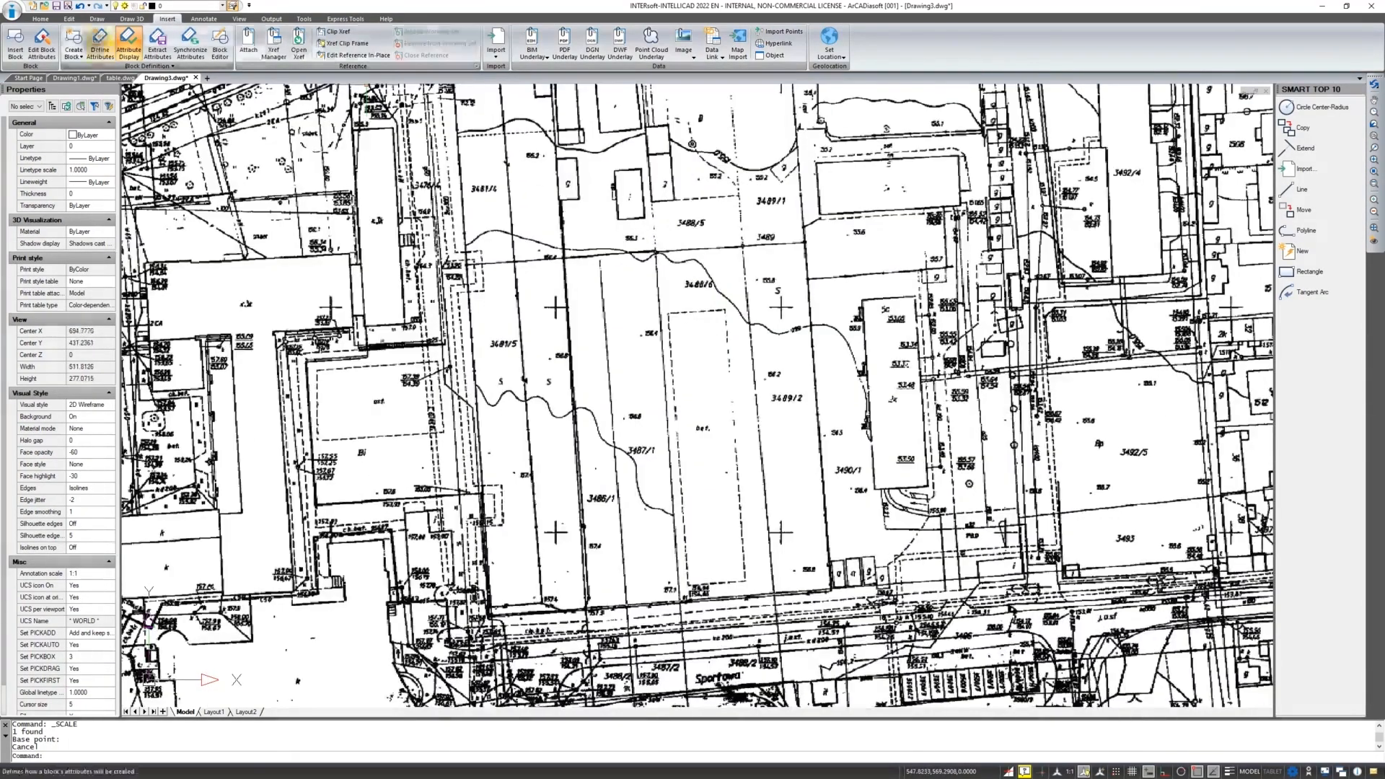
pyautogui.click(70, 19)
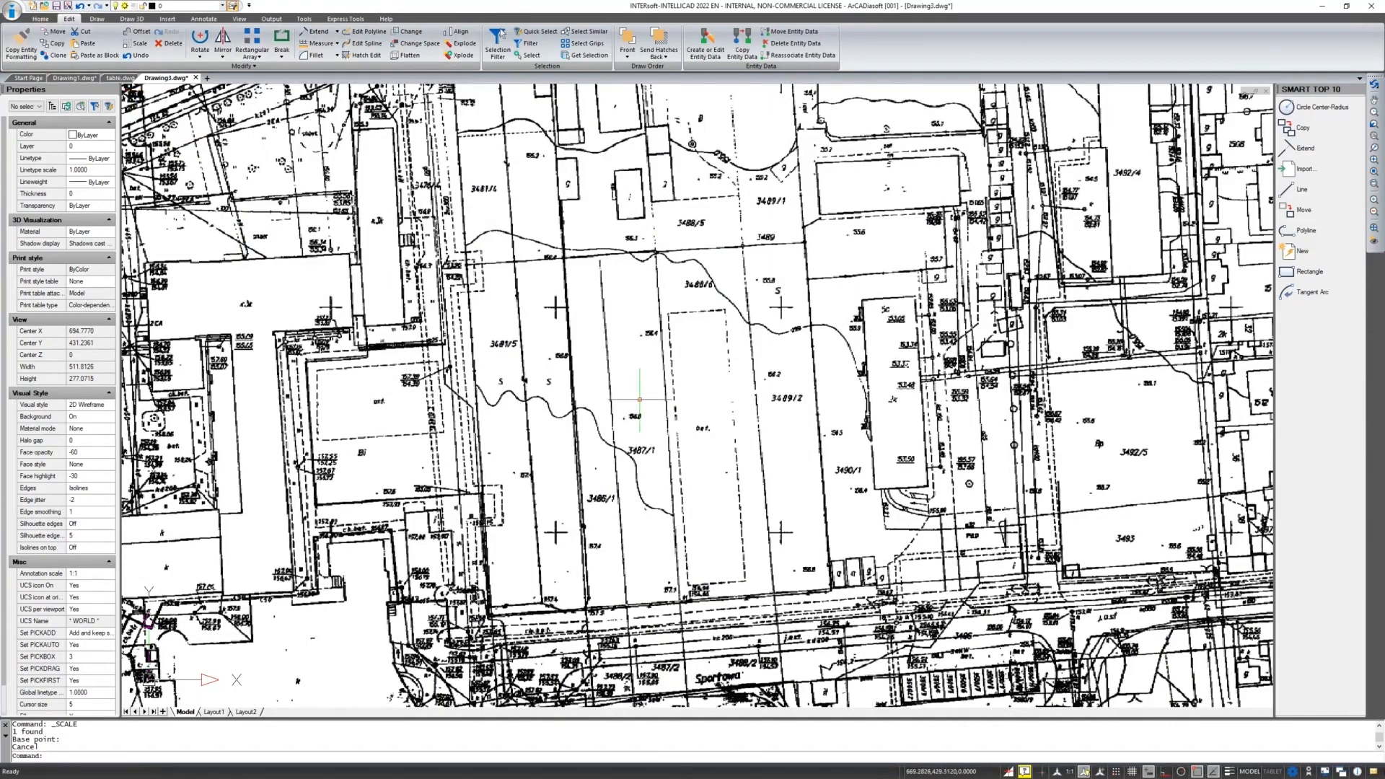
pyautogui.write('L')
pyautogui.press('Return')
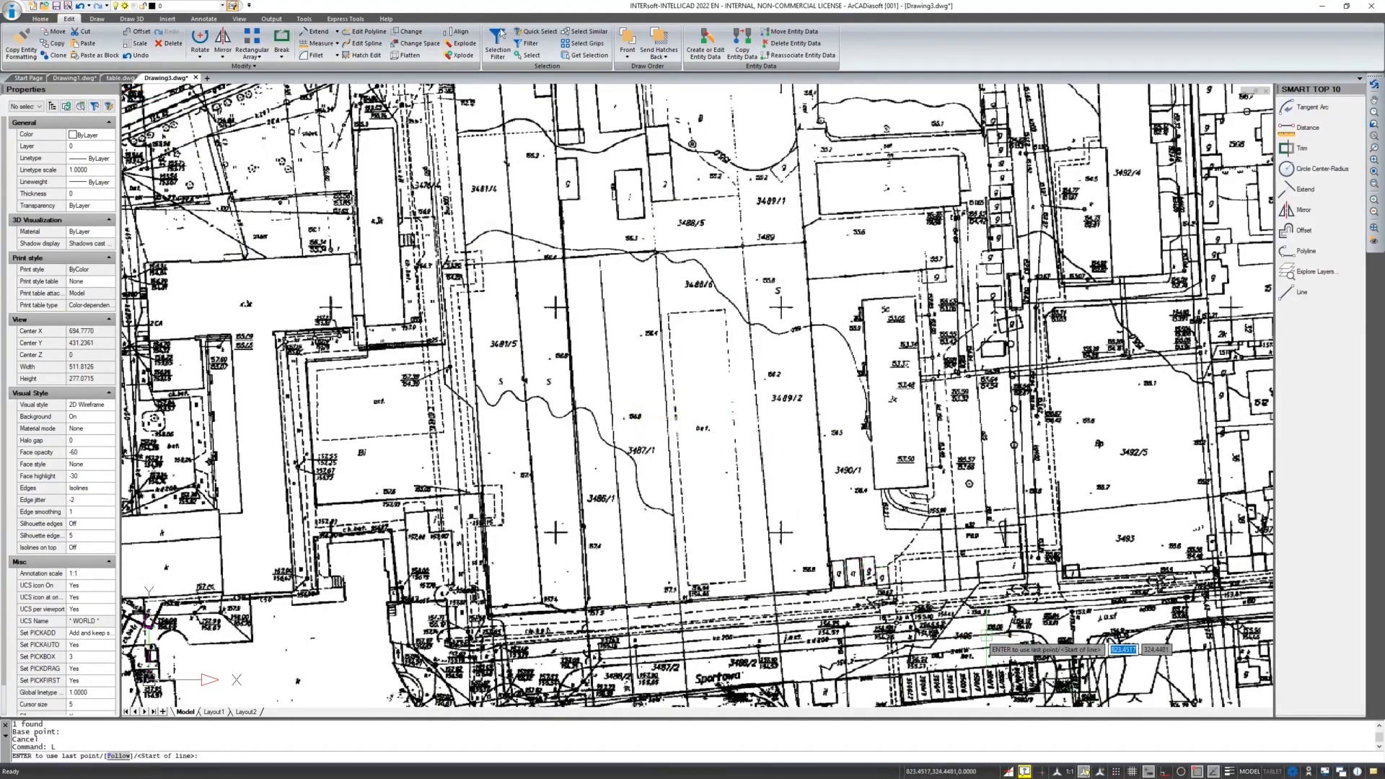
pyautogui.scroll(5, 598, 297)
pyautogui.press('F8')
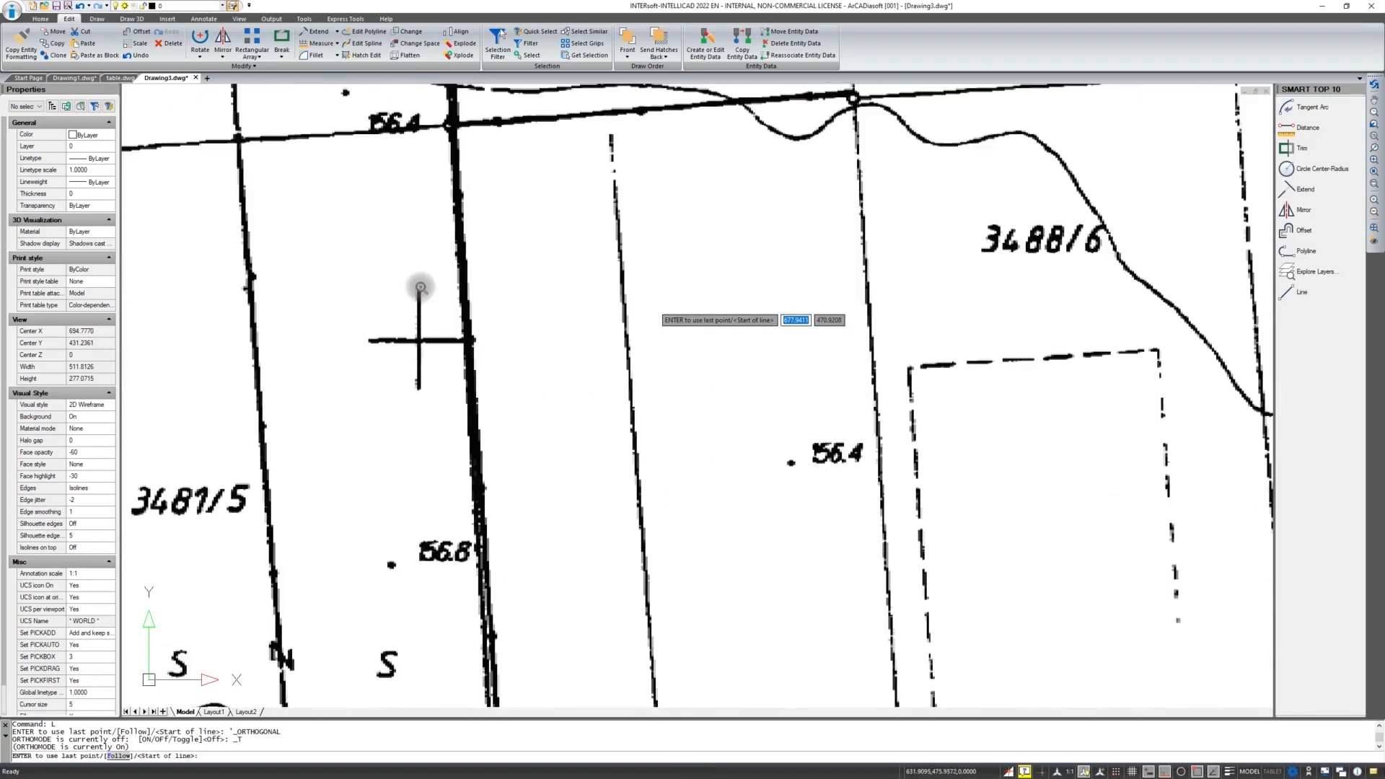
pyautogui.click(418, 339)
pyautogui.scroll(-3, 418, 340)
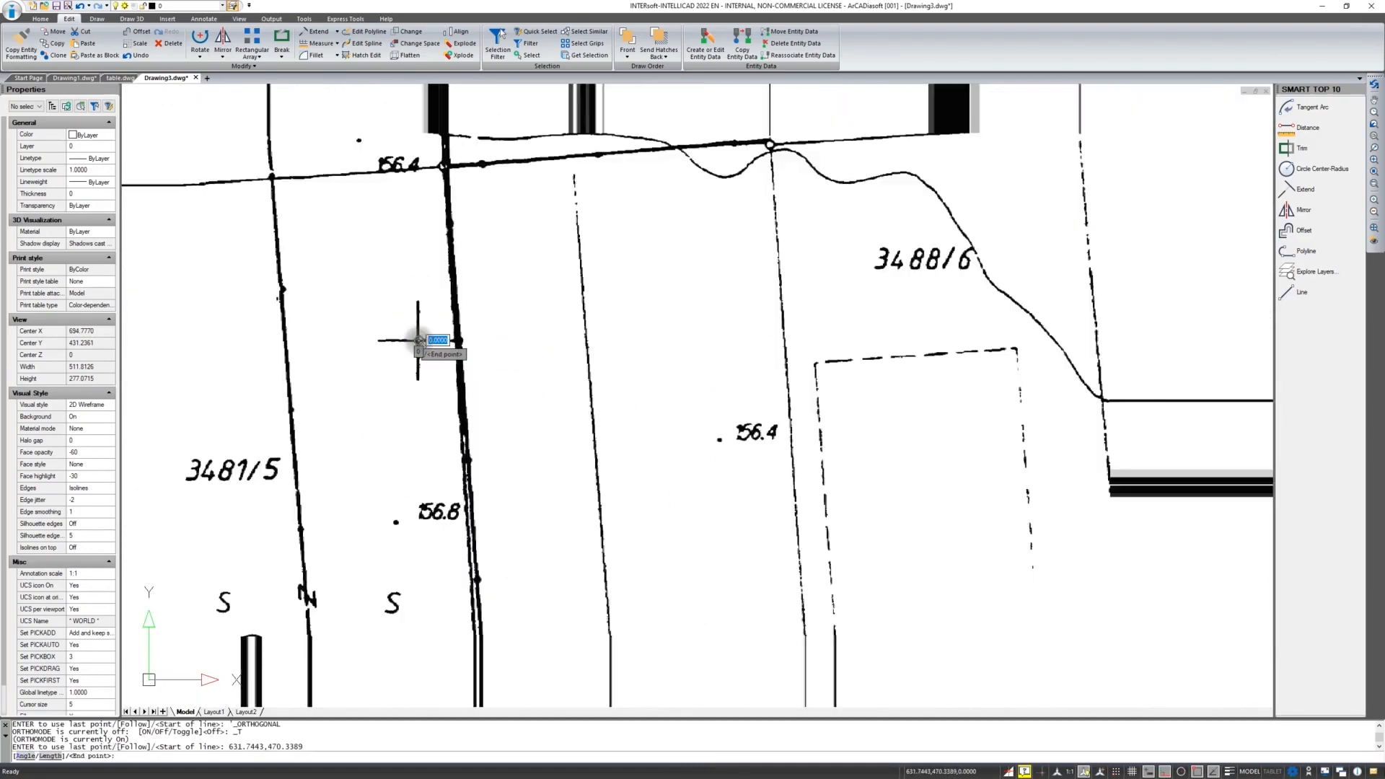
pyautogui.moveTo(793, 340); pyautogui.dragTo(598, 351, button='middle')
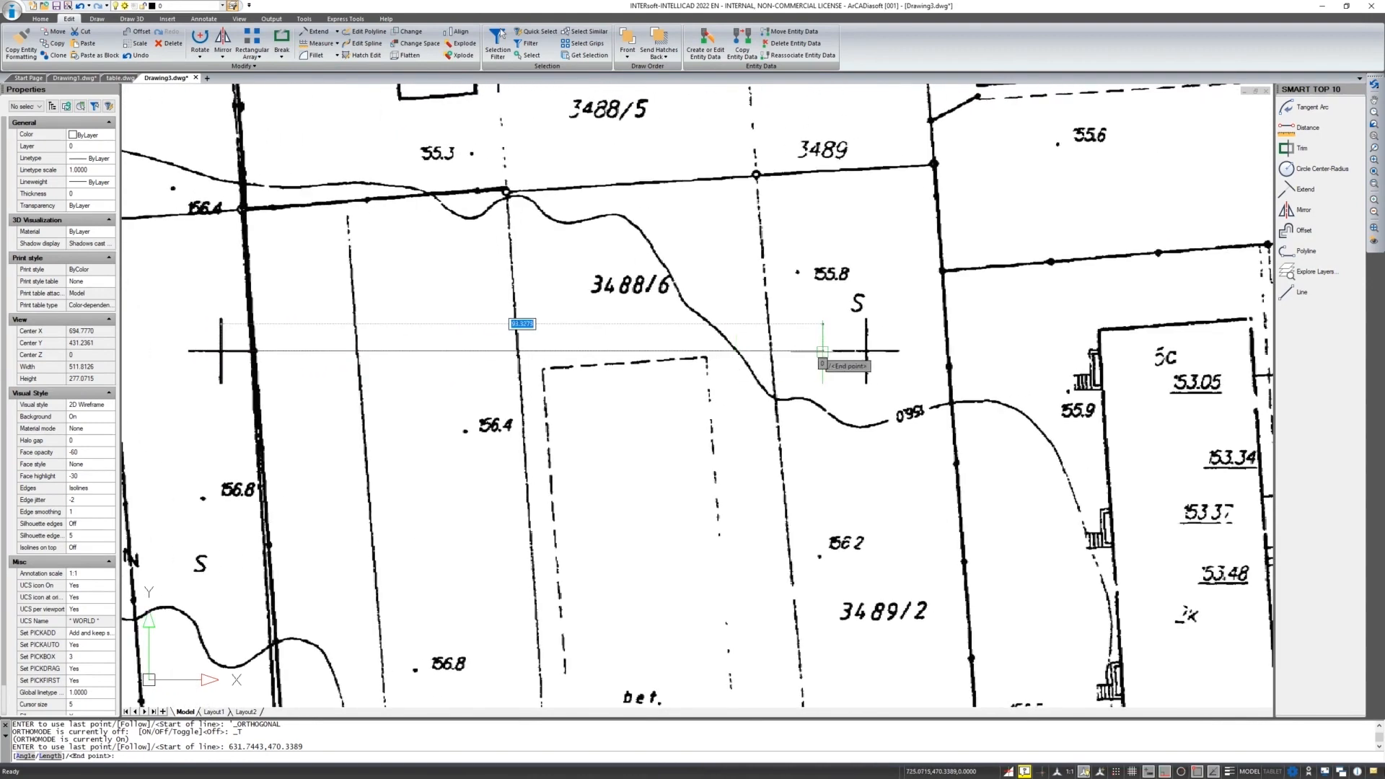
pyautogui.scroll(4, 863, 354)
pyautogui.scroll(3, 863, 355)
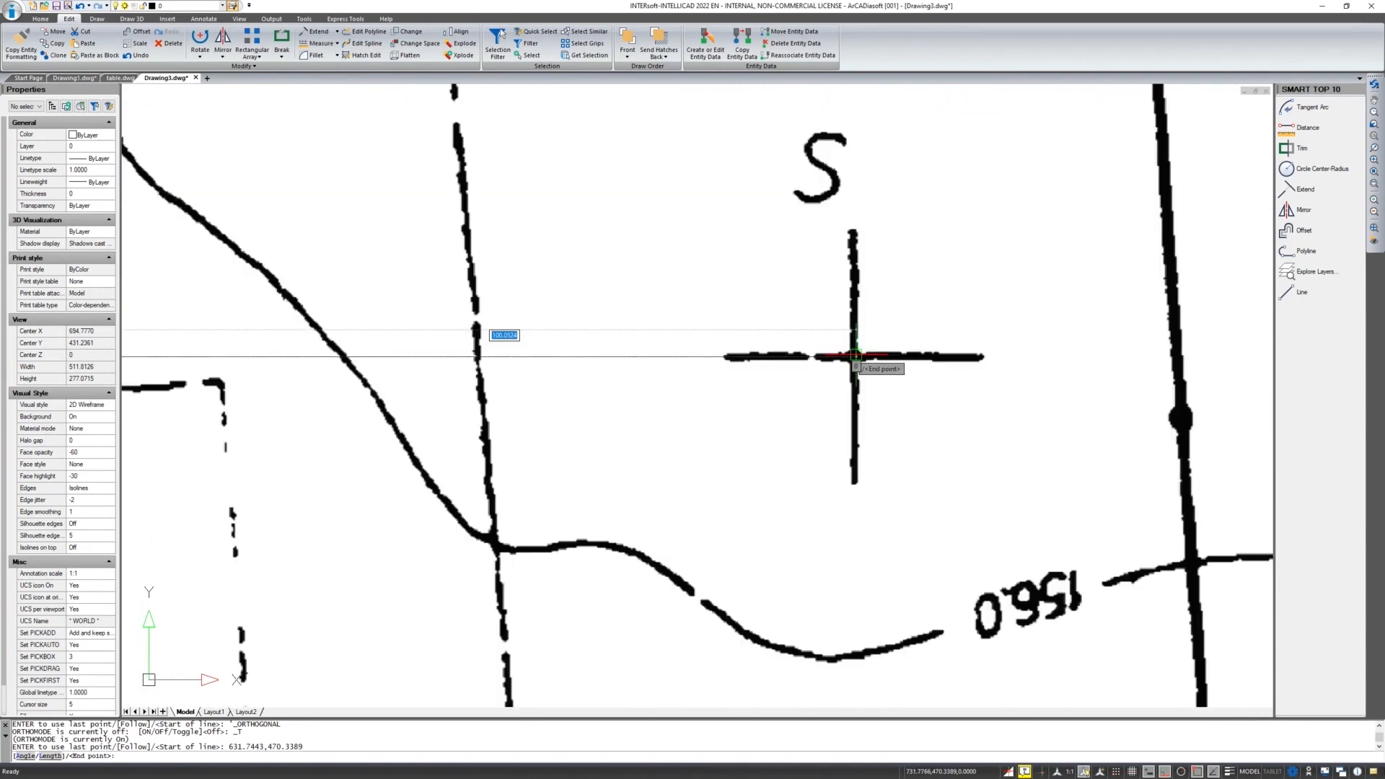
pyautogui.click(853, 357)
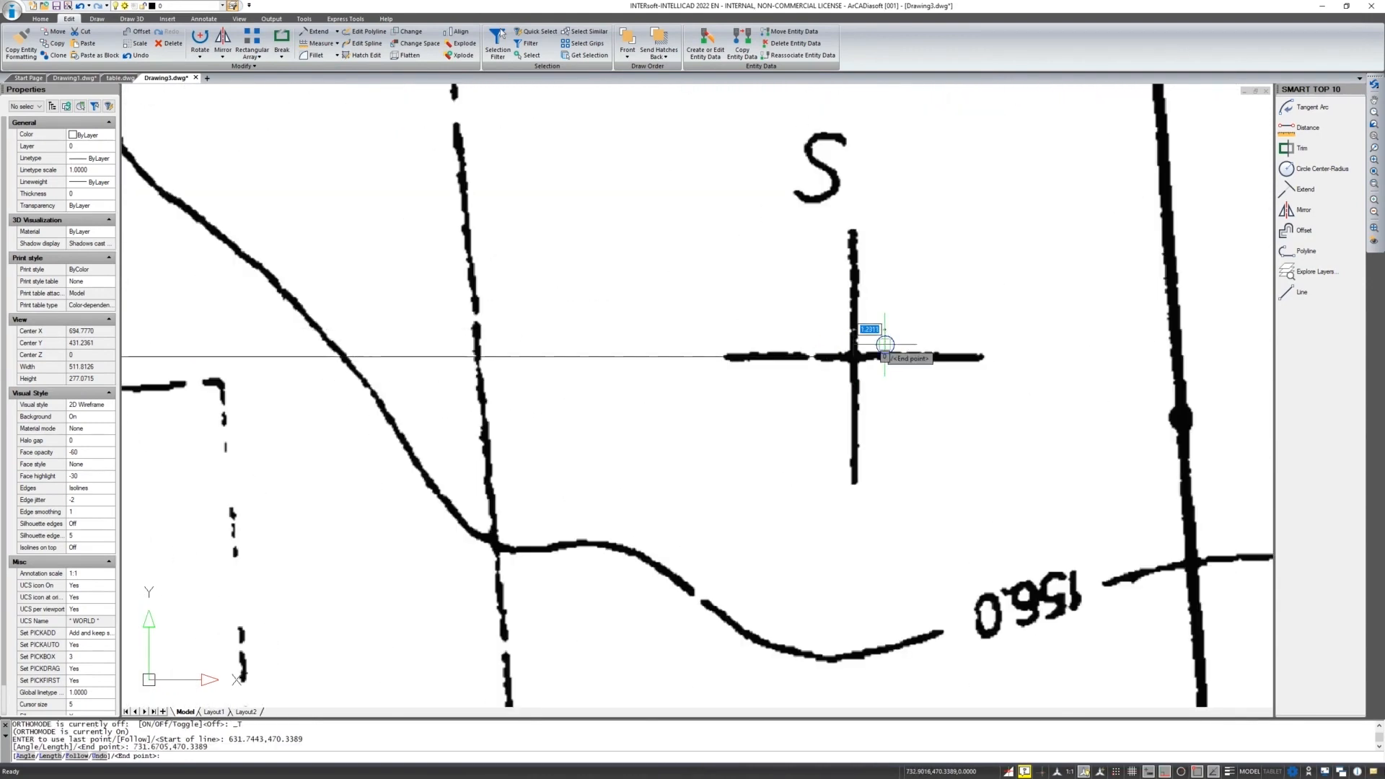
pyautogui.press('Return')
pyautogui.scroll(-5, 839, 327)
pyautogui.scroll(-12, 839, 338)
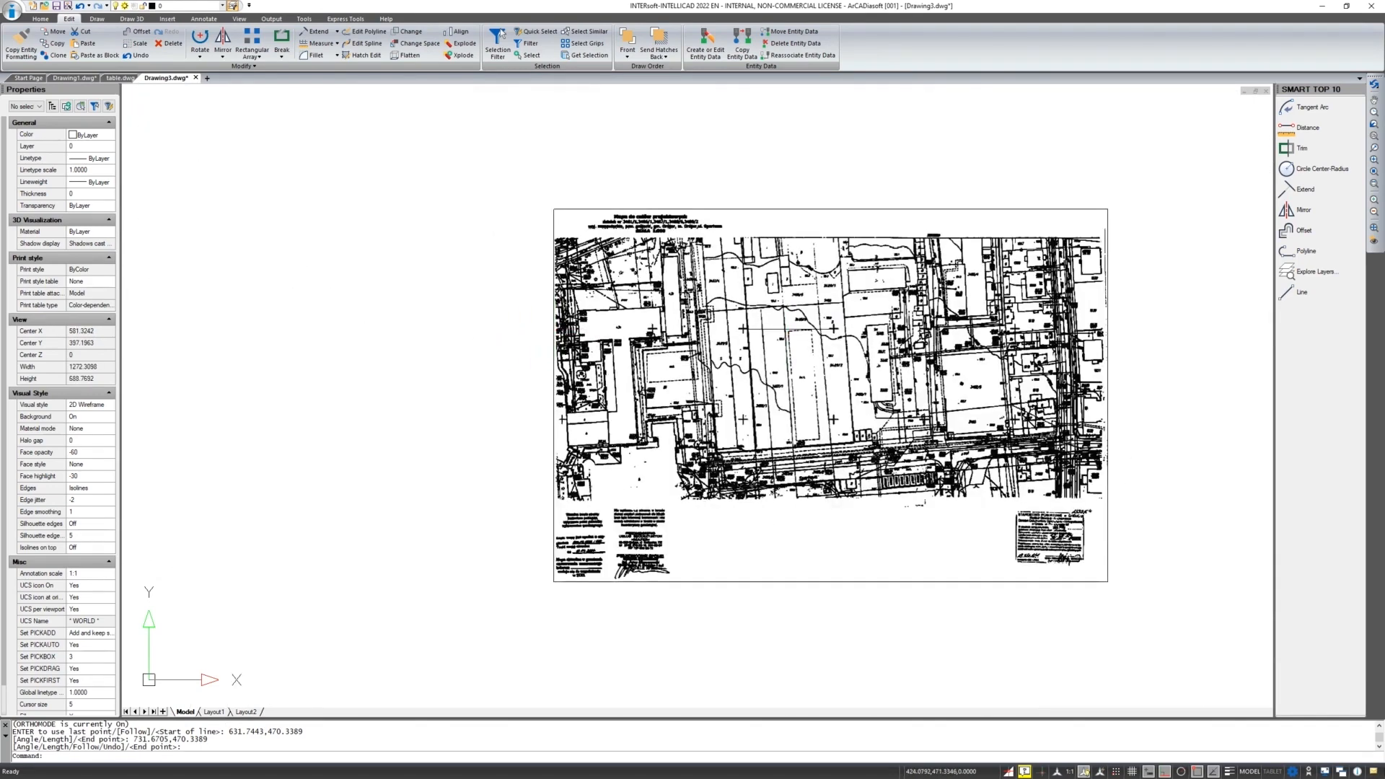
pyautogui.click(554, 333)
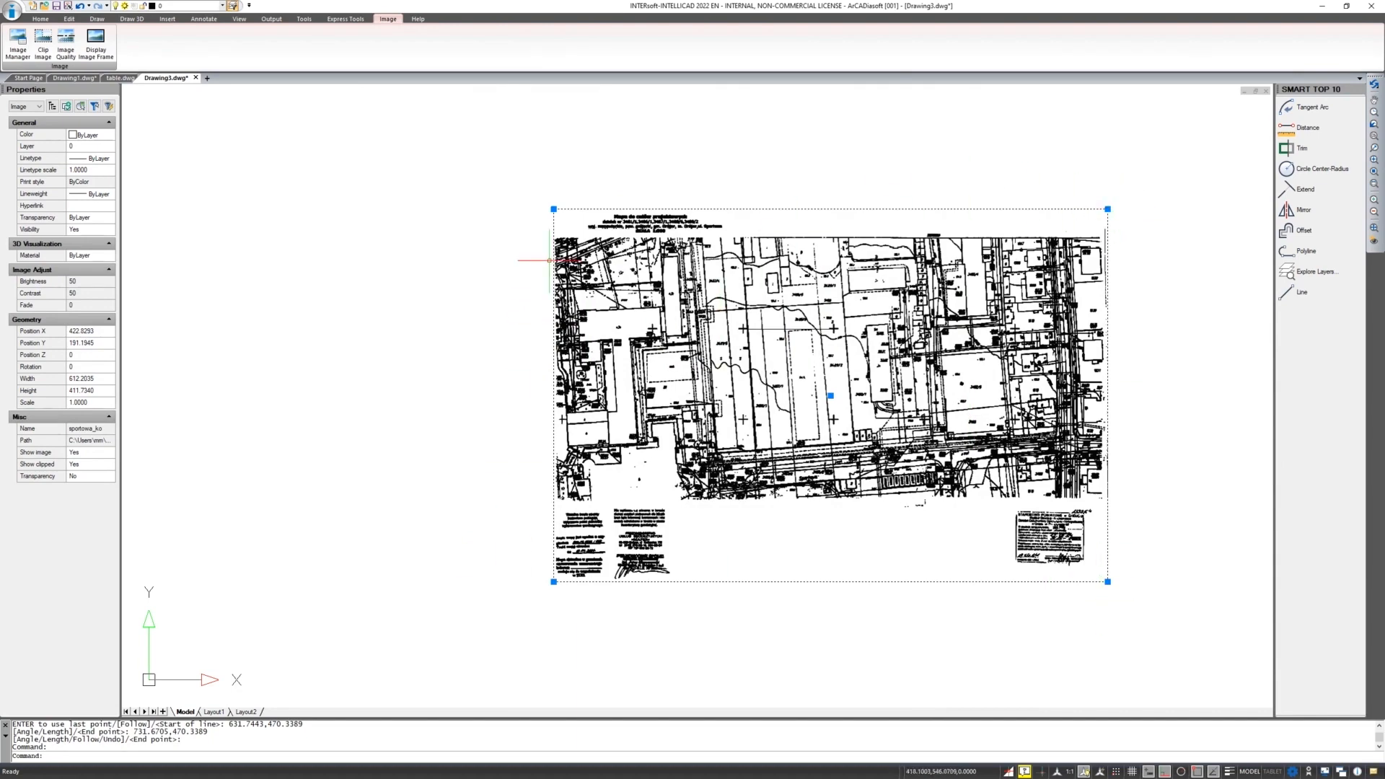
pyautogui.moveTo(808, 326); pyautogui.dragTo(750, 307, button='middle')
pyautogui.press('Escape')
pyautogui.press('Escape')
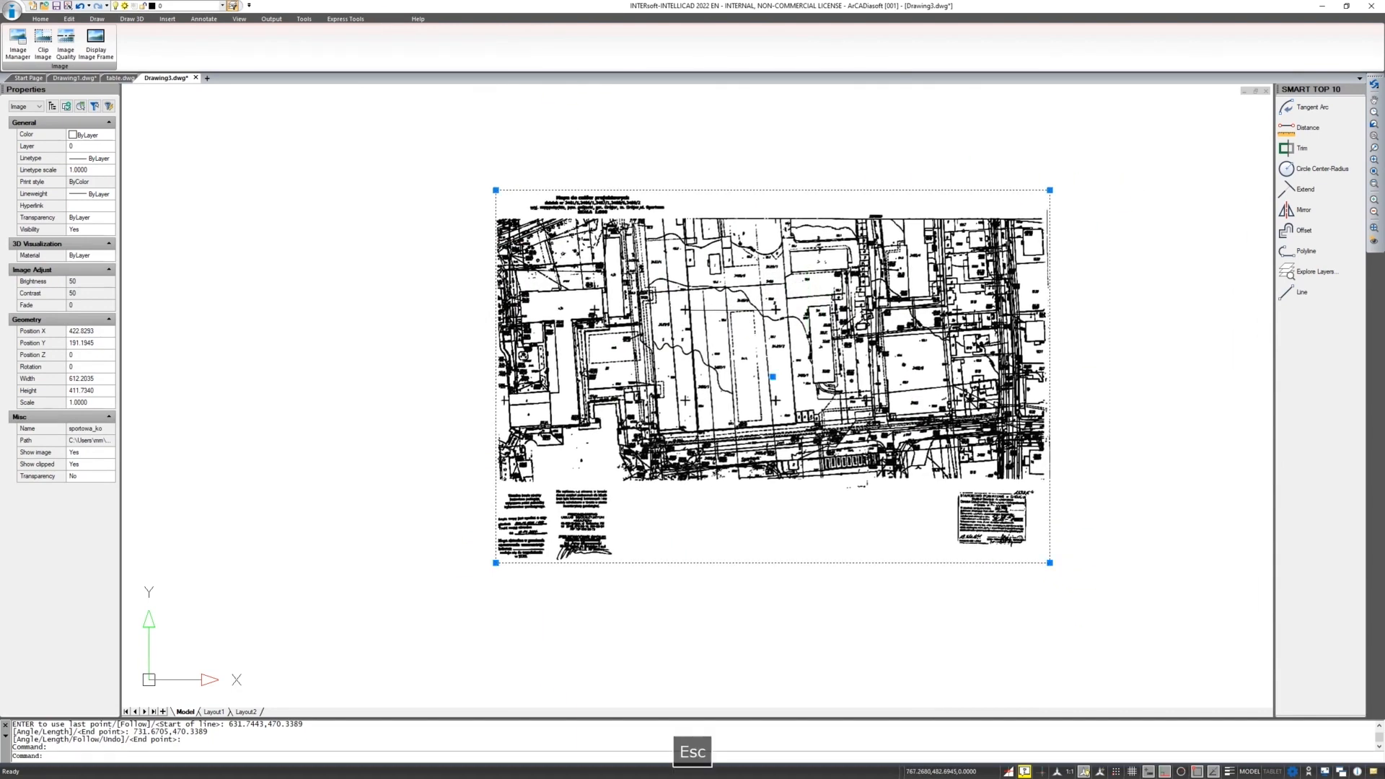
# Draw a horizontal reference line 50 units long in the empty space below the map image
pyautogui.scroll(4, 736, 342)
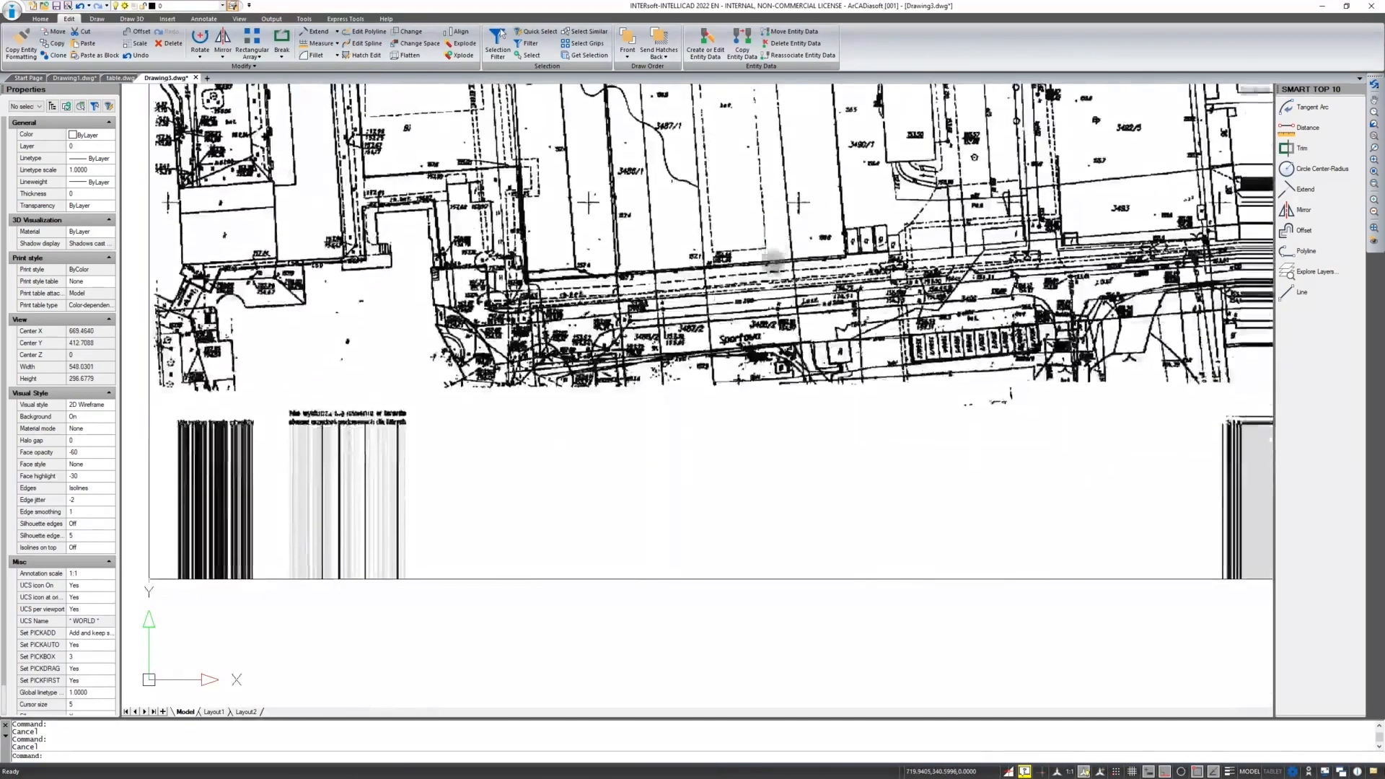
pyautogui.moveTo(754, 532); pyautogui.dragTo(748, 416, button='middle')
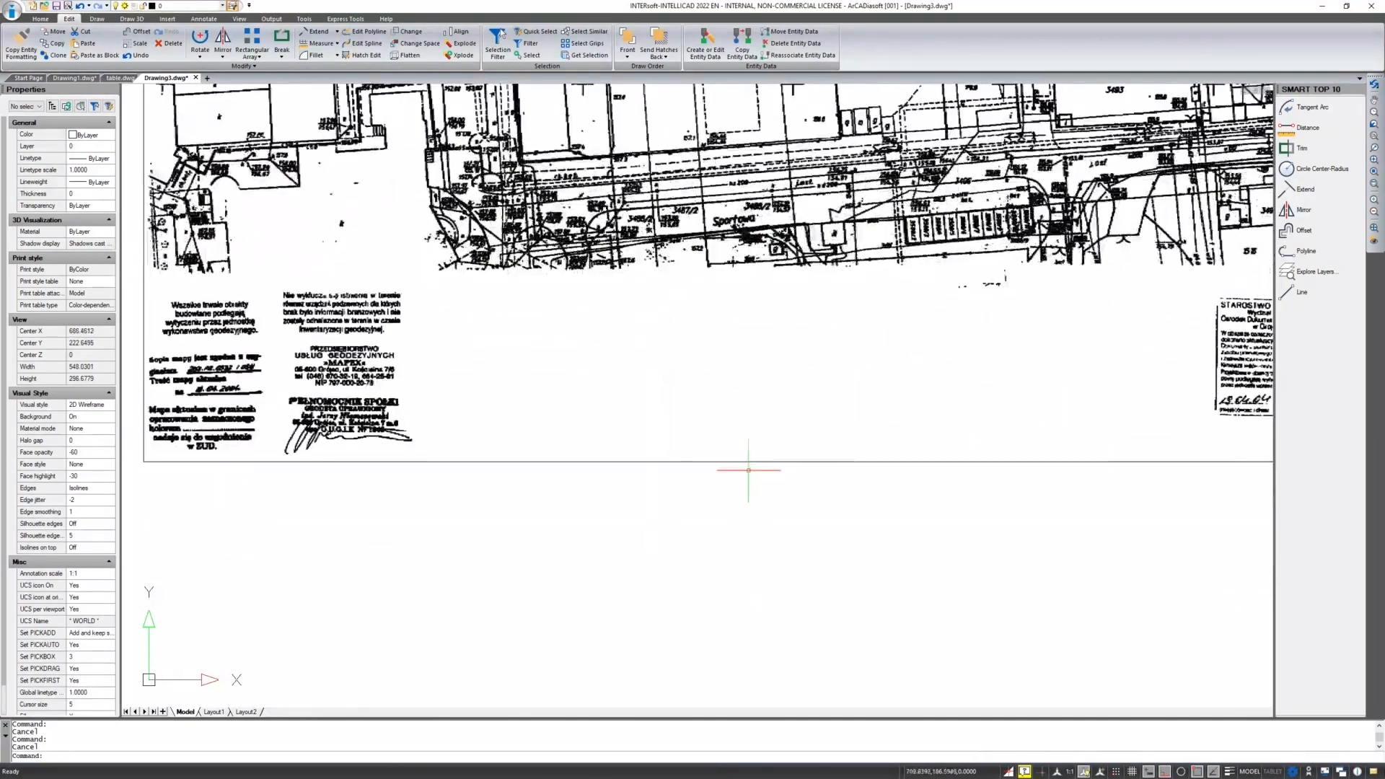
pyautogui.click(40, 19)
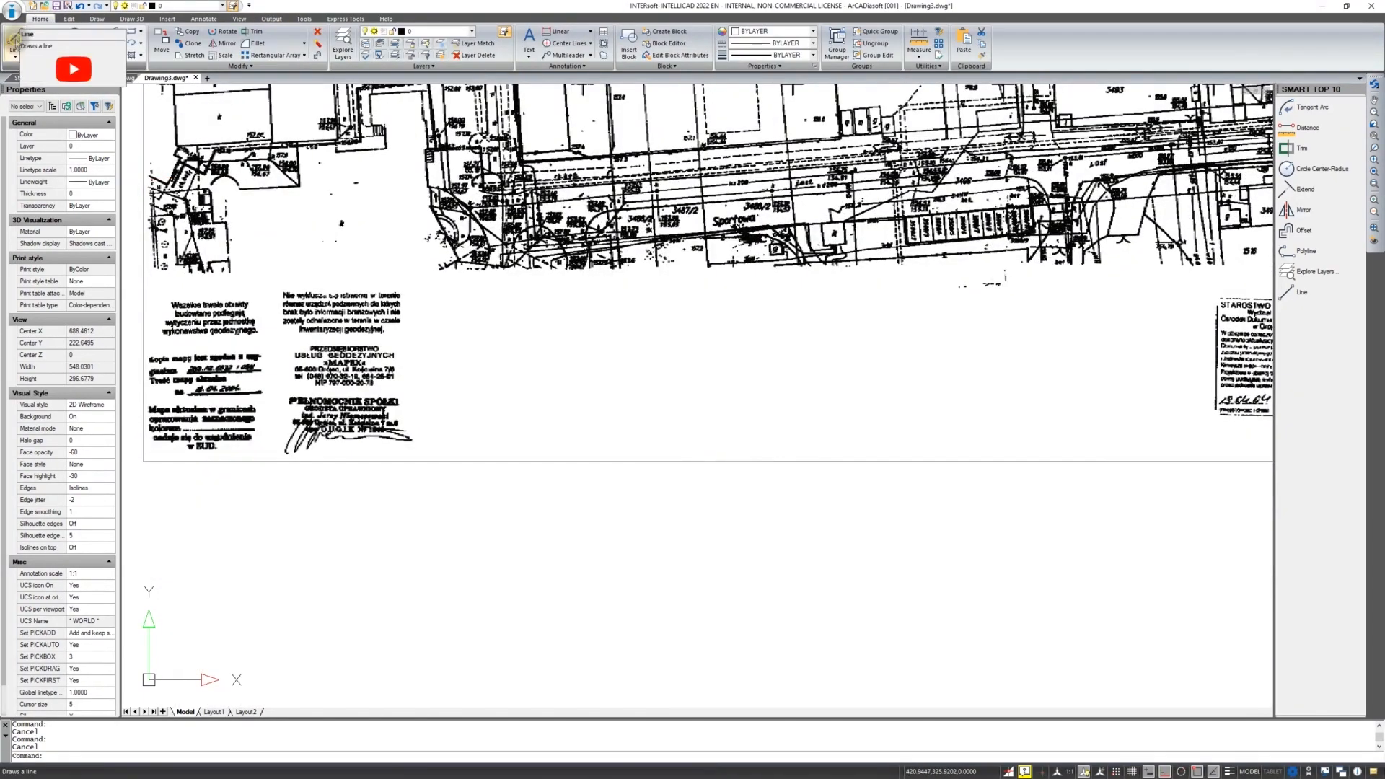
pyautogui.click(15, 40)
pyautogui.click(355, 566)
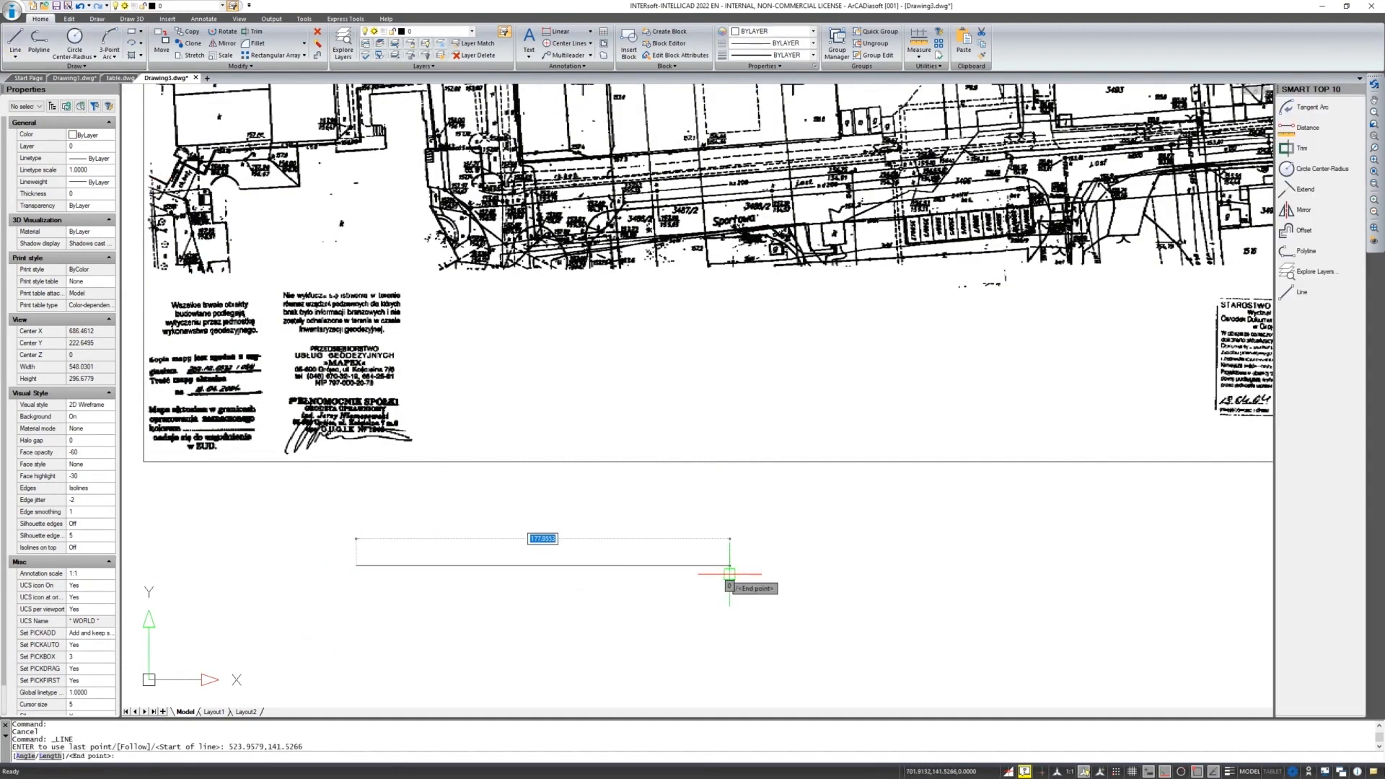
pyautogui.write('50')
pyautogui.press('Return')
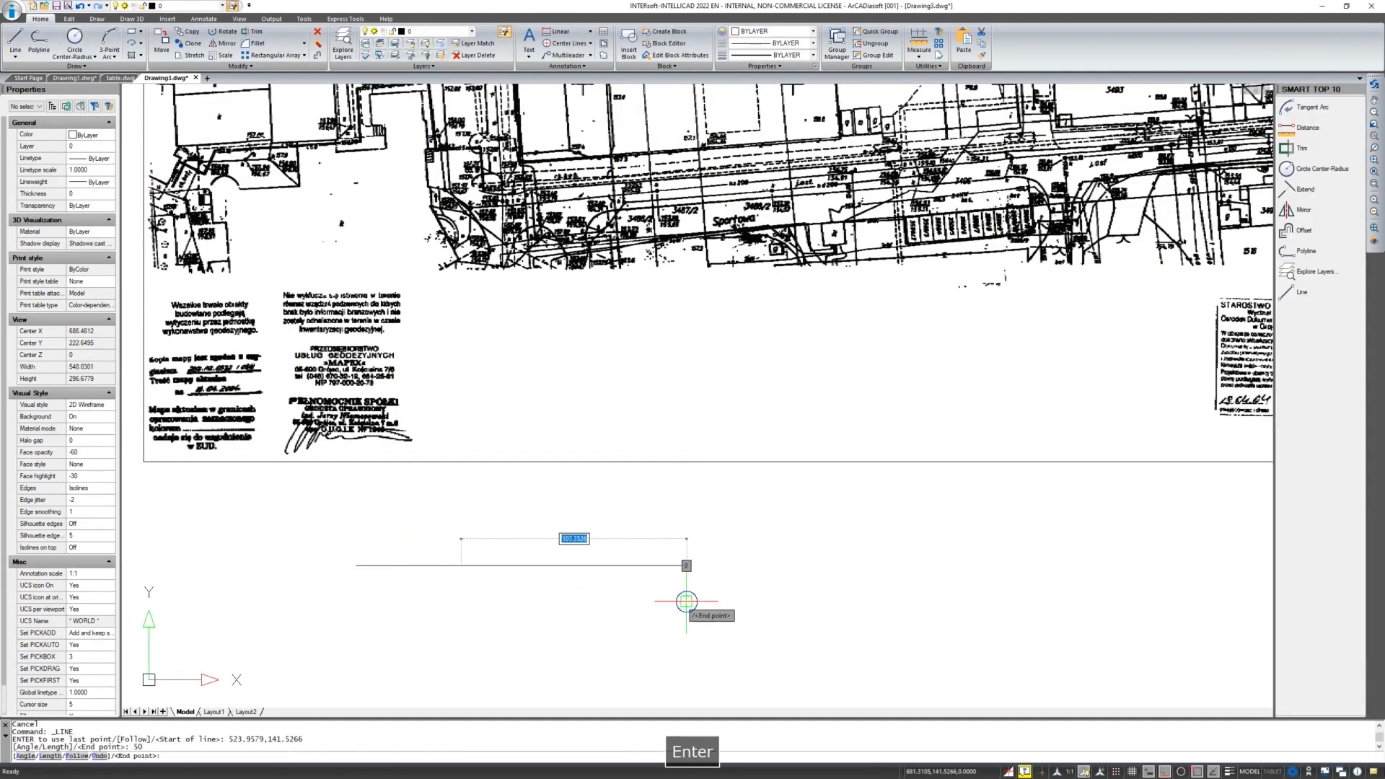
pyautogui.press('Return')
# Align the map image from the ends of the line between the crosses to the ends of the 50-unit line, scaling it to the alignment points
pyautogui.scroll(-9, 480, 613)
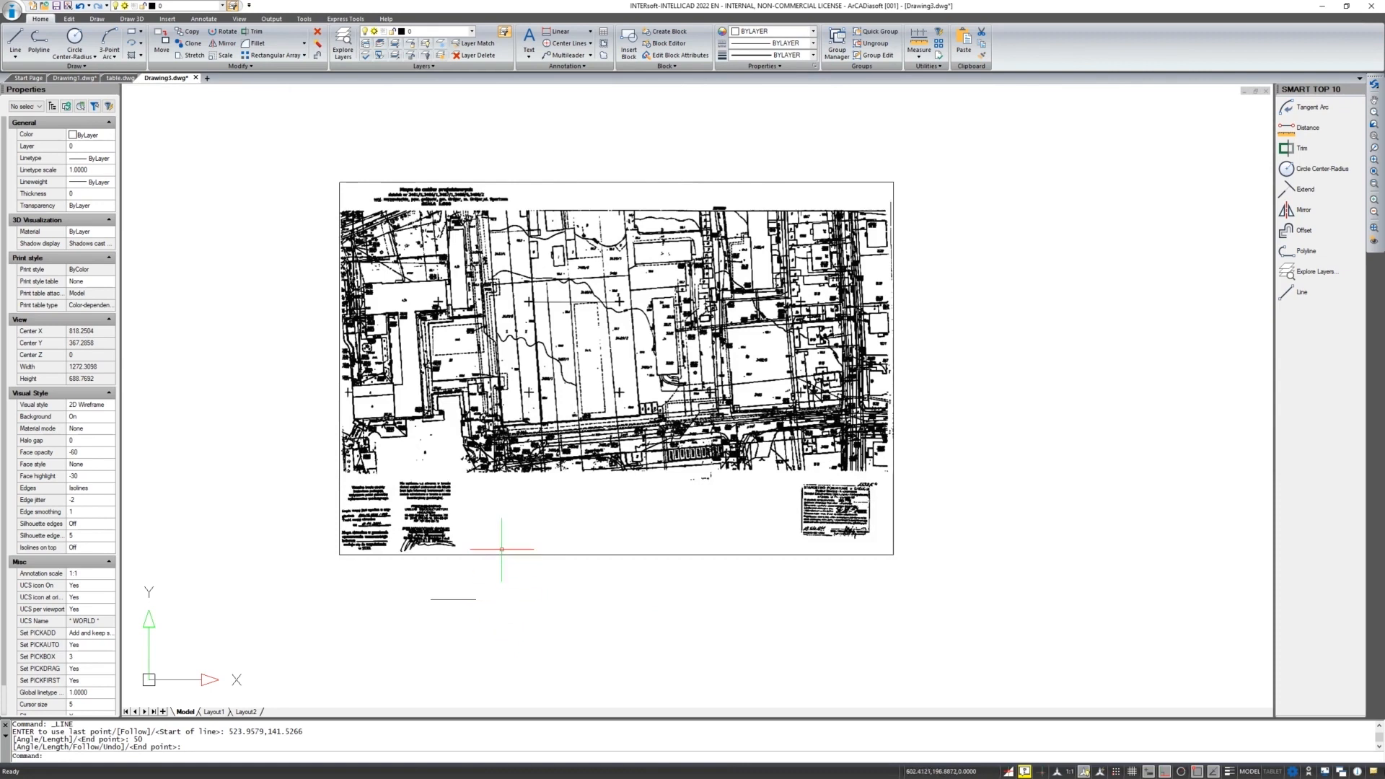
pyautogui.click(502, 554)
pyautogui.rightClick(495, 556)
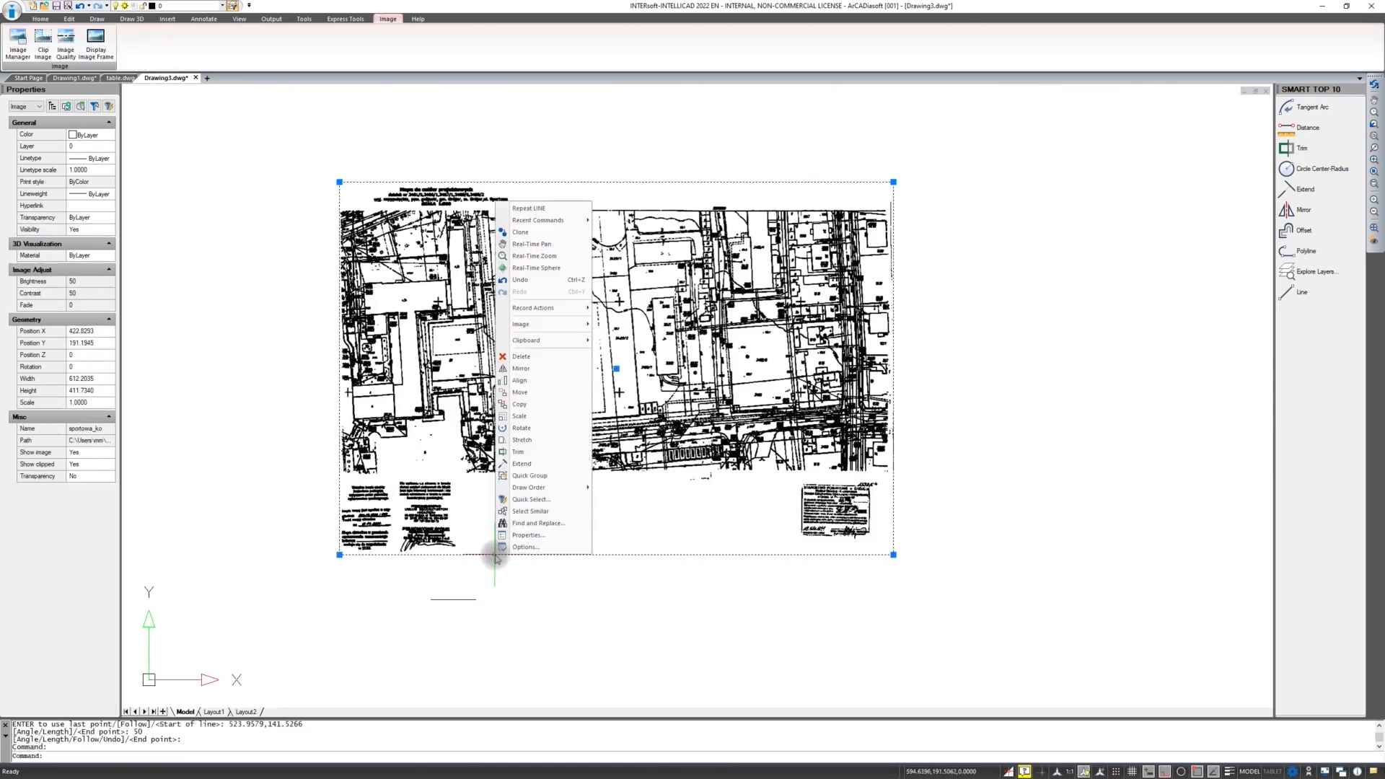
pyautogui.click(521, 382)
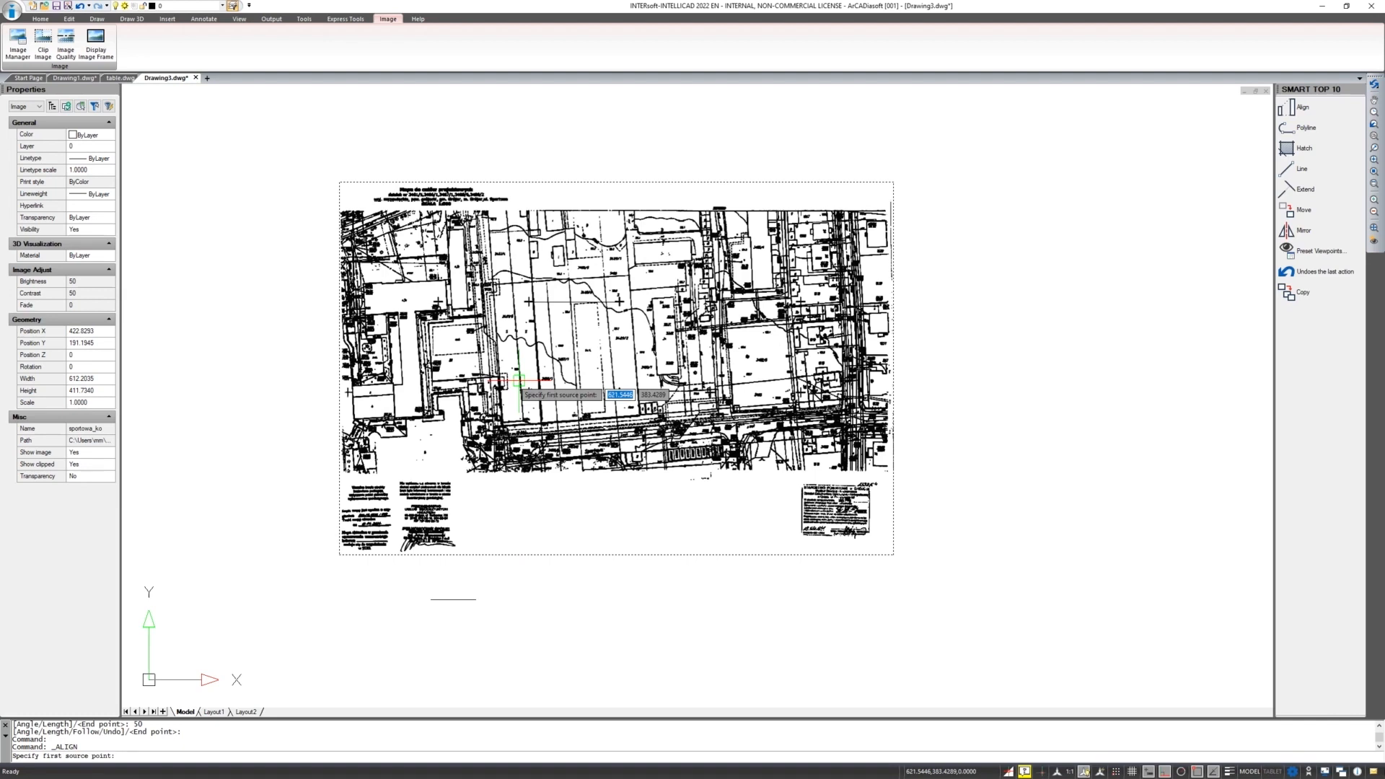
pyautogui.click(529, 302)
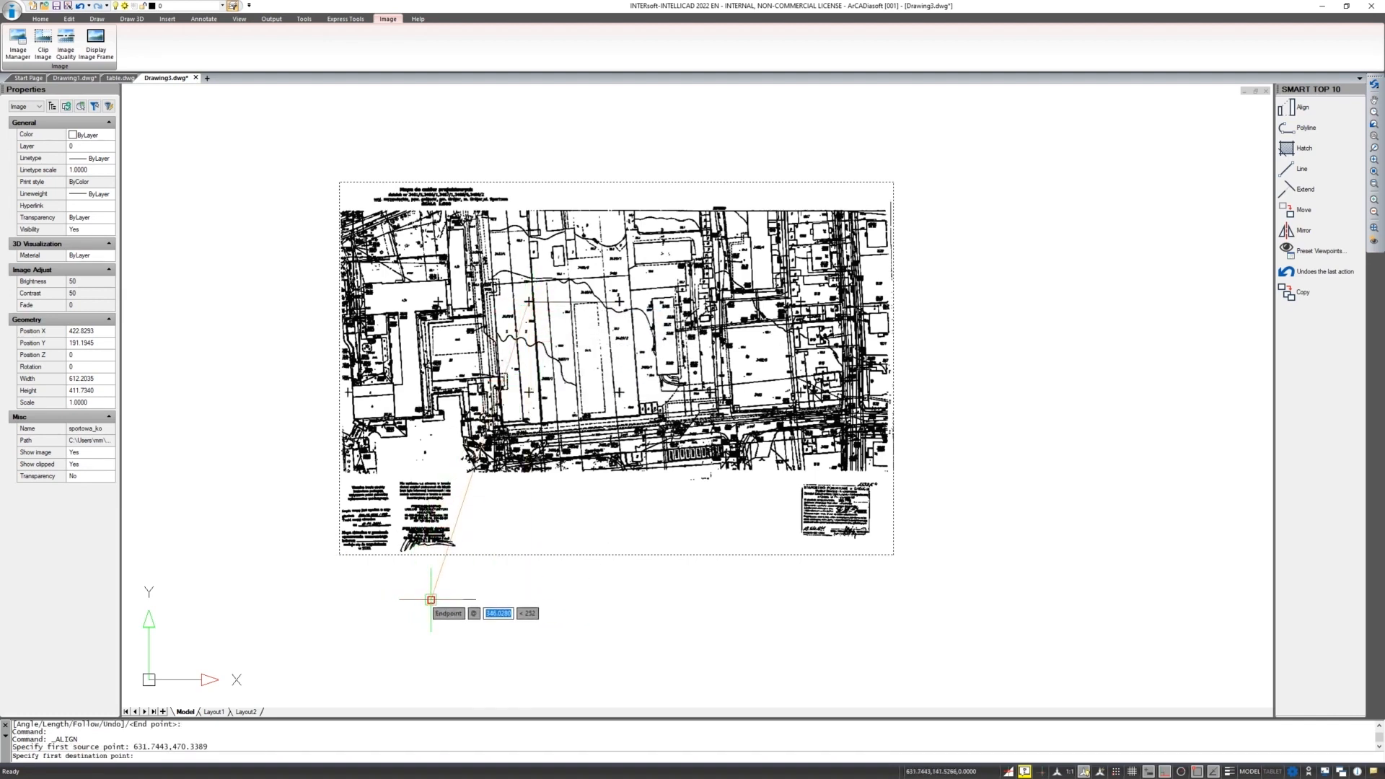
pyautogui.click(431, 599)
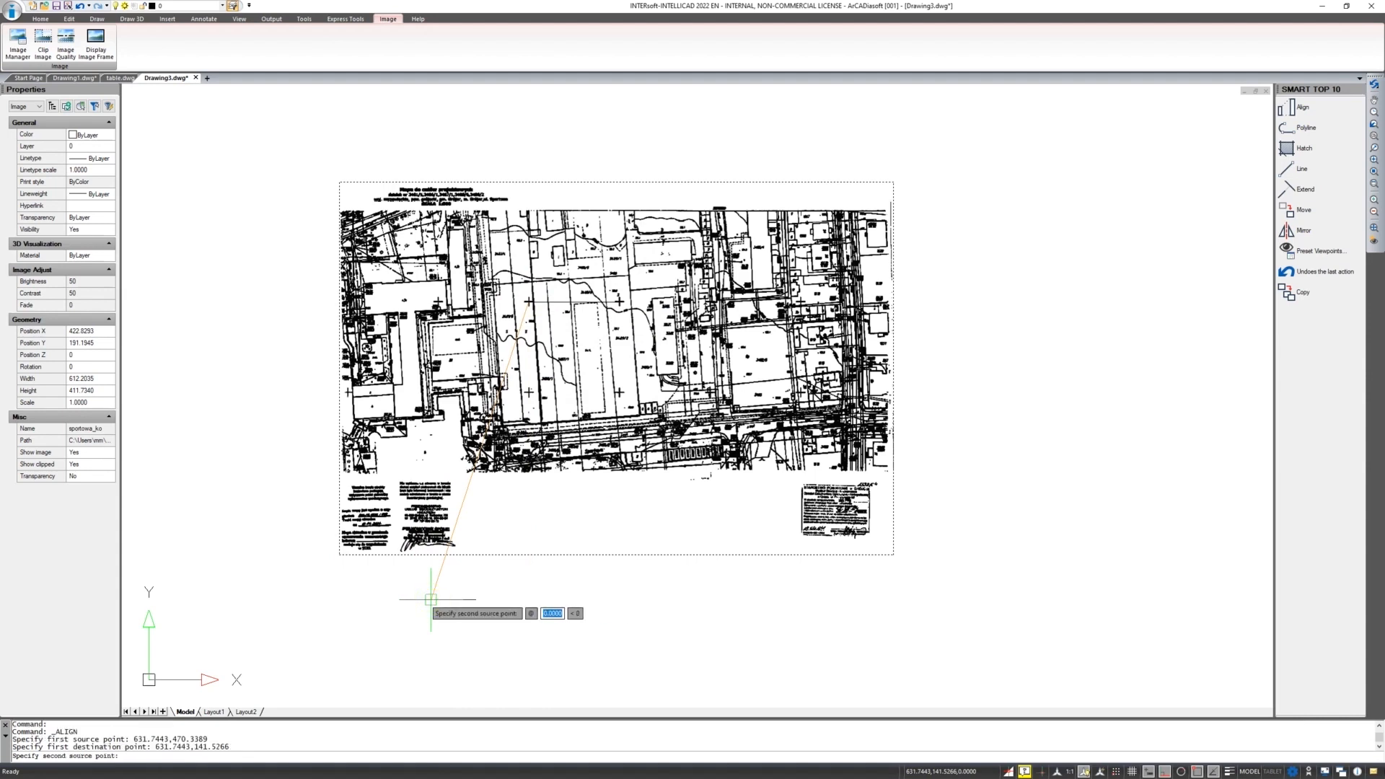
pyautogui.click(619, 302)
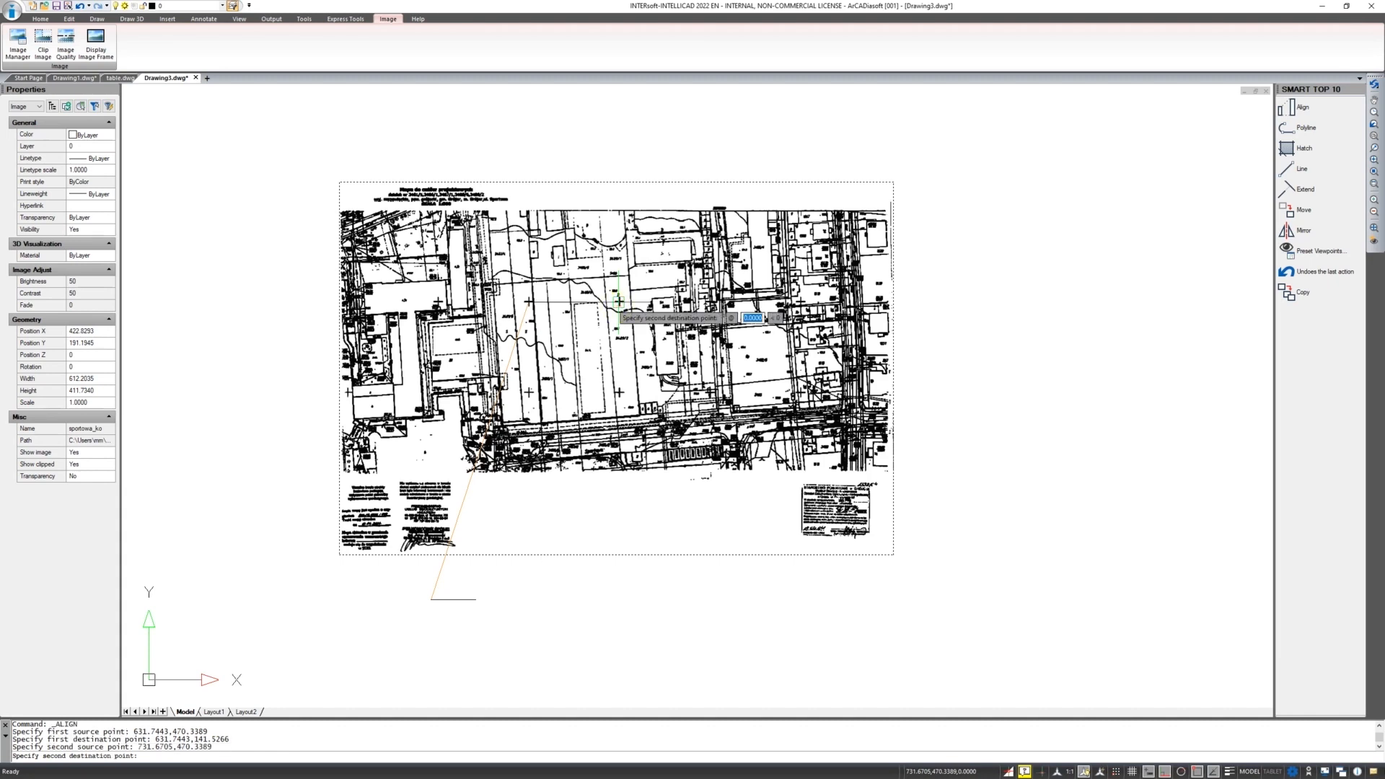
pyautogui.click(476, 599)
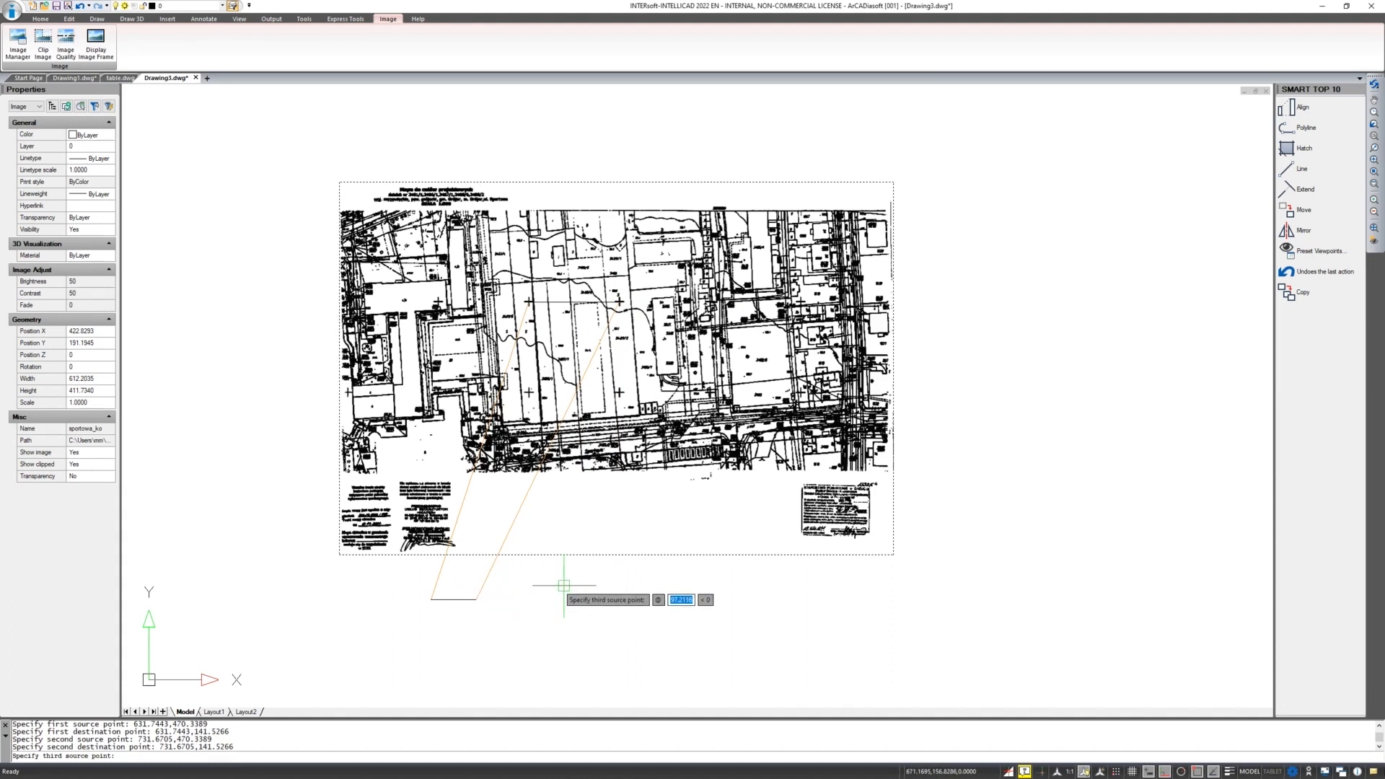
pyautogui.press('Return')
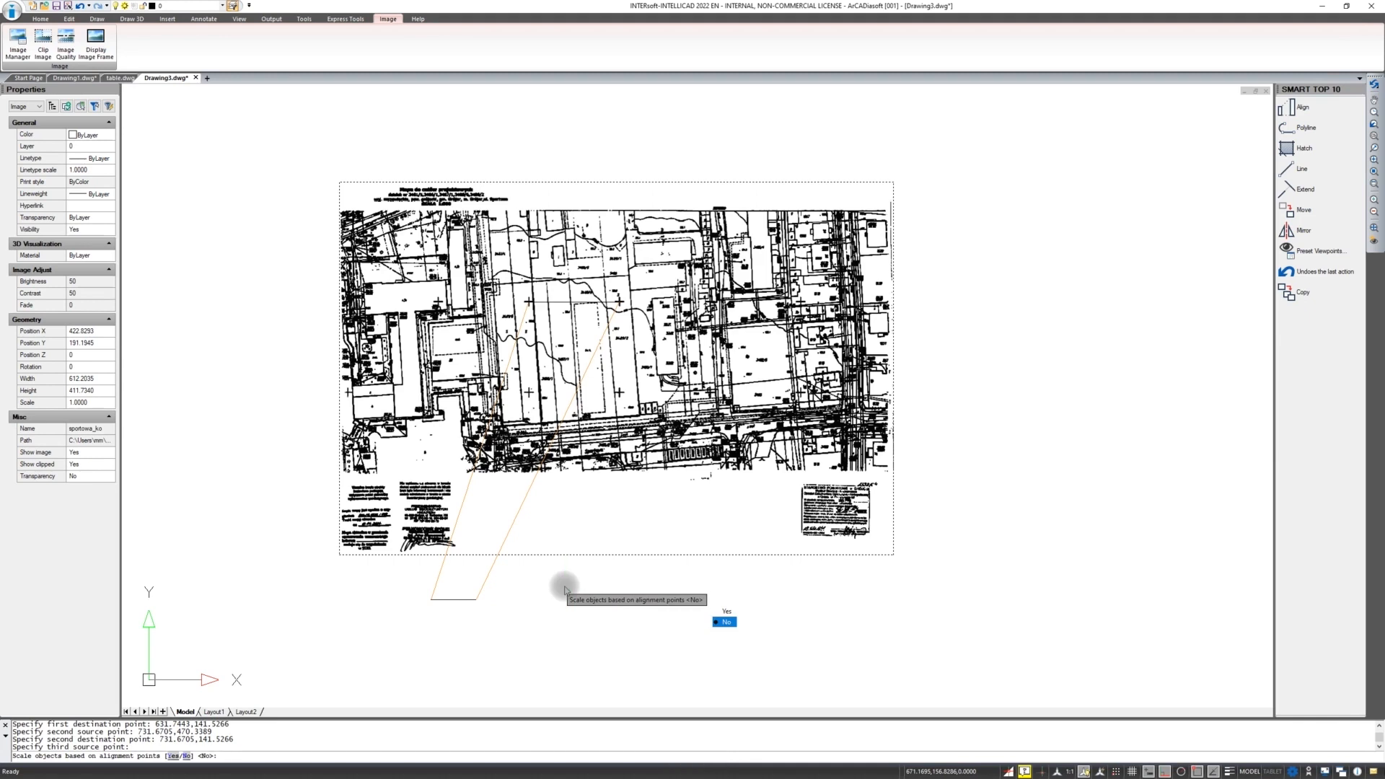
pyautogui.click(725, 612)
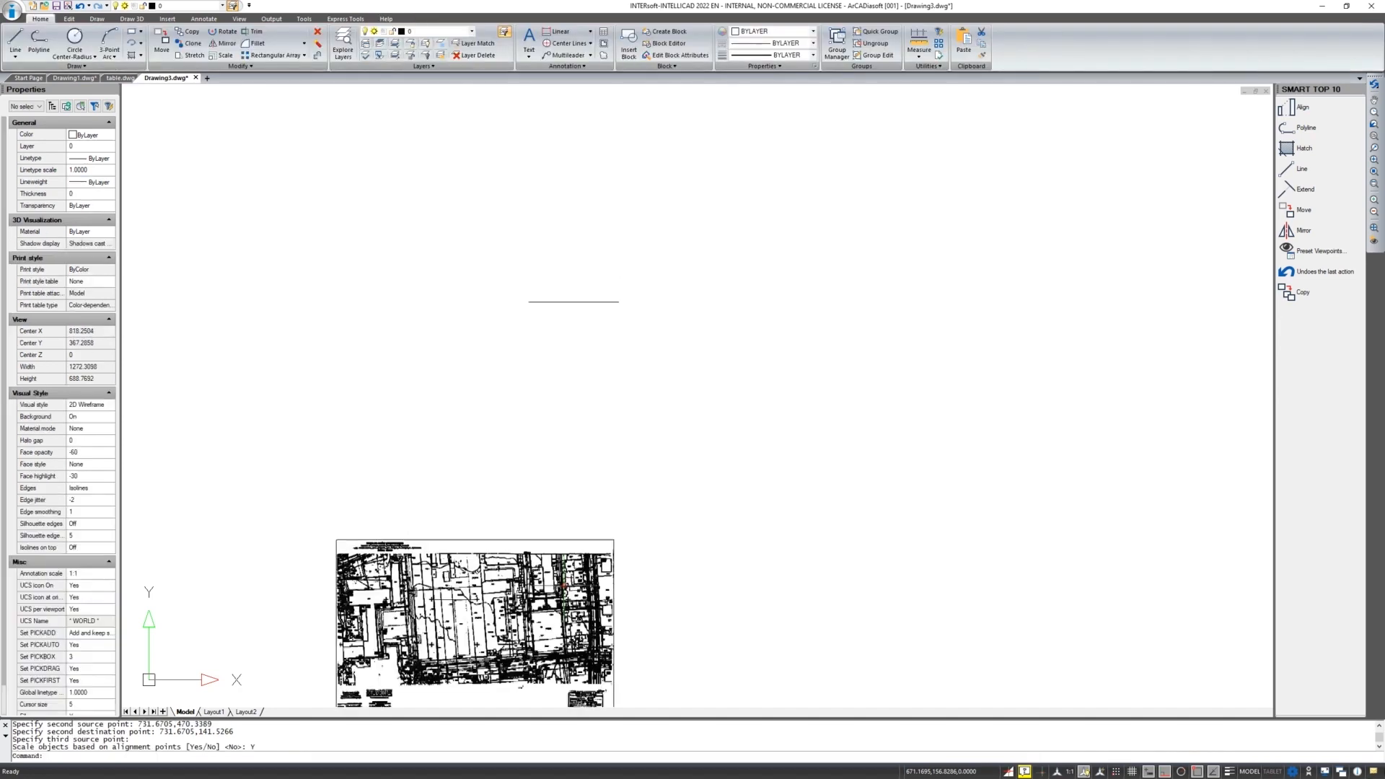
# Delete the line that was drawn between the grid crosses, above the aligned map image
pyautogui.click(674, 393)
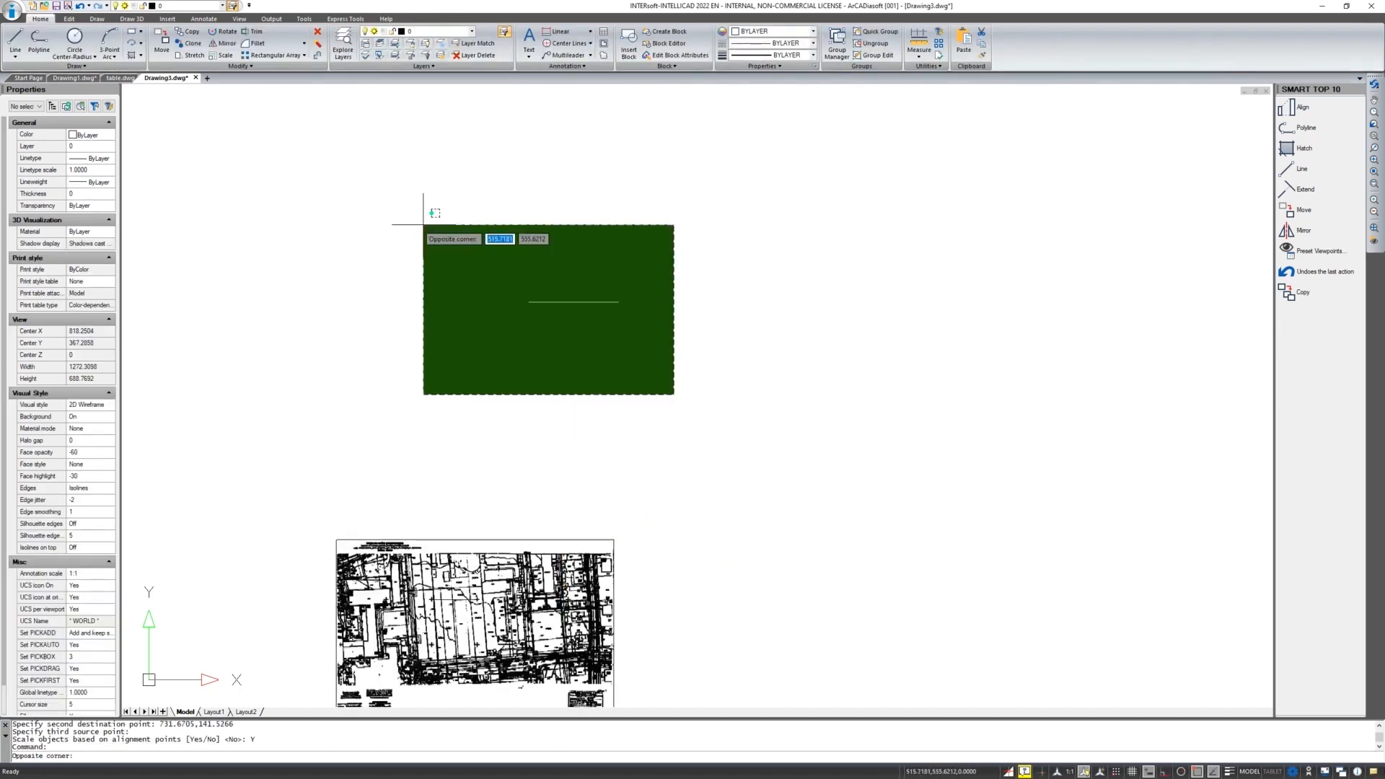
pyautogui.click(424, 223)
pyautogui.press('Delete')
# Measure the distance between the centres of the two grid crosses below plot labels 3486/1 and 3487/1 on the aligned map image
pyautogui.moveTo(514, 562); pyautogui.dragTo(553, 345, button='middle')
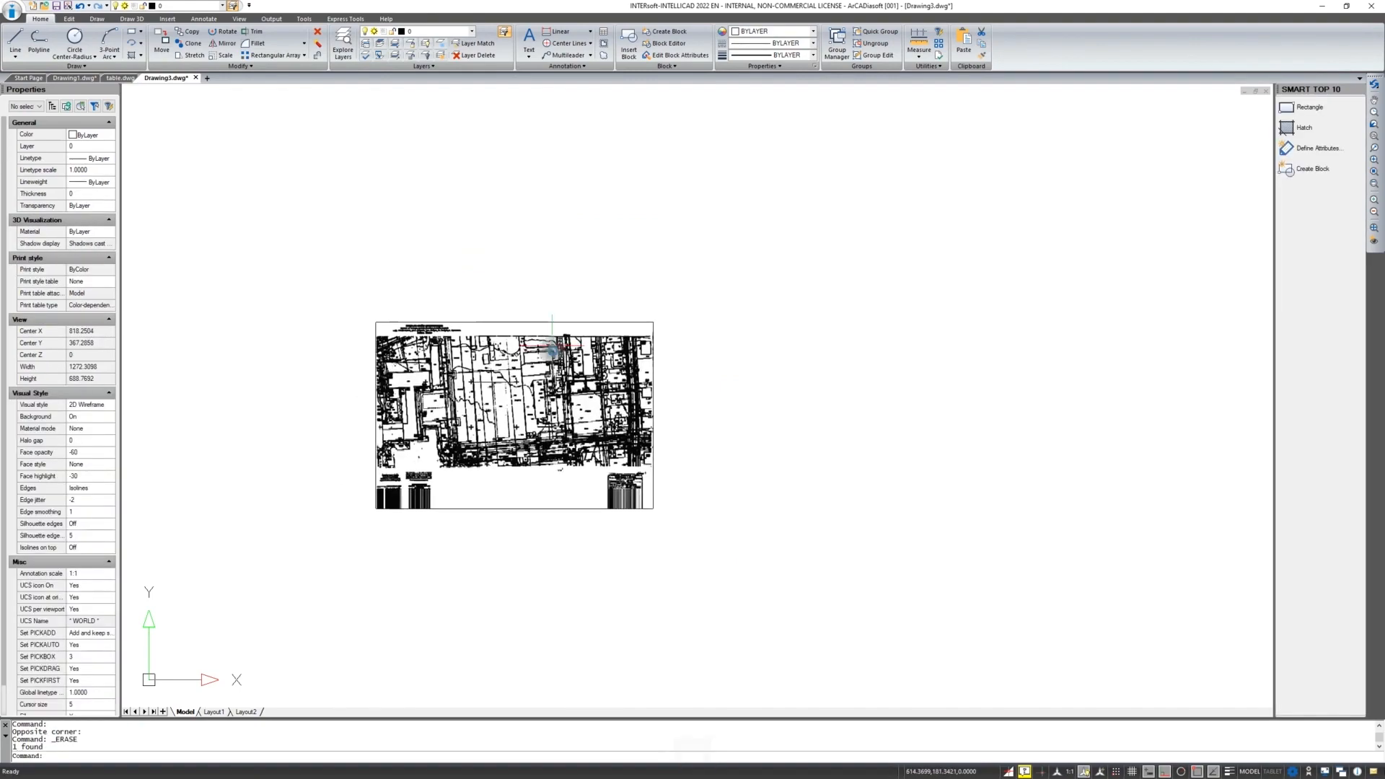
pyautogui.scroll(5, 513, 408)
pyautogui.scroll(5, 487, 413)
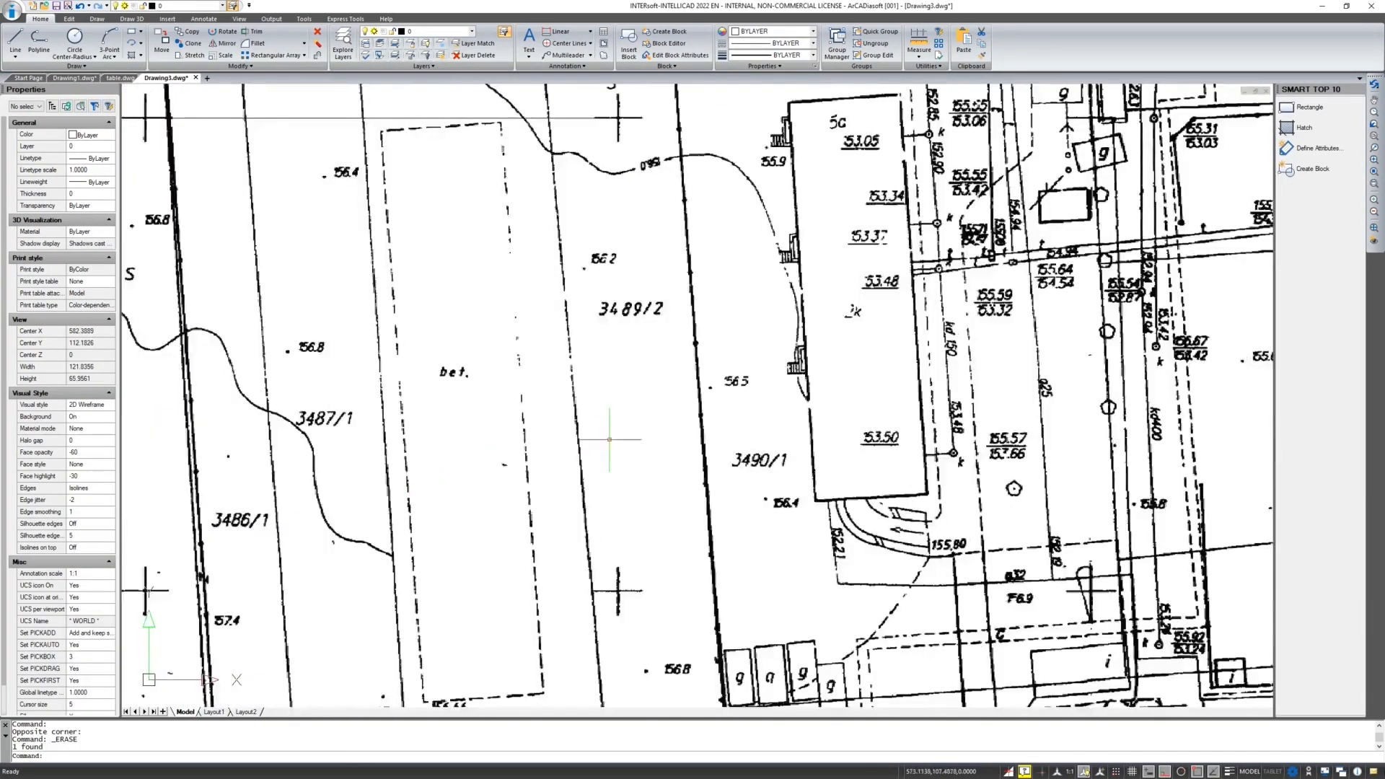
pyautogui.moveTo(564, 472); pyautogui.dragTo(766, 287, button='middle')
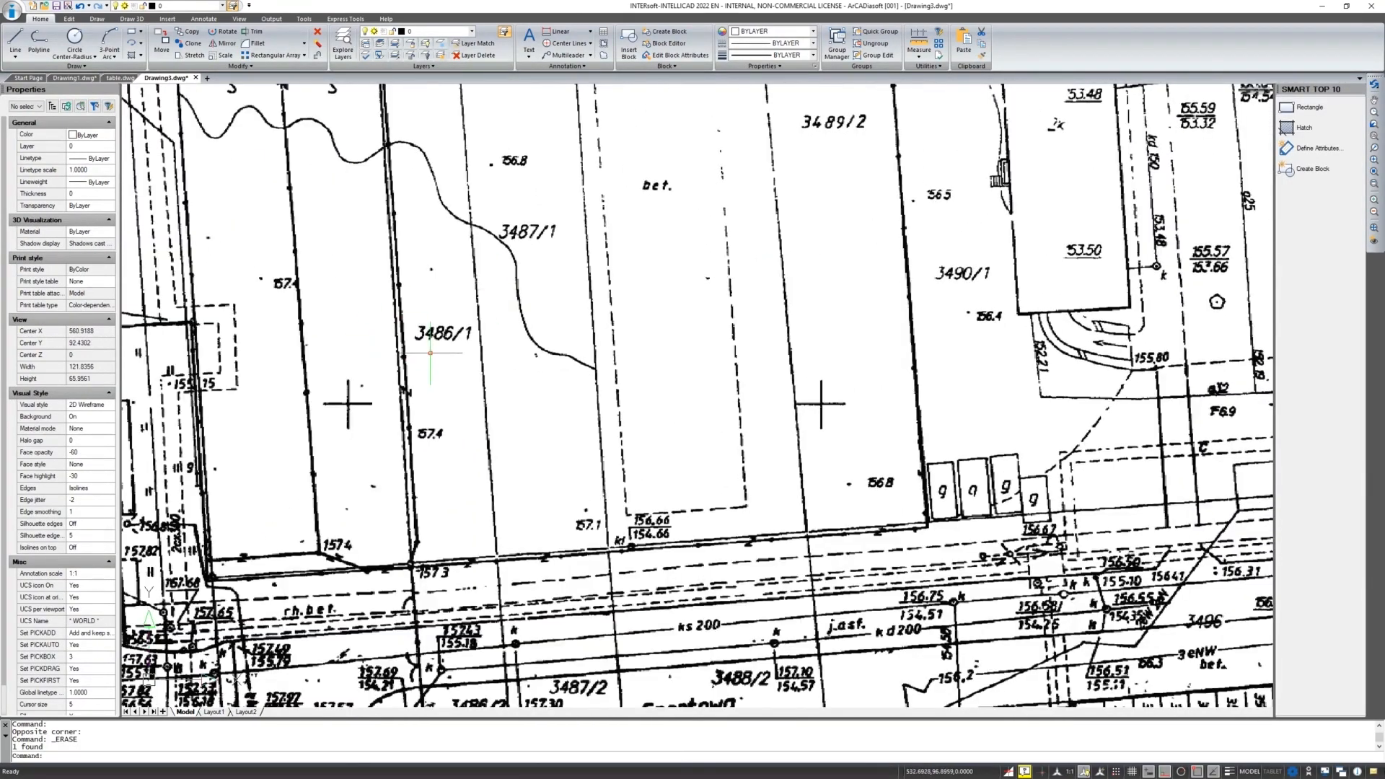
pyautogui.write('dist')
pyautogui.press('Return')
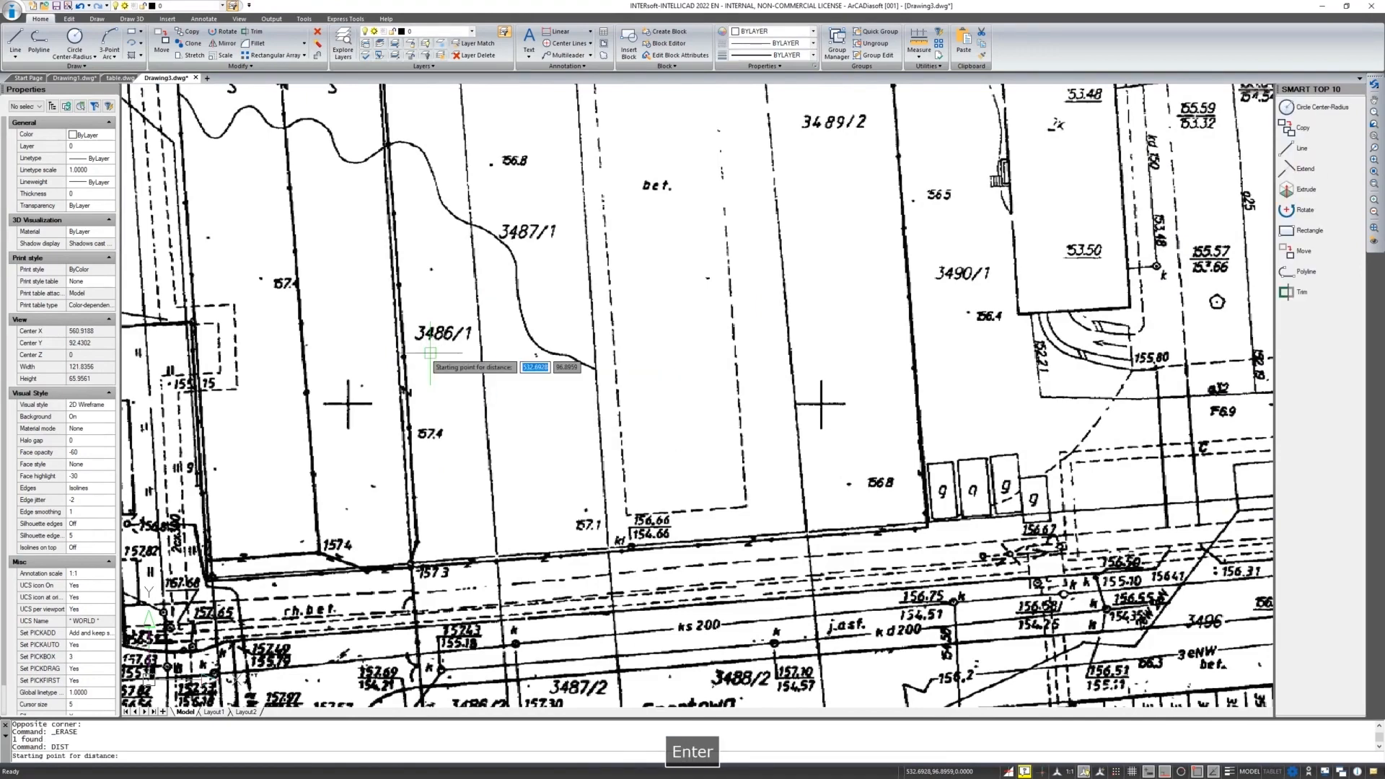
pyautogui.scroll(2, 349, 403)
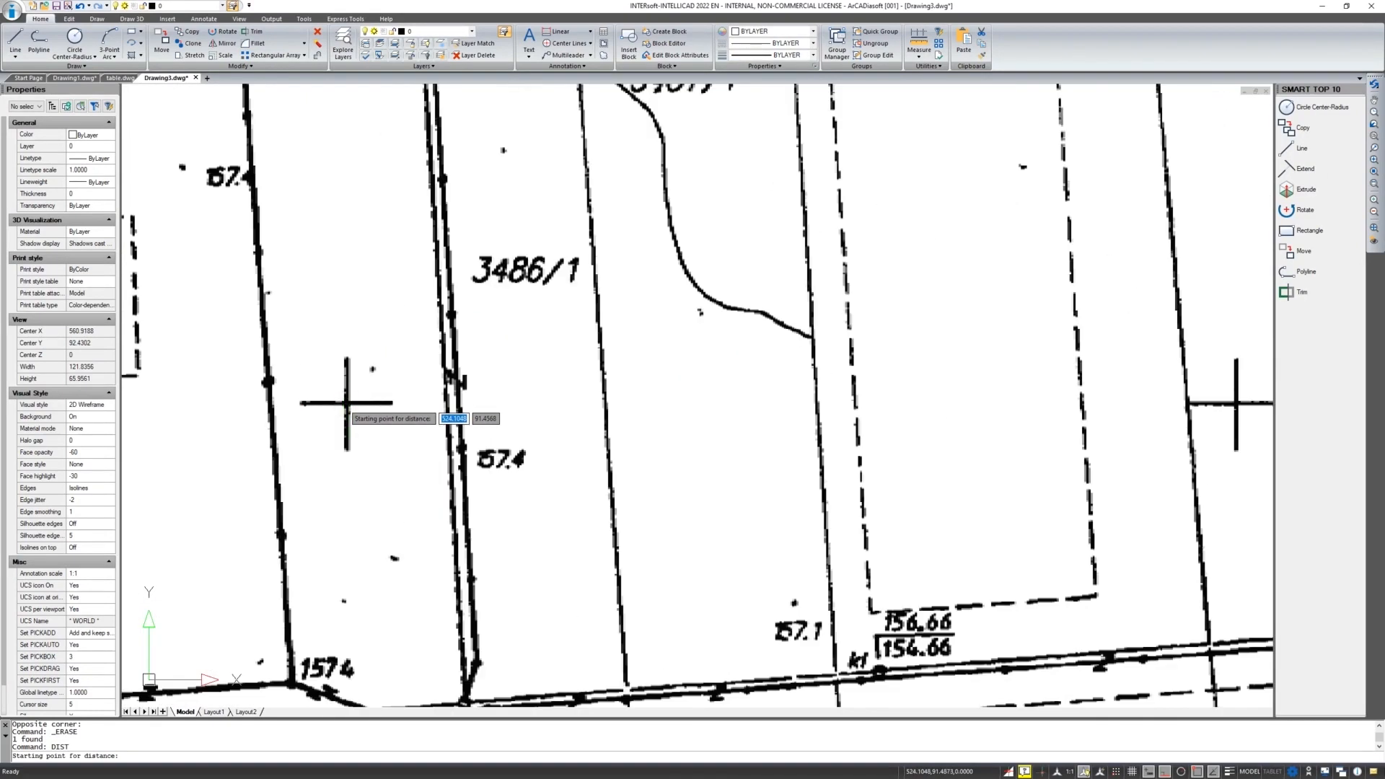
pyautogui.click(346, 403)
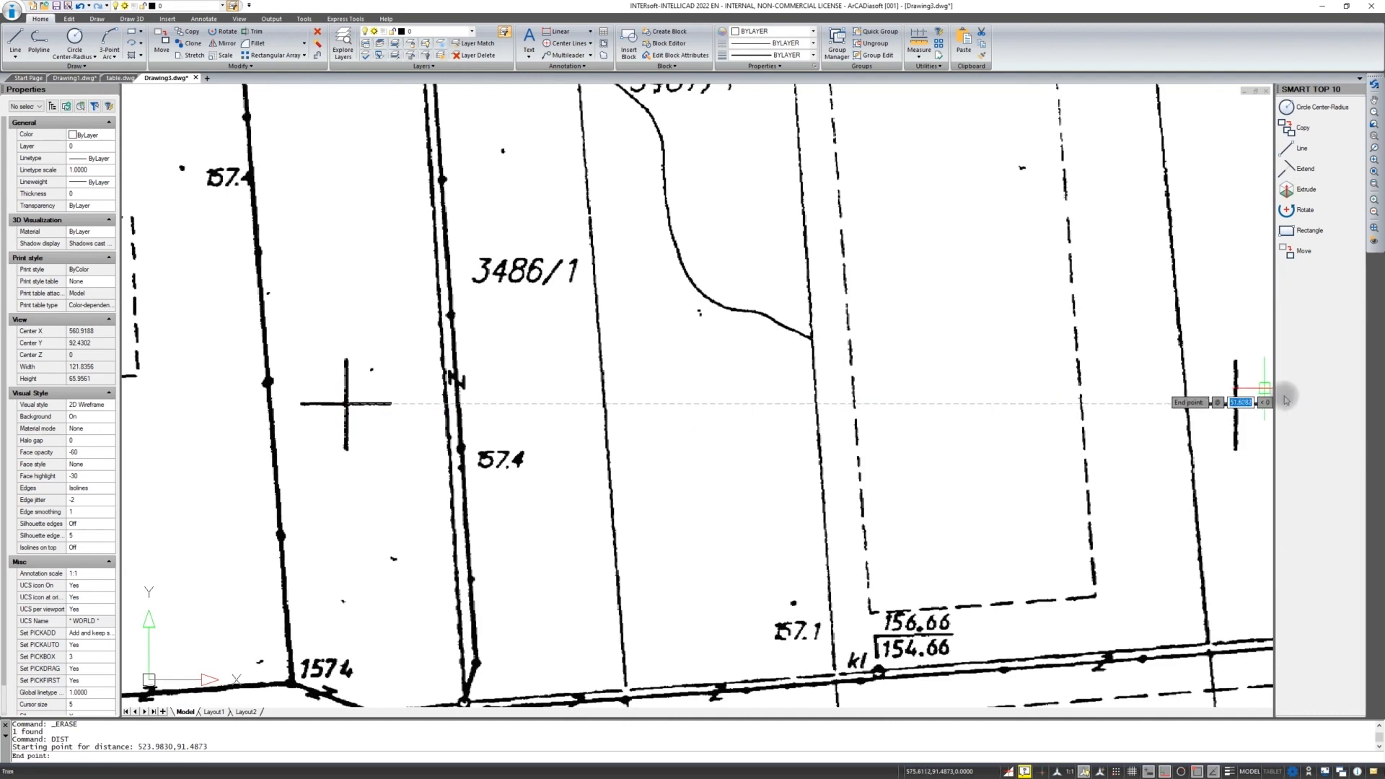
pyautogui.click(1236, 403)
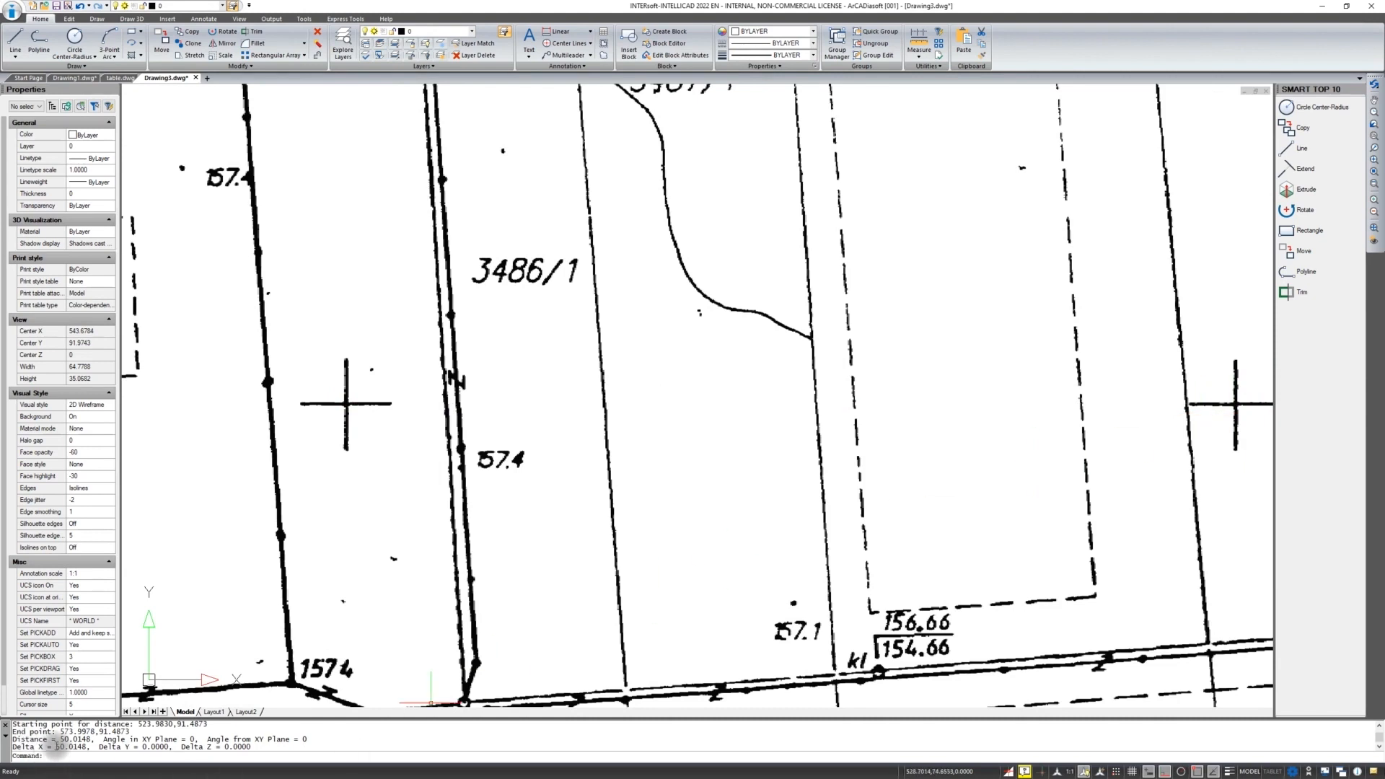
pyautogui.moveTo(57, 748); pyautogui.dragTo(87, 747)
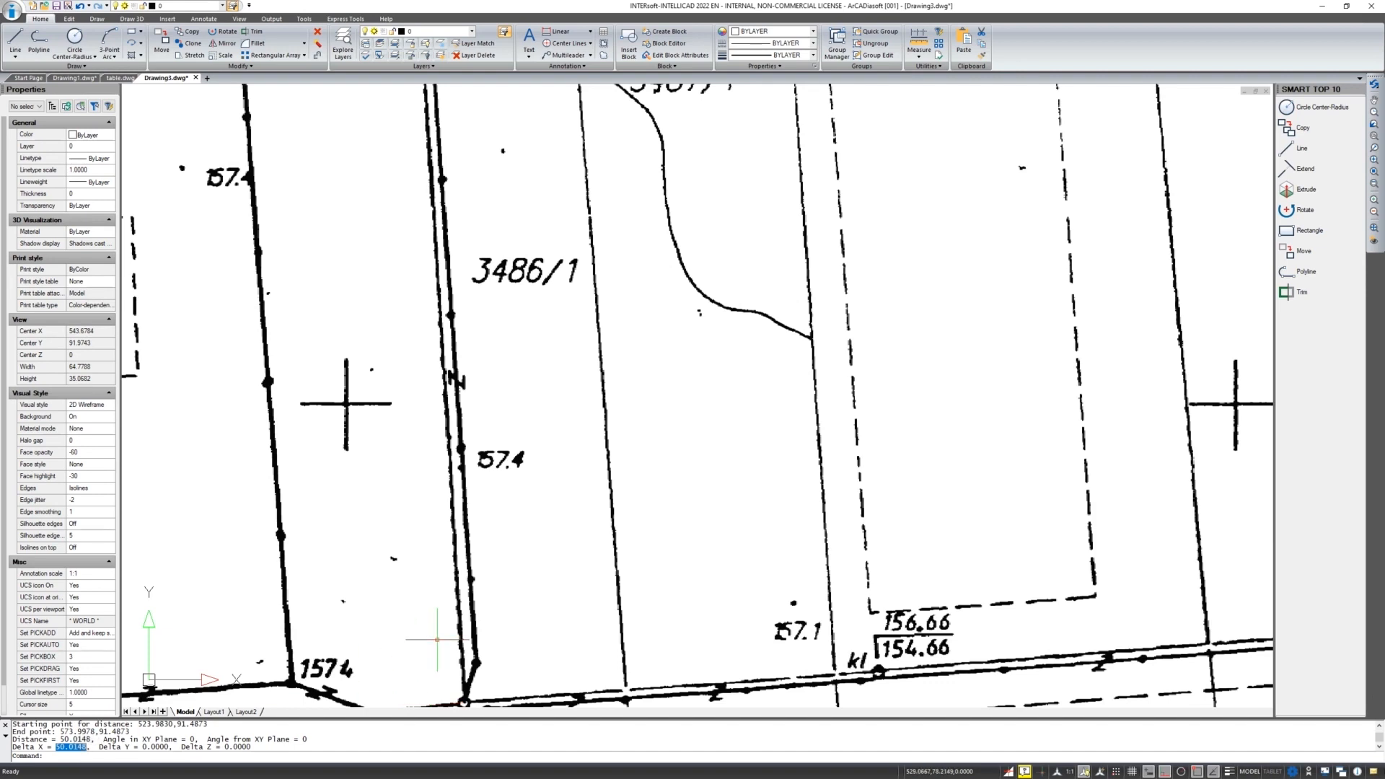
pyautogui.press('Escape')
# Undo the line deletion, the map image's alignment, both drawn lines and the ortho mode change
pyautogui.scroll(-5, 493, 587)
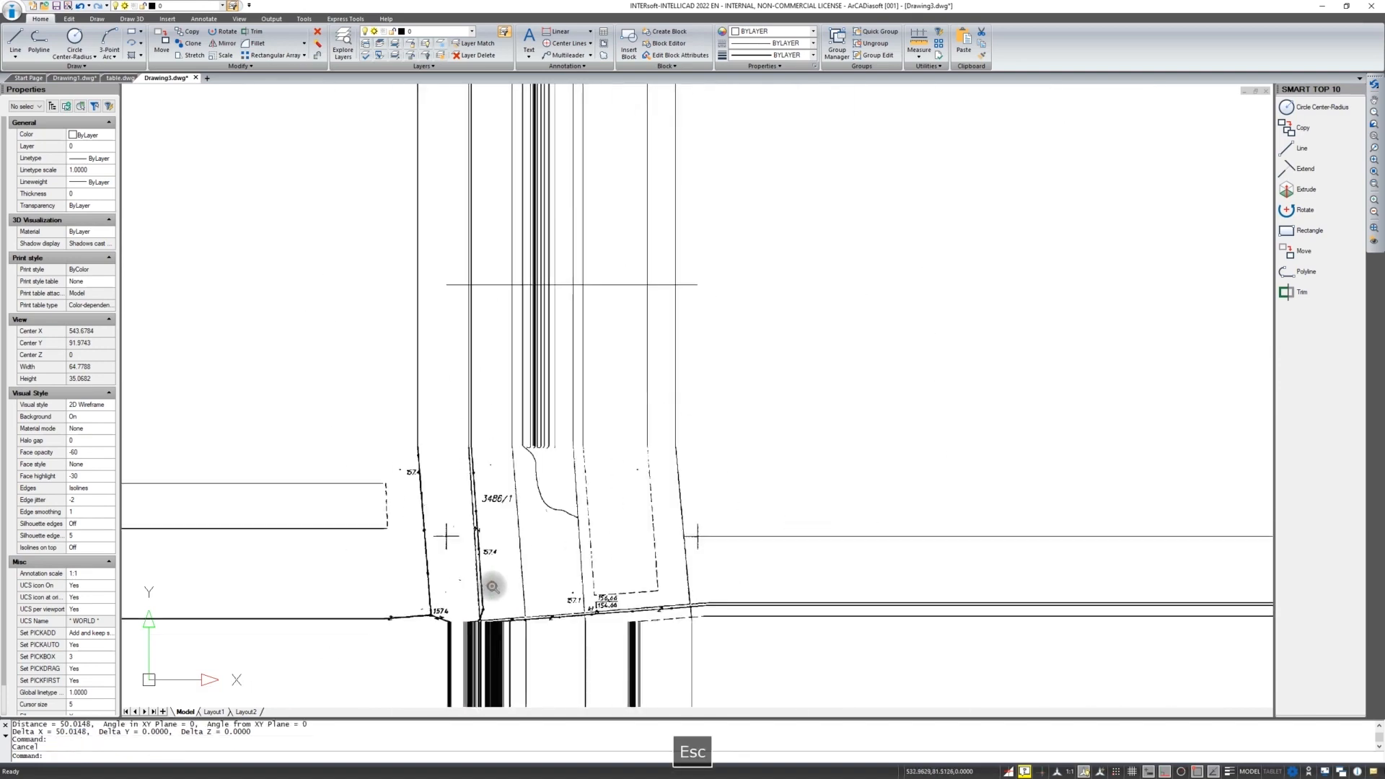
pyautogui.scroll(-5, 493, 586)
pyautogui.hotkey('ctrl', 'z')
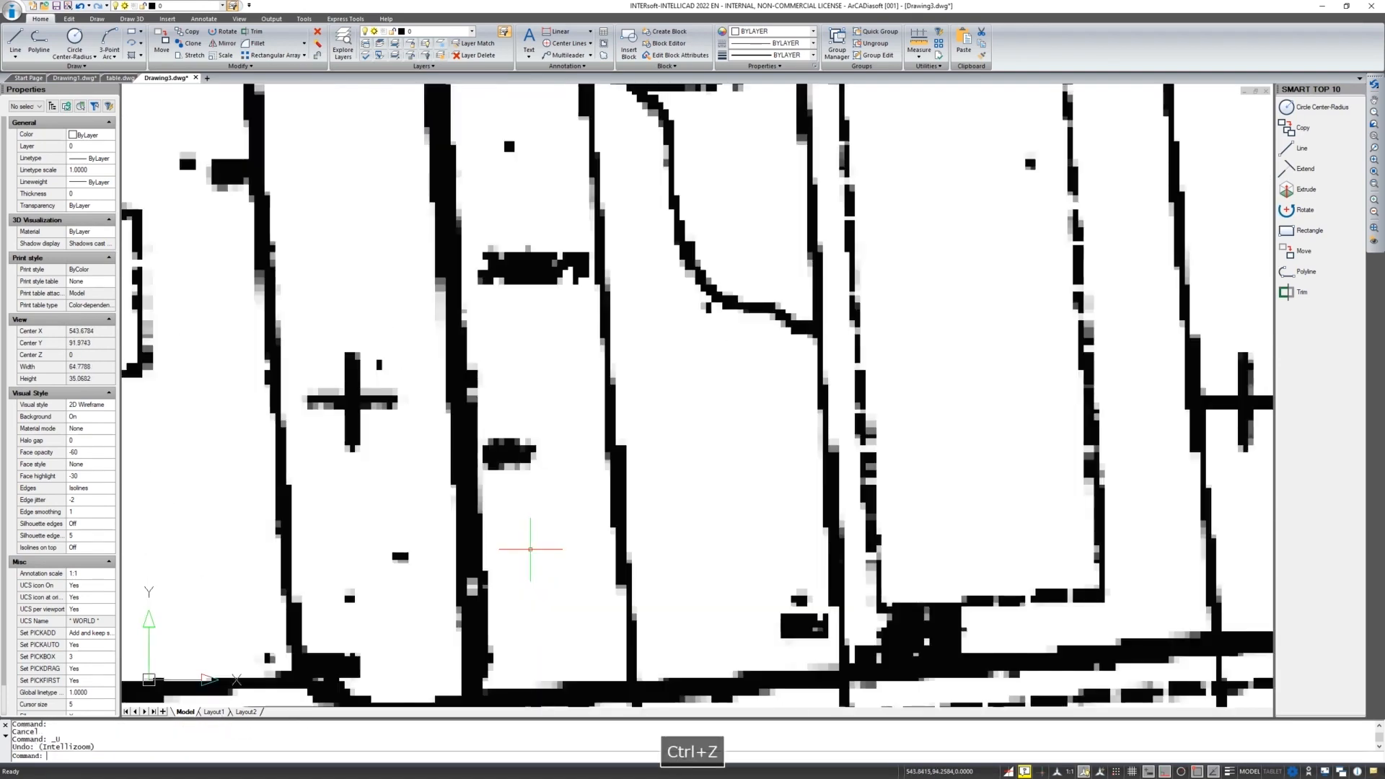
pyautogui.hotkey('ctrl', 'z')
pyautogui.hotkey('ctrl', 'z')
pyautogui.hotkey('ctrl', 'z')
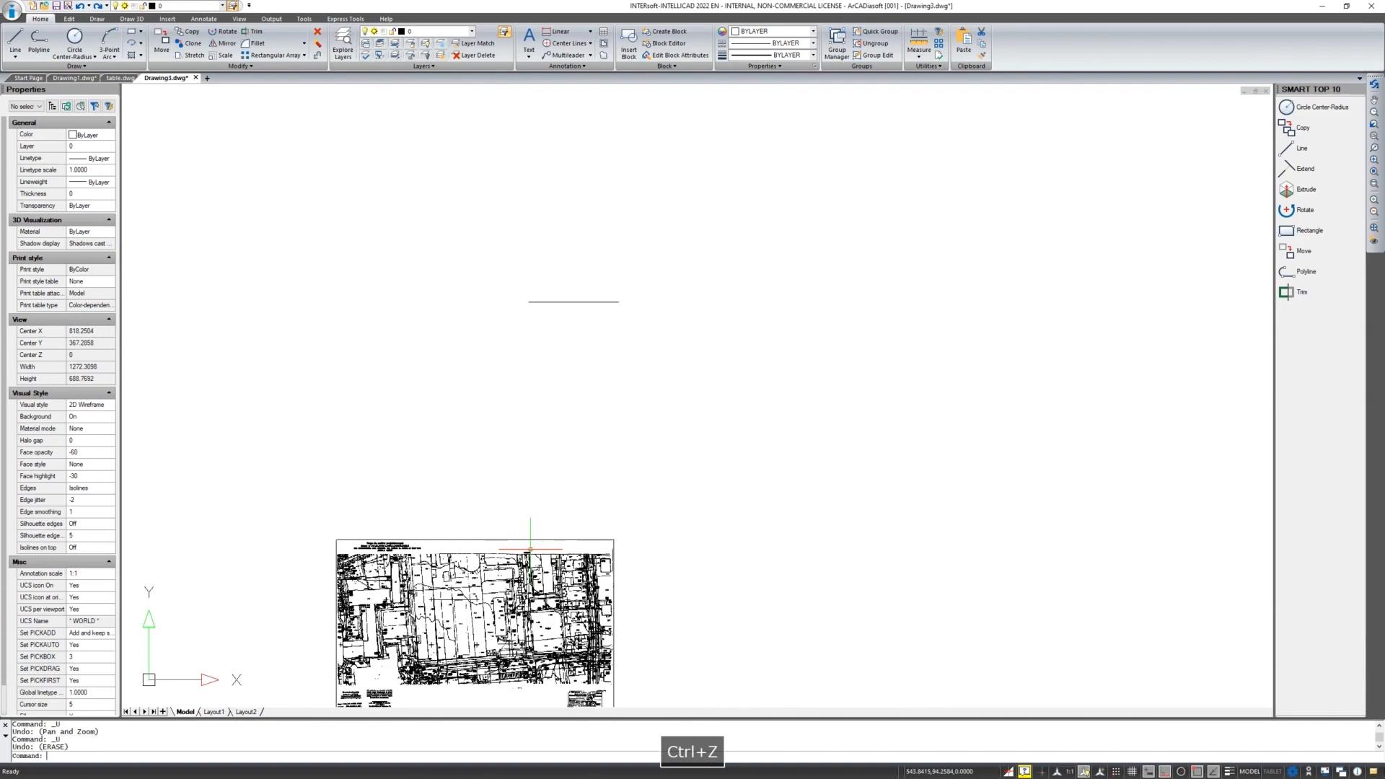
pyautogui.hotkey('ctrl', 'z')
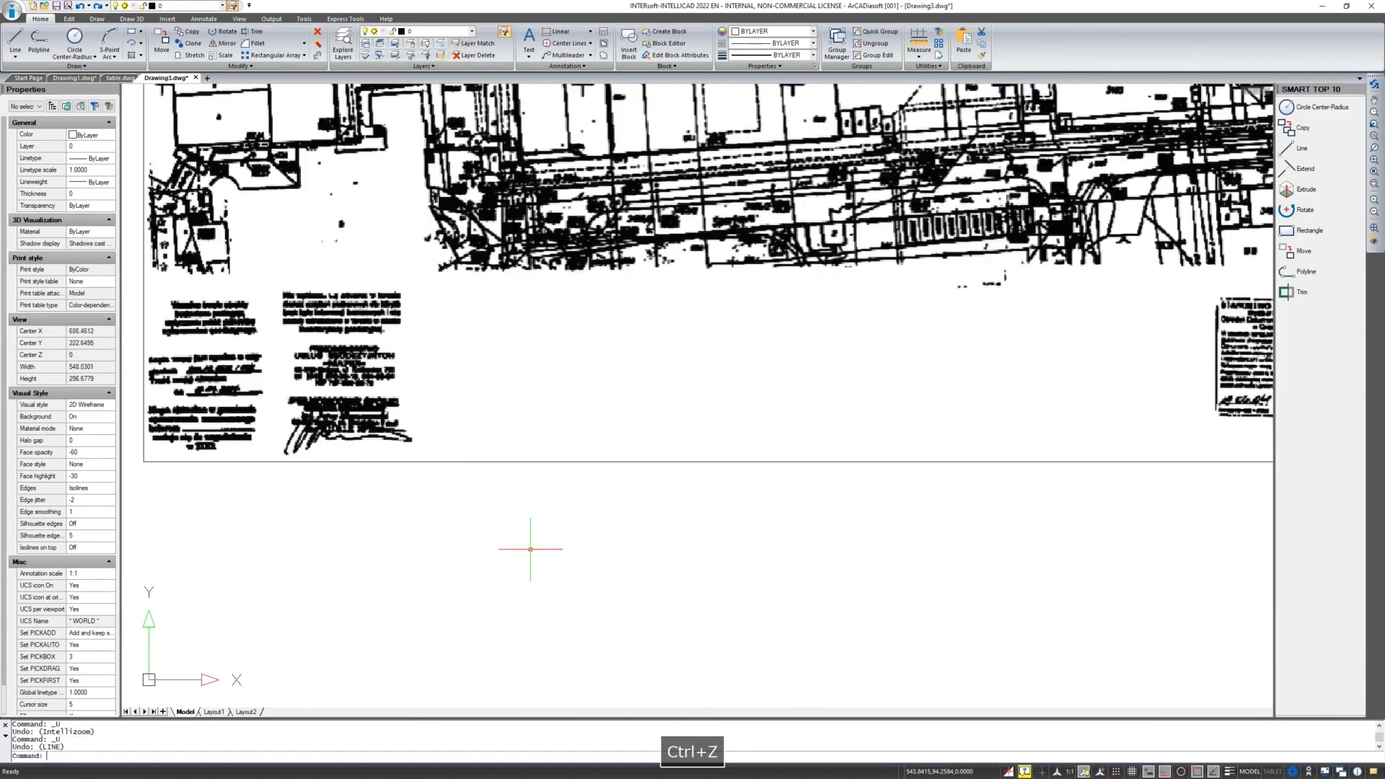
pyautogui.hotkey('ctrl', 'z')
pyautogui.hotkey('ctrl', 'z')
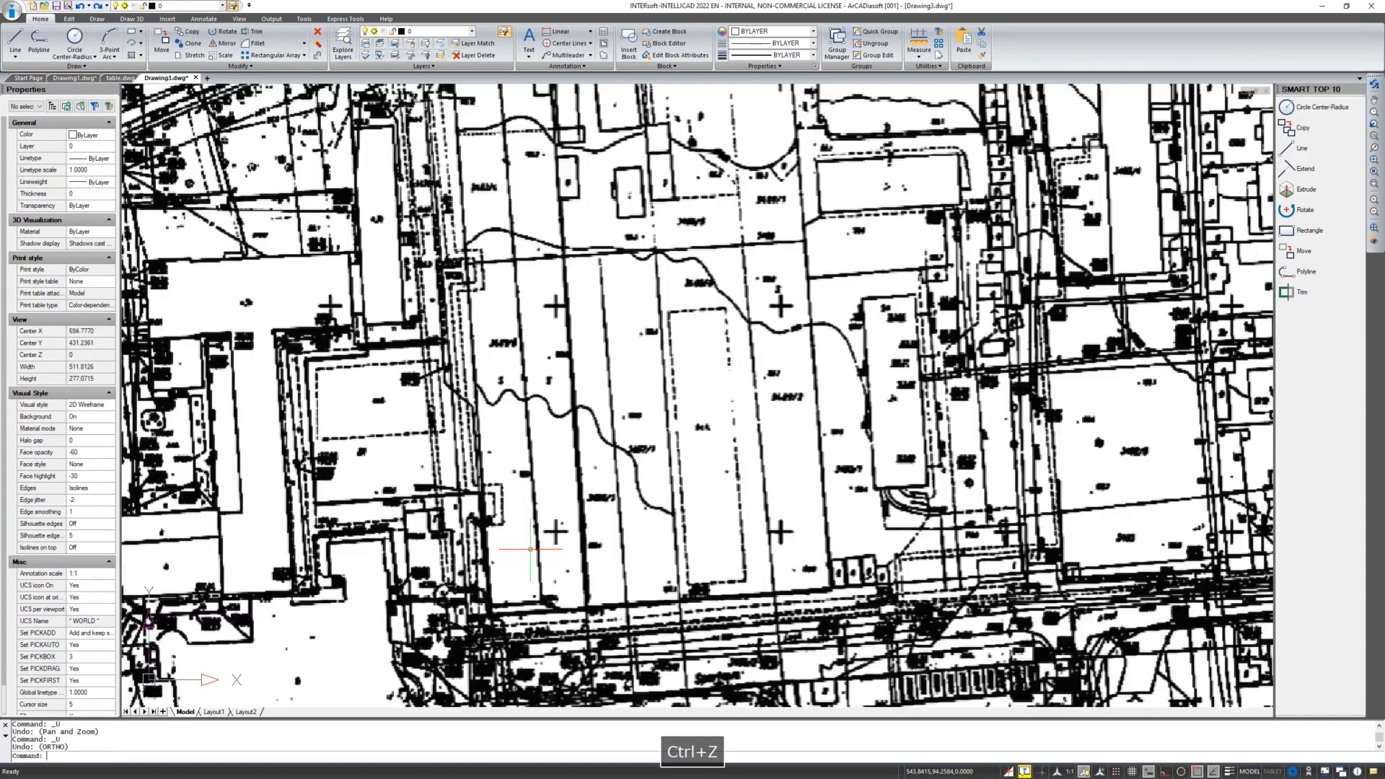
# Scale the map image from its lower-left corner by reference, taking the distance between the crosses either side of plot 3488/6 as new length 50
pyautogui.scroll(-3, 609, 471)
pyautogui.scroll(-3, 608, 471)
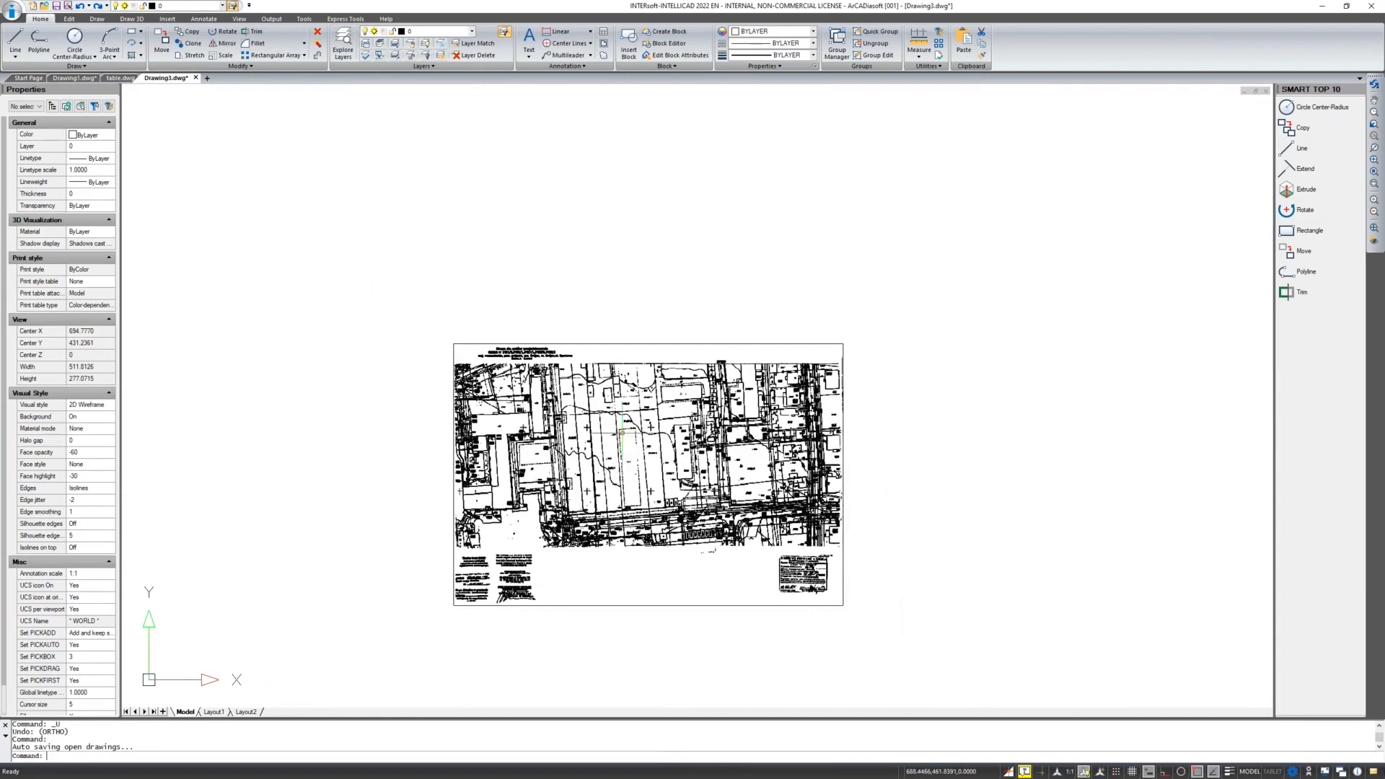
pyautogui.click(453, 548)
pyautogui.rightClick(413, 534)
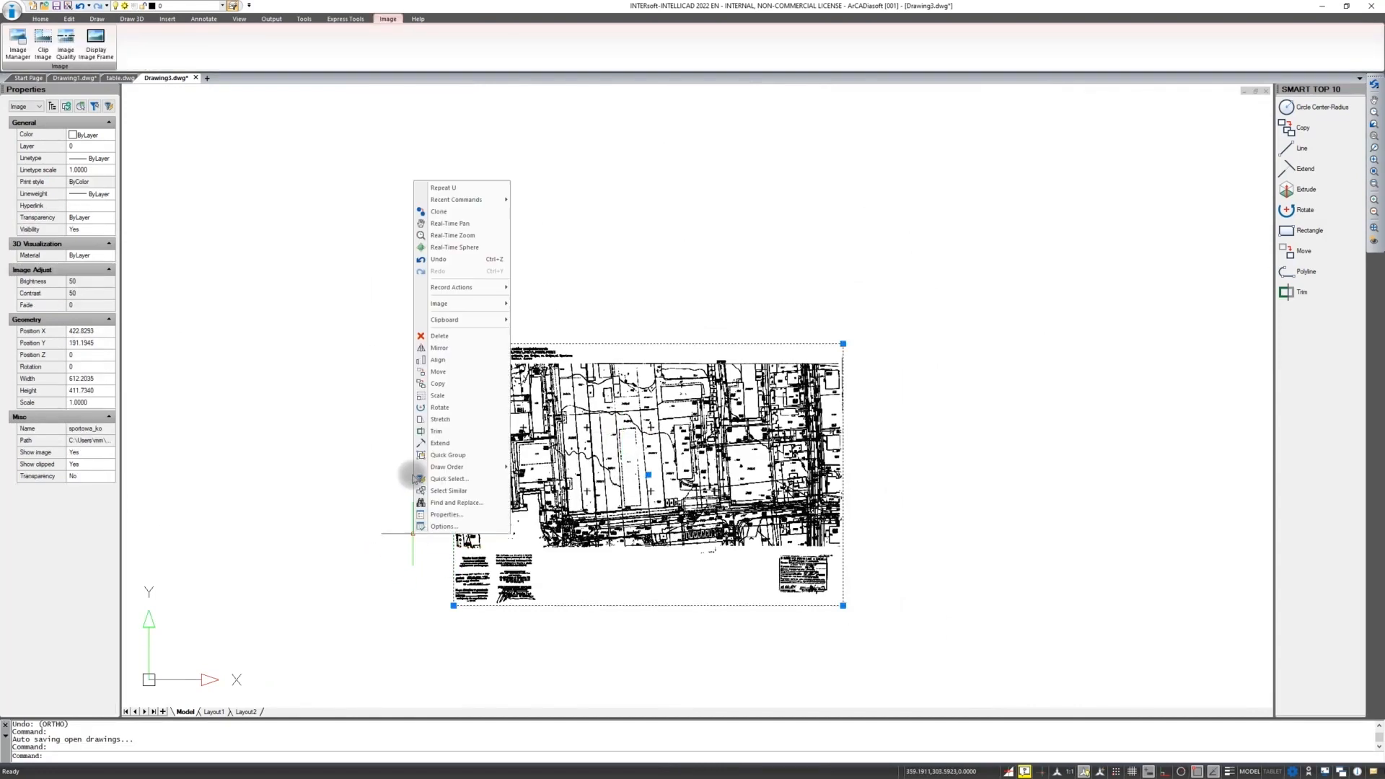
pyautogui.click(439, 396)
pyautogui.click(453, 606)
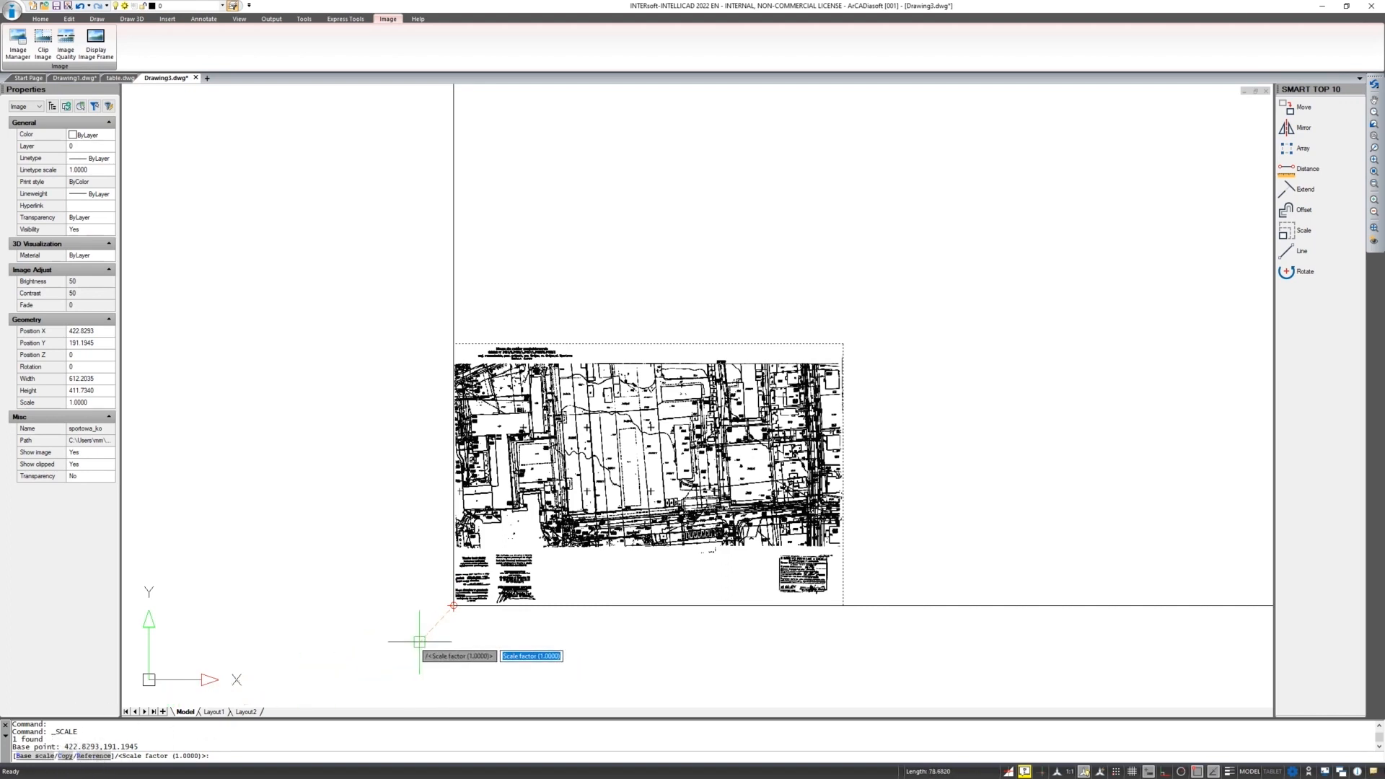
pyautogui.write('r')
pyautogui.press('Return')
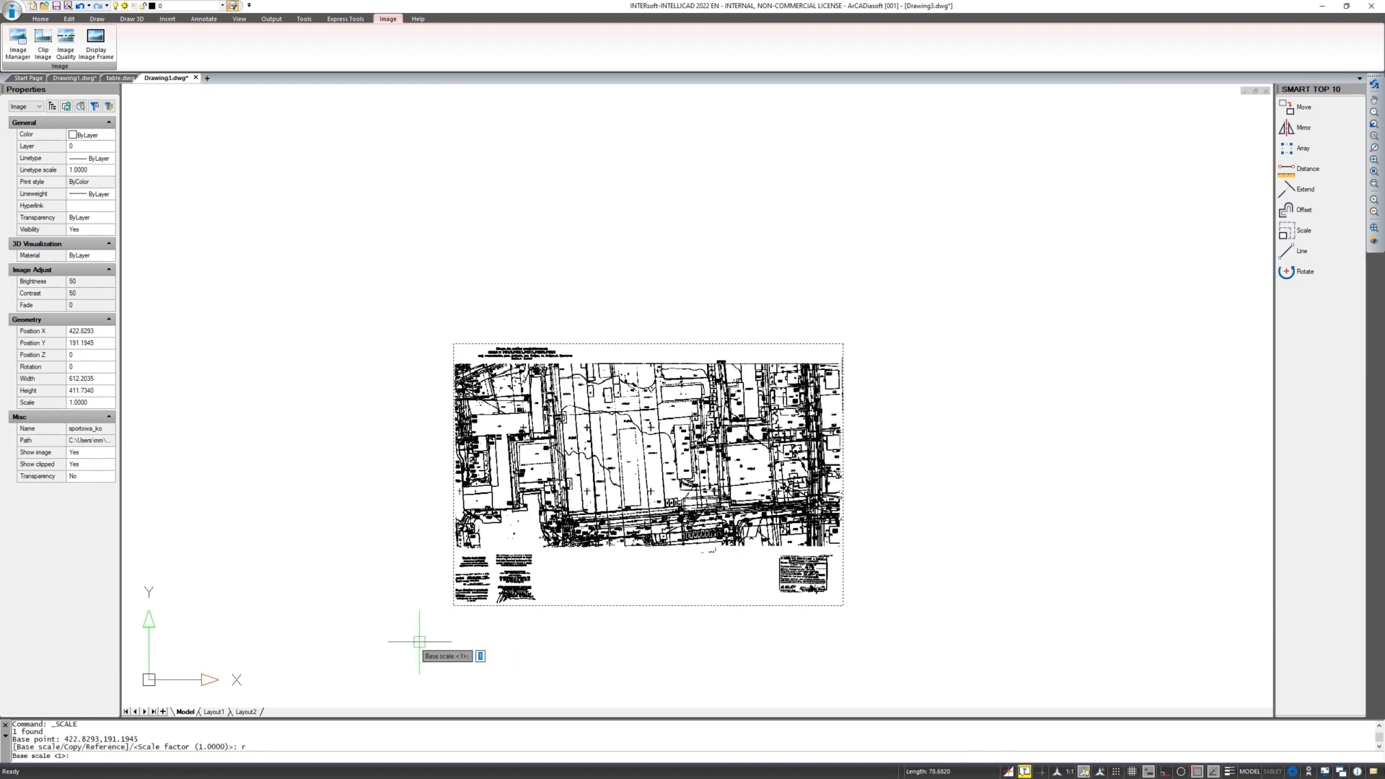
pyautogui.scroll(6, 536, 431)
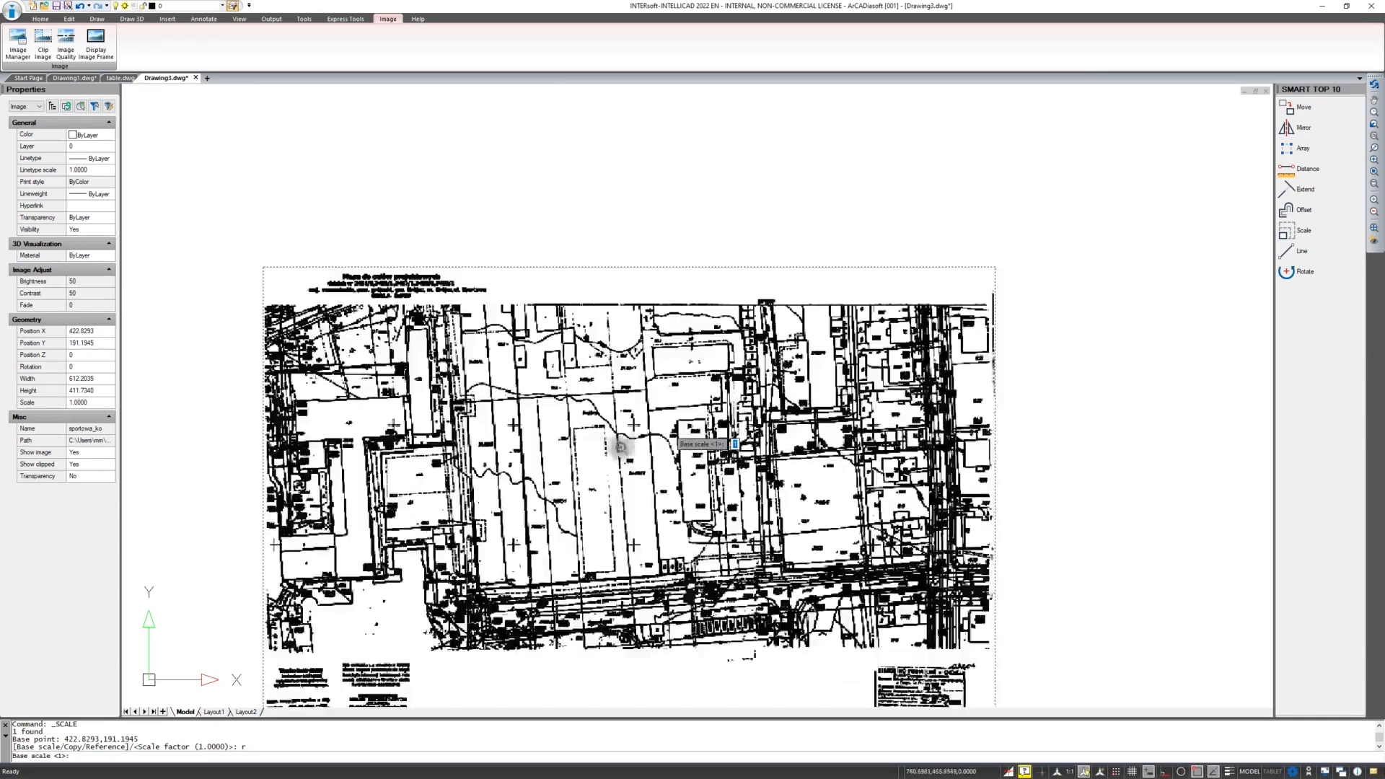
pyautogui.scroll(4, 536, 430)
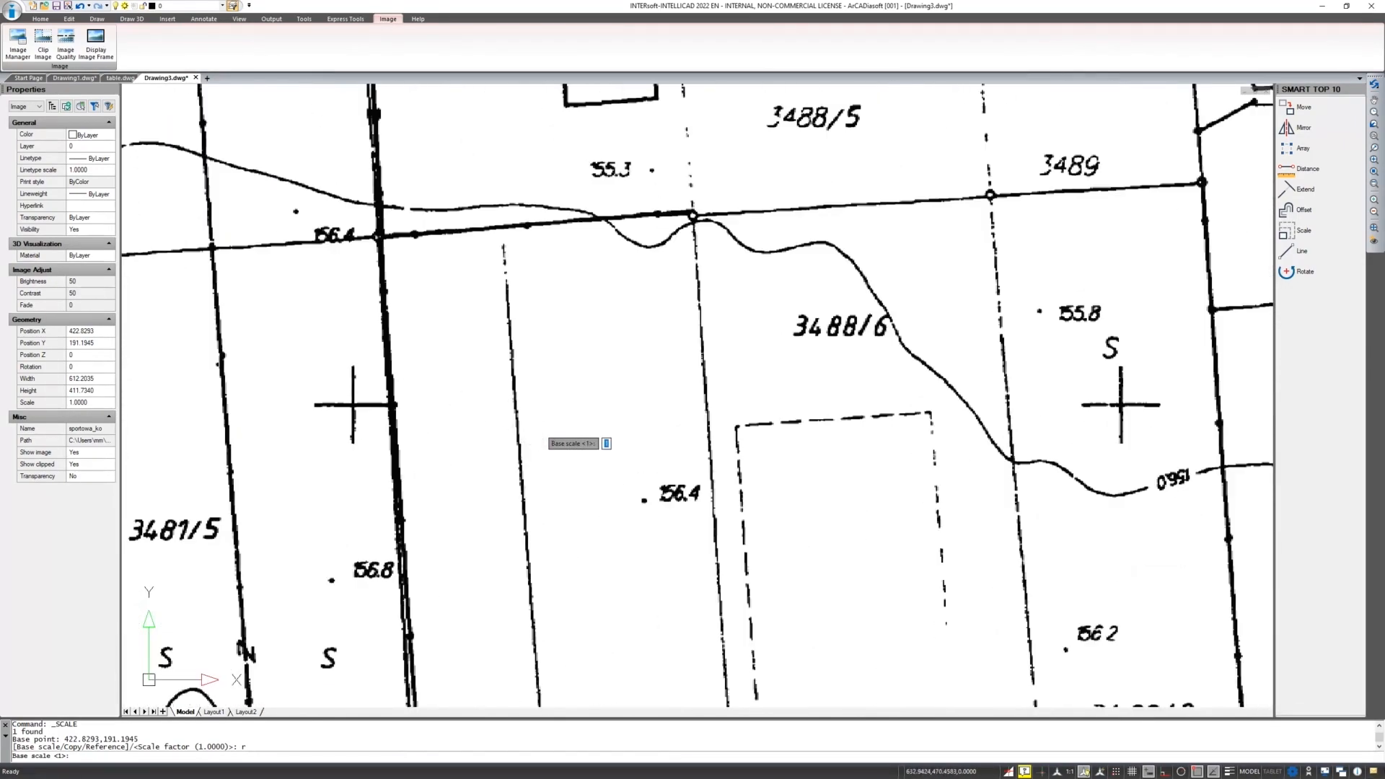
pyautogui.click(353, 404)
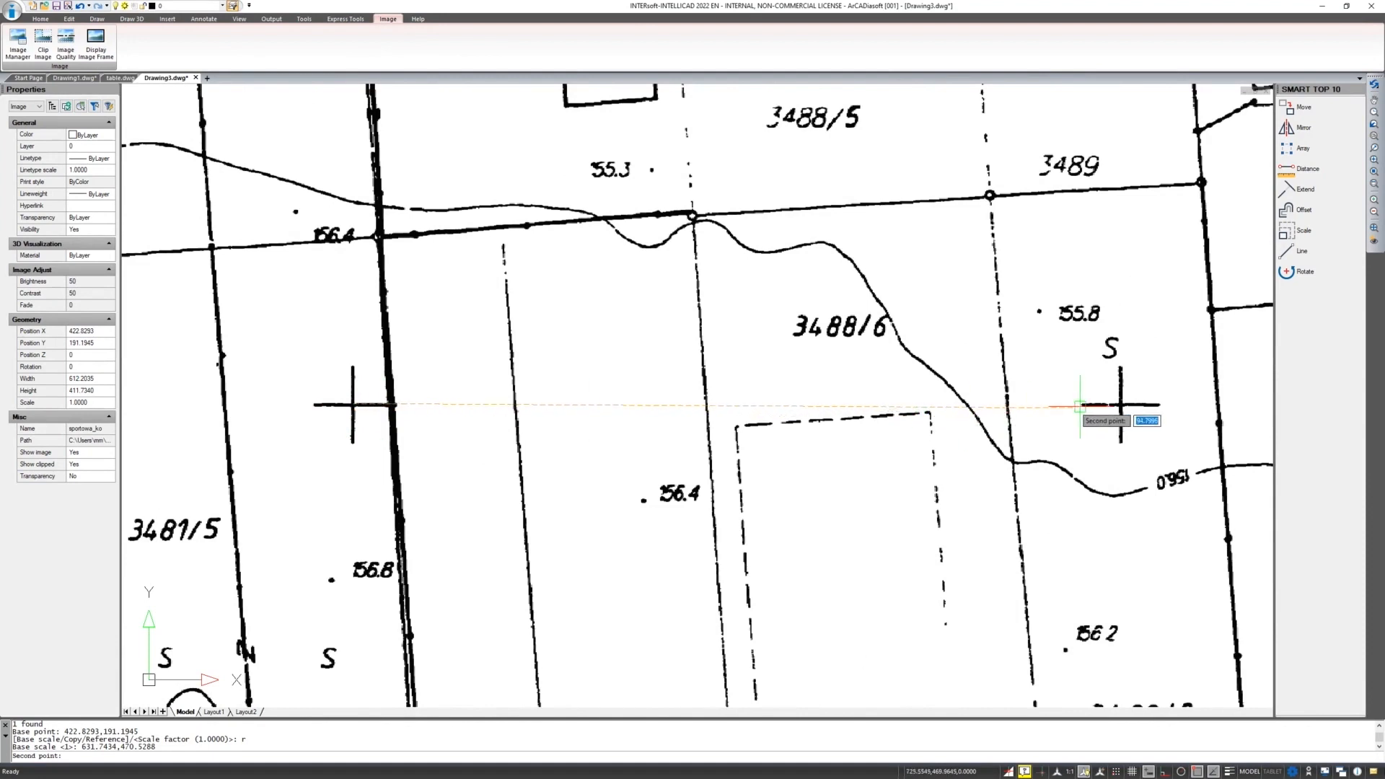
pyautogui.click(1121, 405)
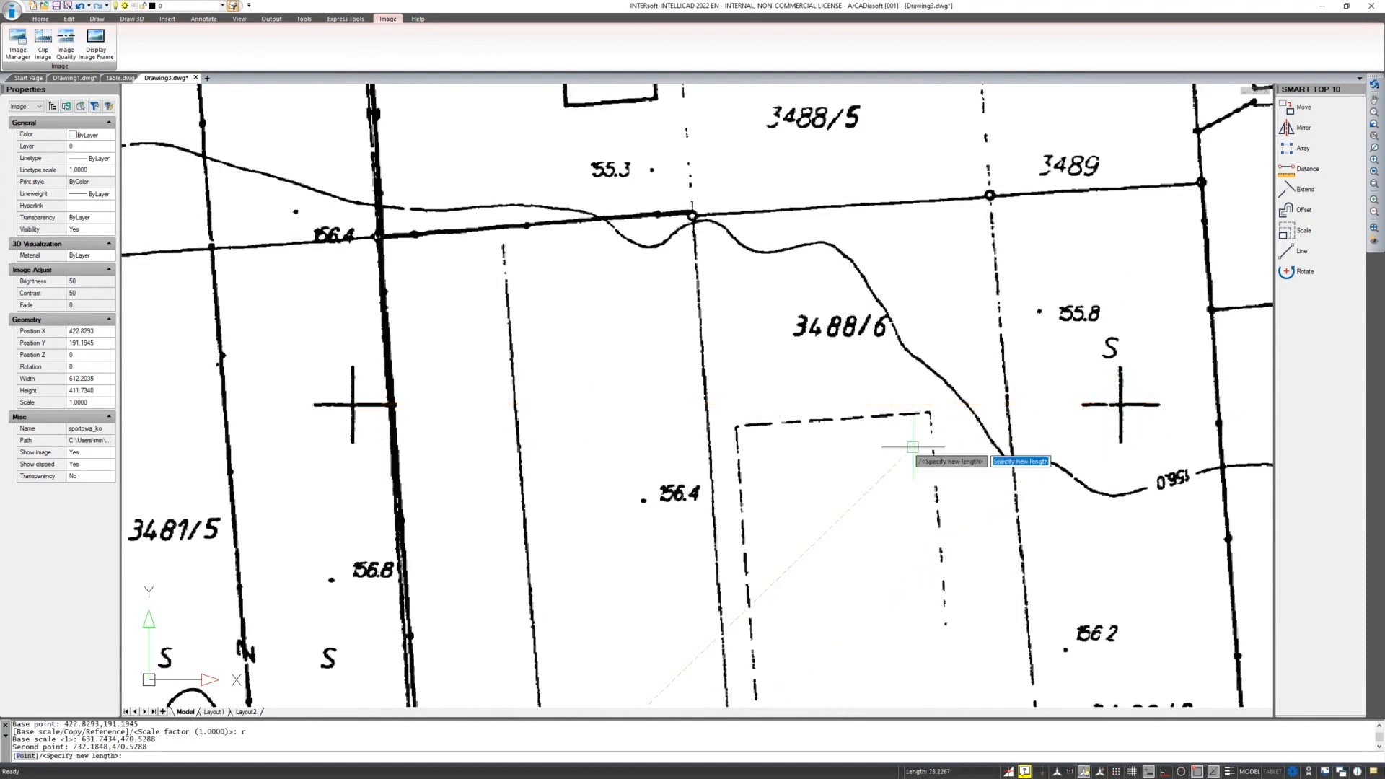
pyautogui.write('50')
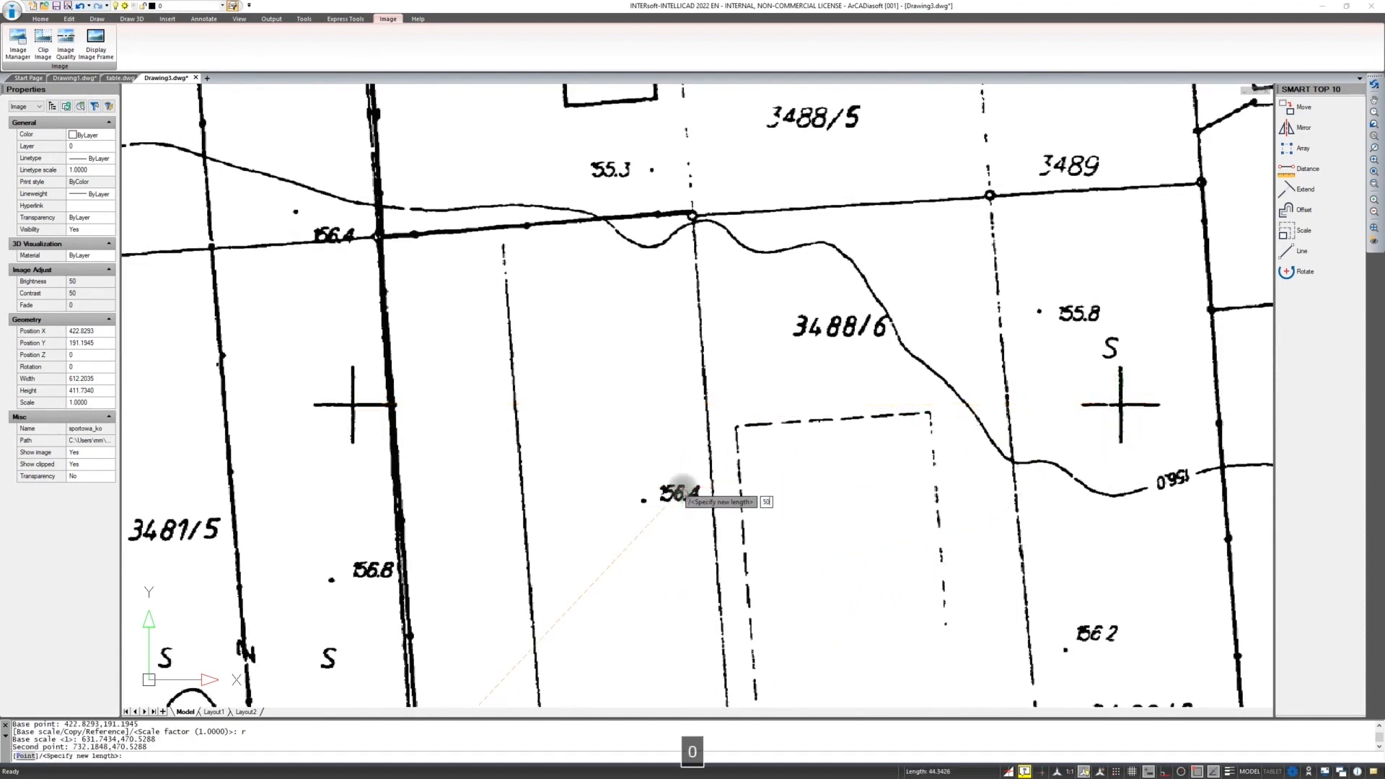
pyautogui.press('Return')
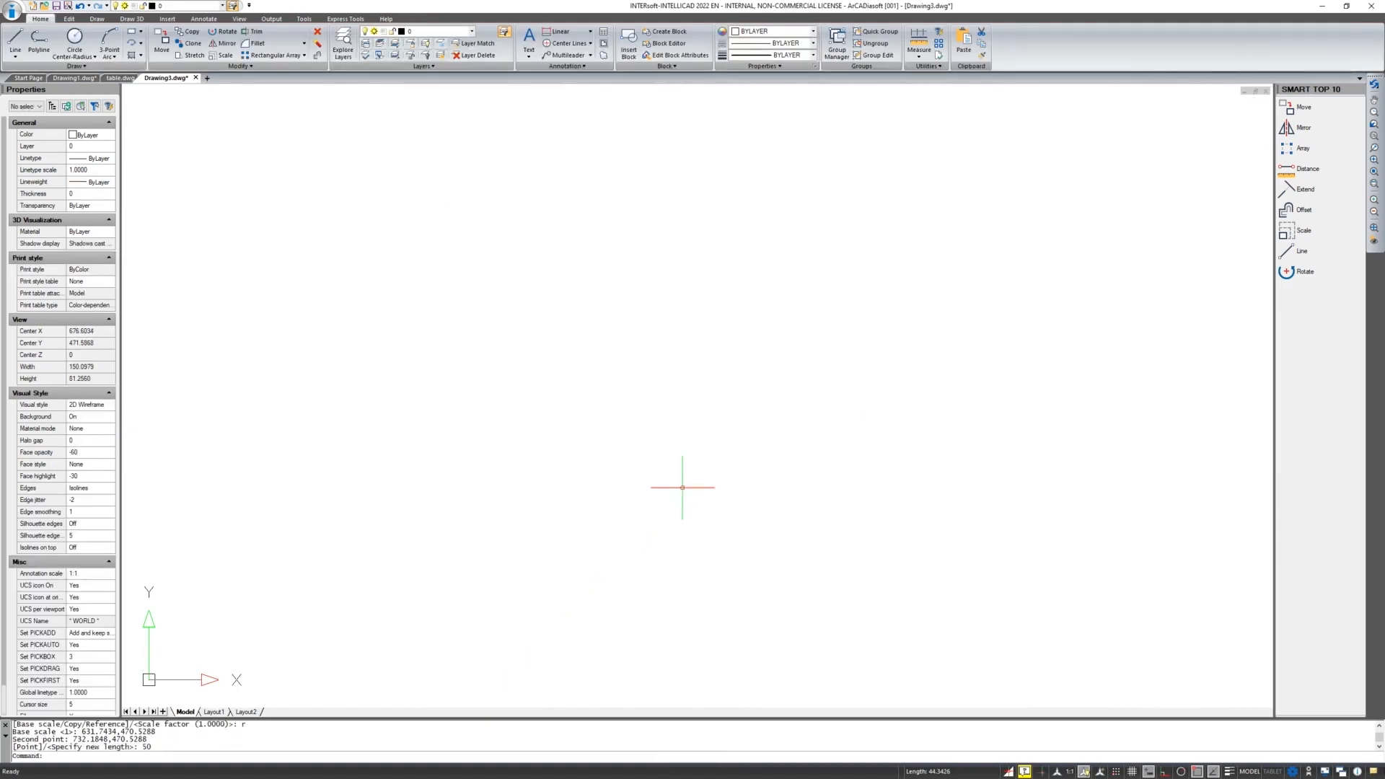
# Check the reference-scaled map by measuring the distance between the lower pair of grid crosses, above Sportowa street
pyautogui.scroll(-8, 682, 487)
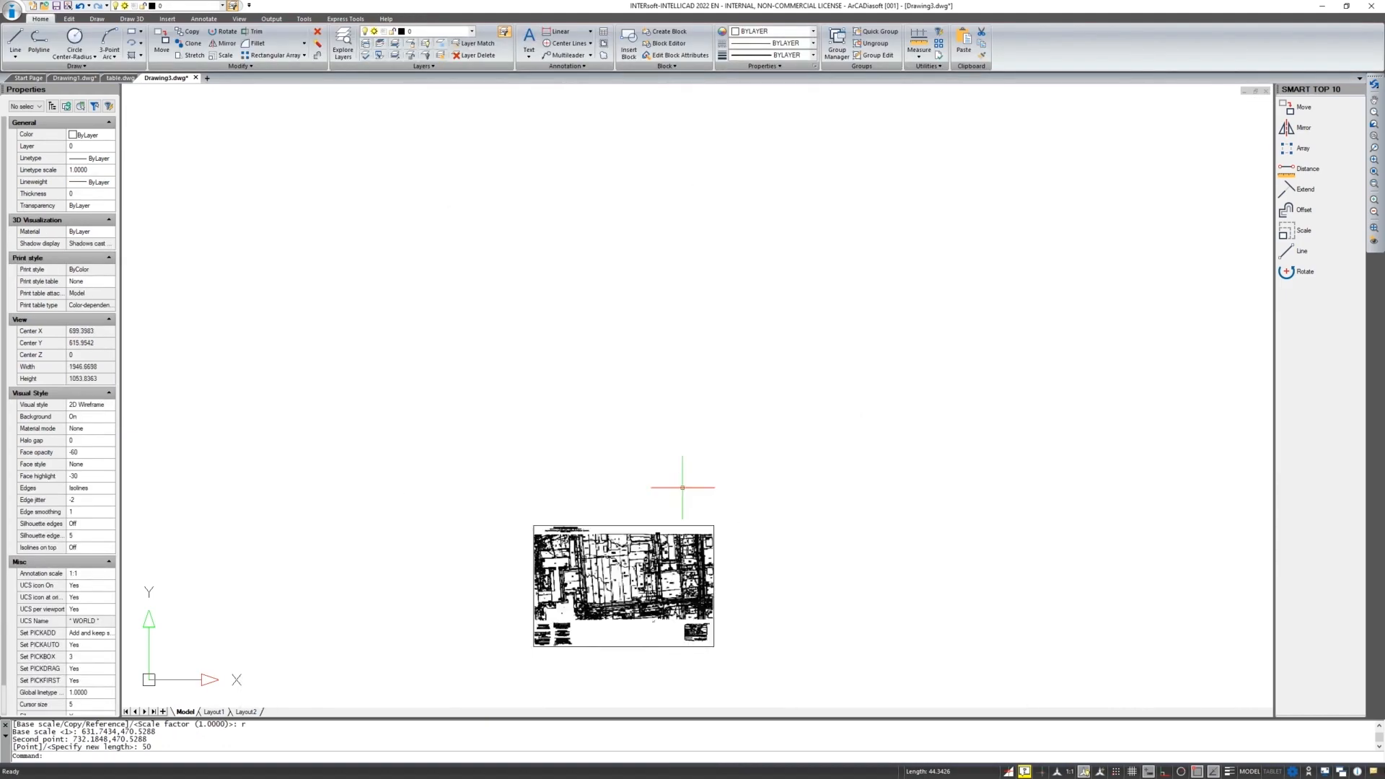
pyautogui.scroll(5, 647, 630)
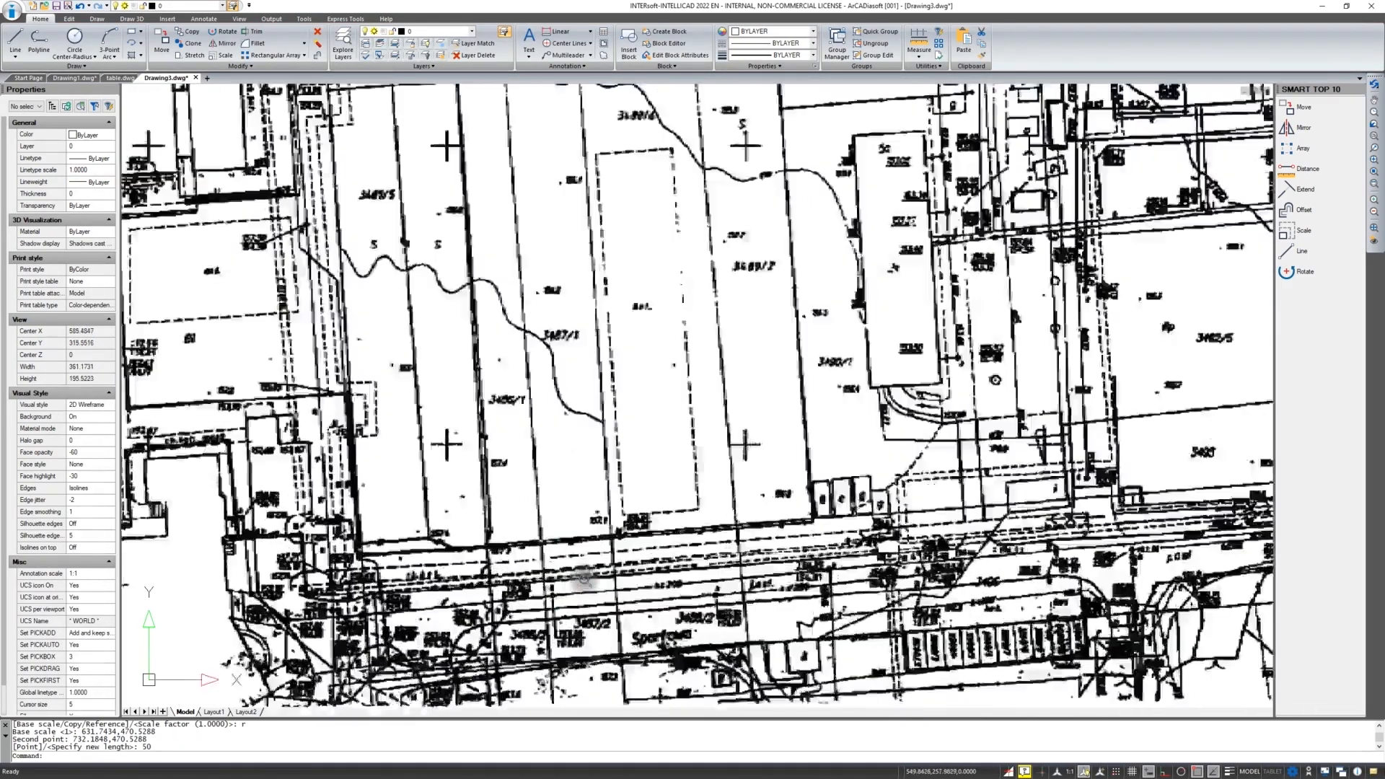
pyautogui.scroll(3, 648, 467)
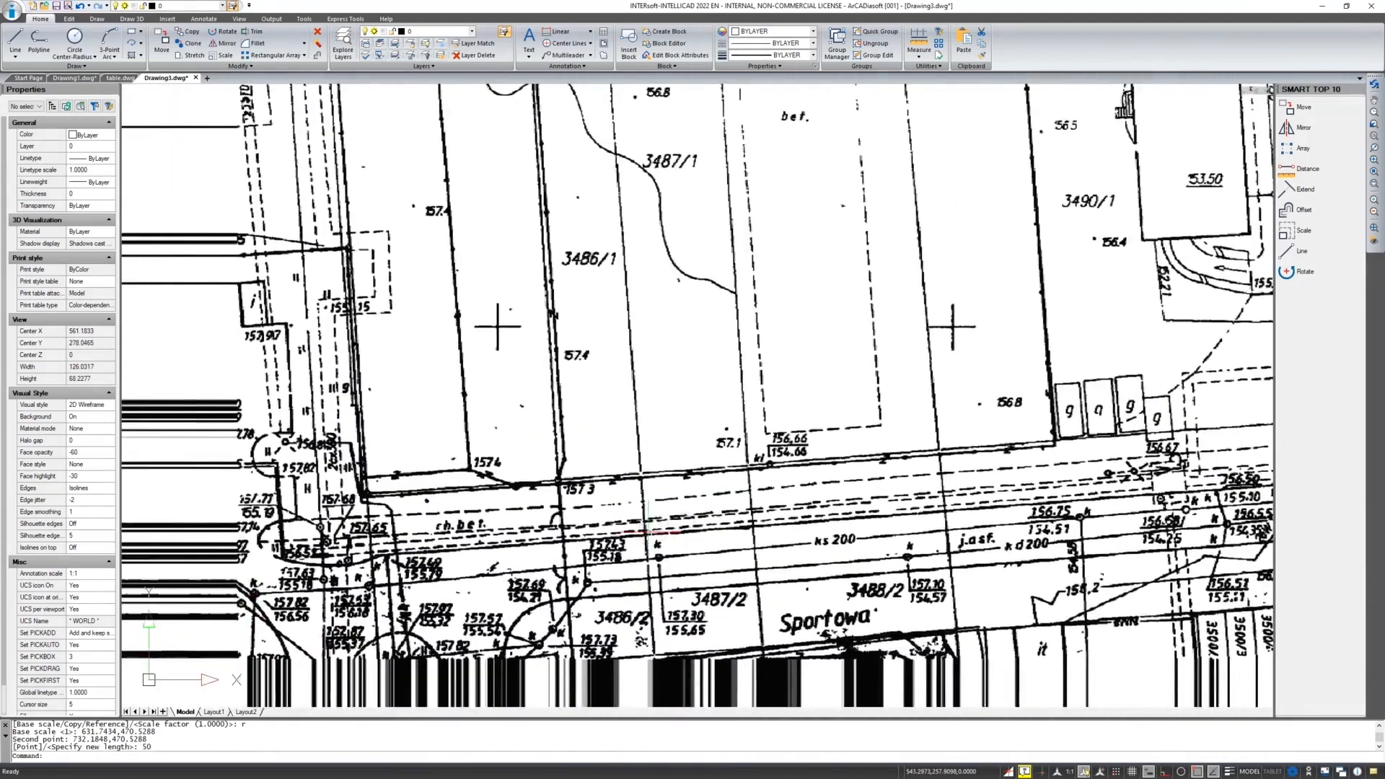
pyautogui.write('line')
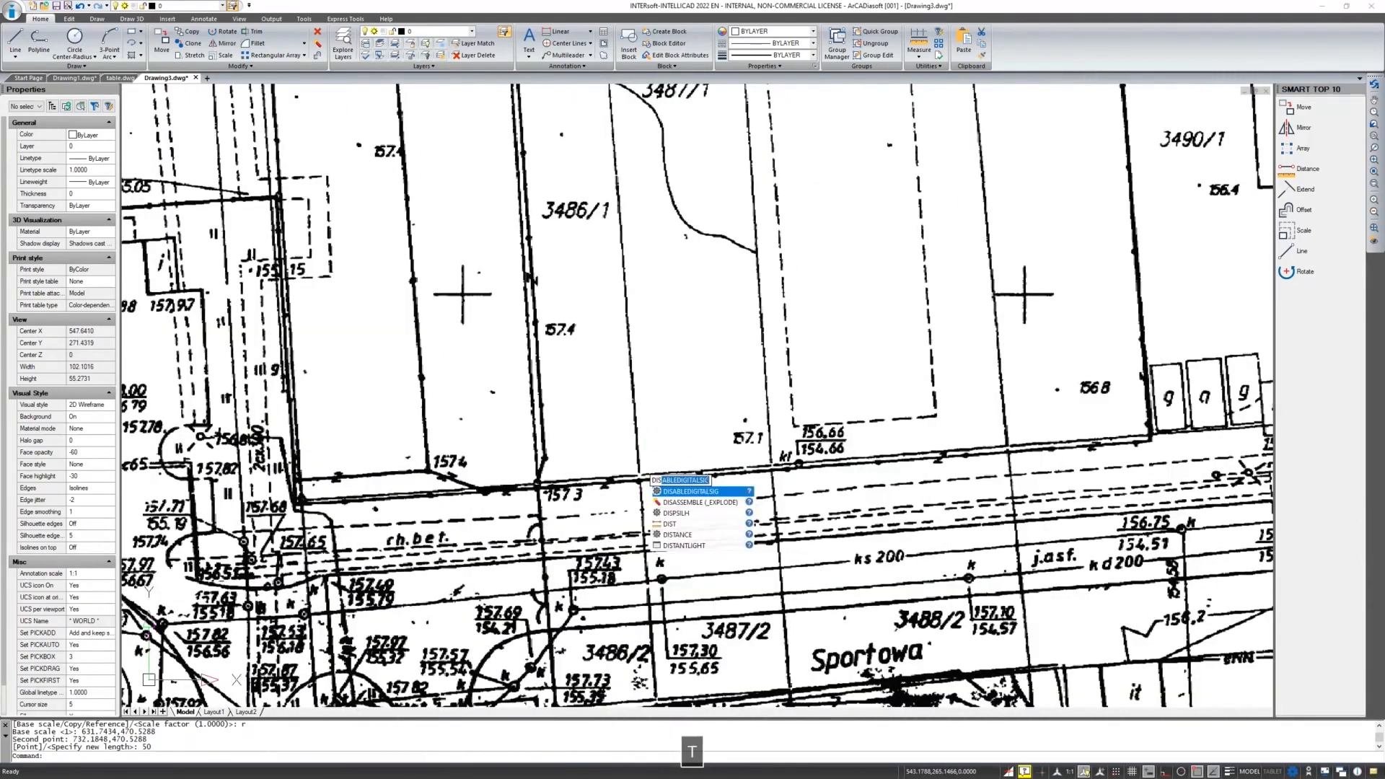
pyautogui.press('Return')
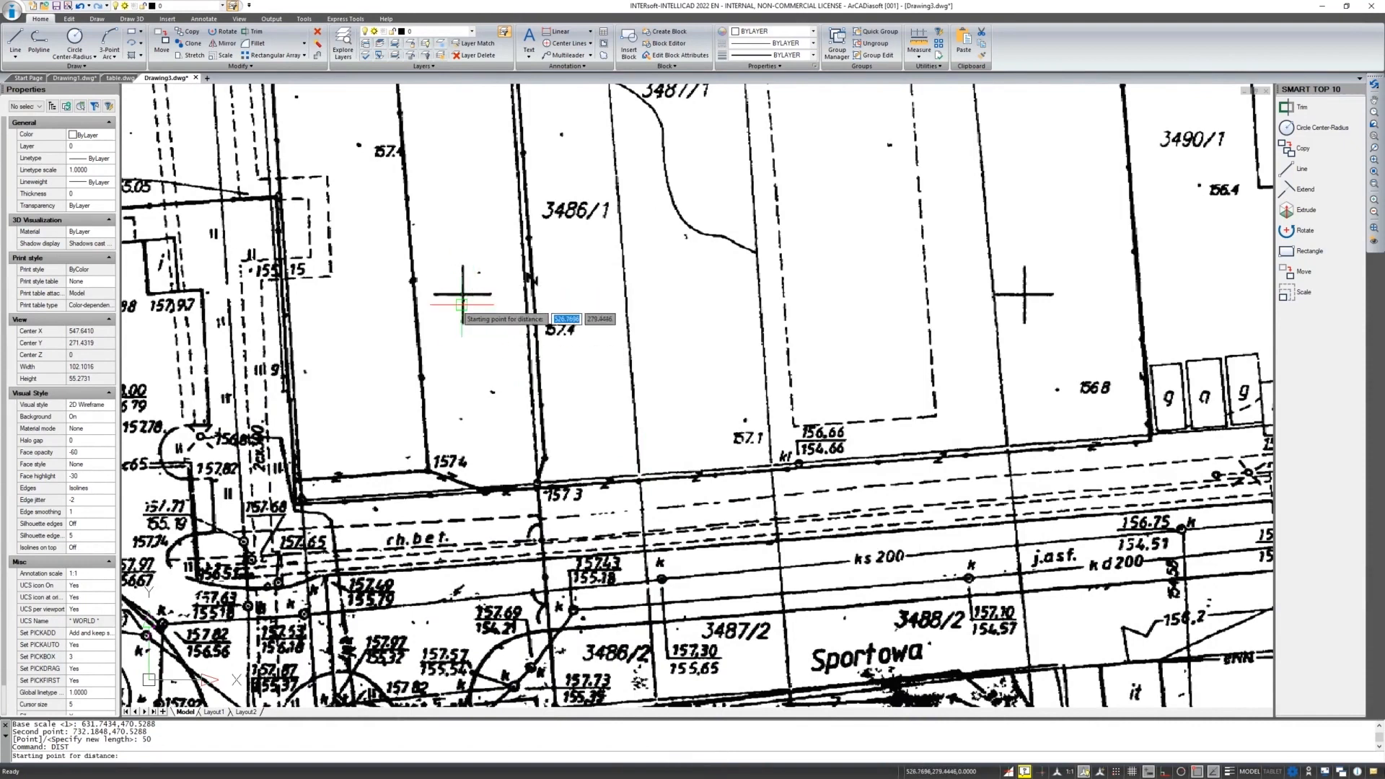
pyautogui.click(462, 294)
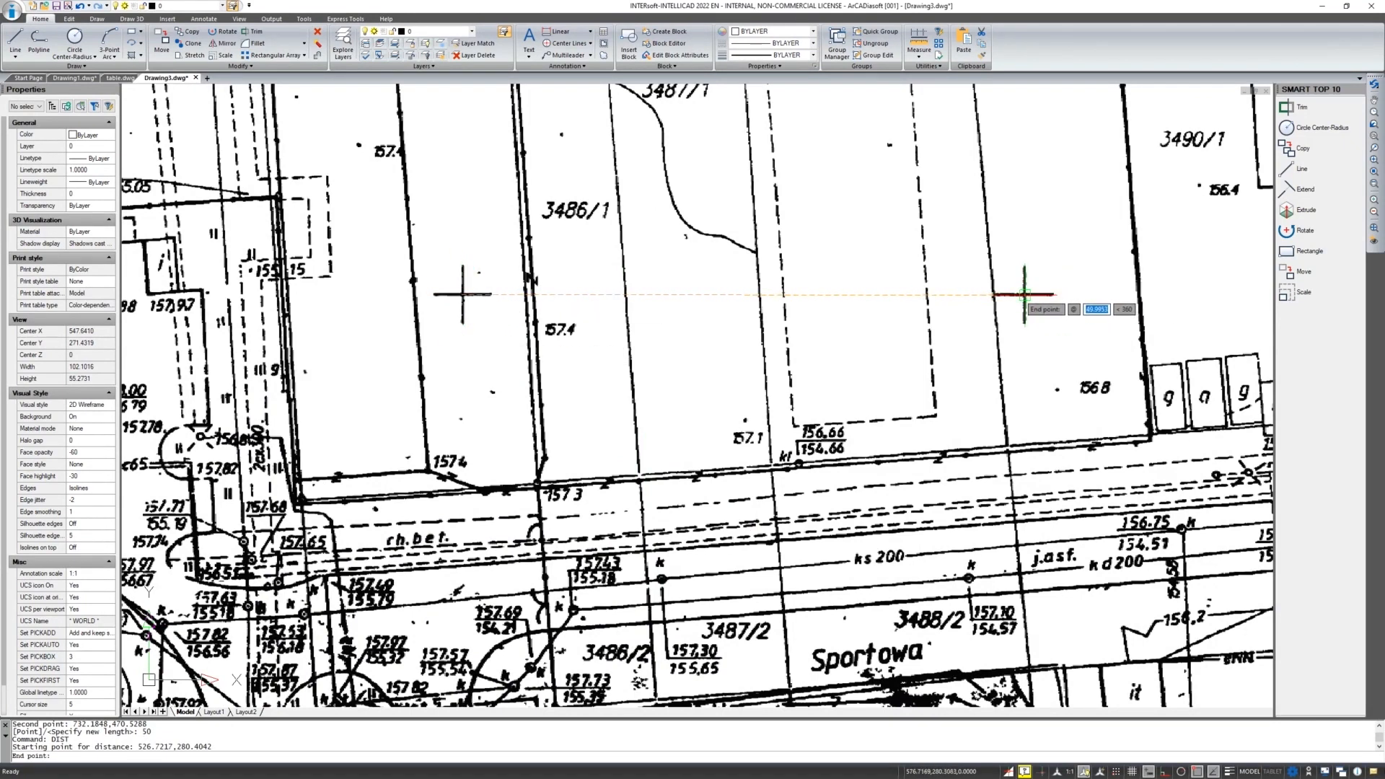
pyautogui.click(1024, 293)
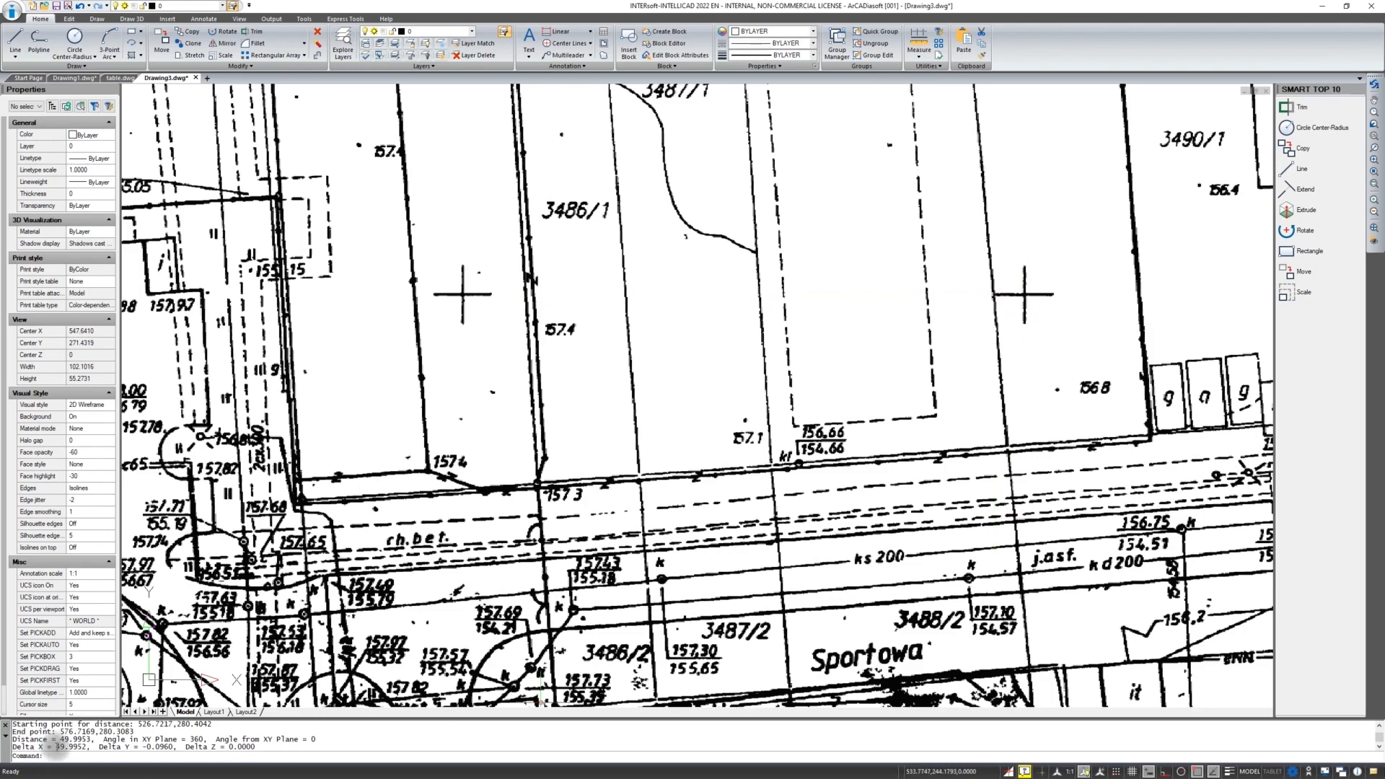
pyautogui.moveTo(56, 746); pyautogui.dragTo(91, 747)
pyautogui.press('Escape')
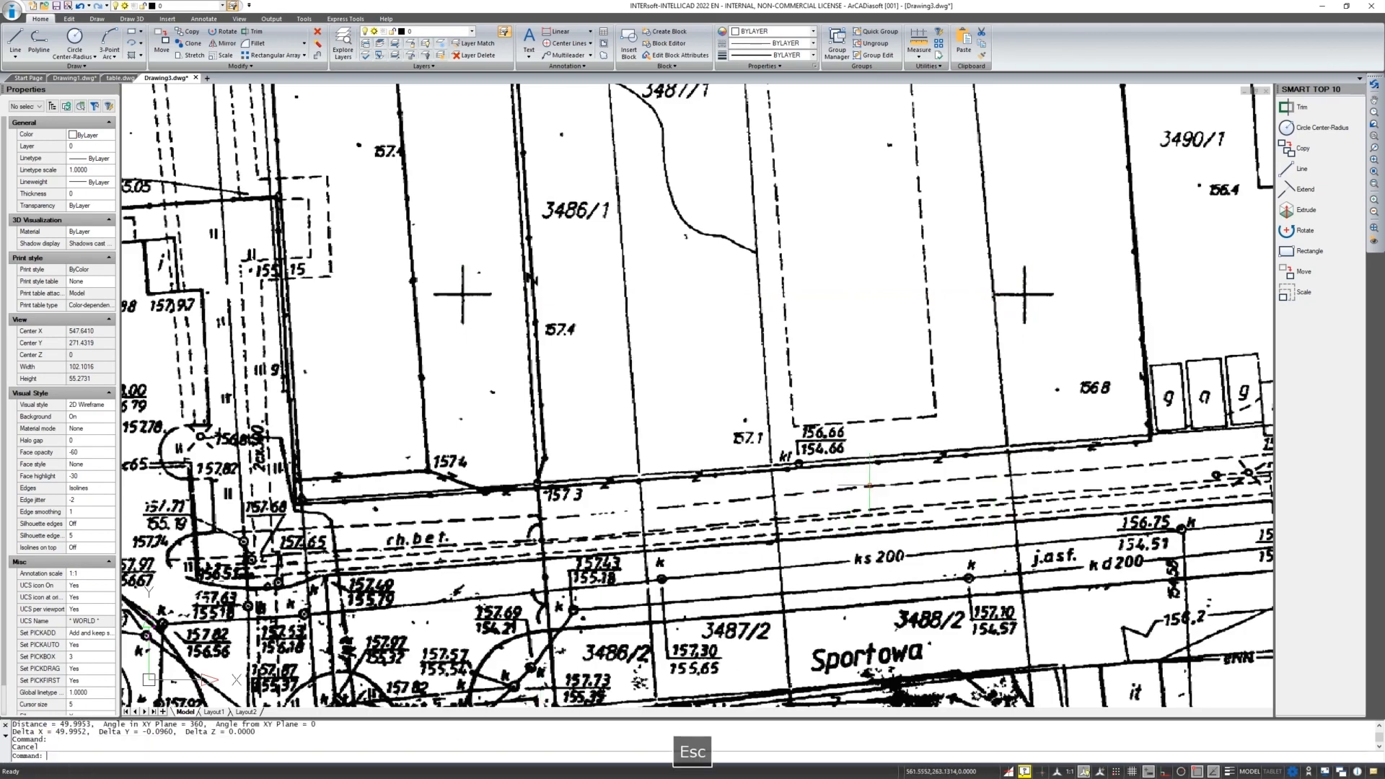
# Delete the rescaled map image from the drawing
pyautogui.scroll(-5, 915, 438)
pyautogui.scroll(-8, 914, 438)
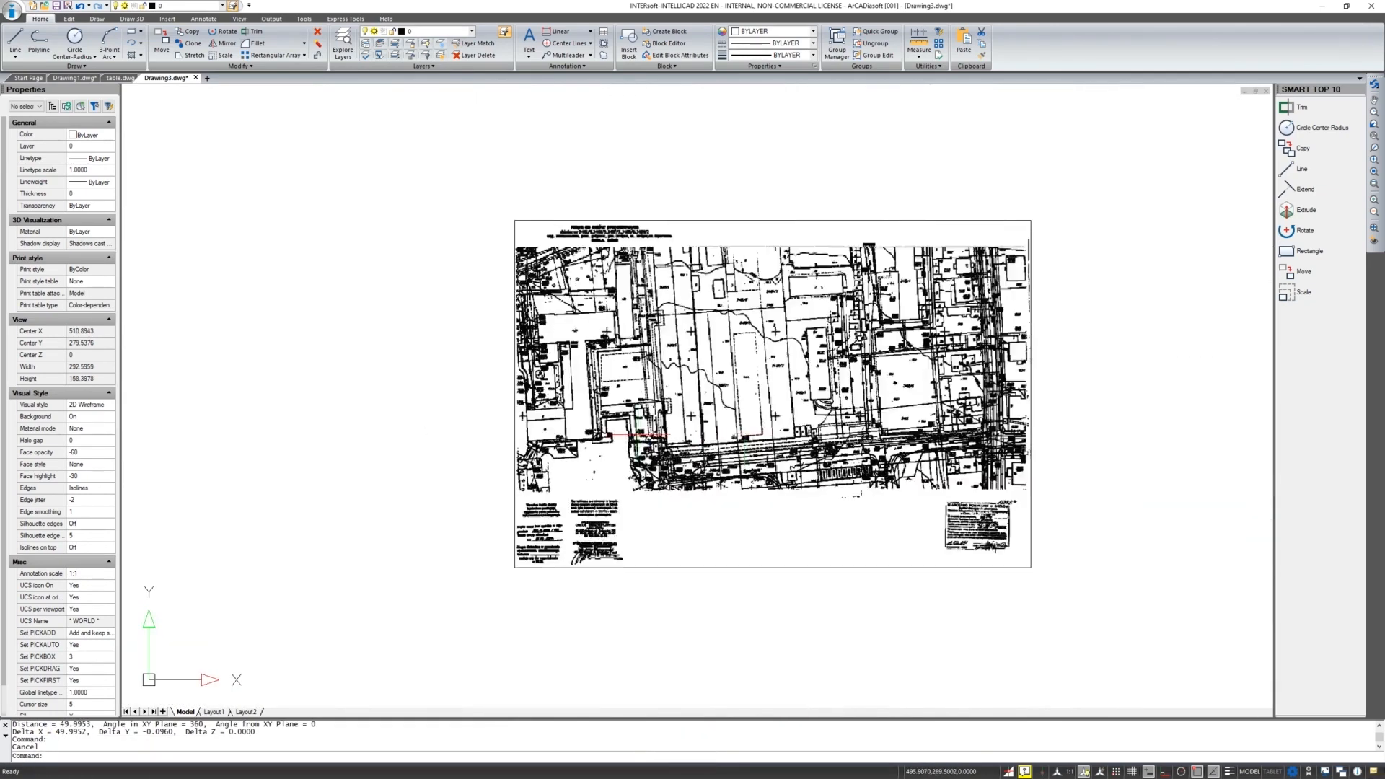
pyautogui.scroll(3, 830, 418)
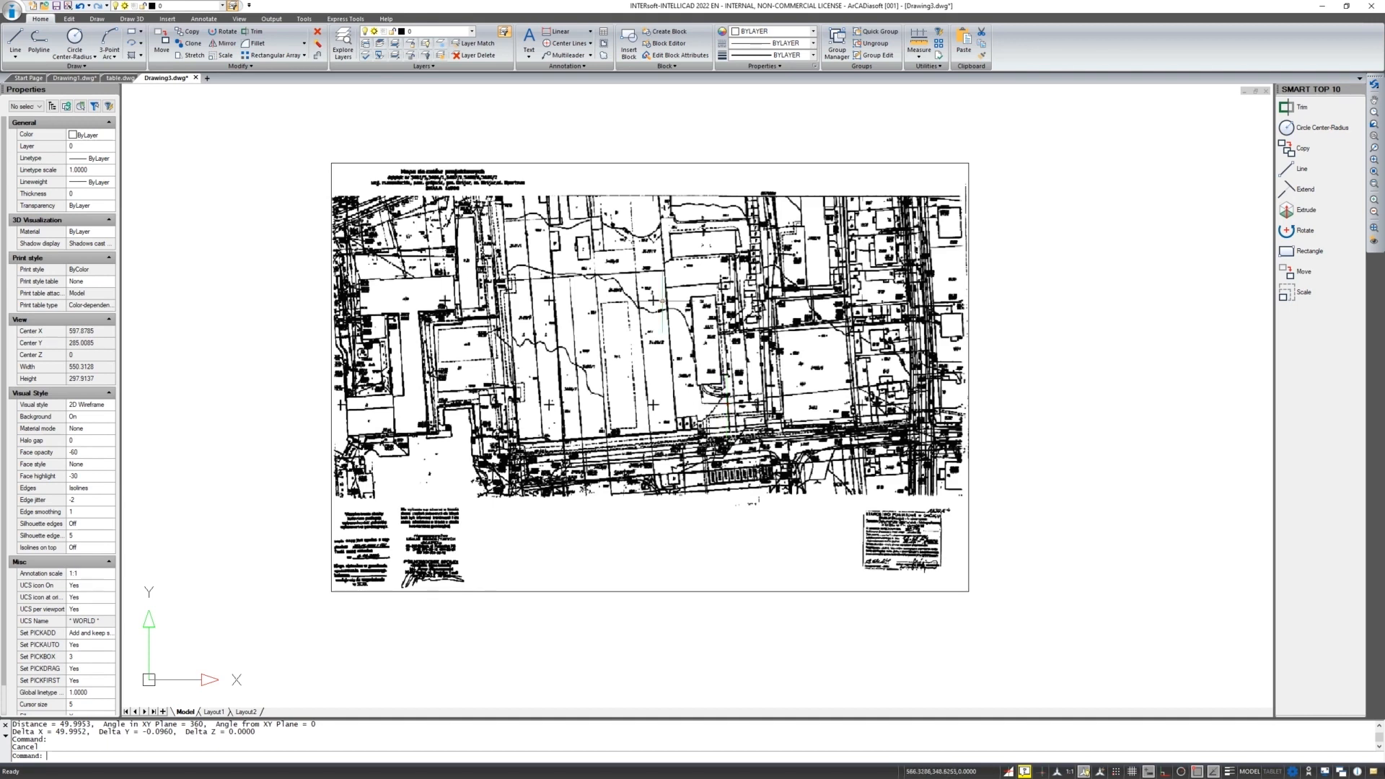
pyautogui.click(332, 214)
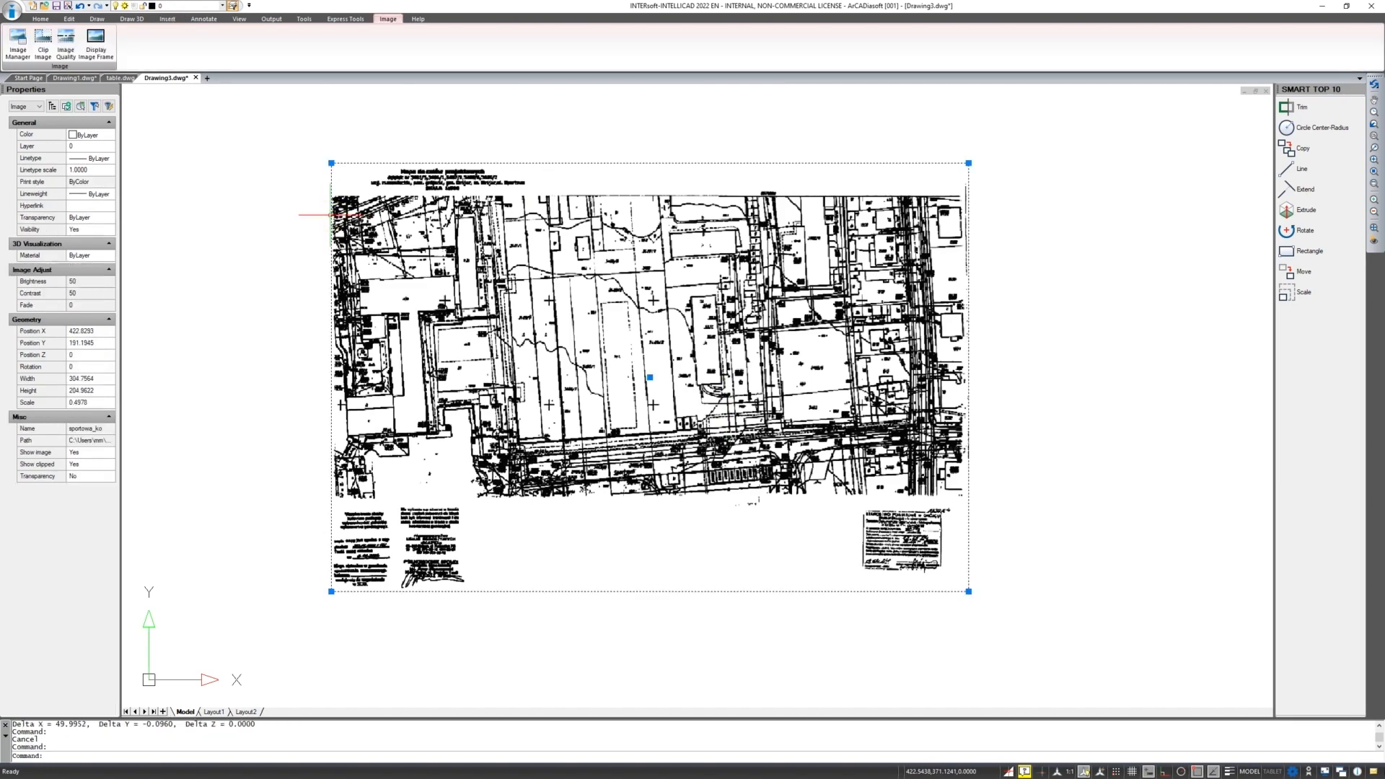
pyautogui.press('Delete')
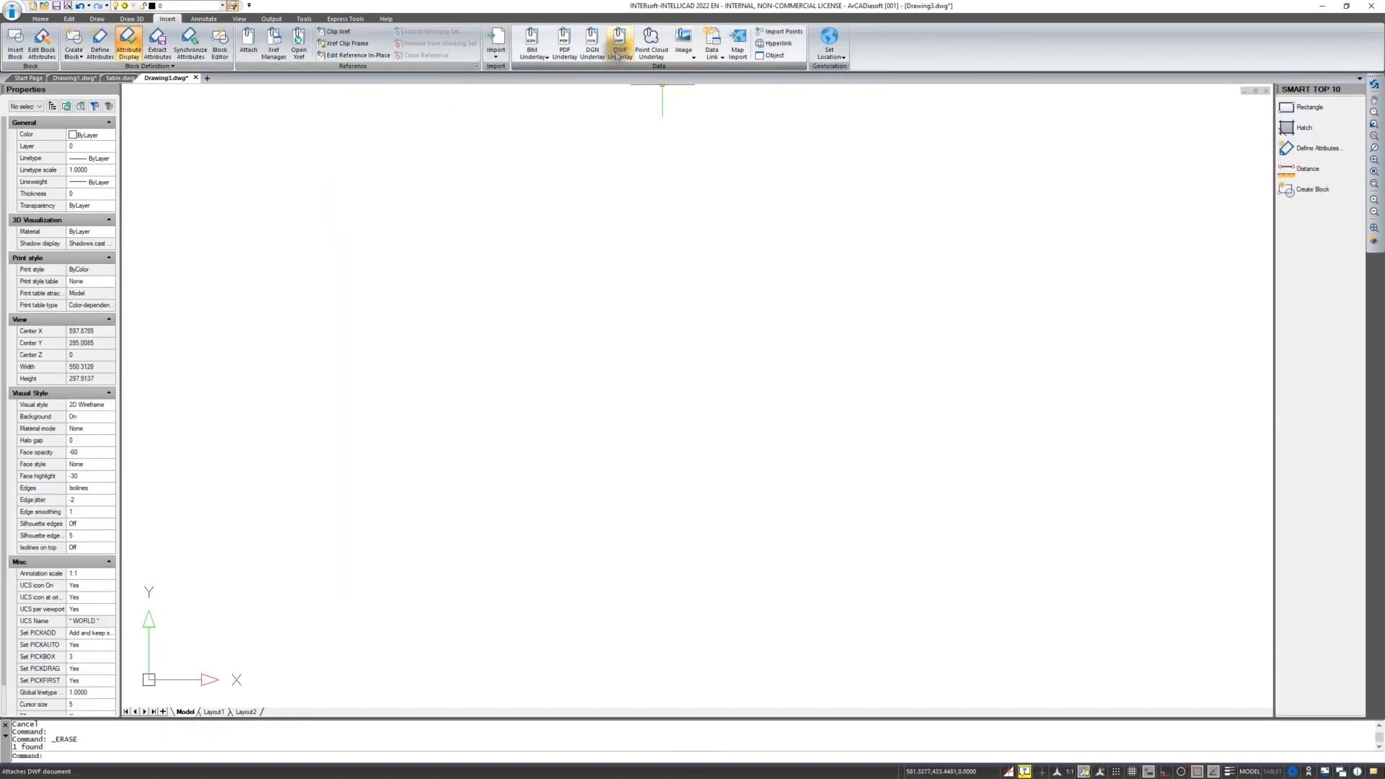
# Attach page 1 of School4_20_WKOG-03-w14-09.pdf as a PDF underlay in the empty drawing, with scale factor 1 and rotation 0
pyautogui.click(565, 42)
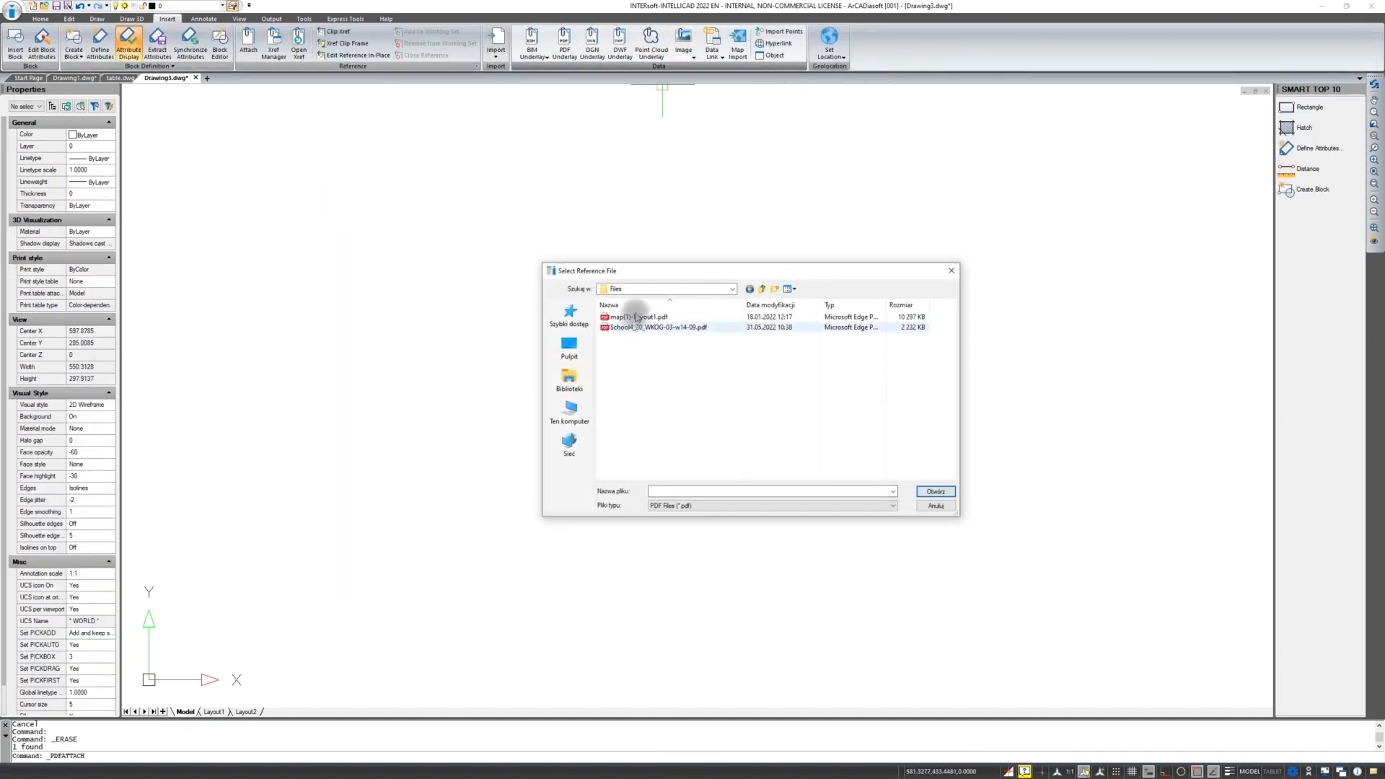
pyautogui.click(646, 327)
pyautogui.click(936, 491)
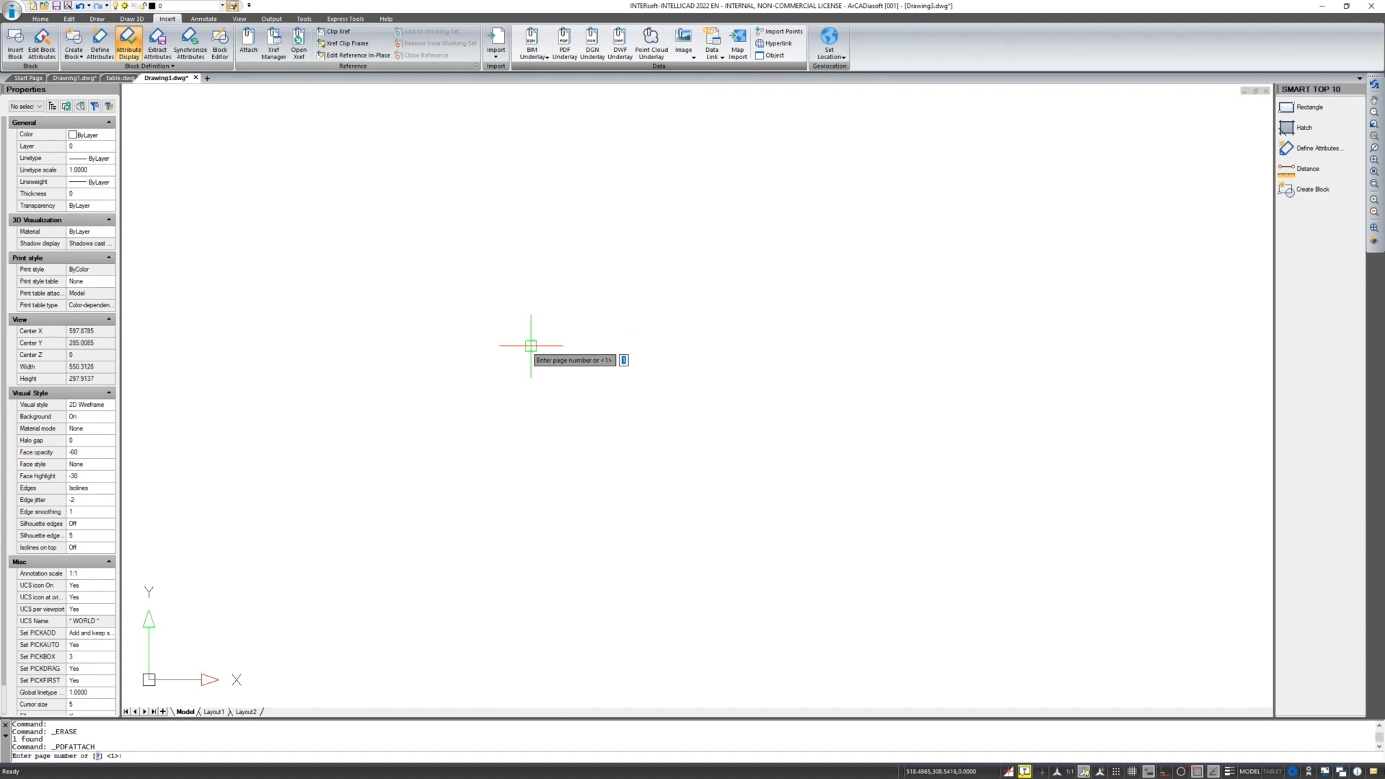
pyautogui.press('Return')
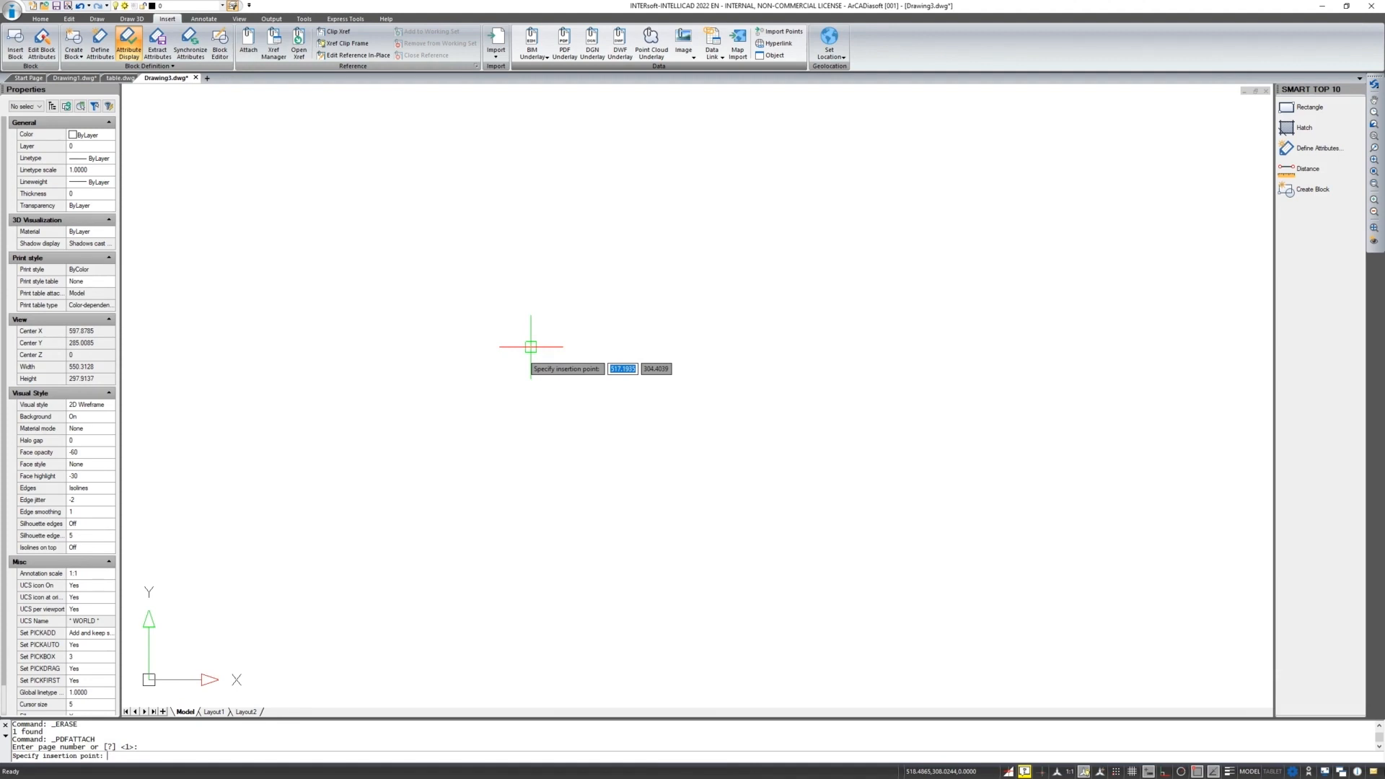
pyautogui.click(433, 486)
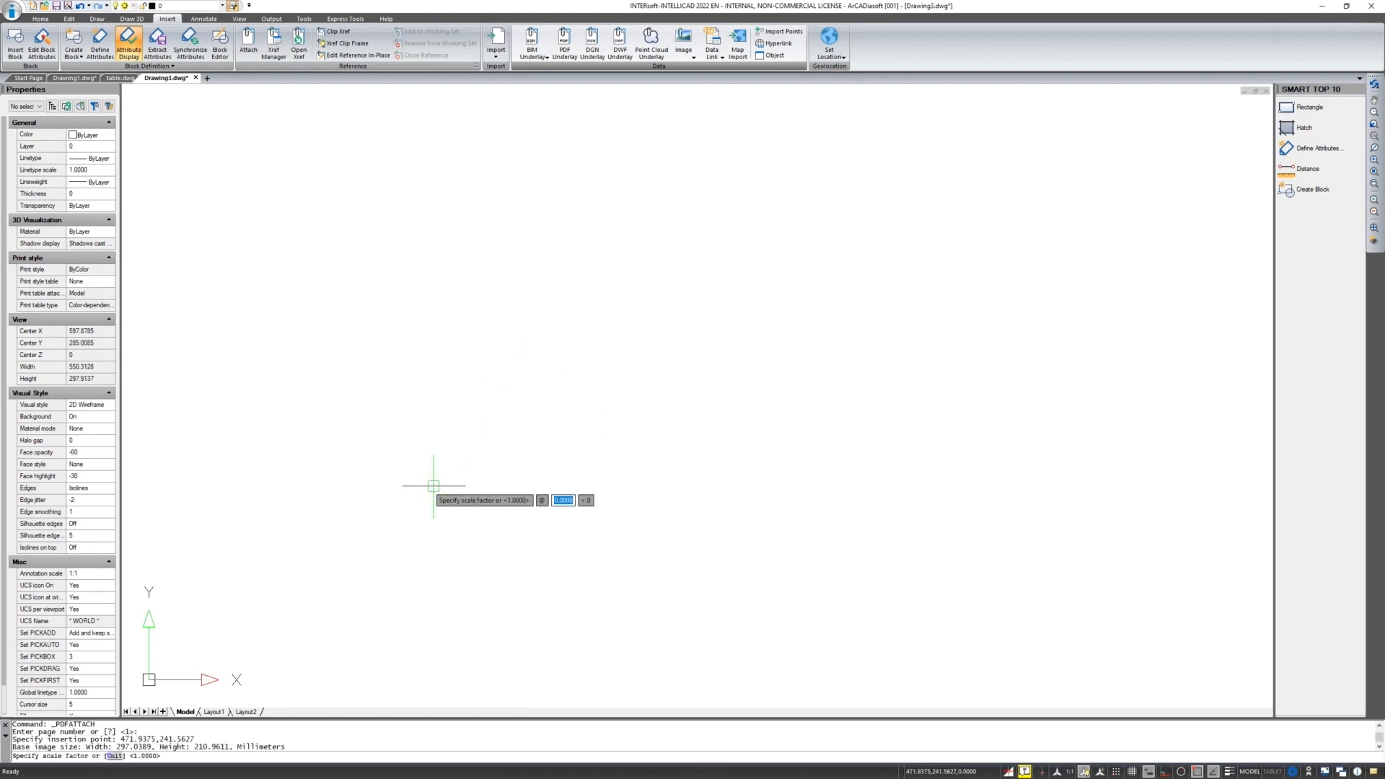
pyautogui.press('Return')
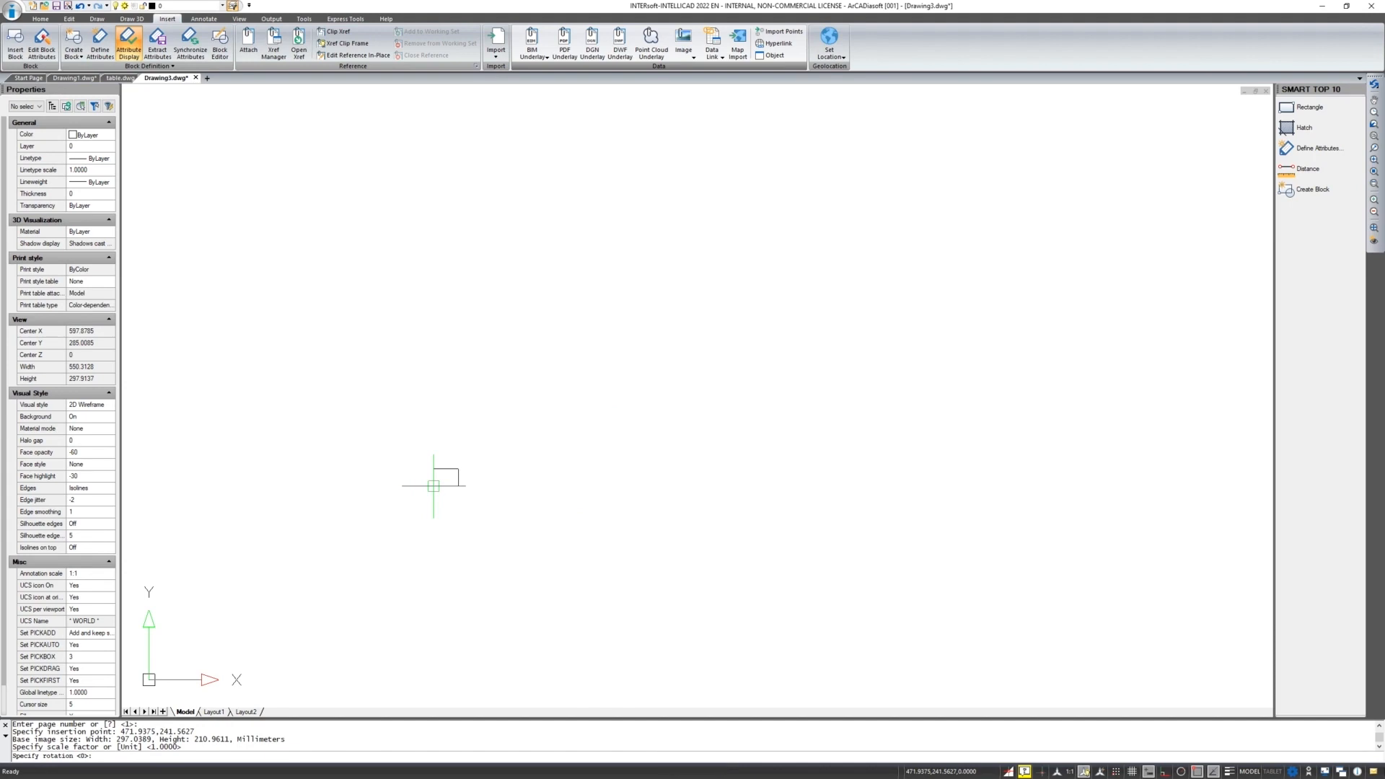
pyautogui.press('Return')
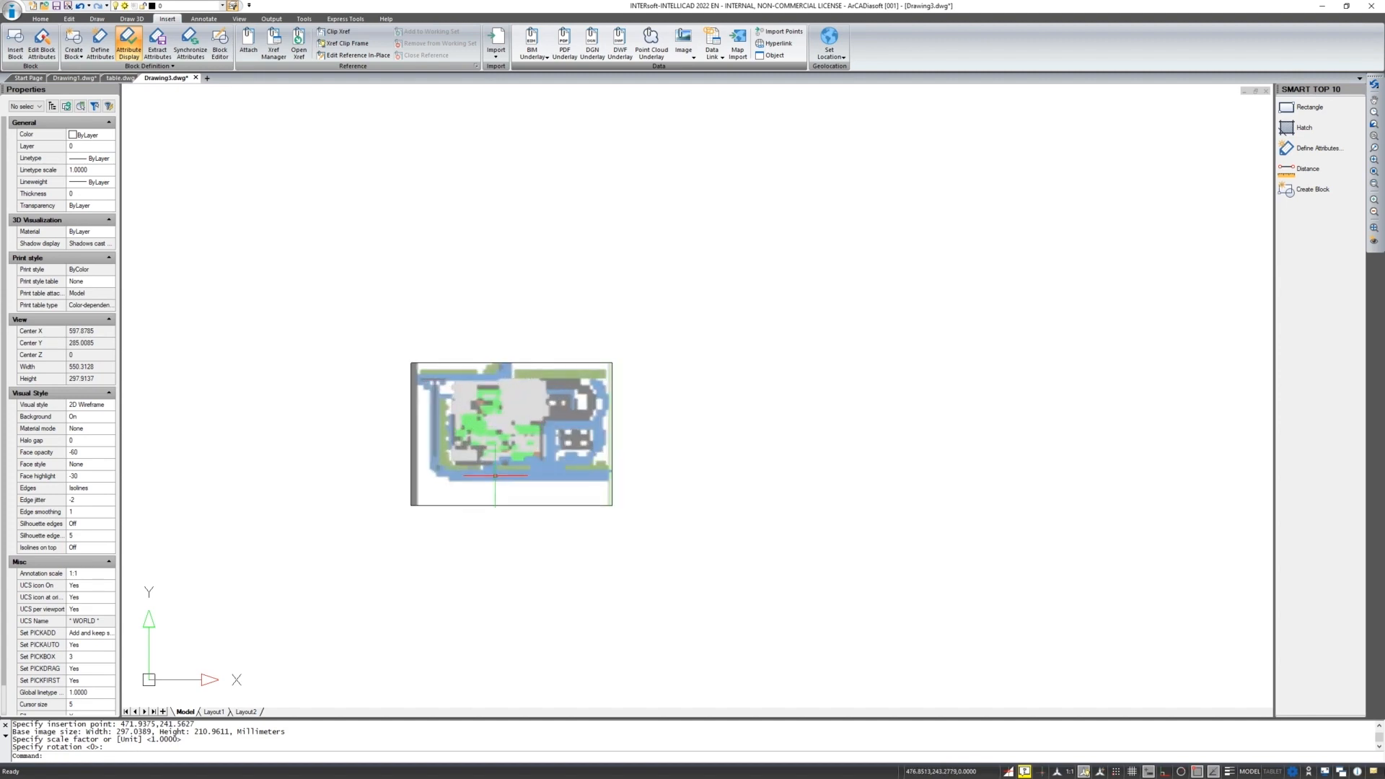
pyautogui.scroll(6, 474, 442)
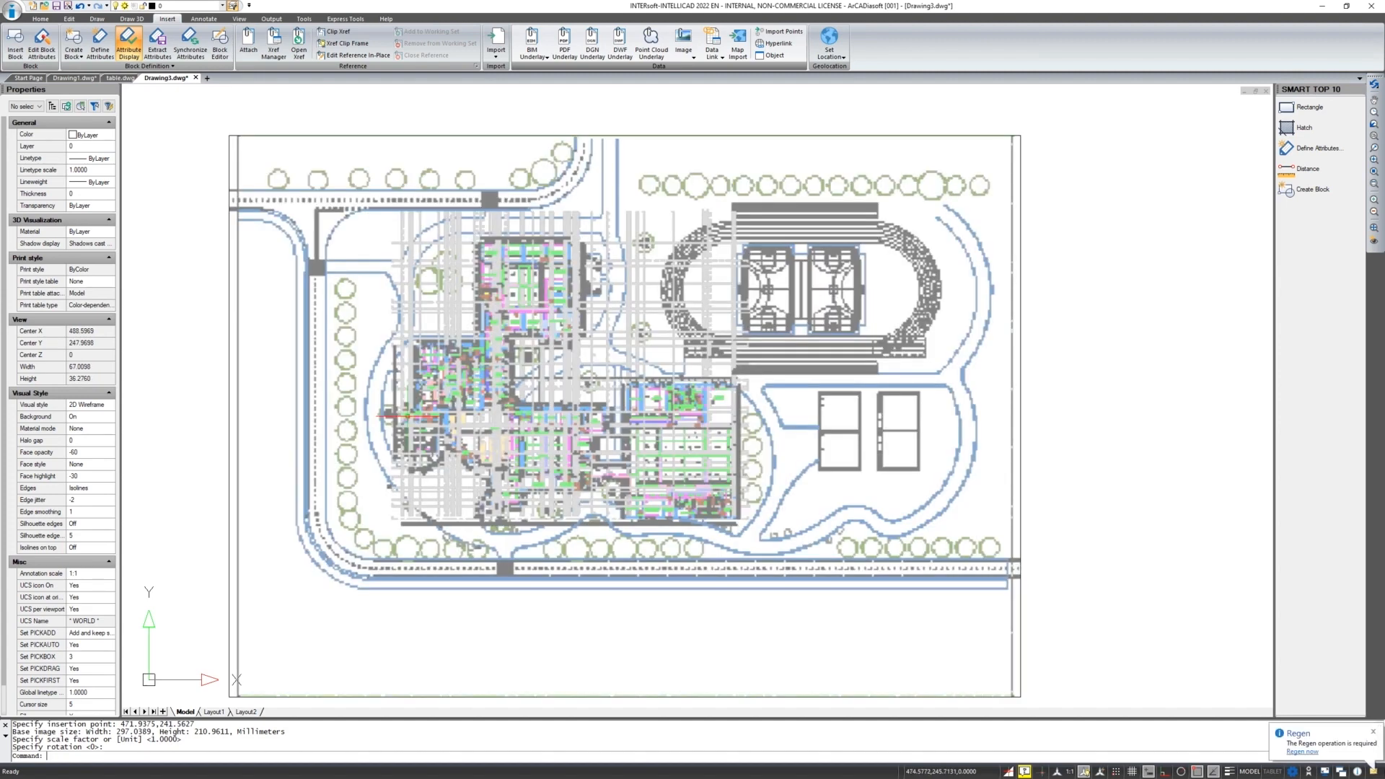
pyautogui.scroll(-1, 406, 417)
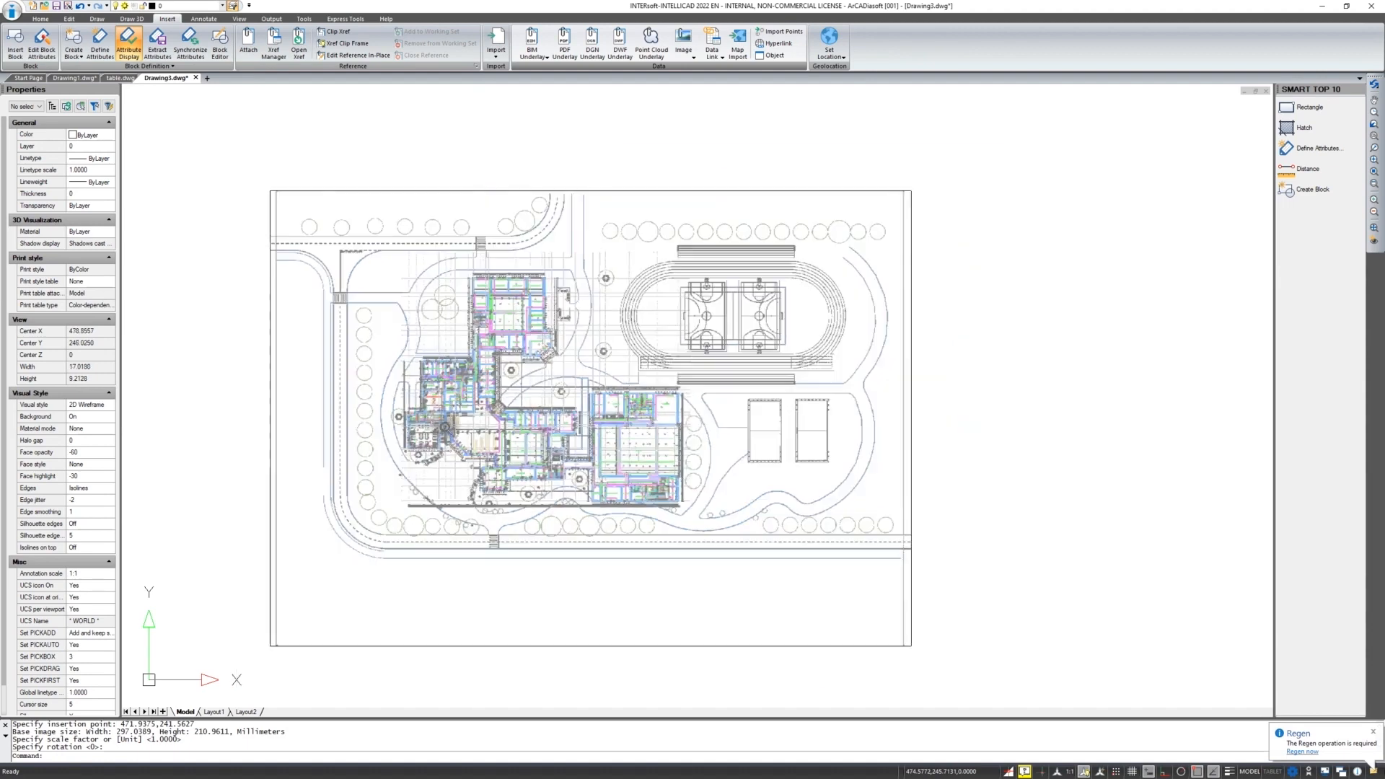
# Select the attached PDF underlay to inspect its properties, deselect it and check the drawing's layer list
pyautogui.click(270, 468)
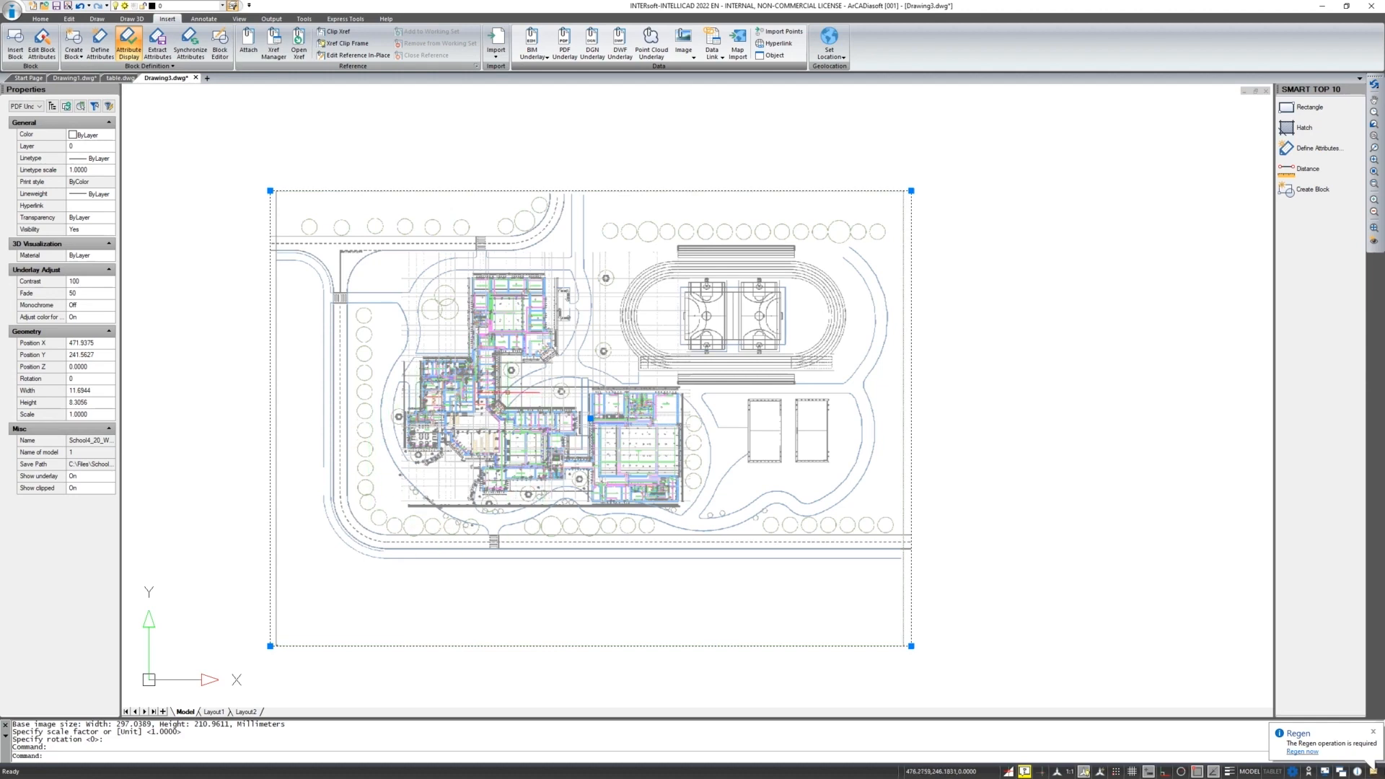
pyautogui.scroll(-3, 296, 393)
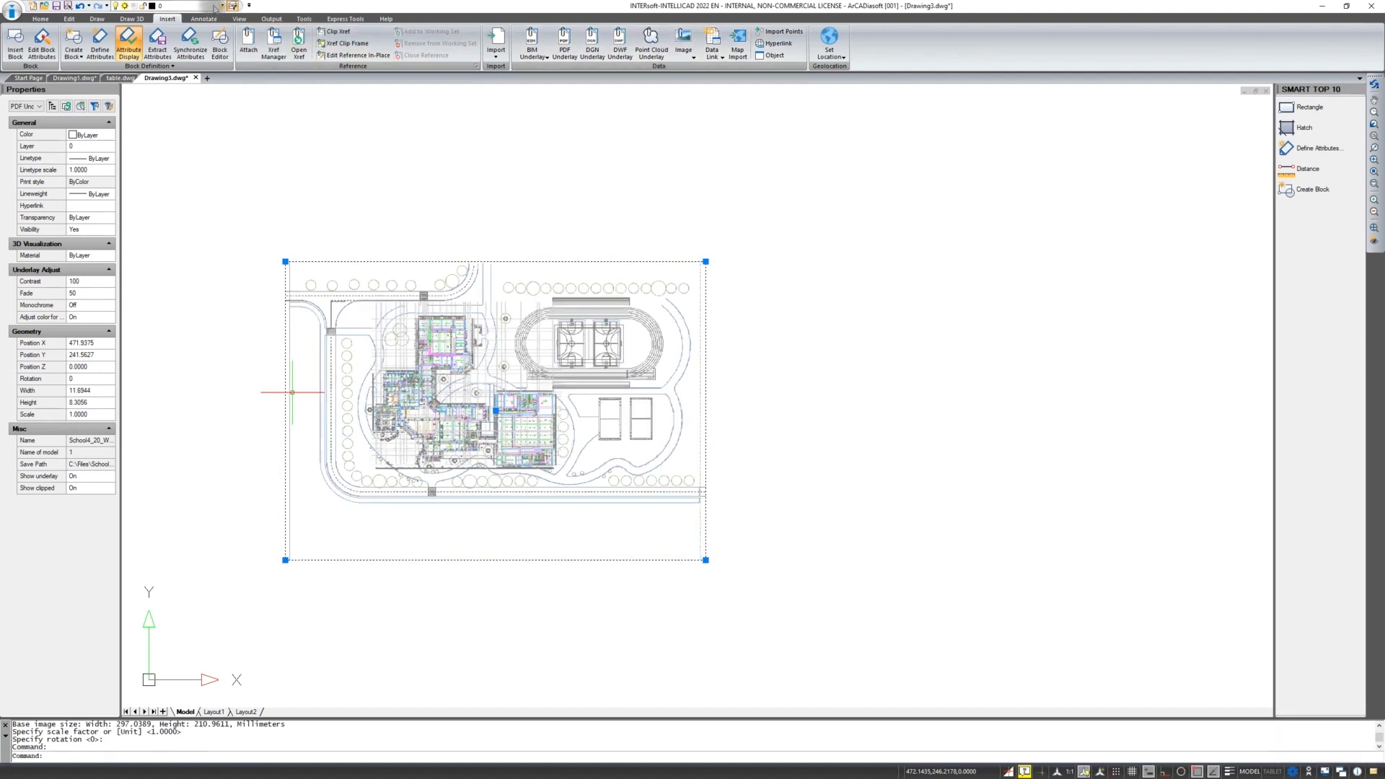
pyautogui.press('Escape')
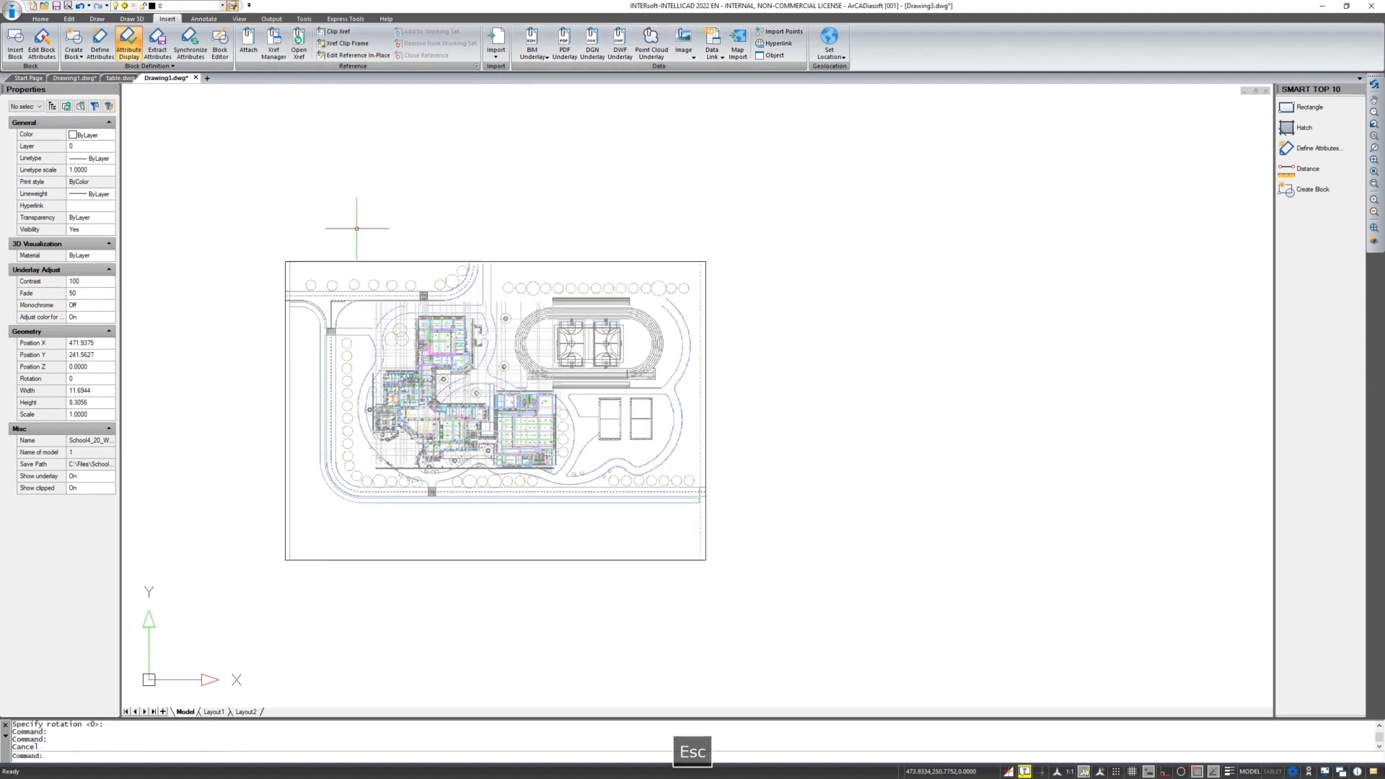
pyautogui.click(222, 6)
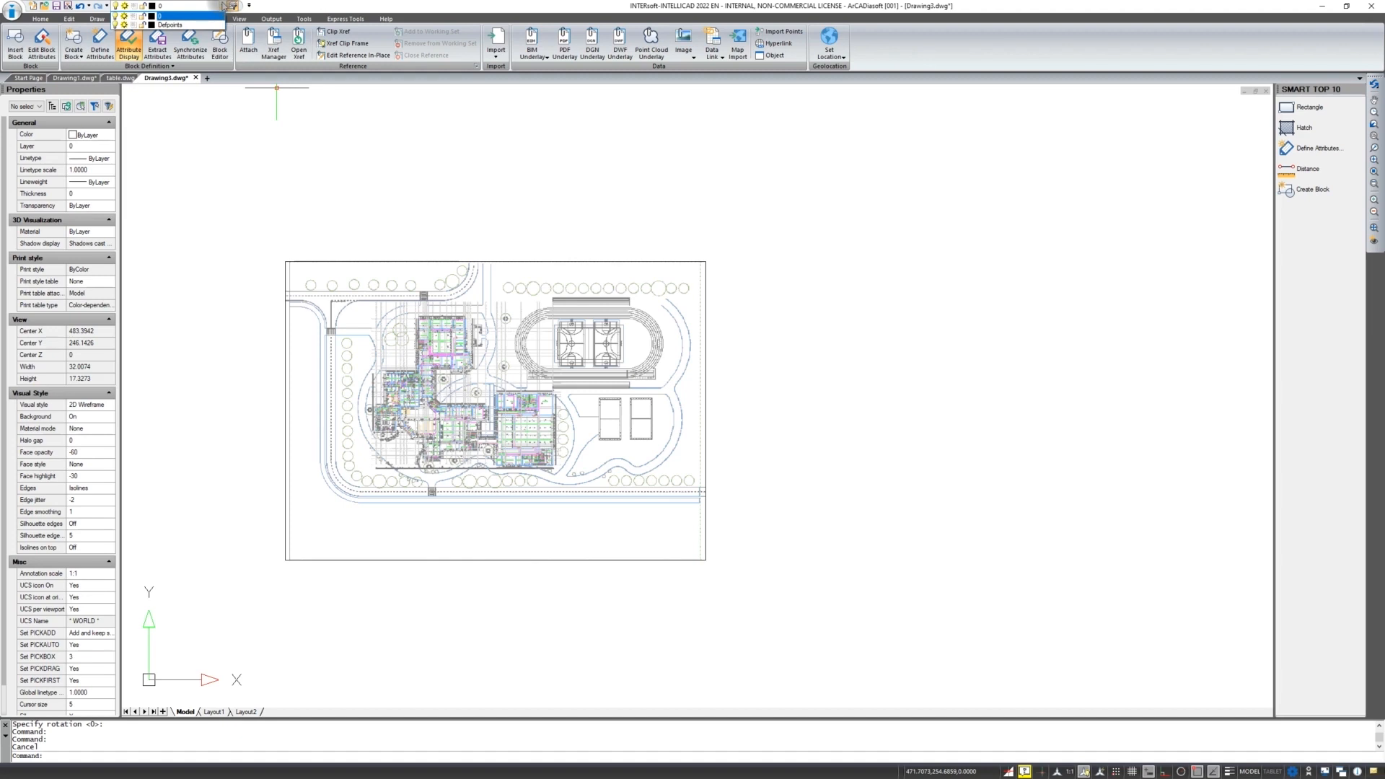
pyautogui.click(220, 5)
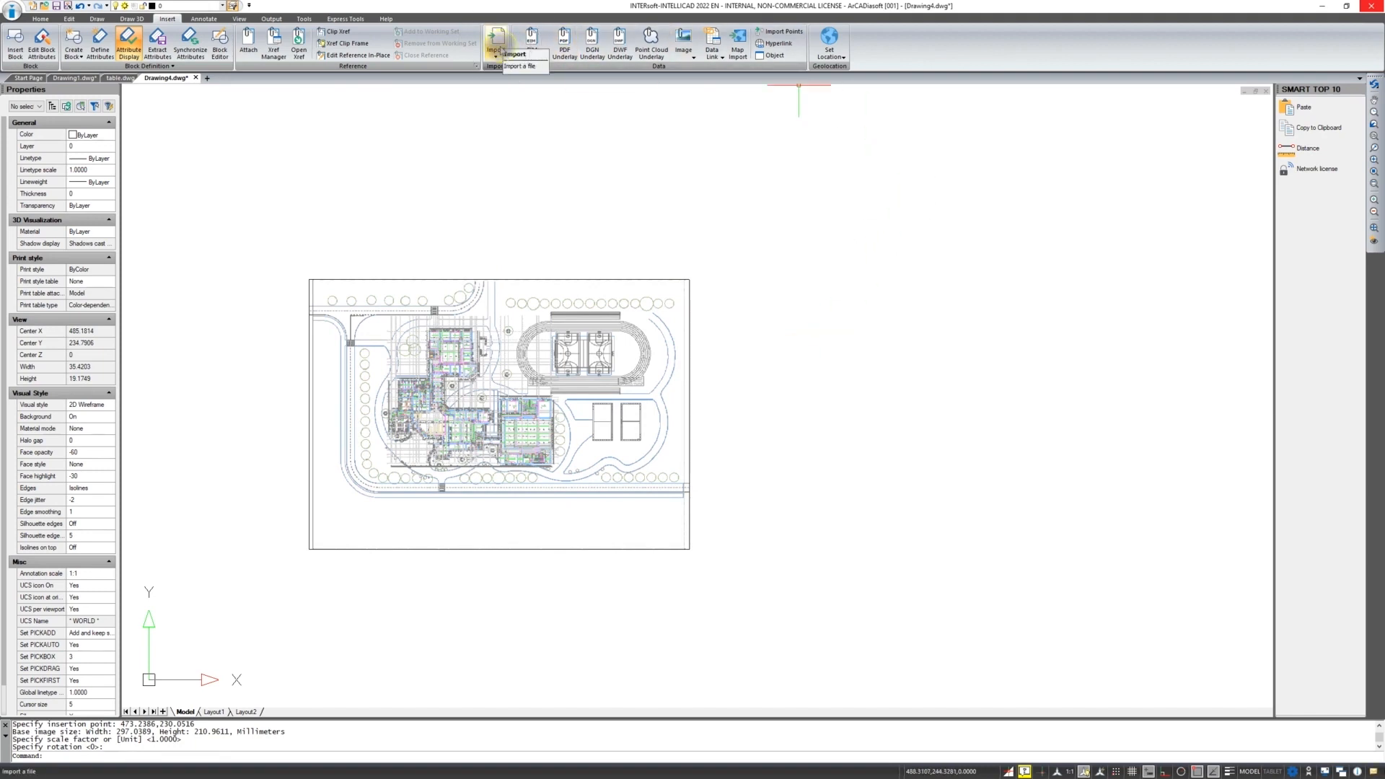
# Choose School4_20_WKOG-03-w14-09.pdf in the C:\Files folder as the Portable Document Format file to import
pyautogui.click(497, 53)
pyautogui.click(504, 74)
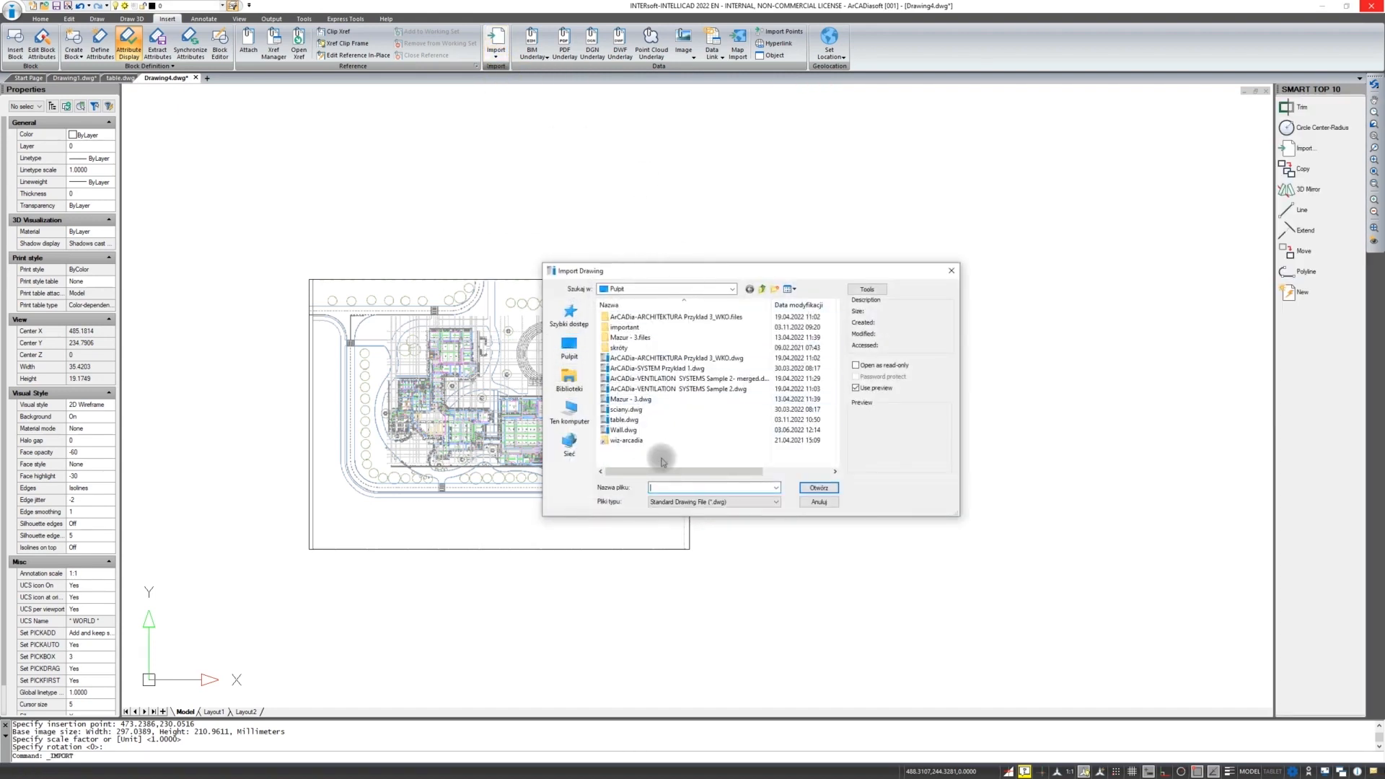
pyautogui.click(570, 409)
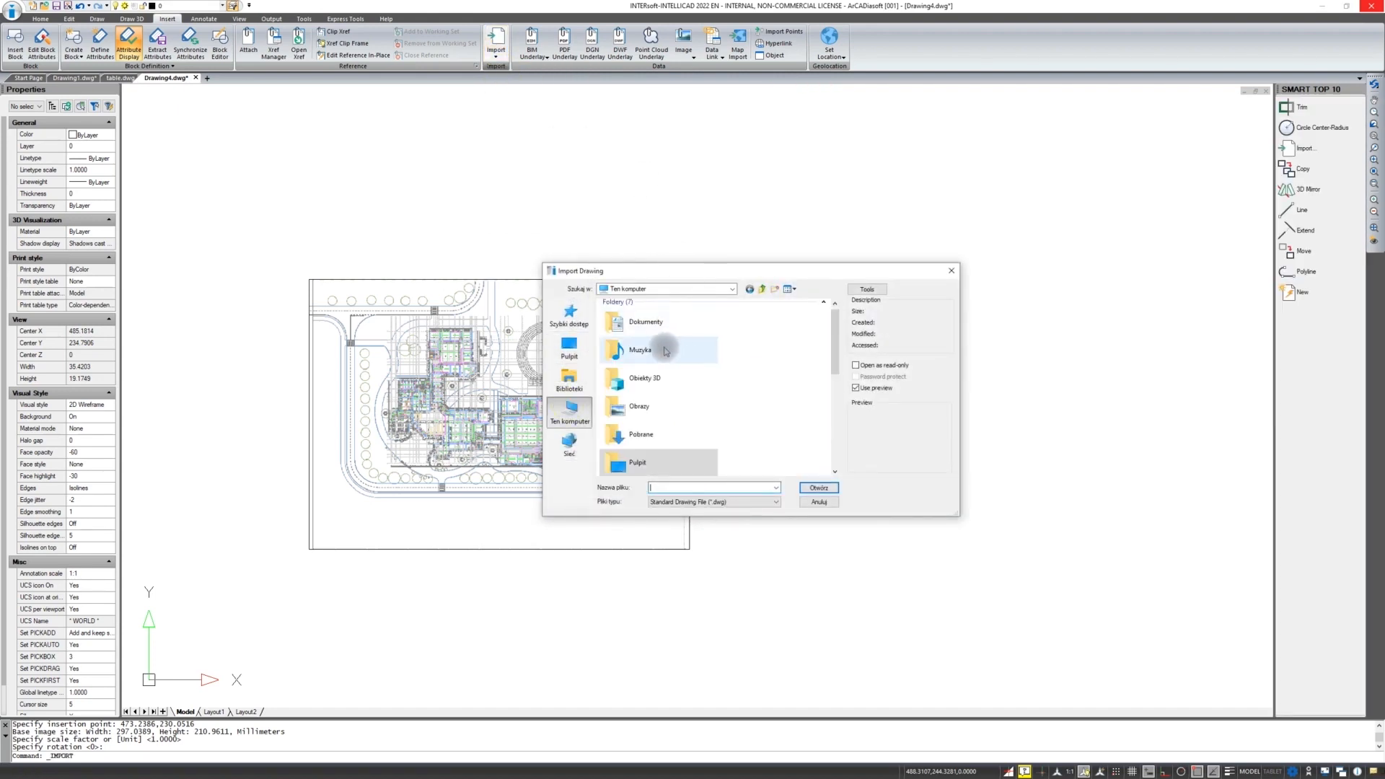
pyautogui.scroll(-5, 656, 353)
pyautogui.doubleClick(649, 374)
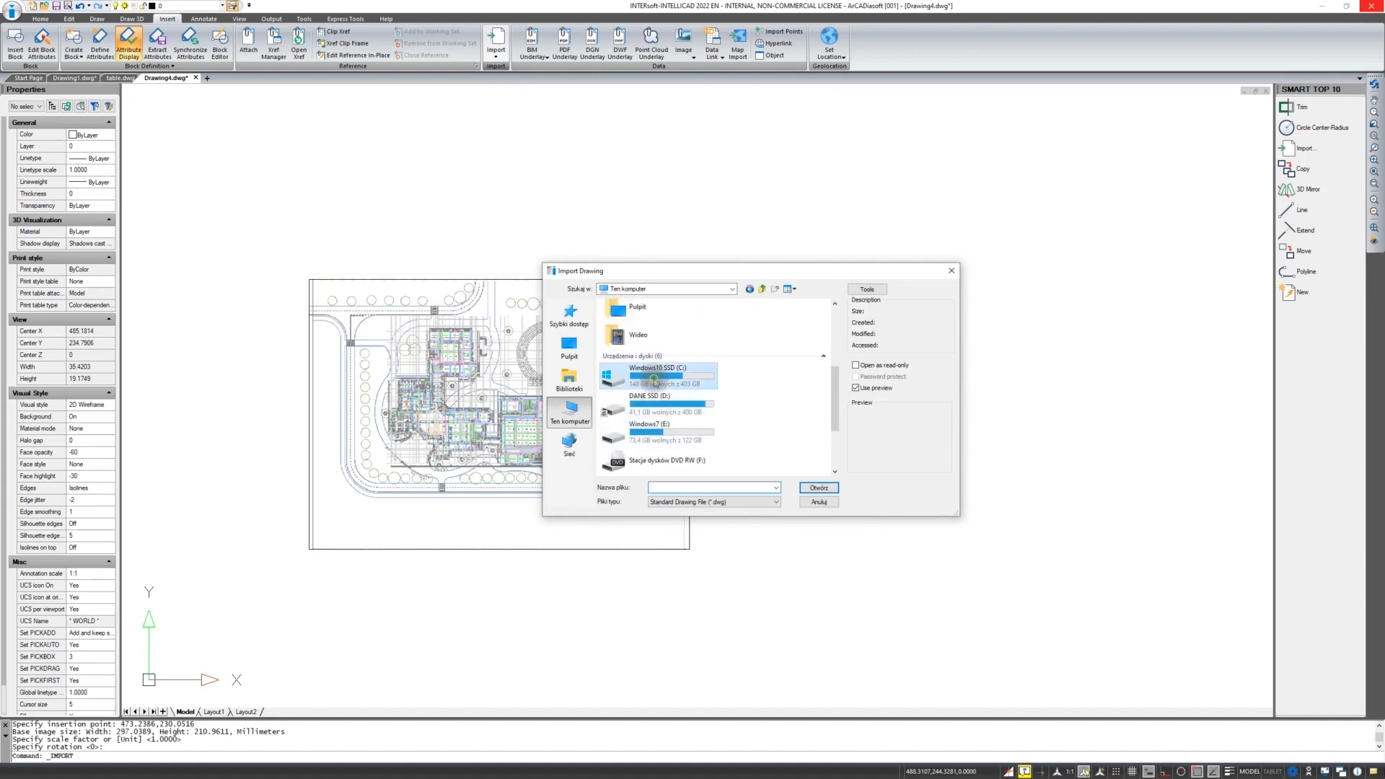
pyautogui.doubleClick(621, 359)
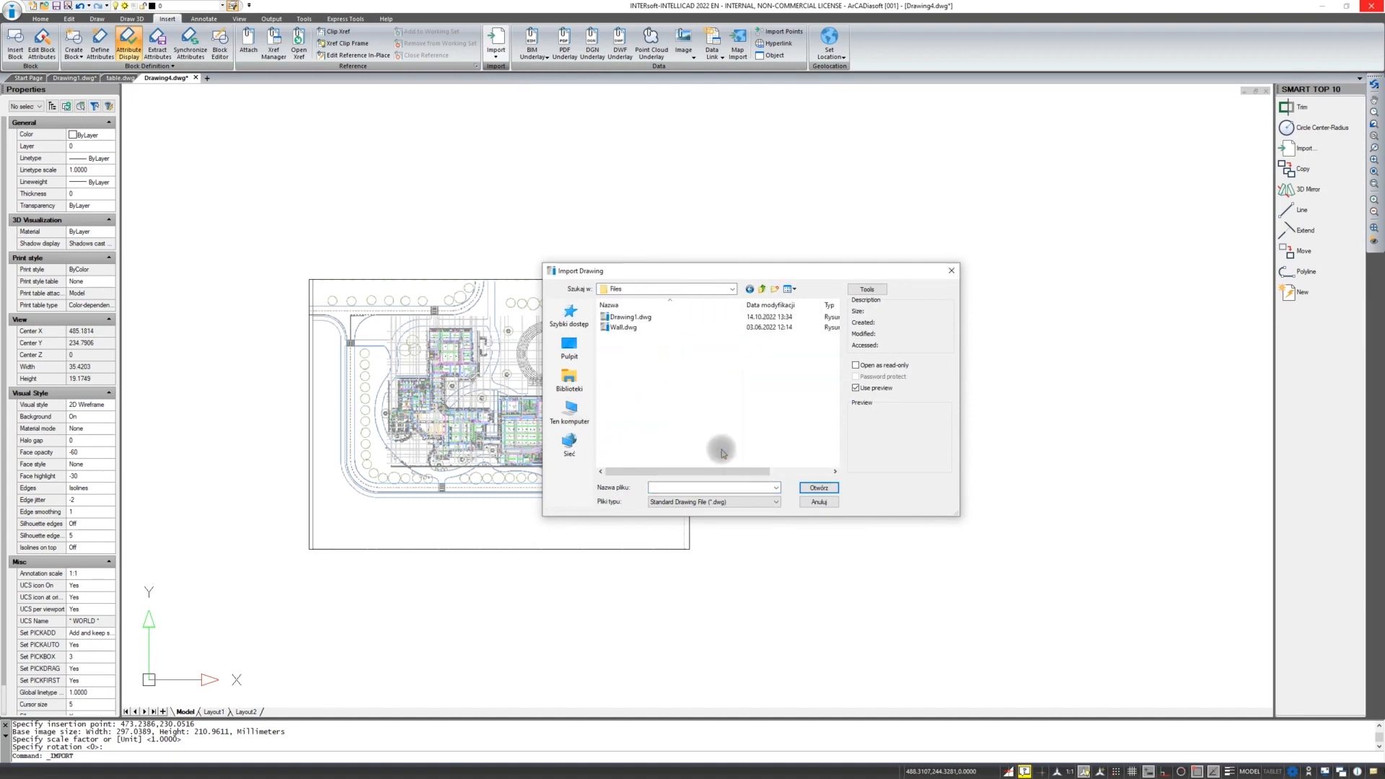
pyautogui.click(765, 502)
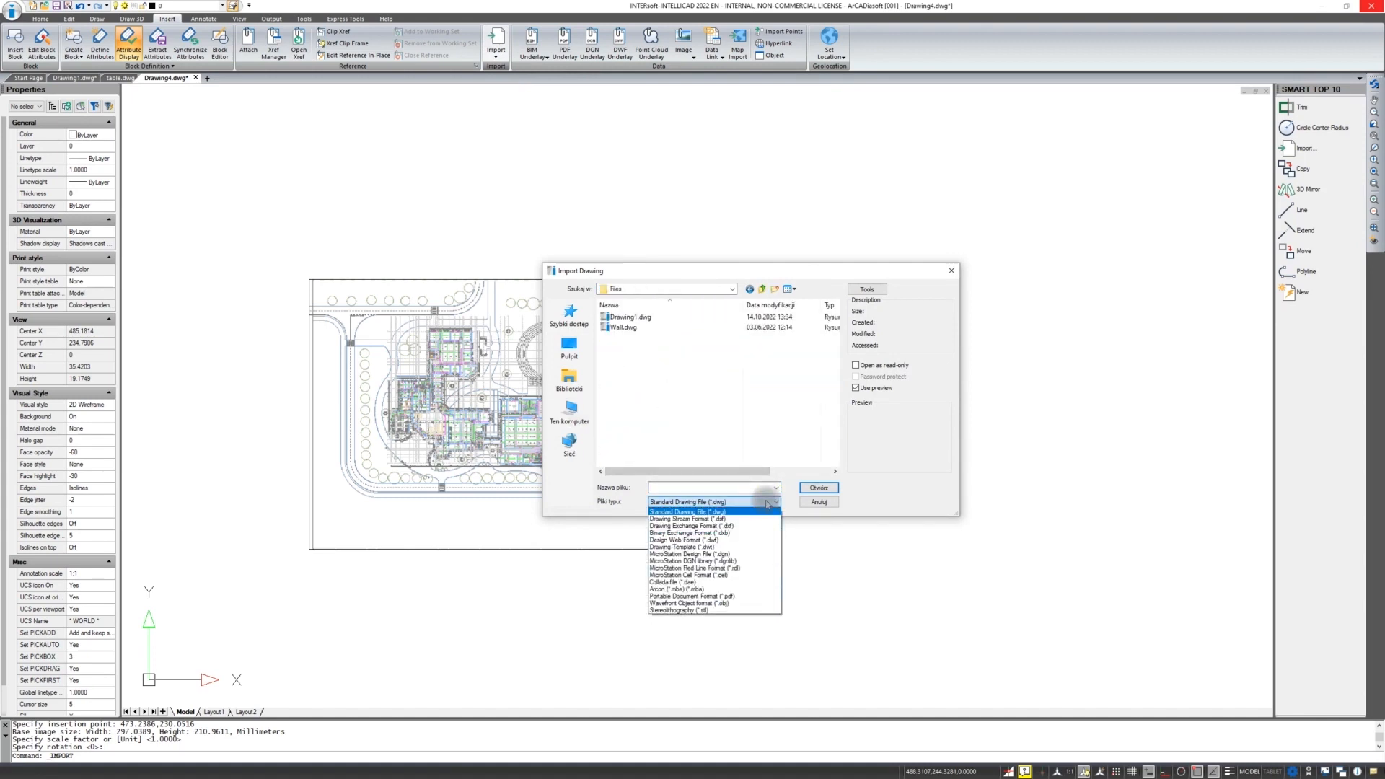
pyautogui.click(721, 596)
pyautogui.click(645, 328)
pyautogui.click(818, 488)
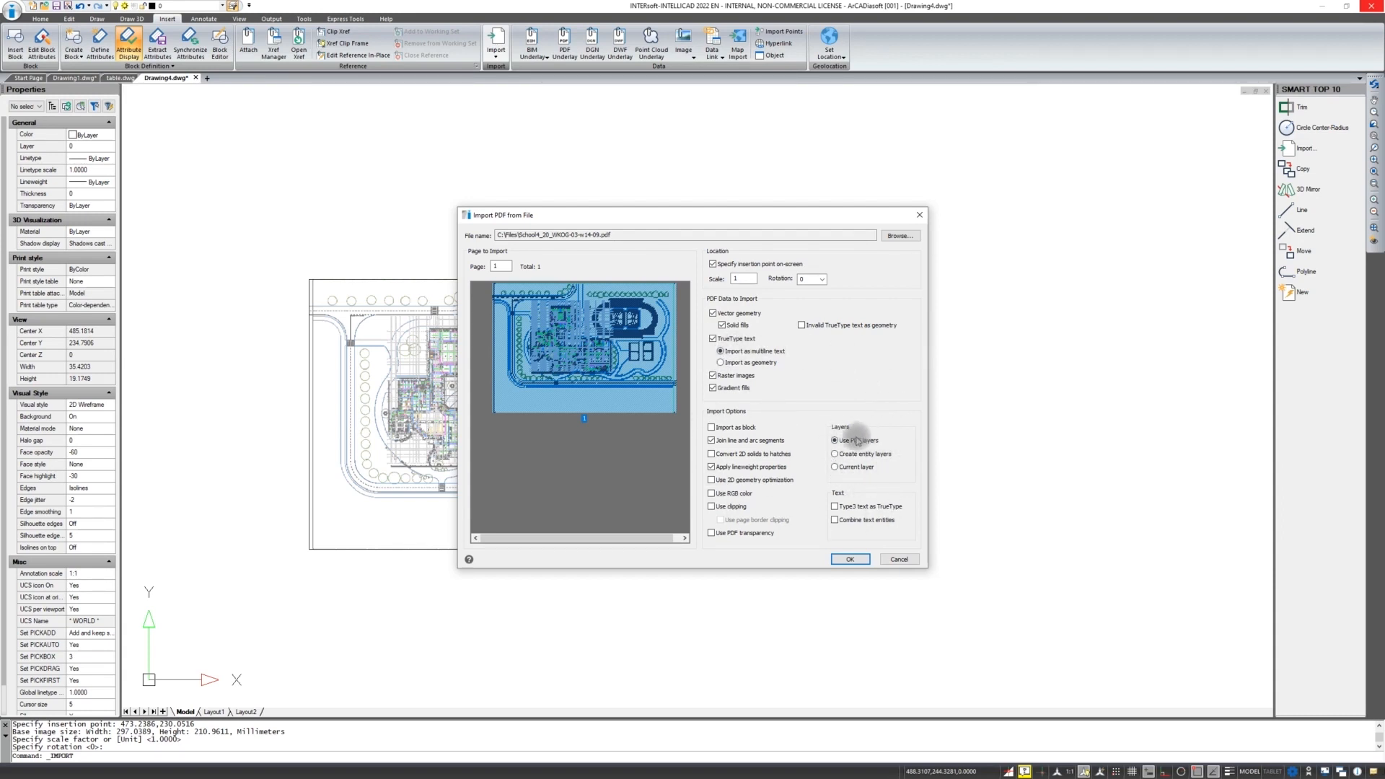
# Import page 1 of the PDF at scale 1 and rotation 0 using its PDF layers, placing it beside the underlay's right edge
pyautogui.click(851, 560)
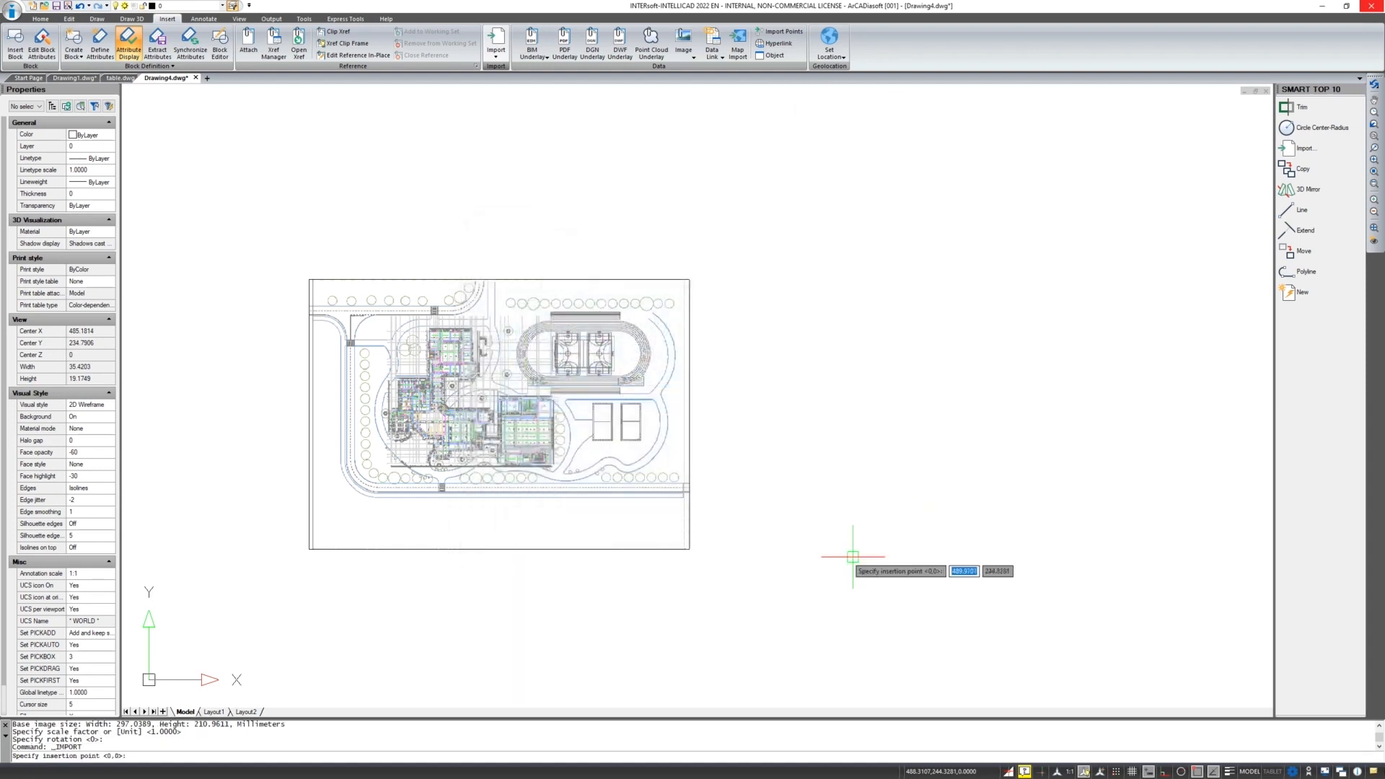
pyautogui.click(752, 431)
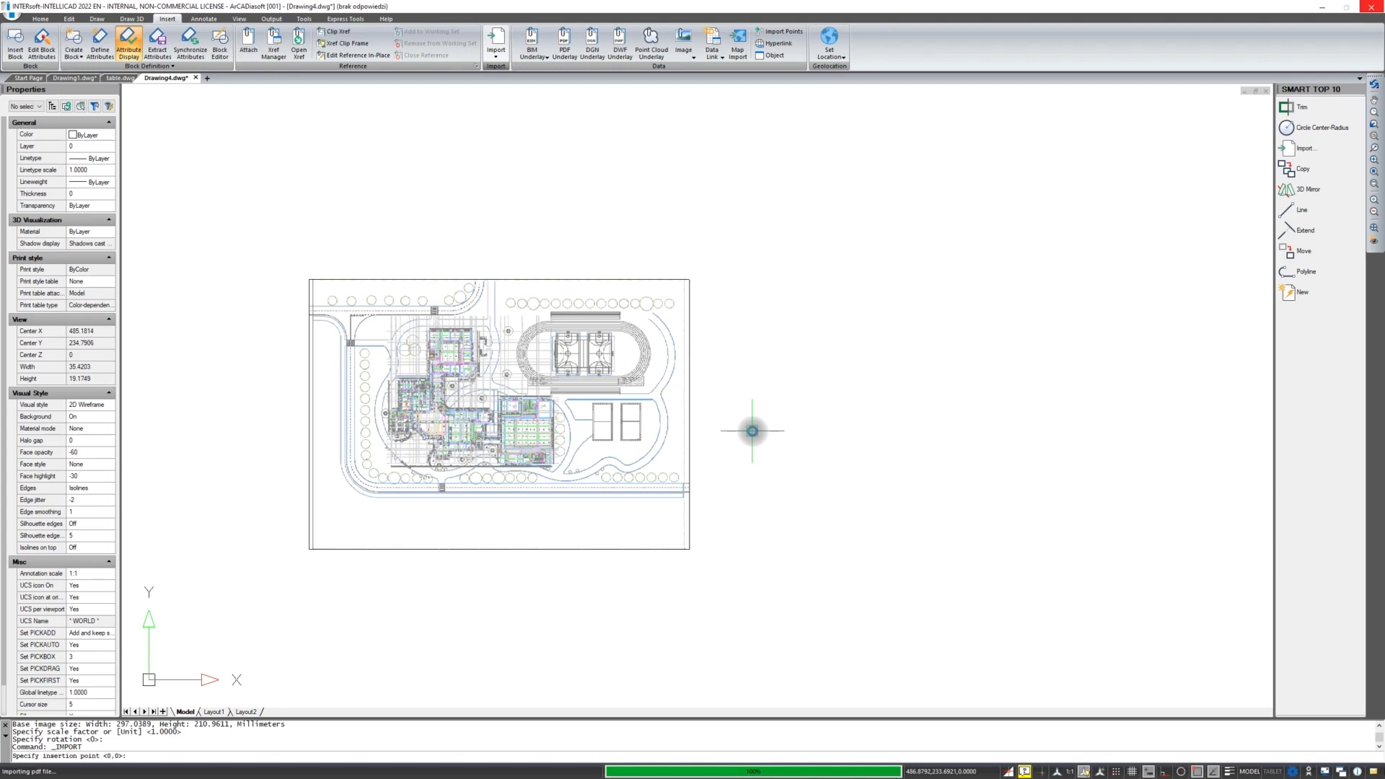
pyautogui.click(753, 430)
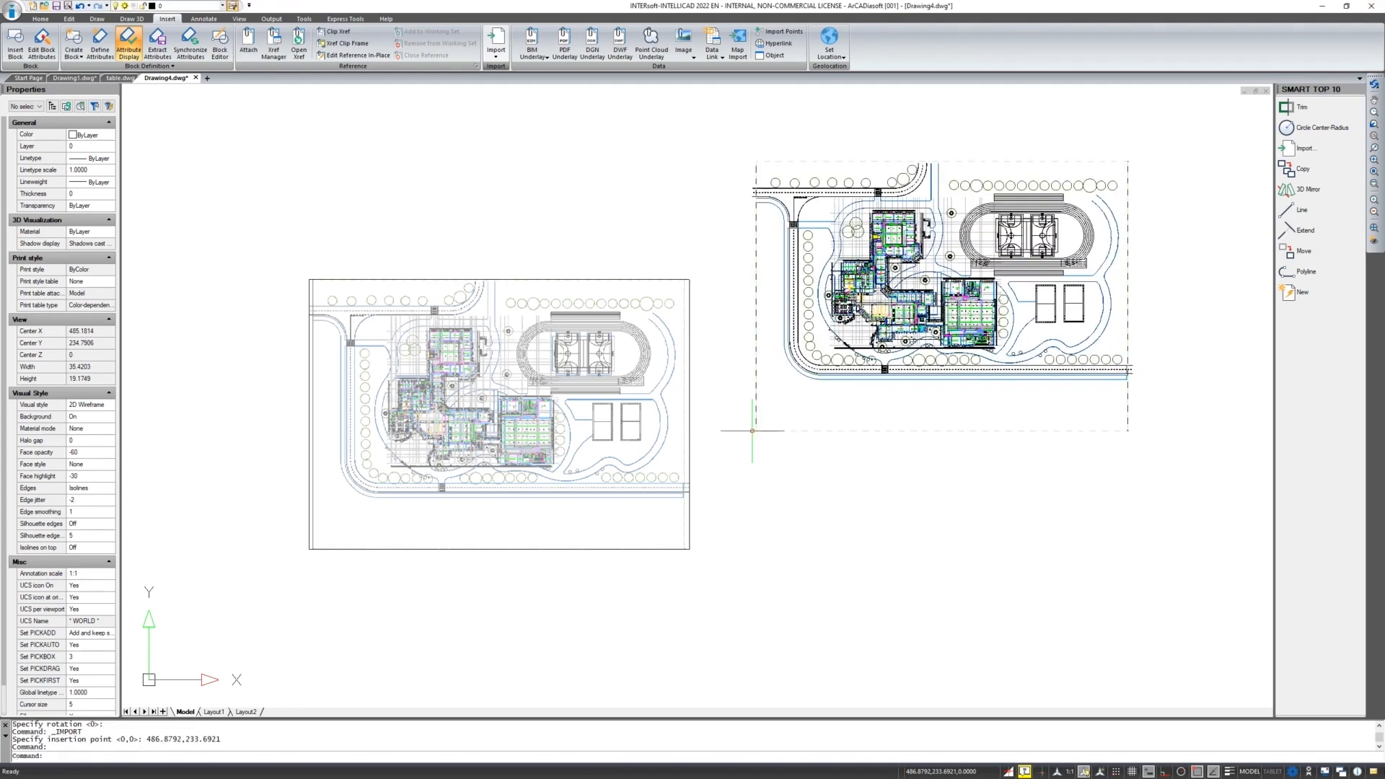
# Examine the imported school site plan and look through the list of layers brought in from the PDF
pyautogui.scroll(5, 1001, 269)
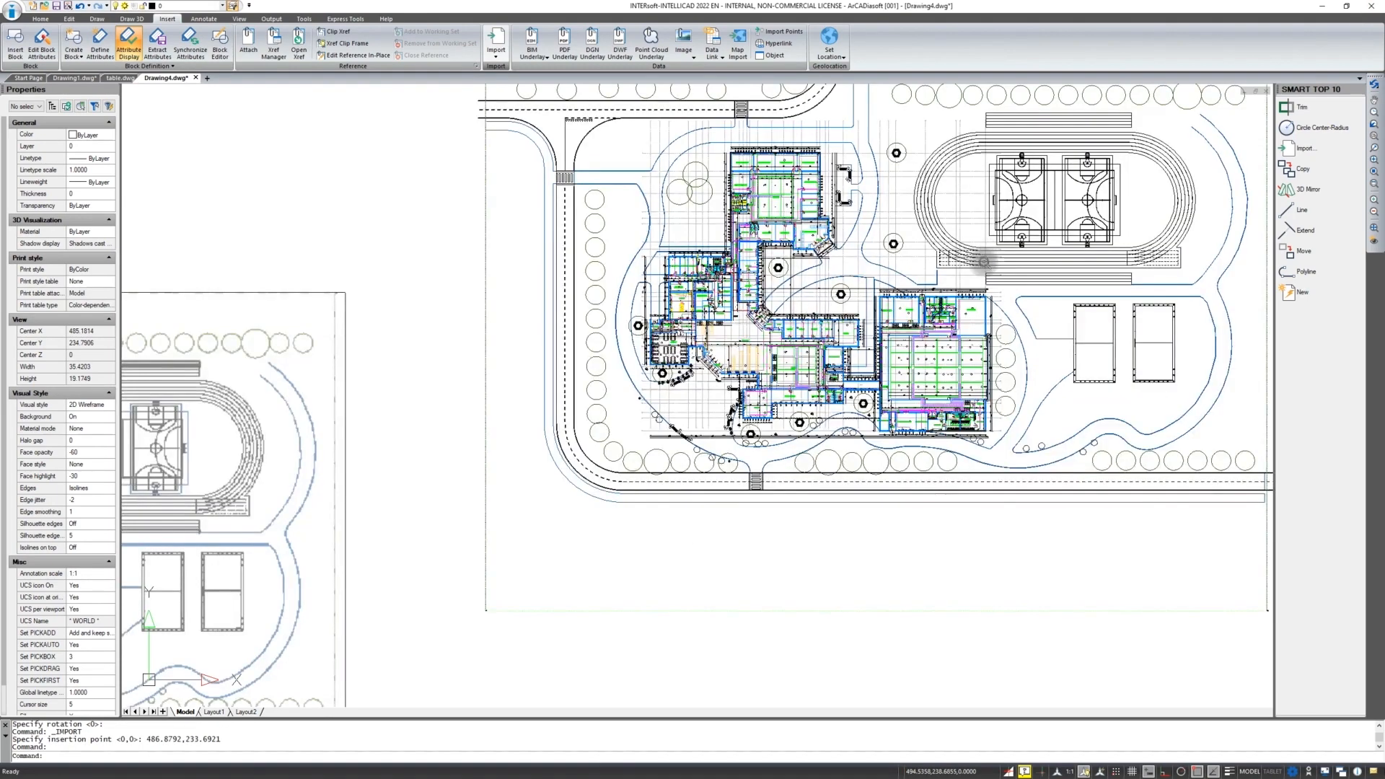
pyautogui.moveTo(986, 266); pyautogui.dragTo(827, 393, button='middle')
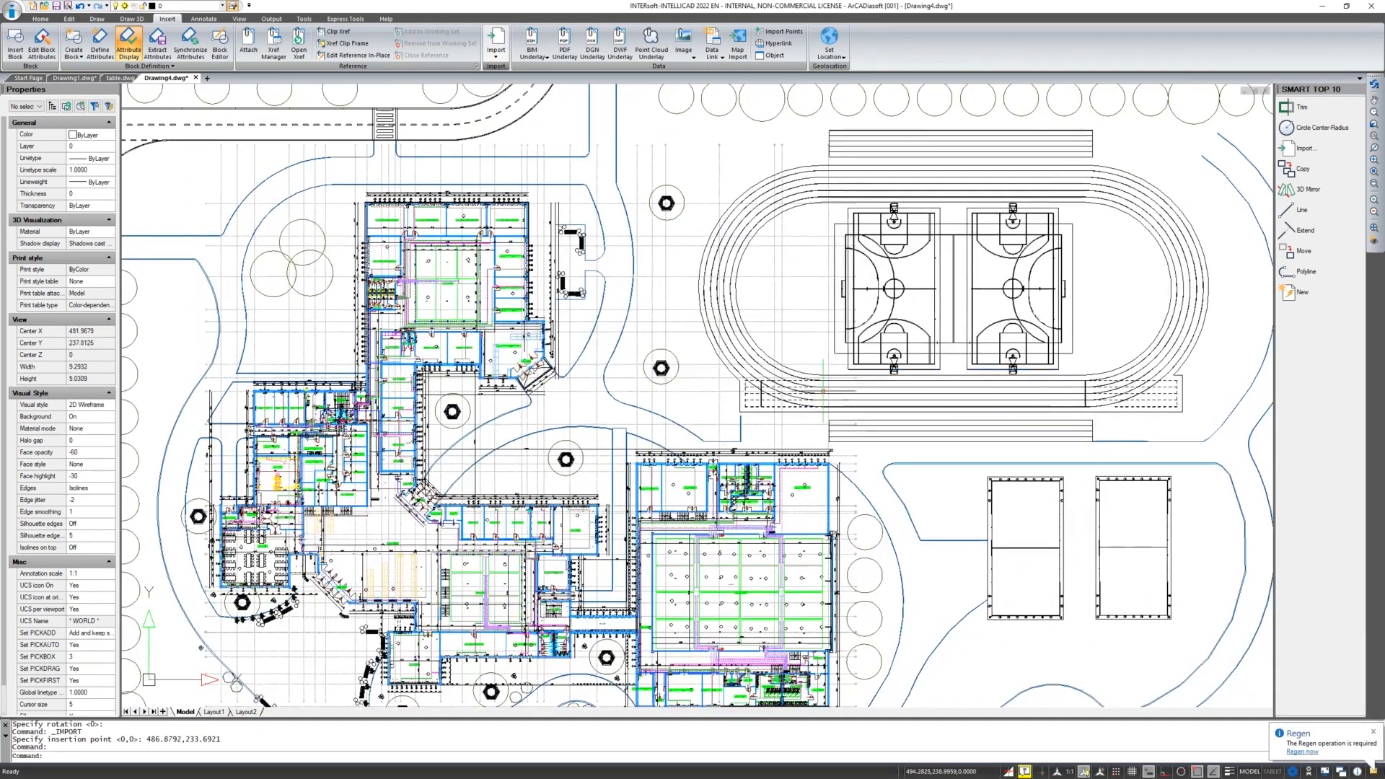
pyautogui.scroll(-2, 673, 454)
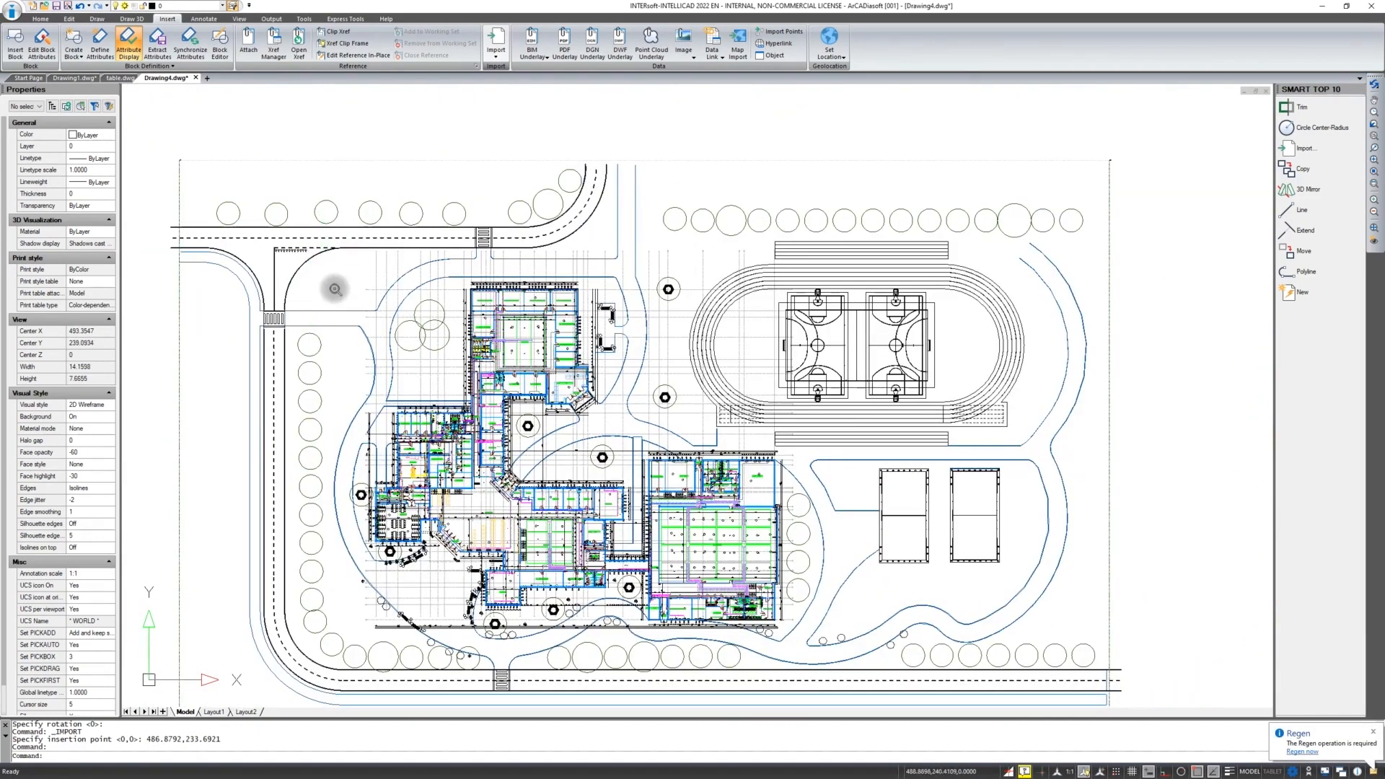
pyautogui.scroll(1, 314, 288)
pyautogui.moveTo(329, 202); pyautogui.dragTo(308, 153, button='middle')
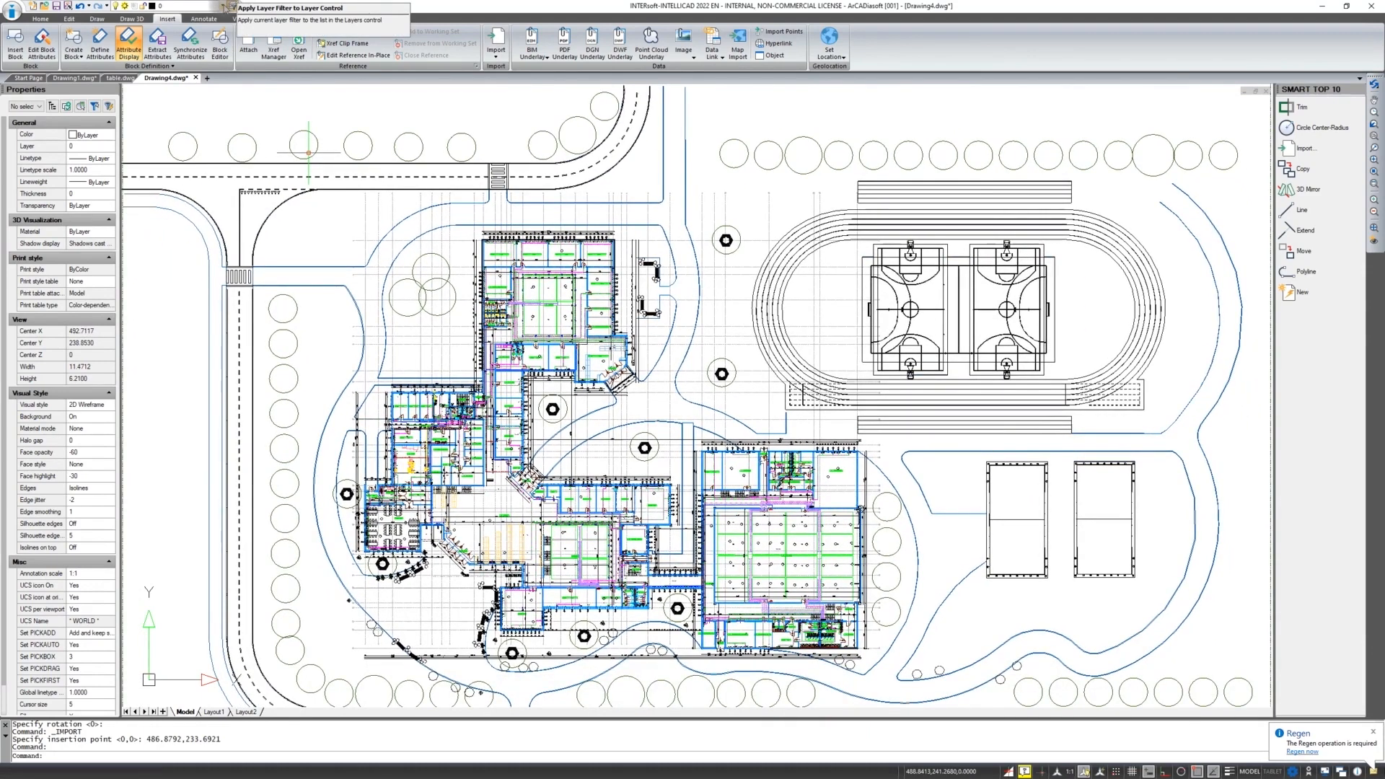
pyautogui.click(223, 6)
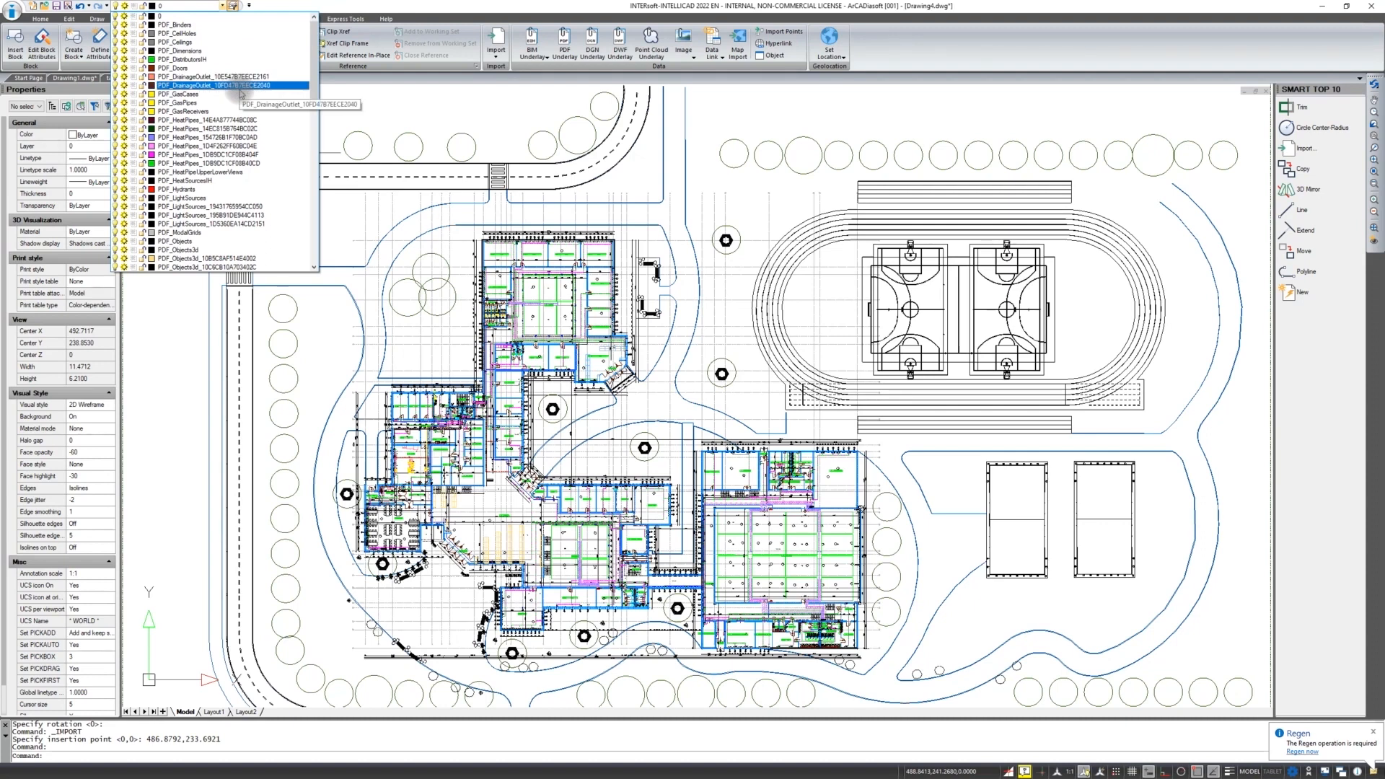
pyautogui.scroll(-2, 155, 74)
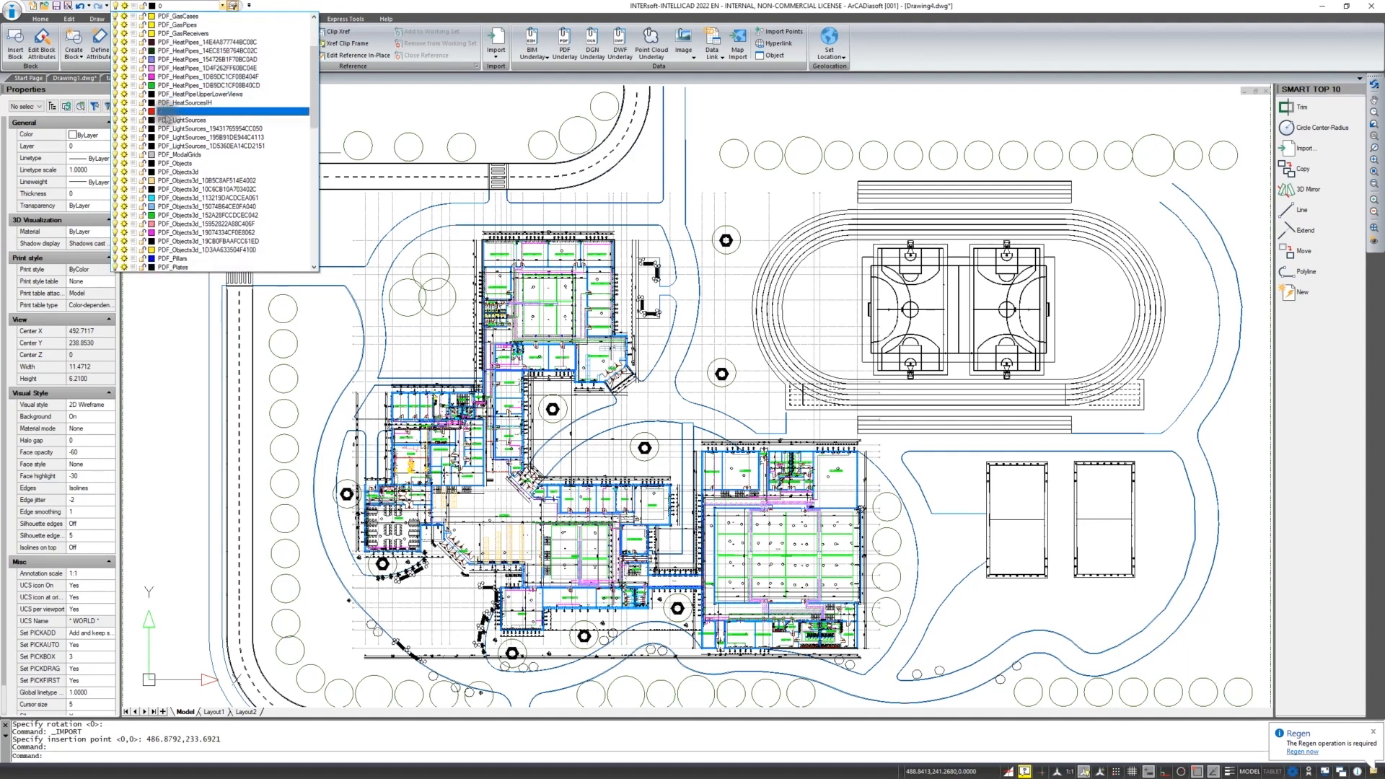
pyautogui.scroll(-3, 164, 114)
pyautogui.scroll(1, 164, 115)
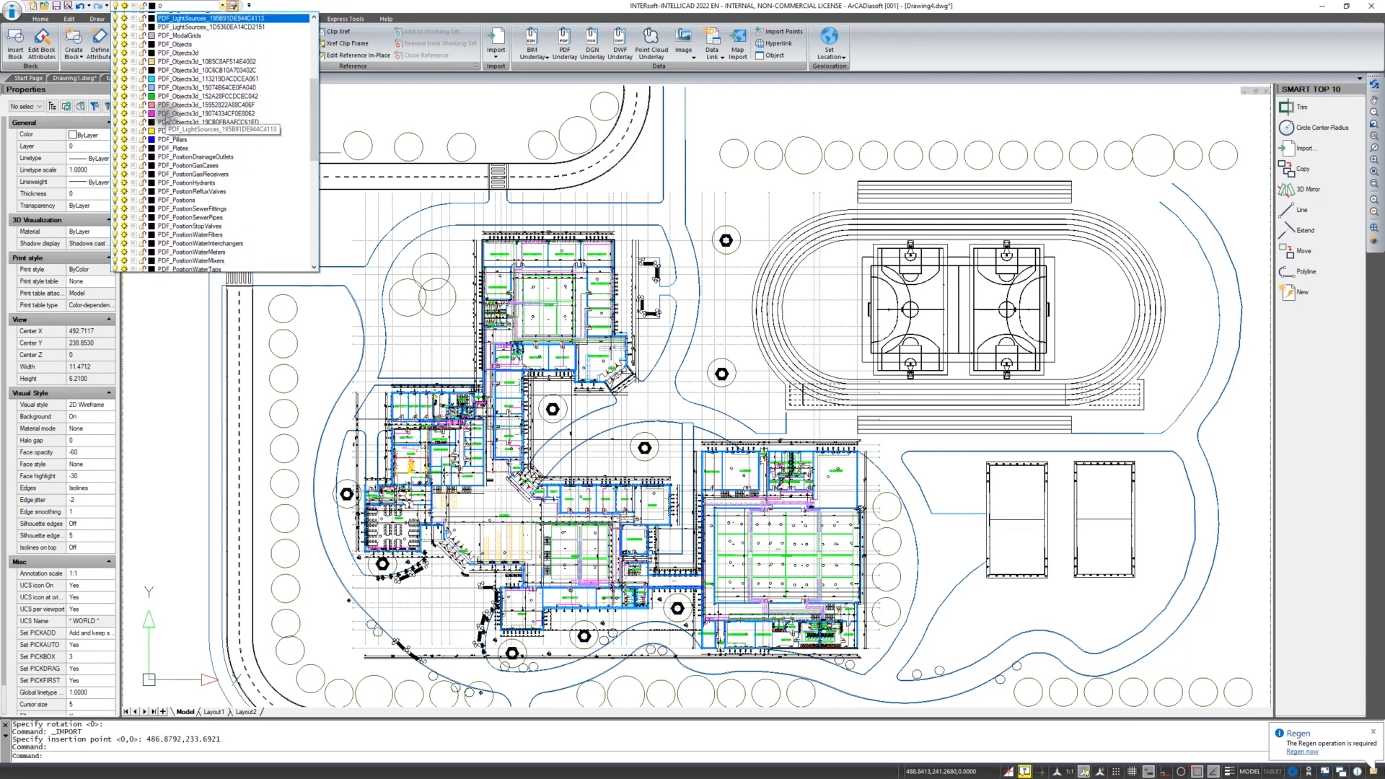
pyautogui.scroll(4, 165, 119)
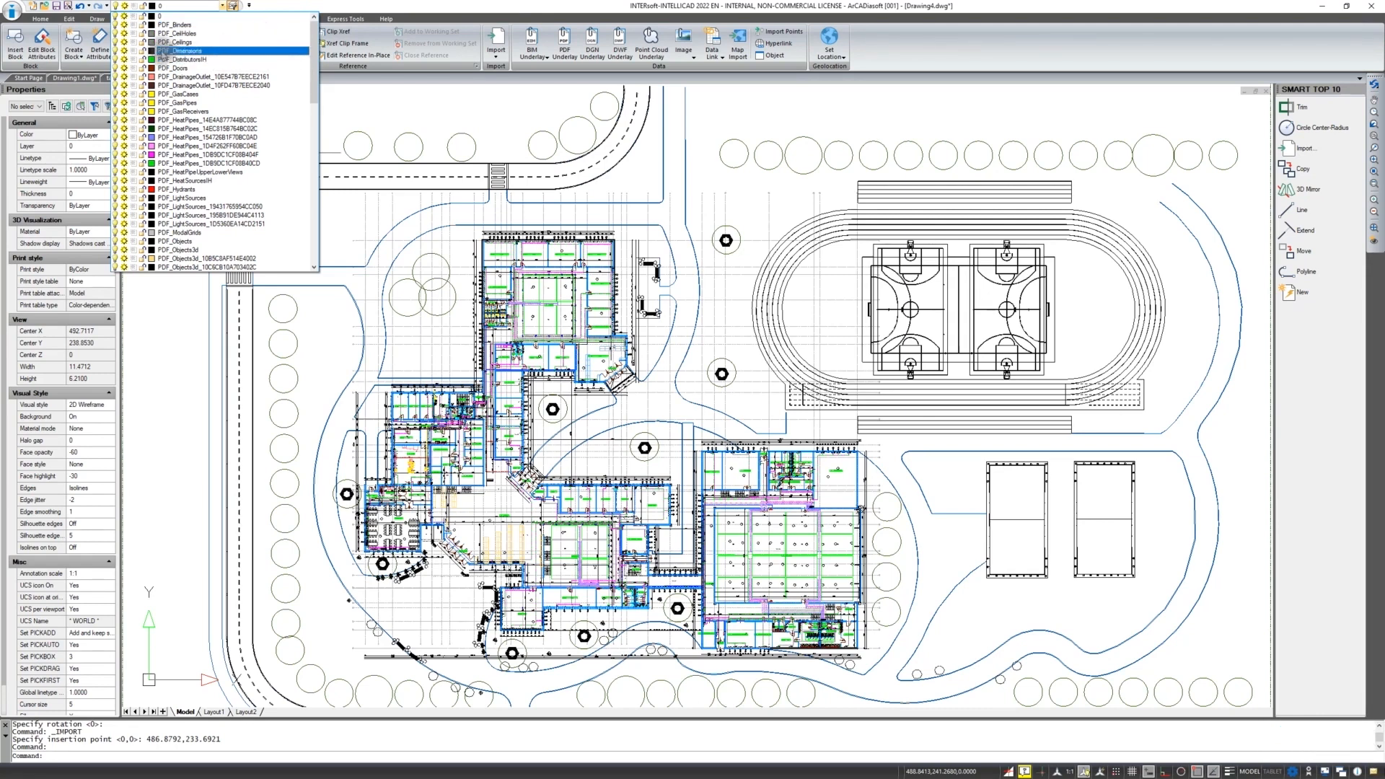
pyautogui.click(331, 6)
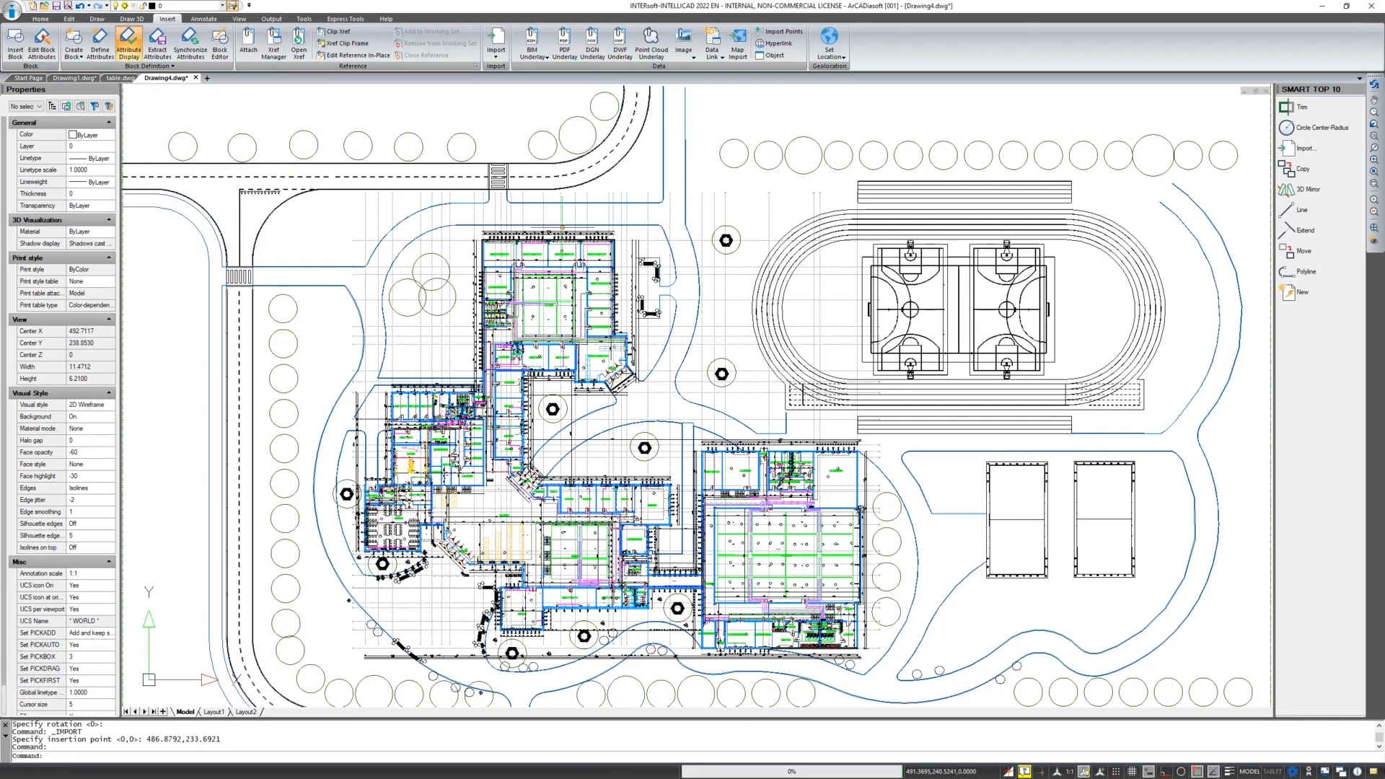
# Select the upper tree circle northwest of the school building to inspect its layer and spline properties, then deselect it
pyautogui.click(443, 253)
pyautogui.moveTo(420, 253)
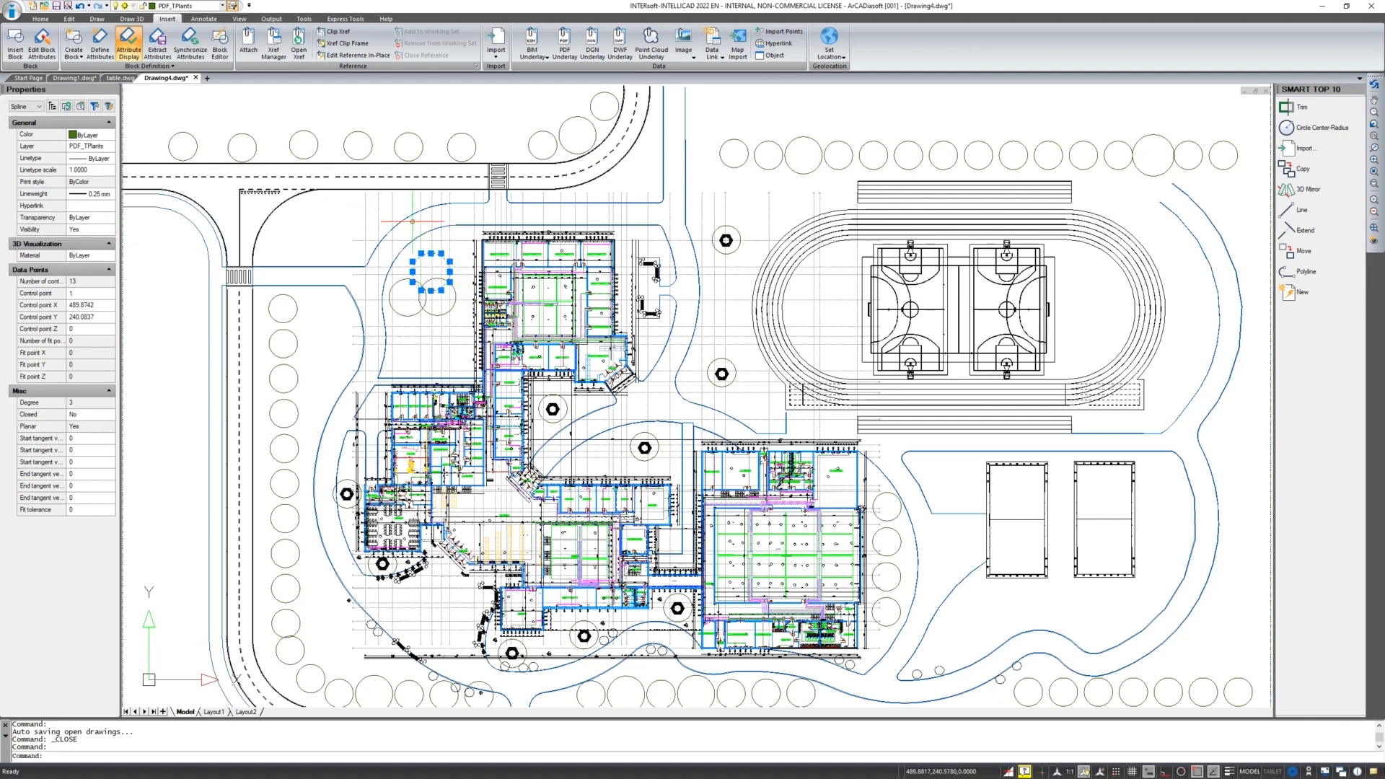
pyautogui.press('Escape')
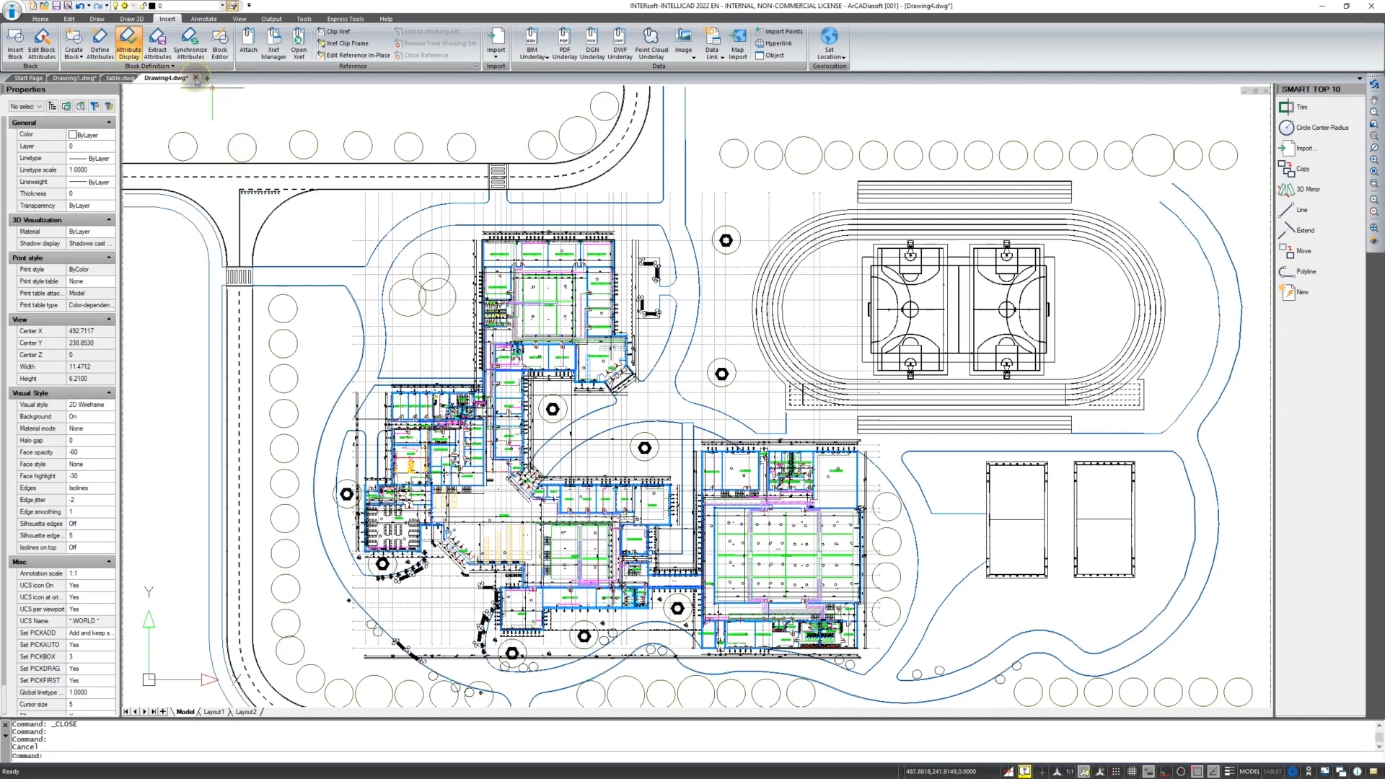
# Close the Drawing4 drawing with the imported plan and the table.dwg drawing
pyautogui.click(196, 77)
pyautogui.click(705, 417)
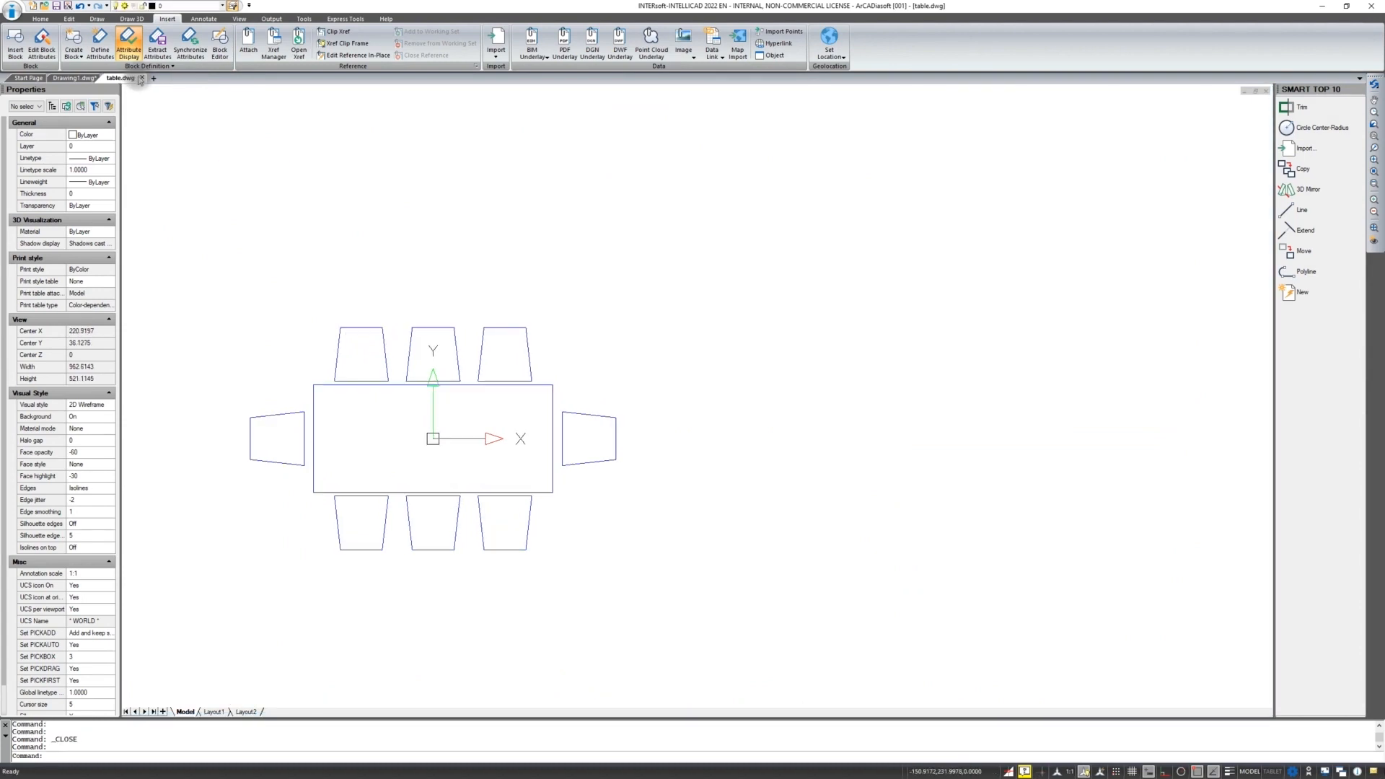
pyautogui.click(139, 77)
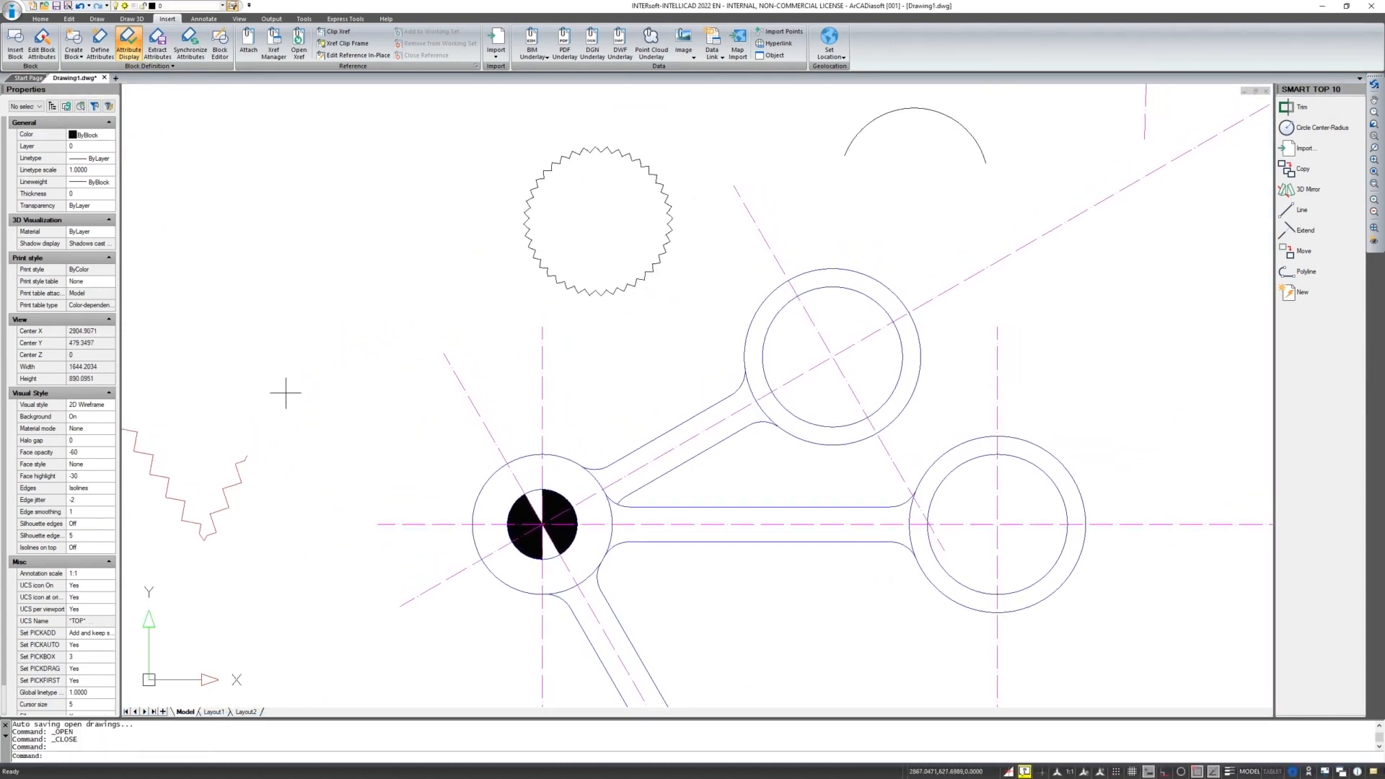
pyautogui.click(13, 8)
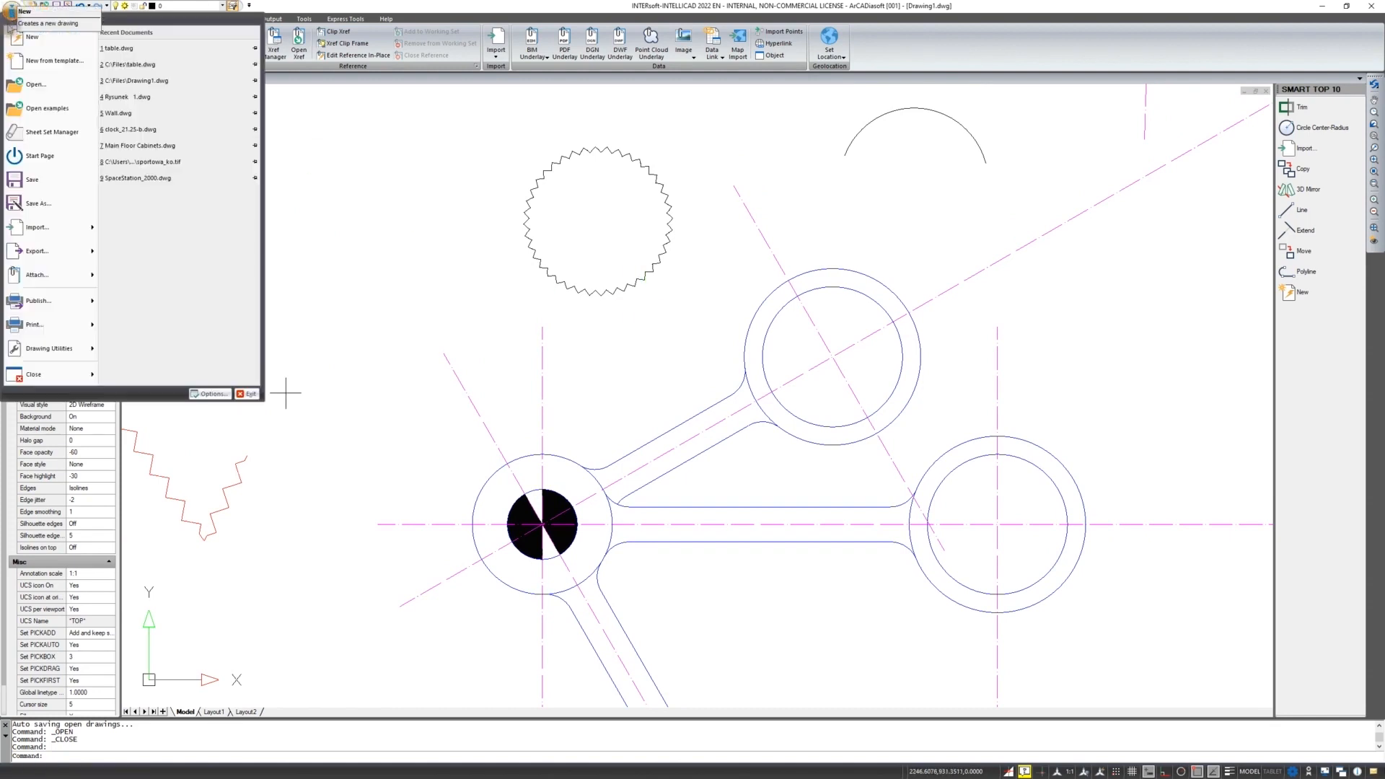
pyautogui.moveTo(35, 257)
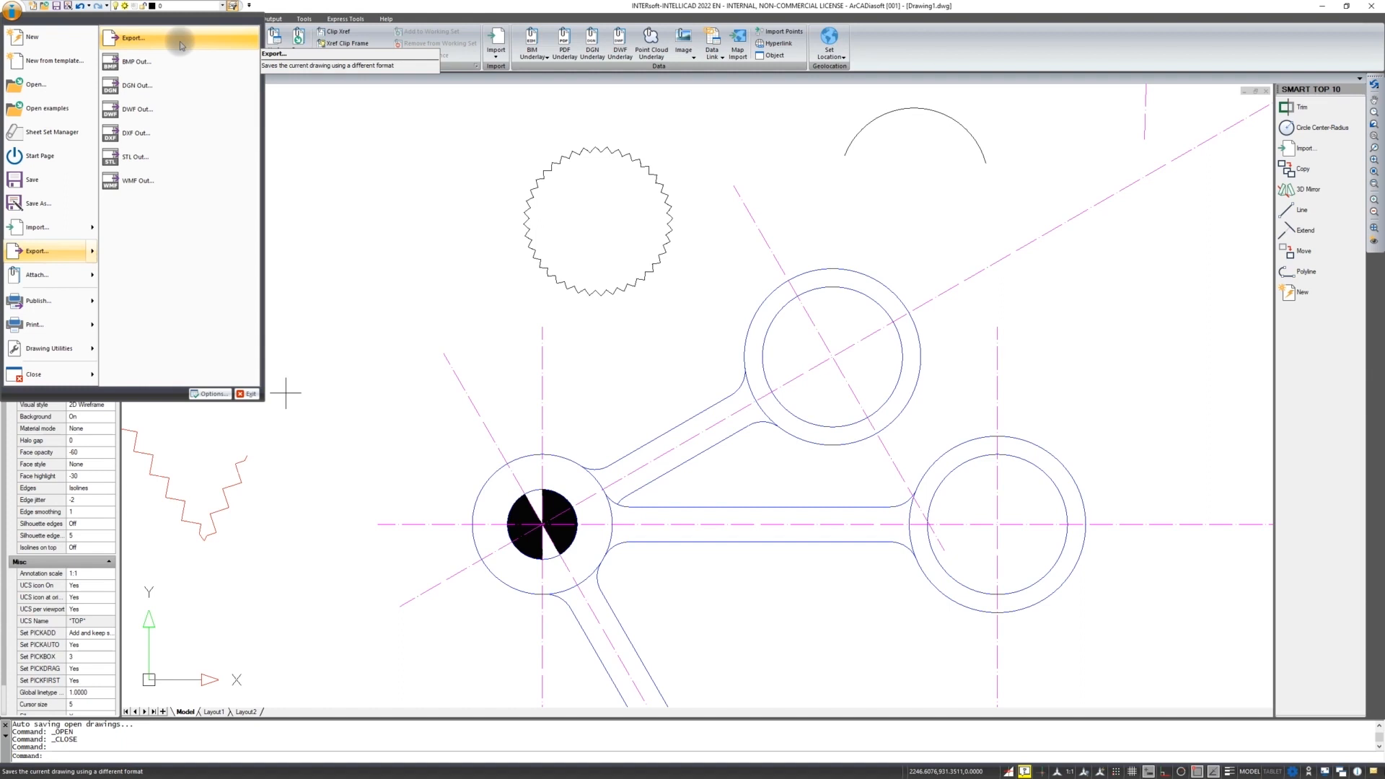
pyautogui.click(915, 44)
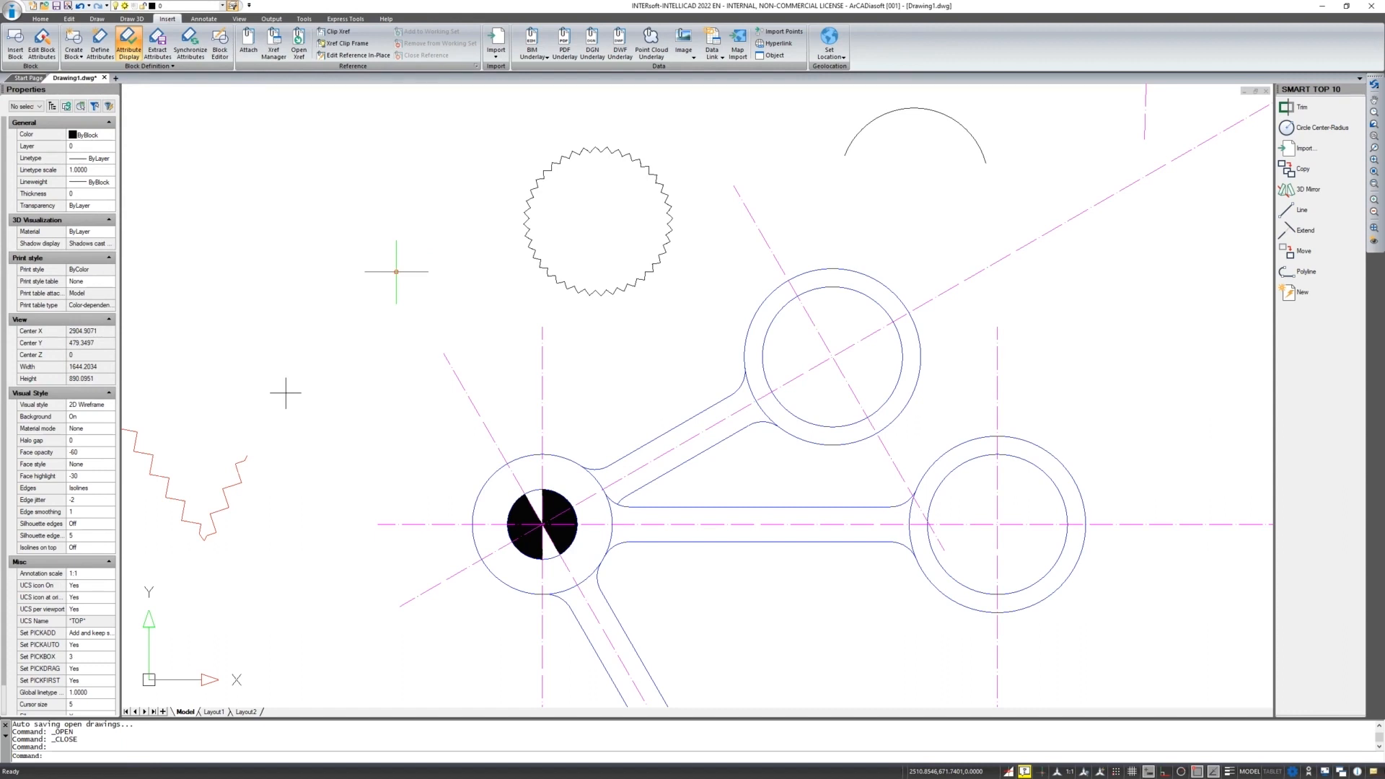
pyautogui.click(12, 8)
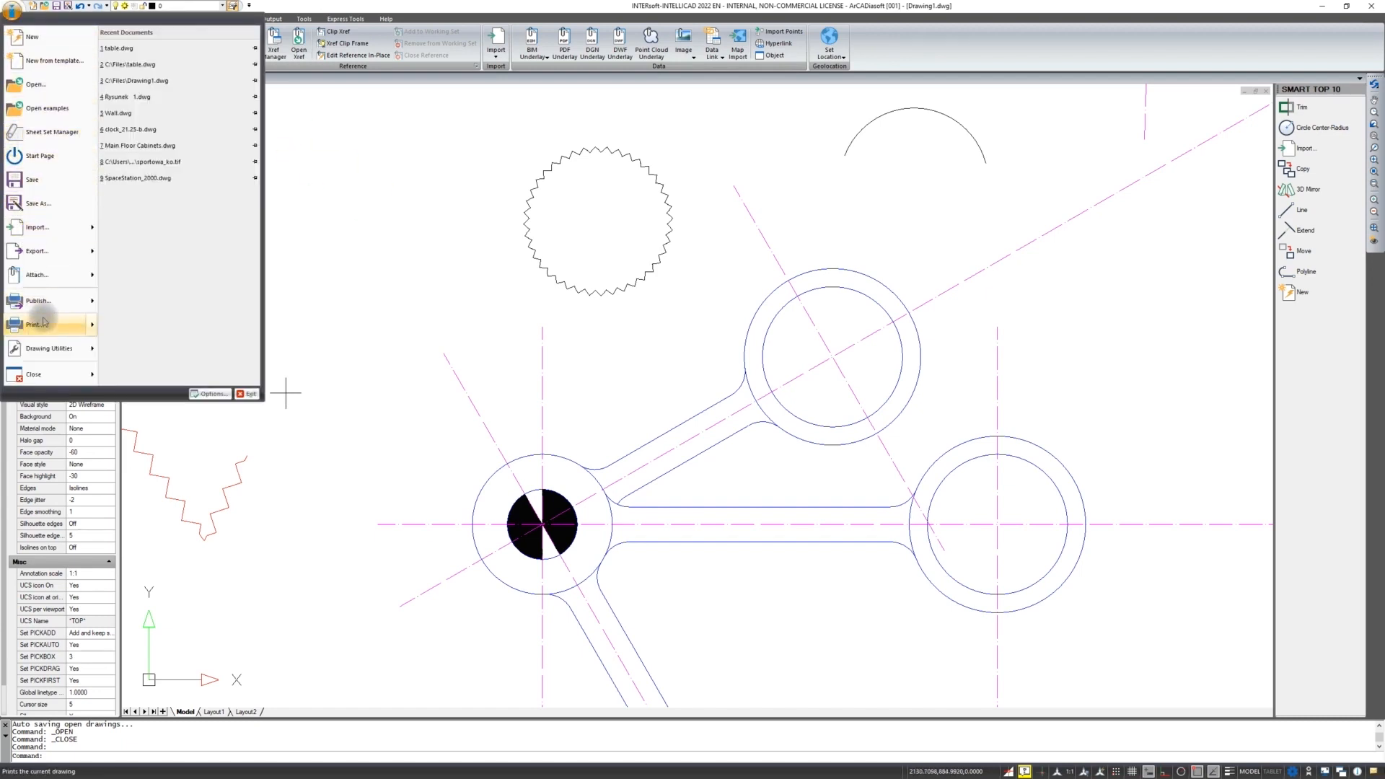
pyautogui.moveTo(40, 323)
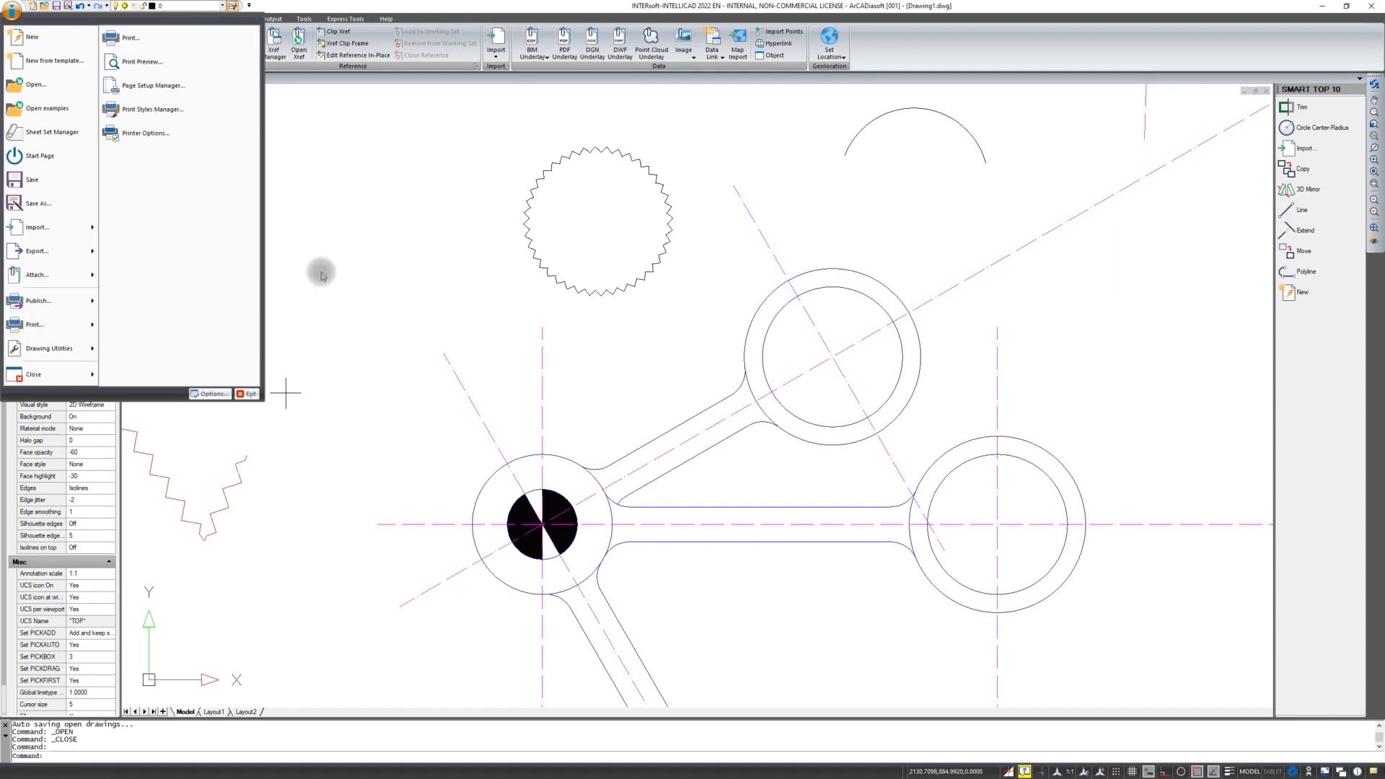
pyautogui.press('Escape')
pyautogui.press('Escape')
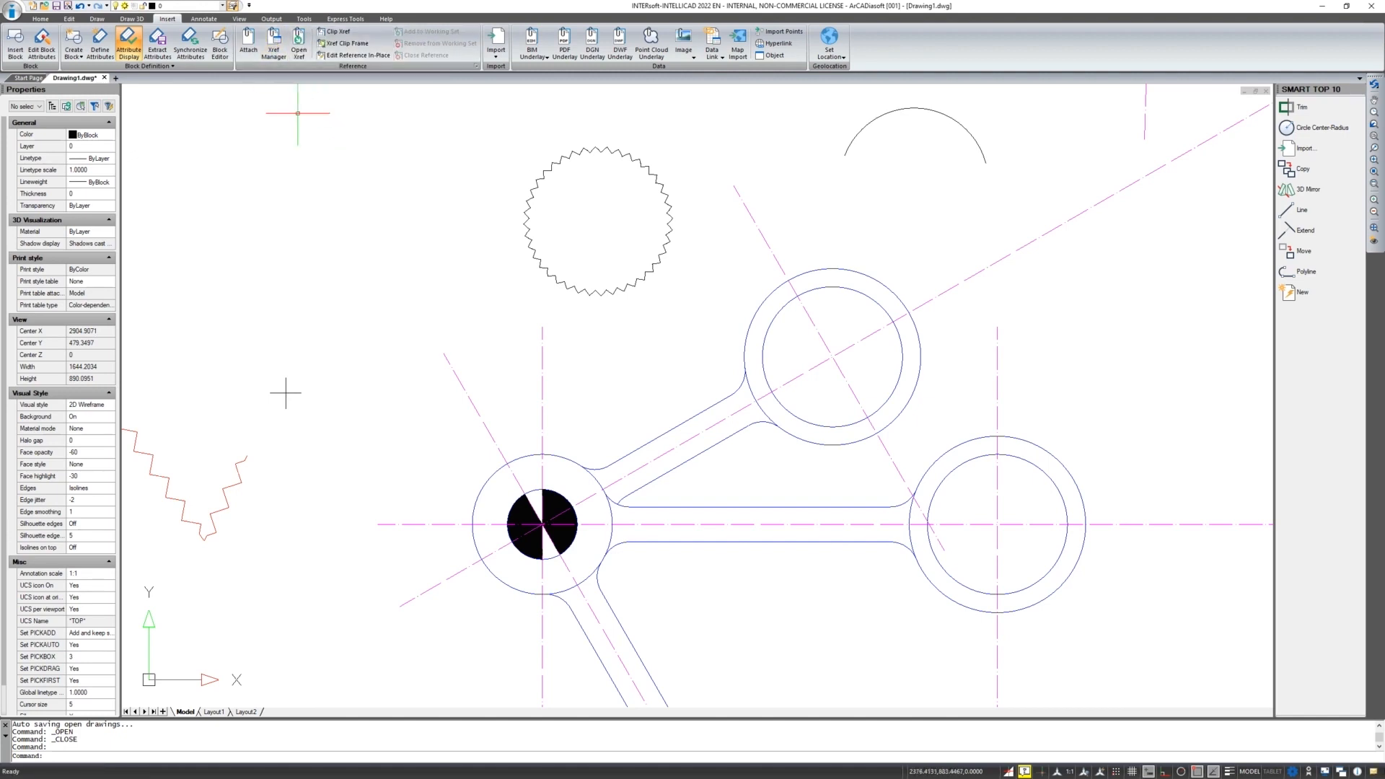
# Choose Ar house 2.dwg from the Samples folder to attach as an Attachment-type external reference with its full path retained
pyautogui.click(277, 41)
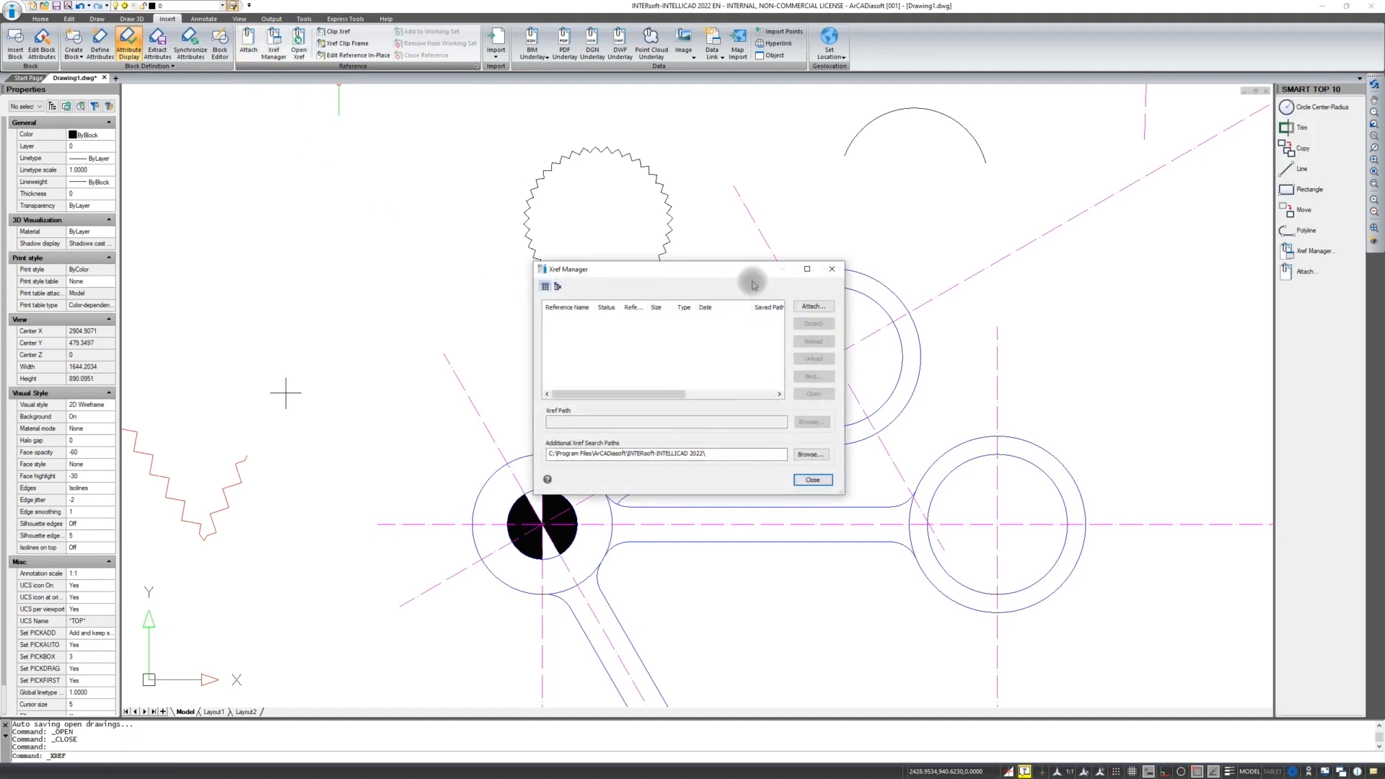
pyautogui.click(814, 308)
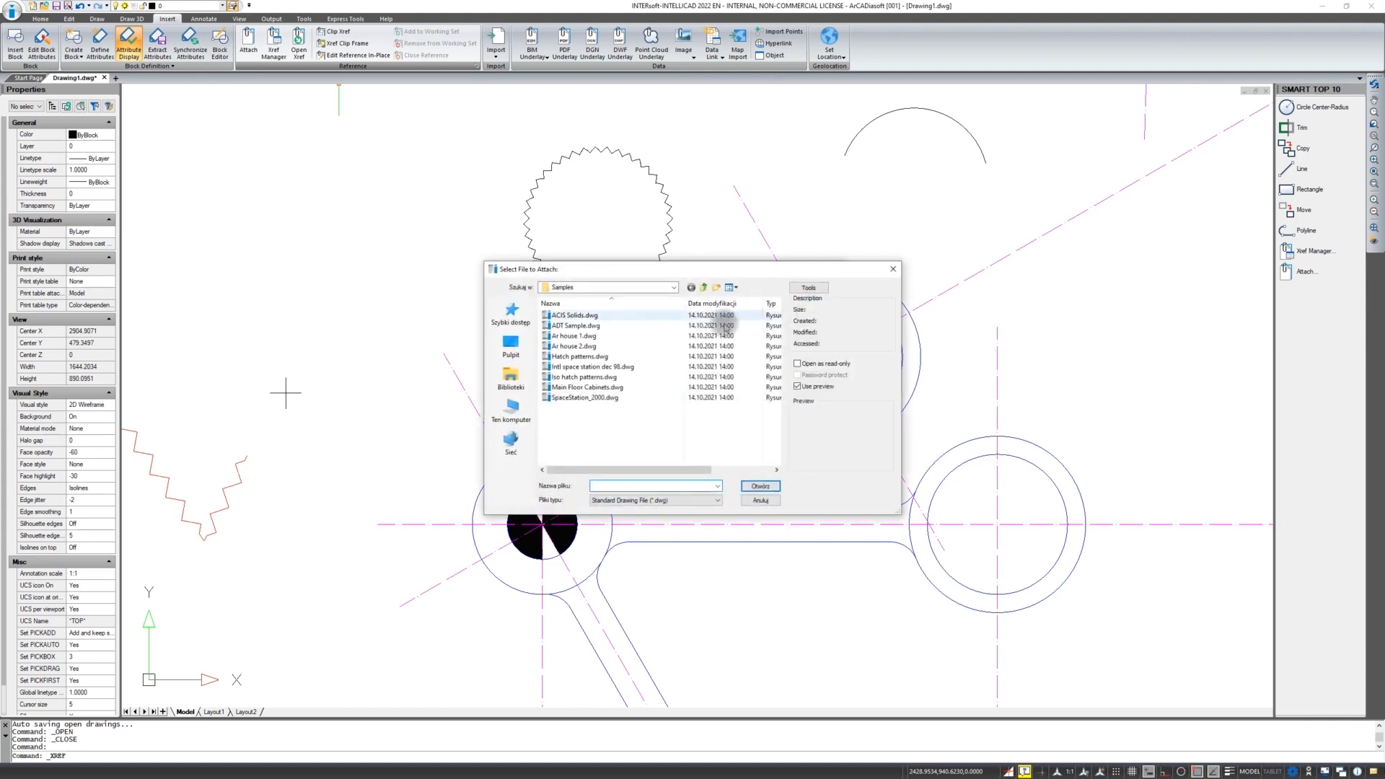
pyautogui.click(613, 347)
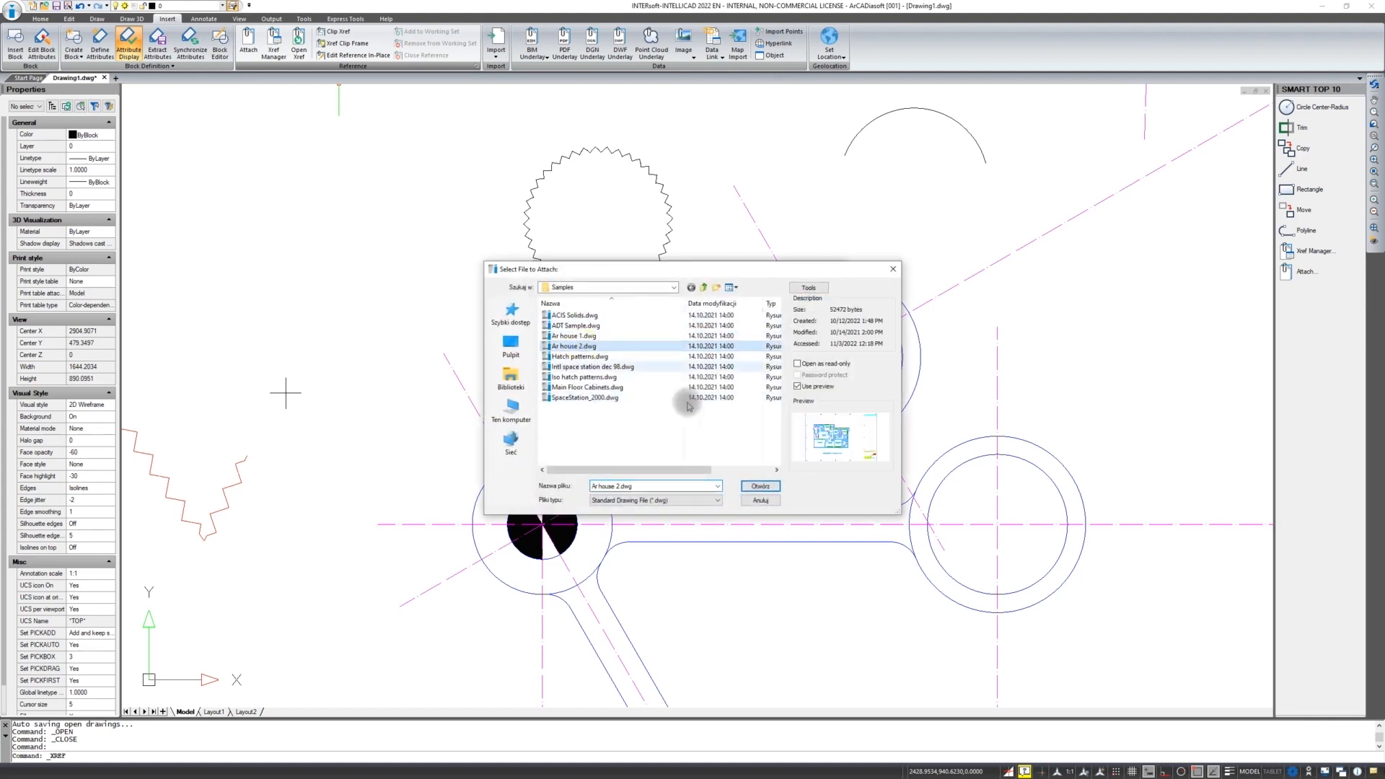
pyautogui.click(769, 490)
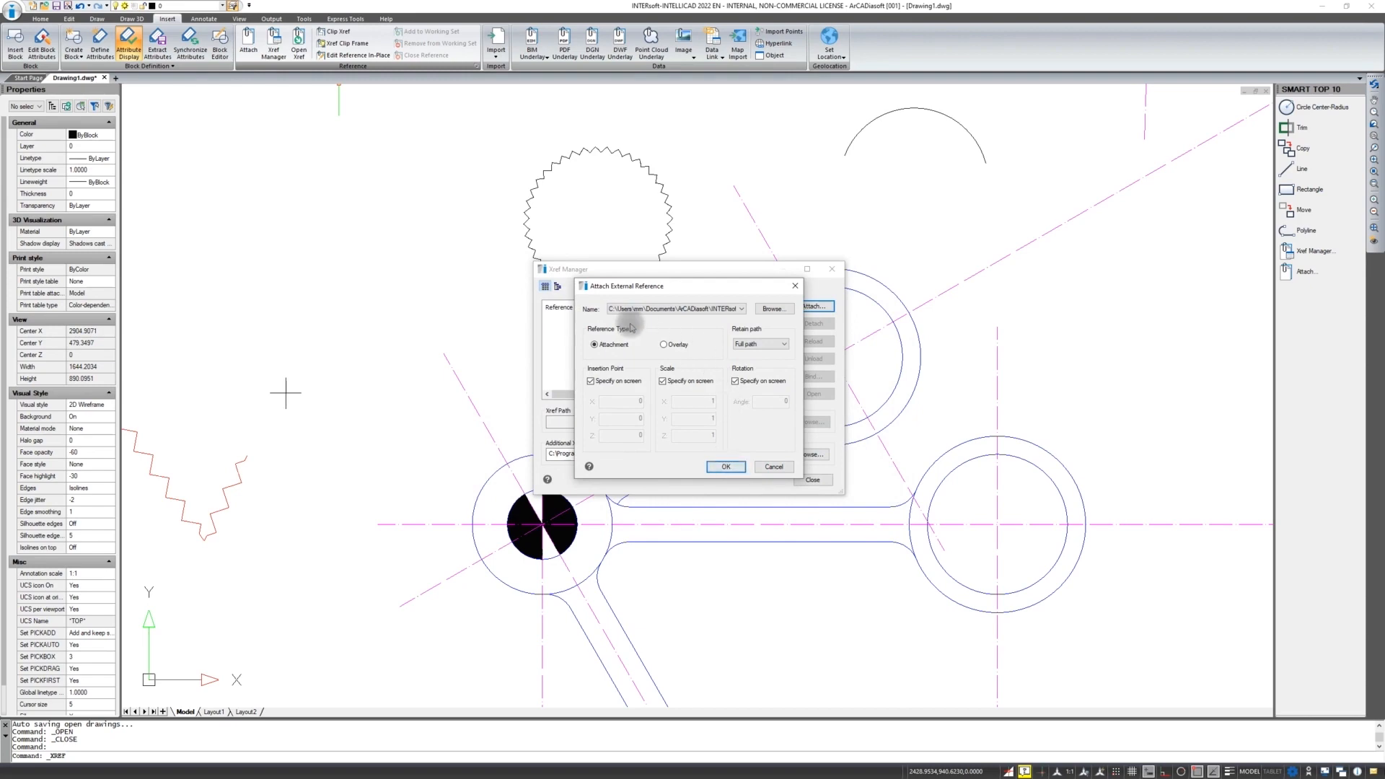
pyautogui.click(725, 465)
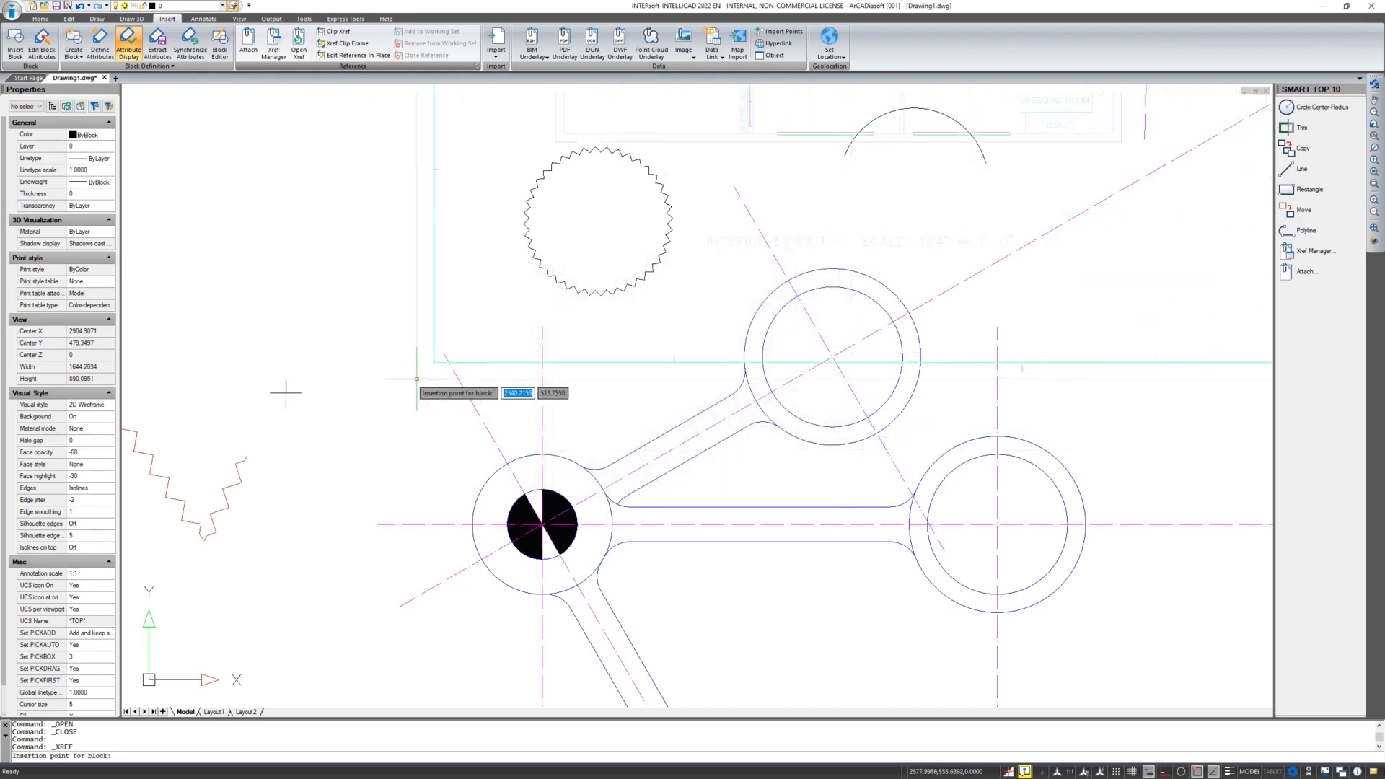
# Place the referenced house plan beside the existing geometry at about 4347, 567 with scale 1 and rotation 0, and close the Xref Manager
pyautogui.scroll(-5, 318, 381)
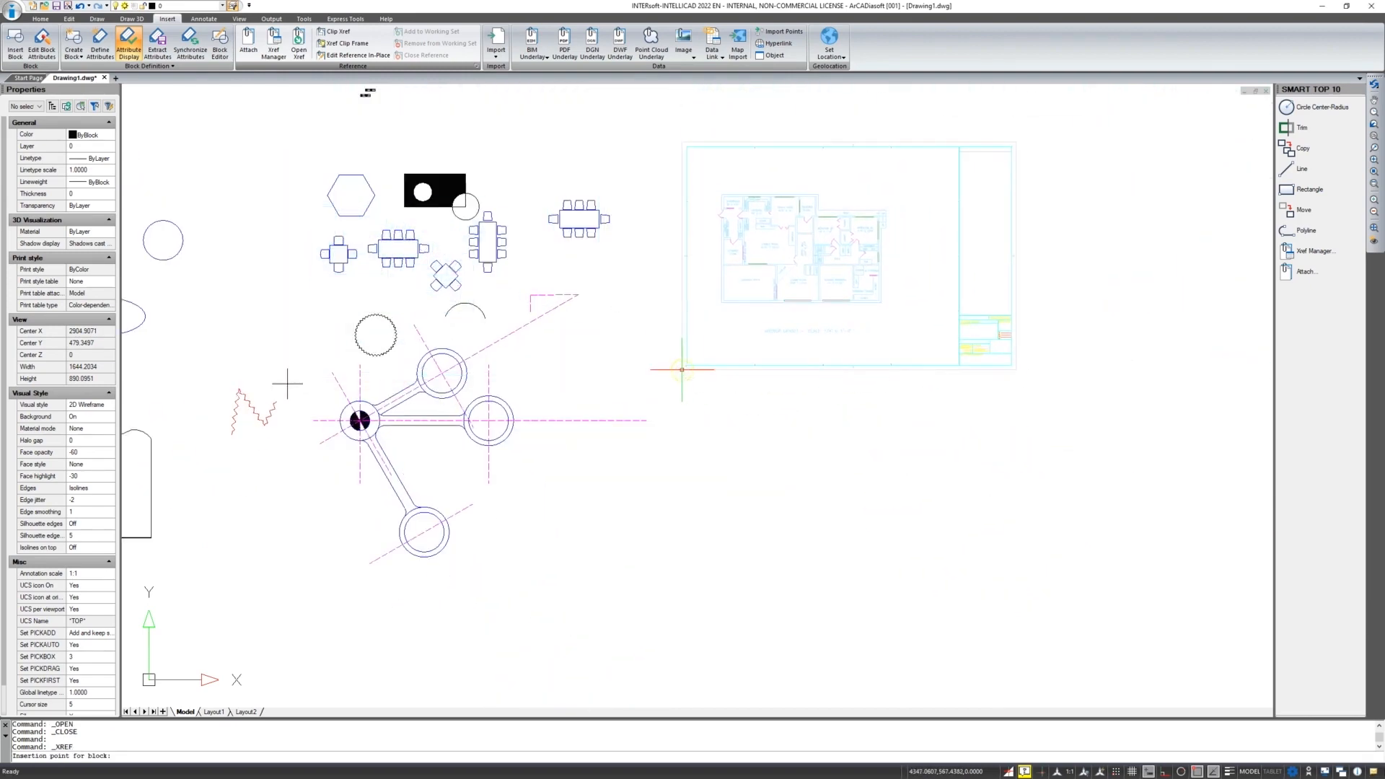
pyautogui.click(682, 370)
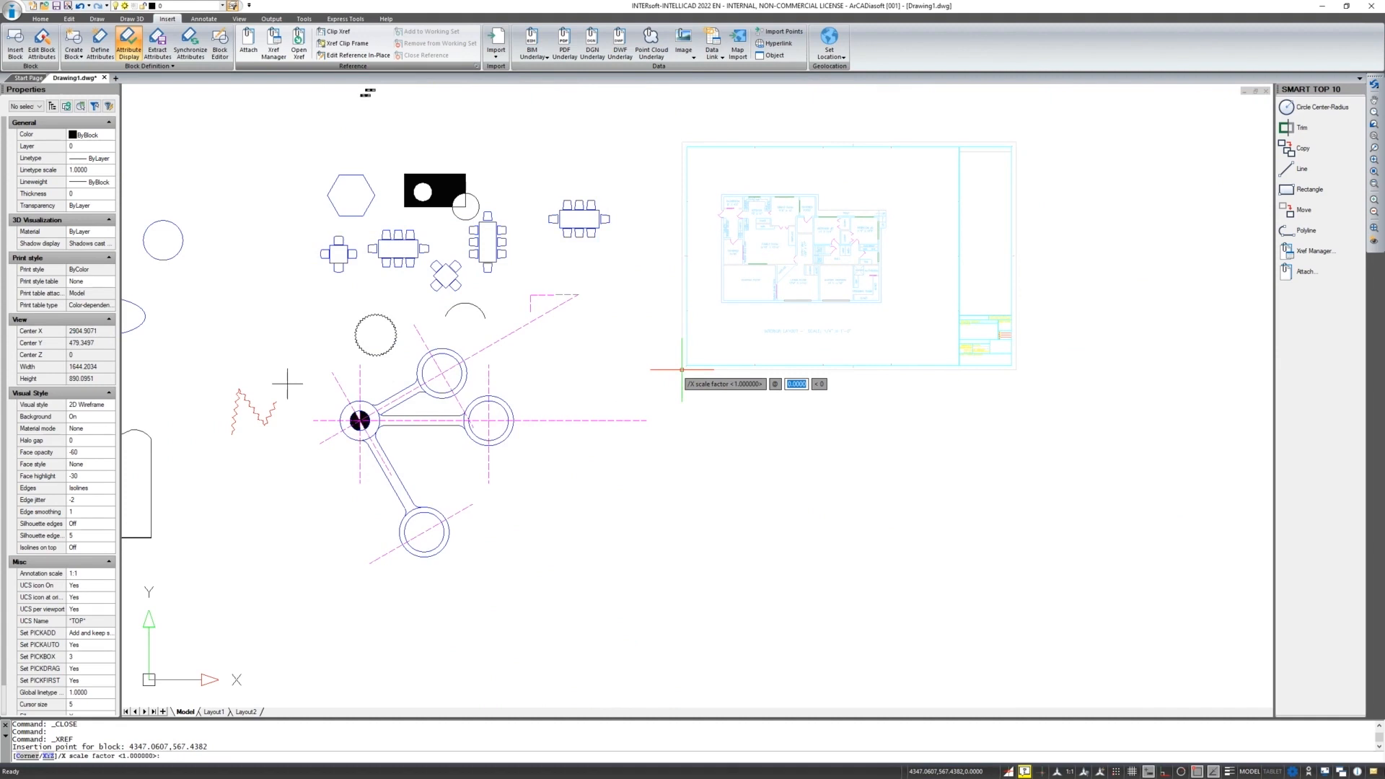
pyautogui.press('Return')
pyautogui.press('Return')
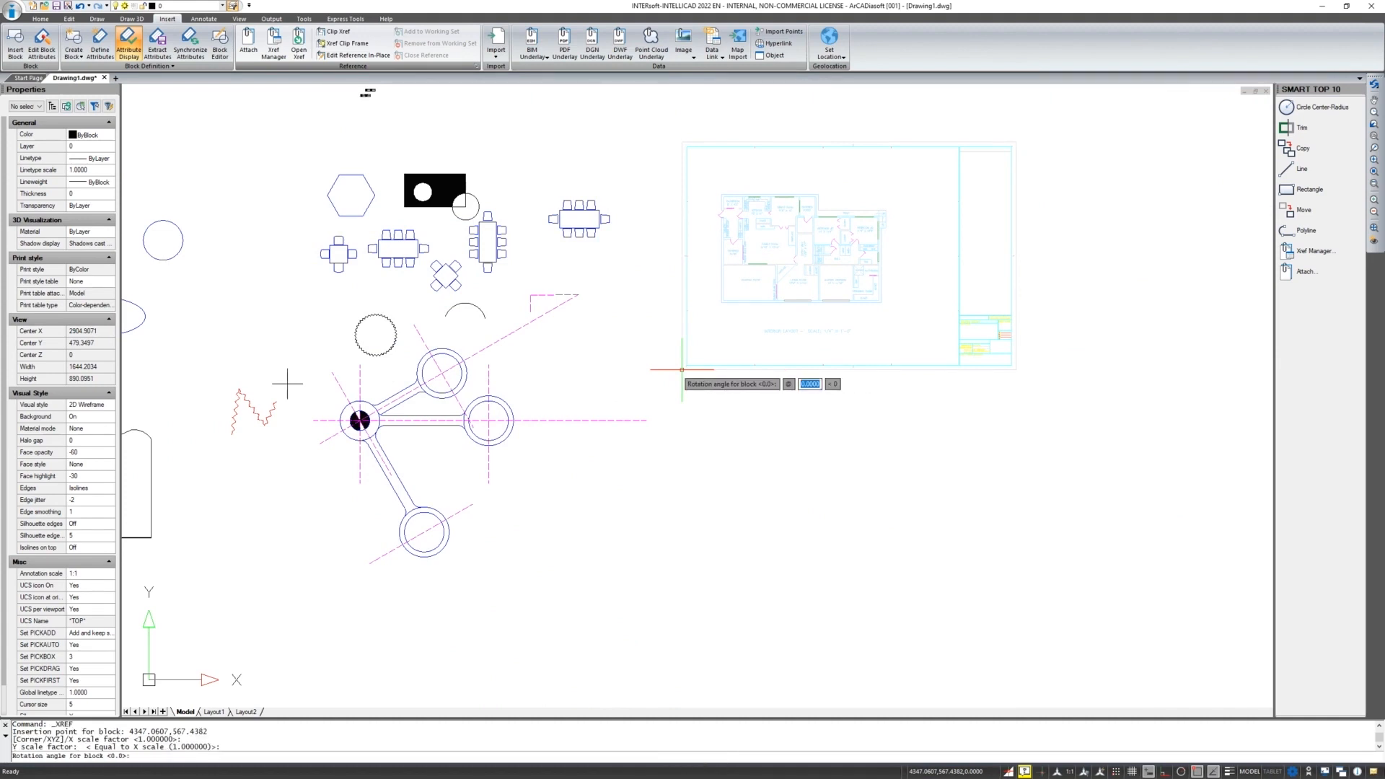
pyautogui.press('Return')
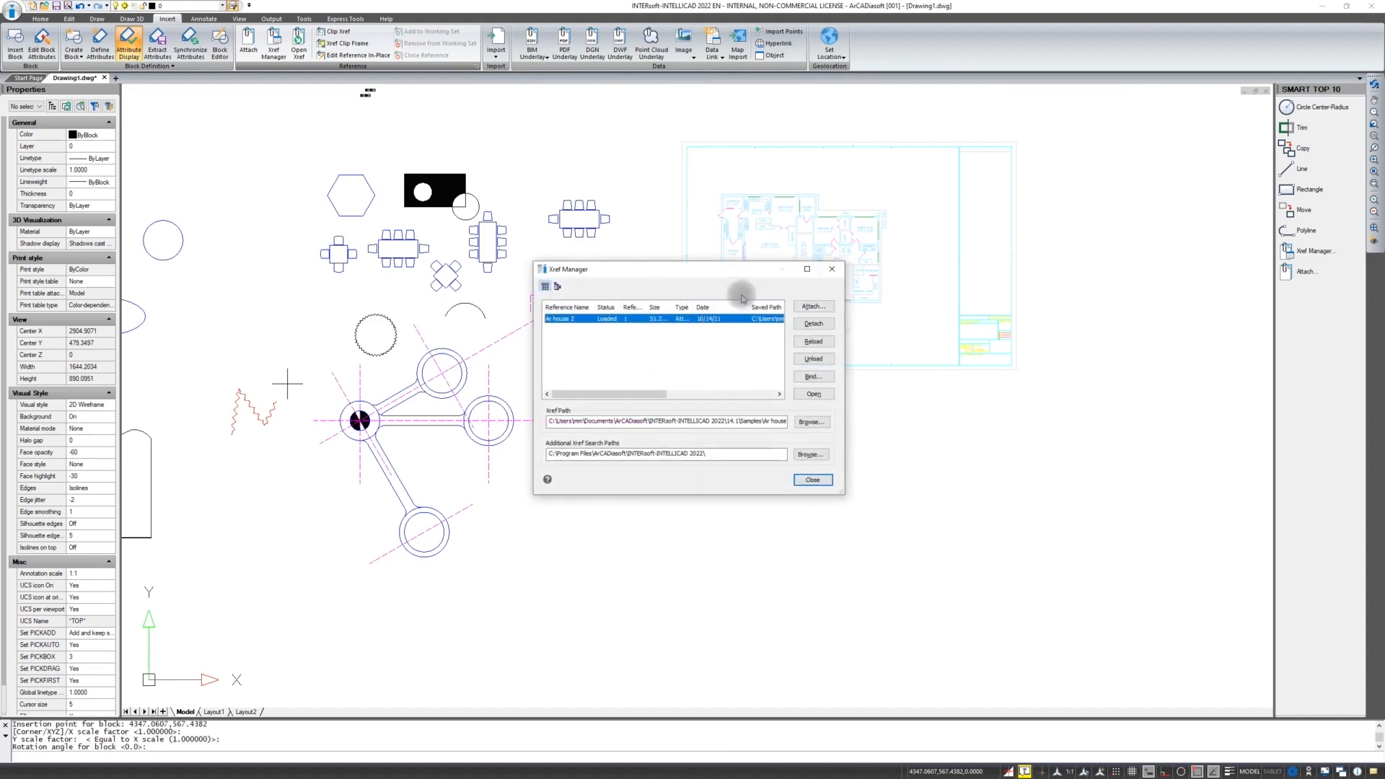
pyautogui.moveTo(739, 272); pyautogui.dragTo(637, 303)
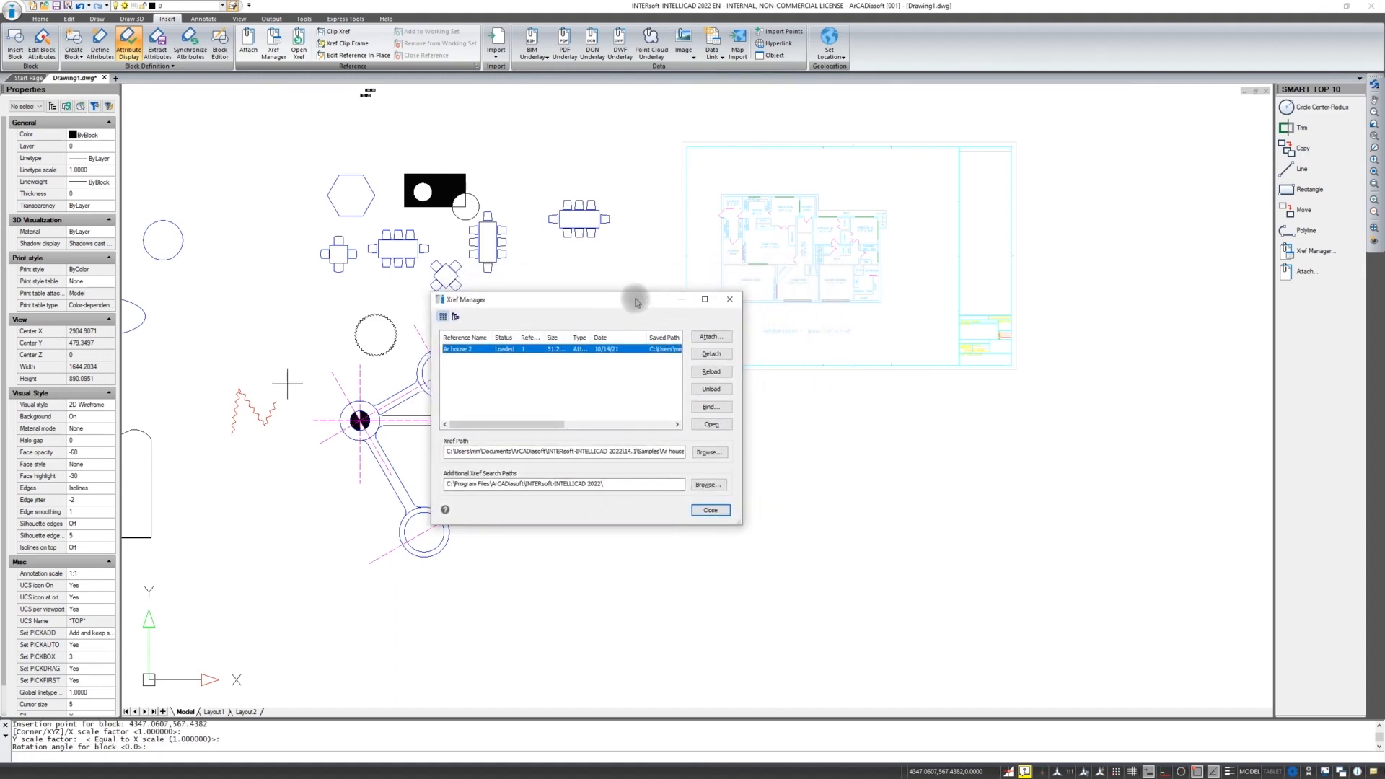
pyautogui.click(736, 297)
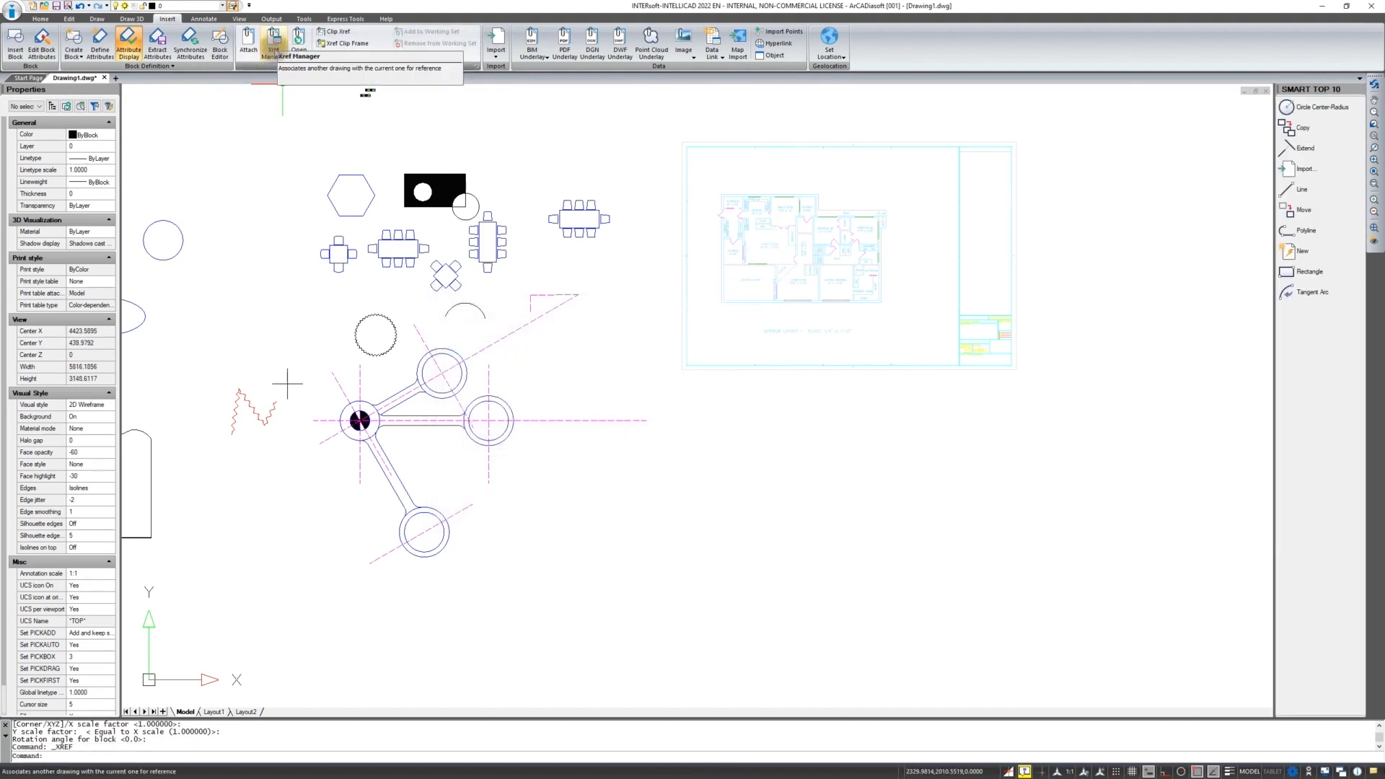
# Reopen the Xref Manager to examine the Ar house 2 reference's file path and management options, and close it
pyautogui.press('ctrl')
pyautogui.click(275, 51)
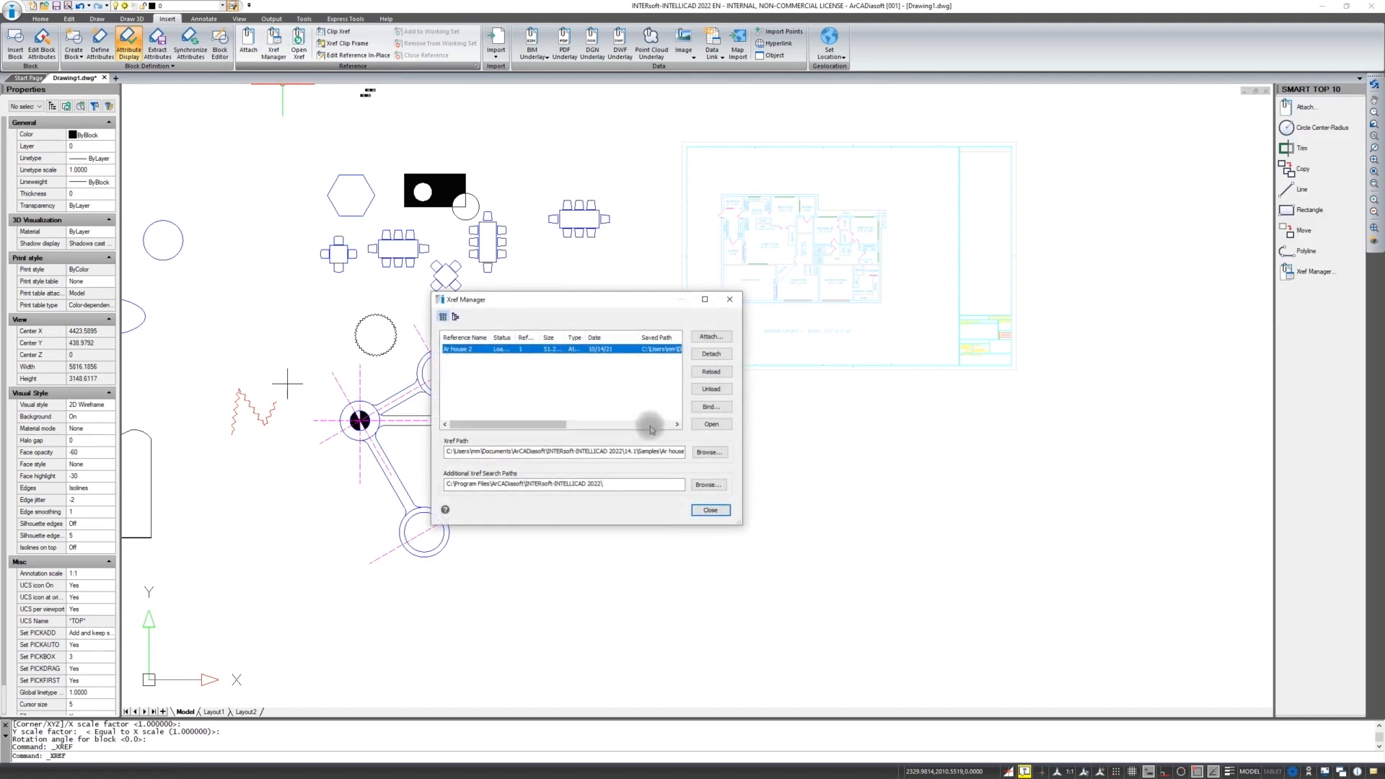
pyautogui.moveTo(623, 303); pyautogui.dragTo(612, 288)
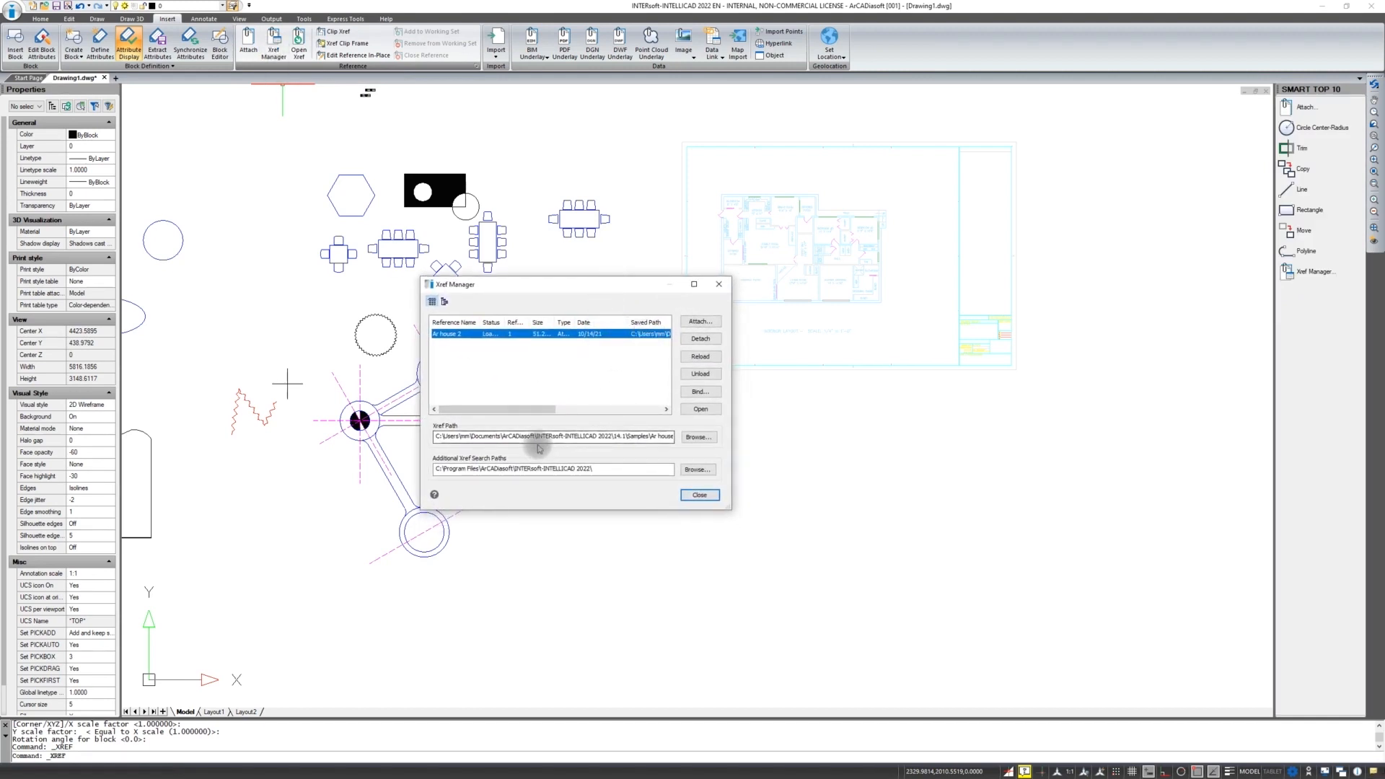
pyautogui.moveTo(435, 436); pyautogui.dragTo(686, 435)
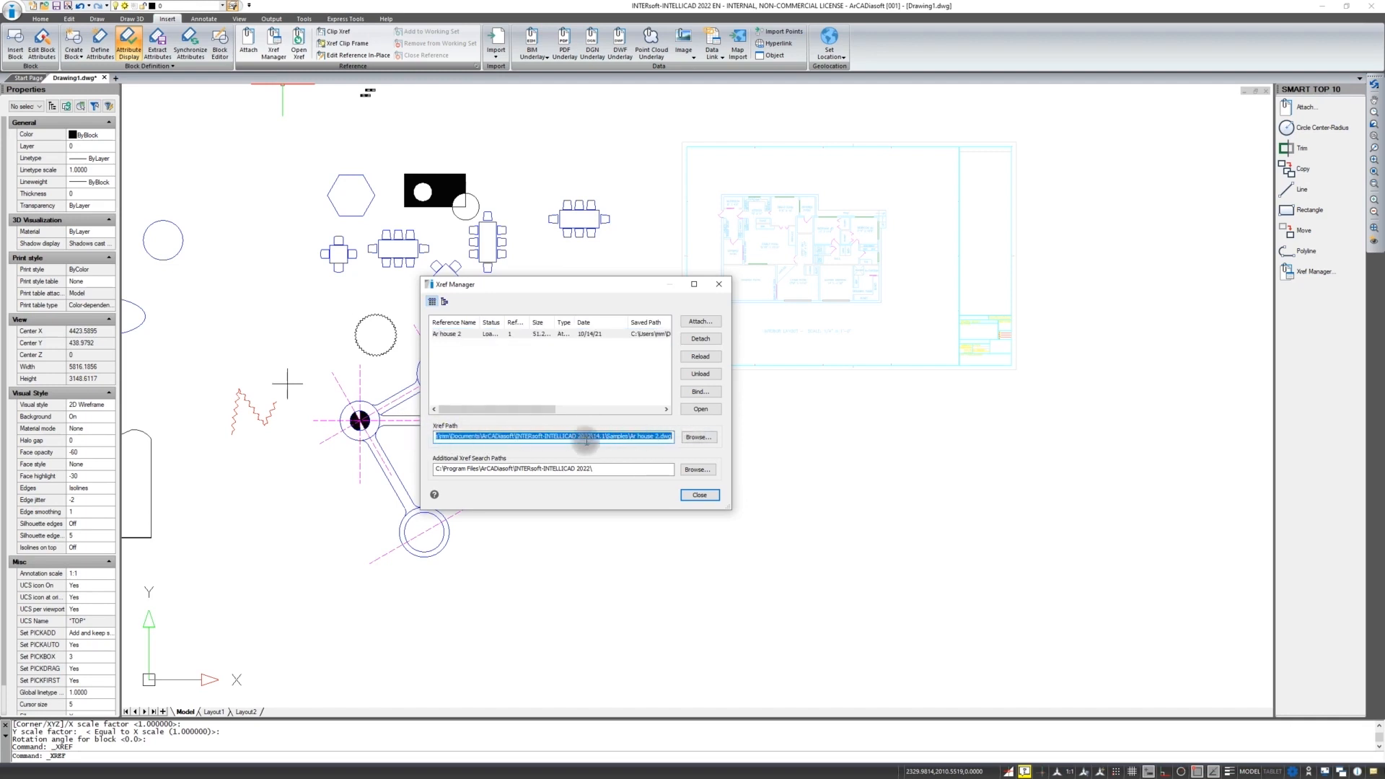
pyautogui.click(628, 436)
pyautogui.moveTo(628, 436); pyautogui.dragTo(383, 435)
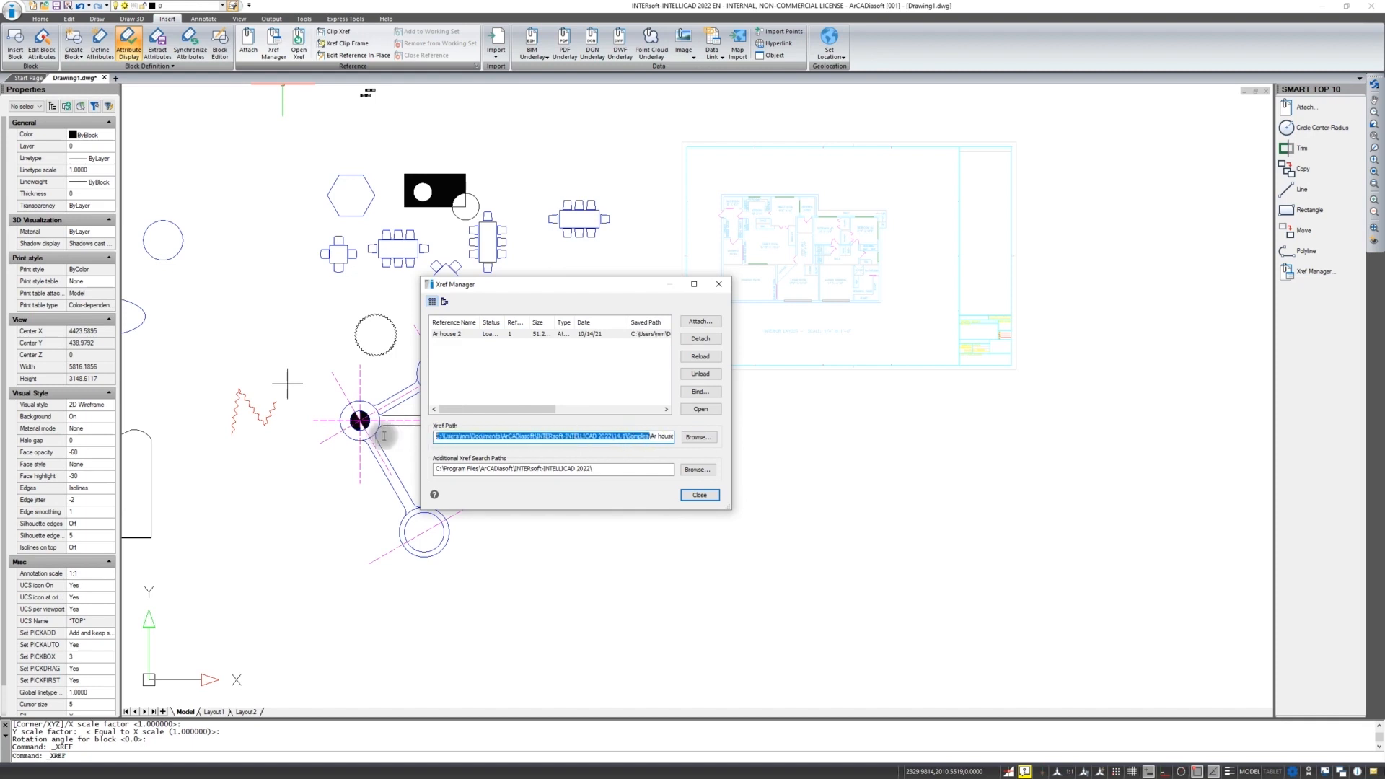
pyautogui.click(657, 436)
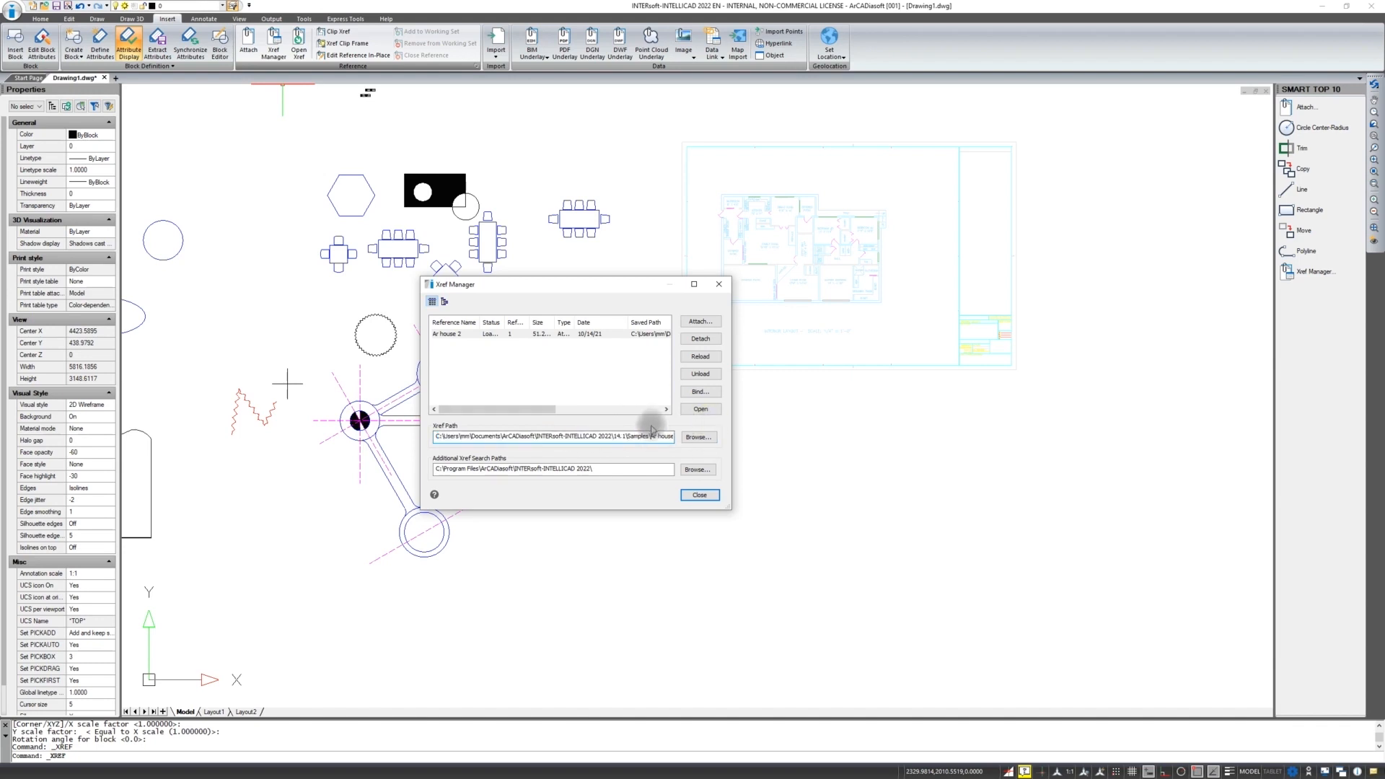
pyautogui.click(703, 395)
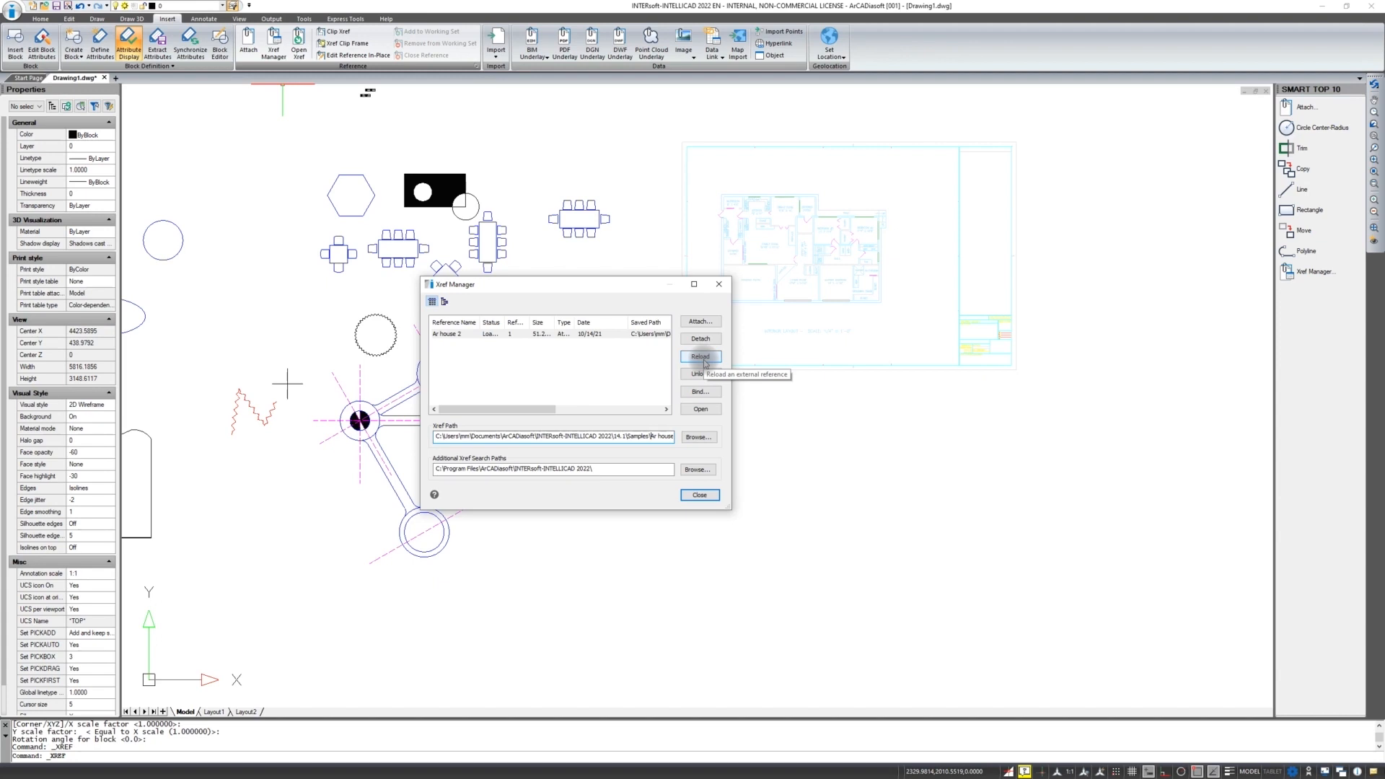
pyautogui.click(705, 363)
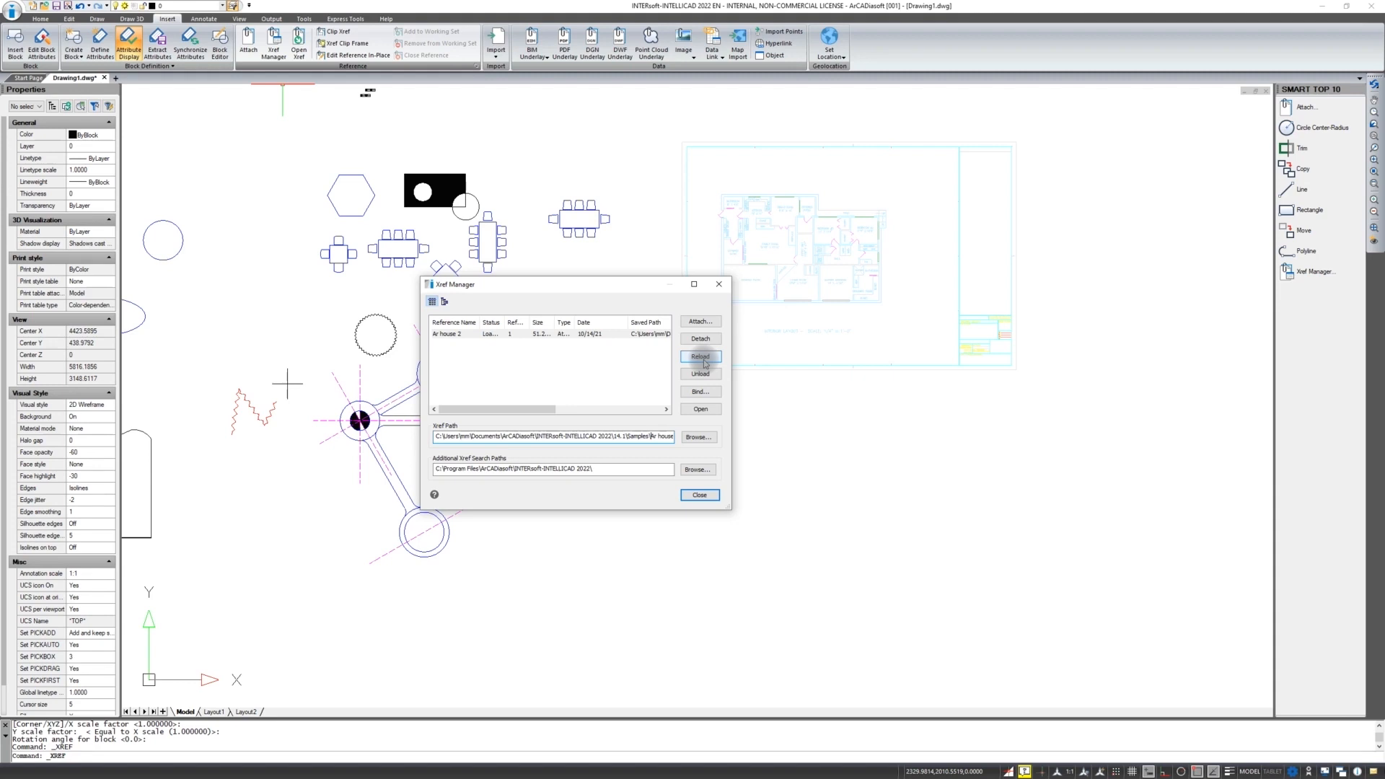
pyautogui.click(700, 495)
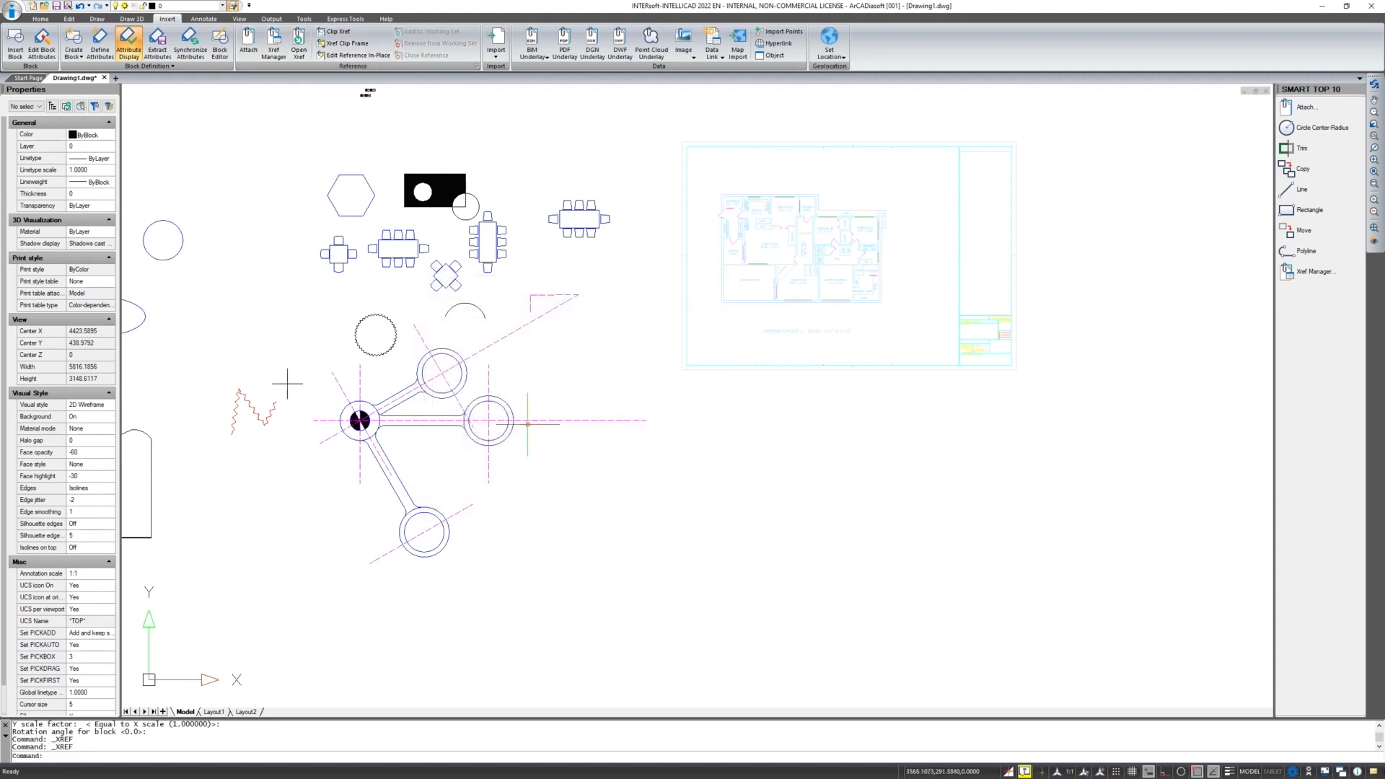
# Bring up the output commands and locate eTransmit for packaging the drawing with its files
pyautogui.moveTo(528, 425); pyautogui.dragTo(590, 444, button='middle')
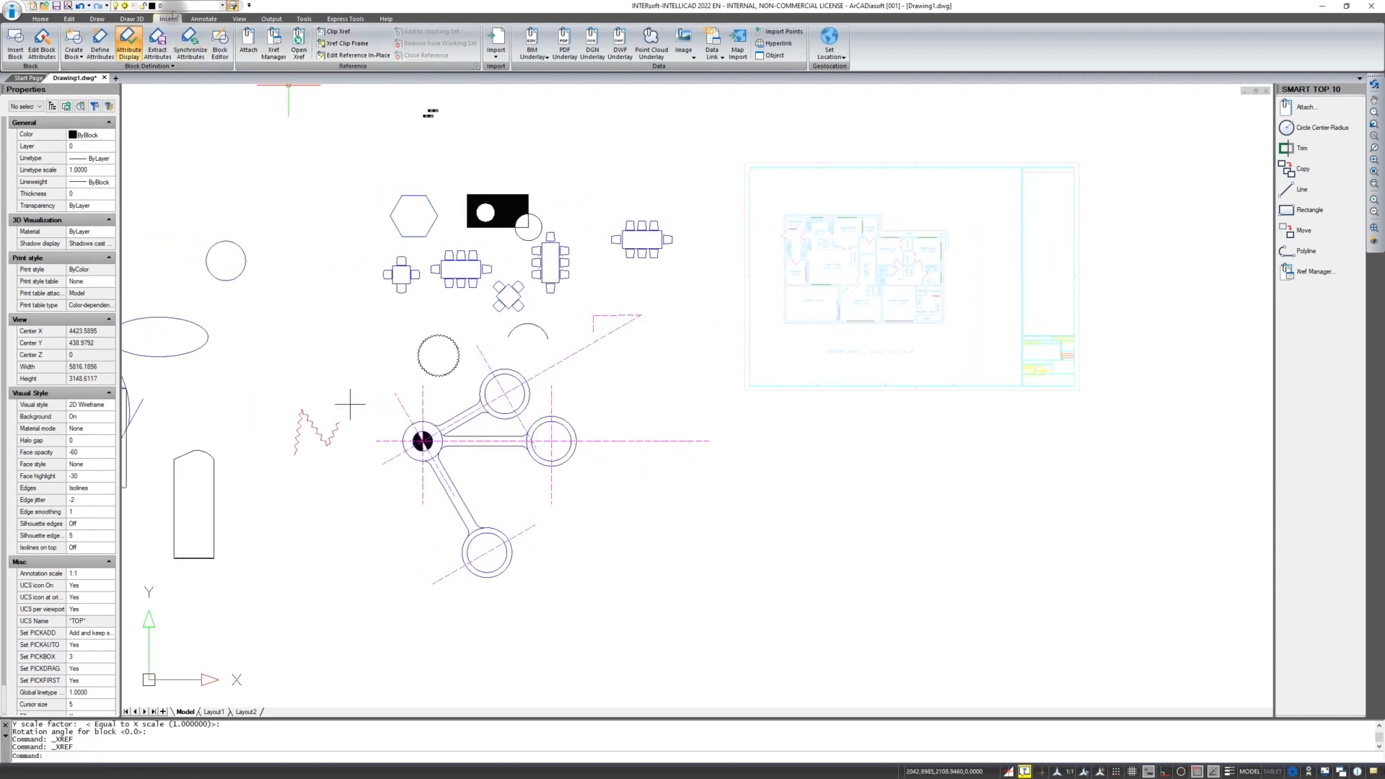
pyautogui.click(271, 20)
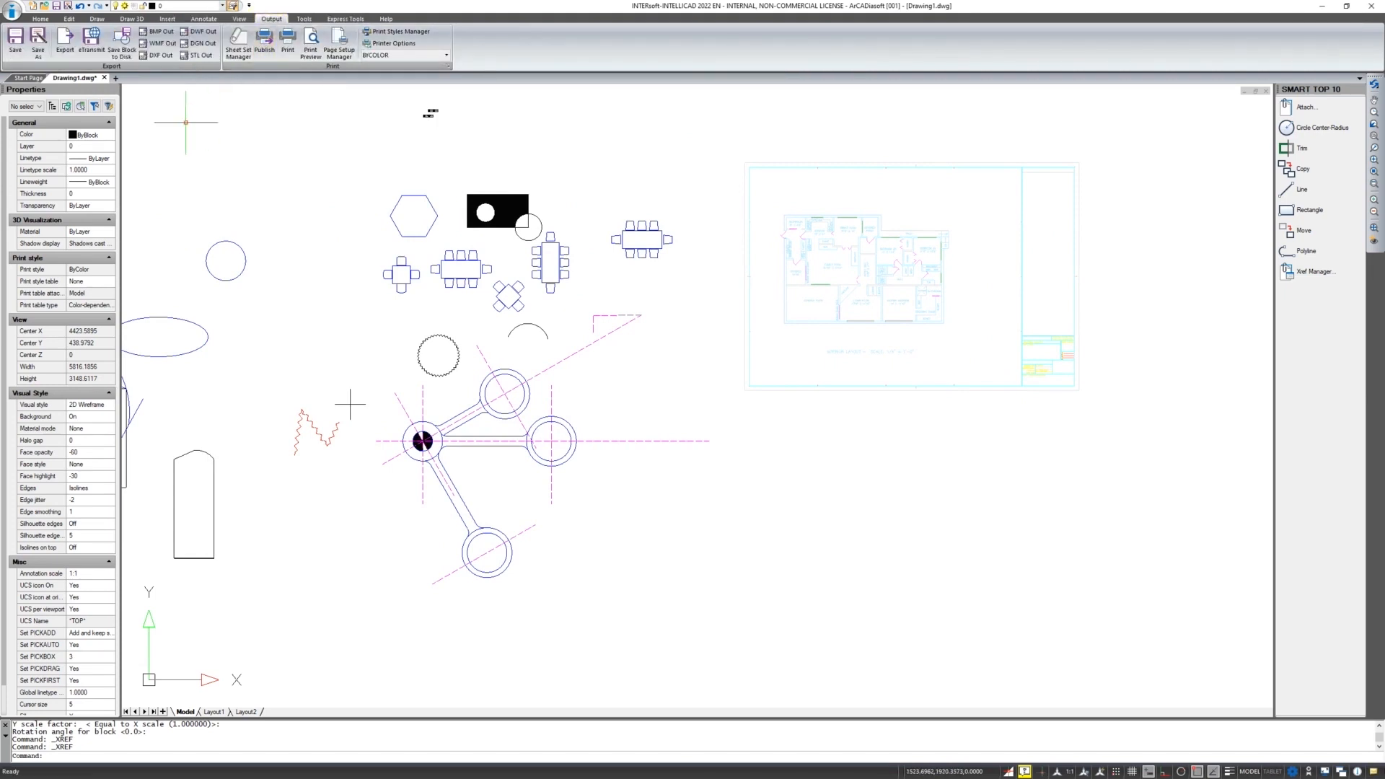
pyautogui.click(272, 21)
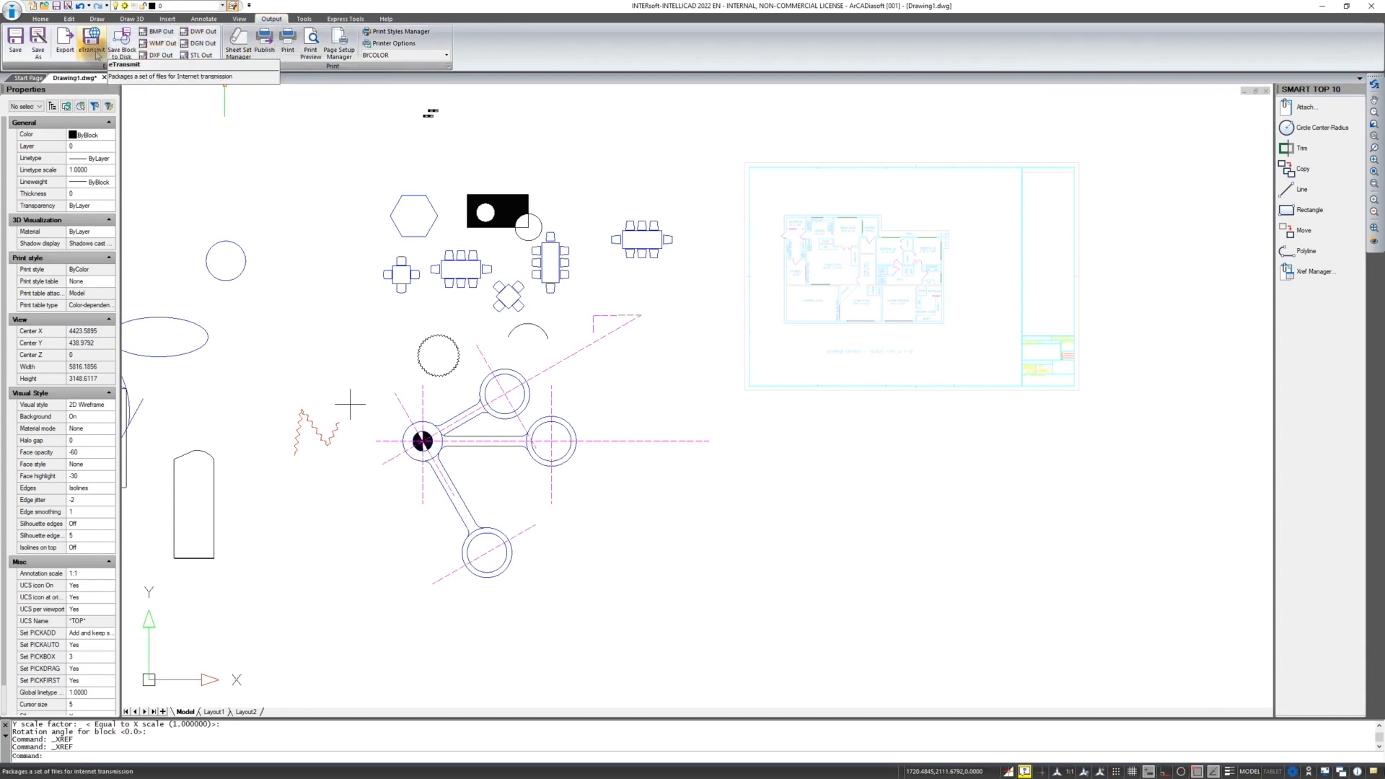